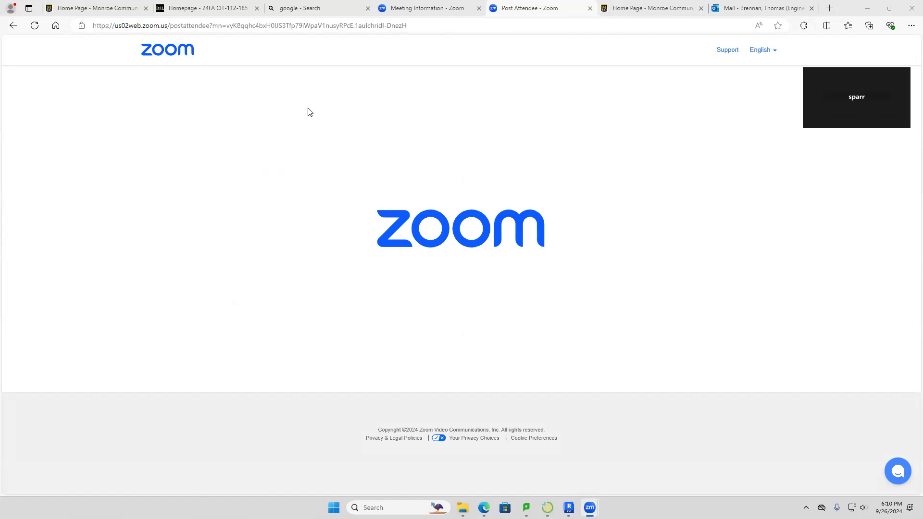
# Step: Go from the myMCC home page to Brightspace and open the Fall 2024 course 24FA CIT-112-185 CAD for Construction
pyautogui.click(661, 14)
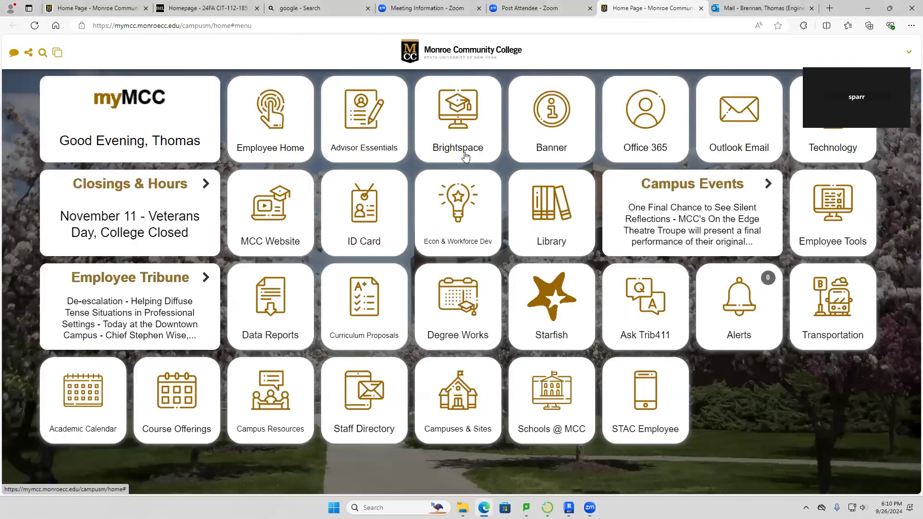
pyautogui.click(465, 152)
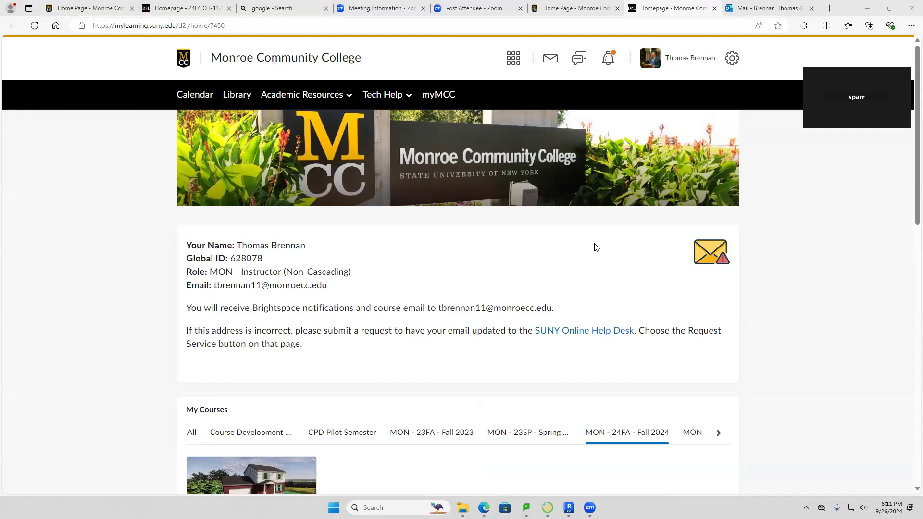
pyautogui.scroll(-3, 488, 397)
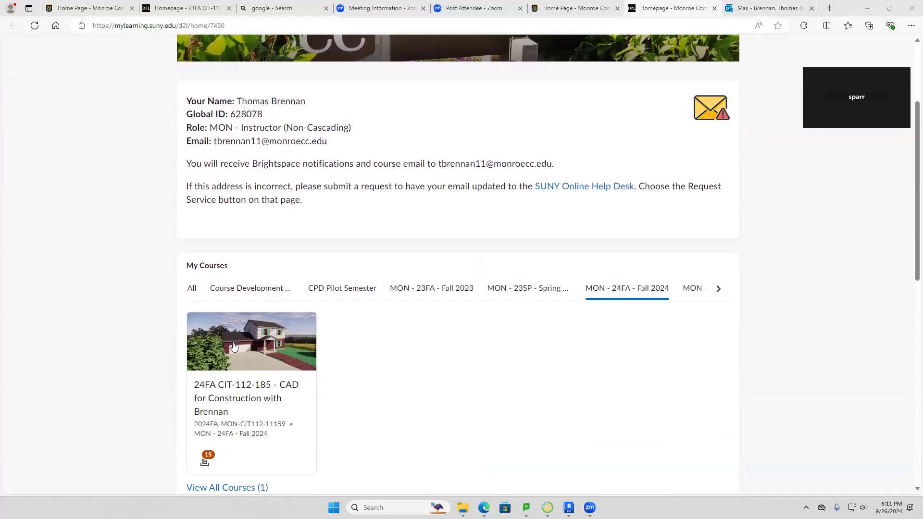
pyautogui.click(229, 385)
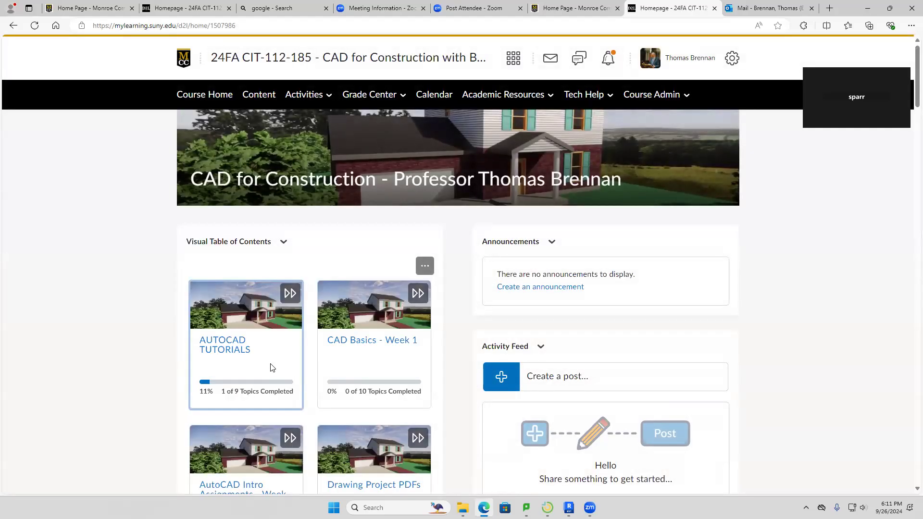
# Step: Switch the course to the student role view and open the Revit Intro Assignments module
pyautogui.click(681, 59)
pyautogui.press('Return')
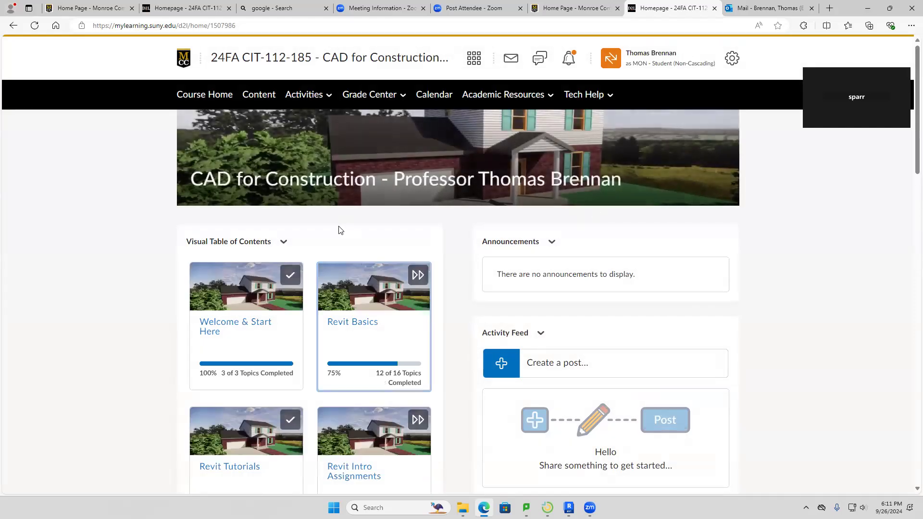
pyautogui.scroll(-2, 311, 259)
pyautogui.scroll(-2, 310, 259)
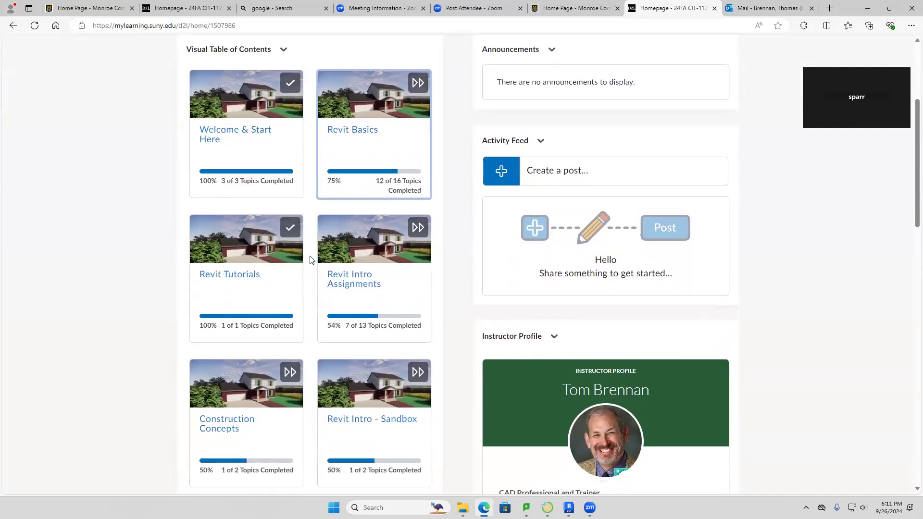
pyautogui.click(354, 287)
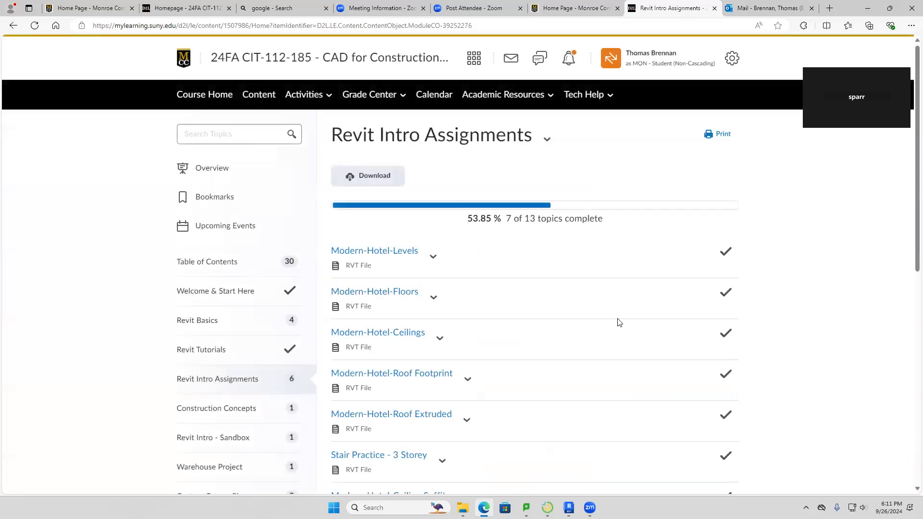
# Step: Look through the module's topics and download Modern-Hotel-Levels.rvt from its topic page
pyautogui.scroll(-1, 620, 323)
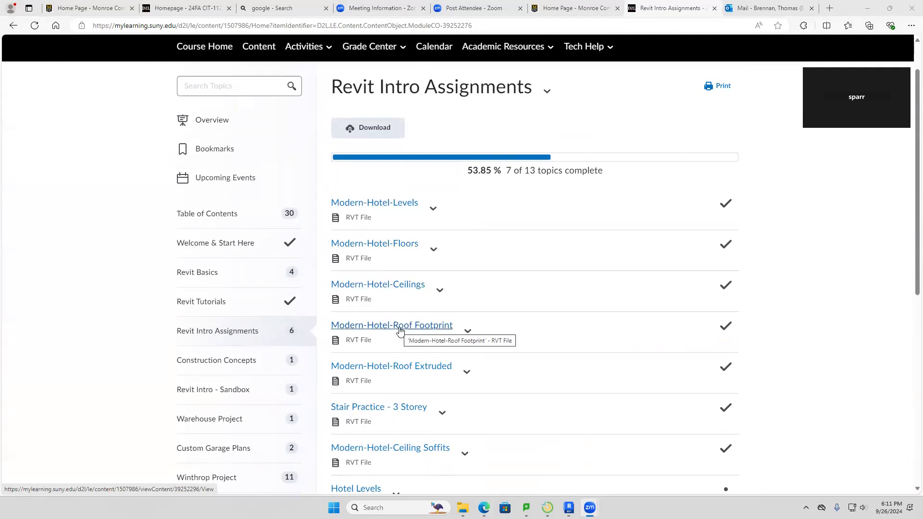
pyautogui.scroll(-1, 406, 370)
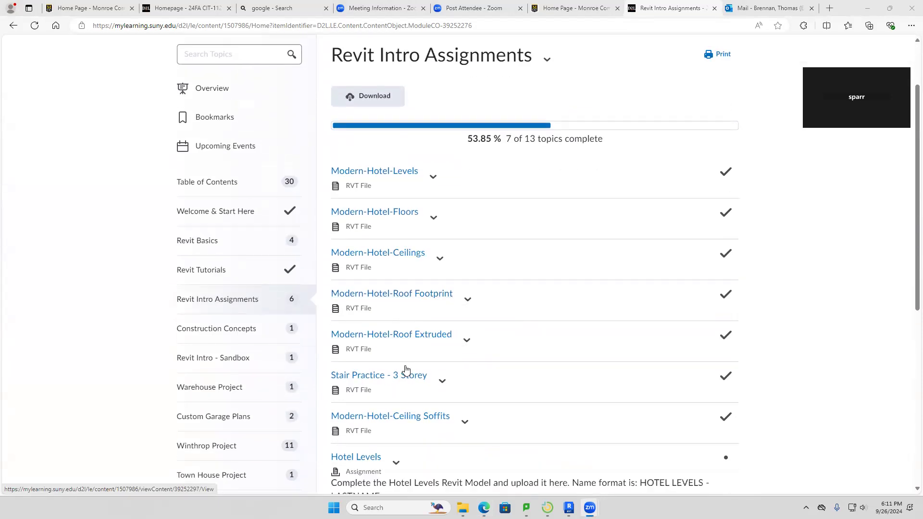
pyautogui.scroll(-1, 403, 362)
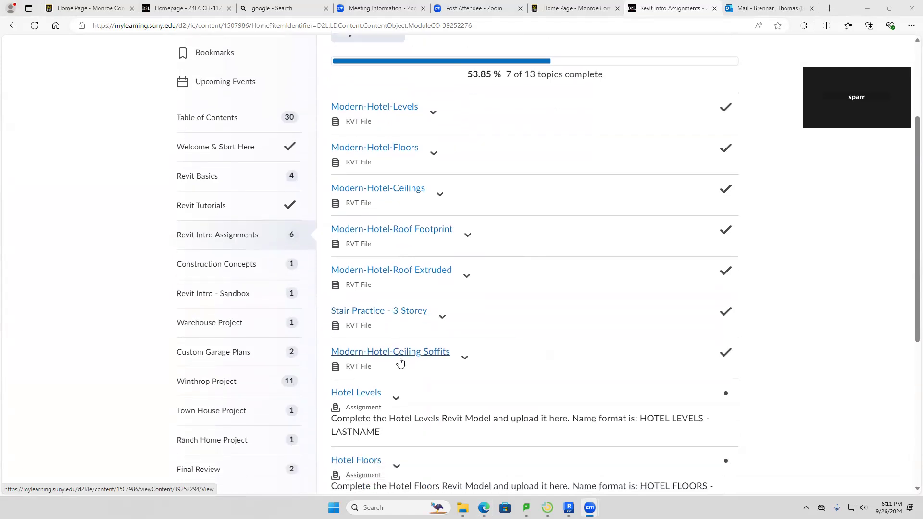
pyautogui.scroll(-1, 402, 363)
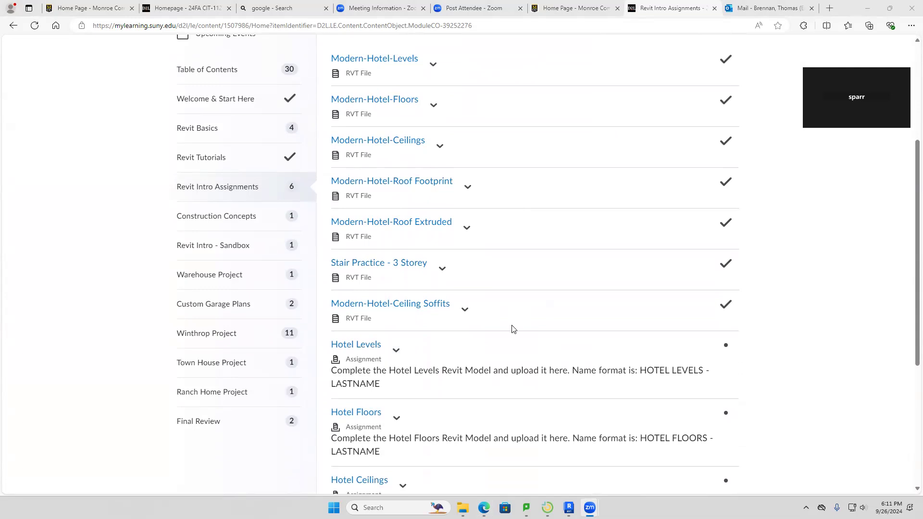
pyautogui.scroll(-2, 532, 324)
pyautogui.scroll(4, 532, 323)
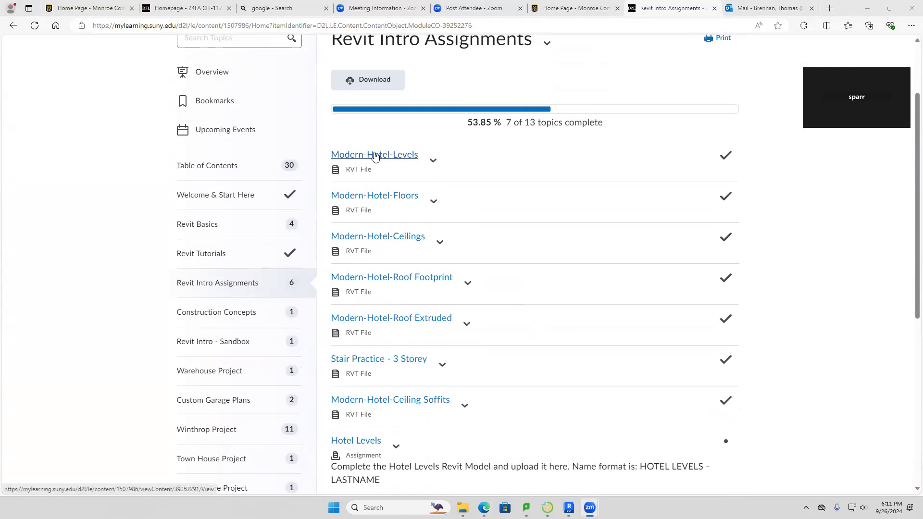
pyautogui.click(432, 163)
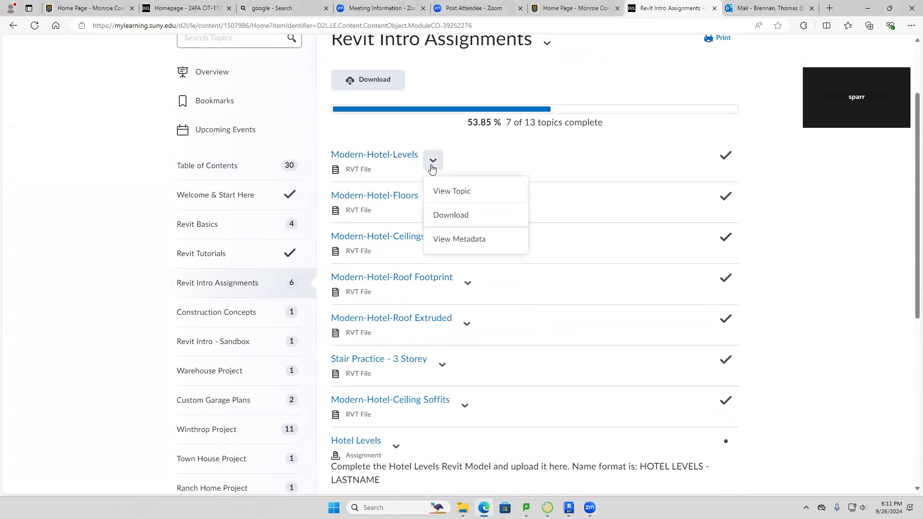
pyautogui.click(381, 162)
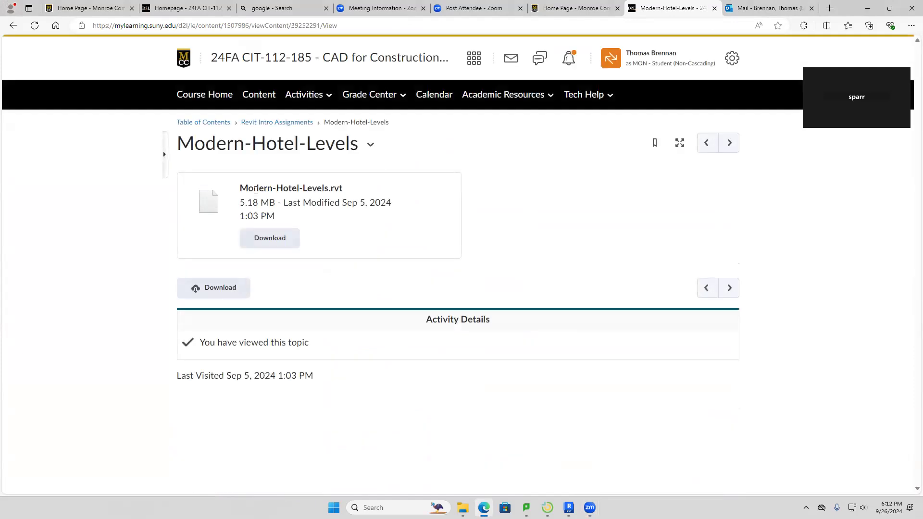
pyautogui.click(272, 247)
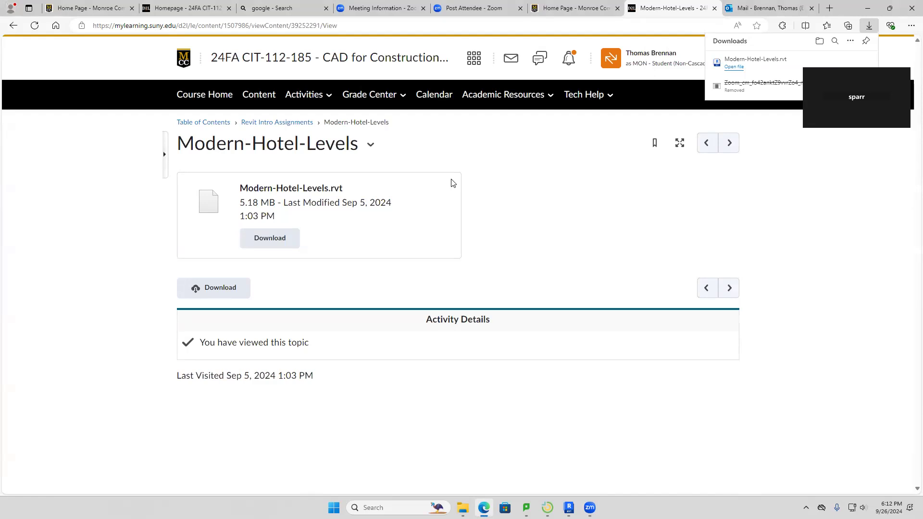
# Step: Return to the Revit Intro Assignments list and download Modern-Hotel-Floors.rvt from its topic page
pyautogui.click(262, 124)
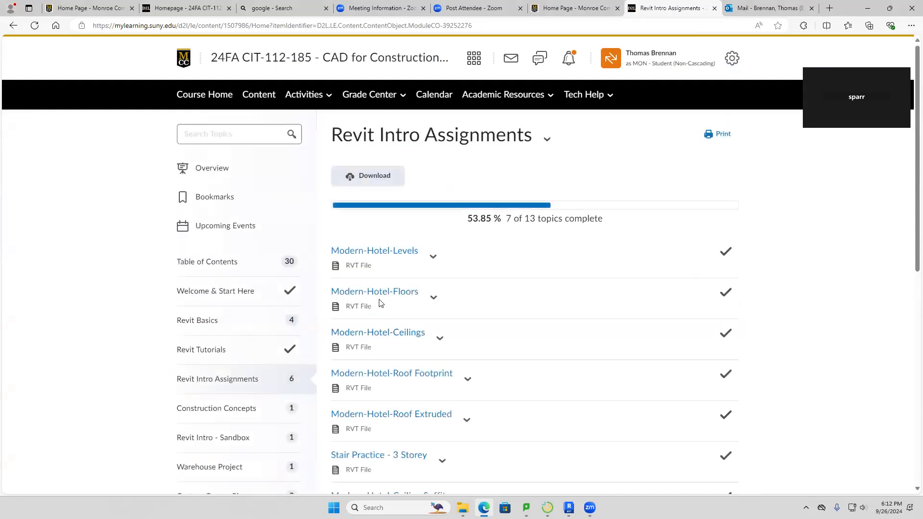
pyautogui.click(382, 298)
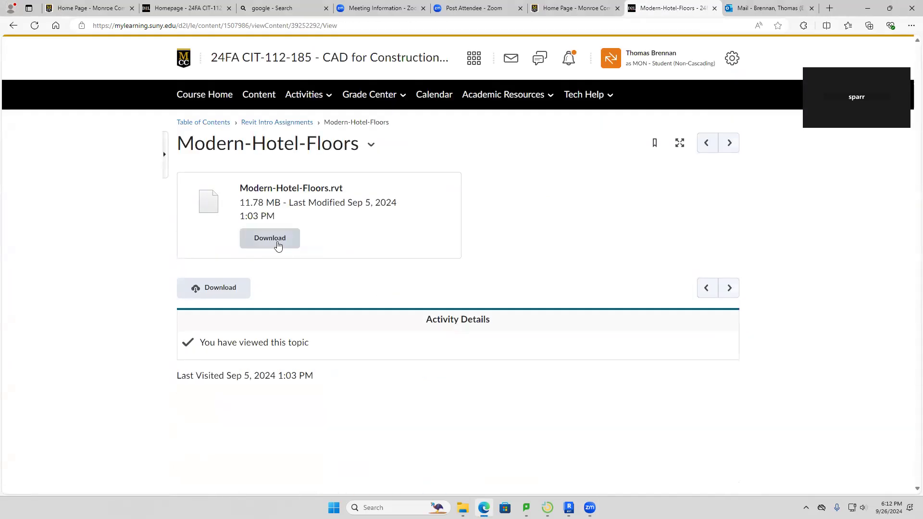
pyautogui.click(278, 245)
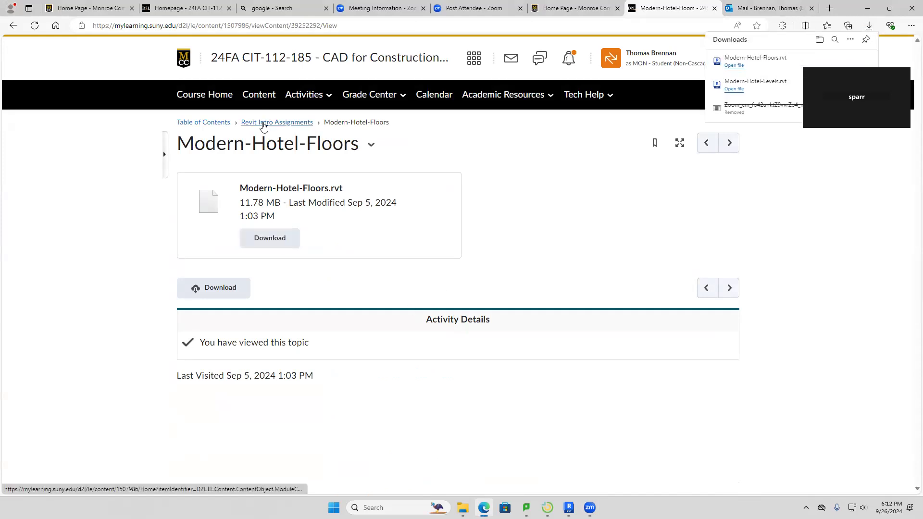
# Step: Return to the Revit Intro Assignments list and download Modern-Hotel-Ceilings.rvt from its topic page
pyautogui.click(264, 126)
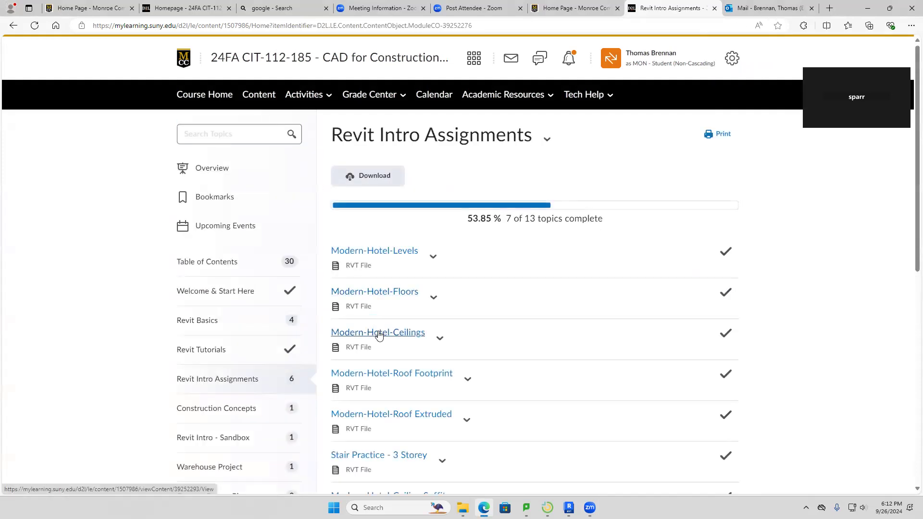
pyautogui.click(378, 333)
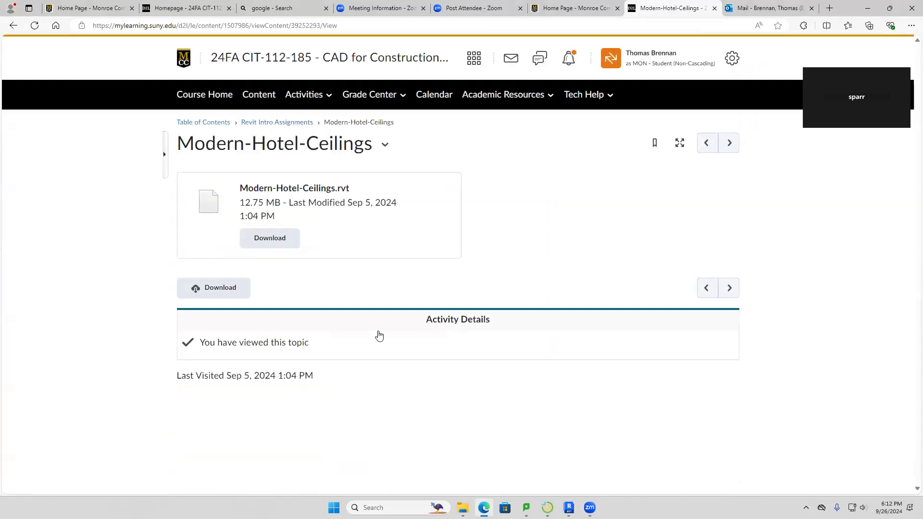
pyautogui.click(270, 241)
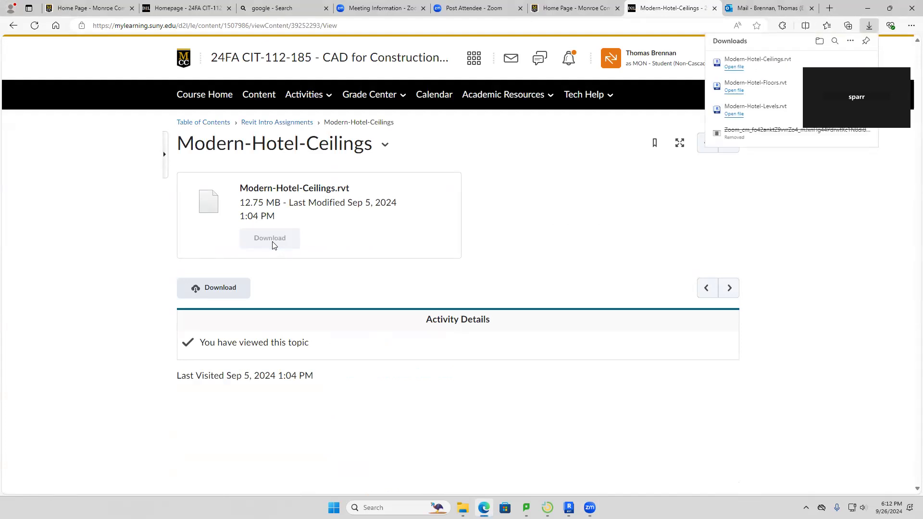
# Step: Return to the Revit Intro Assignments list and download Modern-Hotel-Roof Footprint.rvt from its topic page
pyautogui.click(278, 123)
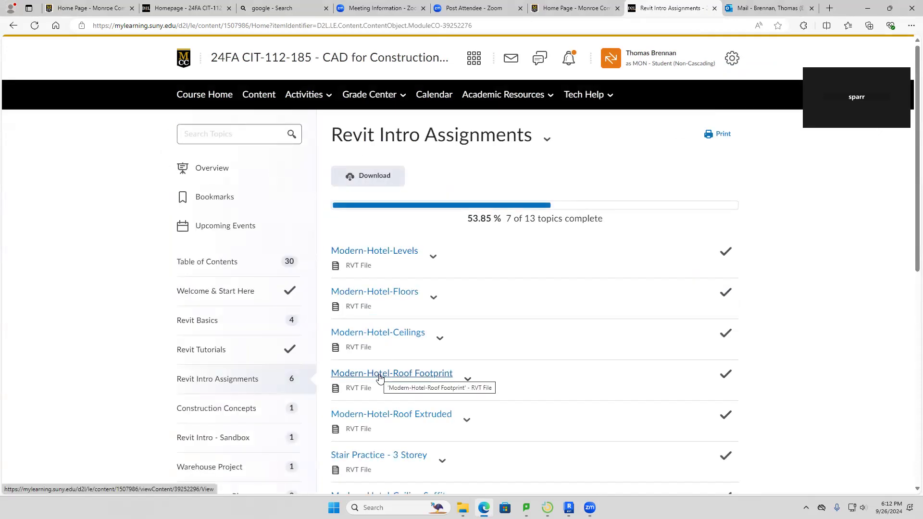
pyautogui.click(379, 375)
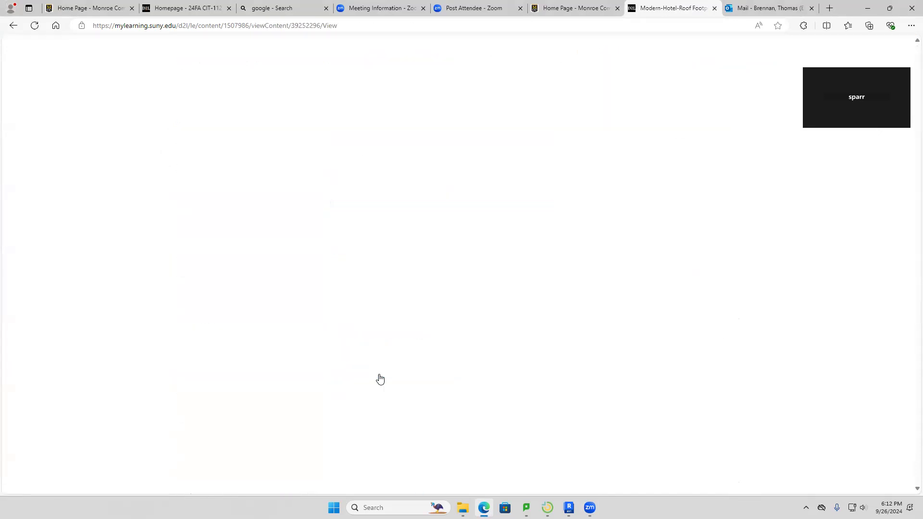
pyautogui.click(272, 243)
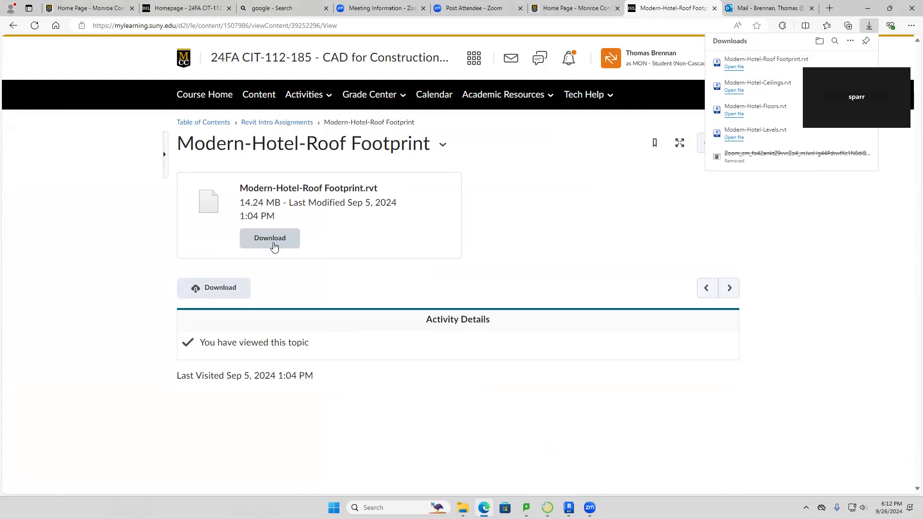
# Step: Return to the Revit Intro Assignments list and download Modern-Hotel-Roof Extruded.rvt from its topic page
pyautogui.click(270, 123)
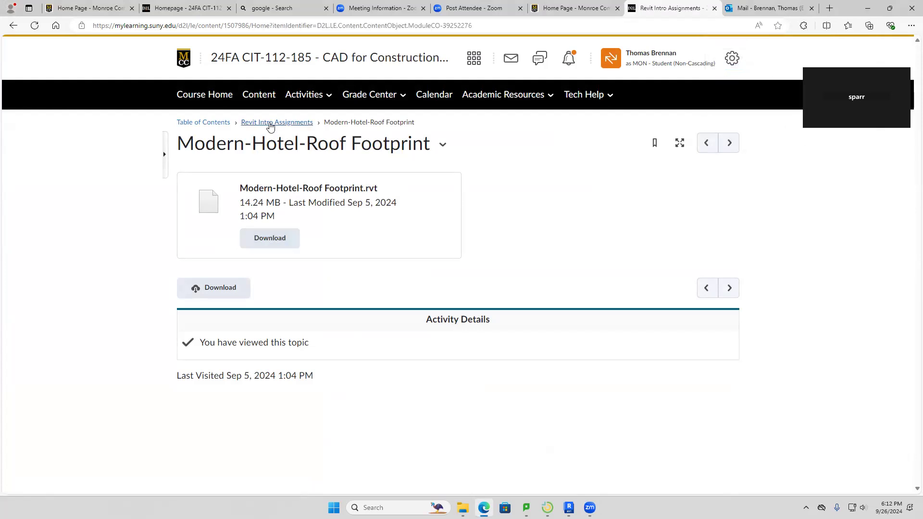
pyautogui.scroll(-1, 427, 414)
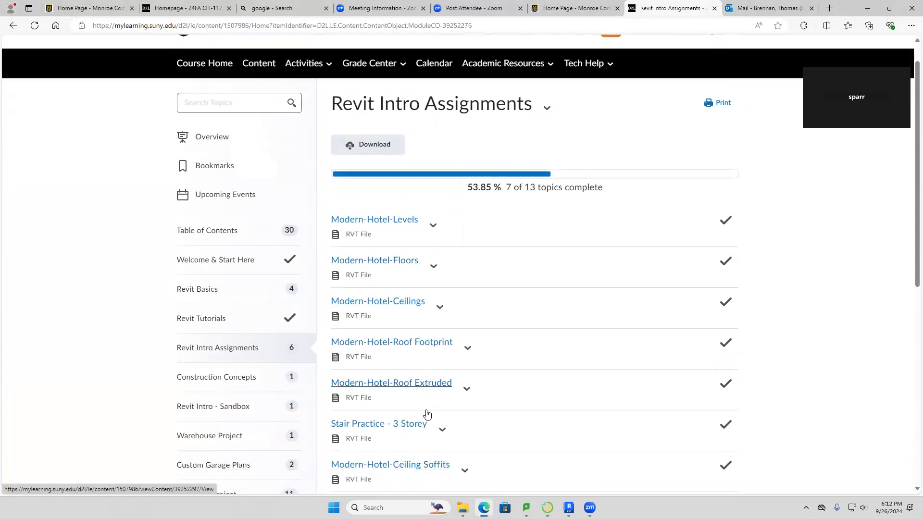
pyautogui.click(410, 372)
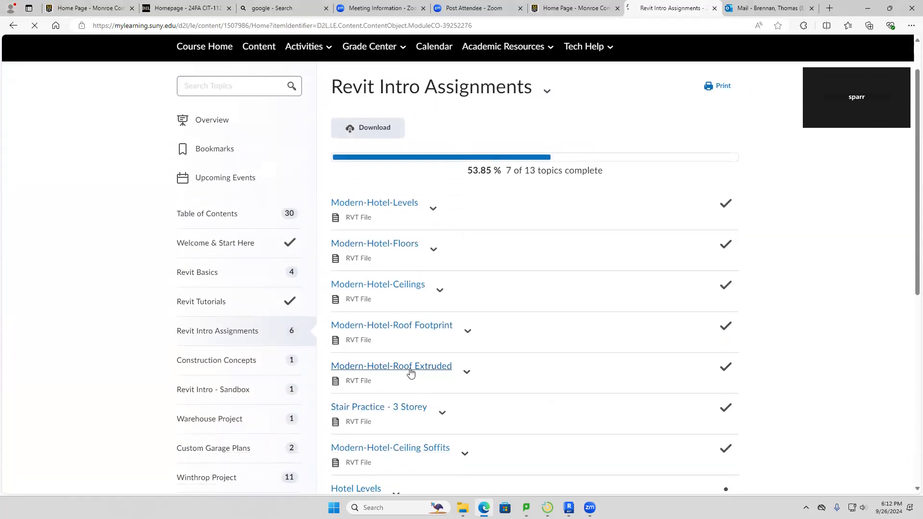
pyautogui.click(255, 240)
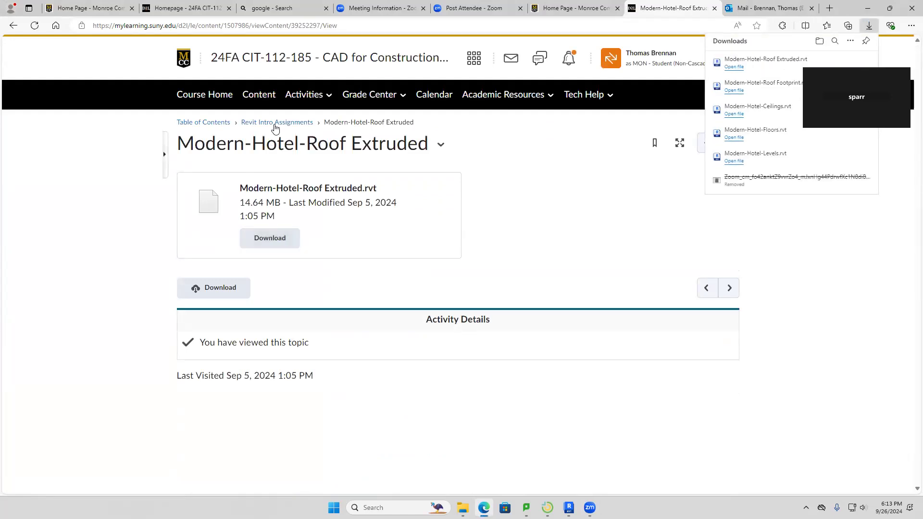
# Step: Return to the Revit Intro Assignments list, download Stair Practice - 3 Storey (1).rvt and dismiss the downloads list
pyautogui.click(275, 124)
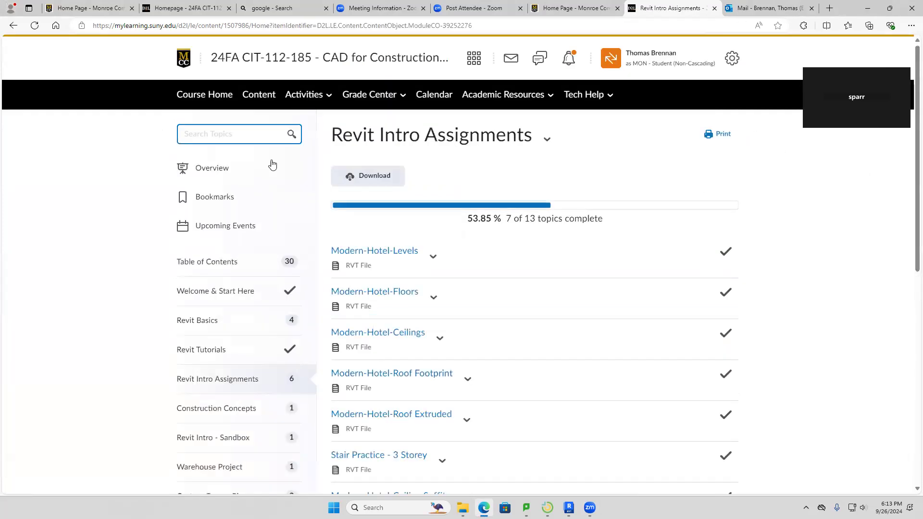
pyautogui.scroll(-2, 498, 449)
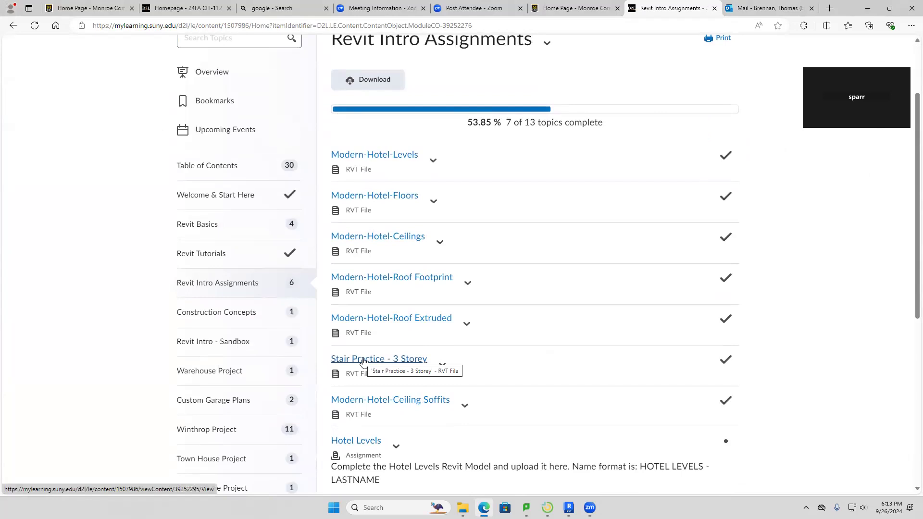
pyautogui.click(363, 360)
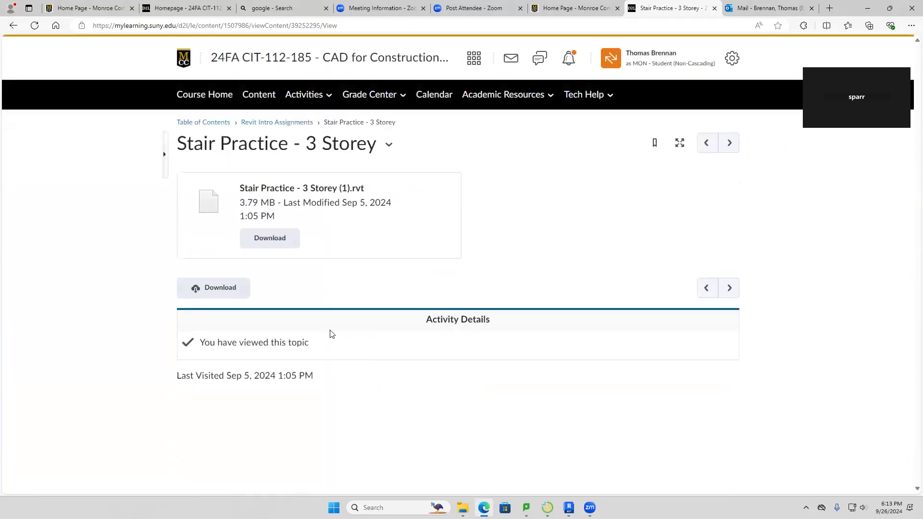
pyautogui.click(268, 239)
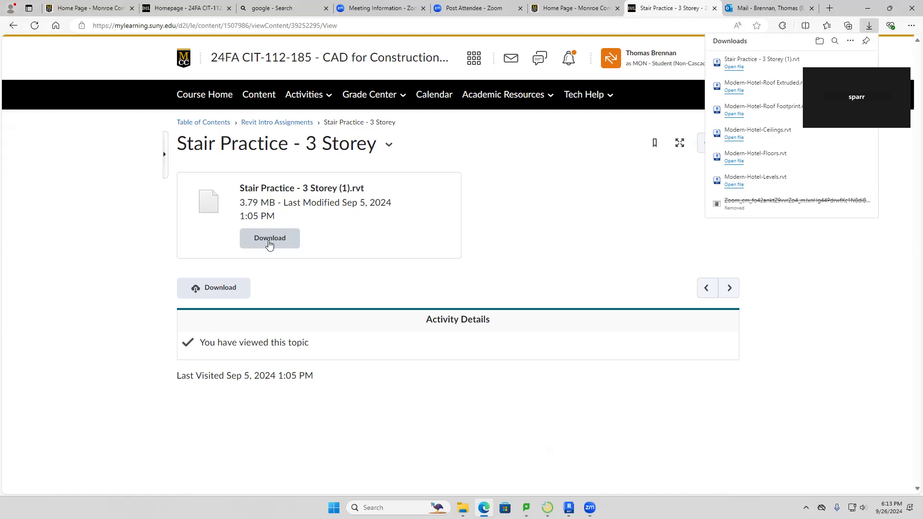
pyautogui.click(539, 249)
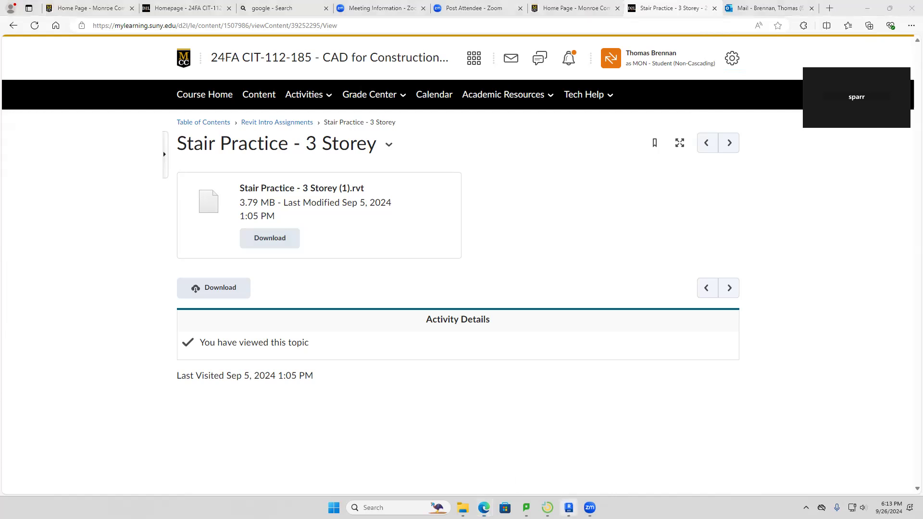
# Step: Switch to Revit and open Modern-Hotel-Levels.rvt from the Downloads folder, ignoring the unresolved references
pyautogui.click(569, 507)
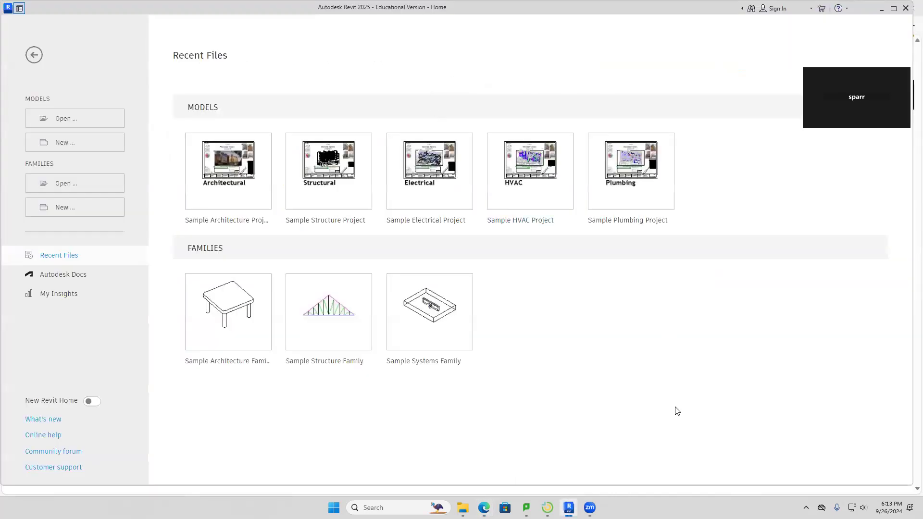
pyautogui.click(67, 123)
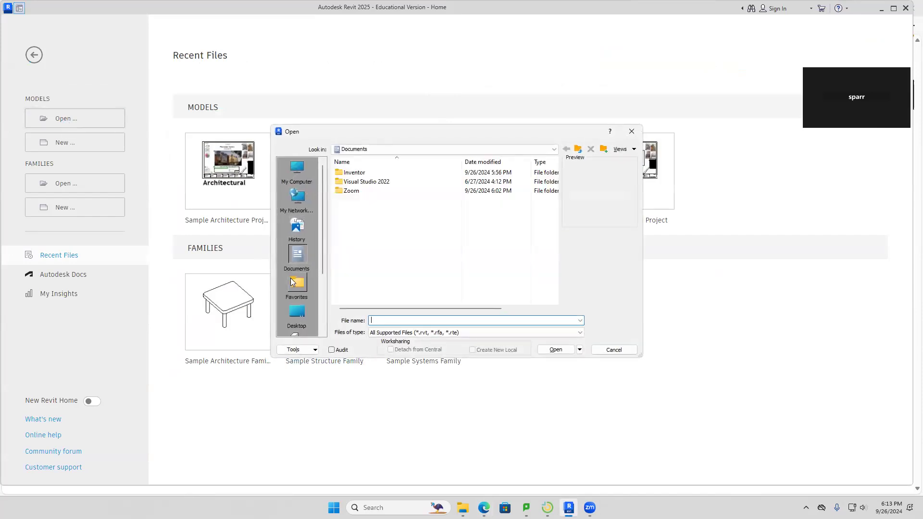
pyautogui.click(298, 317)
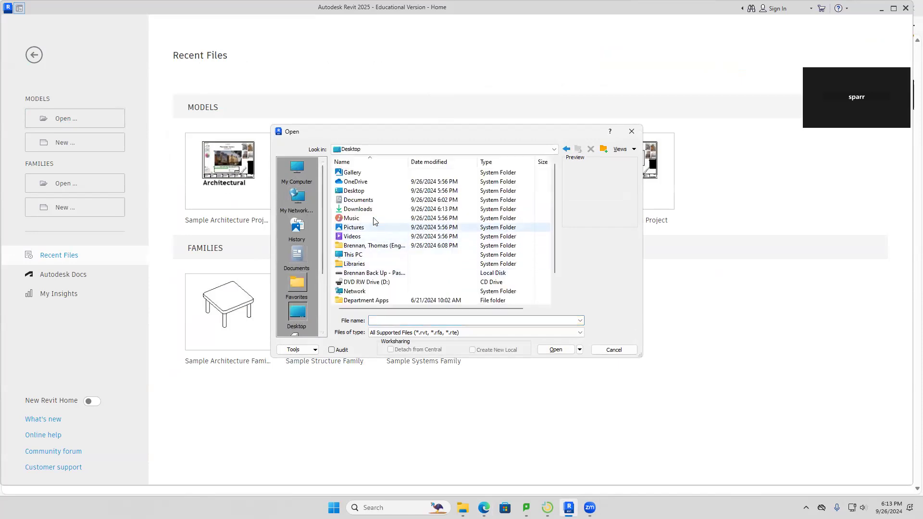
pyautogui.doubleClick(372, 212)
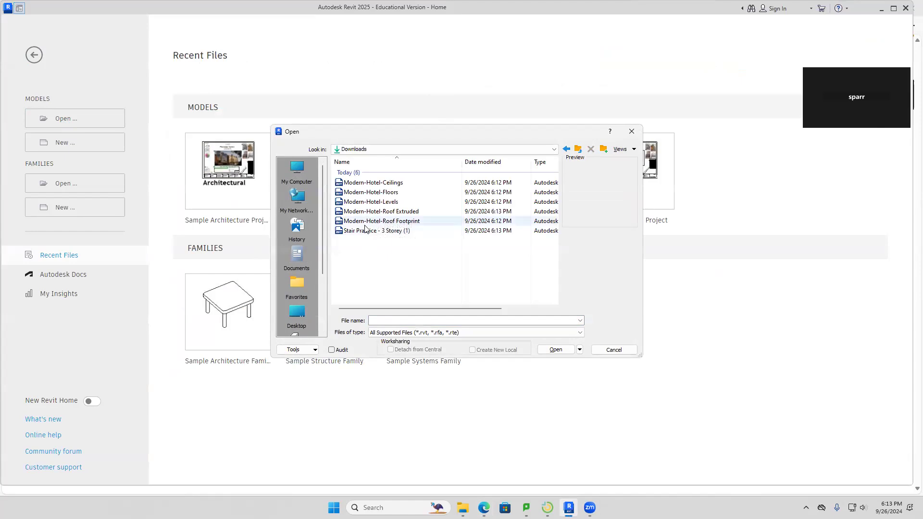
pyautogui.click(362, 205)
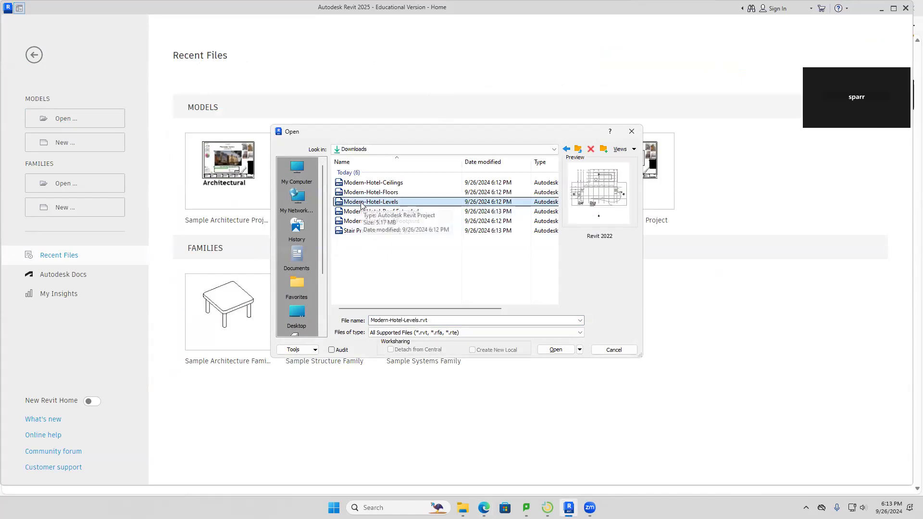
pyautogui.doubleClick(361, 202)
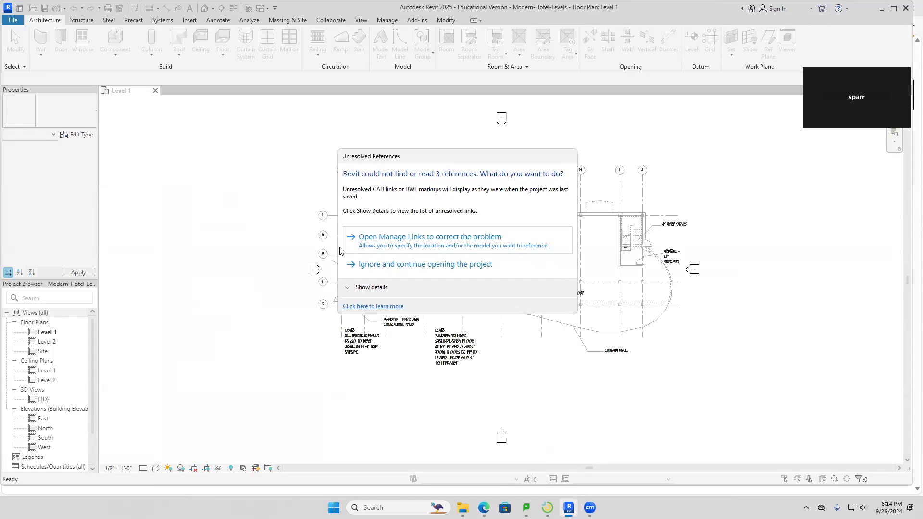
pyautogui.click(418, 265)
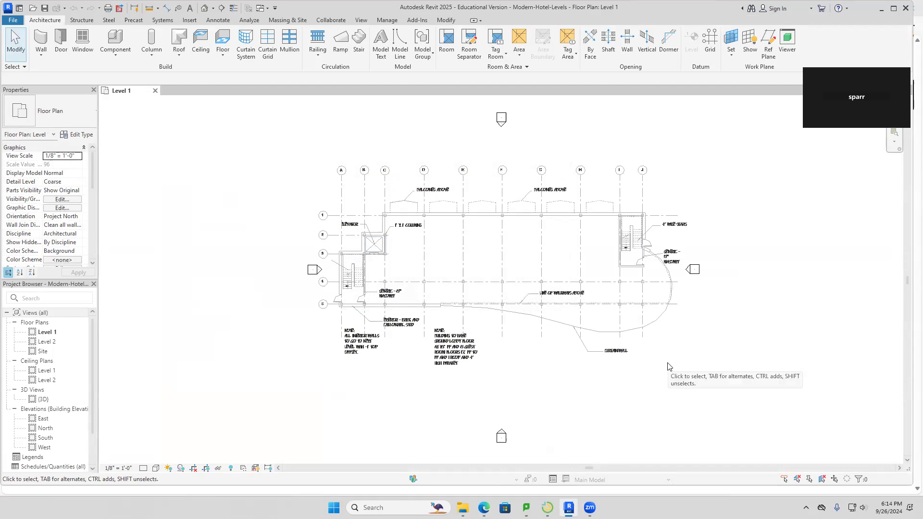
# Step: Identify the imported floor plan drawing on Level 1 without keeping it selected, and open the South building elevation to view the levels
pyautogui.click(459, 346)
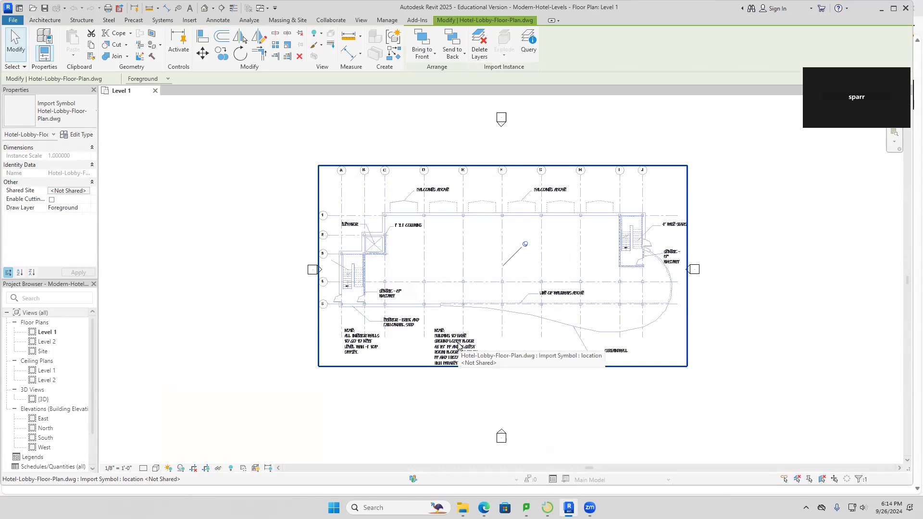
pyautogui.click(567, 417)
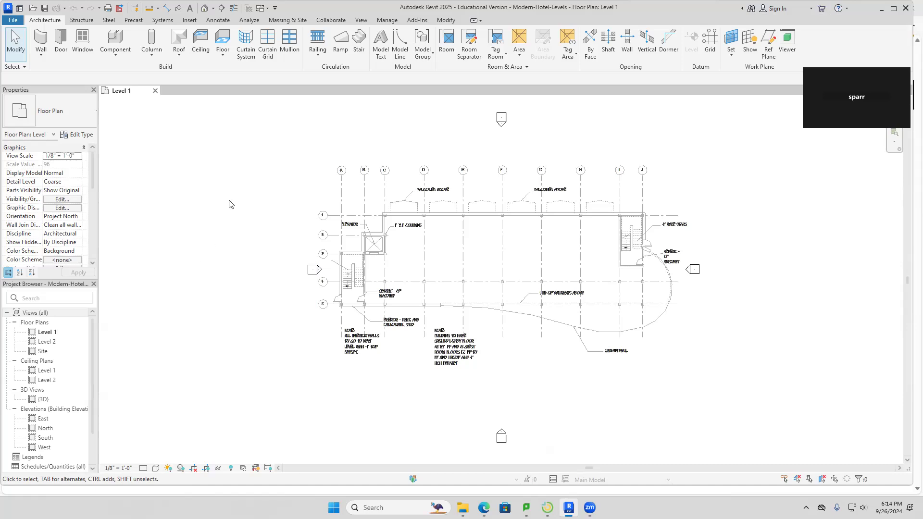
pyautogui.click(46, 438)
pyautogui.click(50, 439)
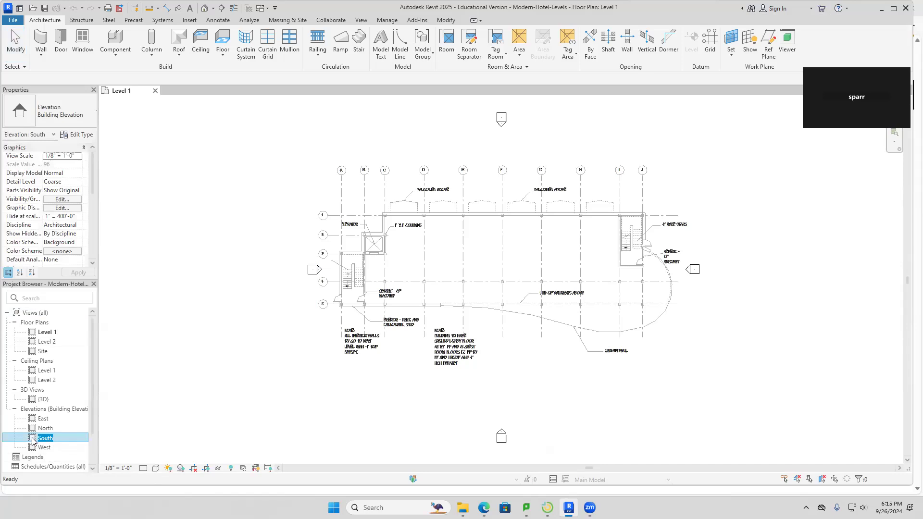
pyautogui.doubleClick(33, 439)
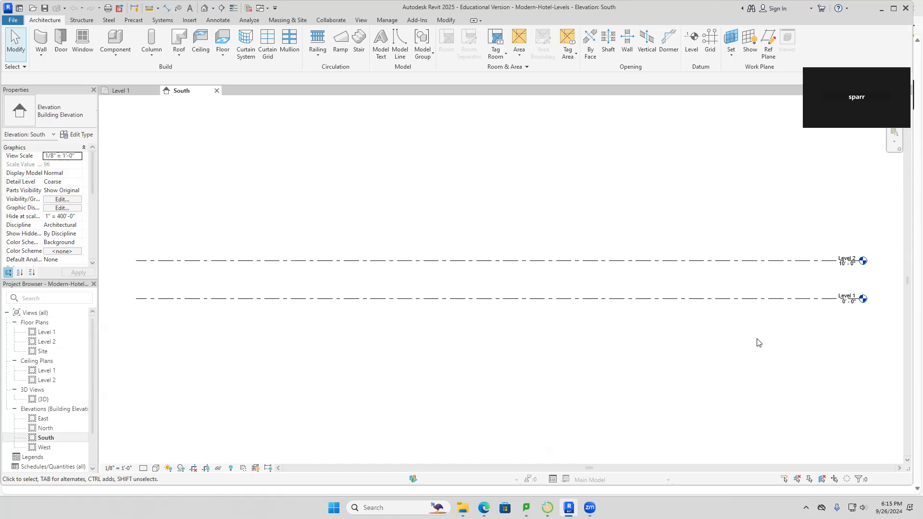
pyautogui.moveTo(700, 363); pyautogui.dragTo(626, 379, button='middle')
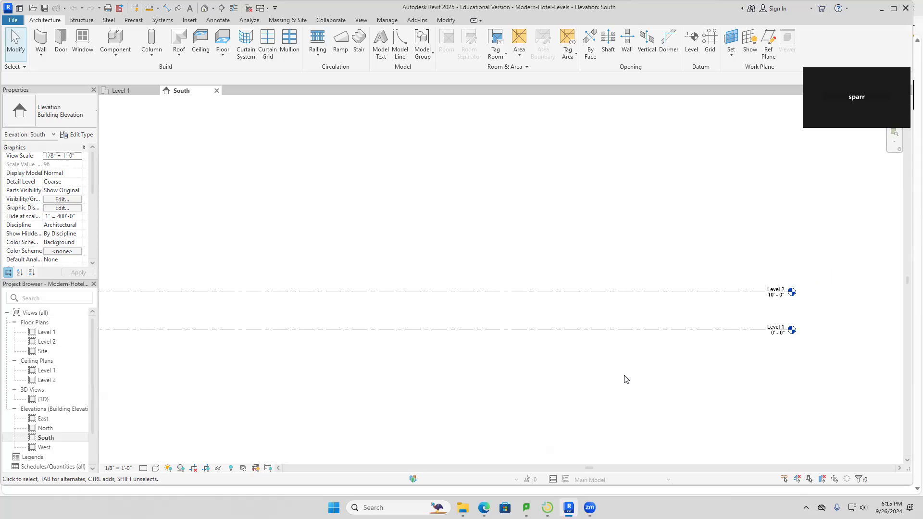
pyautogui.scroll(5, 813, 310)
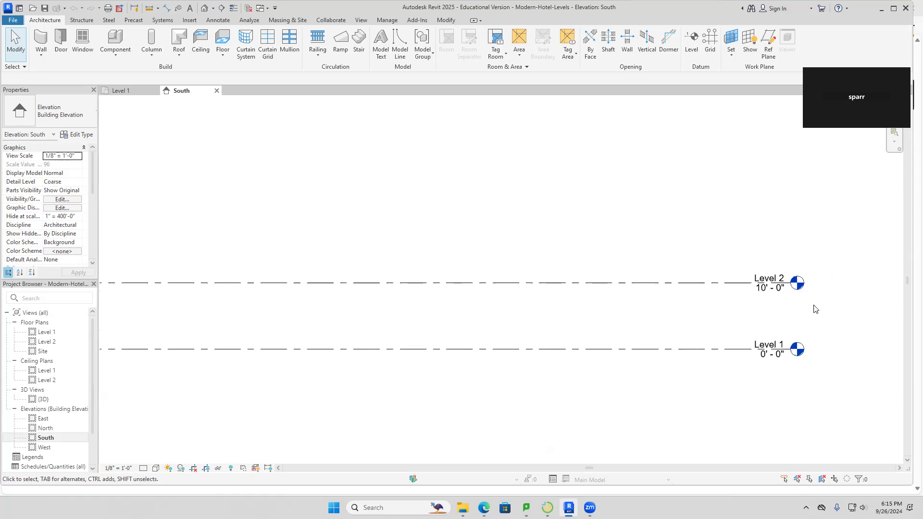
pyautogui.moveTo(835, 320); pyautogui.dragTo(663, 301, button='middle')
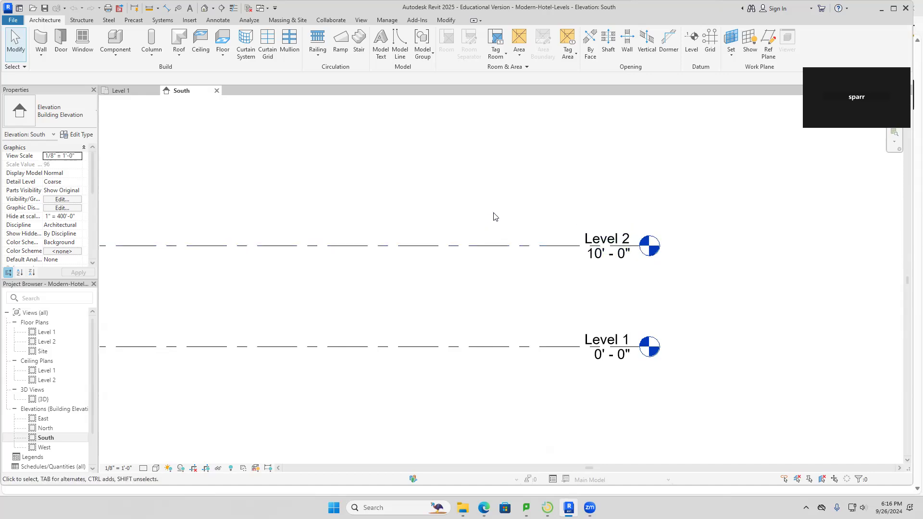
pyautogui.scroll(-1, 495, 216)
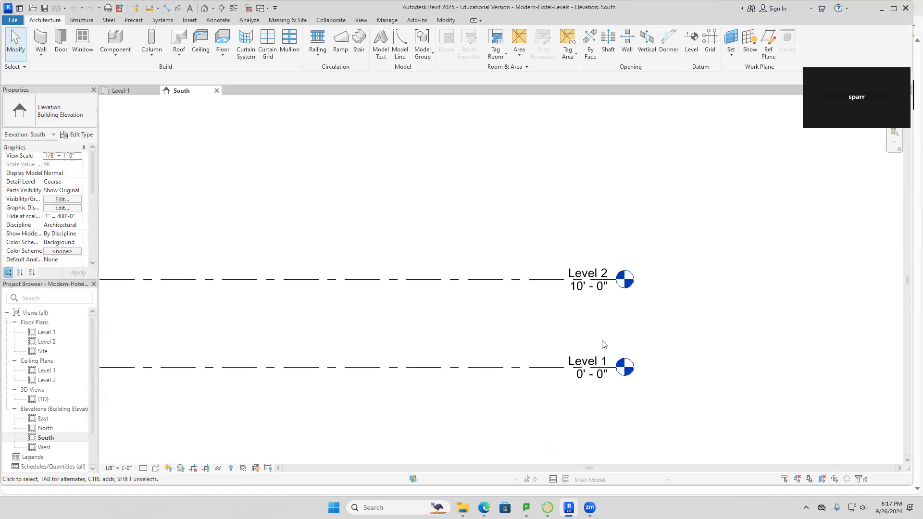
# Step: Switch to the Edge browser, view the Modern-Hotel-Levels topic under Revit Intro Assignments and return to the assignment list
pyautogui.moveTo(484, 508)
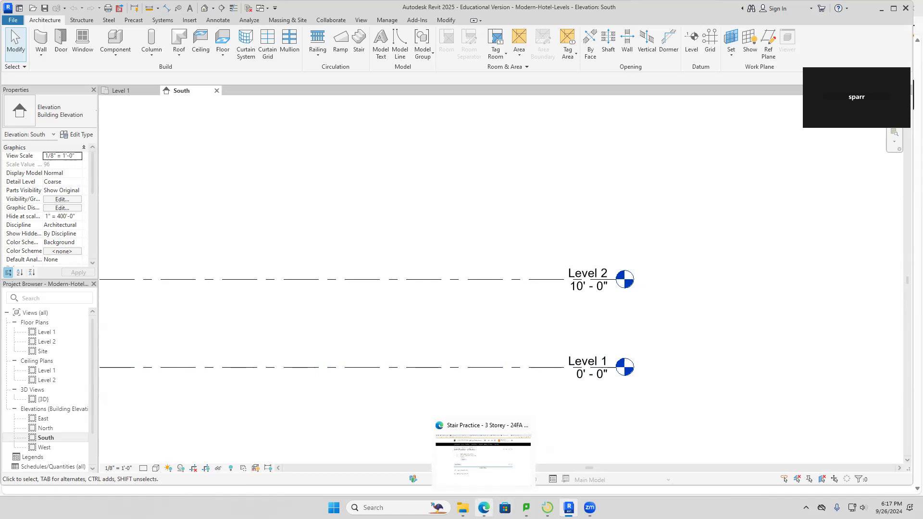
pyautogui.click(524, 443)
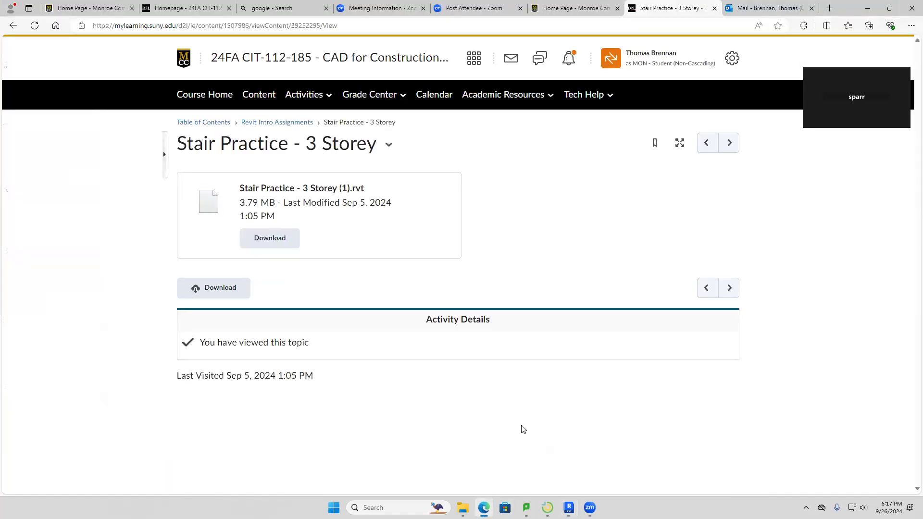
pyautogui.click(254, 124)
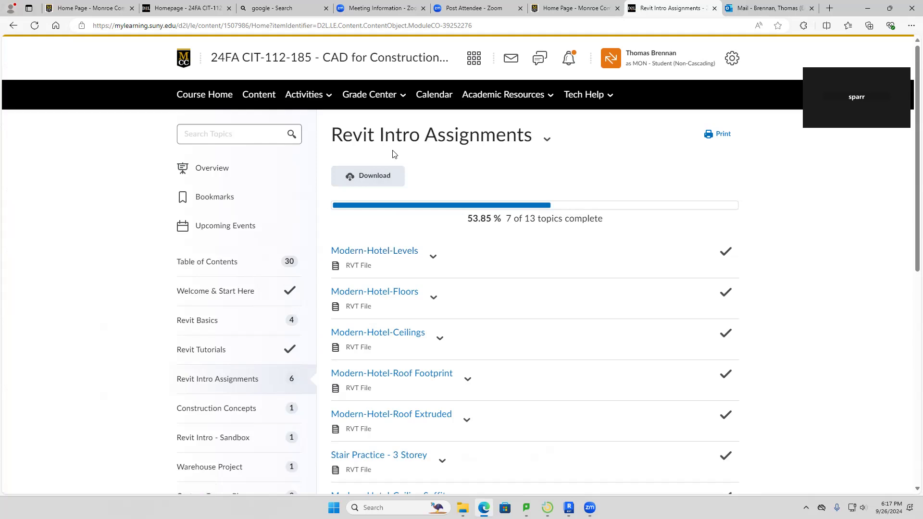
pyautogui.click(386, 253)
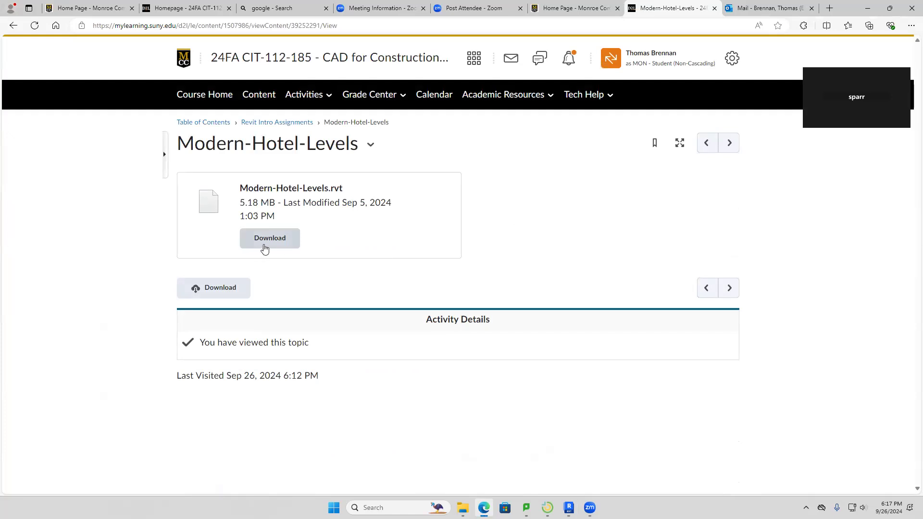
pyautogui.click(272, 124)
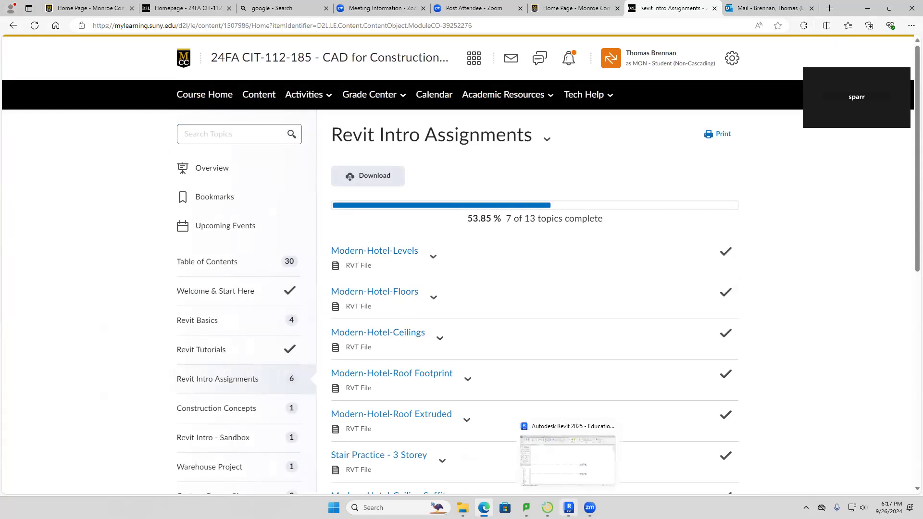
# Step: Switch back to Revit, review the Level 1 floor plan in a maximized window and return to the South elevation
pyautogui.click(572, 506)
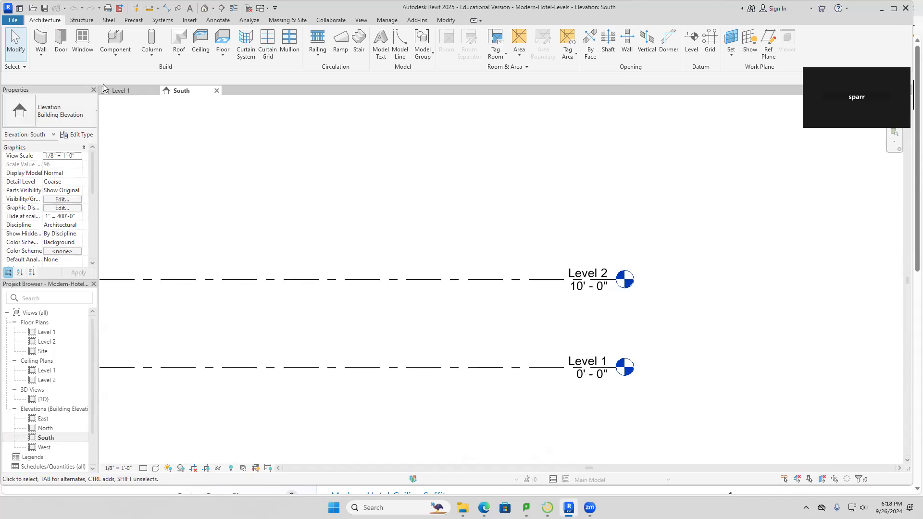
pyautogui.click(121, 92)
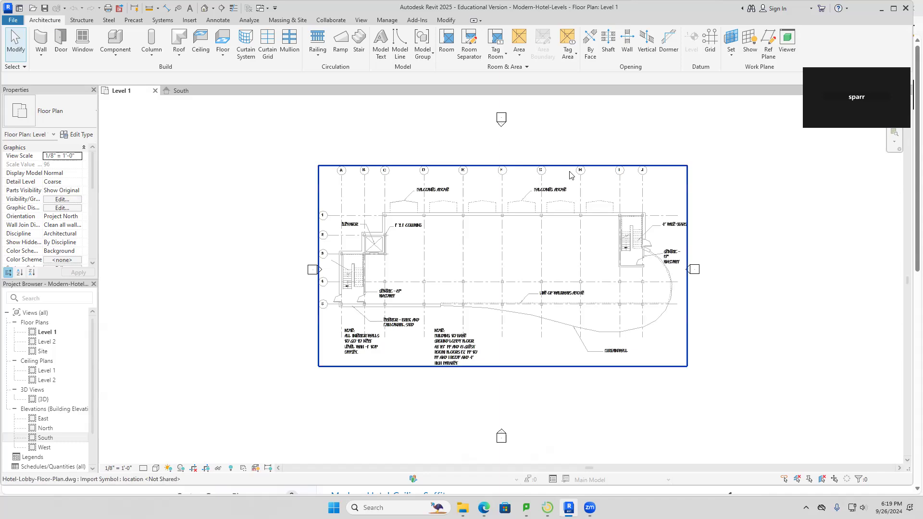
pyautogui.click(894, 8)
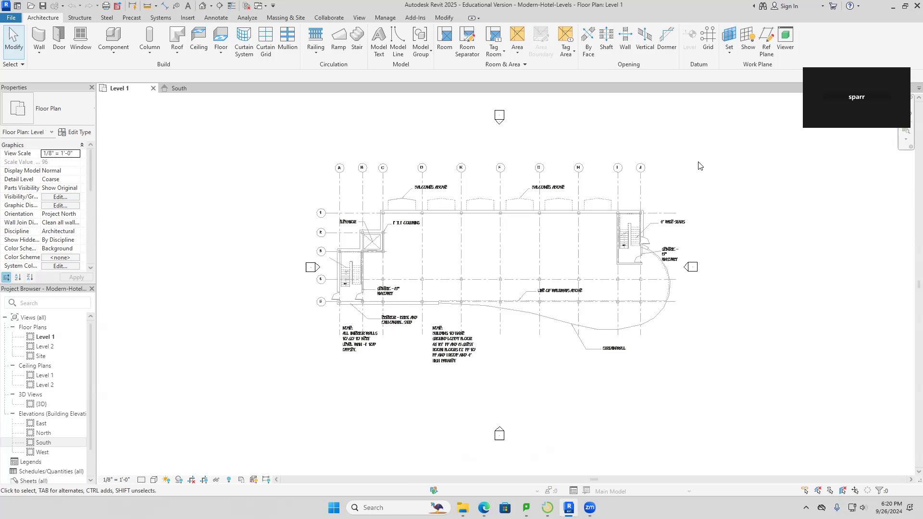
pyautogui.click(180, 89)
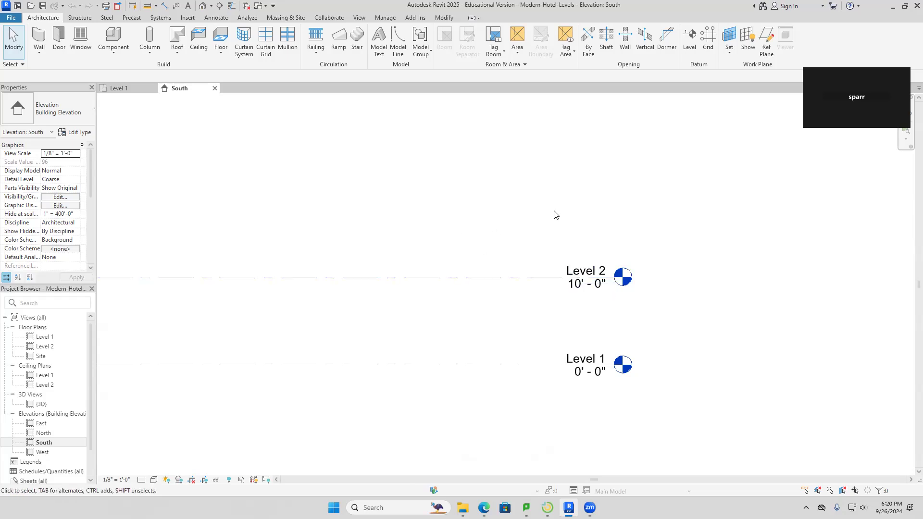
# Step: Use the Level tool with Pick Lines and a 10' offset to add a level 10' above Level 2
pyautogui.click(693, 26)
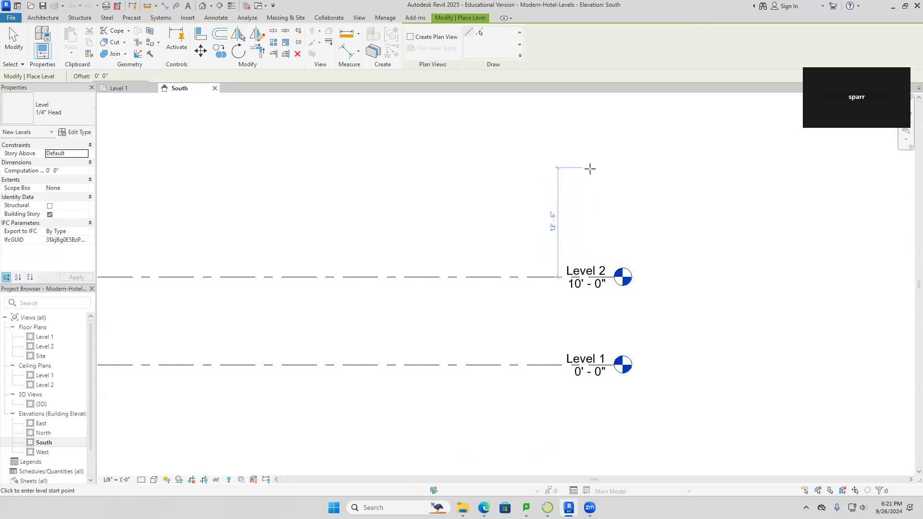
pyautogui.click(114, 75)
pyautogui.moveTo(114, 76); pyautogui.dragTo(95, 75)
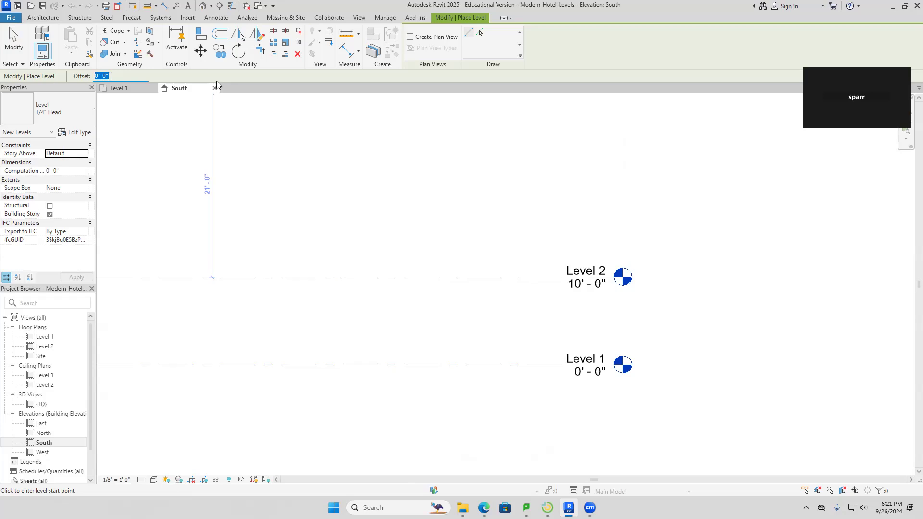
pyautogui.press('Right')
pyautogui.moveTo(115, 74); pyautogui.dragTo(70, 75)
pyautogui.write('10')
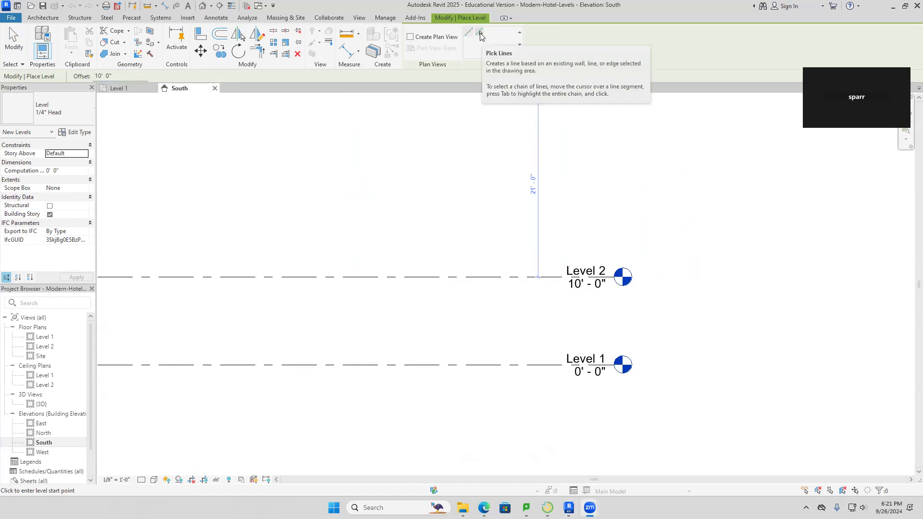
pyautogui.click(480, 35)
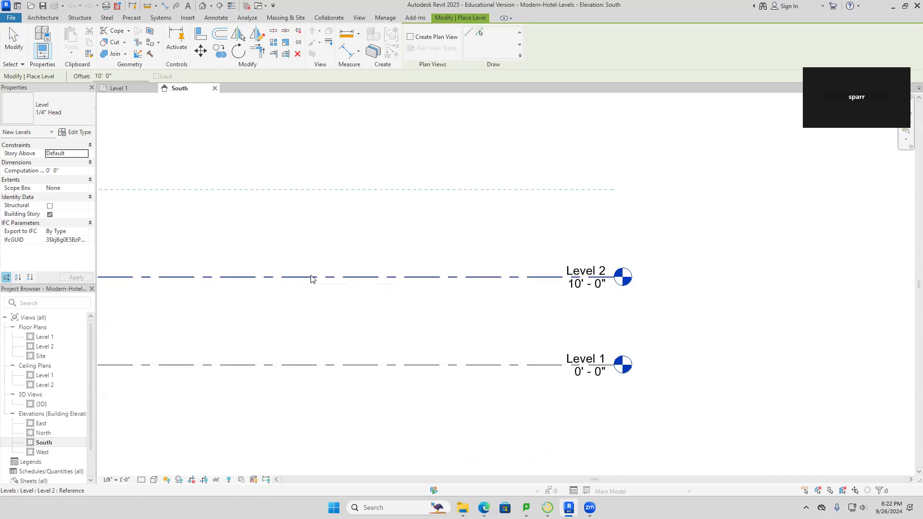
pyautogui.click(311, 278)
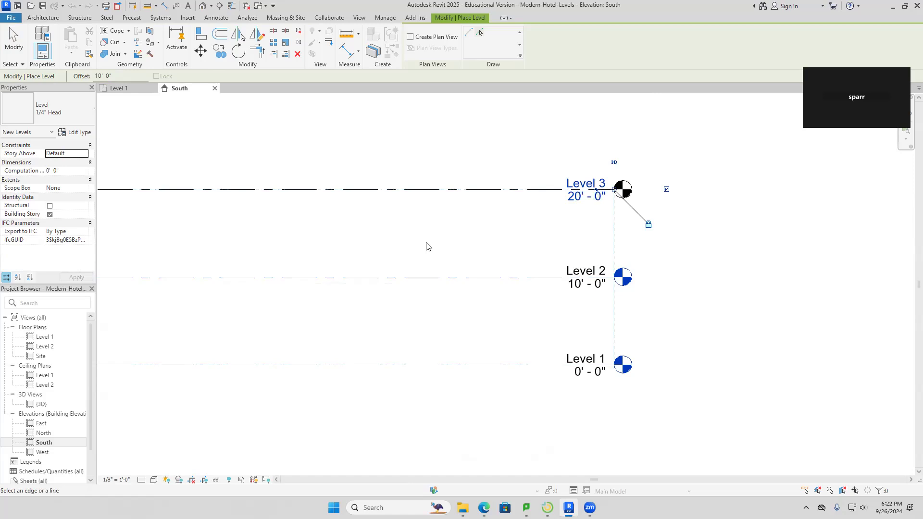
# Step: Add two more levels upward at the same 10' offset, at elevations 30' and 40'
pyautogui.moveTo(428, 247); pyautogui.dragTo(452, 355, button='middle')
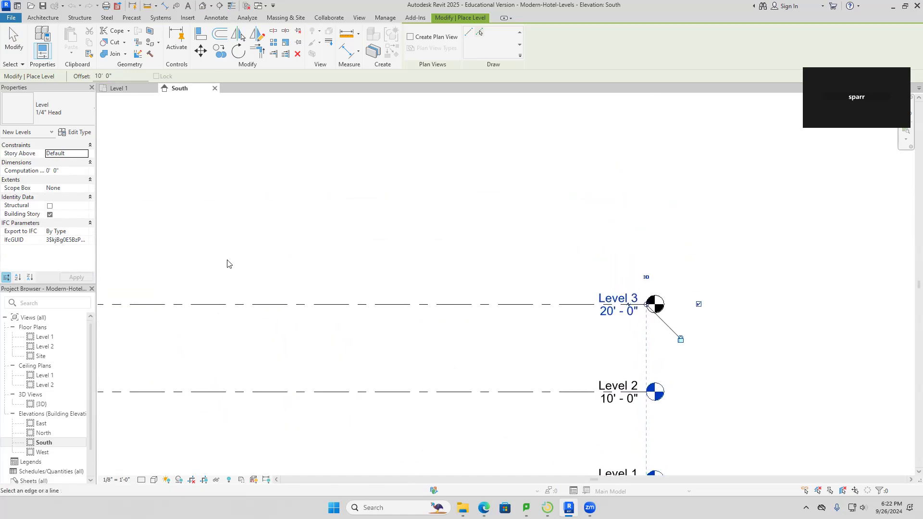
pyautogui.click(335, 305)
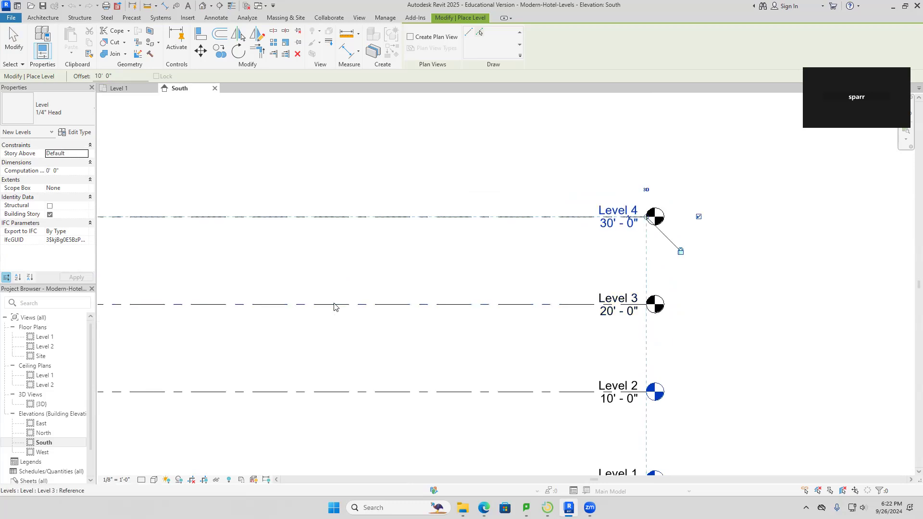
pyautogui.scroll(-1, 274, 110)
pyautogui.moveTo(273, 112); pyautogui.dragTo(287, 171, button='middle')
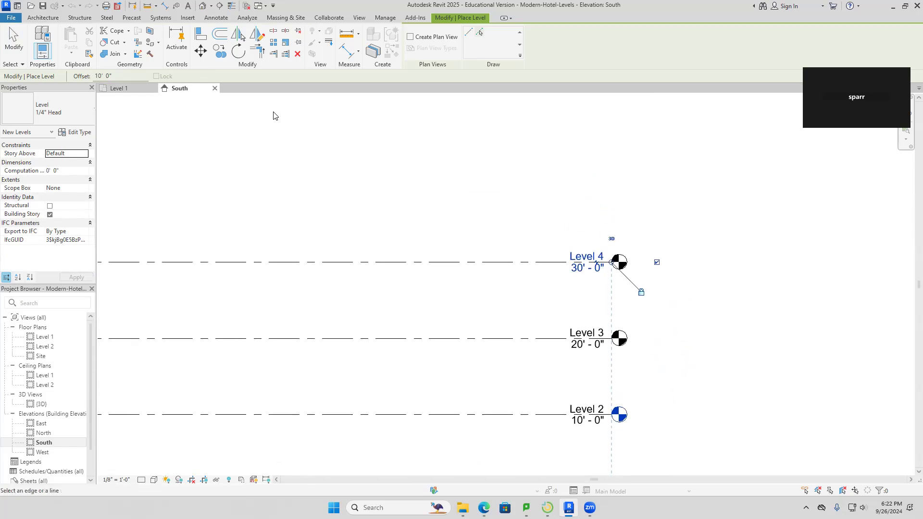
pyautogui.click(334, 262)
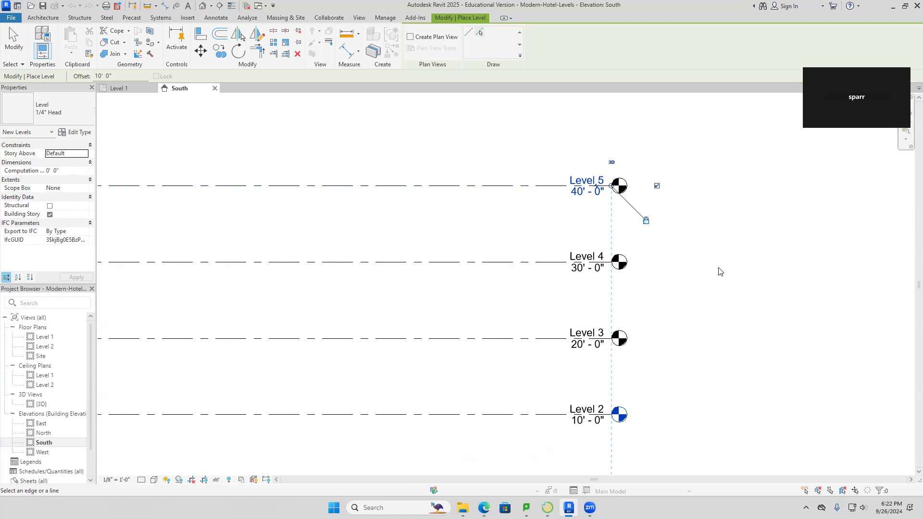
# Step: Add a level 10' below Level 1 by offsetting the Level 1 line downward
pyautogui.moveTo(701, 344); pyautogui.dragTo(677, 193, button='middle')
pyautogui.moveTo(679, 423); pyautogui.dragTo(681, 369, button='middle')
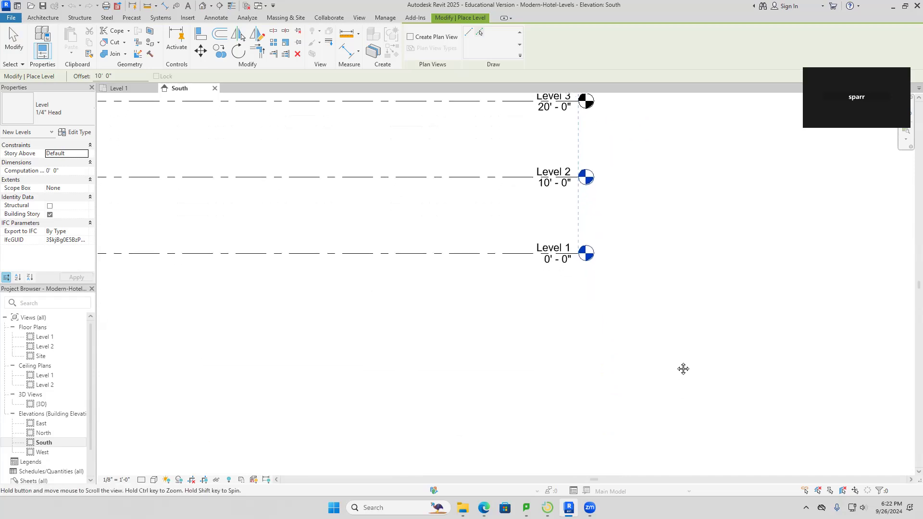
pyautogui.click(463, 257)
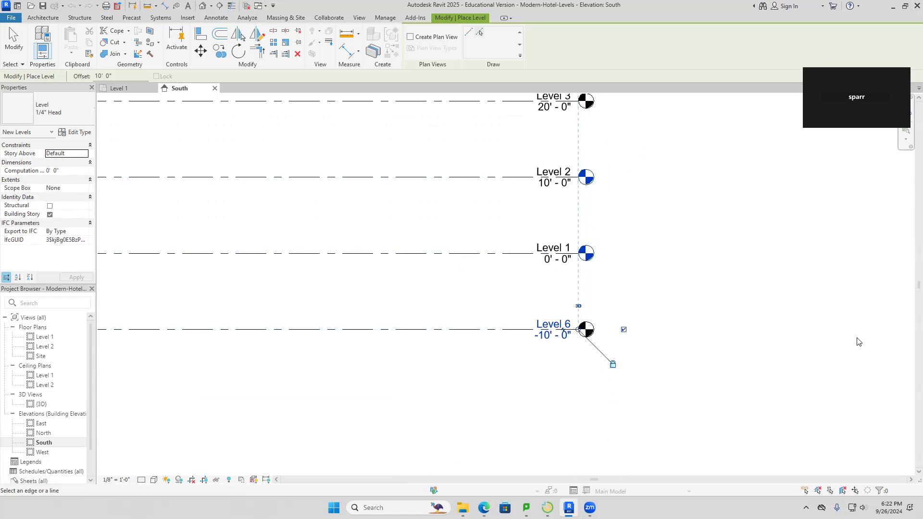
# Step: Leave the Level tool and rename the level at elevation -10' as Basement
pyautogui.press('Escape')
pyautogui.press('Escape')
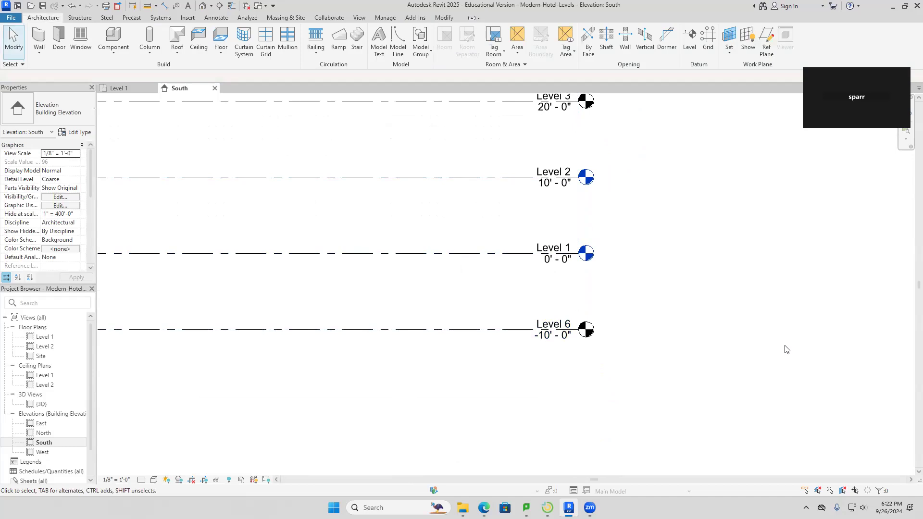
pyautogui.scroll(1, 533, 344)
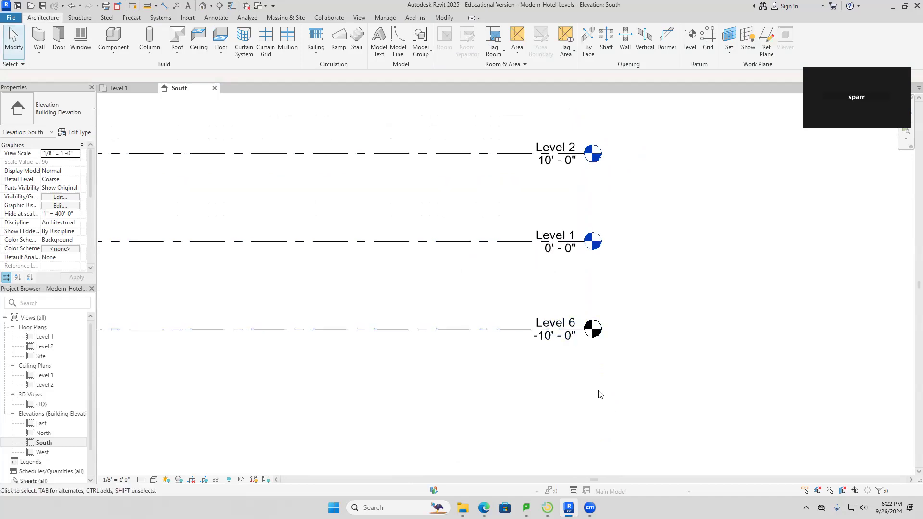
pyautogui.scroll(2, 589, 382)
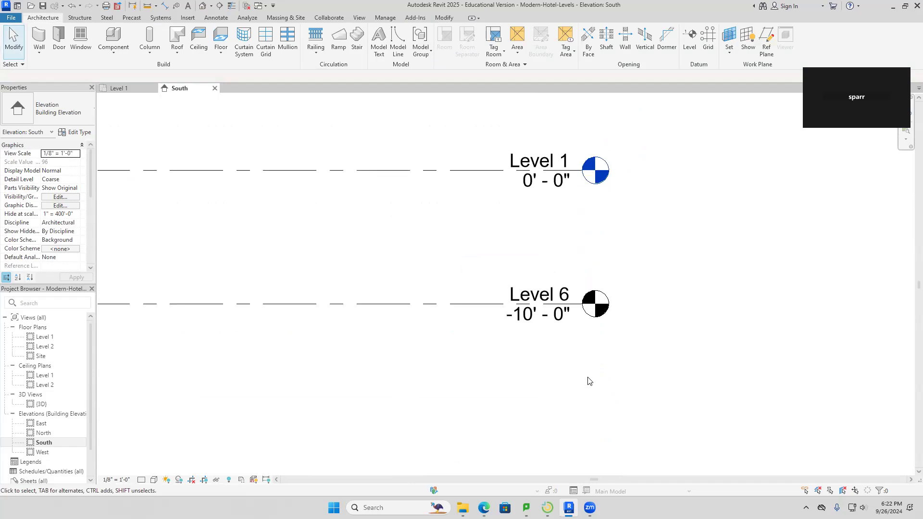
pyautogui.click(533, 299)
pyautogui.click(533, 298)
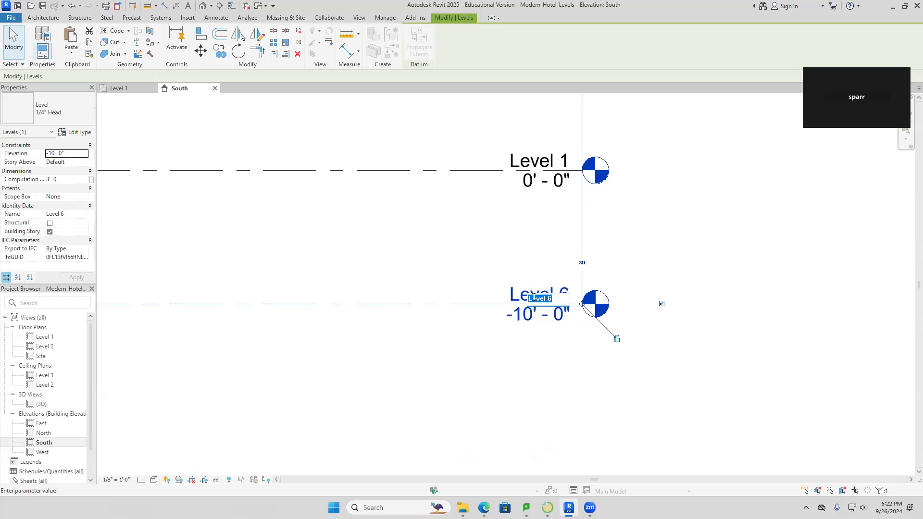
pyautogui.write('Basement')
pyautogui.press('Return')
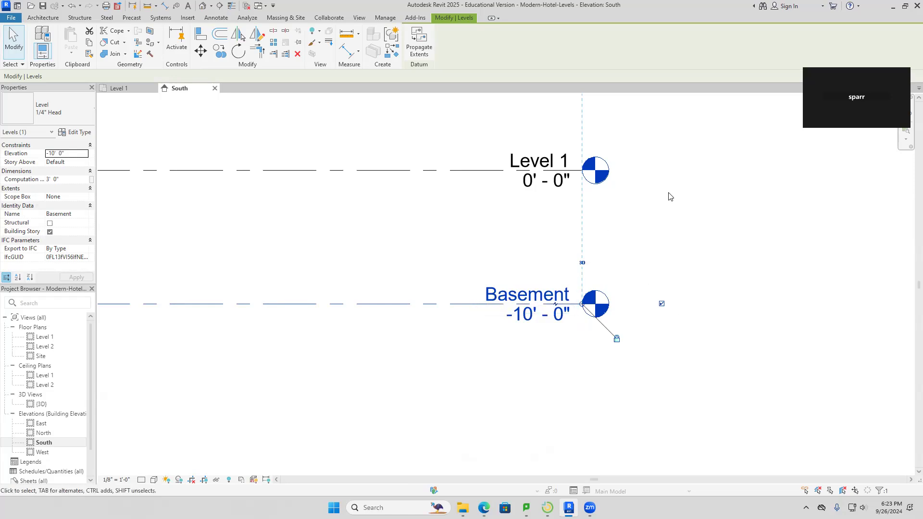
# Step: Create floor plan views for the Basement, Level 3, Level 4 and Level 5
pyautogui.scroll(-5, 688, 260)
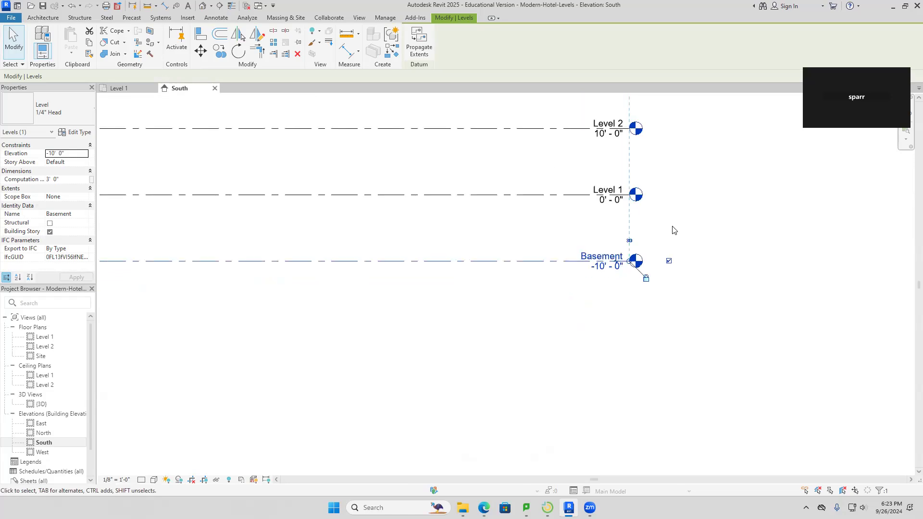
pyautogui.moveTo(688, 260); pyautogui.dragTo(704, 367, button='middle')
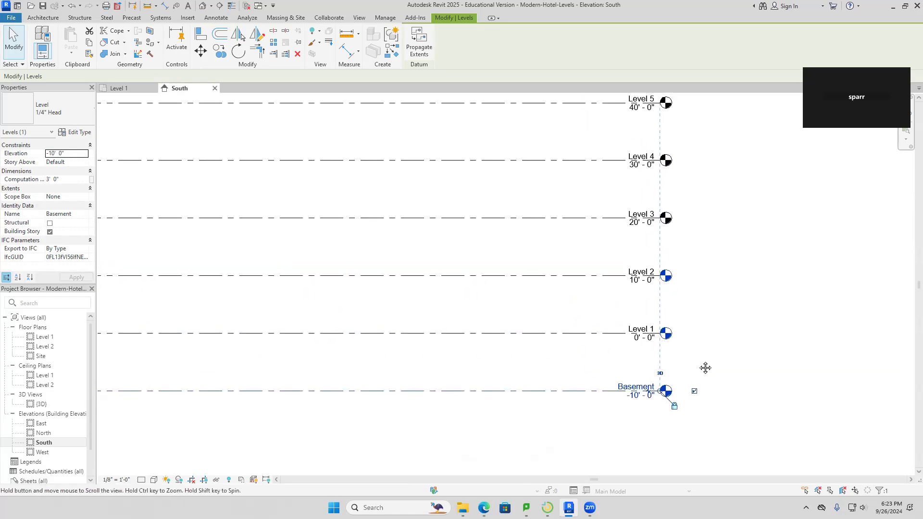
pyautogui.click(700, 305)
pyautogui.moveTo(696, 296); pyautogui.dragTo(741, 343, button='middle')
pyautogui.scroll(3, 735, 317)
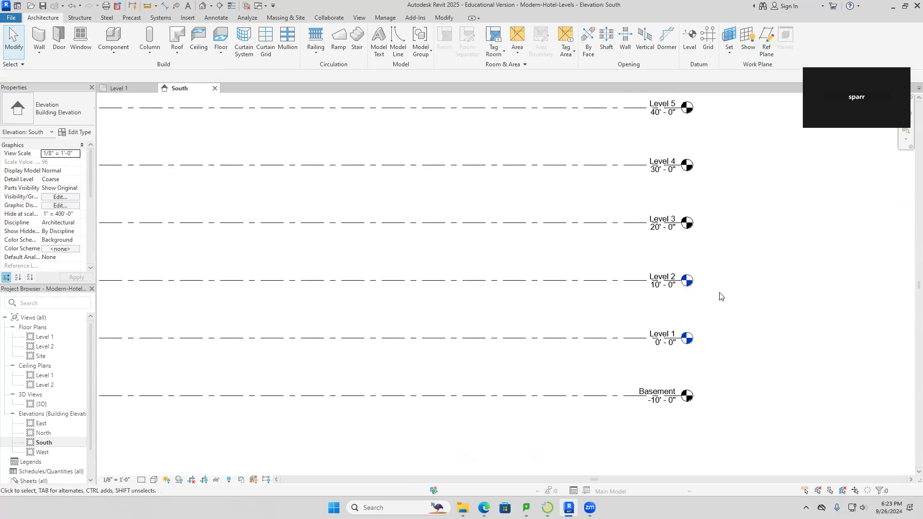
pyautogui.scroll(1, 716, 298)
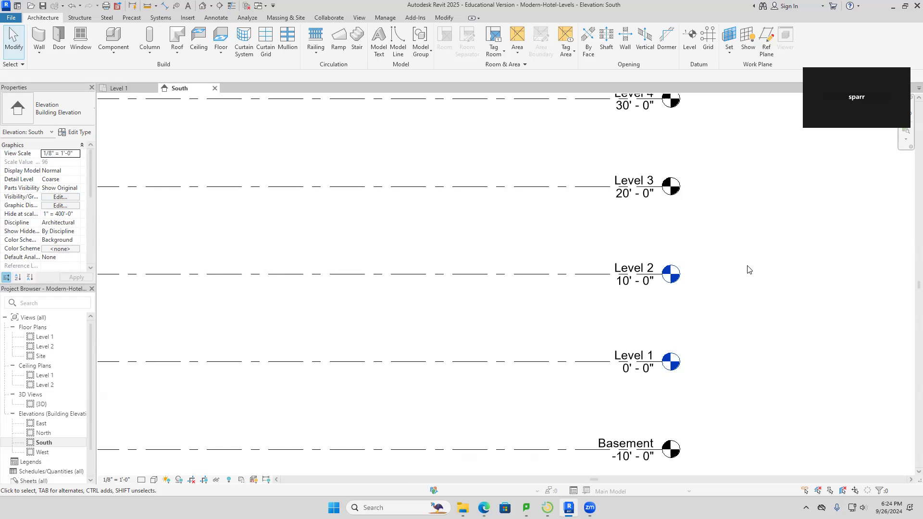
pyautogui.click(359, 18)
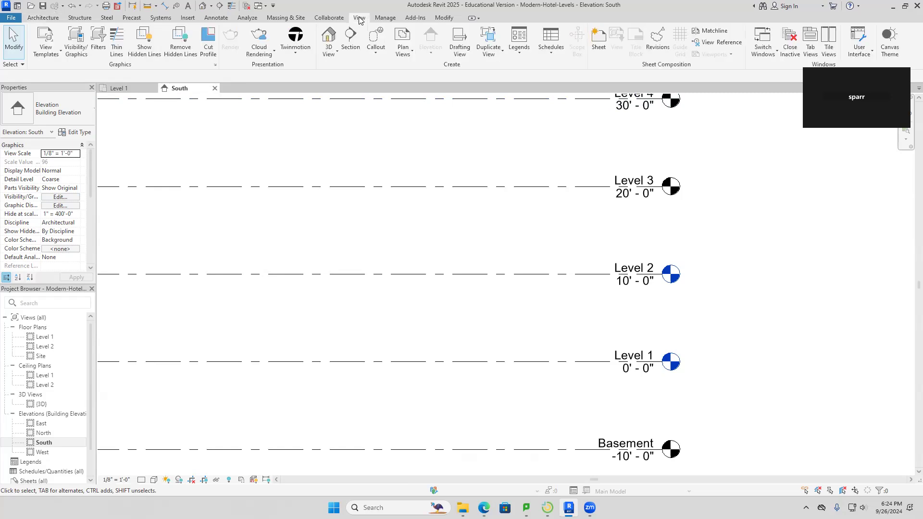
pyautogui.click(411, 53)
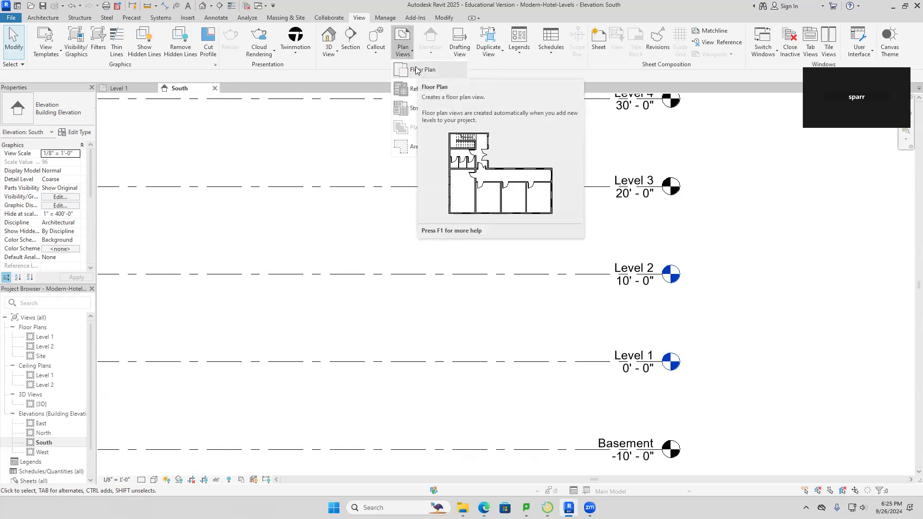
pyautogui.click(416, 70)
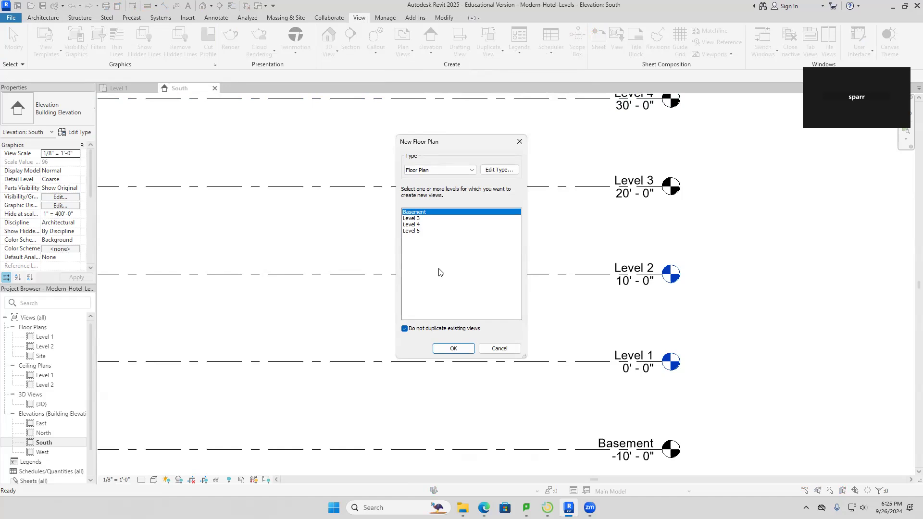
pyautogui.keyDown('shift'); pyautogui.click(413, 232); pyautogui.keyUp('shift')
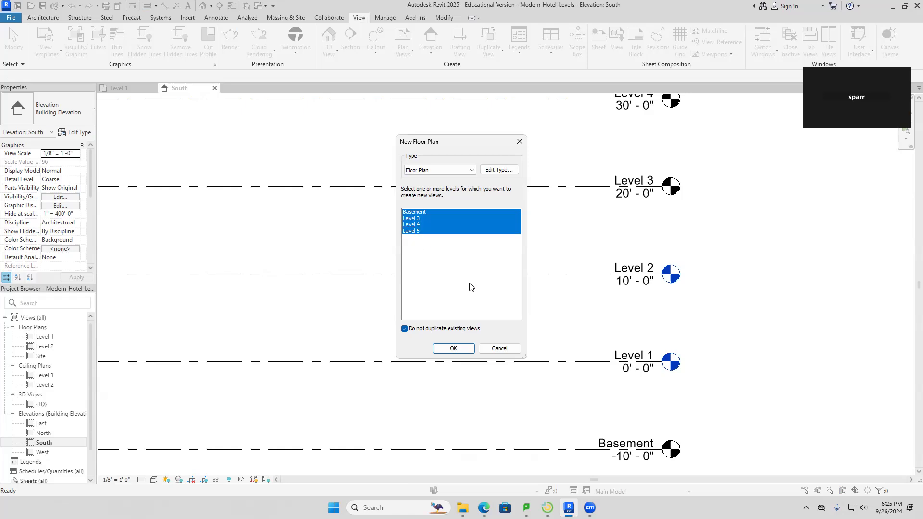
pyautogui.click(454, 348)
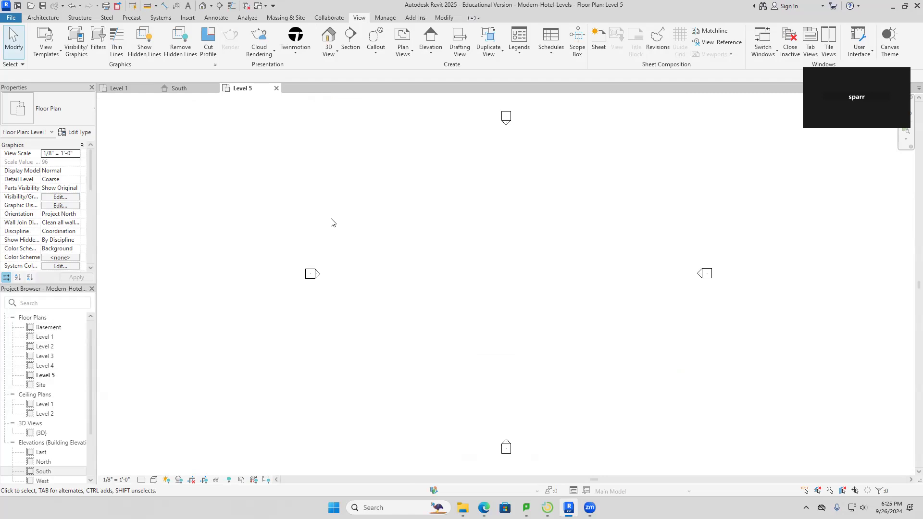
# Step: Create reflected ceiling plan views for the Basement, Level 3, Level 4 and Level 5
pyautogui.click(412, 53)
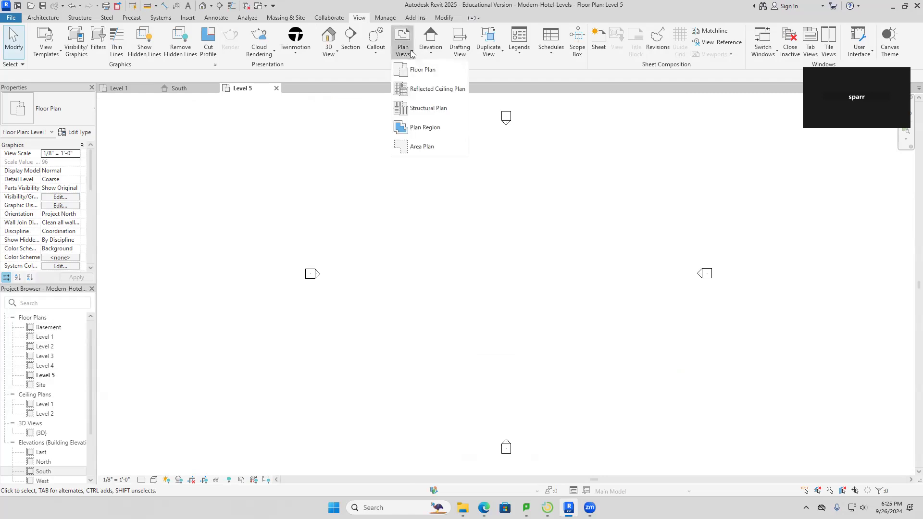
pyautogui.click(417, 89)
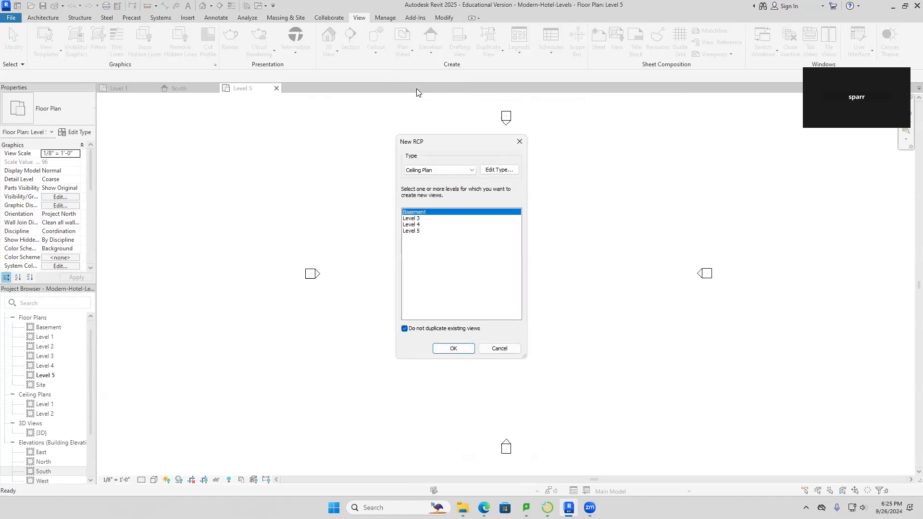
pyautogui.keyDown('shift'); pyautogui.click(416, 232); pyautogui.keyUp('shift')
pyautogui.click(451, 349)
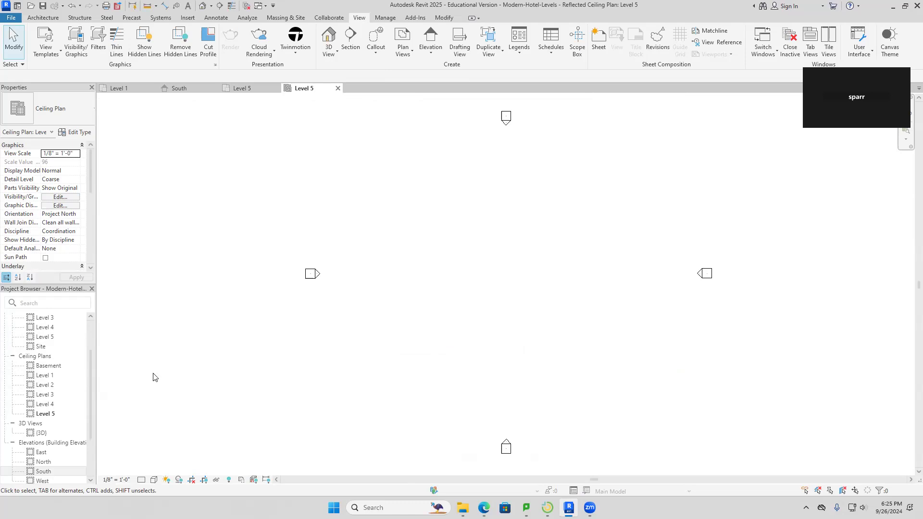
# Step: Return to the South elevation and review all level lines from the Basement to Level 5
pyautogui.click(177, 91)
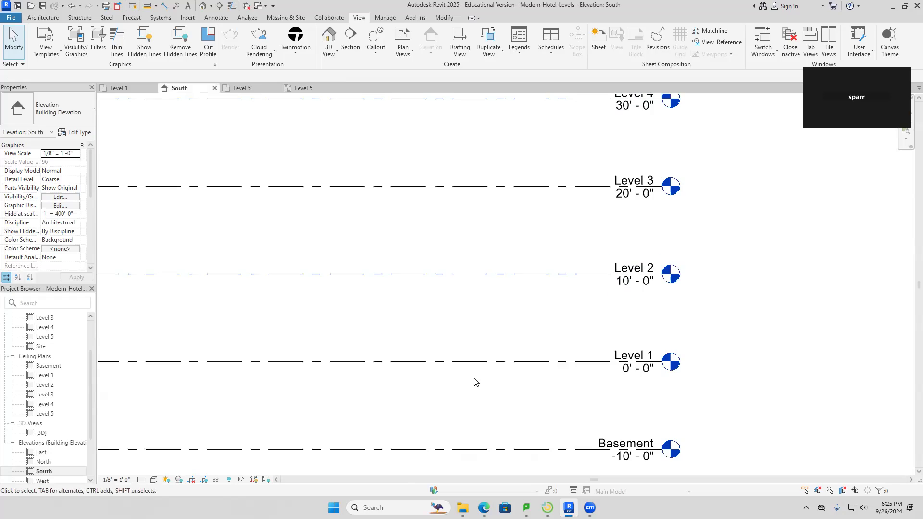
pyautogui.scroll(-1, 474, 380)
pyautogui.scroll(-1, 807, 442)
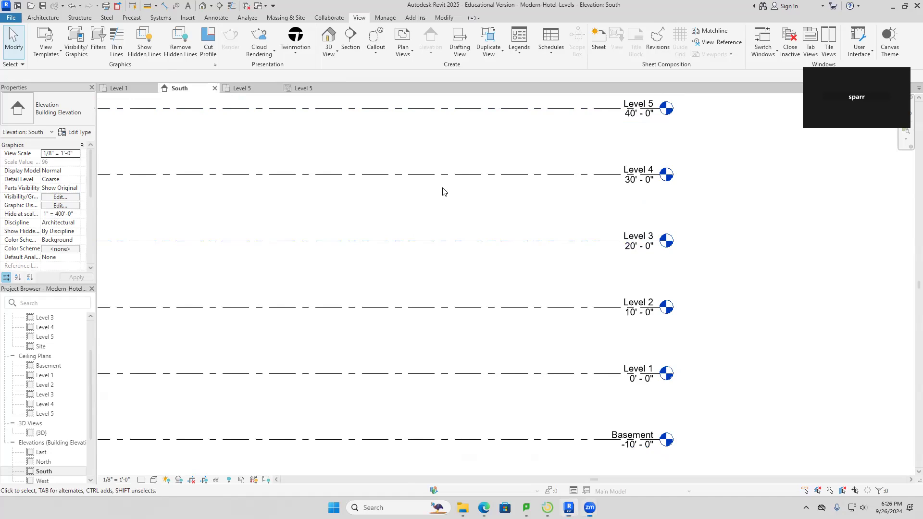
pyautogui.click(287, 221)
# Step: Switch to the course page in the browser and check the file name format required for the Hotel Levels assignment
pyautogui.click(481, 509)
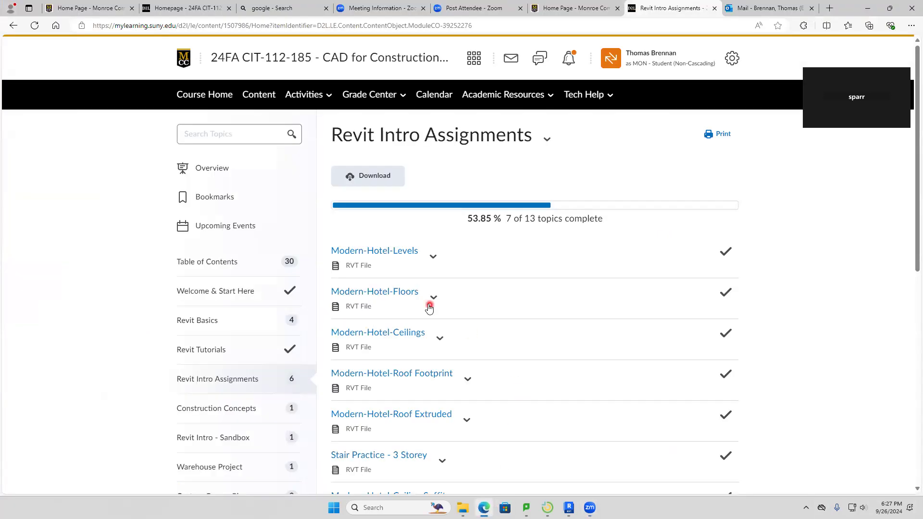
pyautogui.scroll(-1, 430, 309)
pyautogui.scroll(-3, 430, 308)
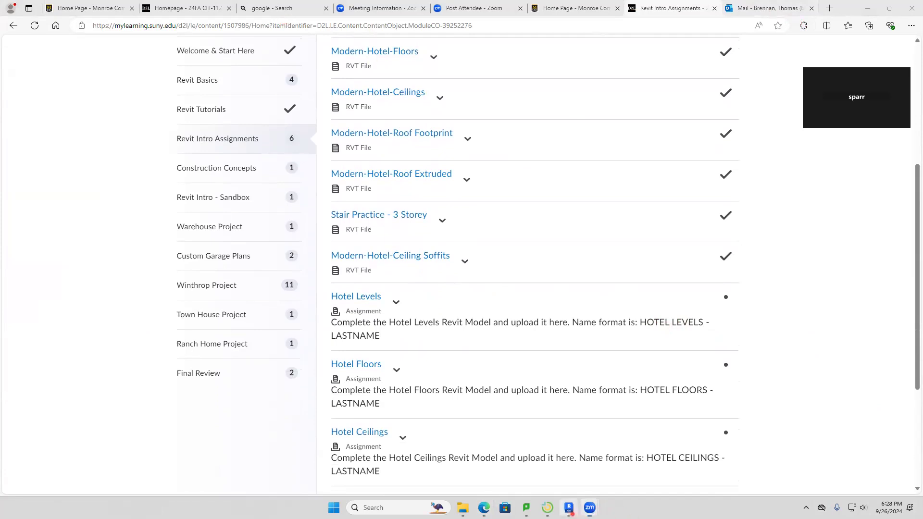
# Step: Switch back to Revit, save the model, and save it as a project named HOTEL LEVELS - followed by the student's last name
pyautogui.click(569, 508)
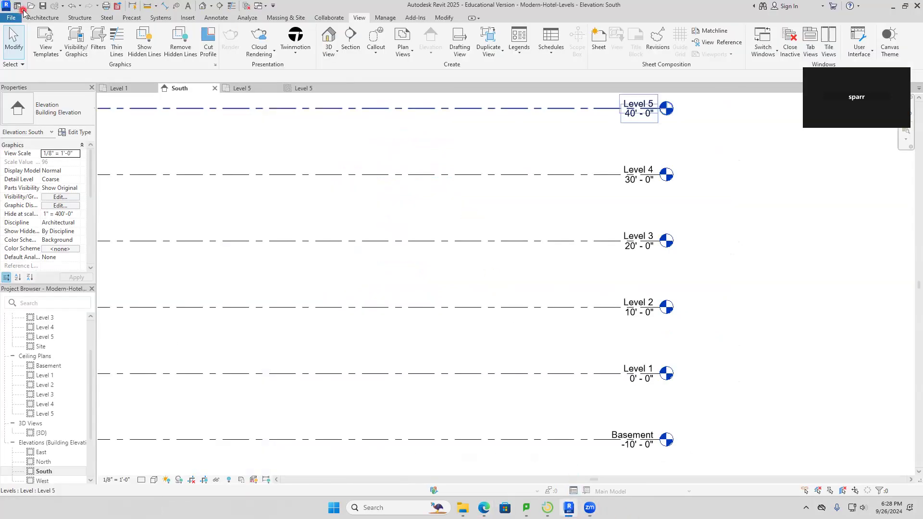
pyautogui.click(44, 6)
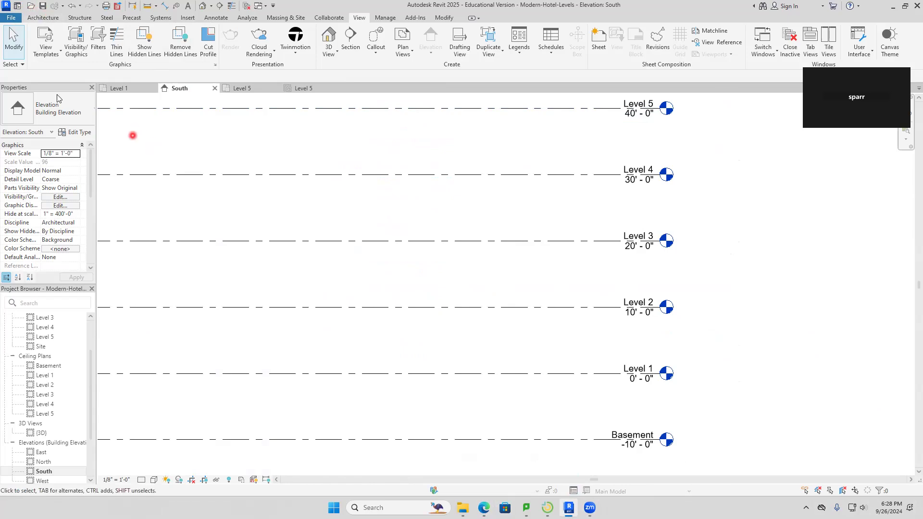
pyautogui.click(11, 19)
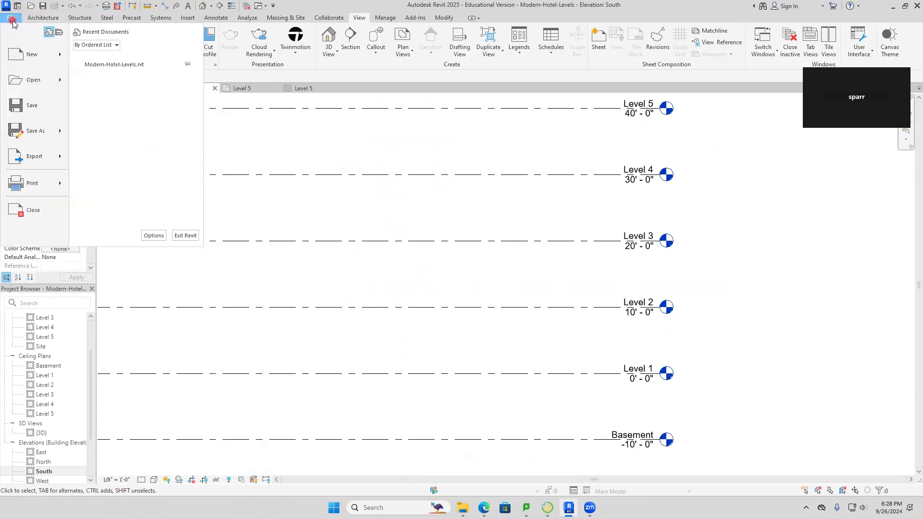
pyautogui.moveTo(48, 132)
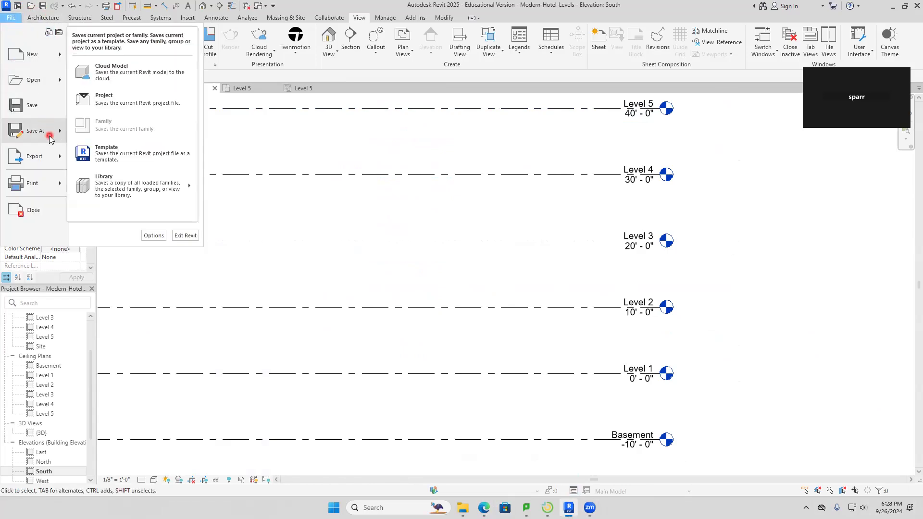
pyautogui.click(103, 109)
pyautogui.click(443, 339)
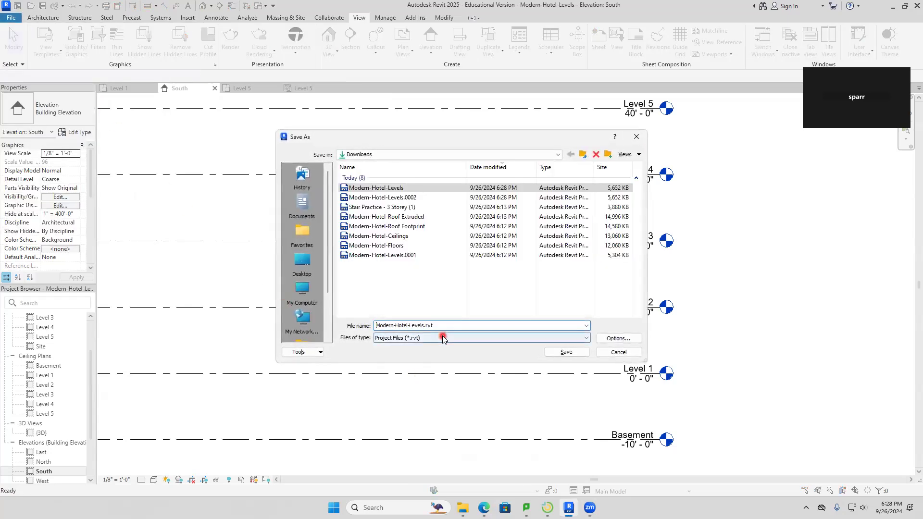
pyautogui.click(450, 327)
pyautogui.moveTo(451, 327); pyautogui.dragTo(376, 326)
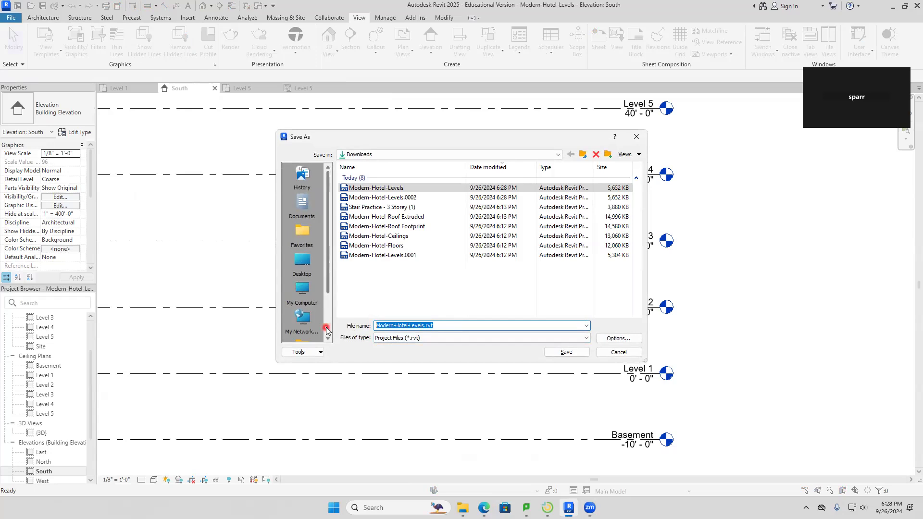
pyautogui.write('HOTWL')
pyautogui.press('BackSpace')
pyautogui.press('BackSpace')
pyautogui.write('EL LEVELS - BRENDAN')
pyautogui.press('Return')
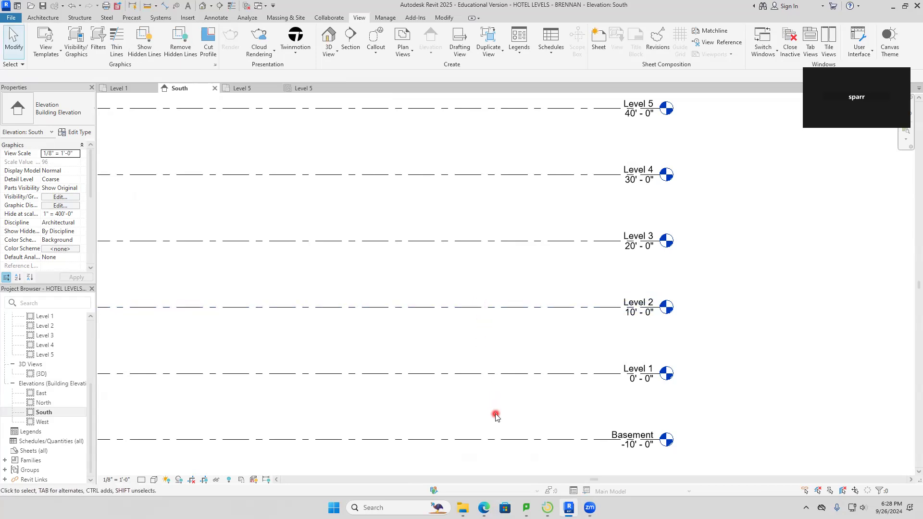
# Step: Switch to the browser and open the Hotel Levels assignment's submission page
pyautogui.moveTo(484, 509)
pyautogui.click(479, 450)
pyautogui.click(370, 319)
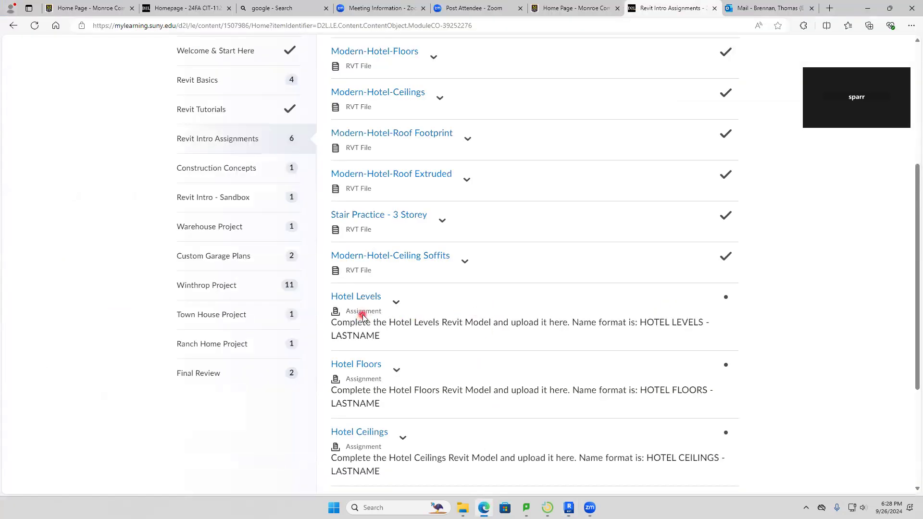
pyautogui.click(397, 304)
pyautogui.click(397, 302)
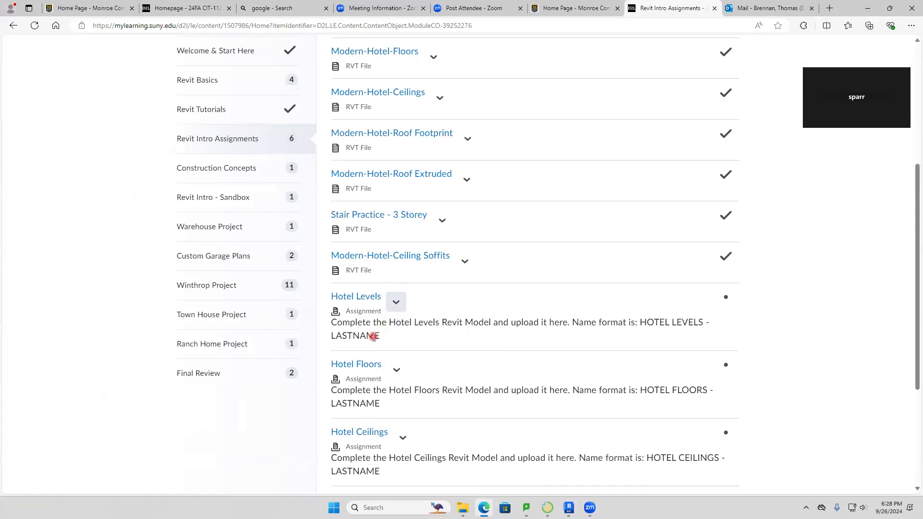
pyautogui.click(359, 298)
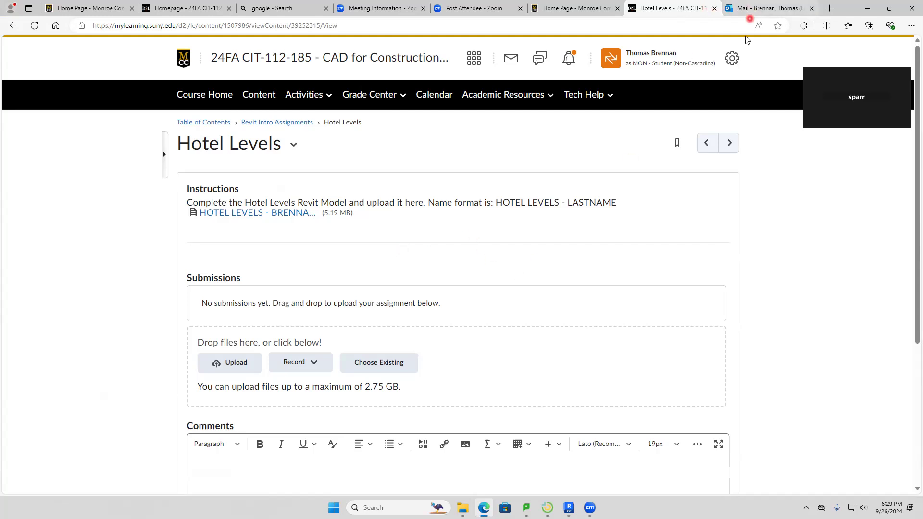
# Step: Switch back to Revit and close the Hotel Levels project
pyautogui.click(569, 508)
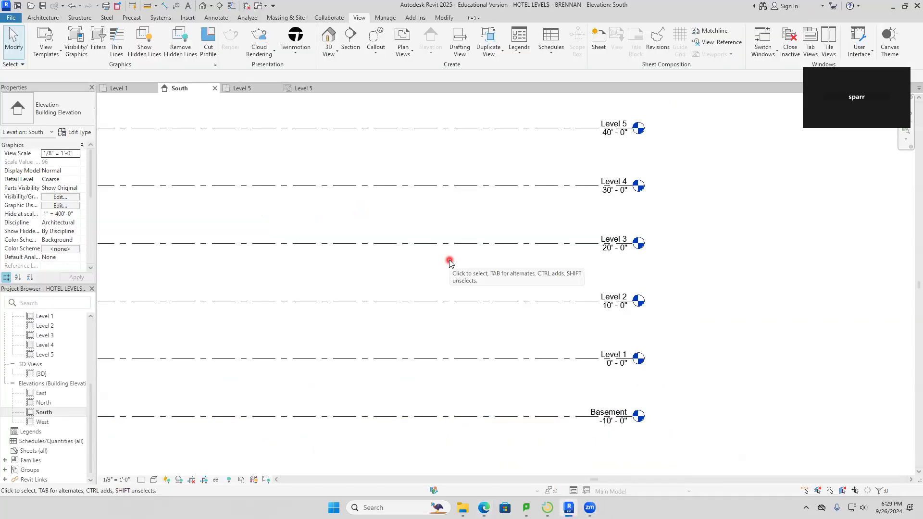
pyautogui.moveTo(457, 265); pyautogui.dragTo(513, 276, button='middle')
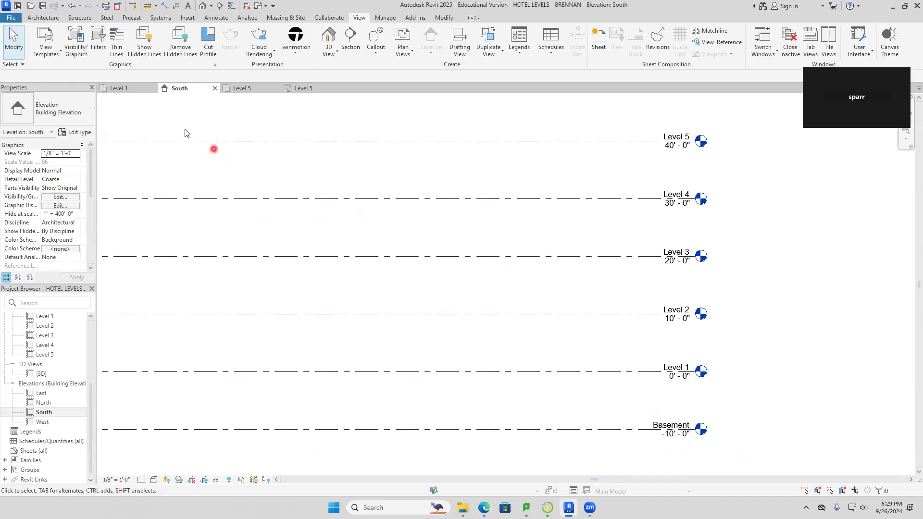
pyautogui.click(10, 17)
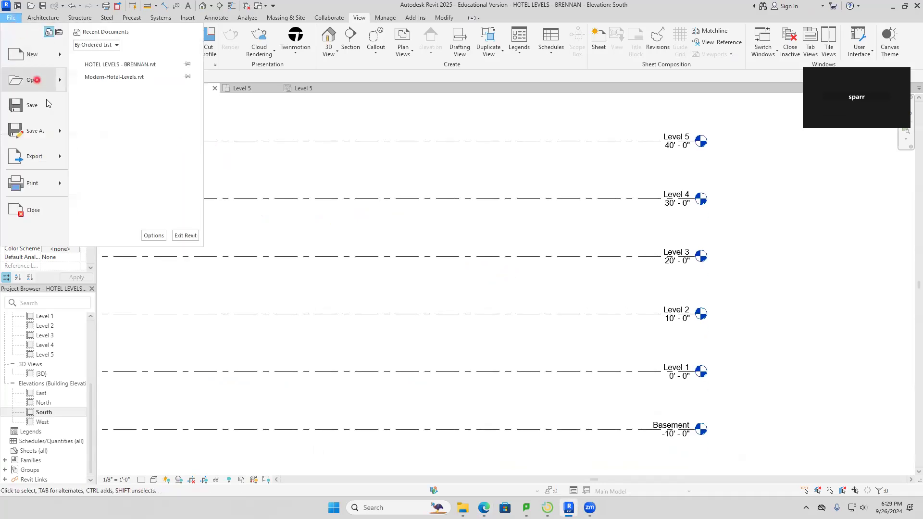
pyautogui.click(50, 210)
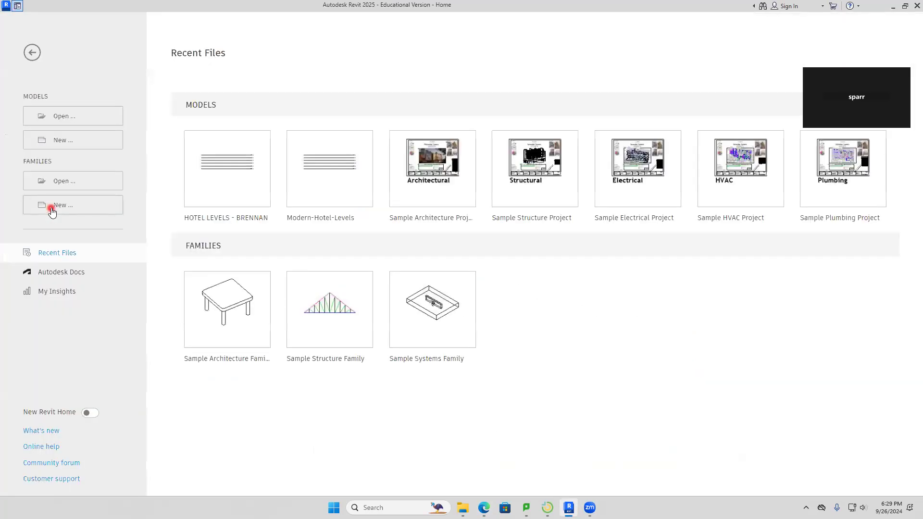
# Step: Open the Modern-Hotel-Floors project, ignoring the unresolved references and dismissing the upgrade notices
pyautogui.click(69, 118)
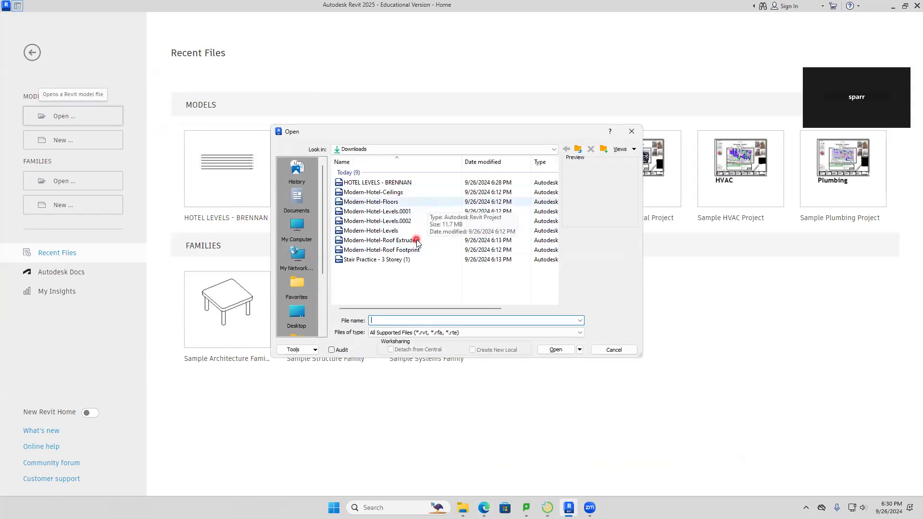
pyautogui.click(388, 203)
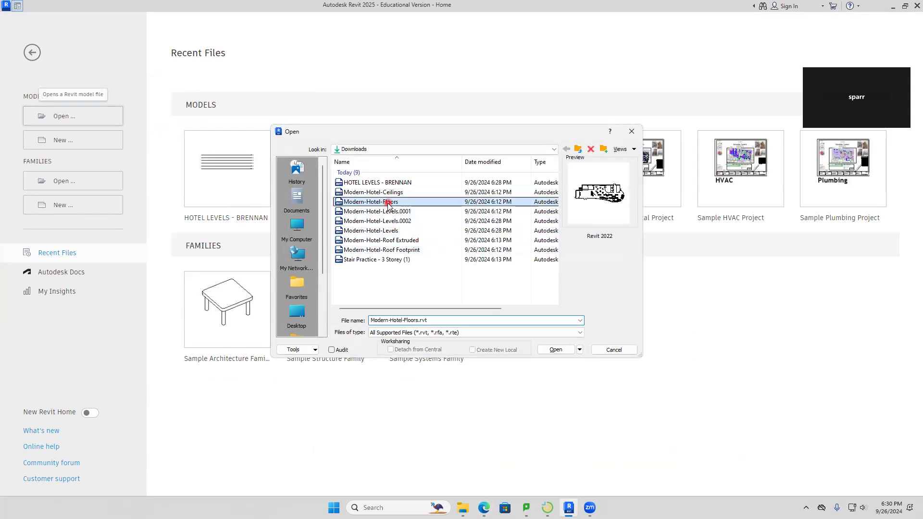
pyautogui.click(555, 349)
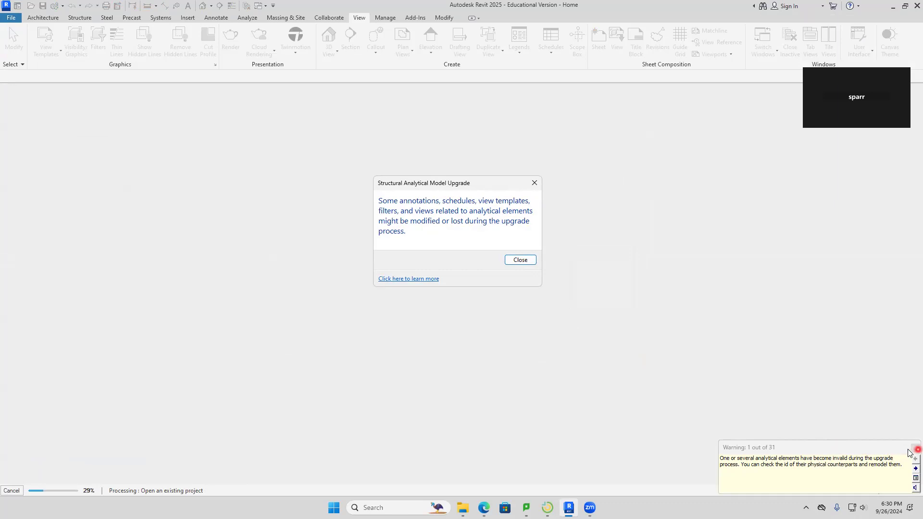
pyautogui.click(521, 261)
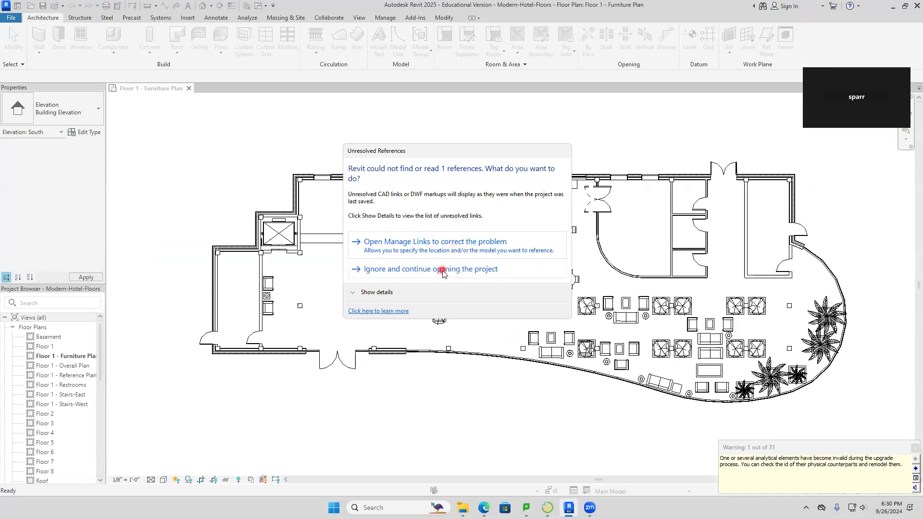
pyautogui.click(442, 270)
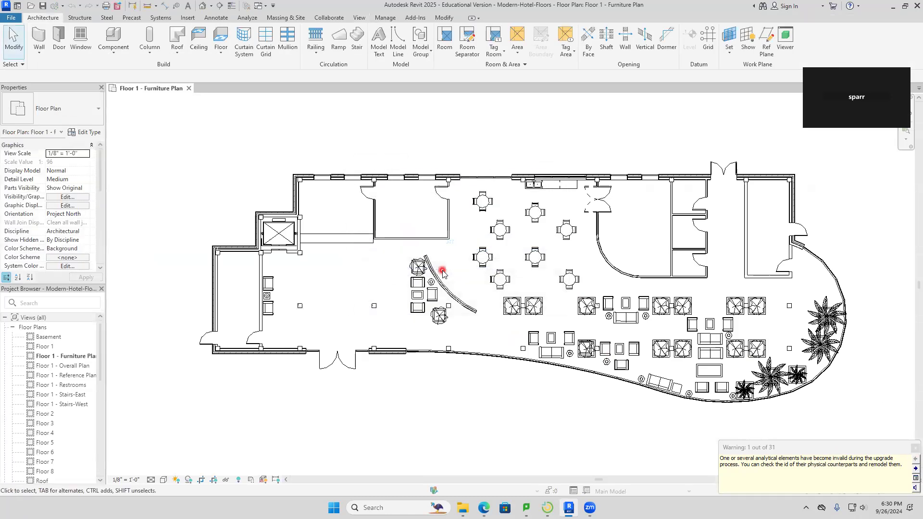
pyautogui.click(913, 449)
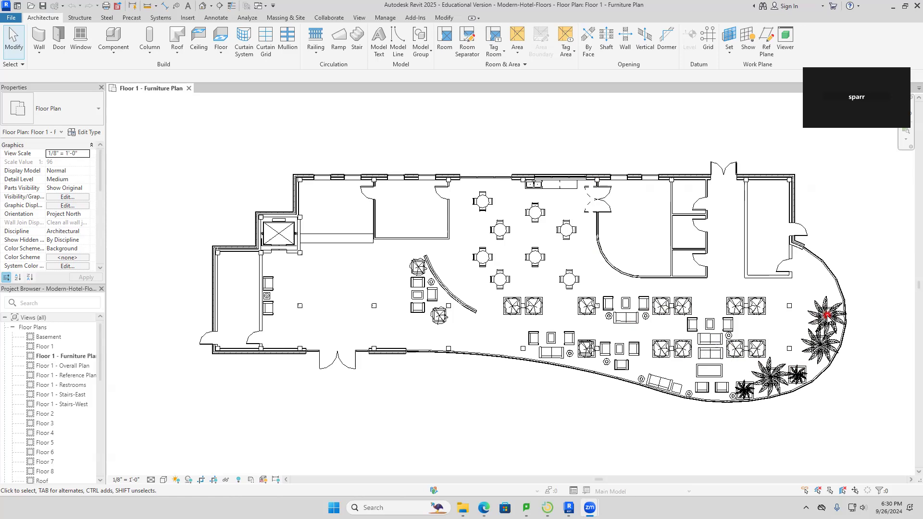
# Step: Open the Basement floor plan and hide the elevation markers, section markers and grids in that view
pyautogui.doubleClick(47, 340)
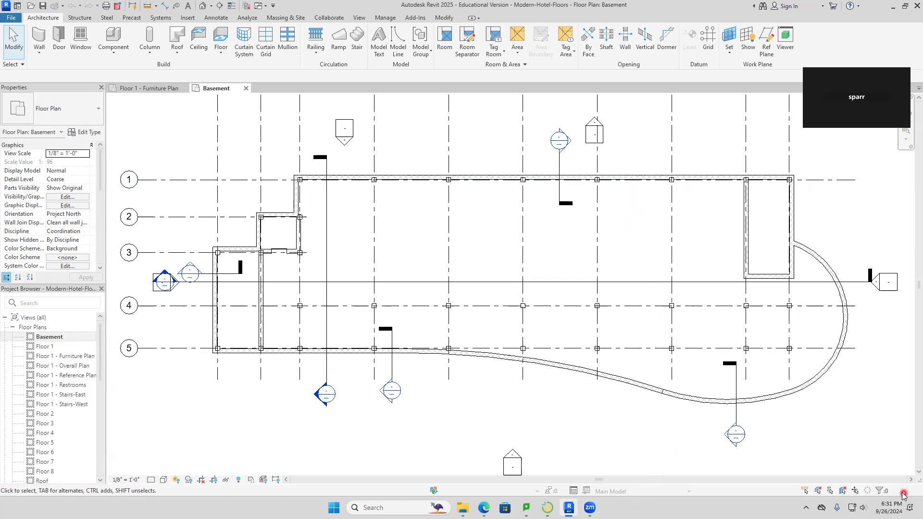
pyautogui.click(842, 490)
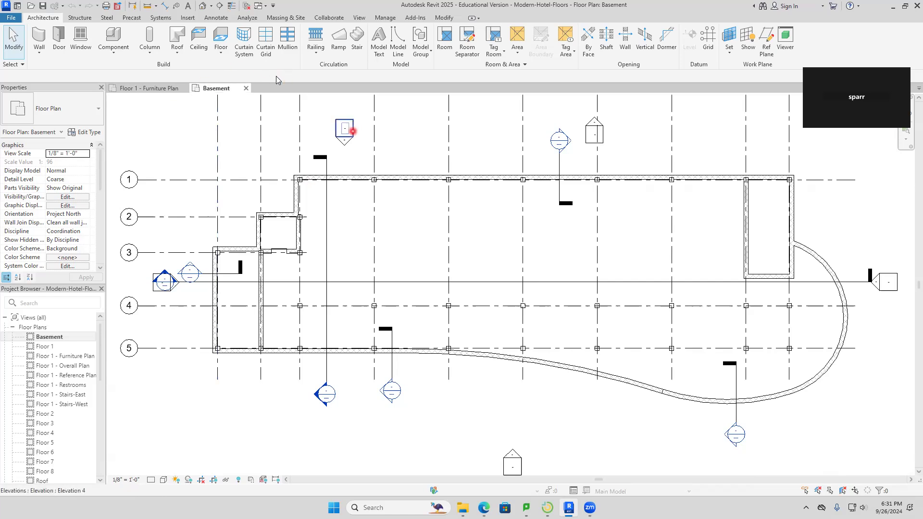
pyautogui.click(353, 130)
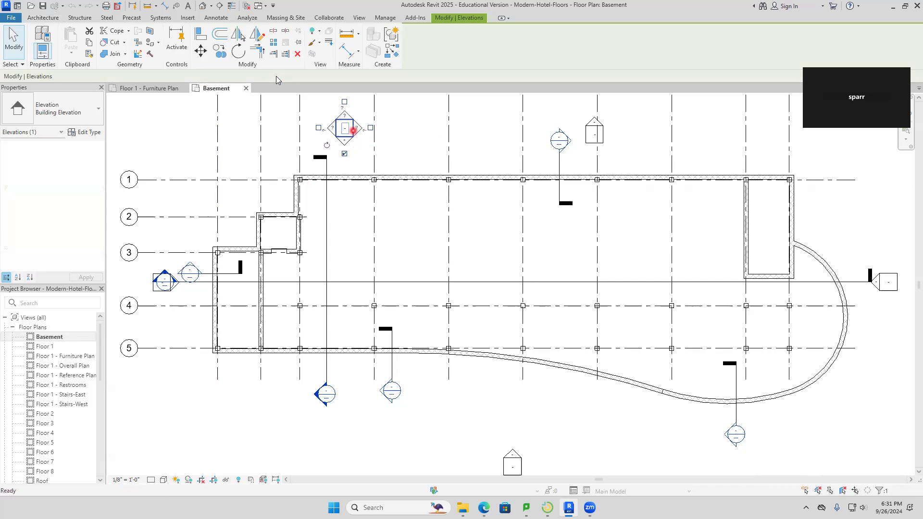
pyautogui.press('Escape')
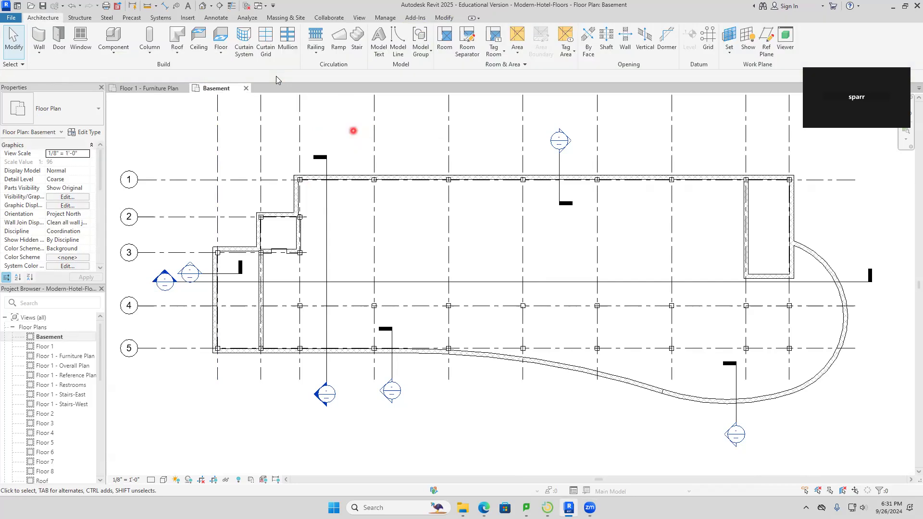
pyautogui.click(328, 249)
pyautogui.press('v')
pyautogui.press('h')
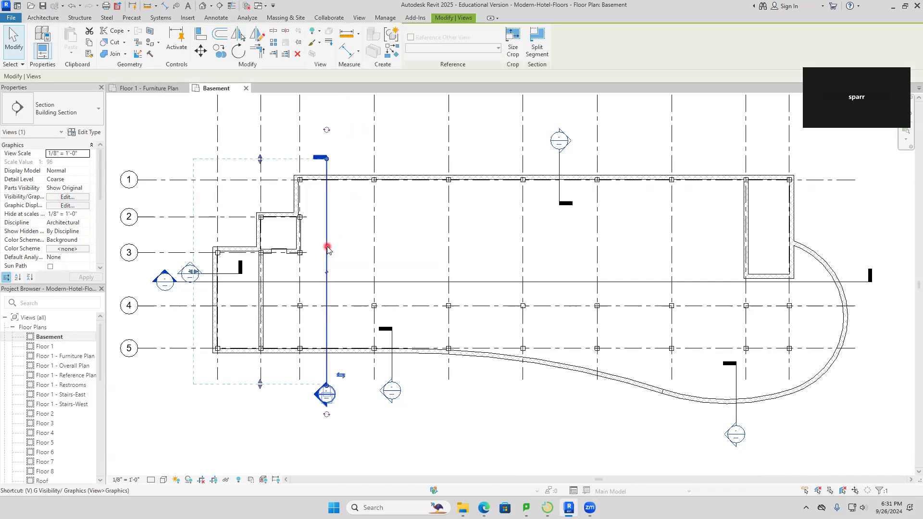
pyautogui.click(337, 155)
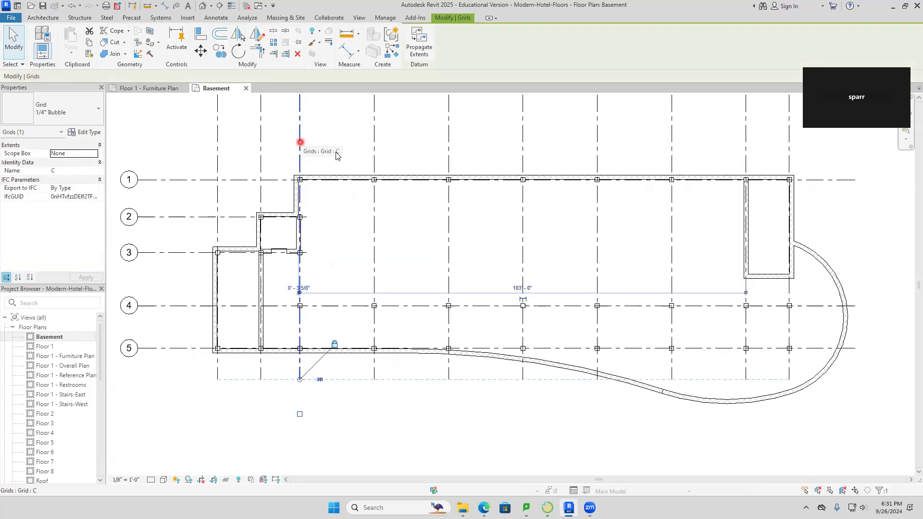
pyautogui.press('v')
pyautogui.press('h')
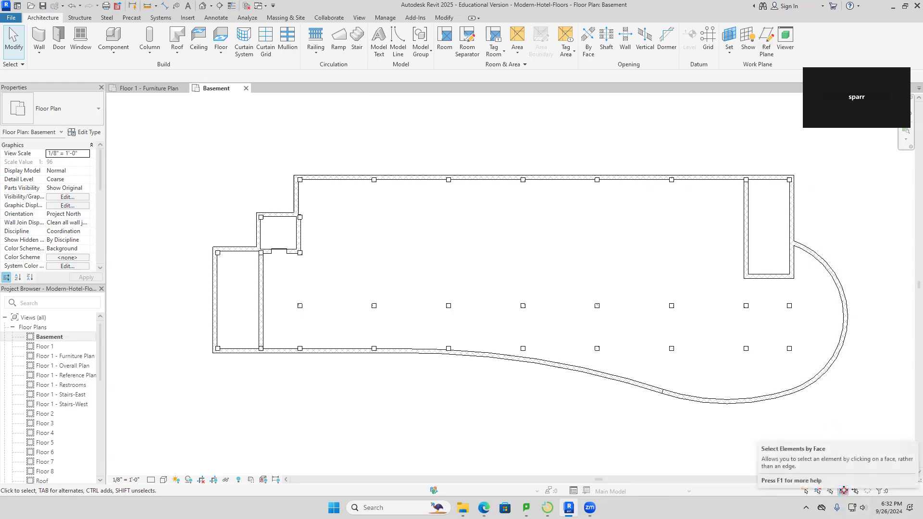
# Step: Toggle the Select Elements by Face option and leave the active command
pyautogui.click(845, 490)
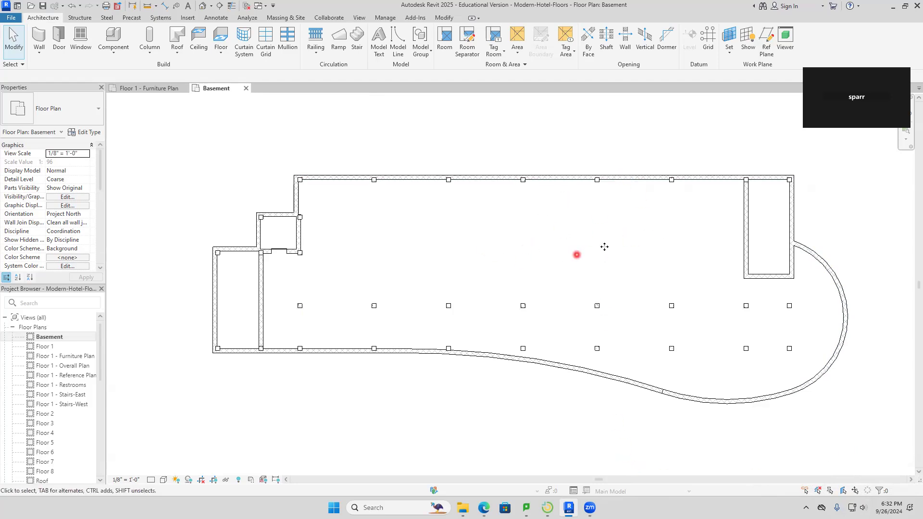
pyautogui.rightClick(550, 259)
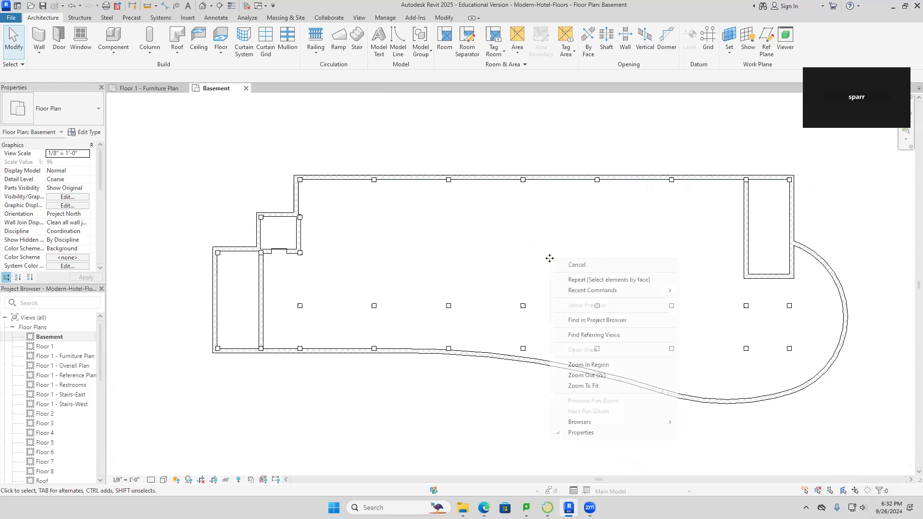
pyautogui.click(613, 266)
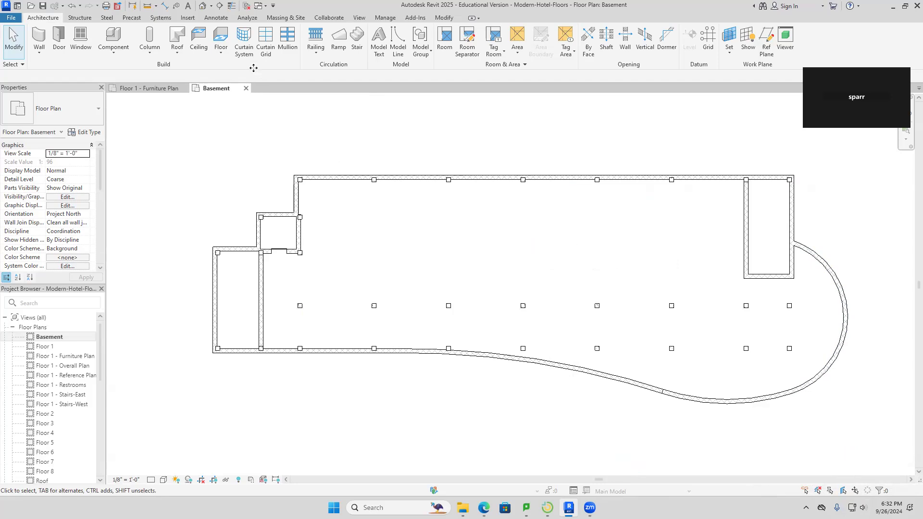
# Step: Place a perspective camera in the northwest of the basement, aimed at the southeast curved wall, and set its view to Realistic
pyautogui.click(211, 6)
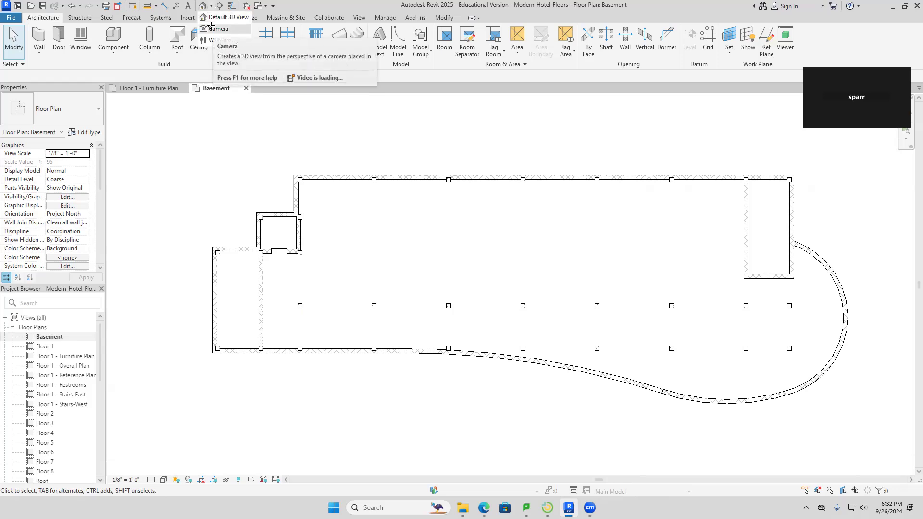
pyautogui.click(212, 27)
pyautogui.click(351, 225)
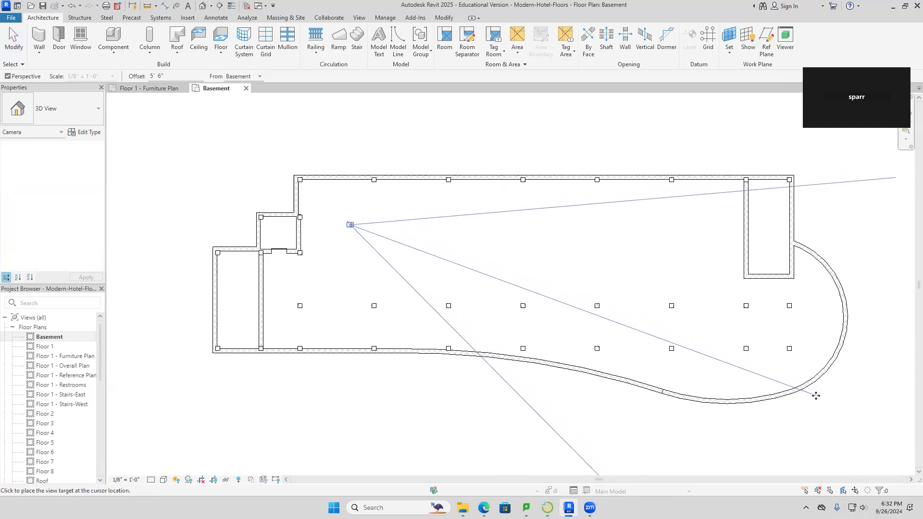
pyautogui.click(815, 396)
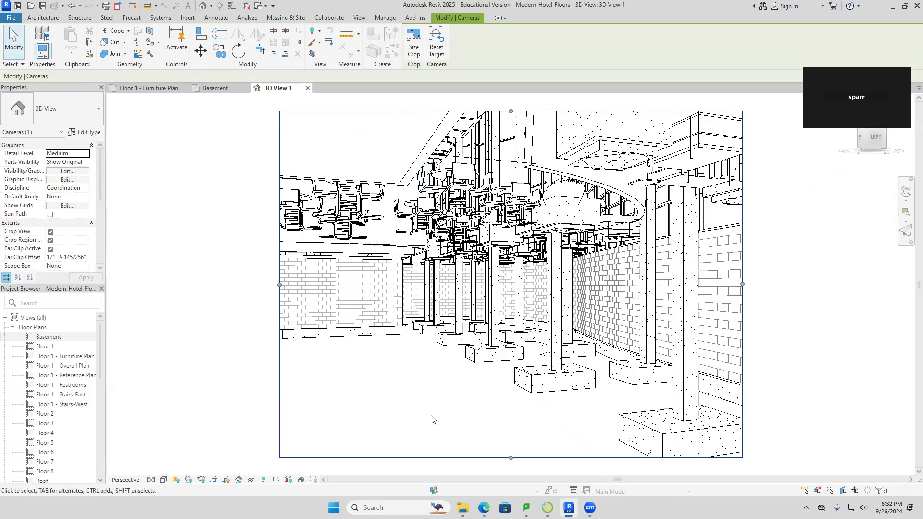
pyautogui.click(161, 481)
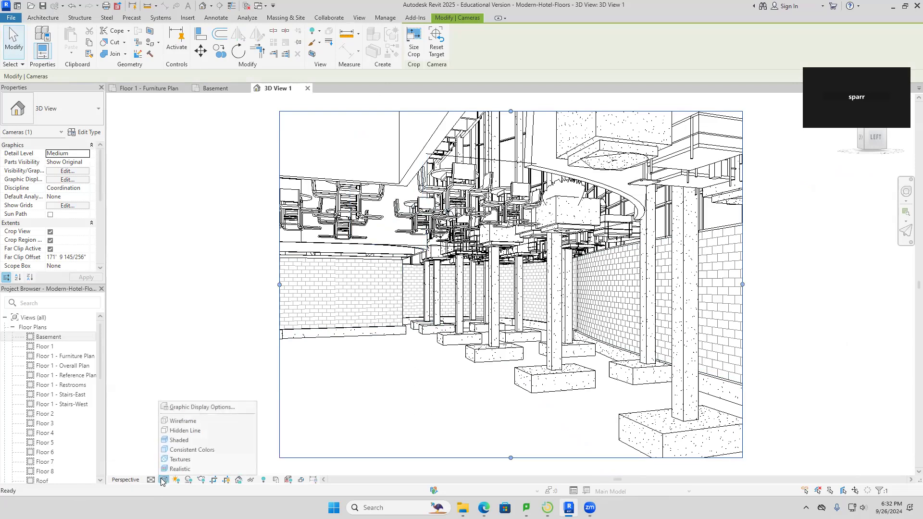
pyautogui.click(176, 470)
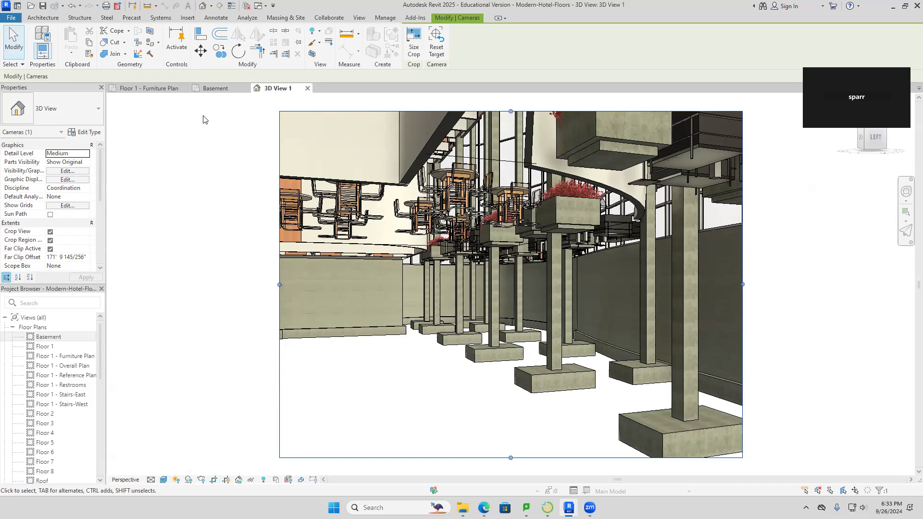
# Step: In the Basement plan, begin a Concrete-1'-0" architectural floor and pick the north, stepped west and straight south walls as its boundary
pyautogui.click(221, 89)
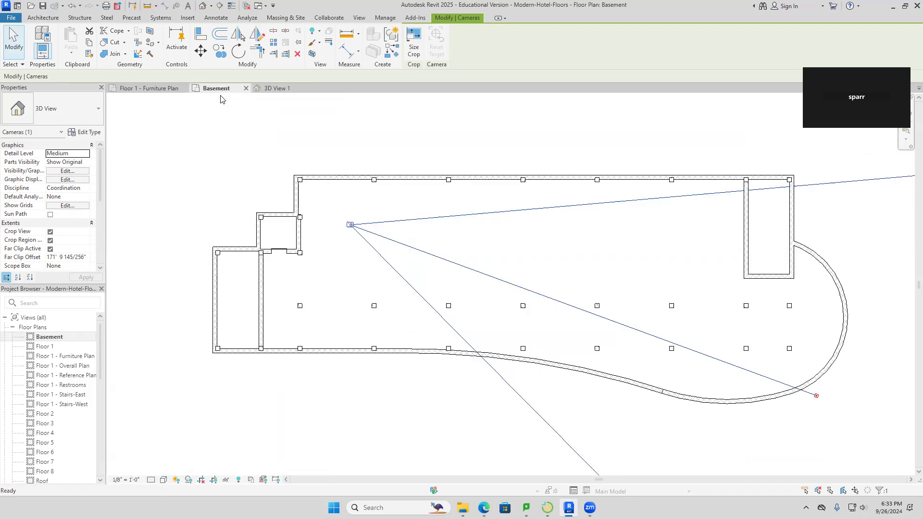
pyautogui.click(633, 283)
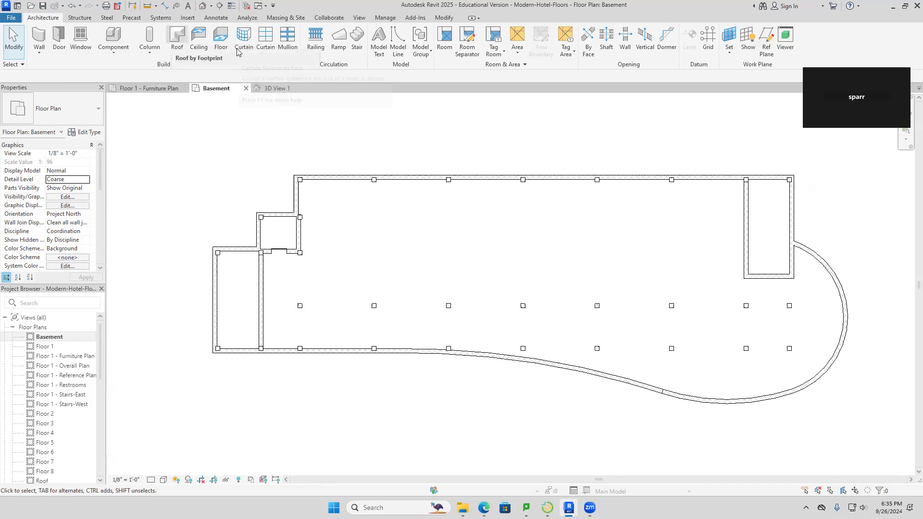
pyautogui.click(223, 57)
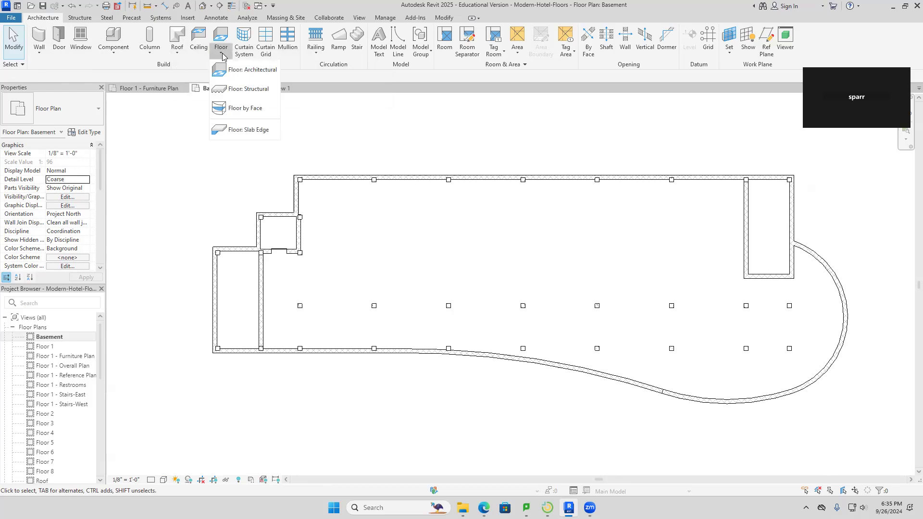
pyautogui.click(245, 74)
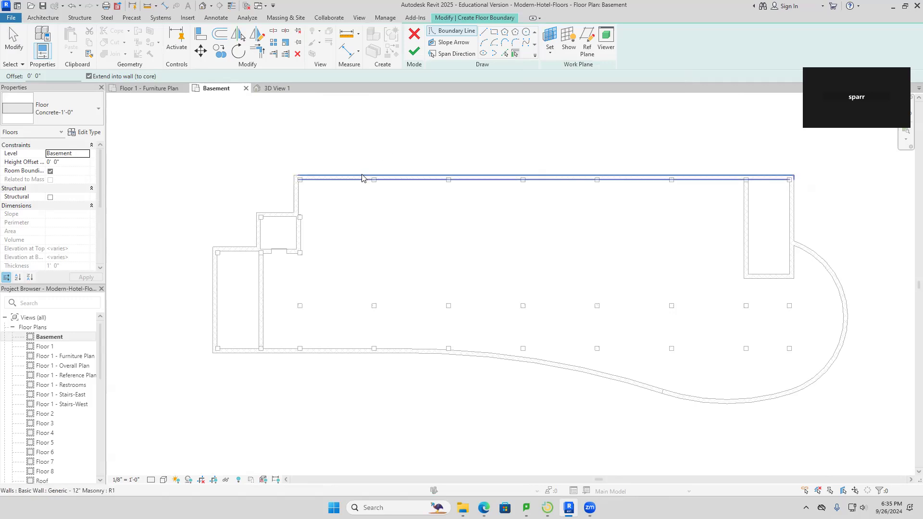
pyautogui.click(412, 184)
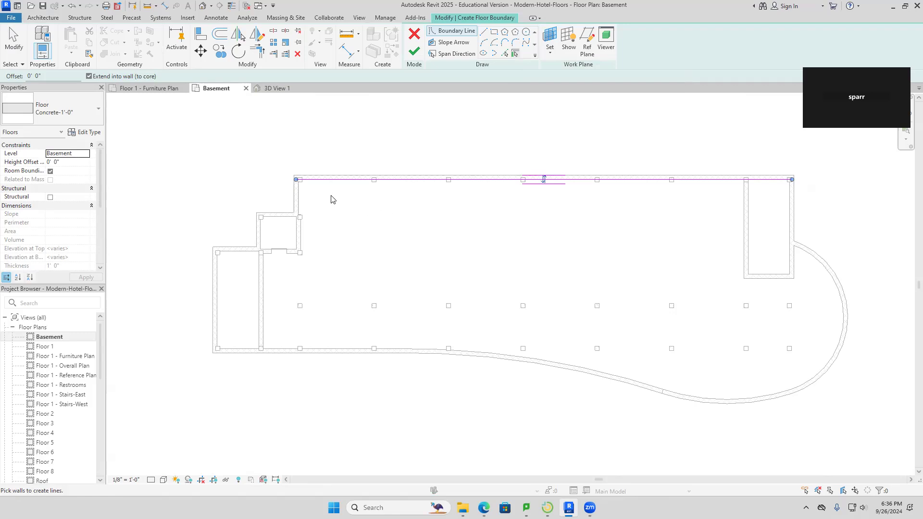
pyautogui.click(301, 199)
pyautogui.click(280, 220)
pyautogui.click(263, 236)
pyautogui.click(239, 254)
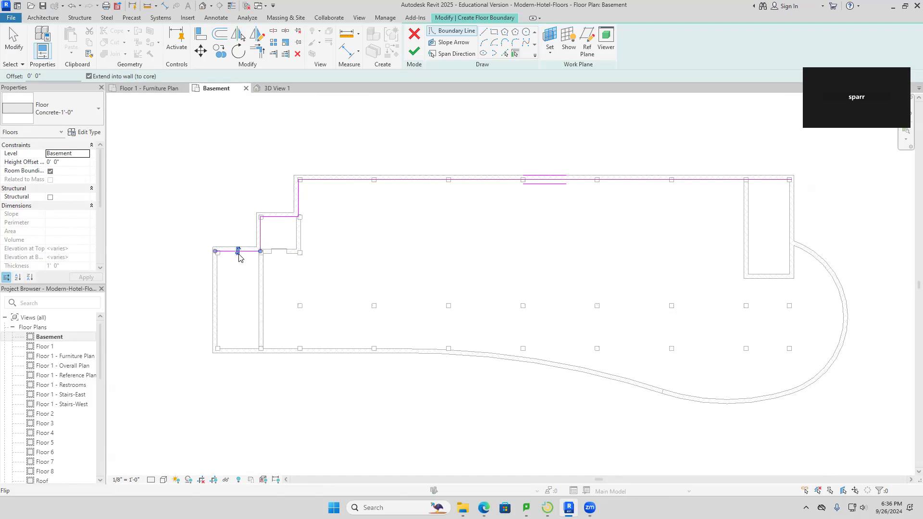
pyautogui.click(217, 297)
pyautogui.click(248, 350)
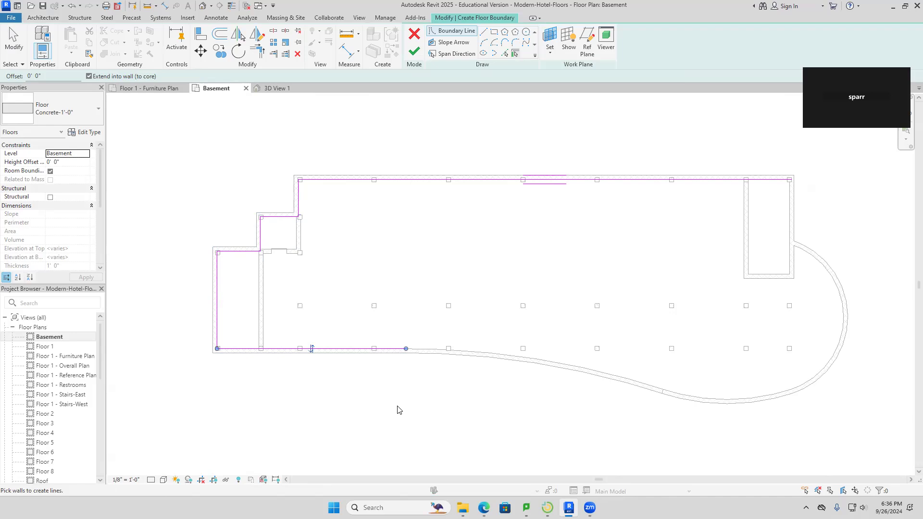
# Step: Continue the floor boundary along the curved south and east walls, the straight east wall and the short wall segment joining them
pyautogui.click(433, 351)
pyautogui.click(695, 398)
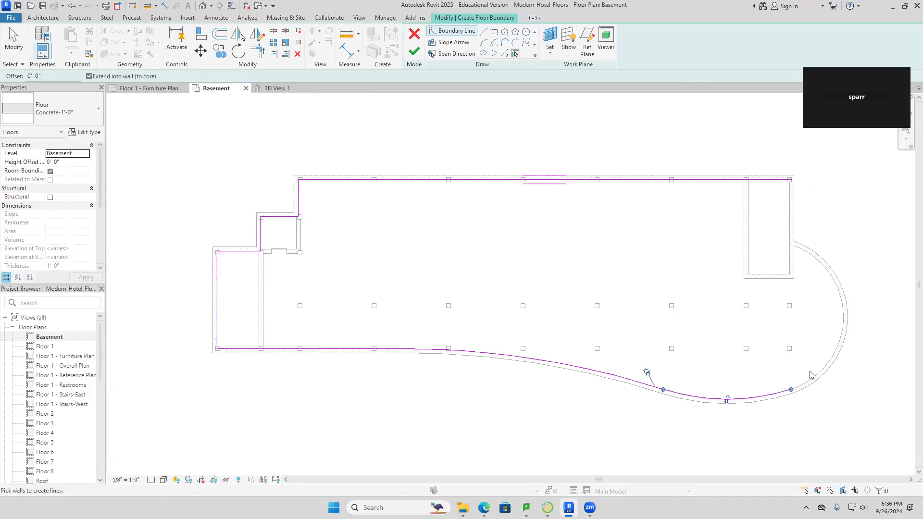
pyautogui.click(816, 380)
pyautogui.click(791, 219)
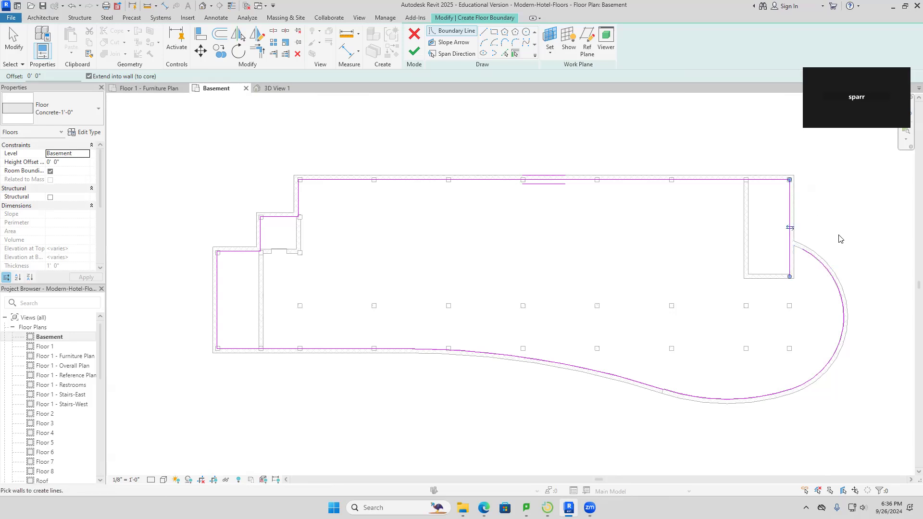
pyautogui.scroll(3, 839, 241)
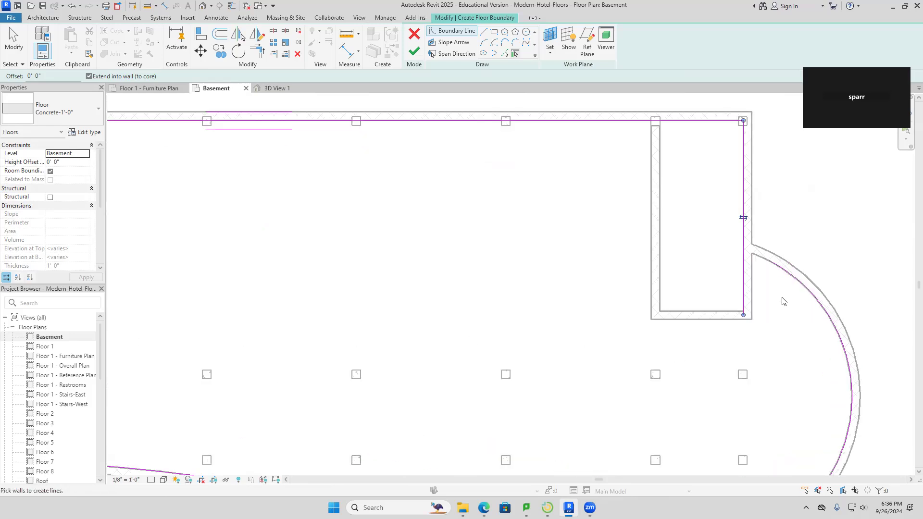
pyautogui.click(761, 257)
pyautogui.scroll(-3, 808, 269)
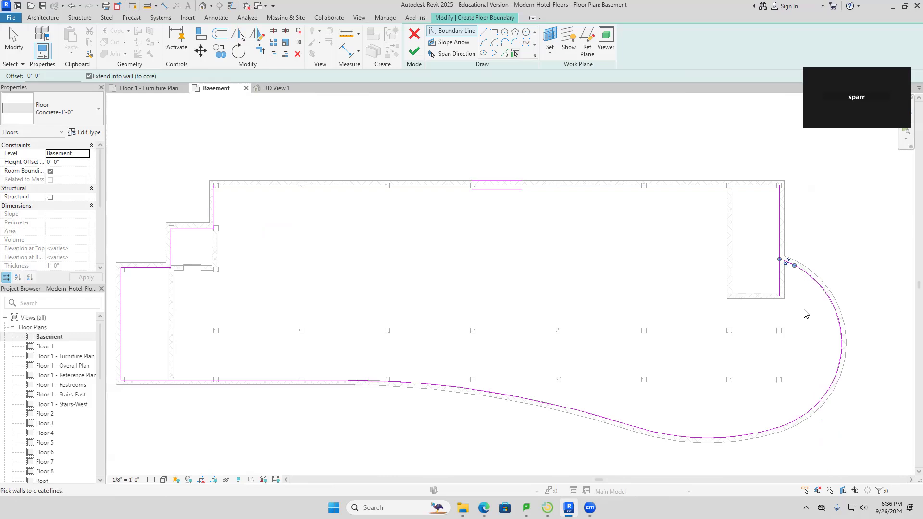
# Step: Trim the curved wall's boundary line and the straight east boundary line to a corner with Trim/Extend to Corner
pyautogui.click(474, 7)
pyautogui.click(785, 282)
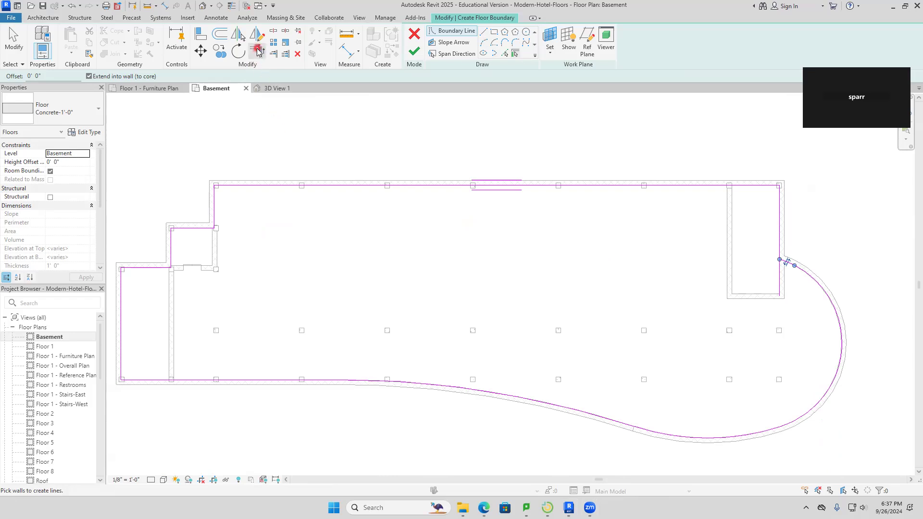
pyautogui.rightClick(276, 161)
pyautogui.click(299, 169)
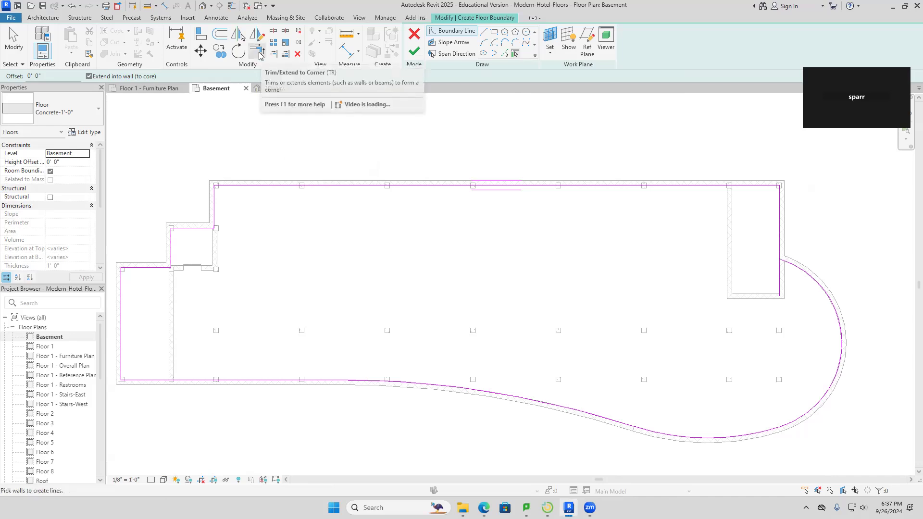
pyautogui.click(259, 56)
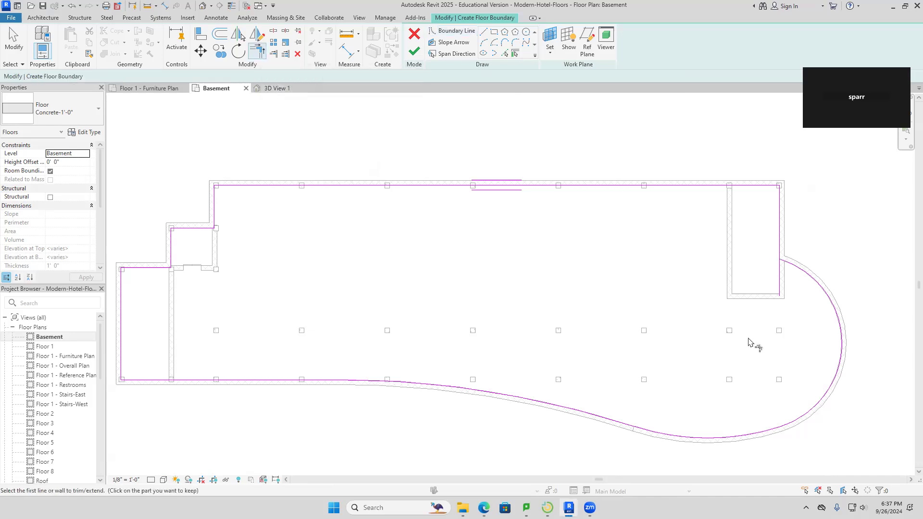
pyautogui.click(793, 267)
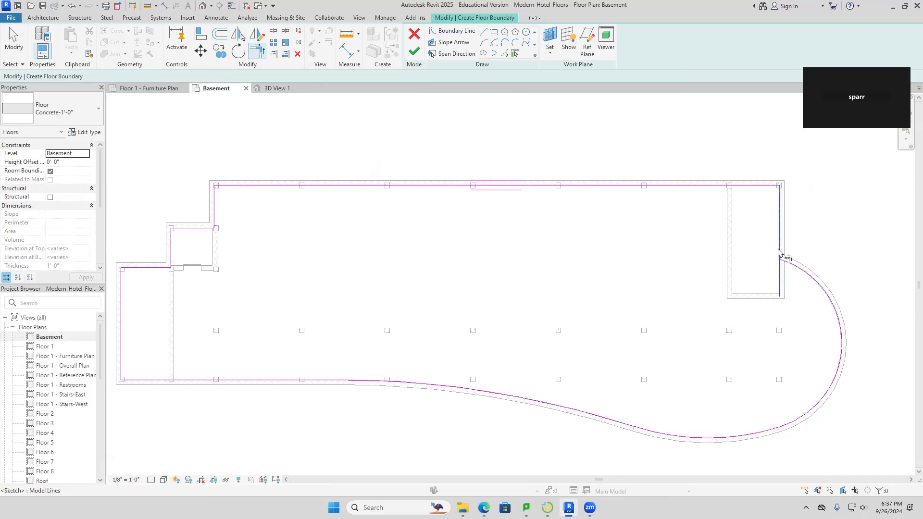
pyautogui.click(780, 253)
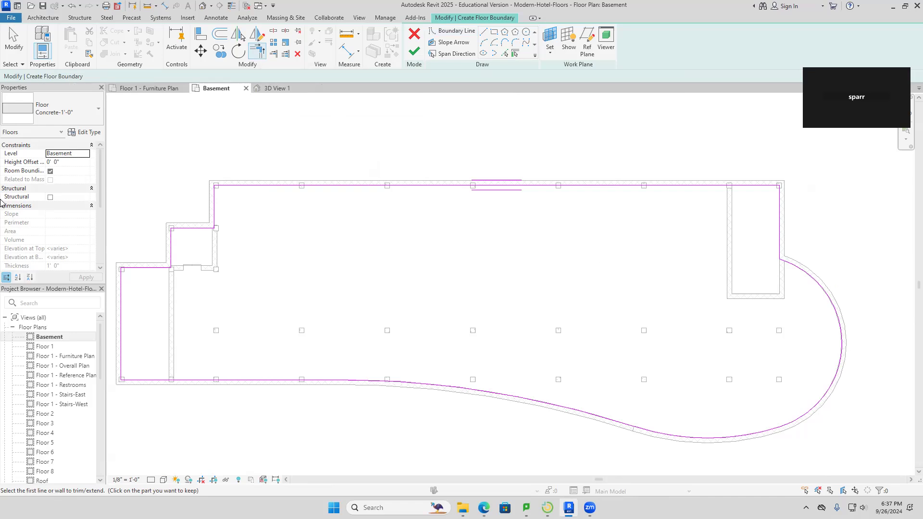
# Step: Finish the basement floor sketch, join its geometry with the overlapping walls and cut the shared volume out, then deselect the floor
pyautogui.click(415, 52)
pyautogui.click(414, 34)
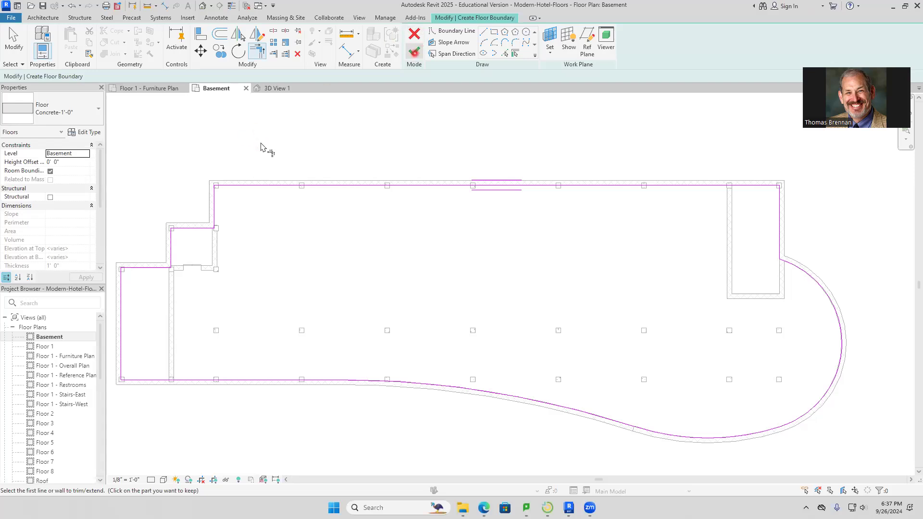
pyautogui.rightClick(414, 52)
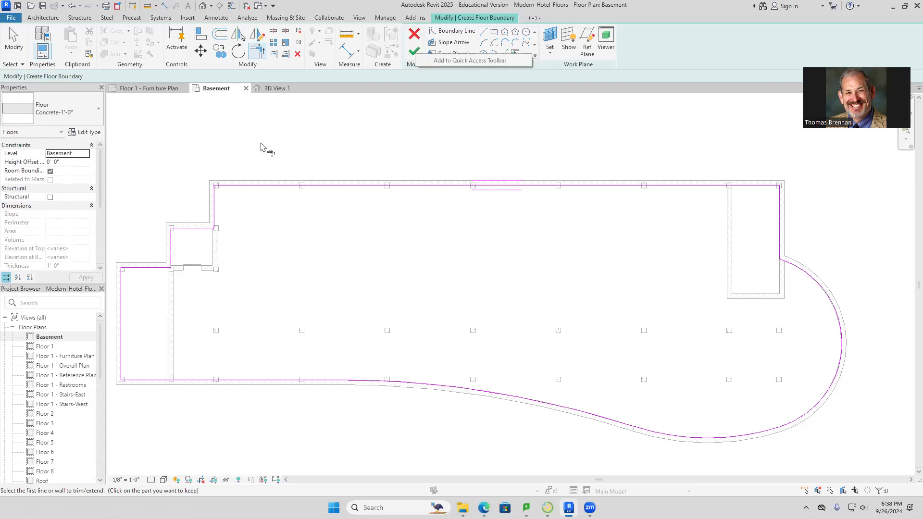
pyautogui.click(416, 56)
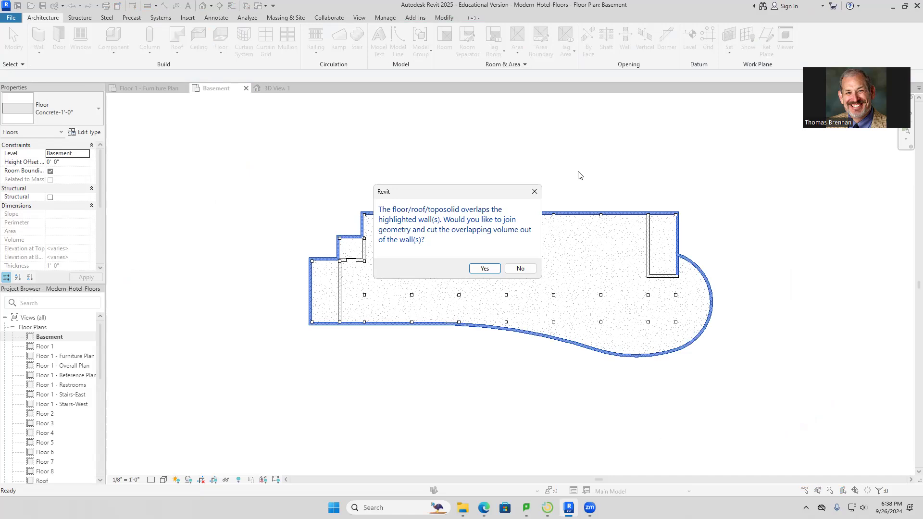
pyautogui.click(484, 268)
pyautogui.scroll(3, 547, 251)
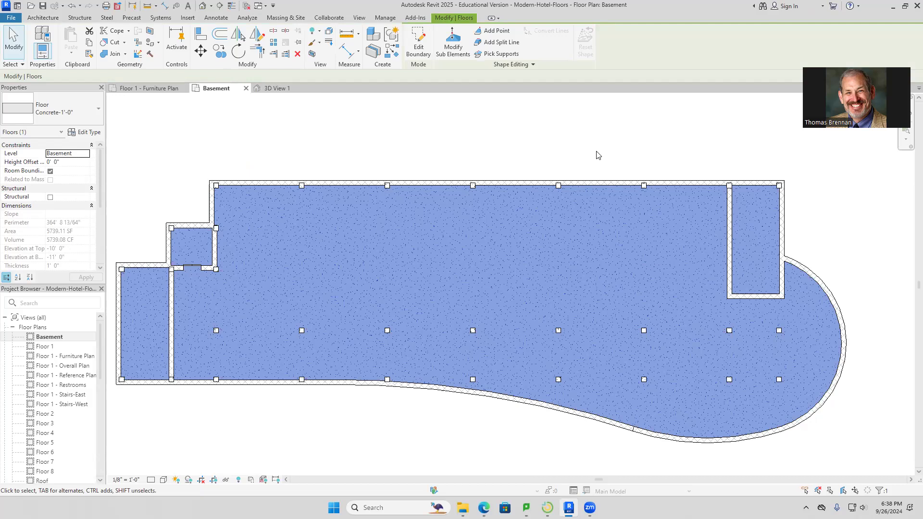
pyautogui.click(598, 155)
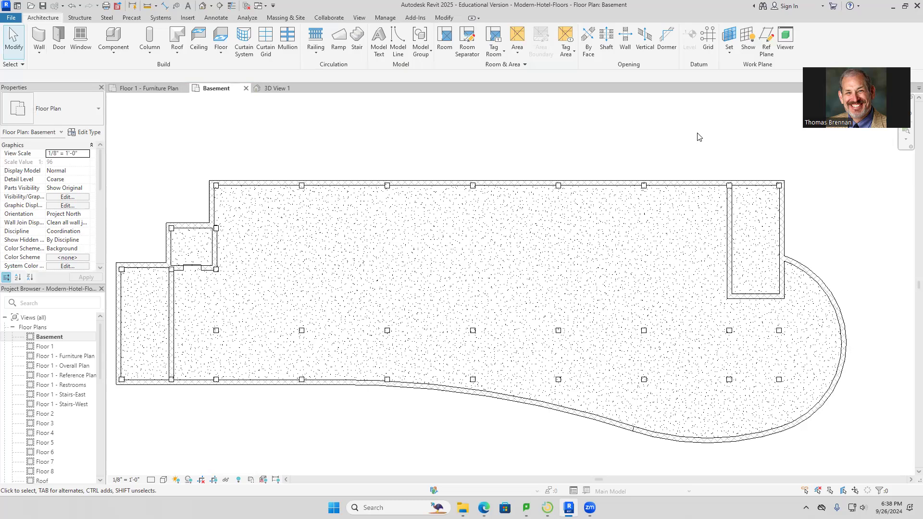
# Step: Place a perspective camera in the basement's northwest corner, aimed at the southeast curved wall, and set its view to Realistic
pyautogui.click(212, 6)
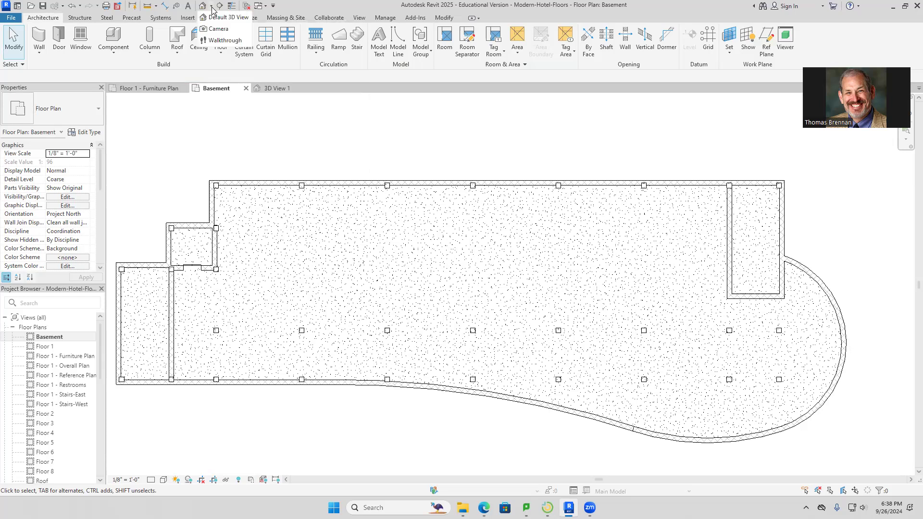
pyautogui.click(218, 29)
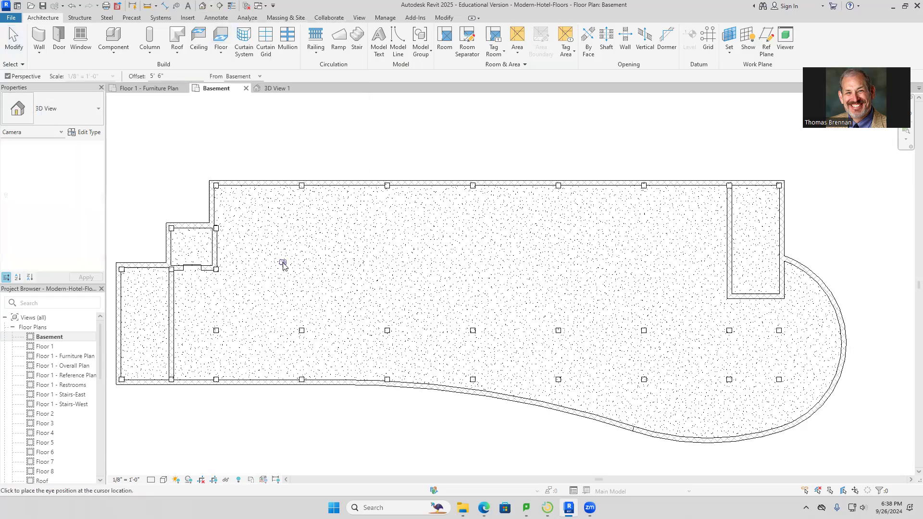
pyautogui.click(227, 200)
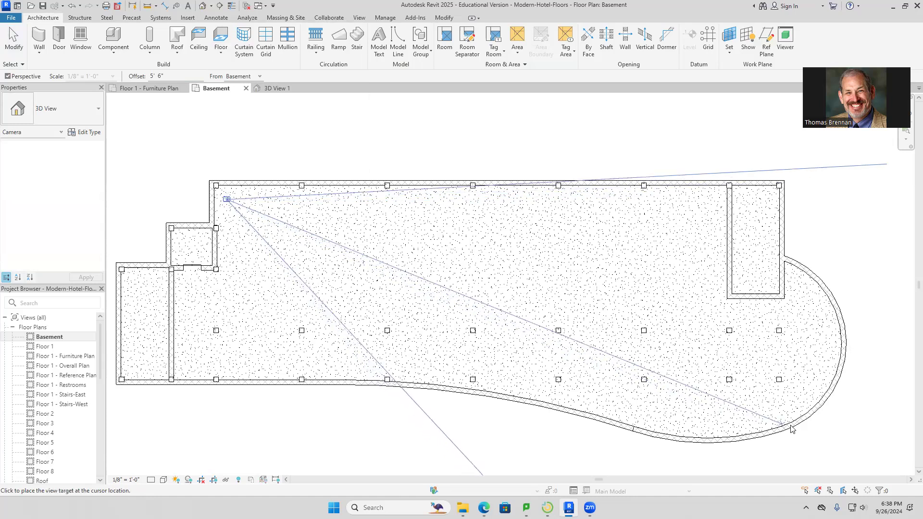
pyautogui.click(817, 436)
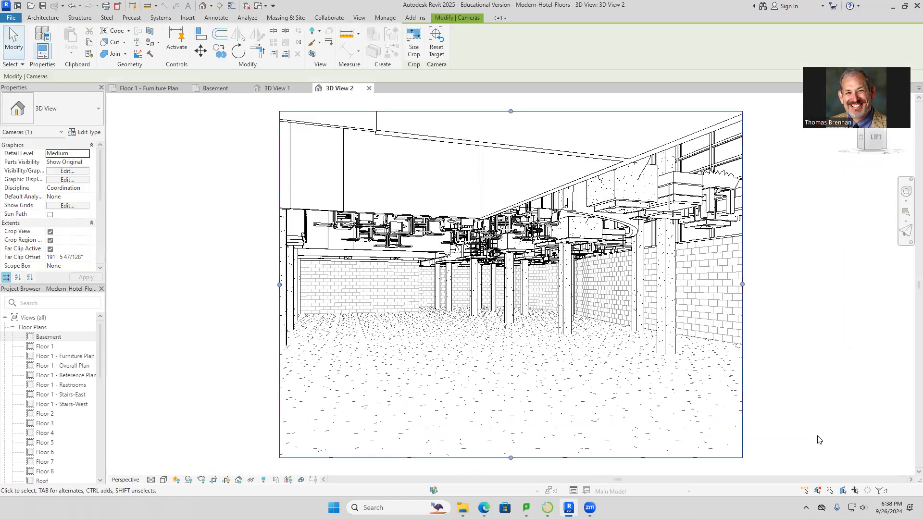
pyautogui.click(162, 481)
pyautogui.click(179, 469)
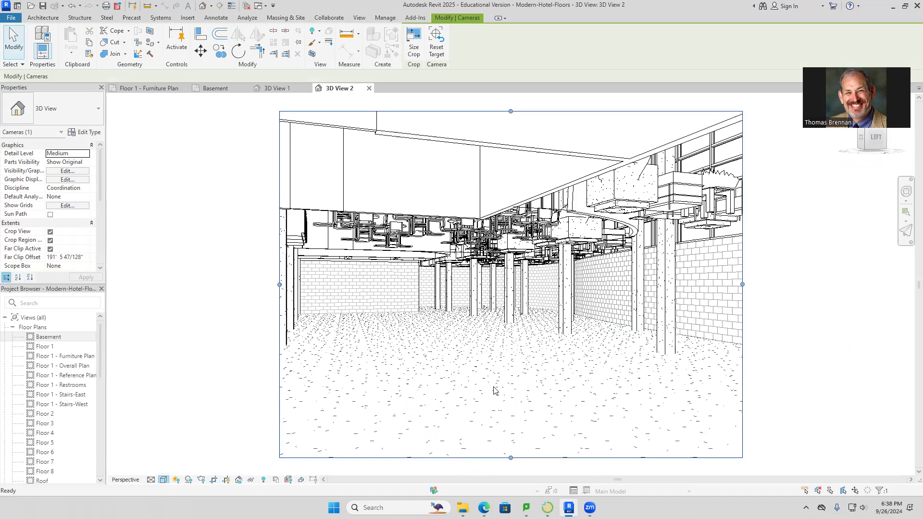
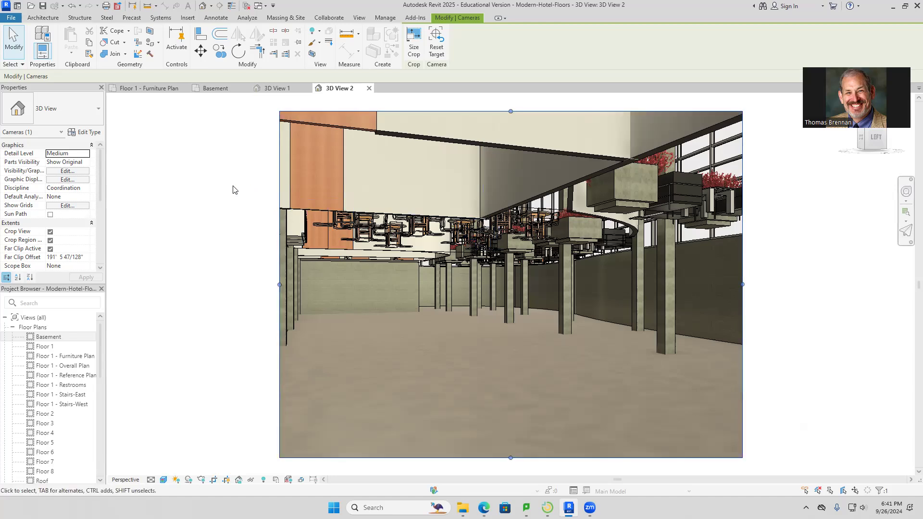
pyautogui.click(216, 139)
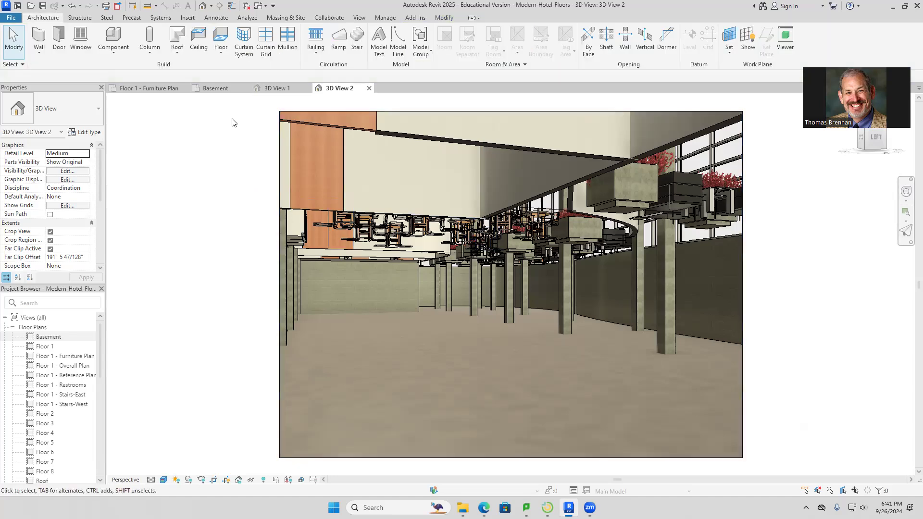
# Step: In the Basement plan, start an architectural floor for the narrow southwest room and choose the Tile floor type
pyautogui.click(214, 89)
pyautogui.moveTo(309, 308); pyautogui.dragTo(358, 267, button='middle')
pyautogui.scroll(2, 270, 247)
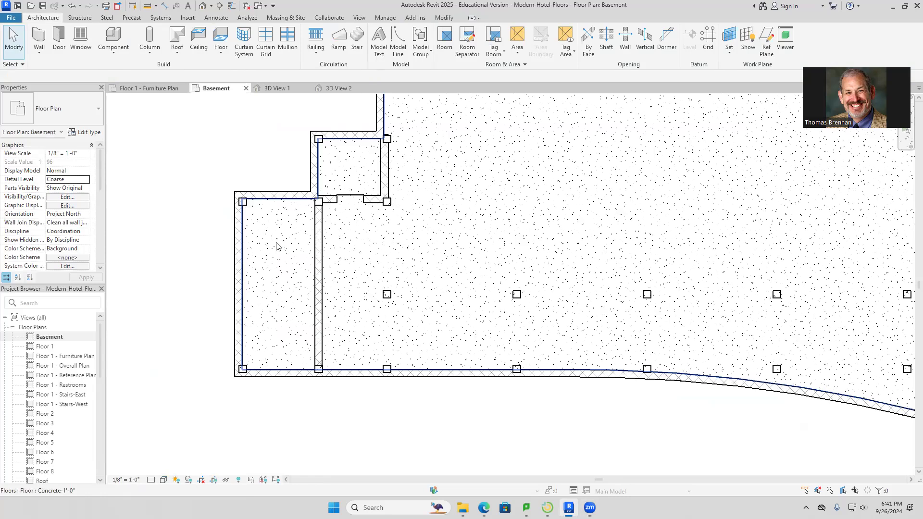
pyautogui.scroll(1, 276, 247)
pyautogui.scroll(1, 277, 246)
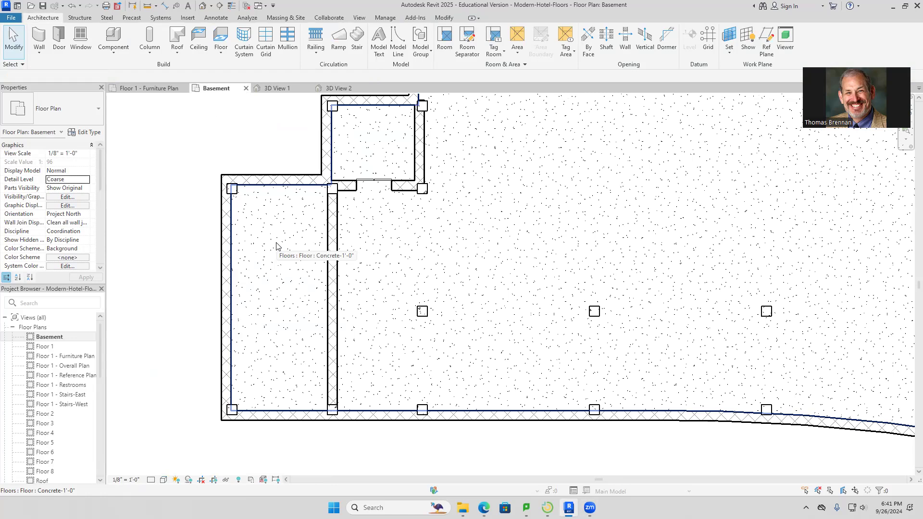
pyautogui.click(250, 207)
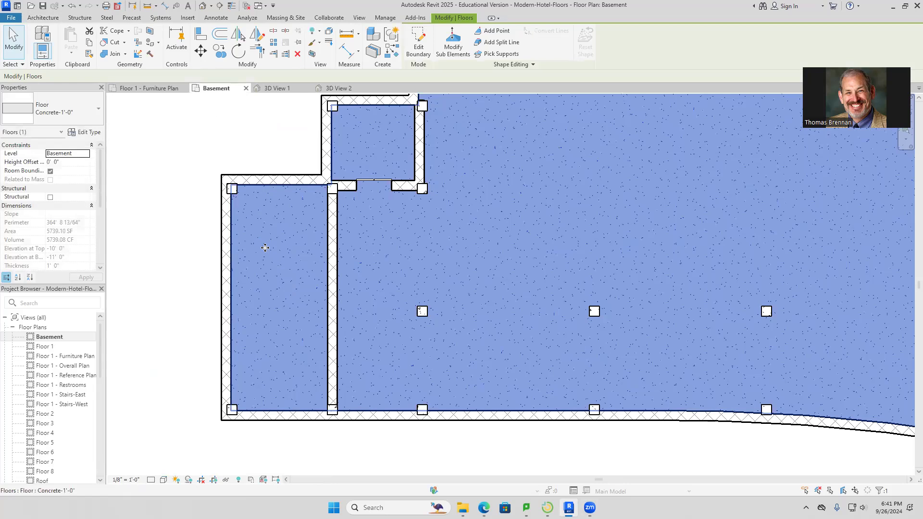
pyautogui.press('Escape')
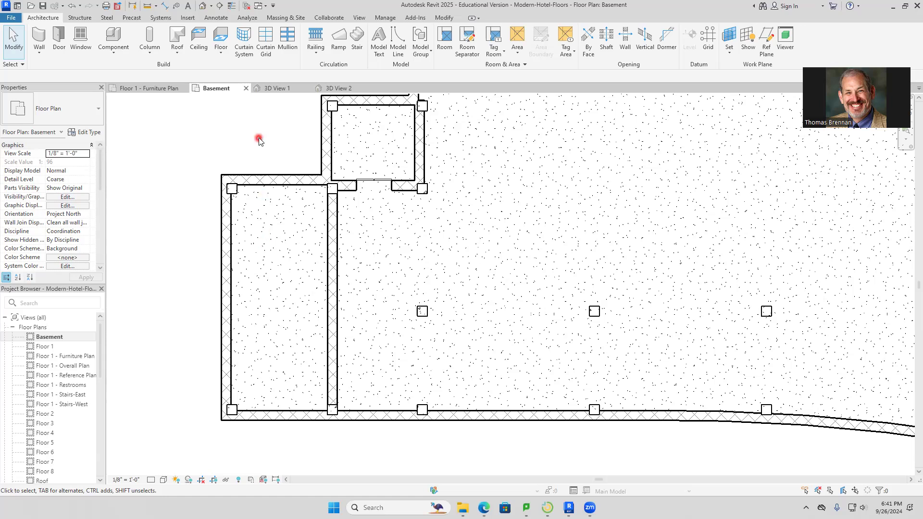
pyautogui.click(223, 54)
pyautogui.click(235, 72)
pyautogui.click(182, 144)
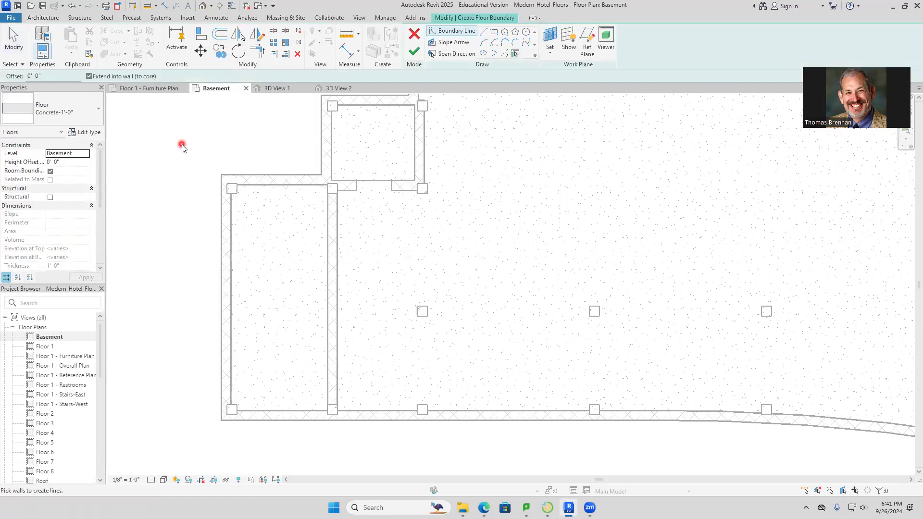
pyautogui.click(100, 113)
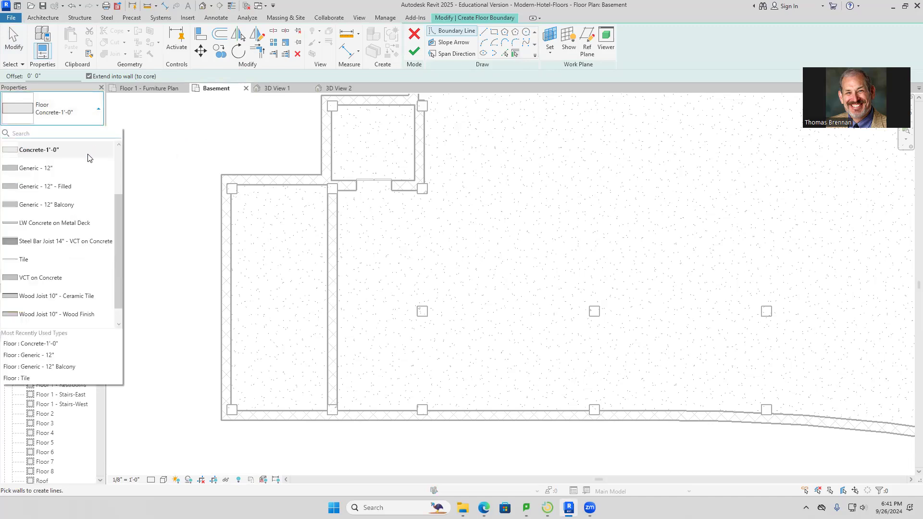
pyautogui.click(23, 260)
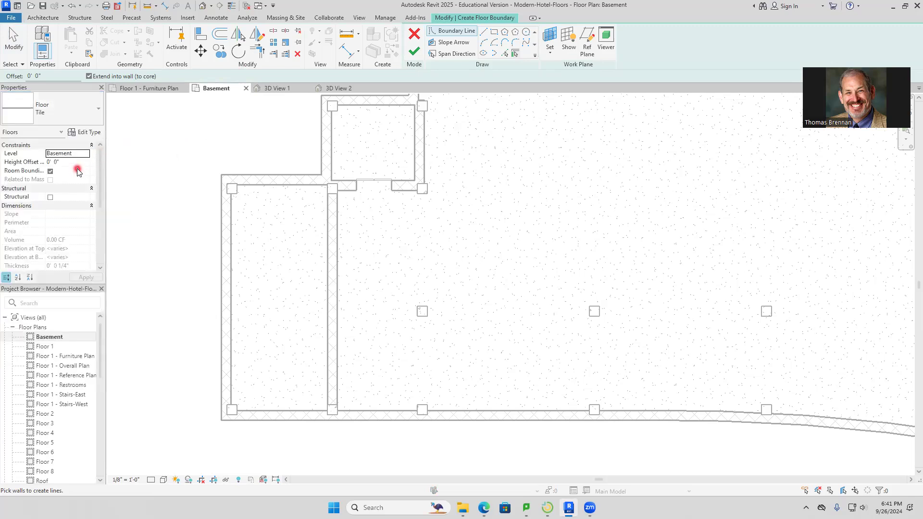
# Step: Set the tile floor's height offset from level to .25" and widen the properties area
pyautogui.click(52, 163)
pyautogui.moveTo(73, 162); pyautogui.dragTo(42, 169)
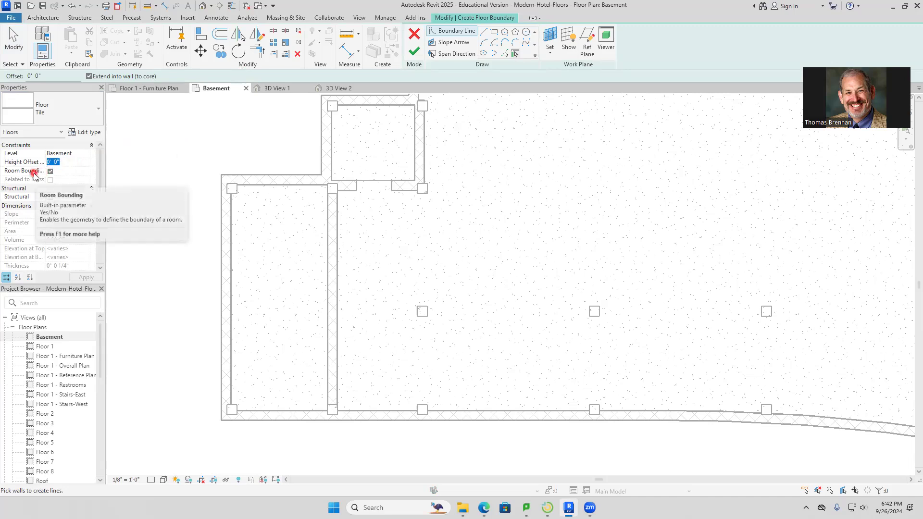
pyautogui.write('.25"')
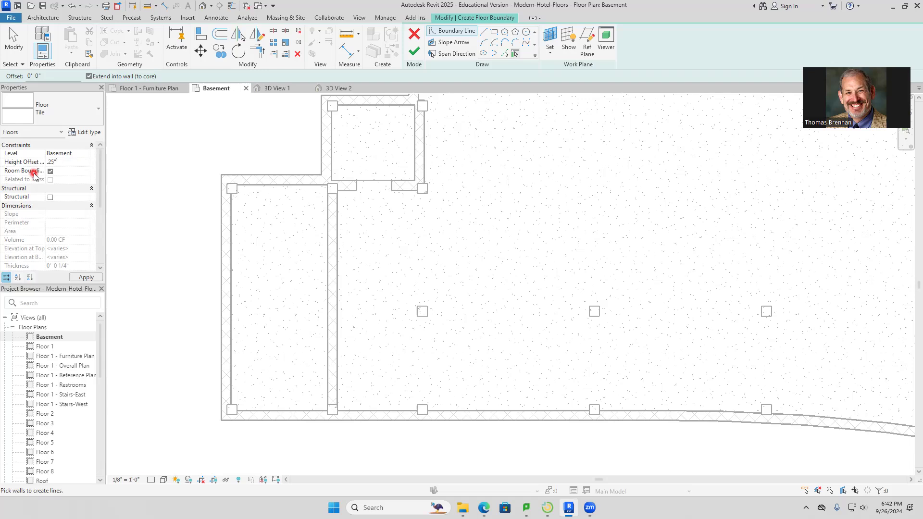
pyautogui.press('Return')
pyautogui.moveTo(106, 222); pyautogui.dragTo(150, 219)
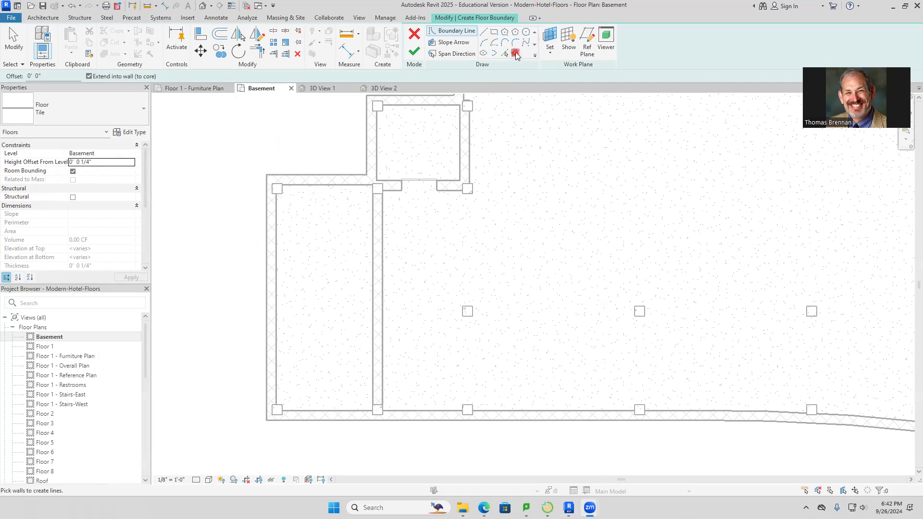
# Step: Pick the southwest room's north, west, south and east walls as the tile boundary and trim the south line to the east line
pyautogui.click(323, 187)
pyautogui.click(274, 248)
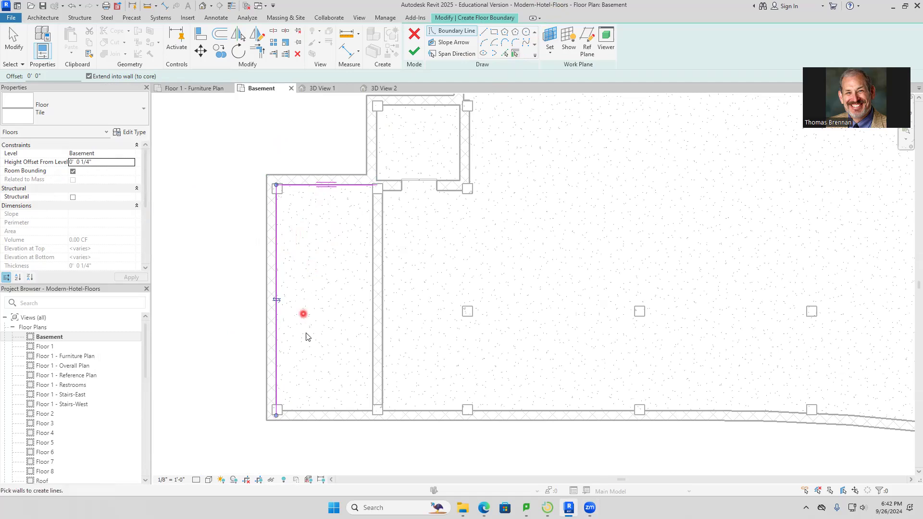
pyautogui.click(315, 412)
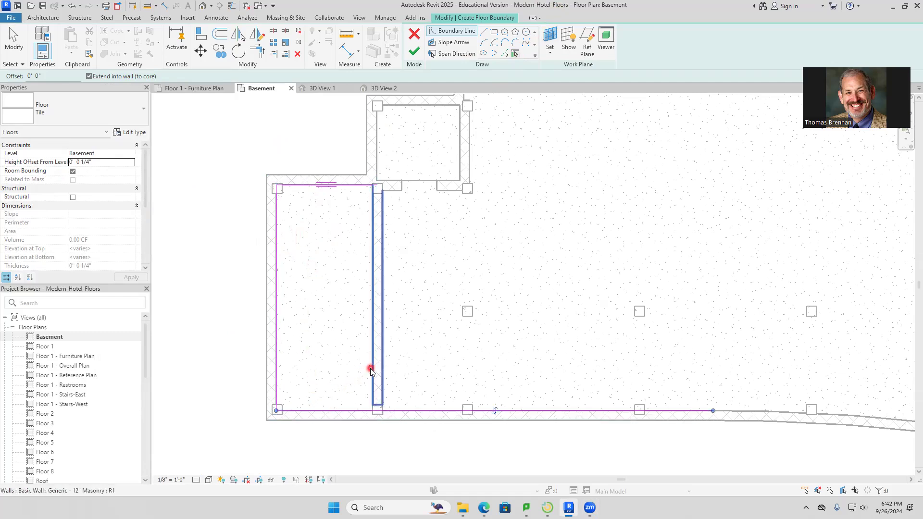
pyautogui.click(371, 368)
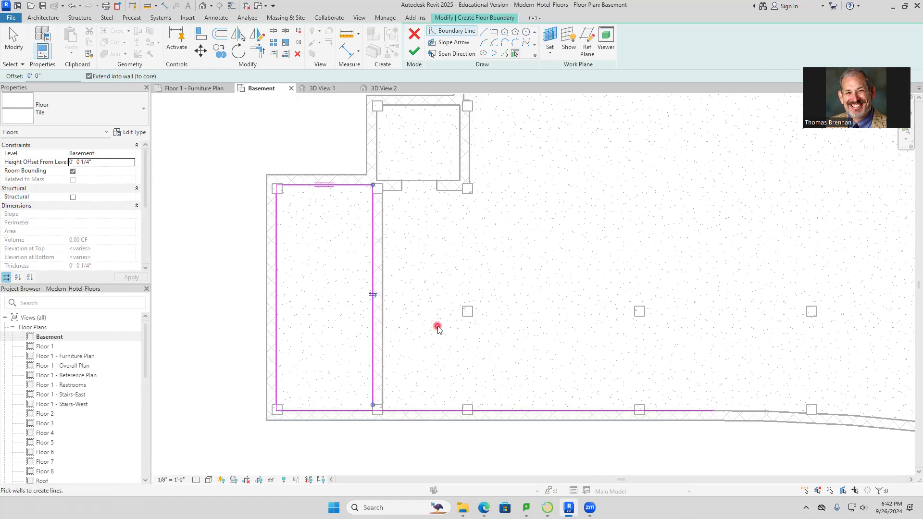
pyautogui.click(257, 52)
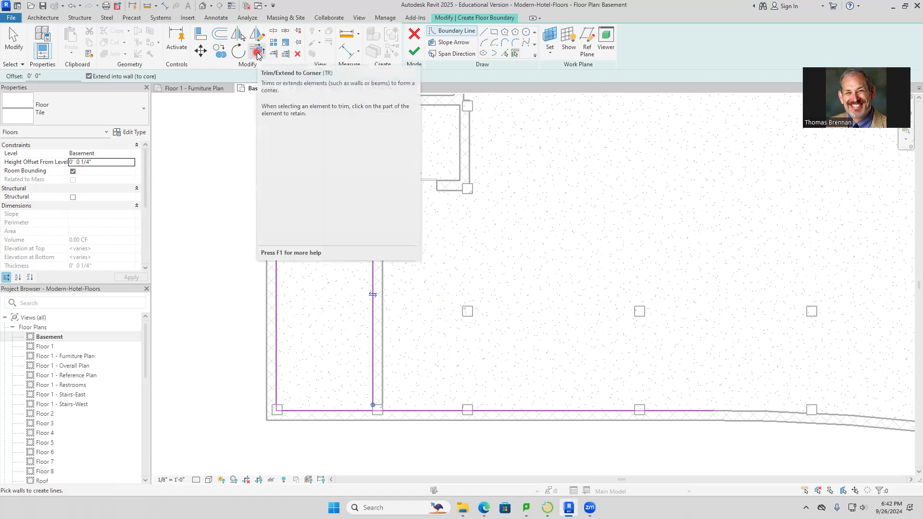
pyautogui.click(258, 52)
pyautogui.click(352, 403)
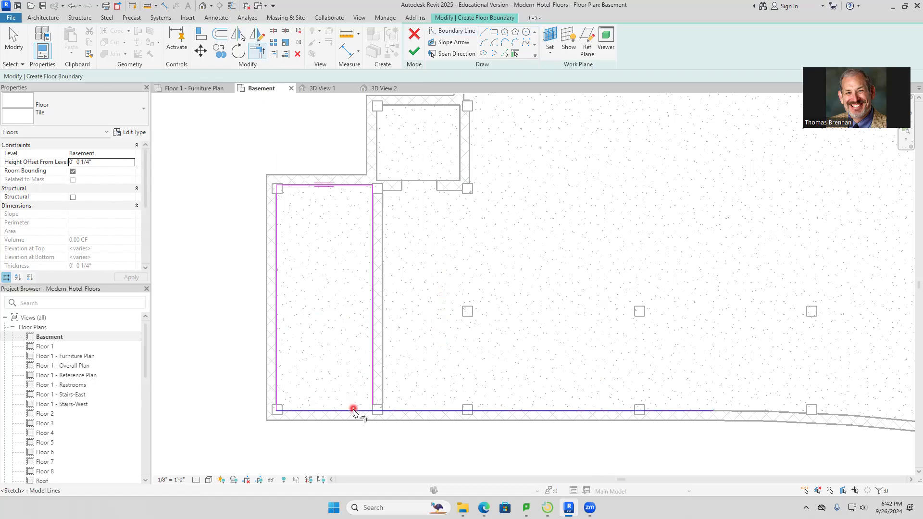
pyautogui.click(373, 391)
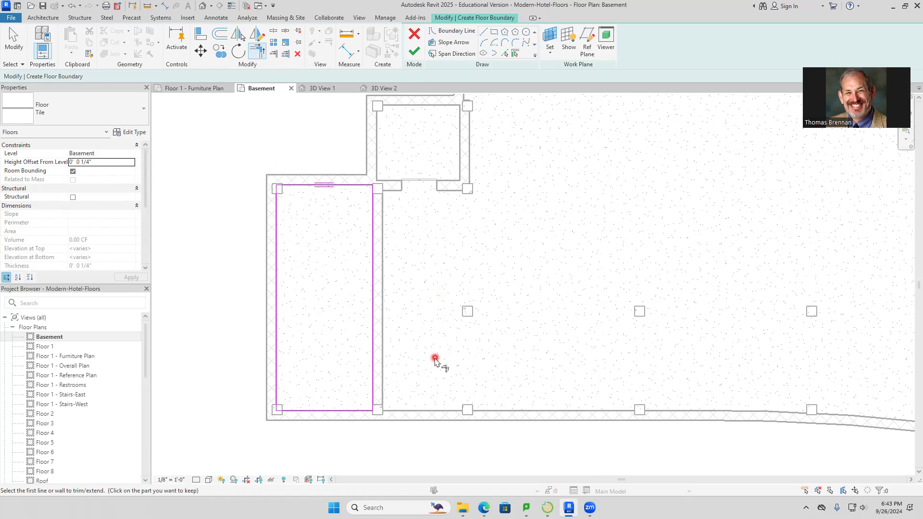
# Step: Finish the tile floor sketch, join its geometry with the overlapping walls and cut the shared volume out of them
pyautogui.click(414, 54)
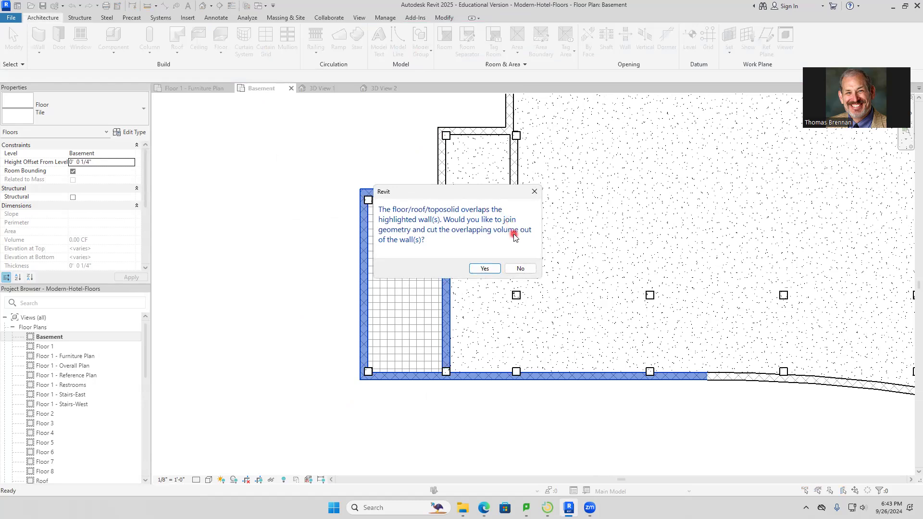
pyautogui.click(490, 268)
pyautogui.click(225, 302)
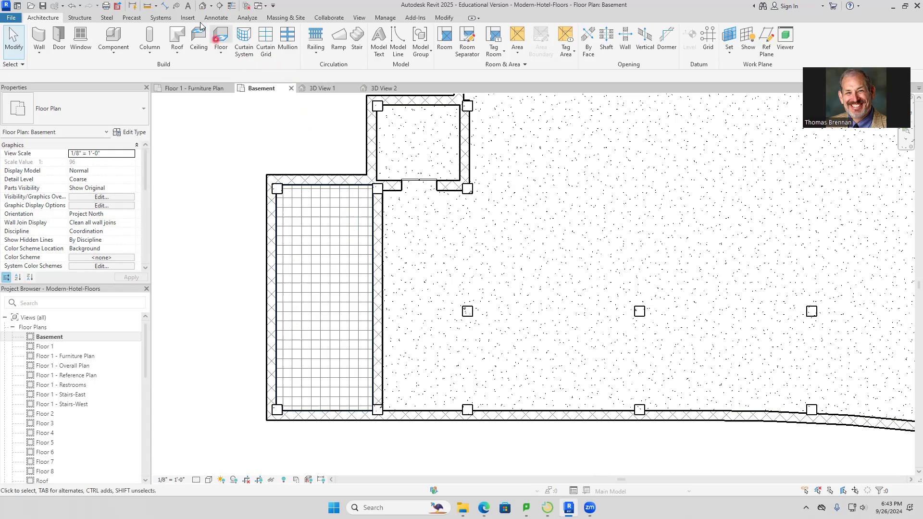
# Step: Place a camera in the northwest corner of the tiled southwest room, aimed southeast past the room's south wall
pyautogui.click(210, 6)
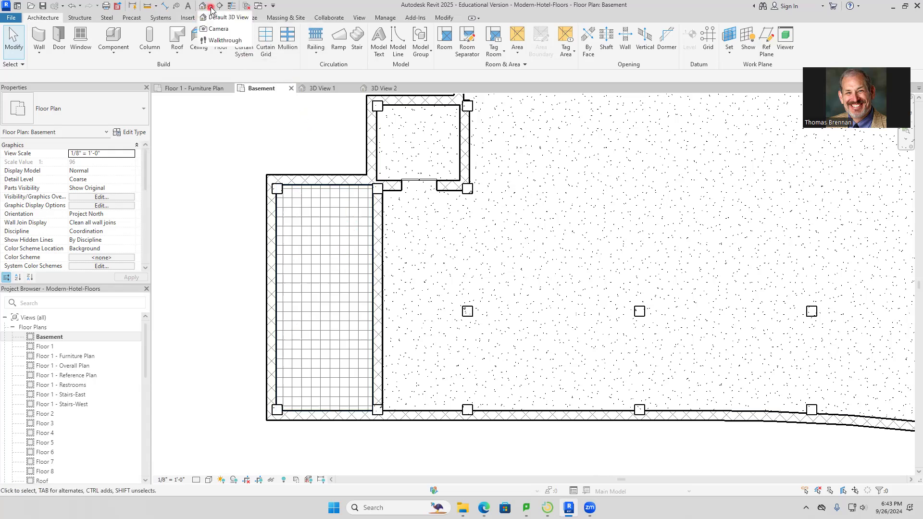
pyautogui.click(215, 30)
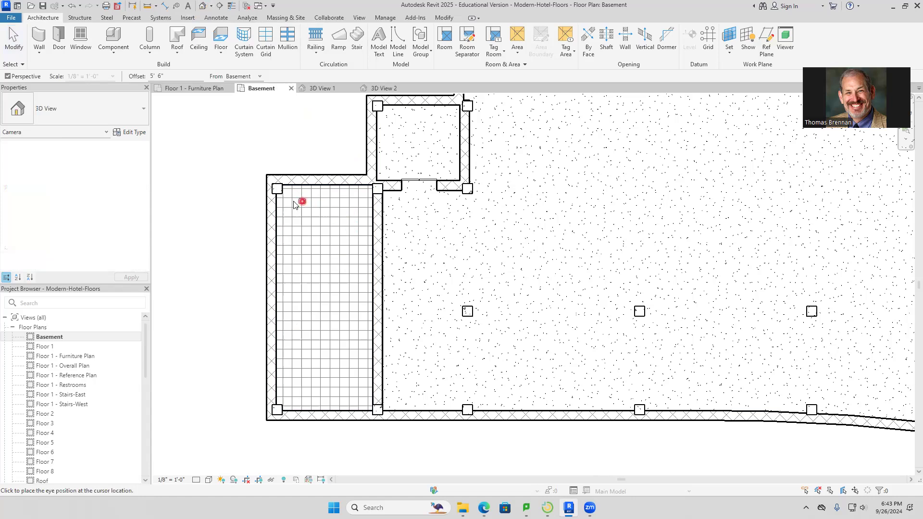
pyautogui.click(289, 193)
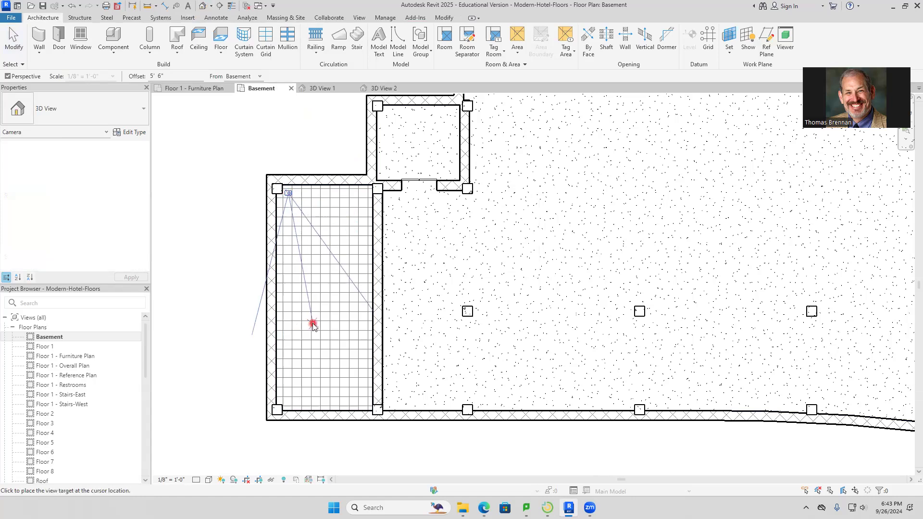
pyautogui.click(365, 437)
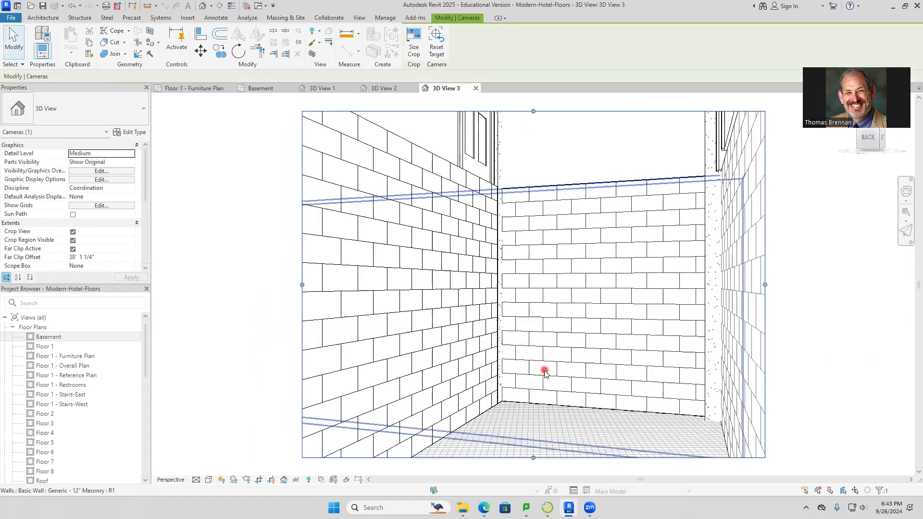
# Step: Enlarge the camera view's crop region downward and to both sides to show more of the tile floor and side walls
pyautogui.moveTo(540, 436)
pyautogui.mouseDown()
pyautogui.moveTo(543, 480)
pyautogui.moveTo(570, 453)
pyautogui.moveTo(561, 455)
pyautogui.moveTo(547, 411)
pyautogui.moveTo(547, 447)
pyautogui.mouseUp()
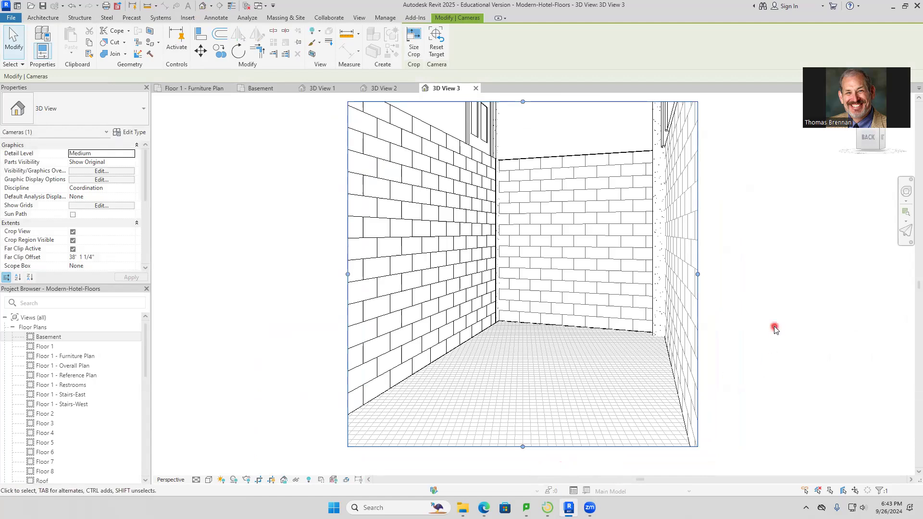
pyautogui.moveTo(700, 275); pyautogui.dragTo(748, 274)
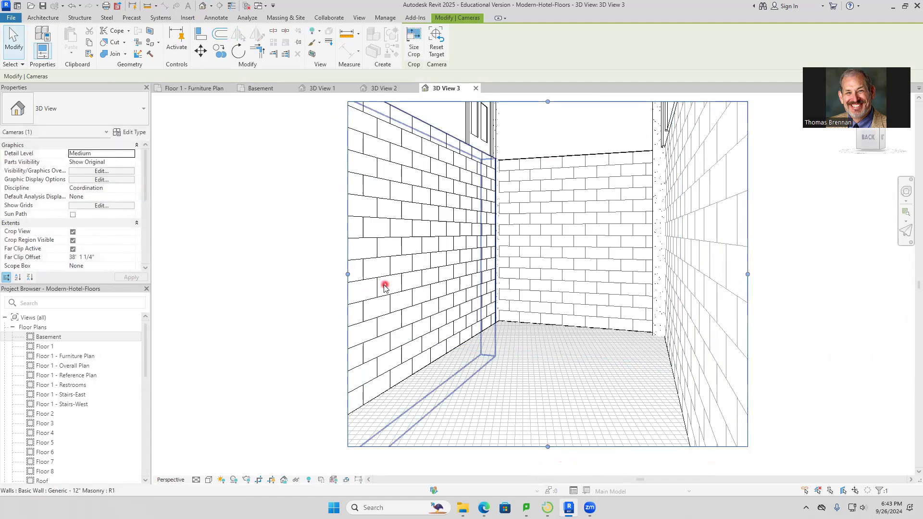
pyautogui.moveTo(349, 274); pyautogui.dragTo(308, 288)
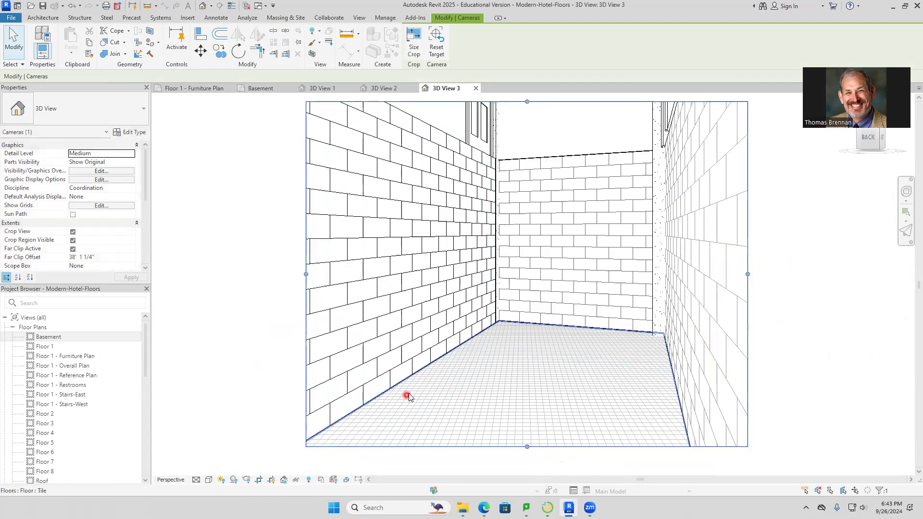
pyautogui.moveTo(406, 391); pyautogui.dragTo(406, 310)
pyautogui.moveTo(491, 347); pyautogui.dragTo(508, 417)
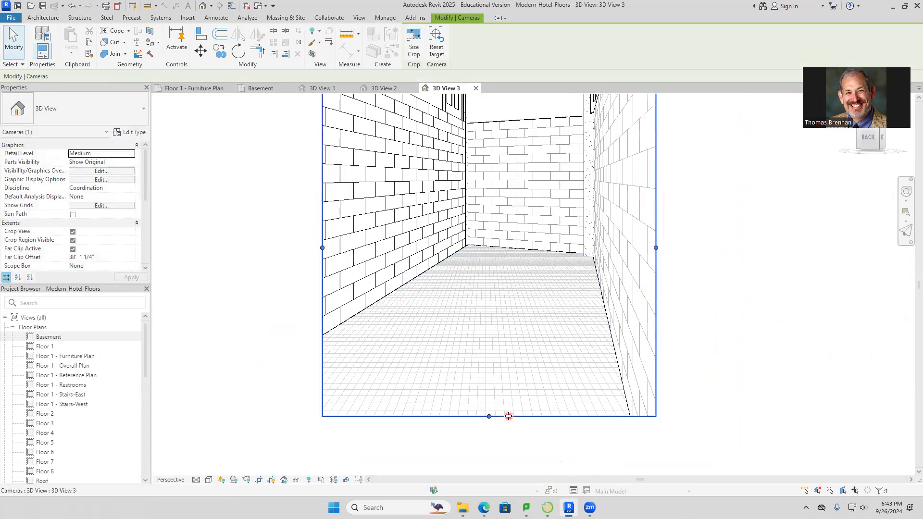
# Step: Try the Realistic and Textures visual styles in the camera view and examine the tile floor up close
pyautogui.click(210, 481)
pyautogui.click(225, 469)
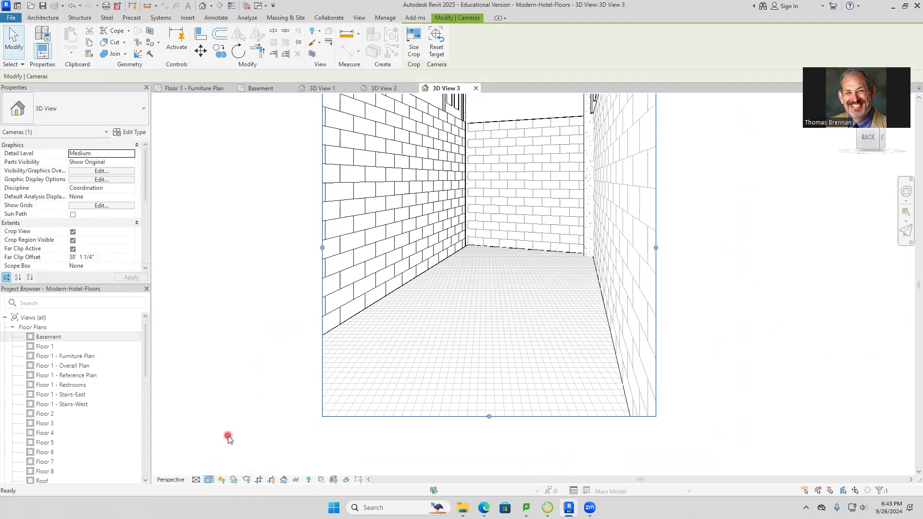
pyautogui.scroll(6, 509, 320)
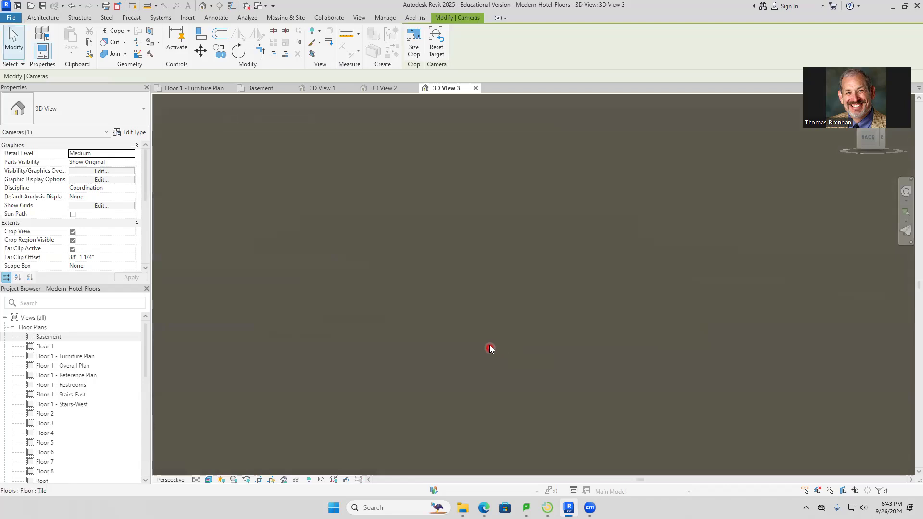
pyautogui.scroll(-1, 470, 340)
pyautogui.scroll(-5, 469, 341)
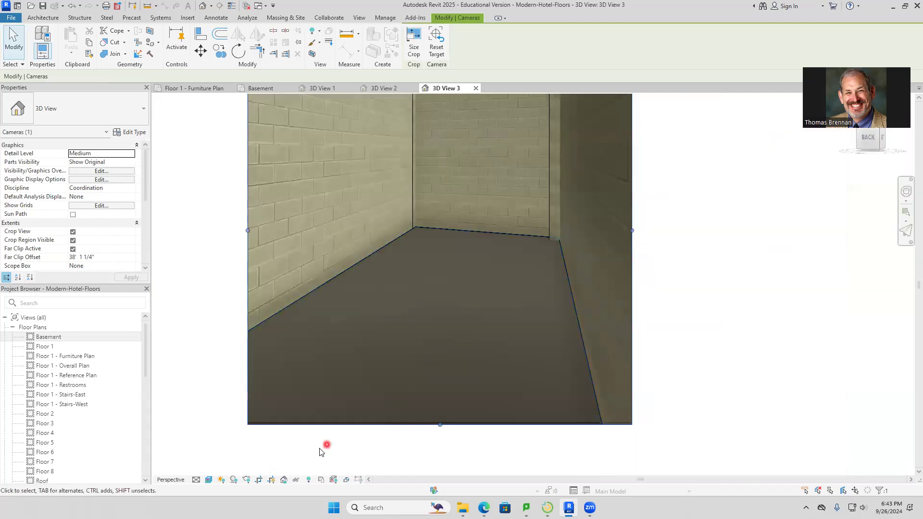
pyautogui.click(209, 480)
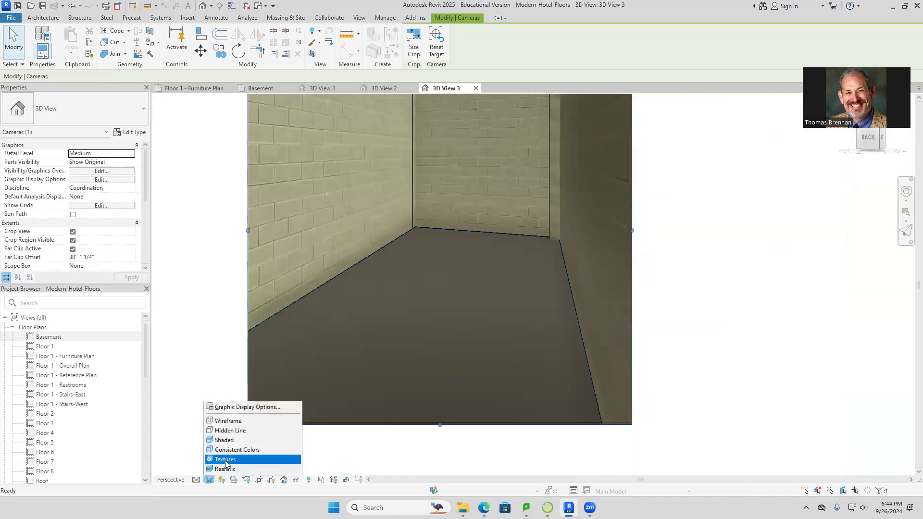
pyautogui.click(225, 461)
pyautogui.scroll(5, 420, 345)
pyautogui.scroll(-5, 420, 343)
# Step: Set the camera view's visual style to Consistent Colors
pyautogui.click(209, 481)
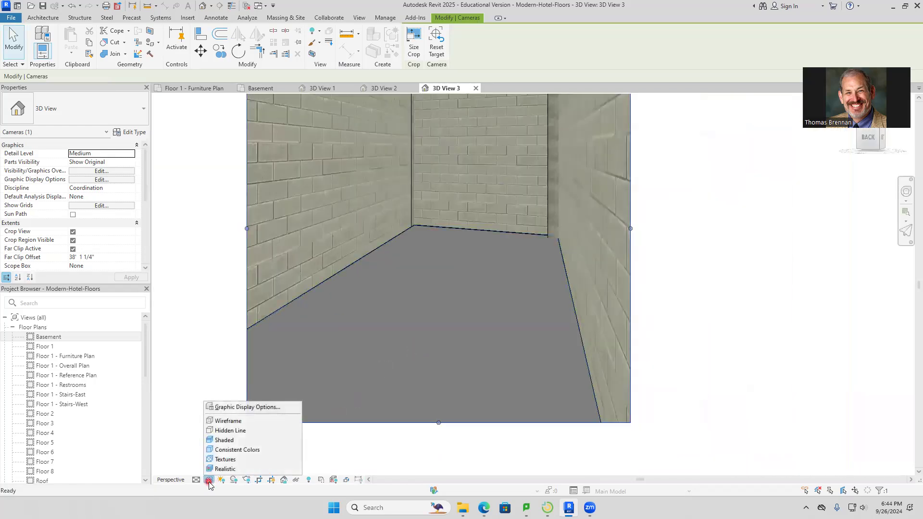
pyautogui.click(244, 451)
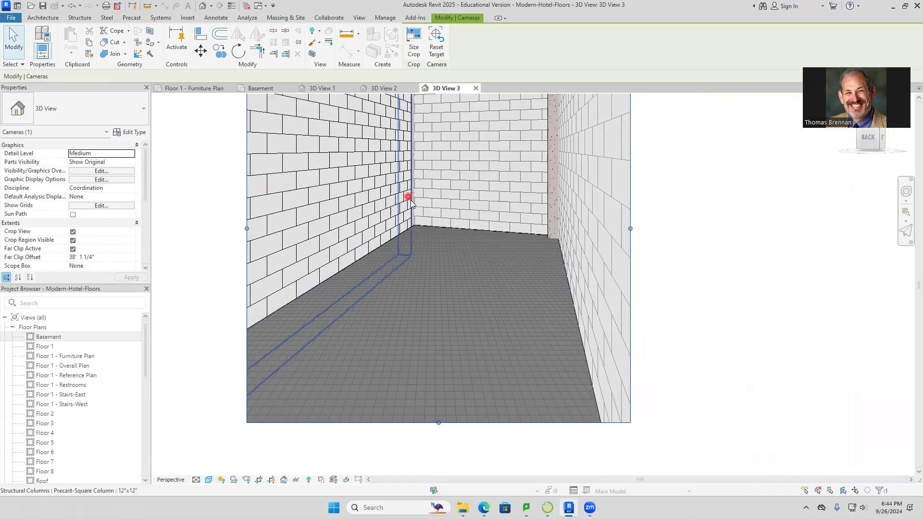
# Step: Return to the Basement plan and start a Tile floor for the narrow room in the building's northeast corner
pyautogui.click(259, 89)
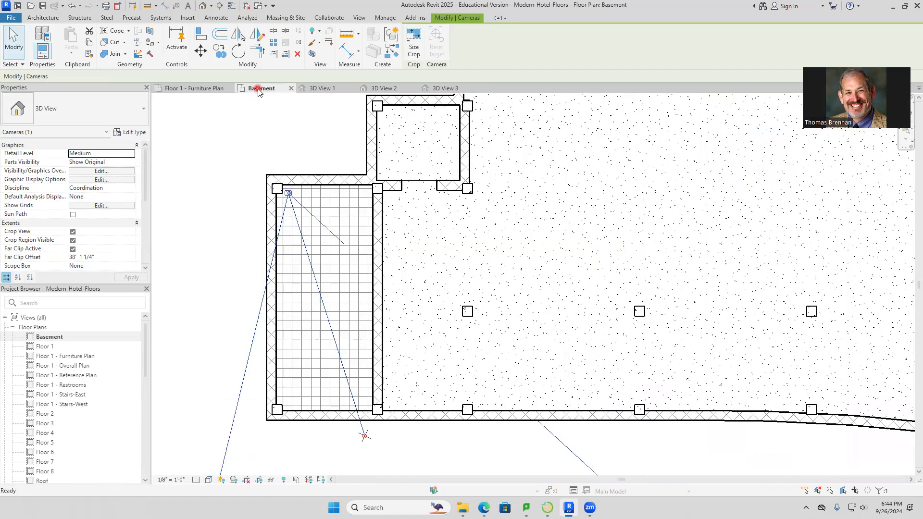
pyautogui.moveTo(737, 244); pyautogui.dragTo(257, 265, button='middle')
pyautogui.moveTo(657, 304); pyautogui.dragTo(501, 372, button='middle')
pyautogui.scroll(3, 564, 247)
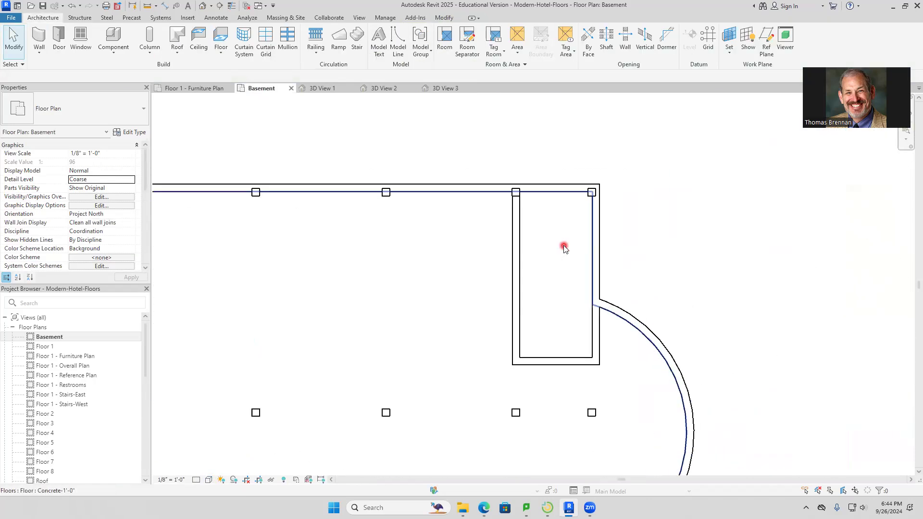
pyautogui.moveTo(566, 257); pyautogui.dragTo(572, 298, button='middle')
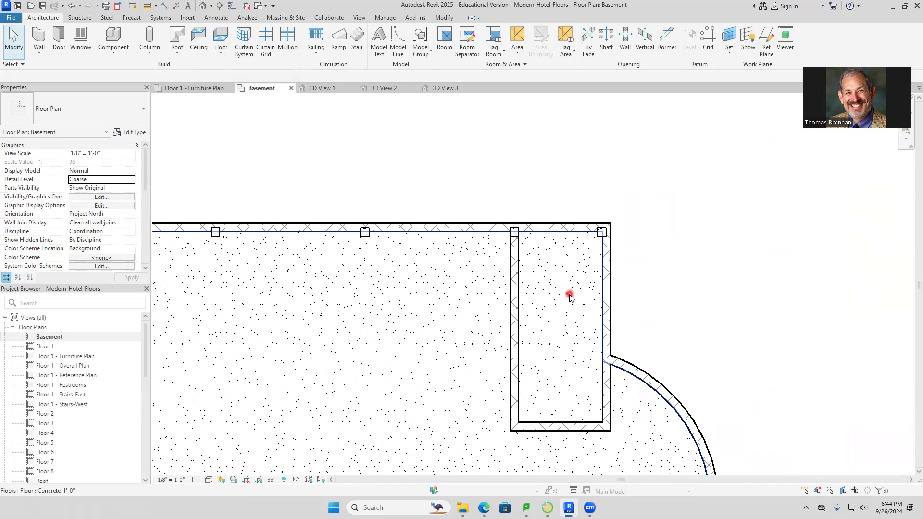
pyautogui.click(219, 39)
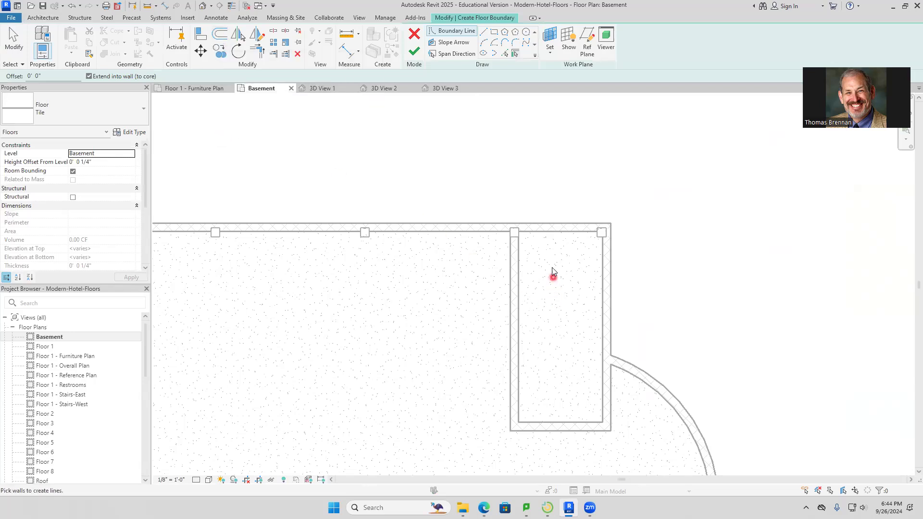
# Step: Pick the northeast room's north, west, south and east walls as the tile boundary and trim the west line to the north line
pyautogui.click(563, 234)
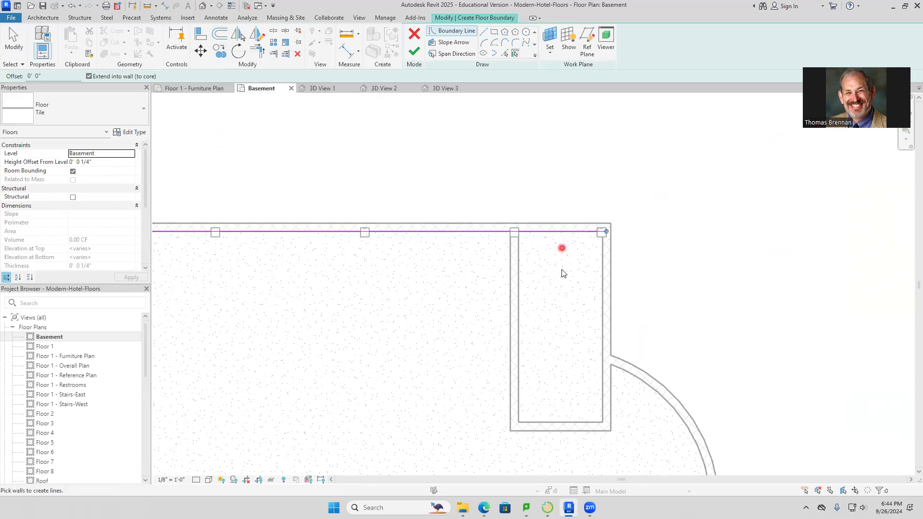
pyautogui.click(519, 296)
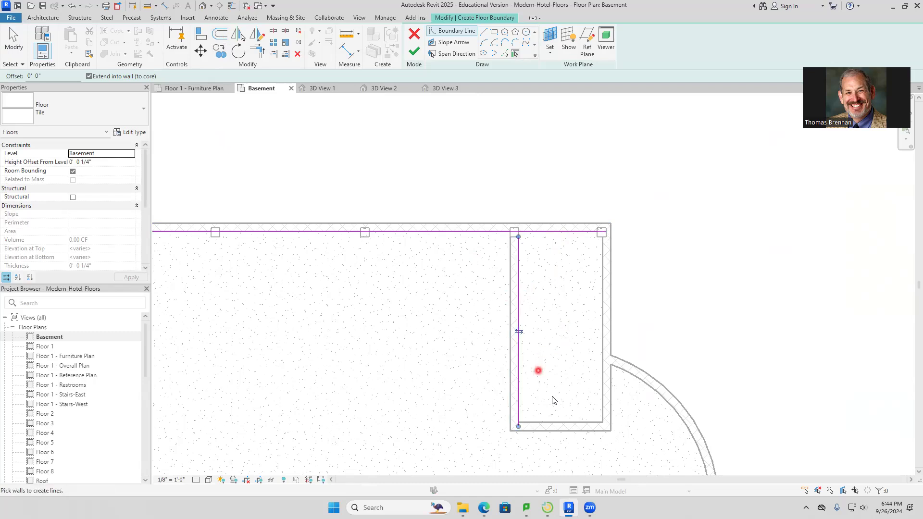
pyautogui.click(572, 424)
pyautogui.click(602, 404)
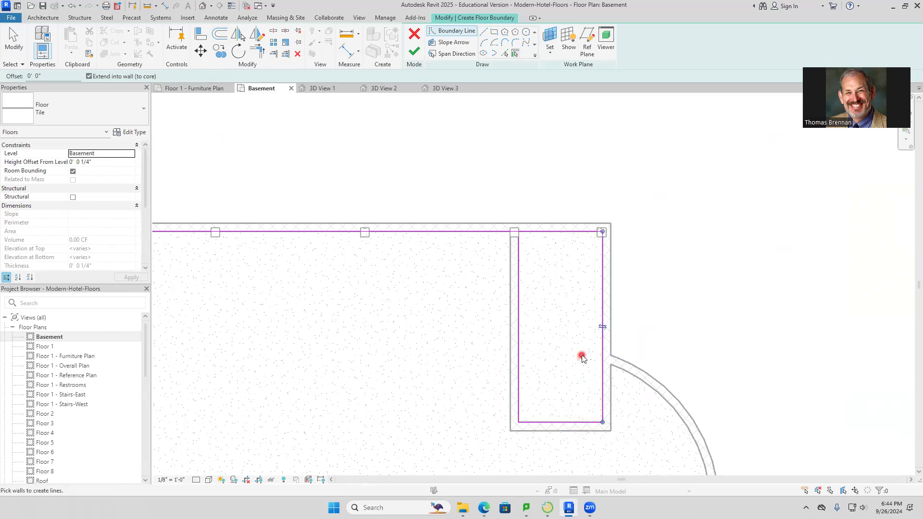
pyautogui.scroll(3, 596, 255)
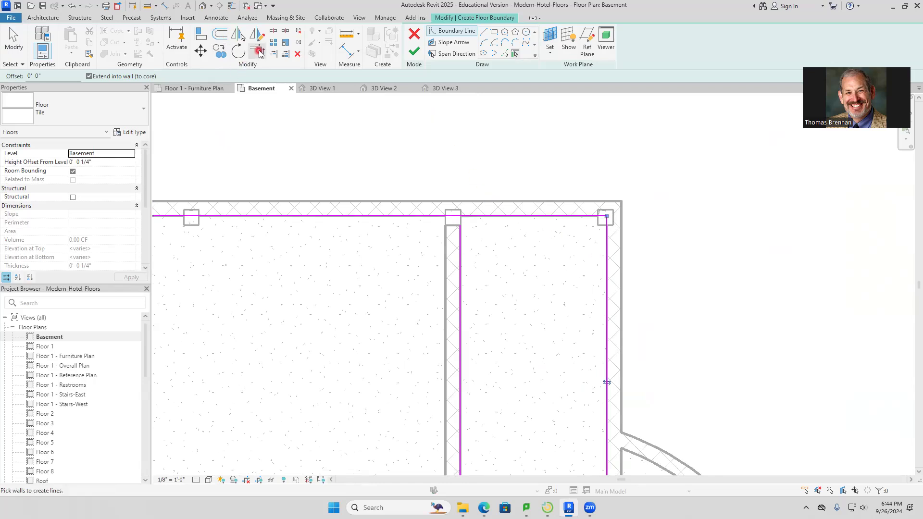
pyautogui.click(258, 51)
pyautogui.click(460, 268)
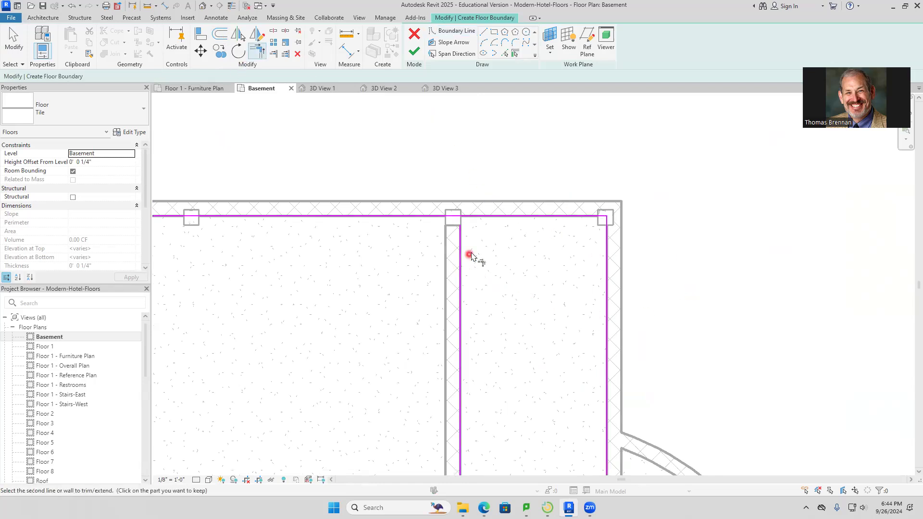
pyautogui.click(482, 216)
# Step: Finish the northeast room's tile floor, joining its geometry with the highlighted walls and cutting the overlapping volume out of them
pyautogui.click(412, 52)
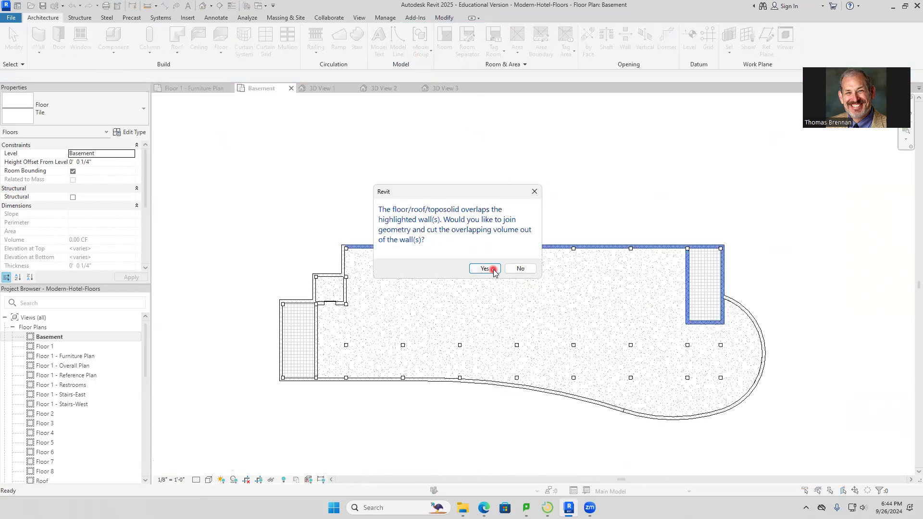
pyautogui.click(490, 268)
pyautogui.click(802, 344)
pyautogui.scroll(-3, 744, 331)
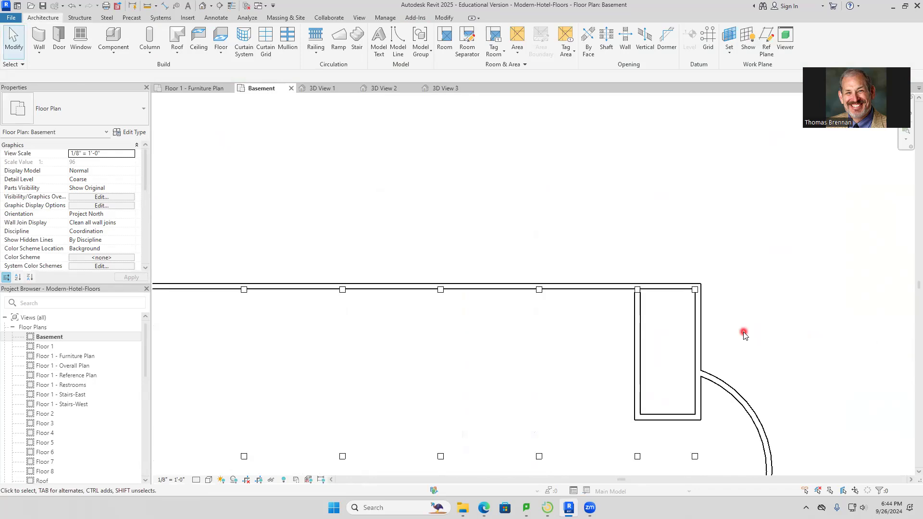
pyautogui.scroll(-2, 748, 325)
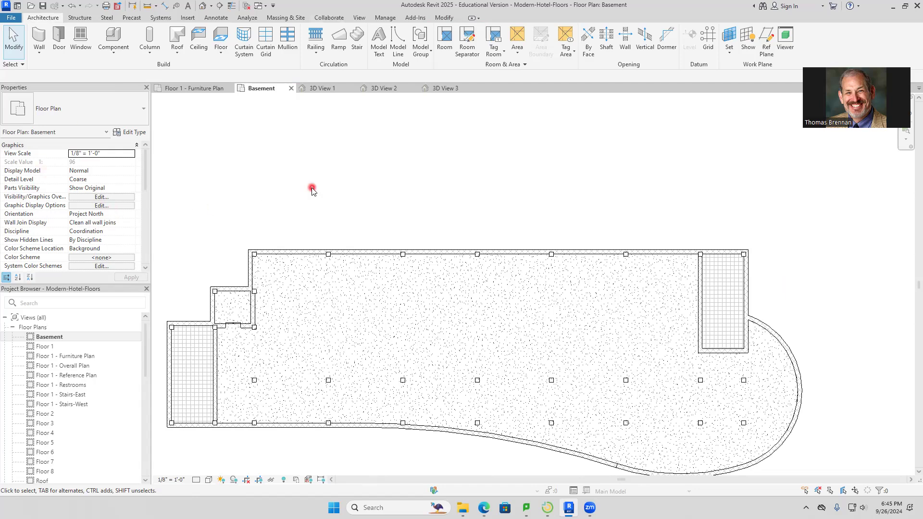
# Step: Switch to the course site in the browser and check the required file name format for the Hotel Floors assignment
pyautogui.hotkey('alt', 'Tab')
pyautogui.hotkey('alt', 'Tab')
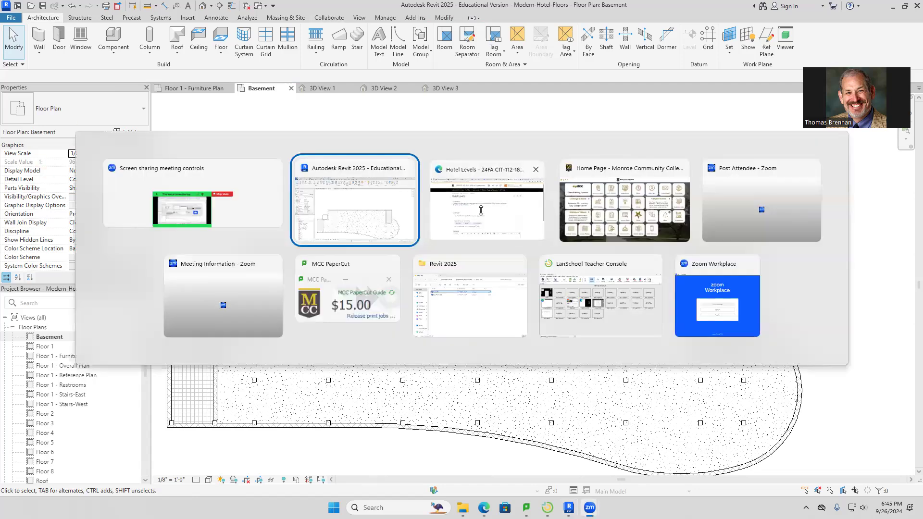
pyautogui.click(293, 124)
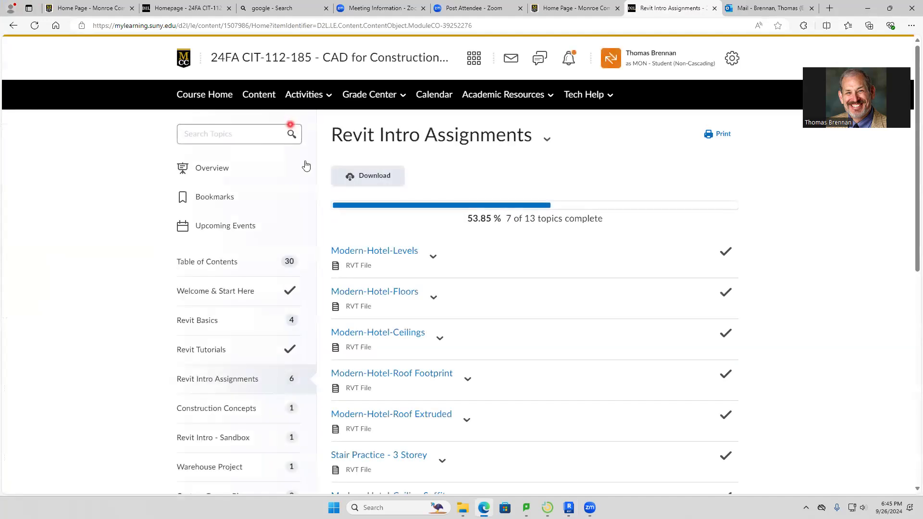
pyautogui.scroll(-7, 397, 332)
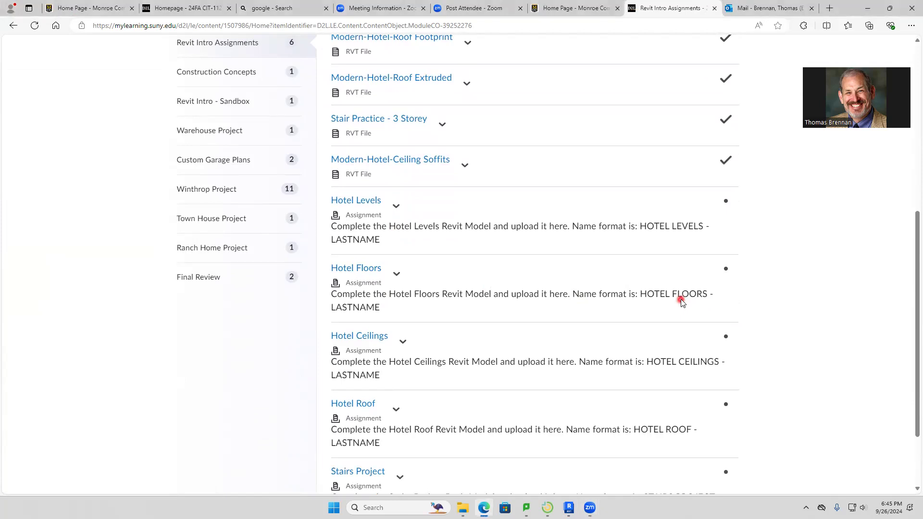
# Step: Return to Revit and save the project under a new name in Downloads, as HOTEL FLOORS followed by the last name
pyautogui.hotkey('alt', 'Tab')
pyautogui.click(485, 207)
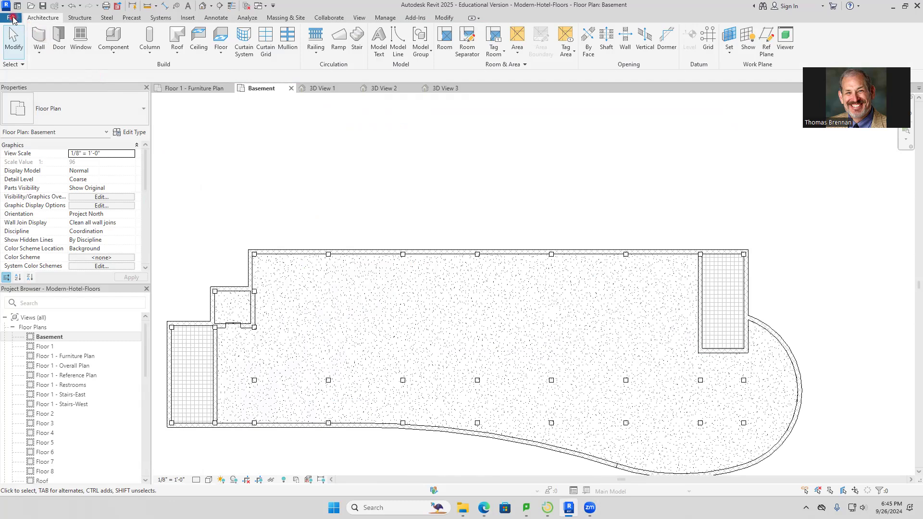
pyautogui.click(12, 19)
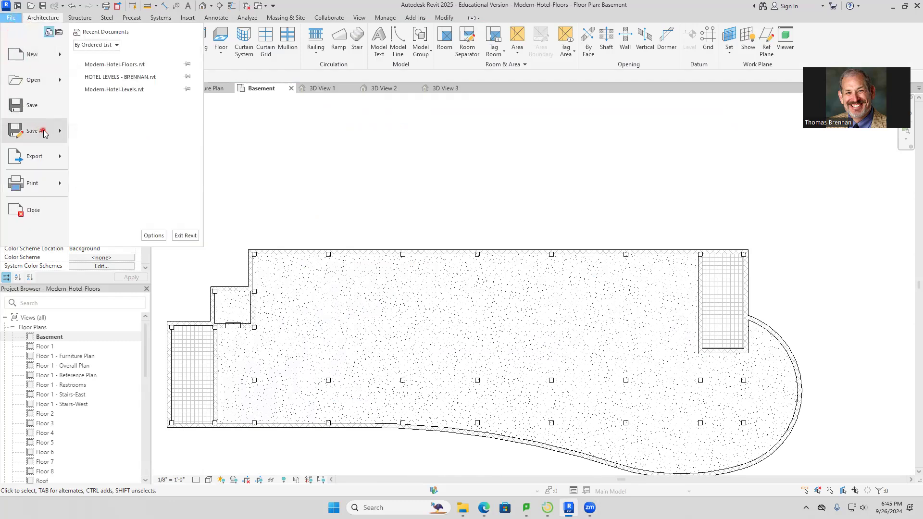
pyautogui.moveTo(44, 133)
pyautogui.click(106, 101)
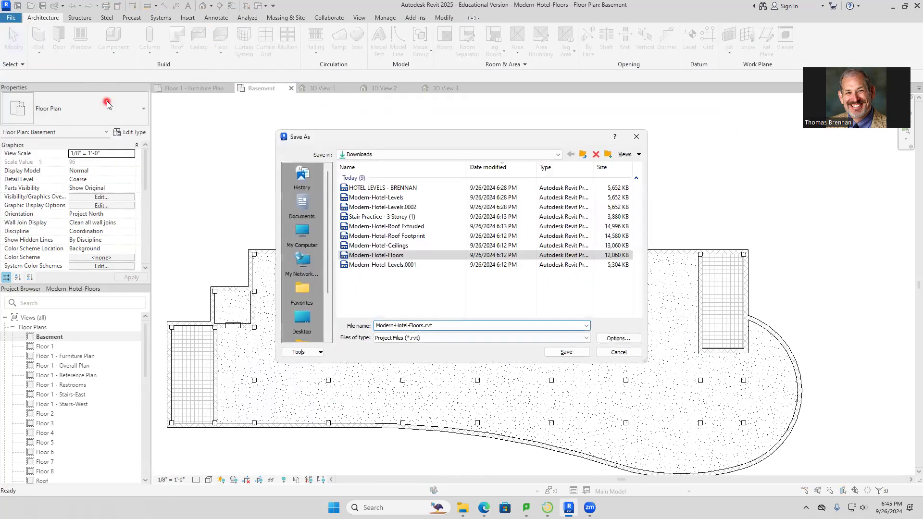
pyautogui.click(452, 327)
pyautogui.moveTo(452, 328); pyautogui.dragTo(274, 312)
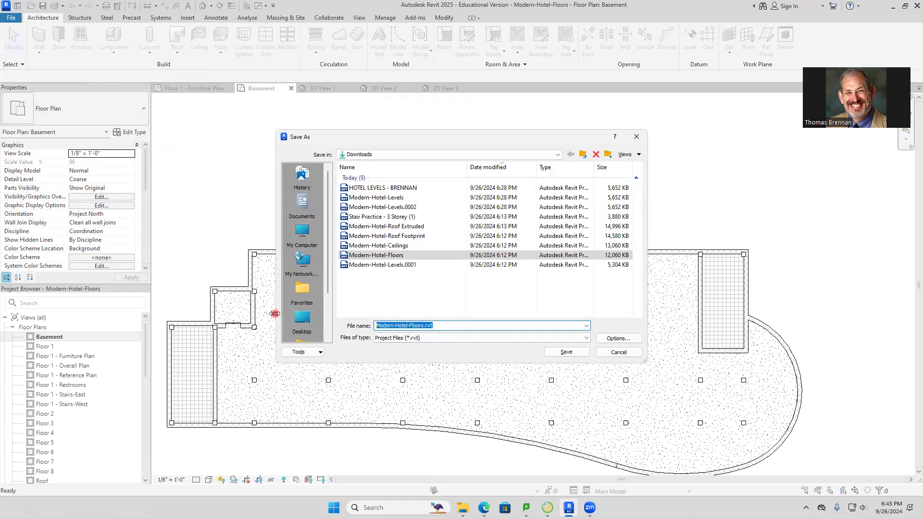
pyautogui.write('HO')
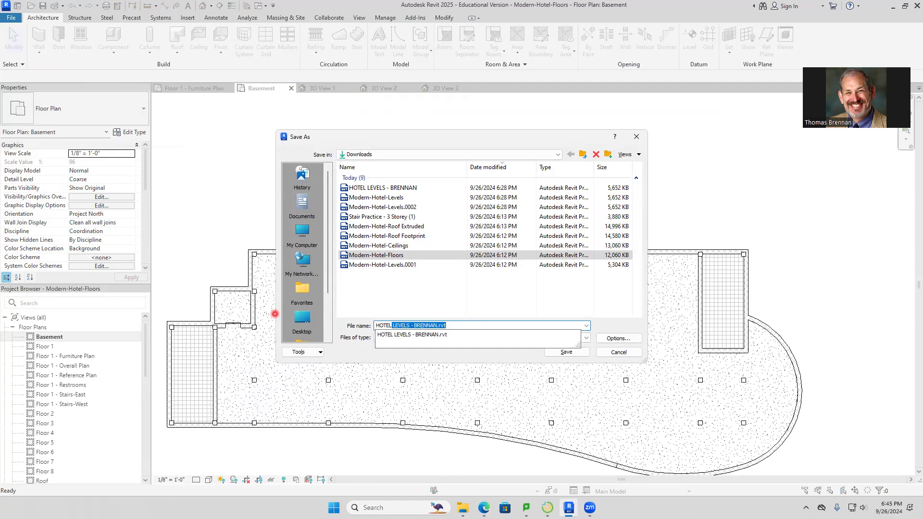
pyautogui.write('TEL FLOORS - BRENNAN')
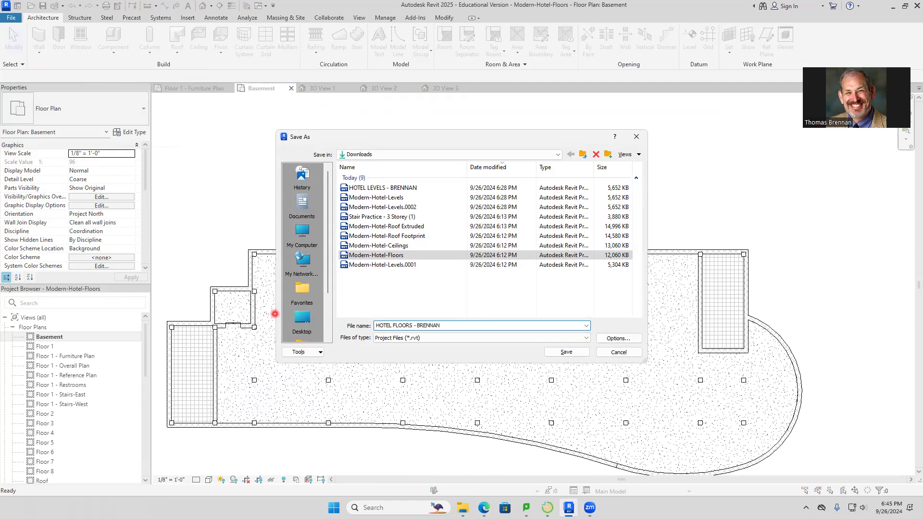
pyautogui.press('Return')
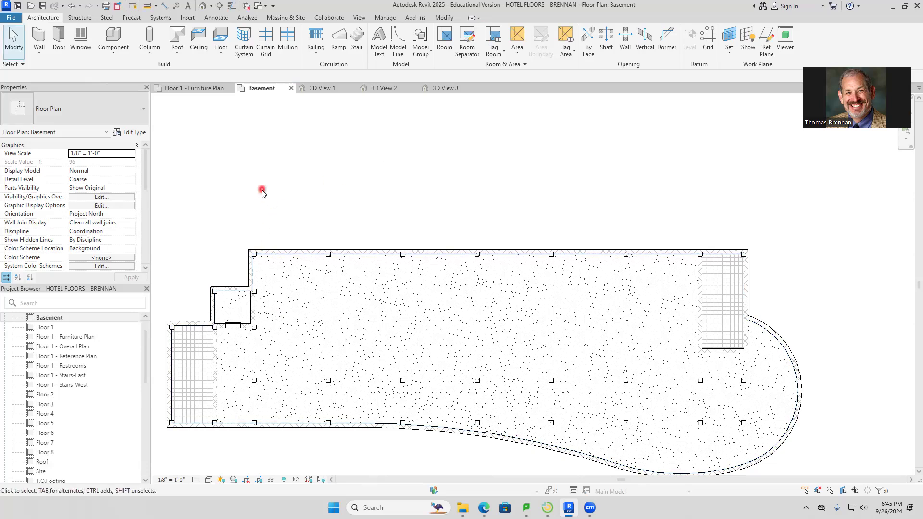
# Step: Close the hotel floors project and review the Revit Intro Assignments list on the course site for the next hotel assignment
pyautogui.click(12, 19)
pyautogui.click(47, 211)
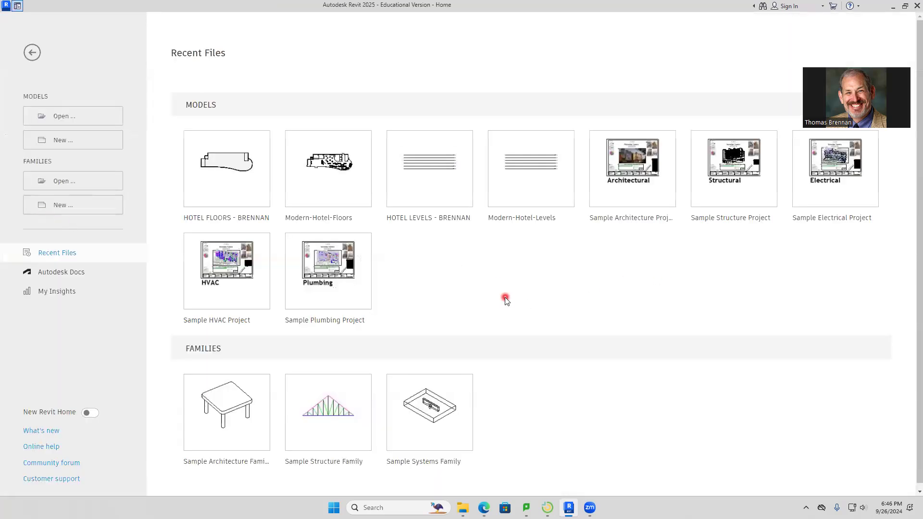
pyautogui.hotkey('alt', 'Tab')
pyautogui.scroll(2, 506, 297)
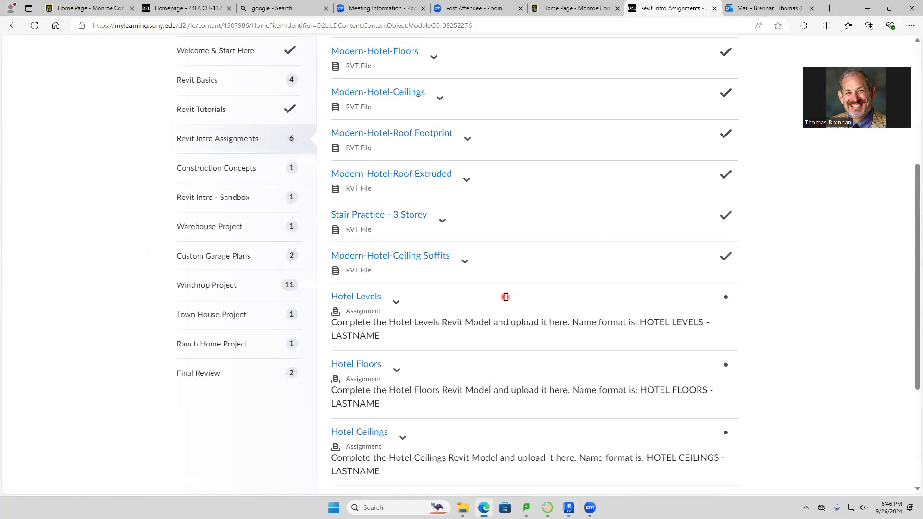
pyautogui.scroll(1, 506, 296)
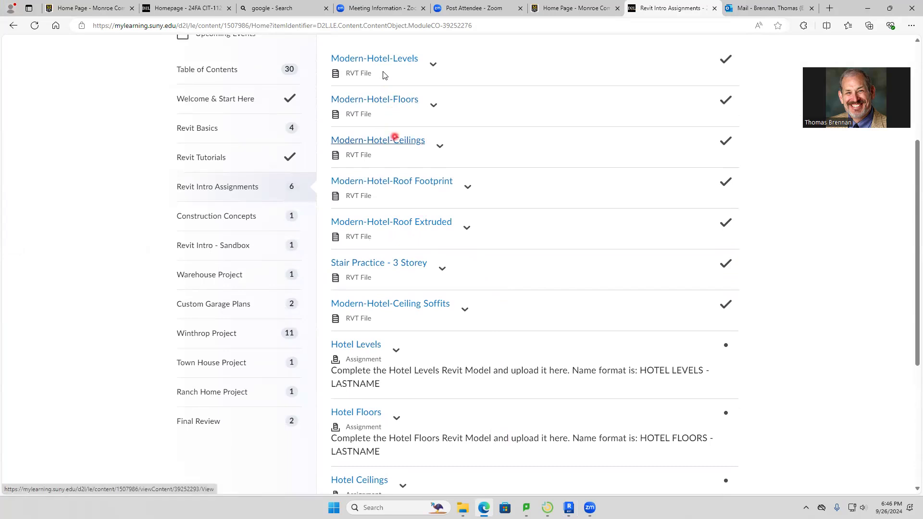
pyautogui.scroll(-2, 384, 75)
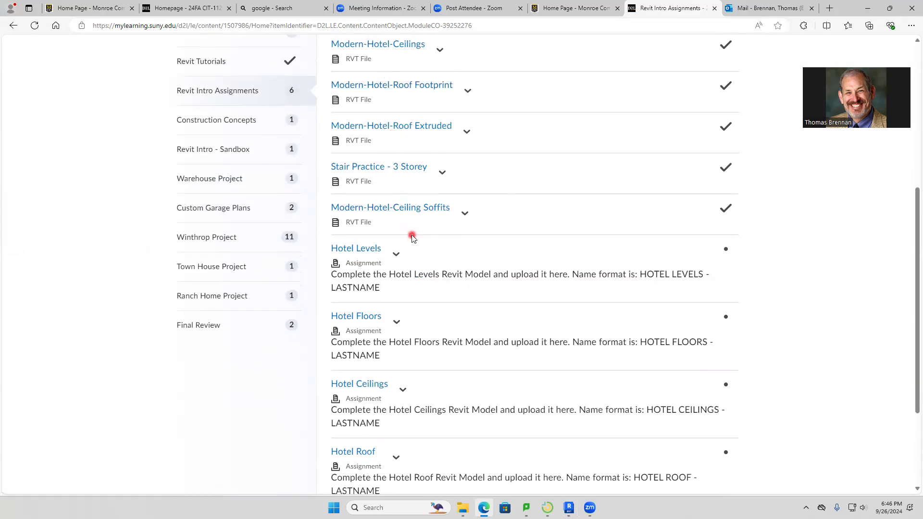
# Step: Switch to Revit and open the Modern-Hotel-Ceilings project, accepting the upgrade warnings and ignoring the unresolved reference
pyautogui.hotkey('alt', 'Tab')
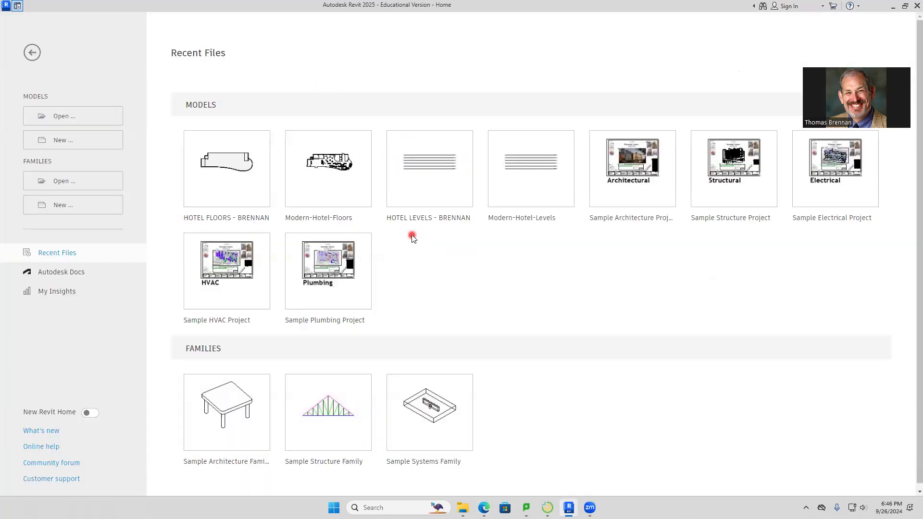
pyautogui.click(67, 120)
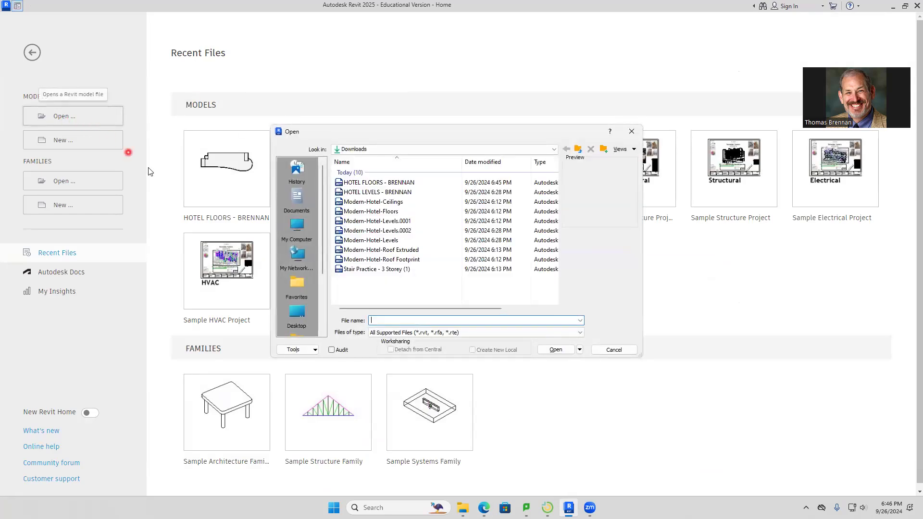
pyautogui.click(390, 203)
pyautogui.doubleClick(391, 203)
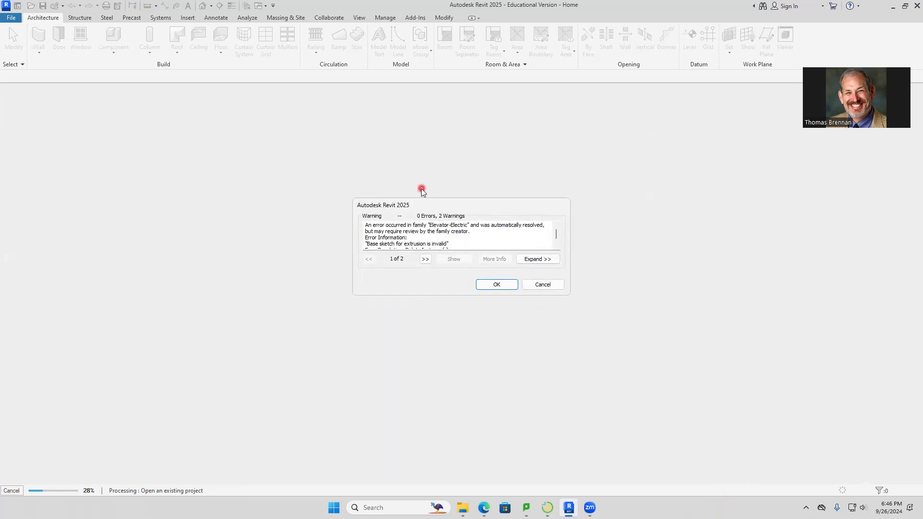
pyautogui.click(509, 287)
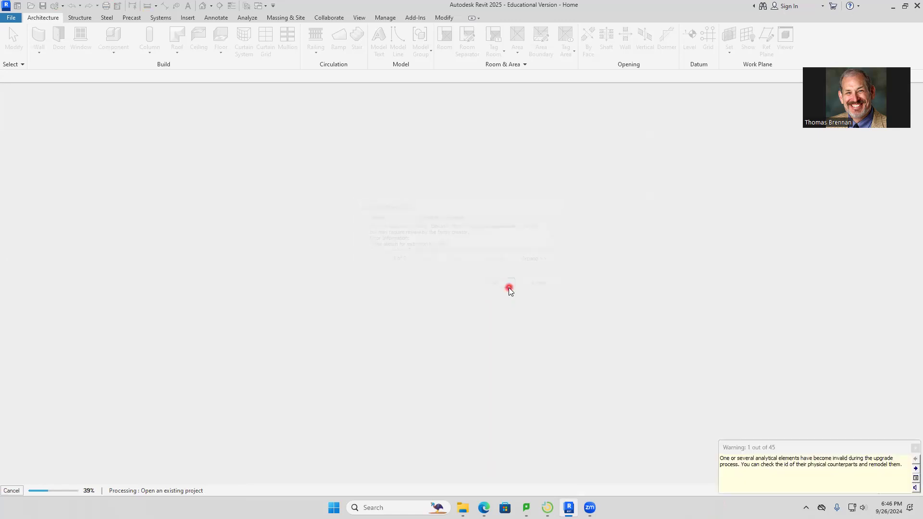
pyautogui.click(518, 259)
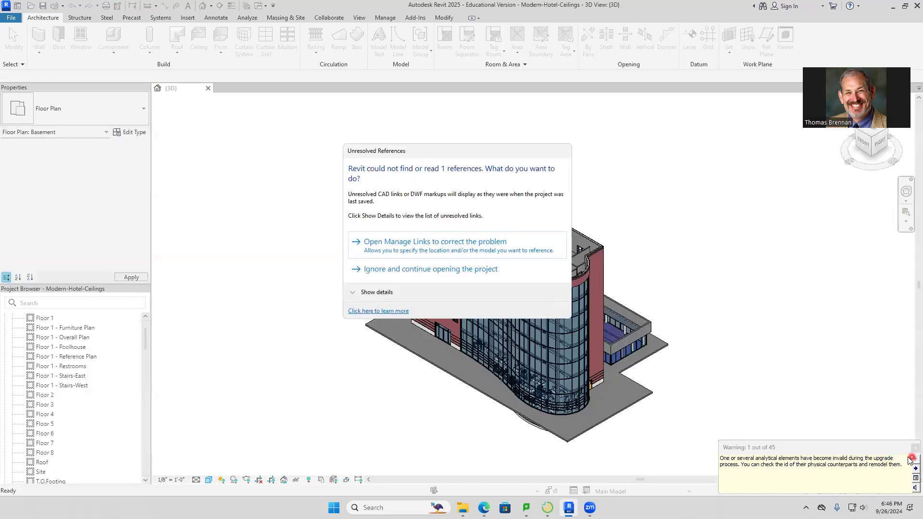
pyautogui.click(418, 269)
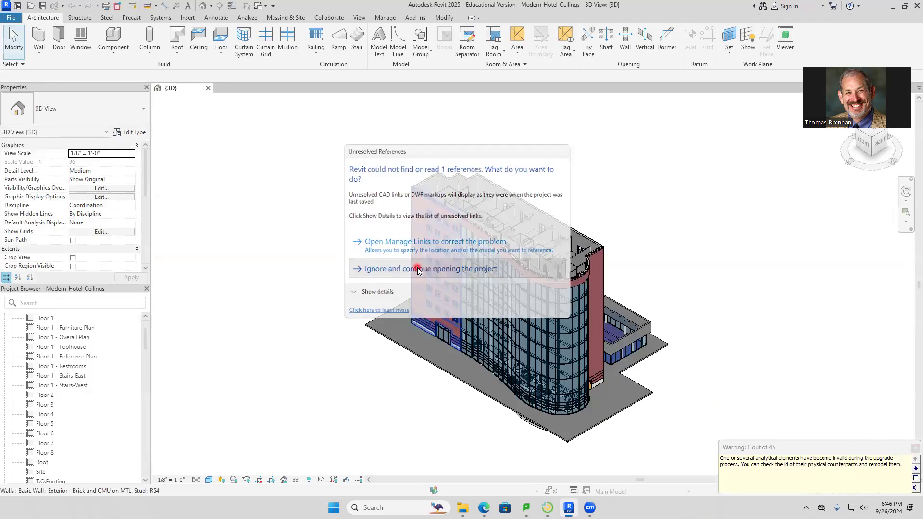
pyautogui.click(914, 446)
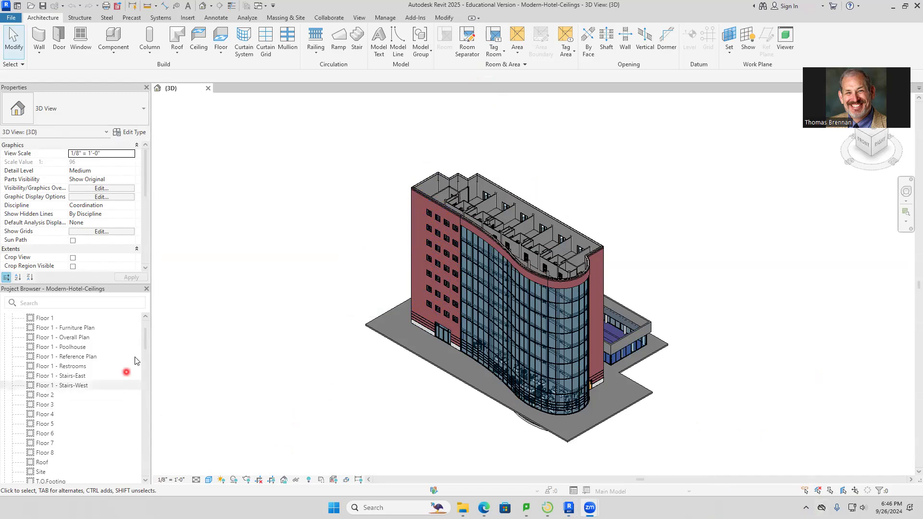
# Step: Open the Floor 1 ceiling plan and hide the grid and section mark categories in it
pyautogui.moveTo(145, 344); pyautogui.dragTo(147, 356)
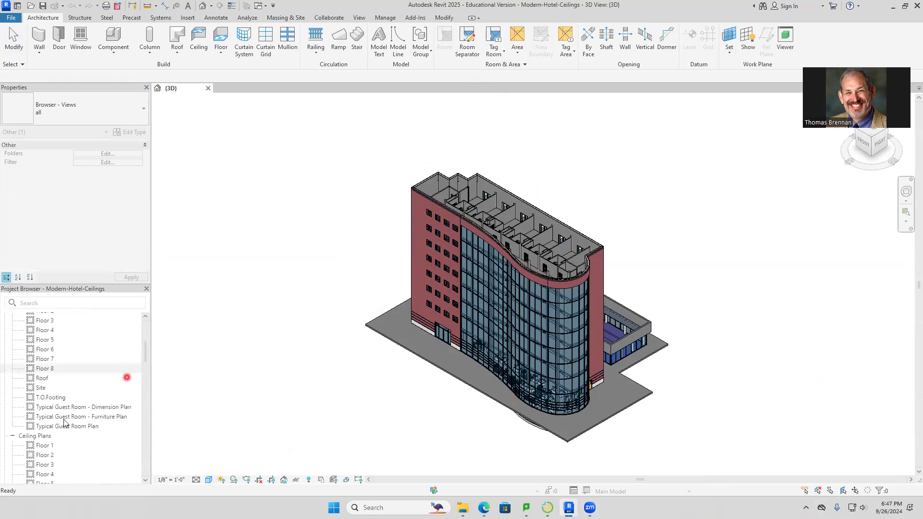
pyautogui.doubleClick(44, 446)
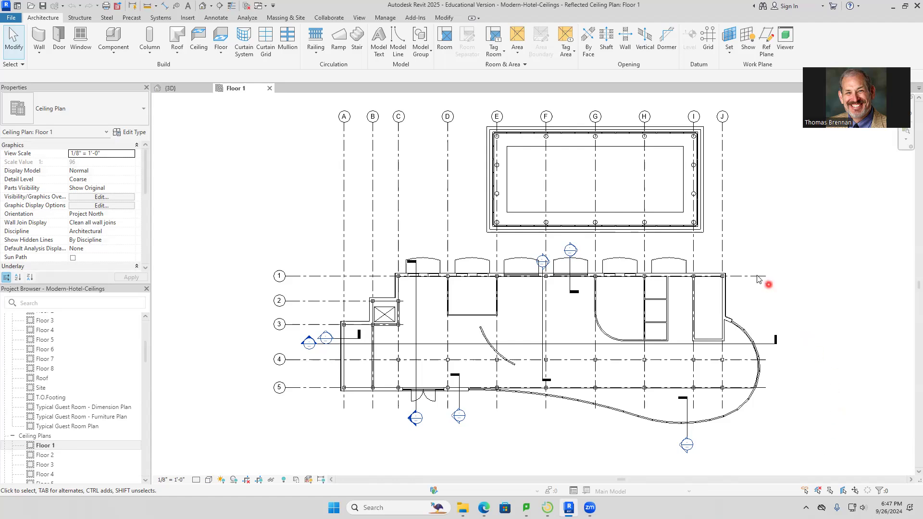
pyautogui.click(725, 250)
pyautogui.press('v')
pyautogui.press('h')
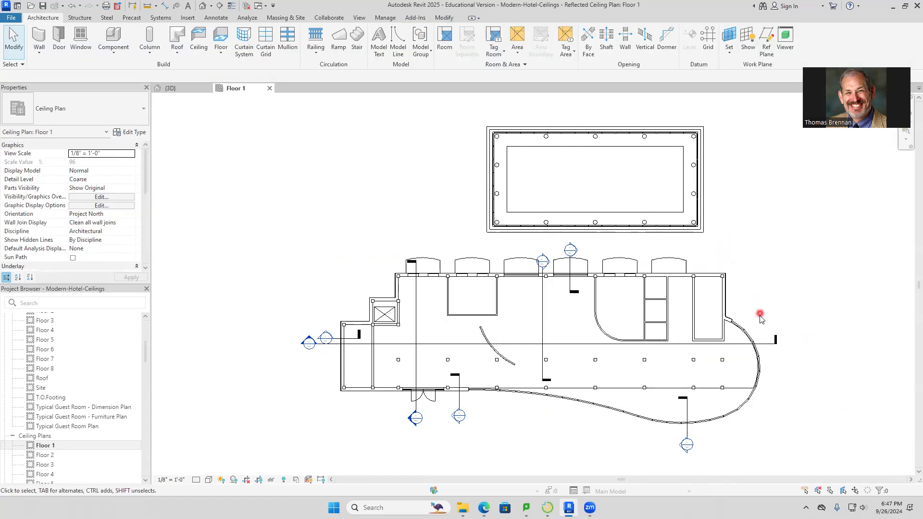
pyautogui.click(581, 345)
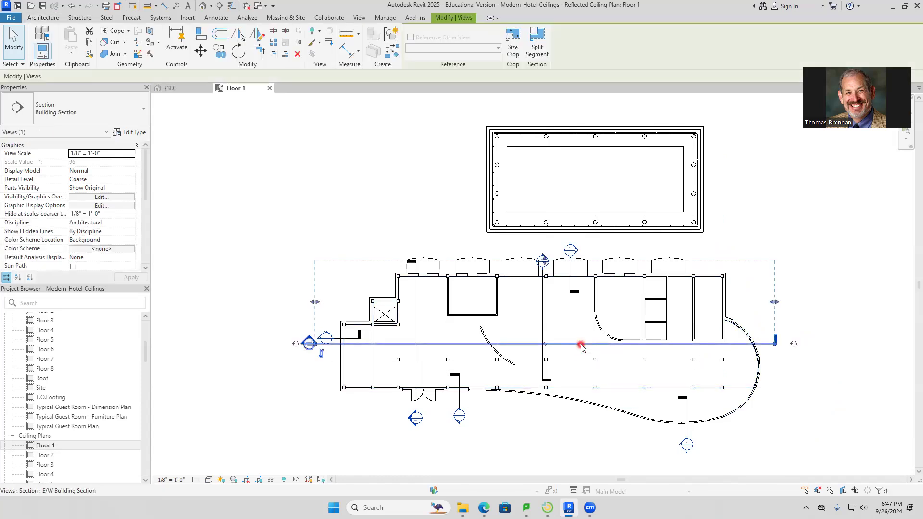
pyautogui.press('v')
pyautogui.press('h')
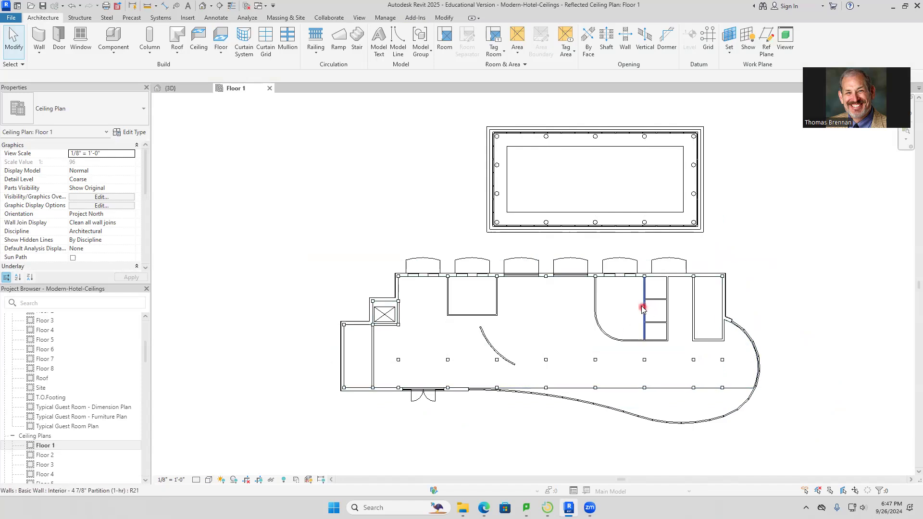
# Step: Place automatic 2' x 4' ACT System ceilings in the curved-wall room and the three small rooms on its east side
pyautogui.scroll(4, 635, 306)
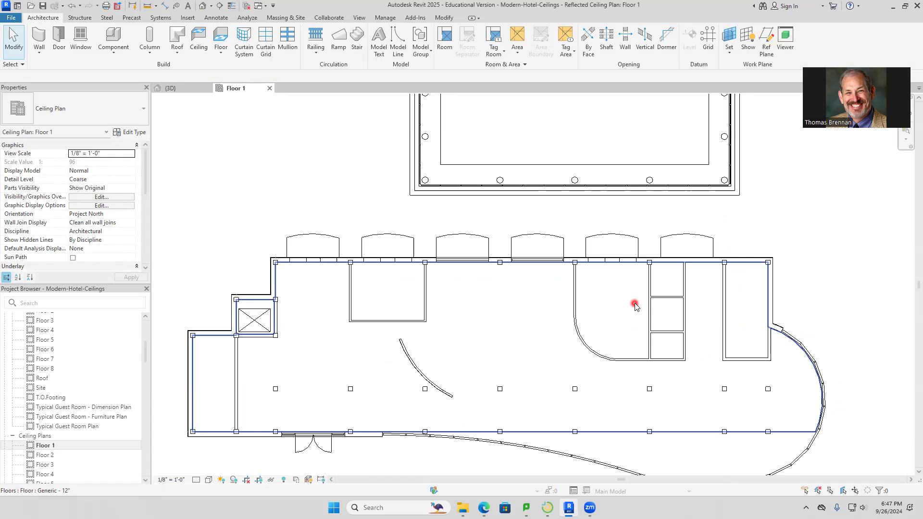
pyautogui.scroll(4, 634, 306)
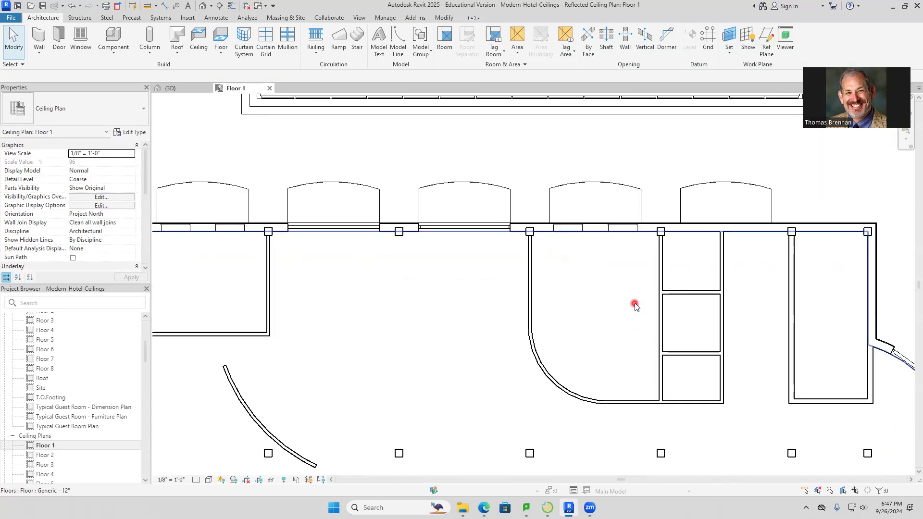
pyautogui.scroll(2, 635, 305)
pyautogui.moveTo(634, 306); pyautogui.dragTo(553, 303, button='middle')
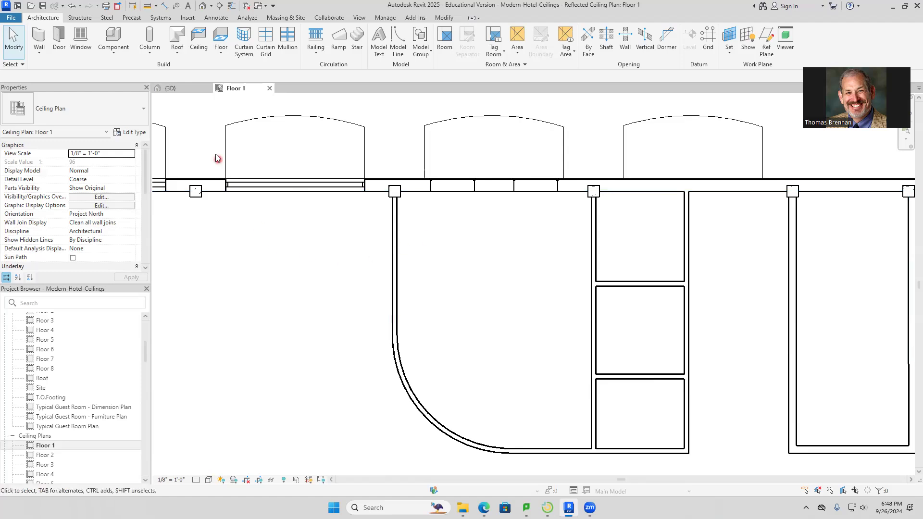
pyautogui.click(199, 42)
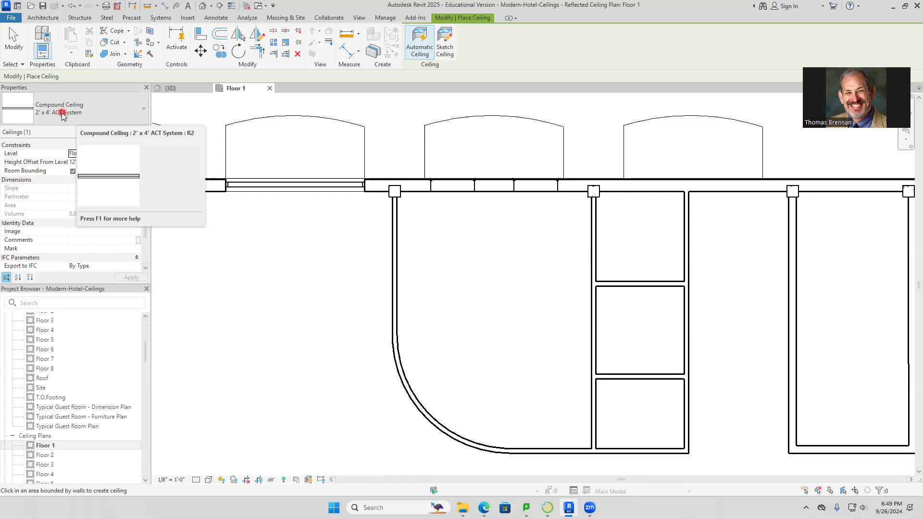
pyautogui.click(493, 313)
pyautogui.click(639, 258)
pyautogui.click(656, 328)
pyautogui.click(653, 402)
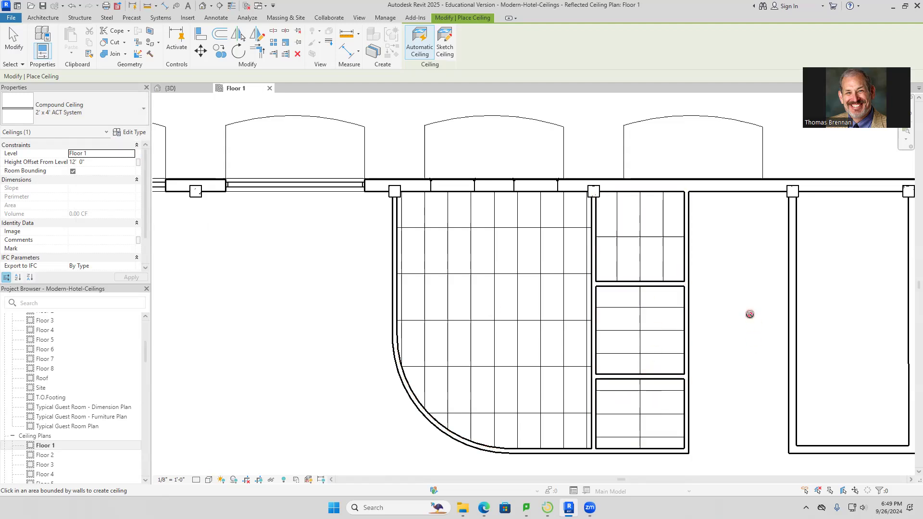
pyautogui.press('Escape')
pyautogui.press('Escape')
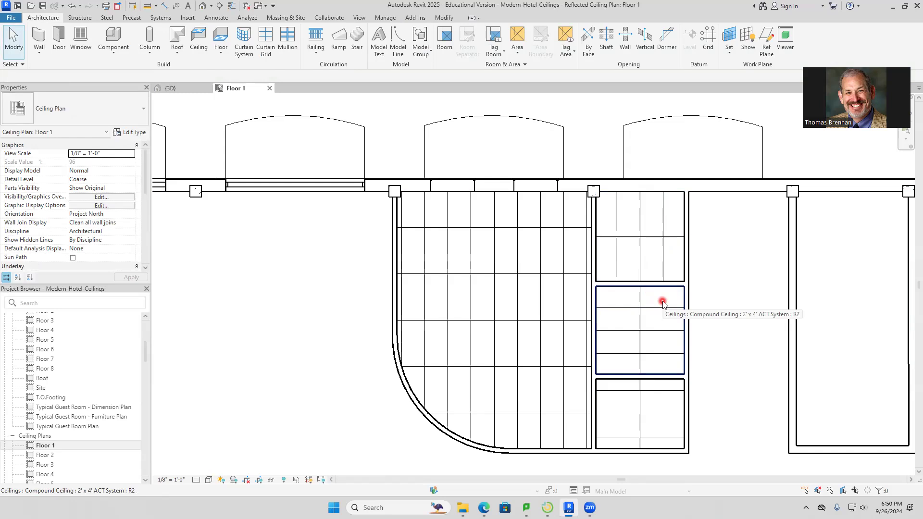
# Step: Change the northernmost small room's ceiling to the 2' x 2' ACT System type
pyautogui.click(655, 268)
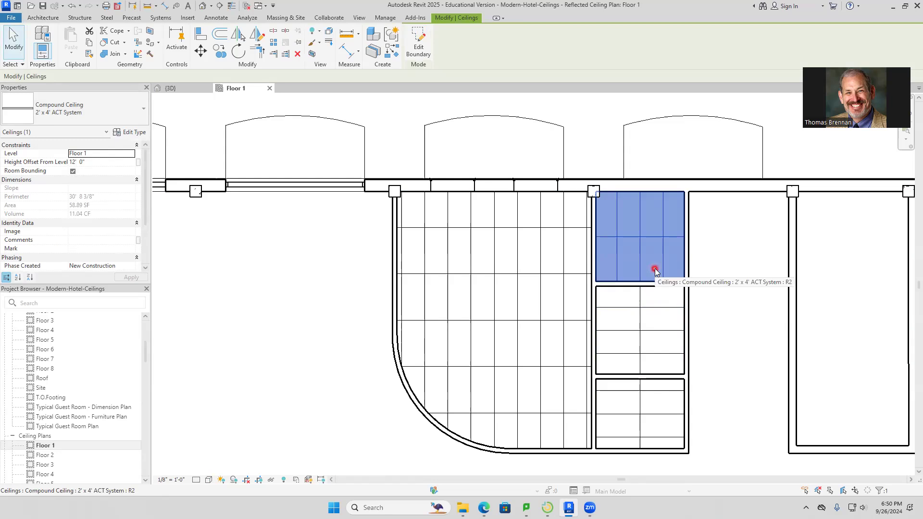
pyautogui.click(141, 115)
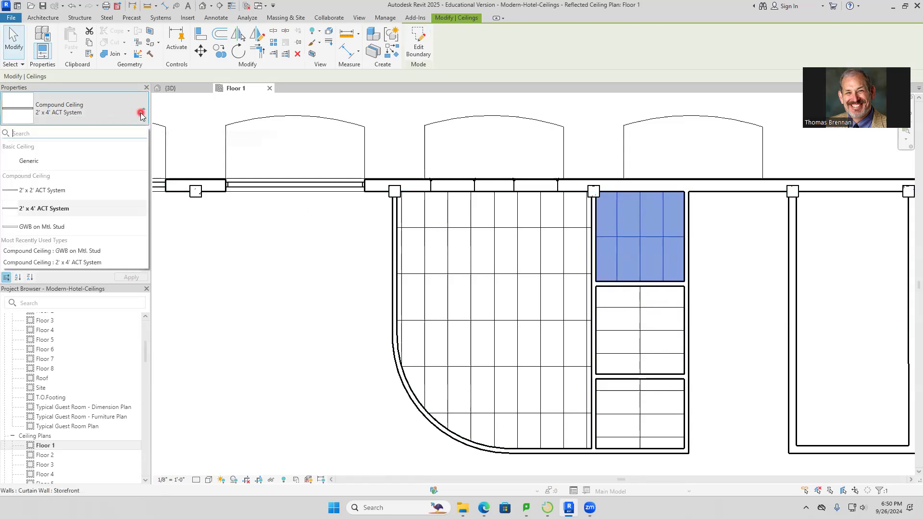
pyautogui.click(59, 190)
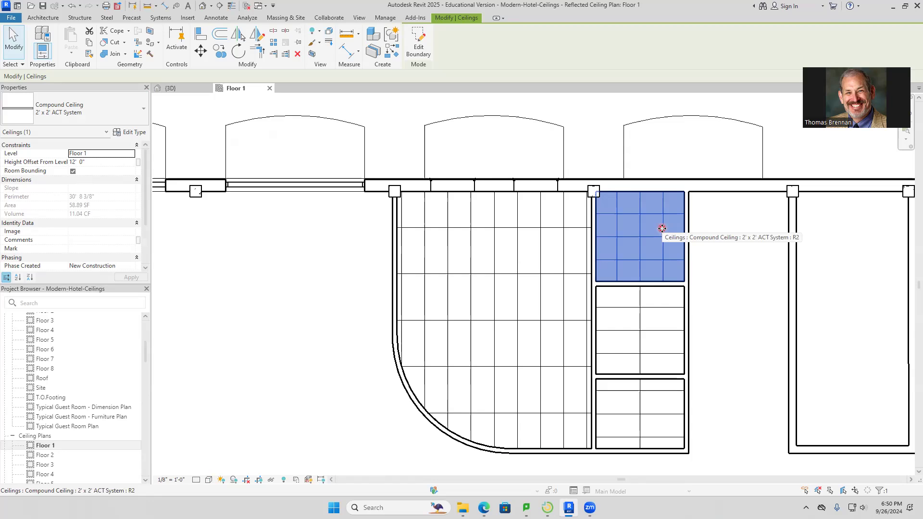
pyautogui.press('Escape')
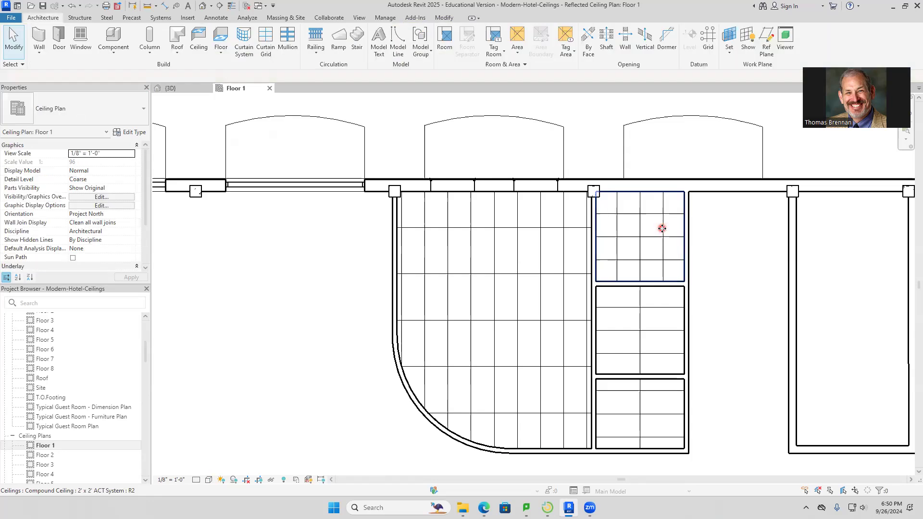
# Step: Change the middle small room's ceiling to the 2' x 2' ACT System type
pyautogui.click(659, 320)
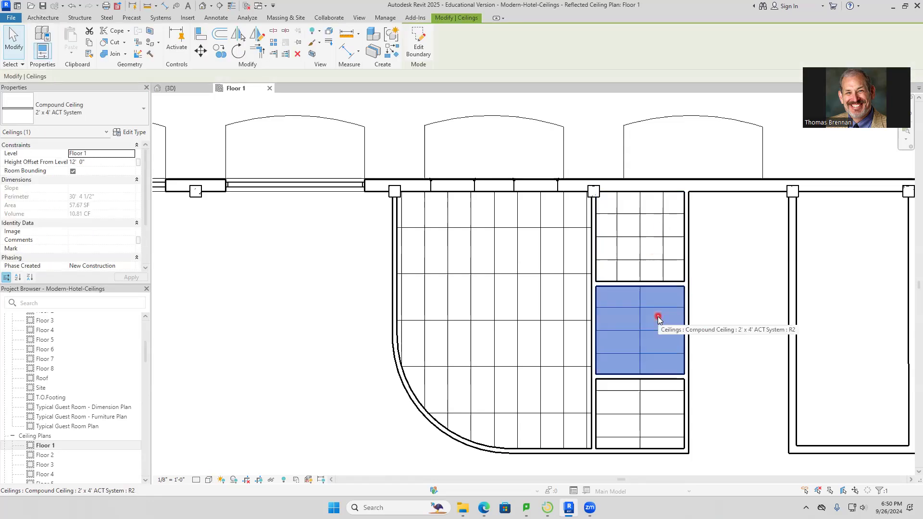
pyautogui.click(142, 109)
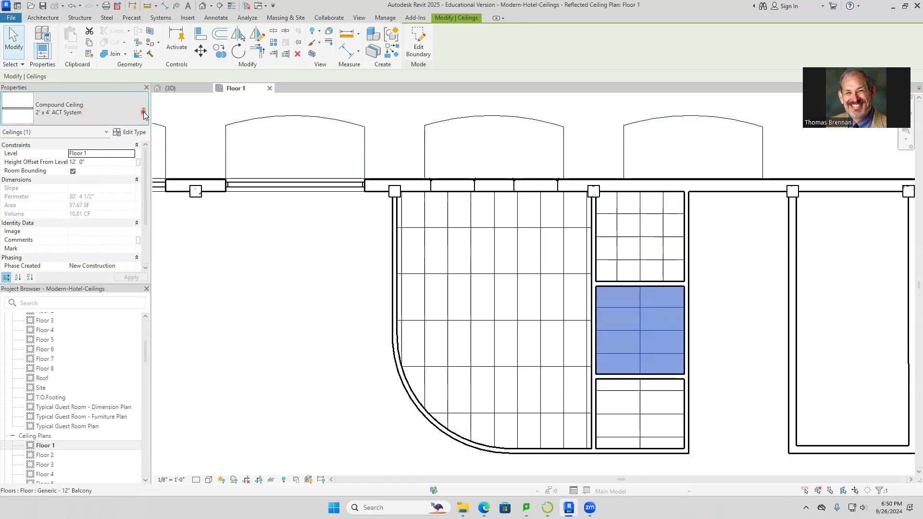
pyautogui.click(126, 188)
pyautogui.click(805, 306)
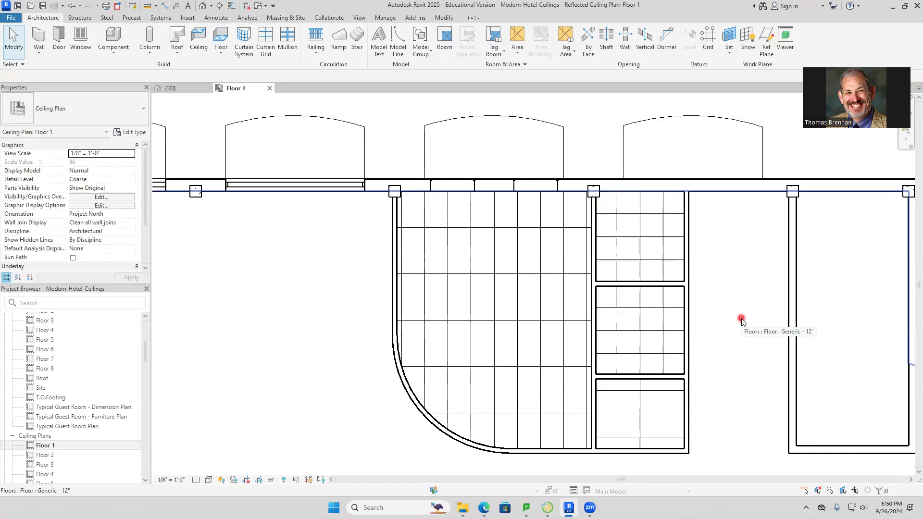
pyautogui.click(653, 251)
pyautogui.press('Escape')
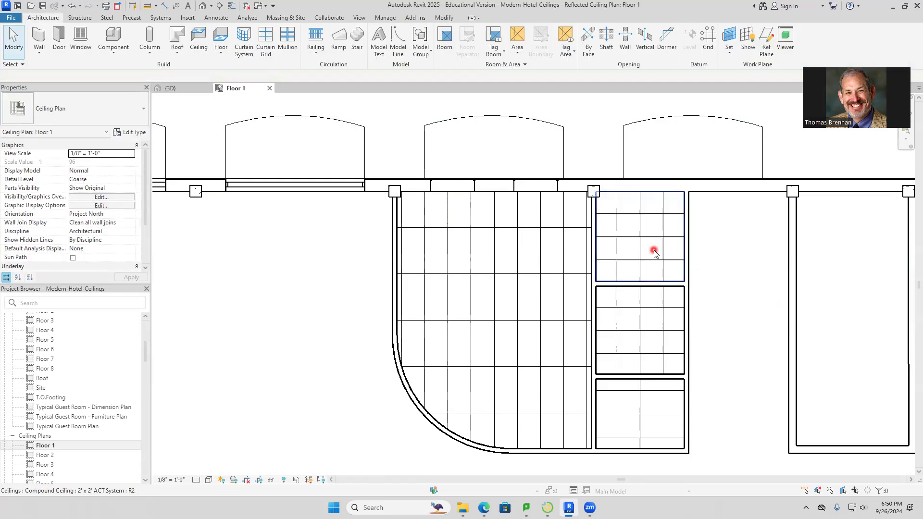
pyautogui.click(652, 301)
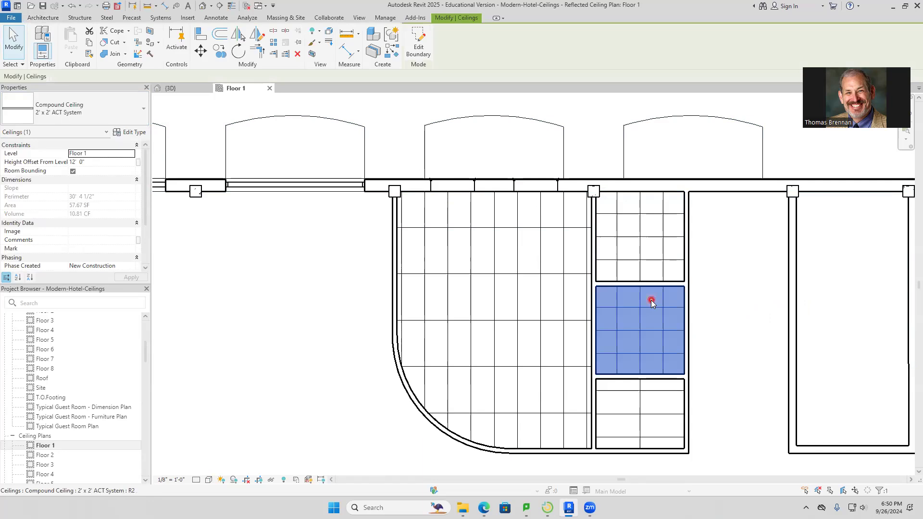
pyautogui.press('Escape')
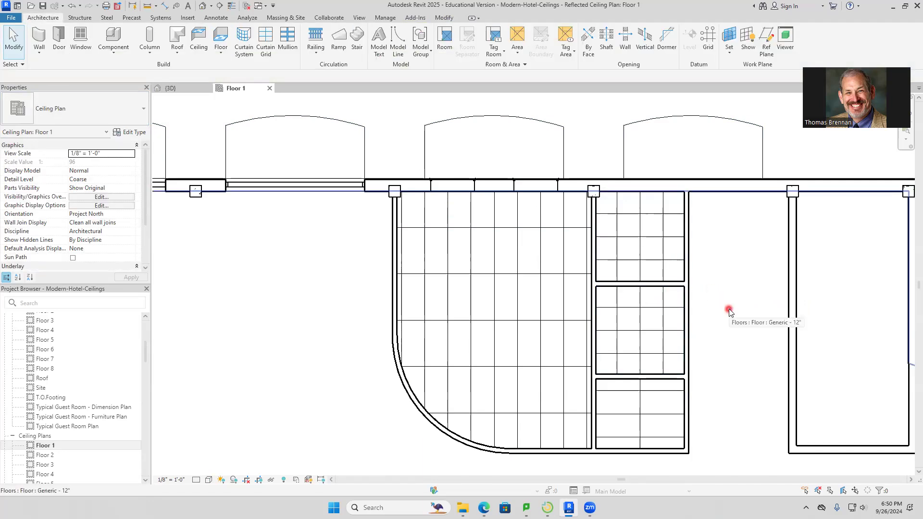
pyautogui.click(673, 301)
pyautogui.press('Escape')
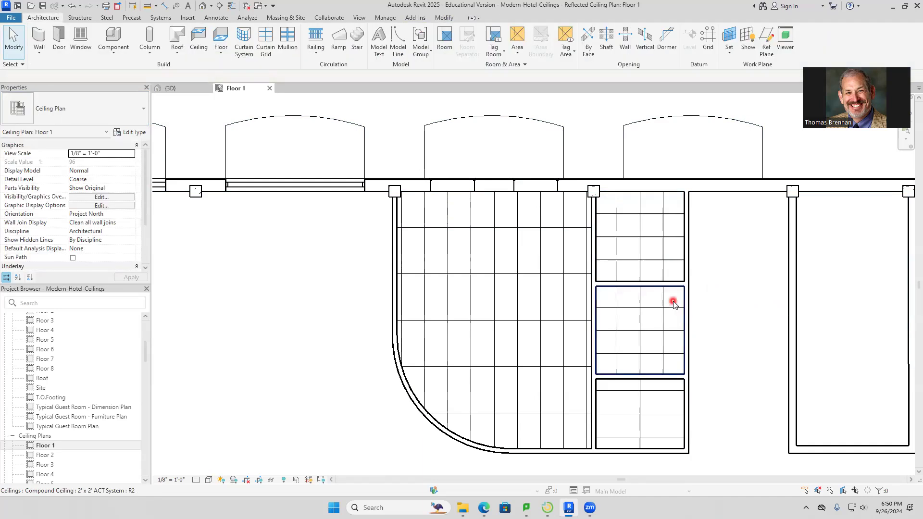
pyautogui.click(845, 492)
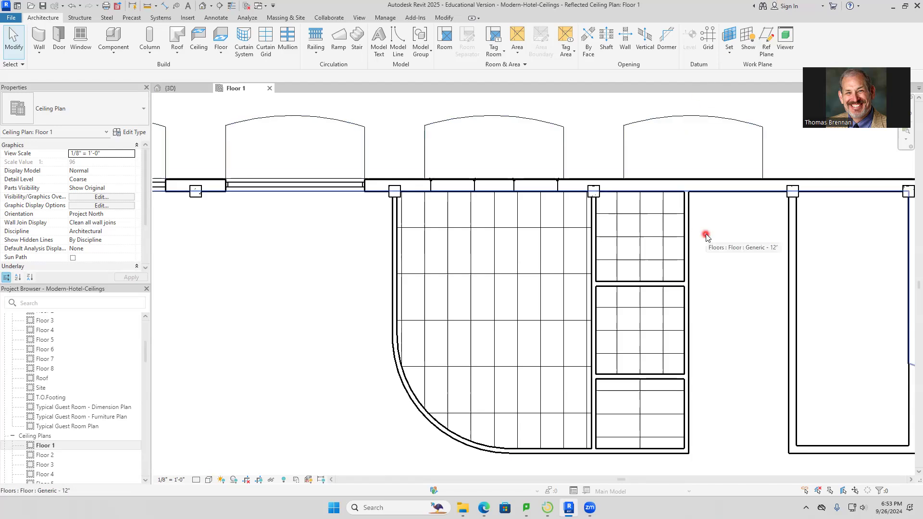
# Step: Nudge the northernmost small room's 2' x 2' ceiling grid until its border tiles are even on opposite walls
pyautogui.click(652, 239)
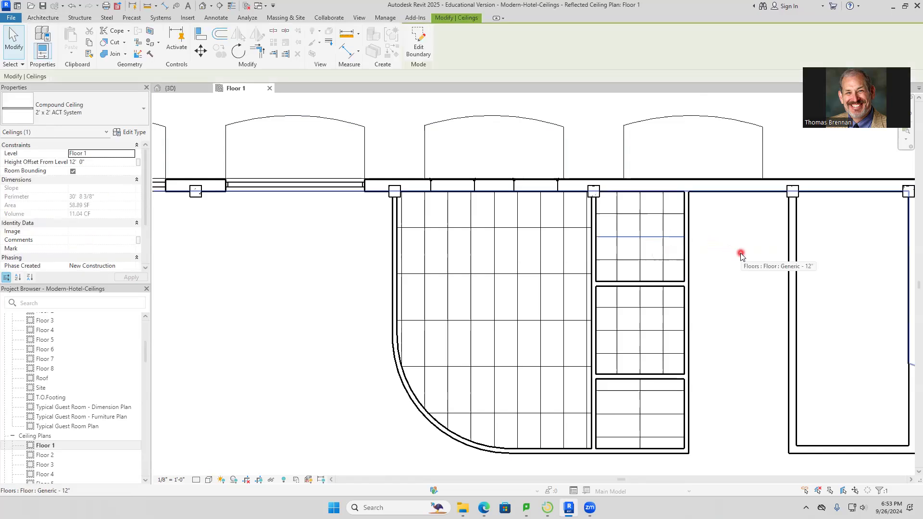
pyautogui.click(652, 250)
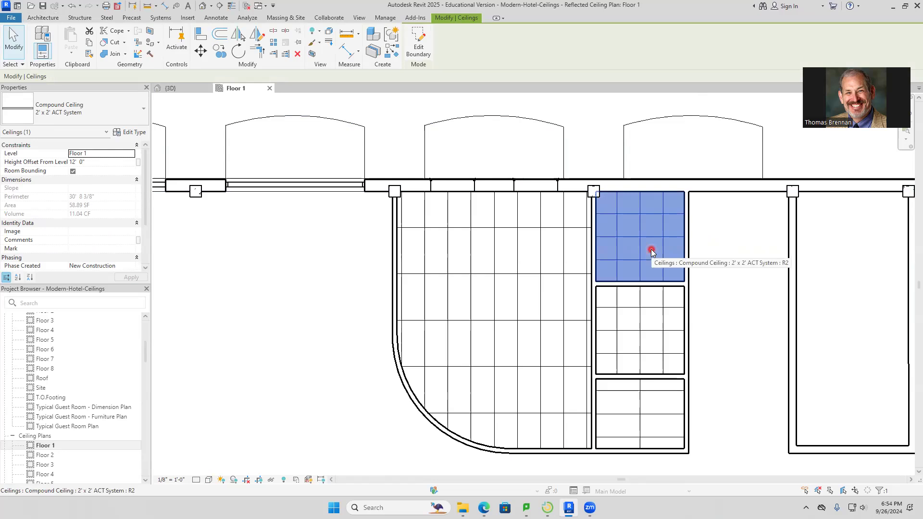
pyautogui.press('Left')
pyautogui.press('Left')
pyautogui.press('Left')
pyautogui.press('Left')
pyautogui.press('Left')
pyautogui.press('Left')
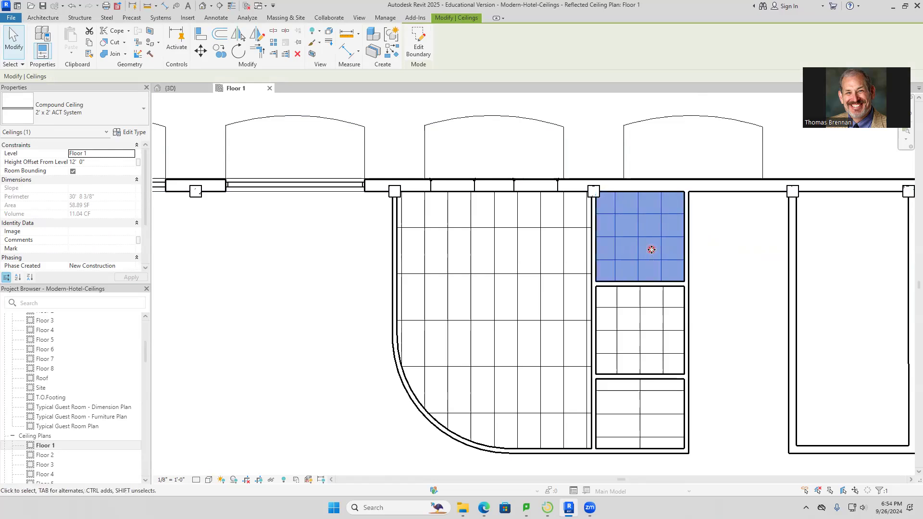
pyautogui.press('Left')
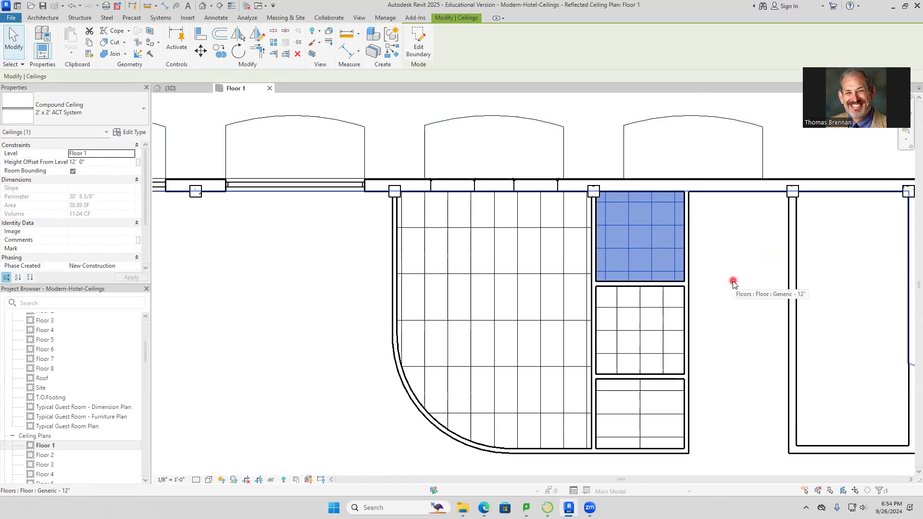
pyautogui.press('Escape')
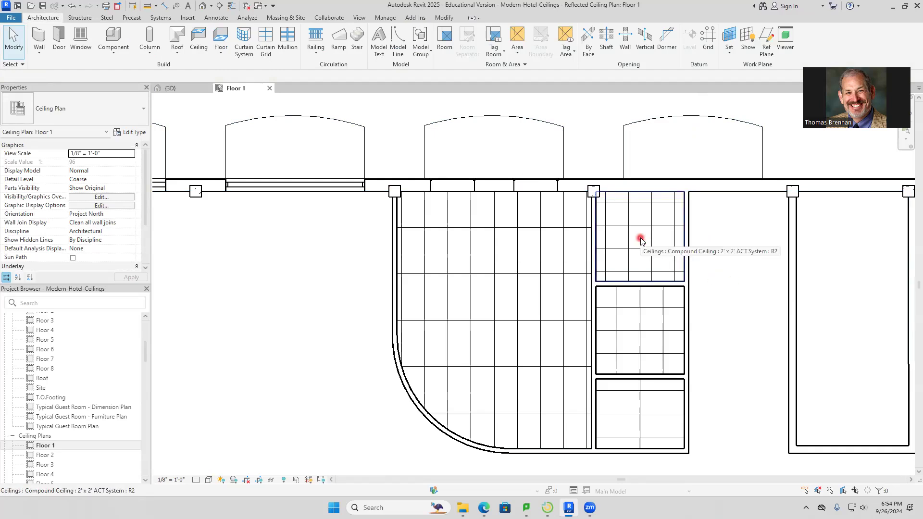
# Step: Nudge the middle small room's ceiling grid west and south until its border tiles are balanced on opposite walls
pyautogui.click(655, 325)
pyautogui.press('Left')
pyautogui.press('Left')
pyautogui.press('Left')
pyautogui.press('Left')
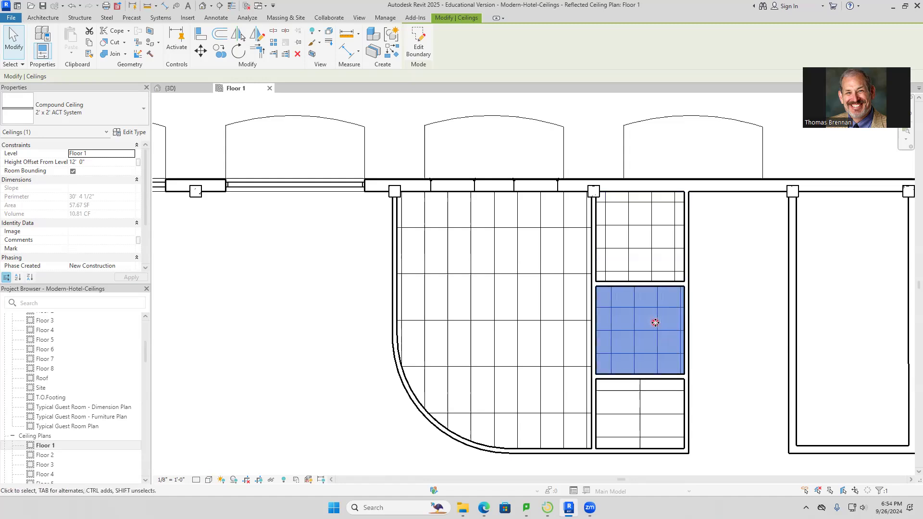
pyautogui.press('Left')
pyautogui.press('Left')
pyautogui.press('Down')
pyautogui.press('Down')
pyautogui.press('Down')
pyautogui.press('Down')
pyautogui.press('Down')
pyautogui.press('Down')
pyautogui.press('Down')
pyautogui.press('Down')
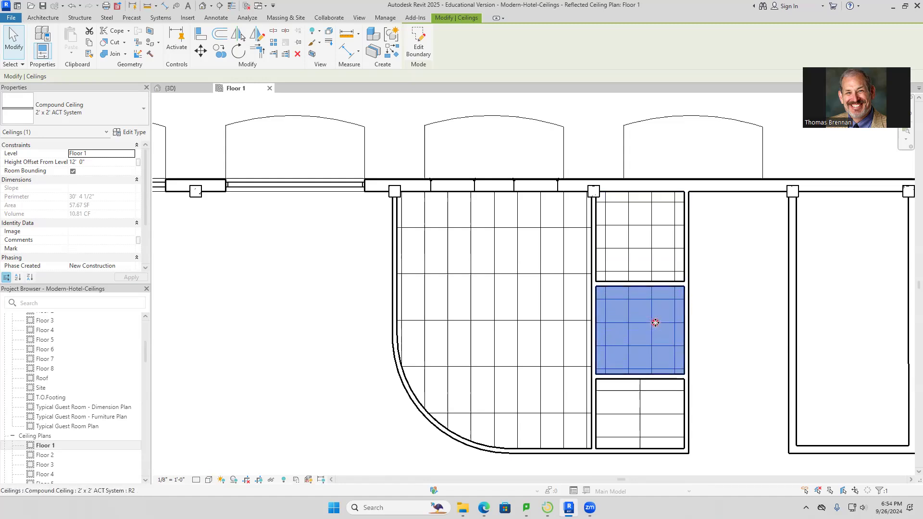
pyautogui.press('Up')
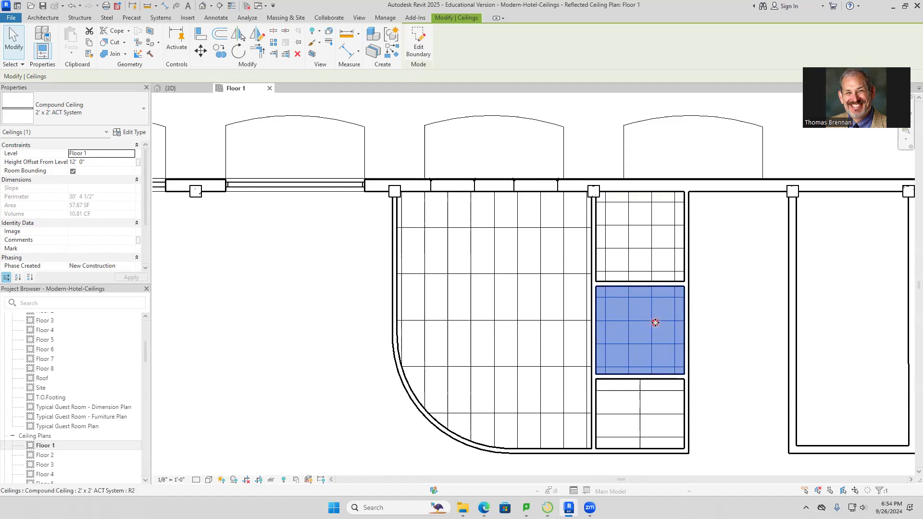
pyautogui.press('Escape')
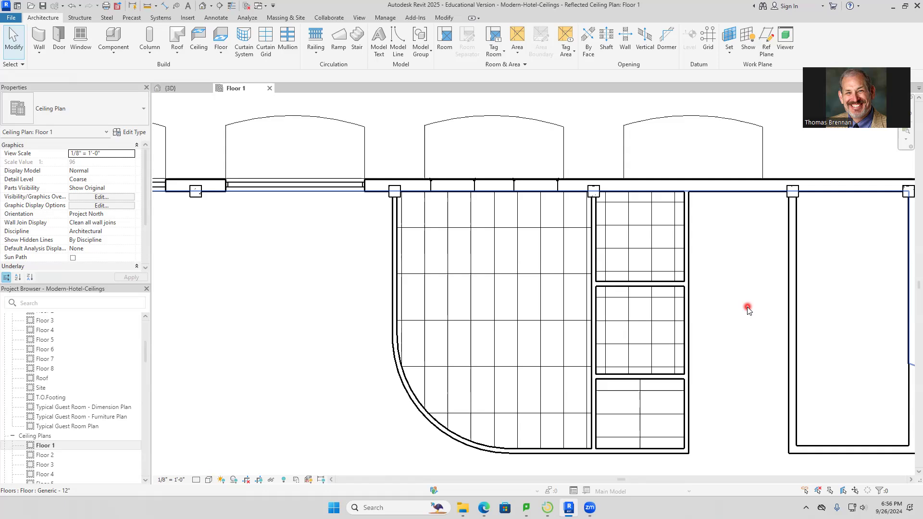
# Step: Nudge the southernmost small room's 2' x 4' ceiling grid west and south to center the tiles between the walls
pyautogui.click(653, 403)
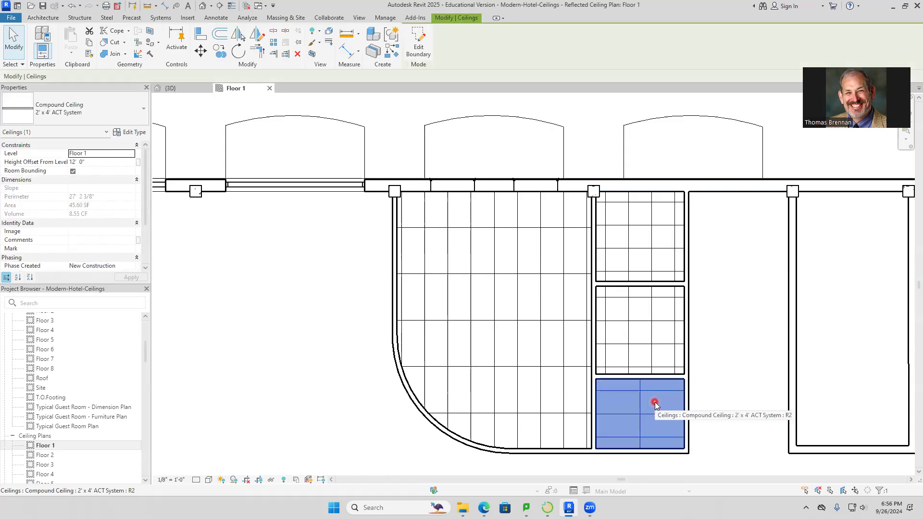
pyautogui.press('Left')
pyautogui.press('Left')
pyautogui.press('Left')
pyautogui.press('Left')
pyautogui.press('Left')
pyautogui.press('Left')
pyautogui.press('Left')
pyautogui.press('Left')
pyautogui.press('Left')
pyautogui.press('Left')
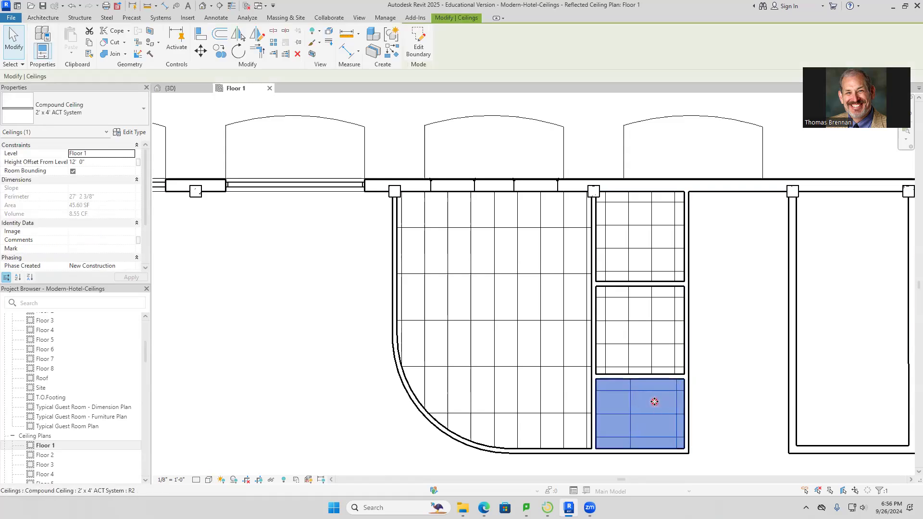
pyautogui.press('Down')
pyautogui.press('Down')
pyautogui.press('Down')
pyautogui.press('Down')
pyautogui.press('Down')
pyautogui.press('Down')
pyautogui.press('Down')
pyautogui.press('Down')
pyautogui.press('Down')
pyautogui.press('Down')
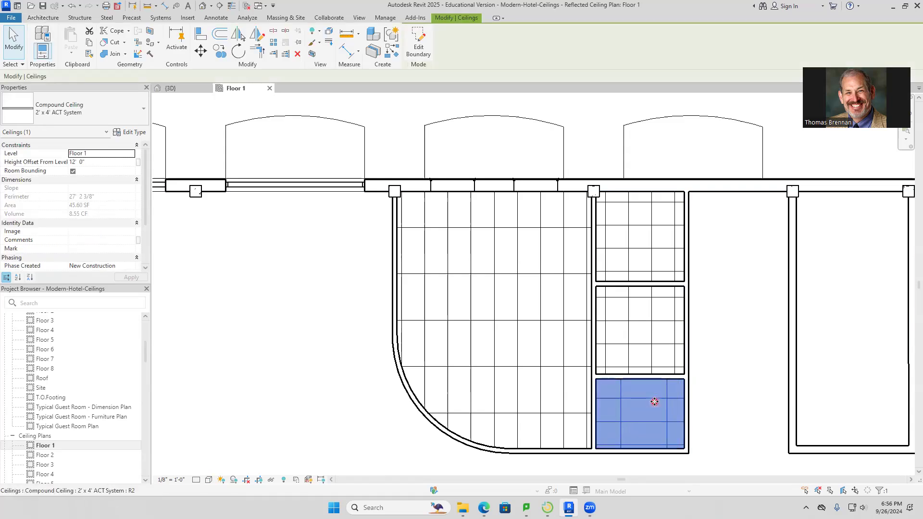
pyautogui.press('Left')
pyautogui.press('Left')
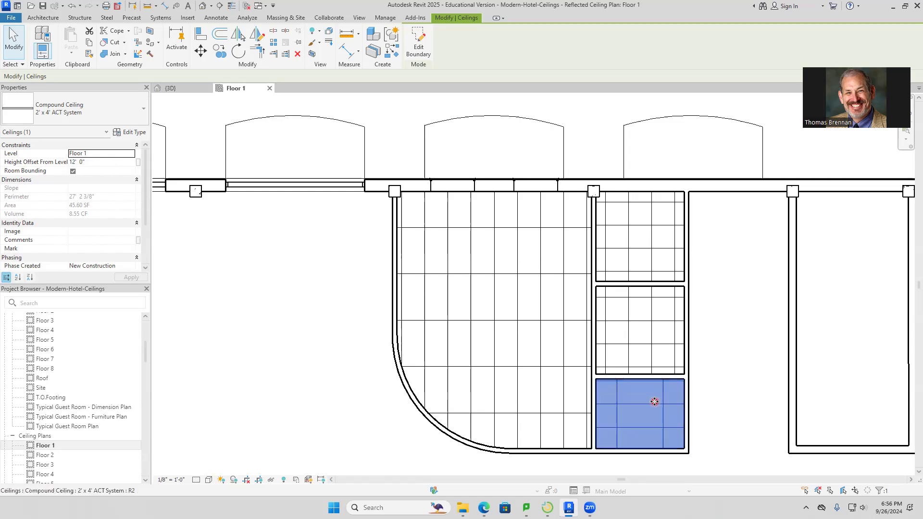
pyautogui.press('Up')
pyautogui.scroll(1, 654, 401)
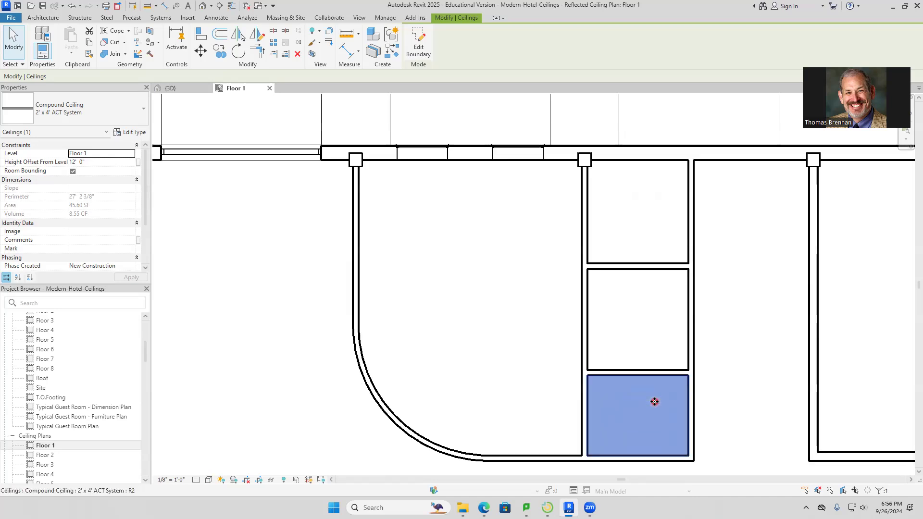
pyautogui.press('Escape')
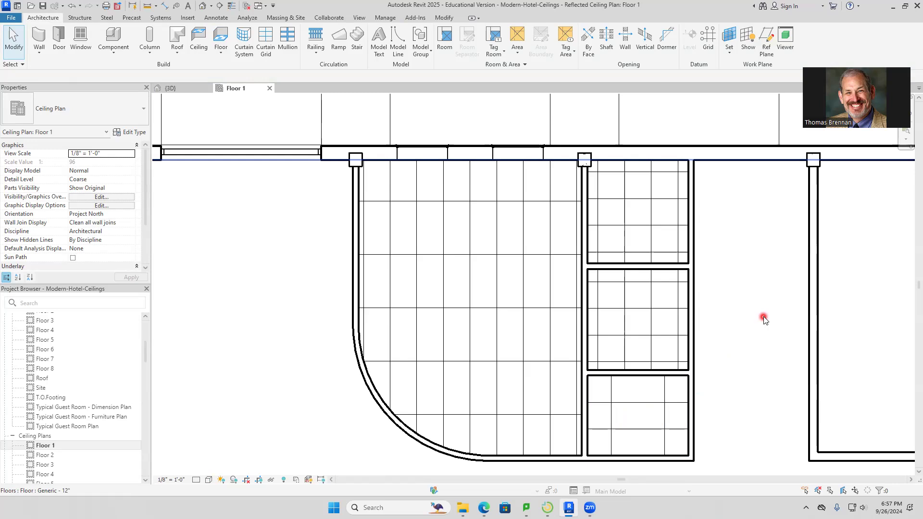
# Step: Start placing a component and look through the component types available in the project
pyautogui.click(115, 50)
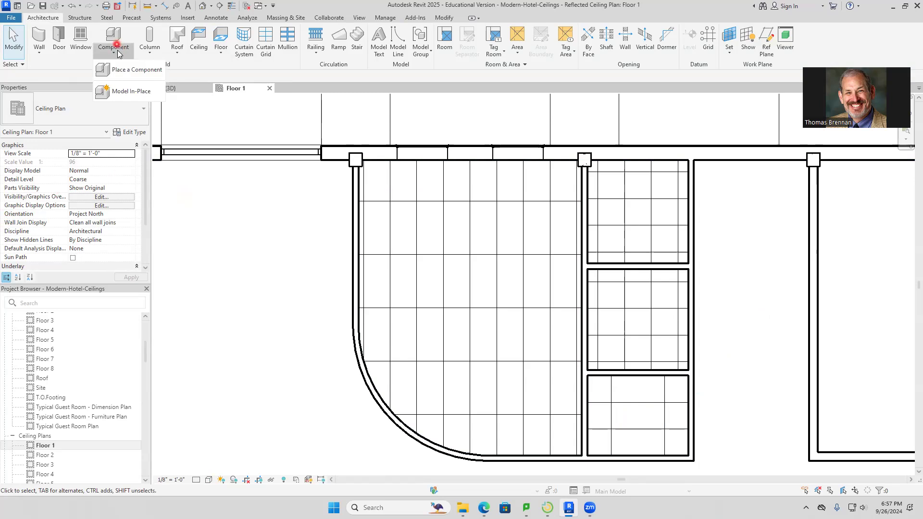
pyautogui.click(126, 71)
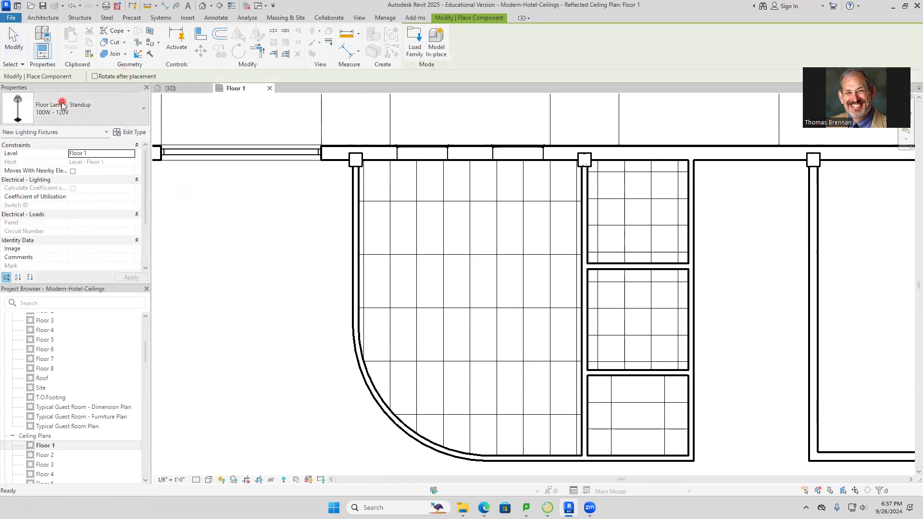
pyautogui.click(145, 110)
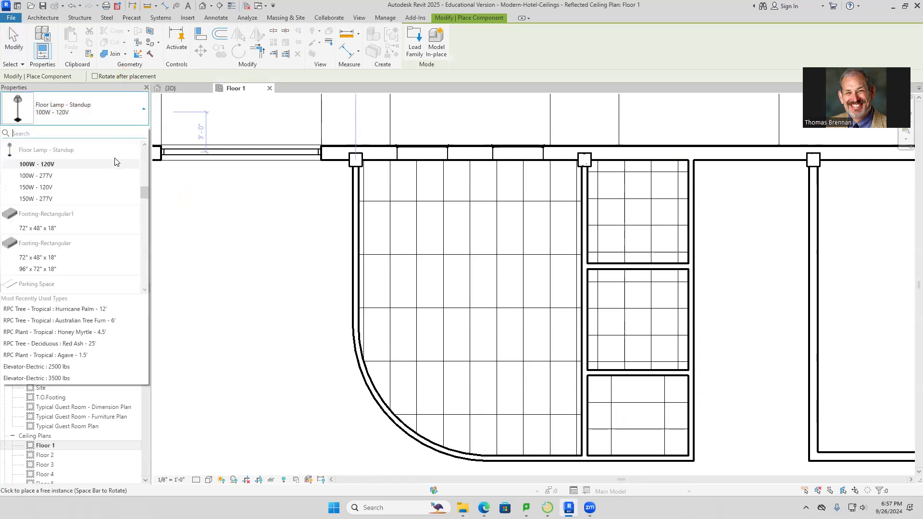
pyautogui.moveTo(144, 194); pyautogui.dragTo(146, 151)
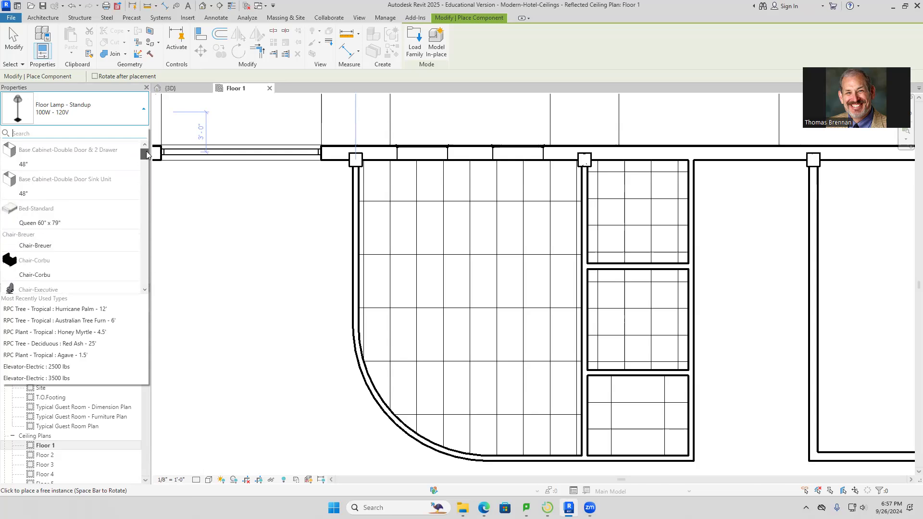
pyautogui.click(190, 238)
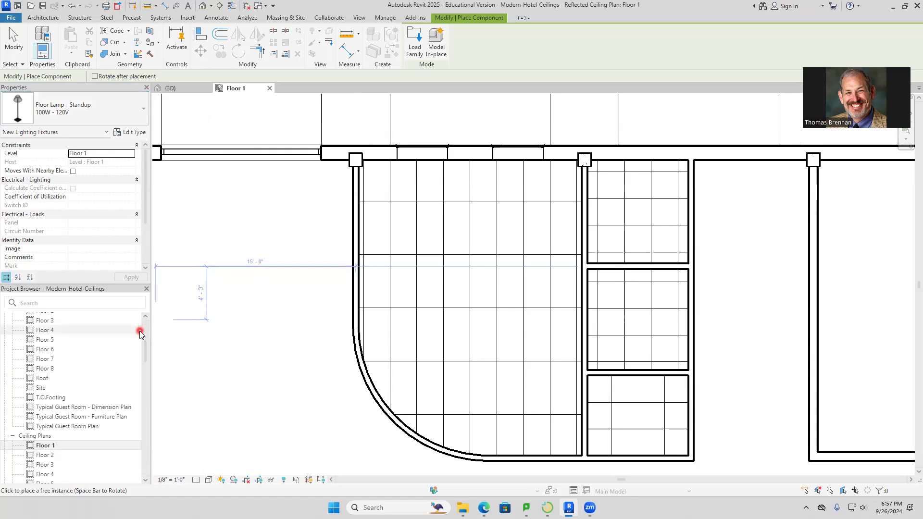
# Step: Leave component placement and examine the Lighting Fixtures families loaded in the project
pyautogui.click(146, 355)
pyautogui.moveTo(147, 355); pyautogui.dragTo(151, 427)
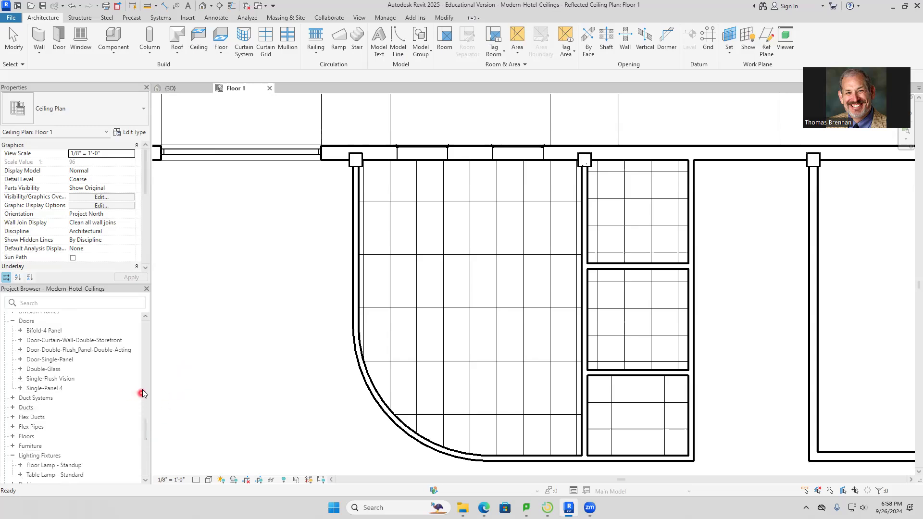
pyautogui.moveTo(147, 431)
pyautogui.mouseDown()
pyautogui.moveTo(151, 466)
pyautogui.moveTo(148, 435)
pyautogui.mouseUp()
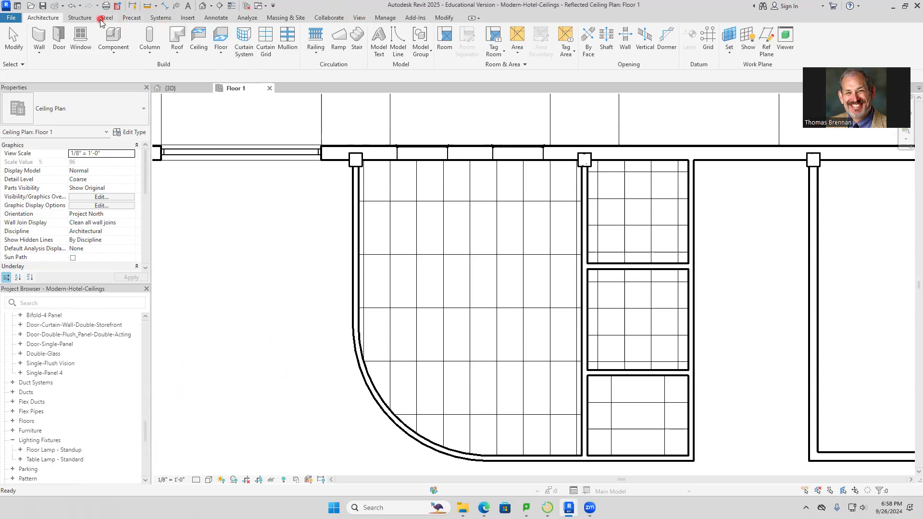
# Step: Try to load a family from the Autodesk library, abandoning the account sign-in and returning to Revit
pyautogui.click(186, 19)
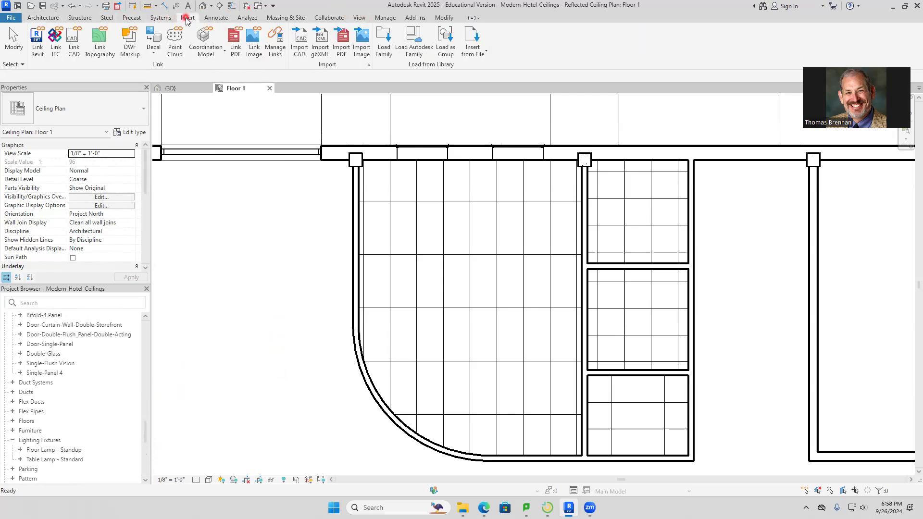
pyautogui.click(414, 41)
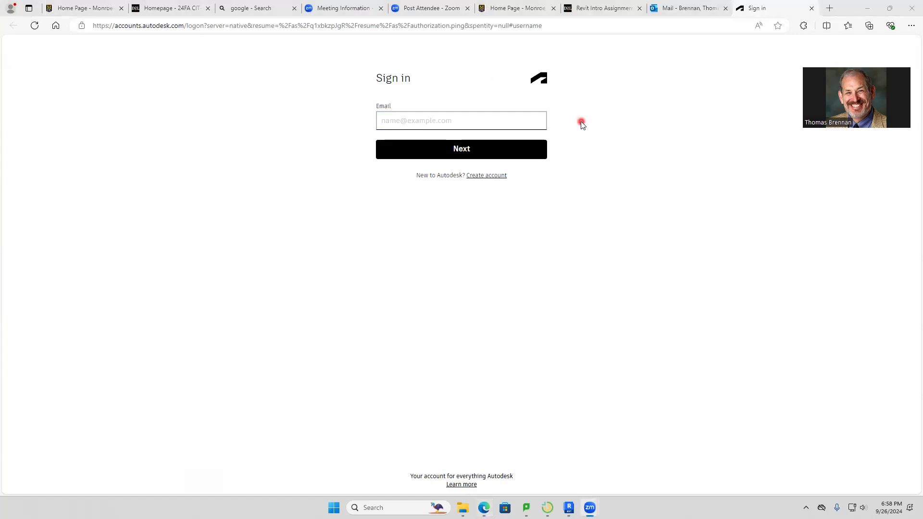
pyautogui.click(812, 9)
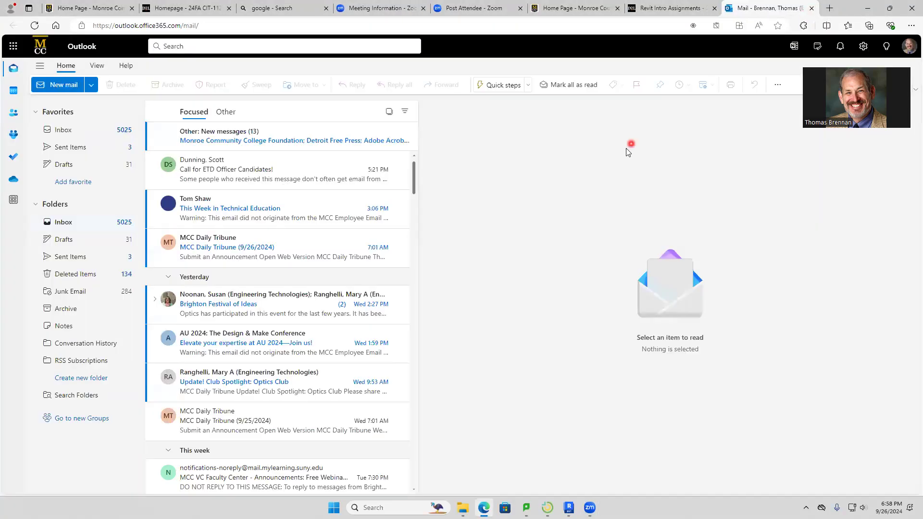
pyautogui.click(569, 507)
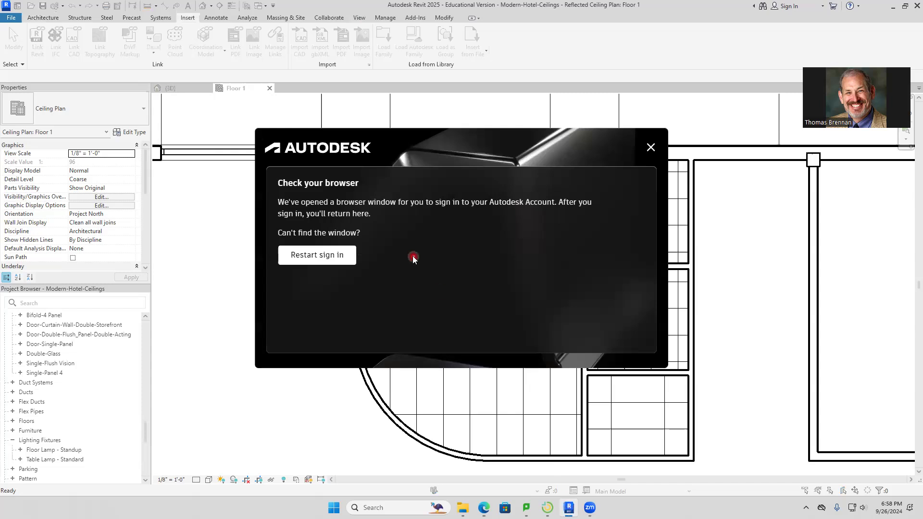
pyautogui.click(649, 146)
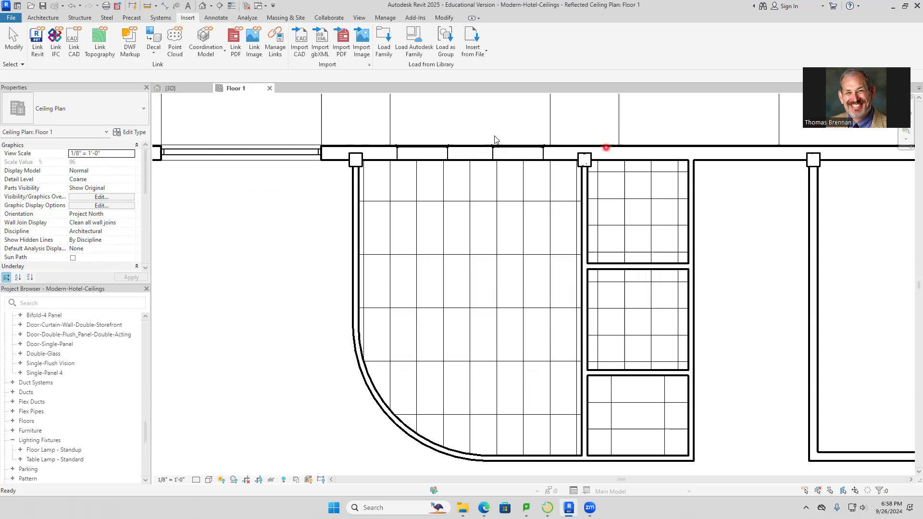
# Step: Look through the local family library folders for loadable content and leave without loading a family
pyautogui.click(383, 44)
pyautogui.click(360, 315)
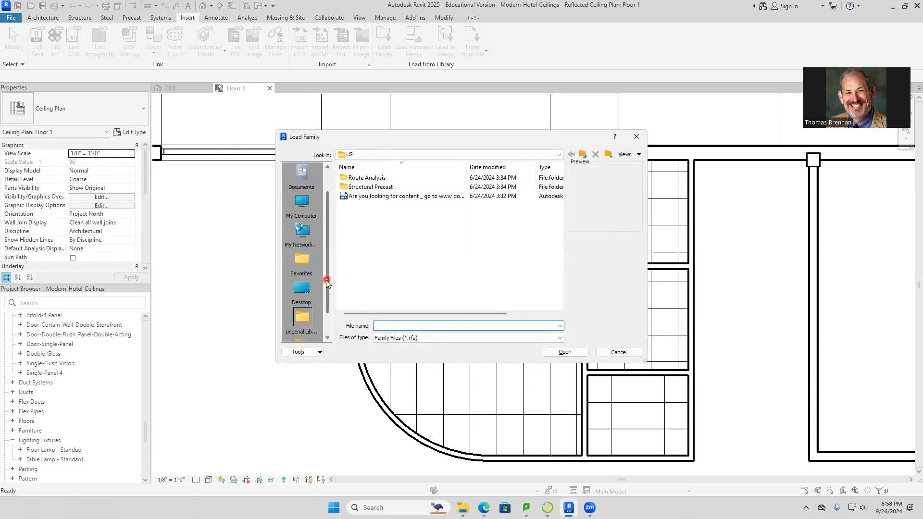
pyautogui.moveTo(327, 280); pyautogui.dragTo(329, 330)
pyautogui.click(328, 333)
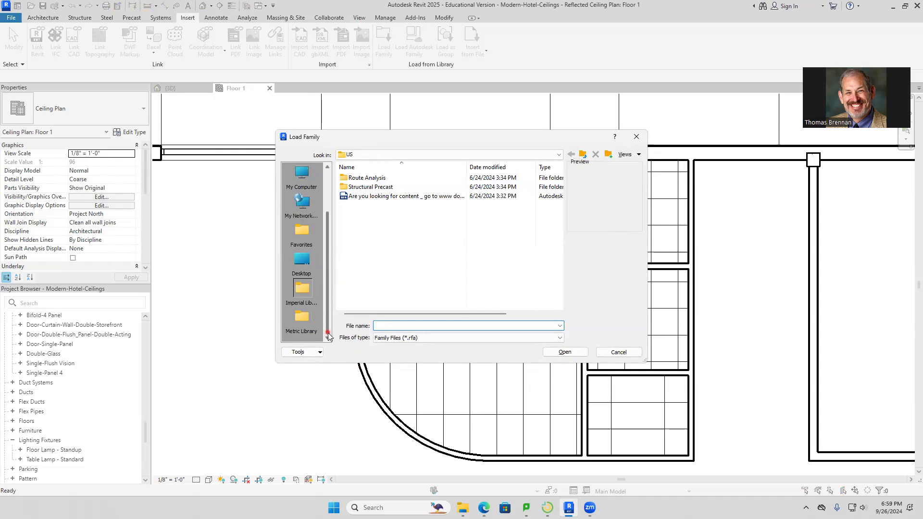
pyautogui.click(635, 137)
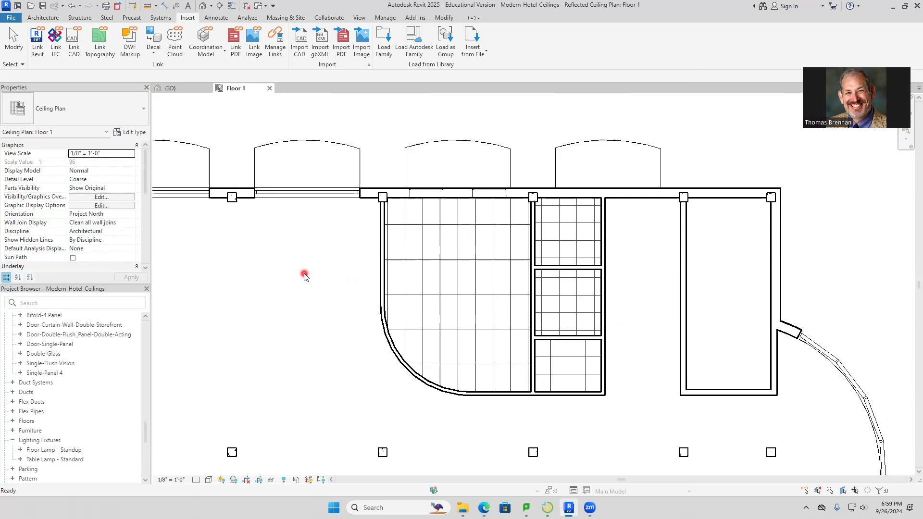
pyautogui.scroll(-2, 303, 276)
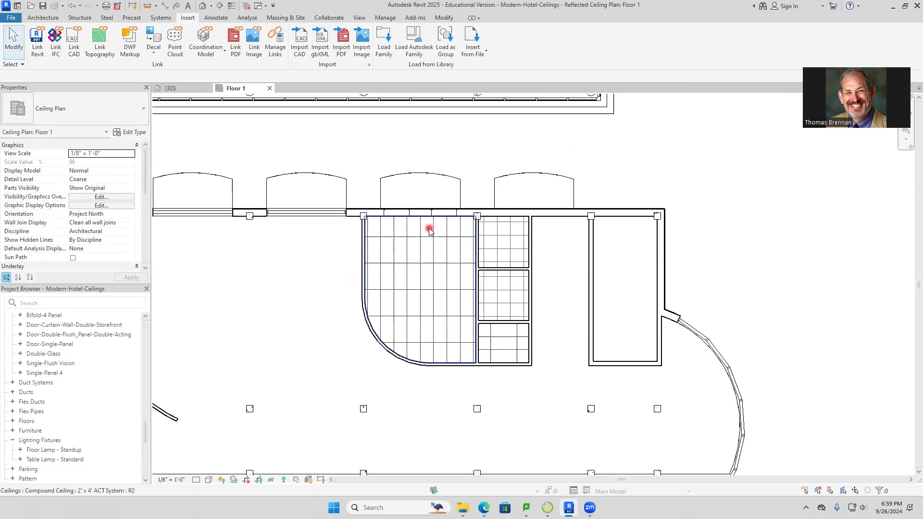
pyautogui.scroll(-2, 388, 256)
pyautogui.scroll(1, 388, 256)
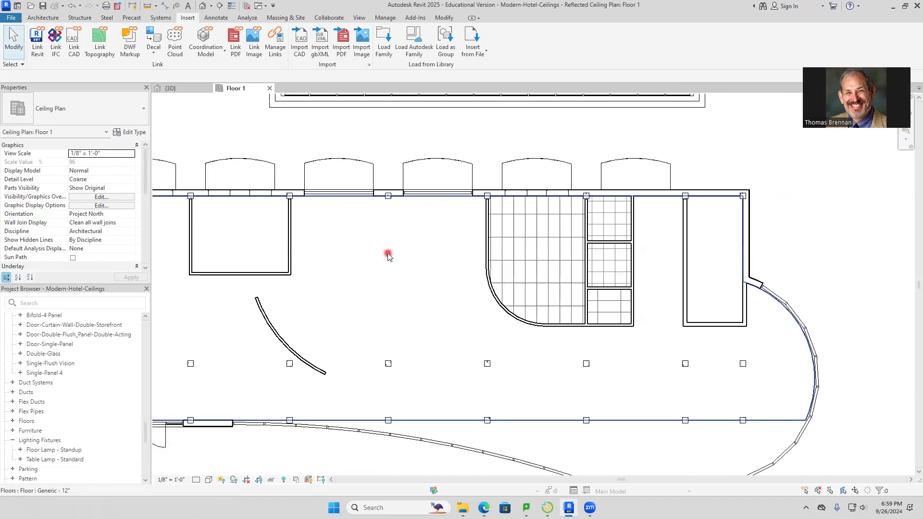
pyautogui.moveTo(388, 254); pyautogui.dragTo(484, 245, button='middle')
pyautogui.scroll(-1, 439, 247)
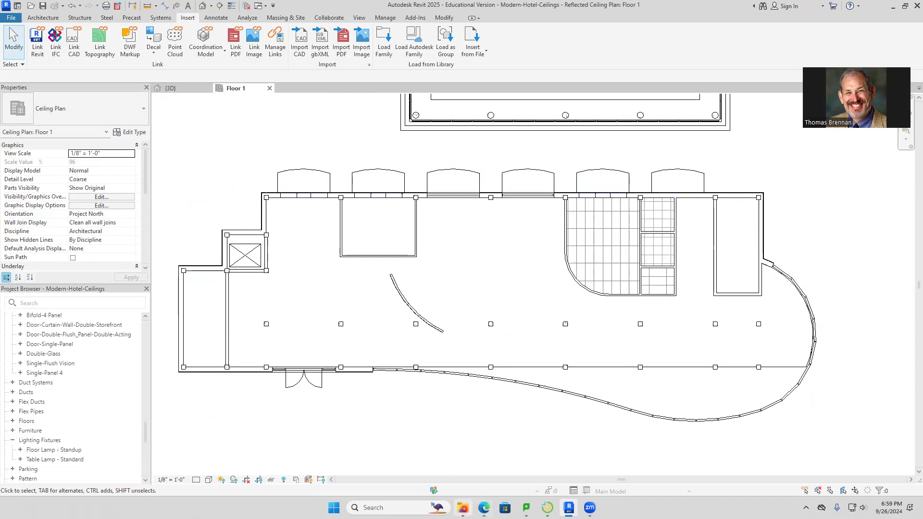
# Step: Switch to the browser and check the required file name format for the Hotel Ceilings assignment on the Revit Intro Assignments page
pyautogui.click(484, 507)
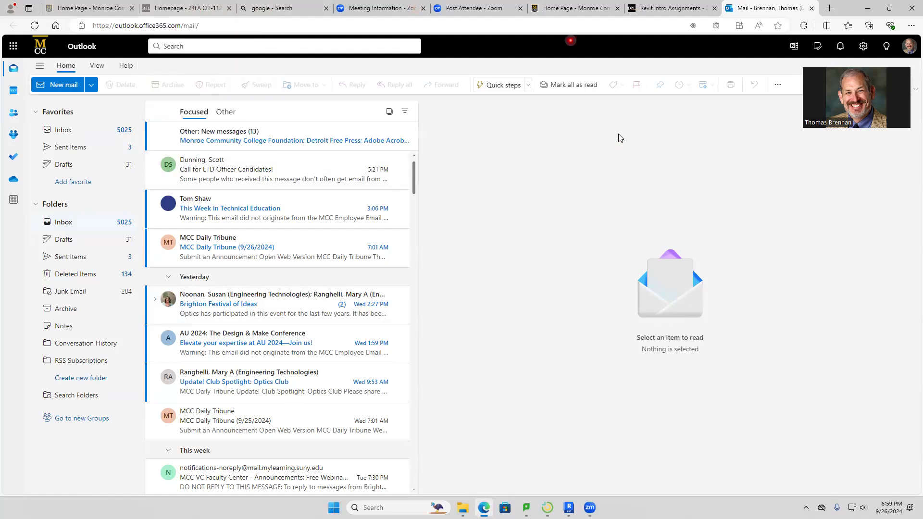
pyautogui.click(655, 8)
pyautogui.scroll(-3, 416, 277)
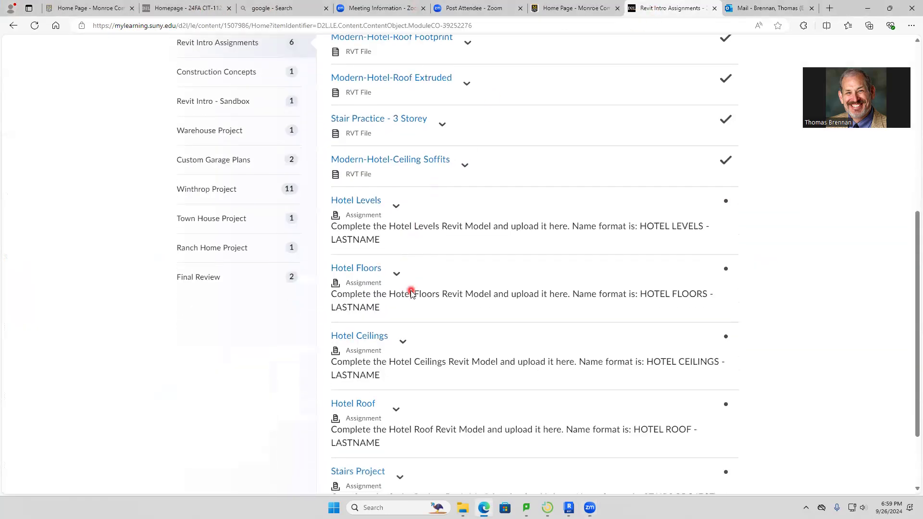
pyautogui.scroll(1, 409, 294)
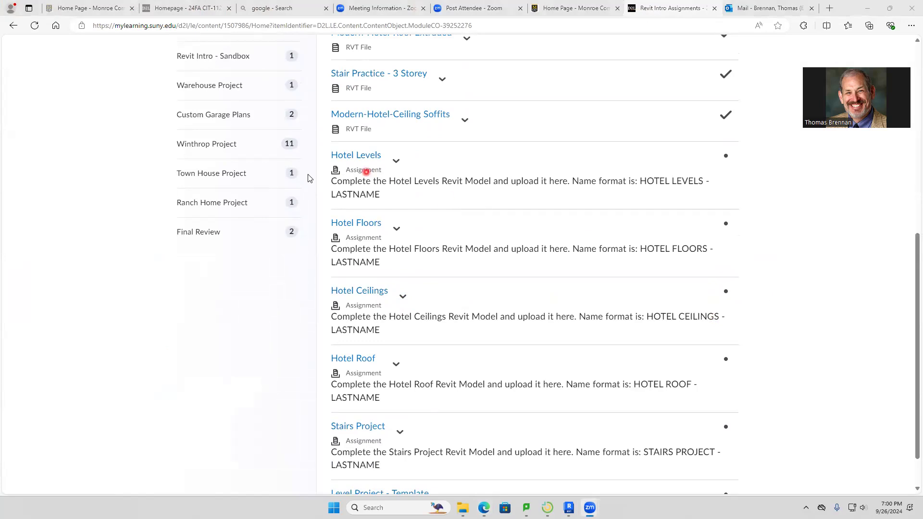
# Step: Switch to Revit, save the project in Downloads as "HOTEL CEILINGS - " followed by the last name, and close it
pyautogui.click(569, 508)
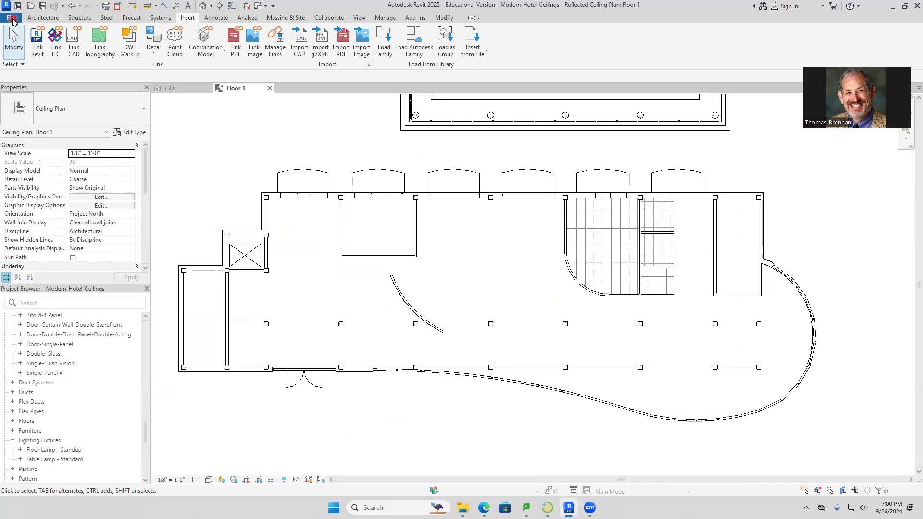
pyautogui.click(12, 19)
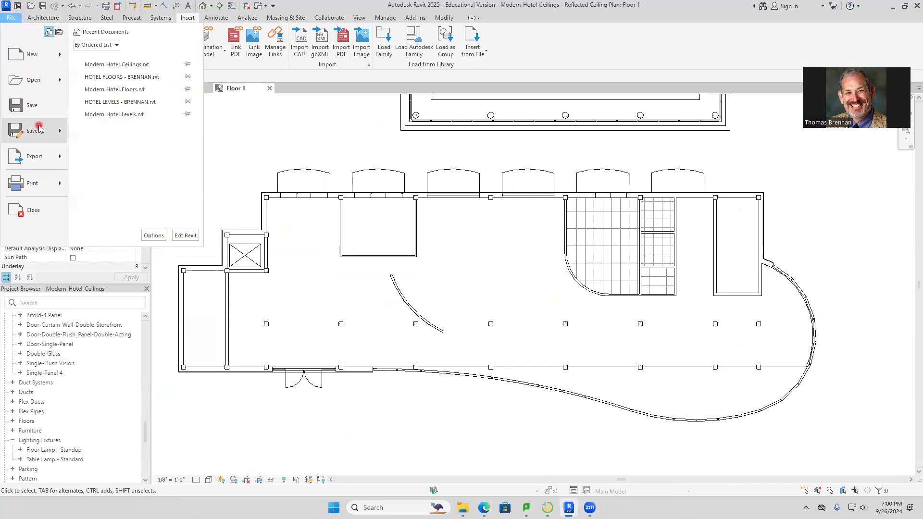
pyautogui.moveTo(38, 128)
pyautogui.click(126, 110)
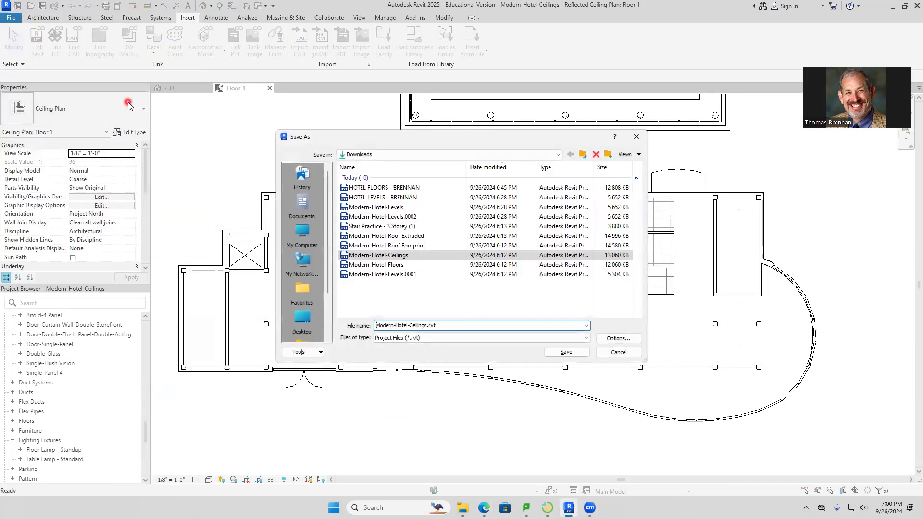
pyautogui.moveTo(457, 325); pyautogui.dragTo(290, 325)
pyautogui.write('HOTEL')
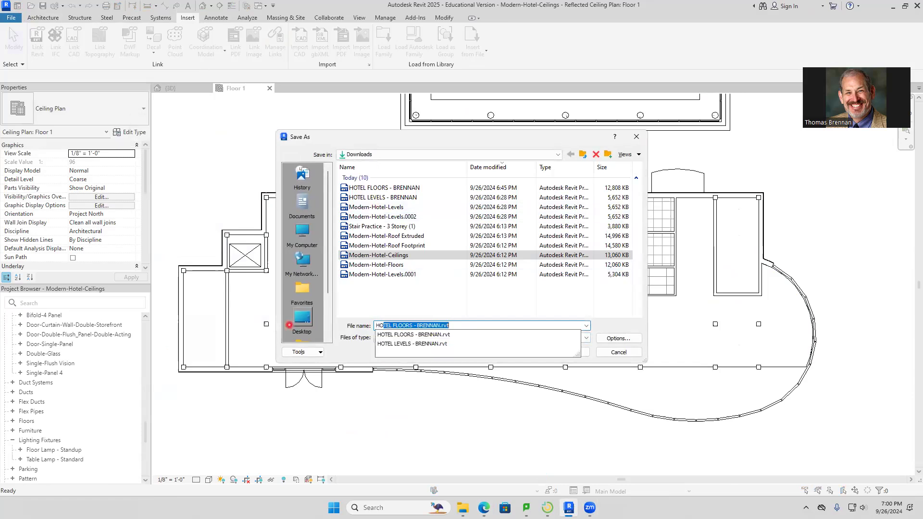
pyautogui.write(' CELIN')
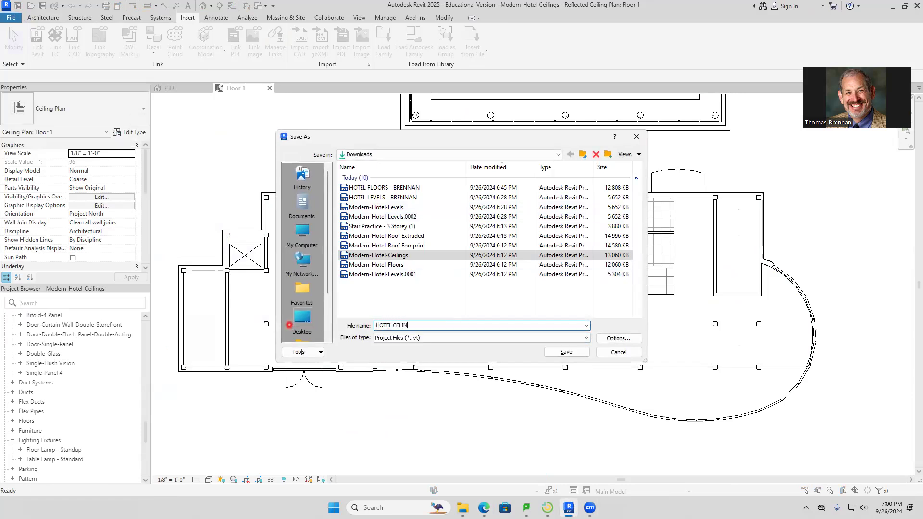
pyautogui.write('ILINGS')
pyautogui.press('BackSpace')
pyautogui.write('- BRENNAN')
pyautogui.press('Return')
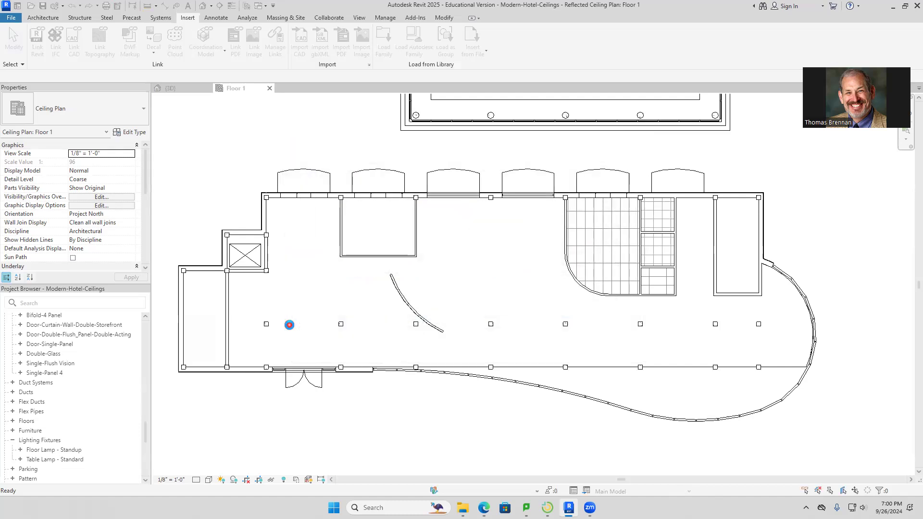
pyautogui.click(11, 18)
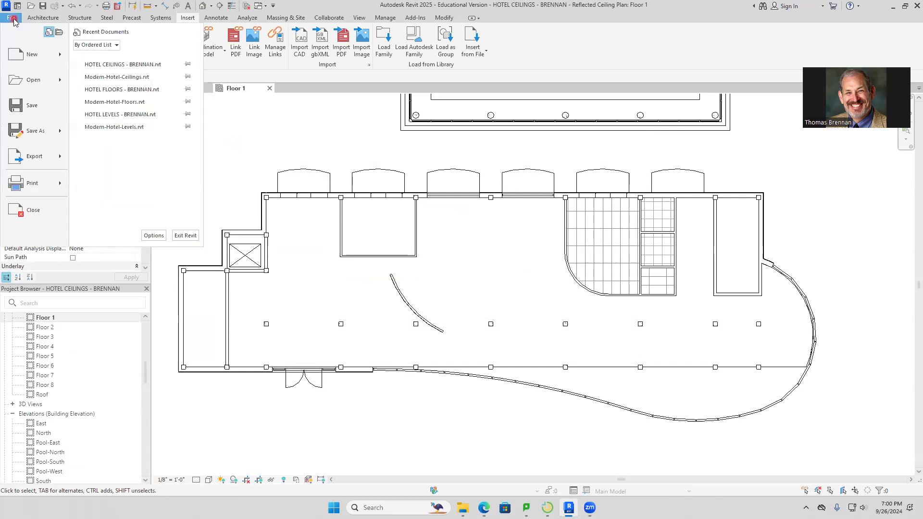
pyautogui.click(34, 211)
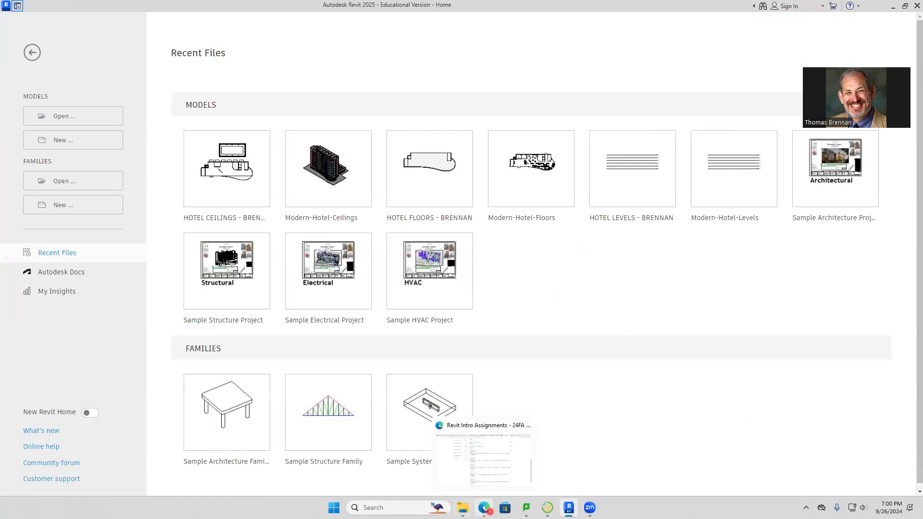
# Step: Switch to the browser and review the remaining hotel assignments, including the Hotel Roof entry
pyautogui.click(485, 509)
pyautogui.scroll(1, 511, 346)
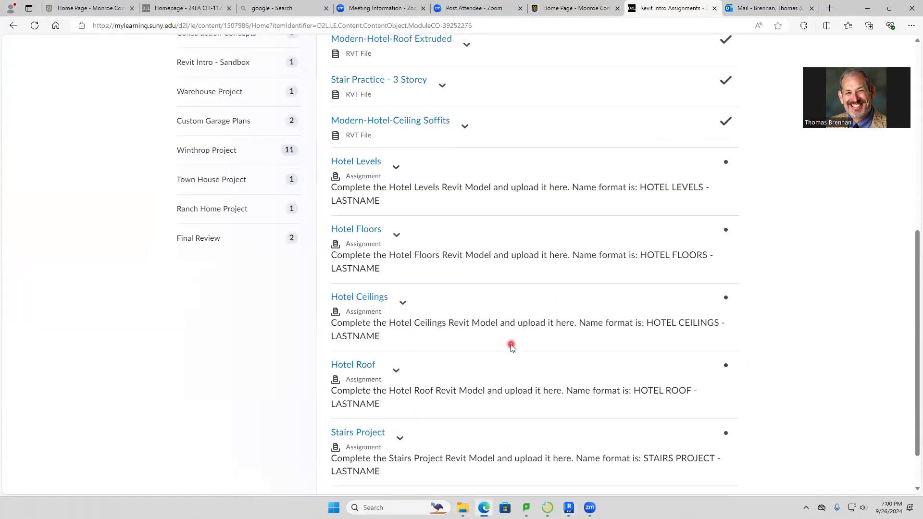
pyautogui.scroll(2, 511, 347)
pyautogui.scroll(-1, 493, 314)
pyautogui.scroll(-2, 490, 315)
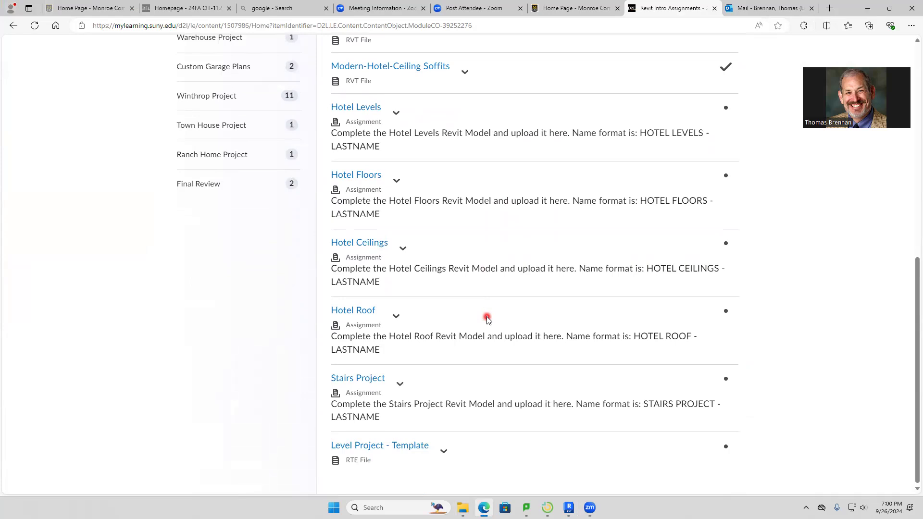
# Step: Switch to Revit and open Modern-Hotel-Roof Footprint from Downloads, accepting the upgrade warnings and ignoring the unresolved reference
pyautogui.hotkey('alt', 'Tab')
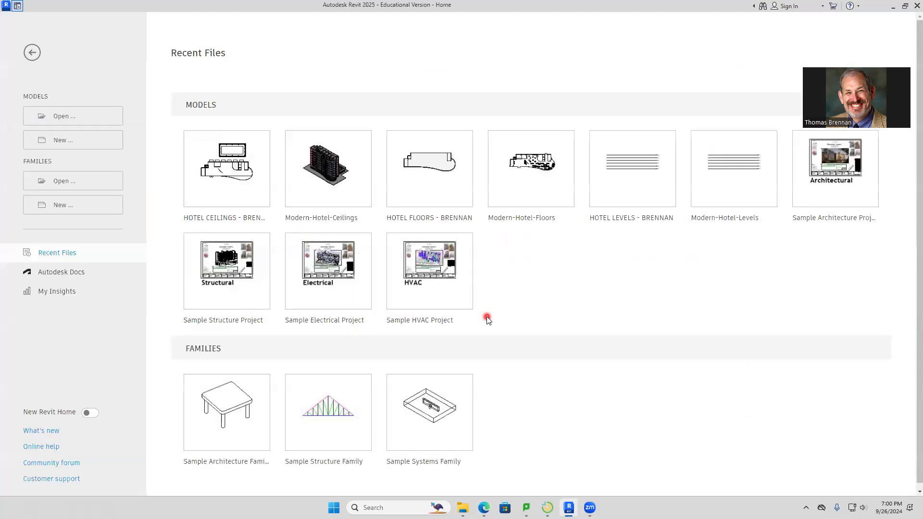
pyautogui.click(86, 119)
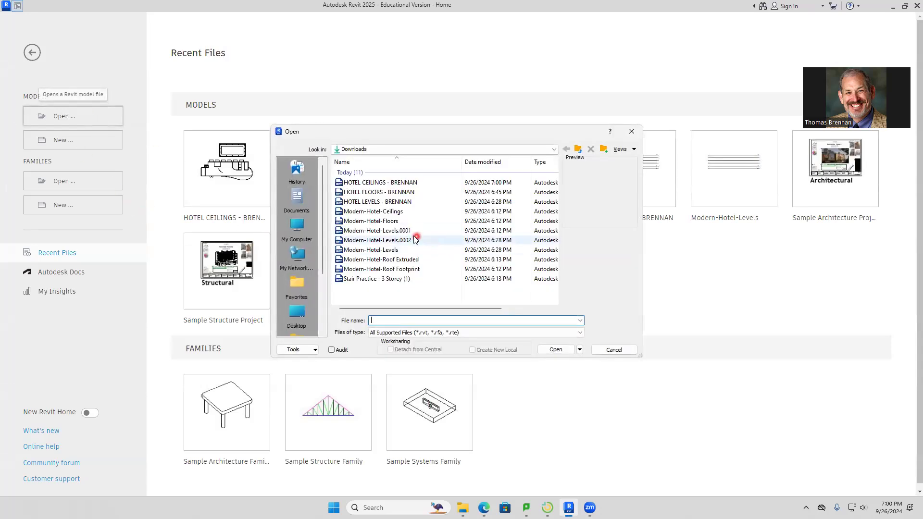
pyautogui.click(390, 271)
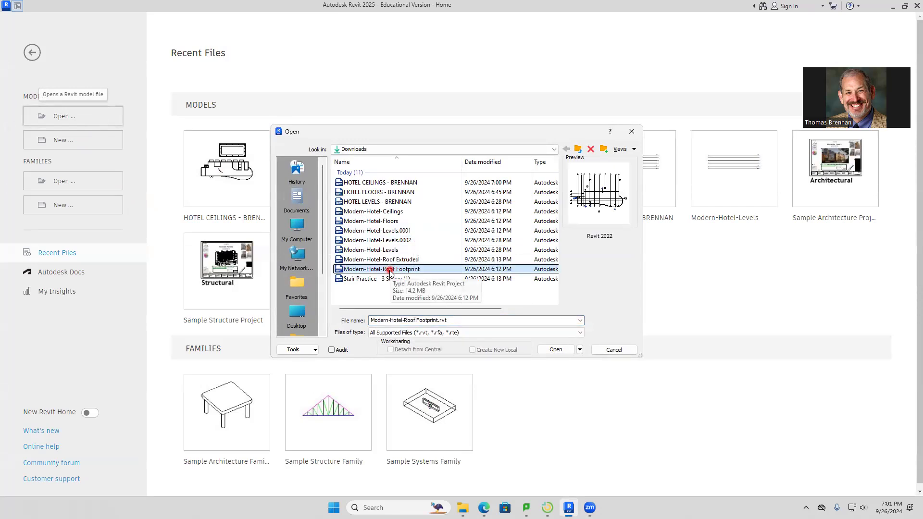
pyautogui.doubleClick(390, 271)
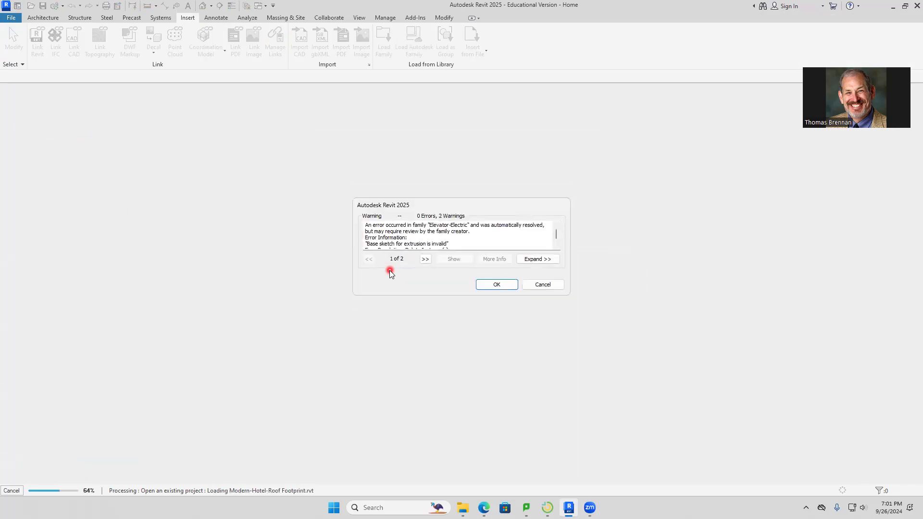
pyautogui.click(505, 288)
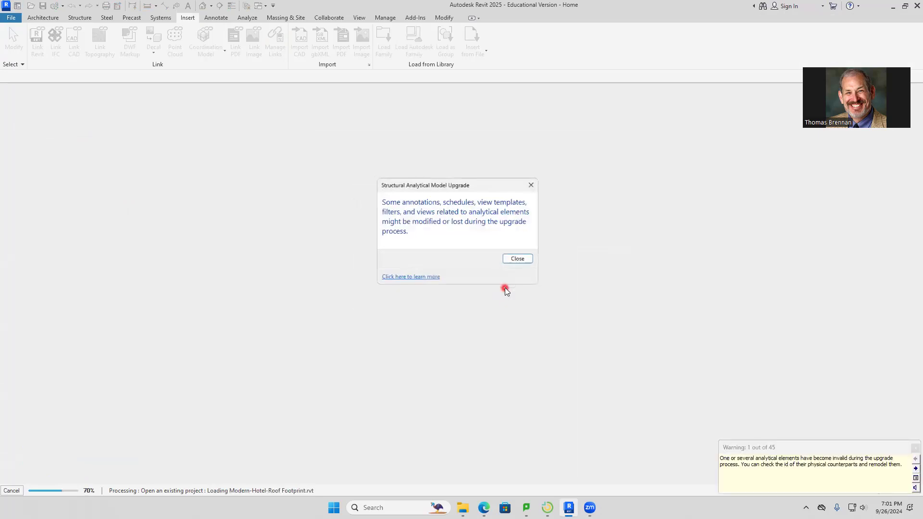
pyautogui.click(524, 263)
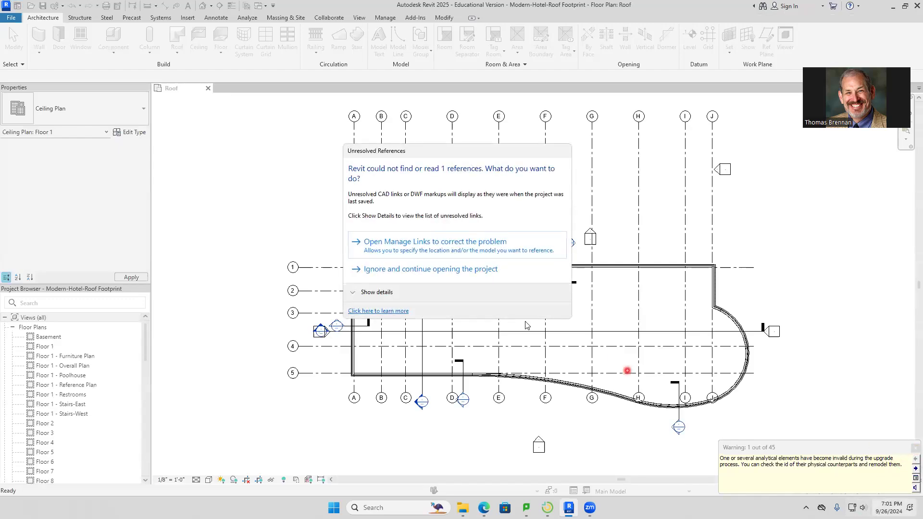
pyautogui.click(434, 277)
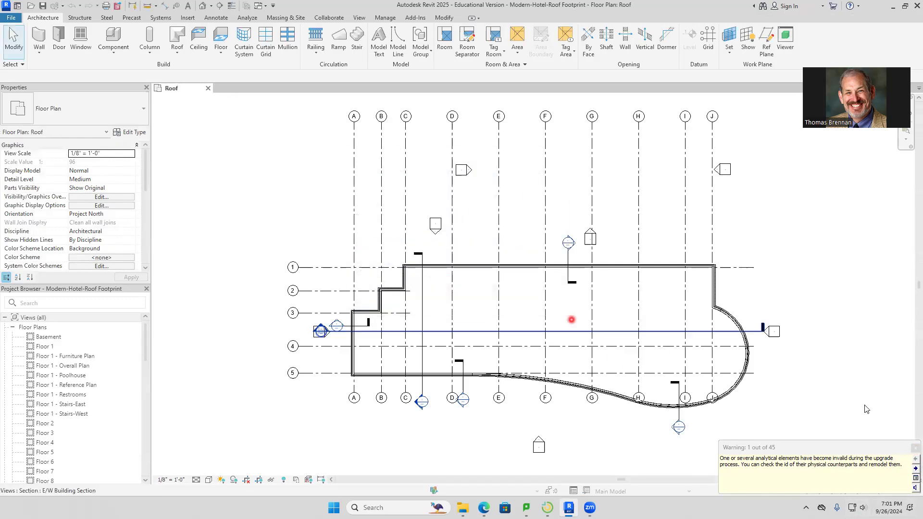
pyautogui.click(914, 449)
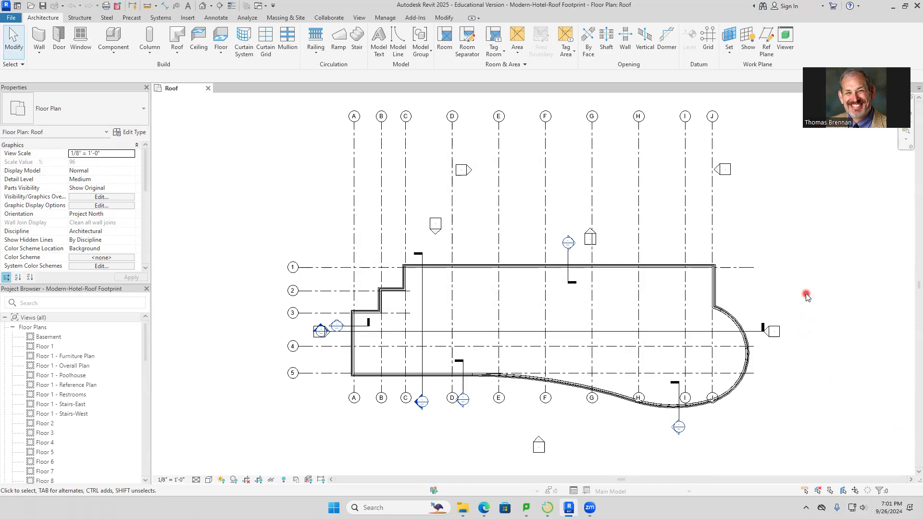
# Step: Hide the grid, elevation marker and section categories in the Roof floor plan
pyautogui.click(714, 220)
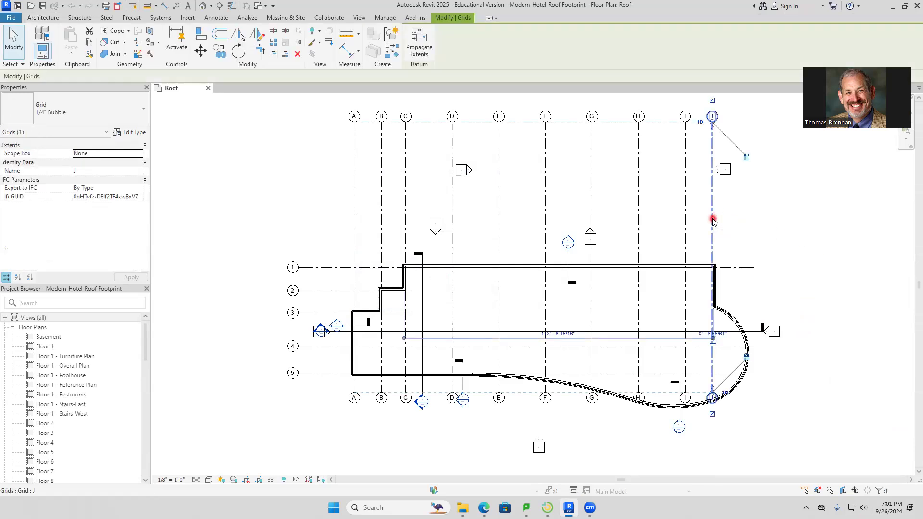
pyautogui.press('v')
pyautogui.press('h')
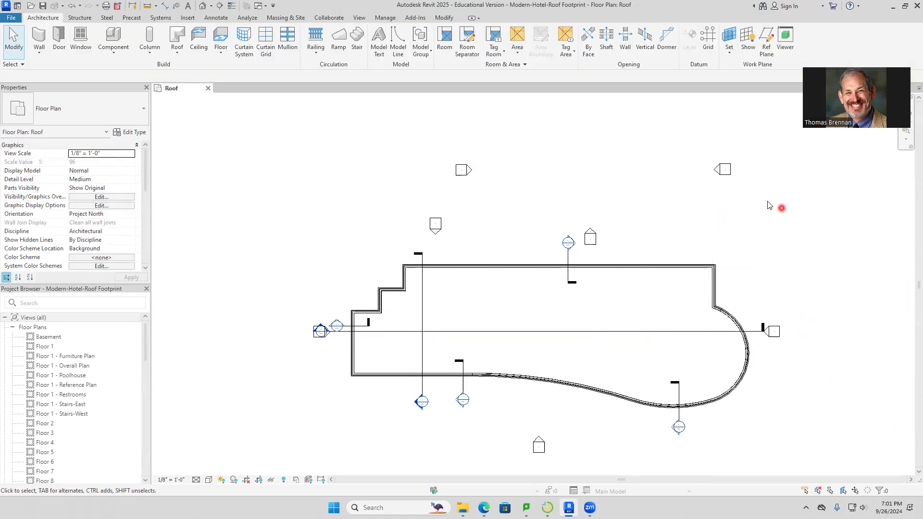
pyautogui.click(725, 171)
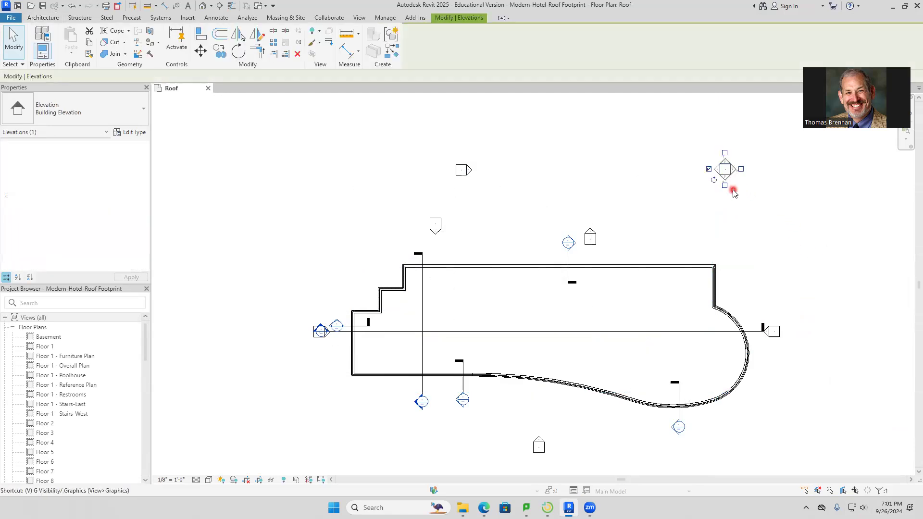
pyautogui.press('v')
pyautogui.press('h')
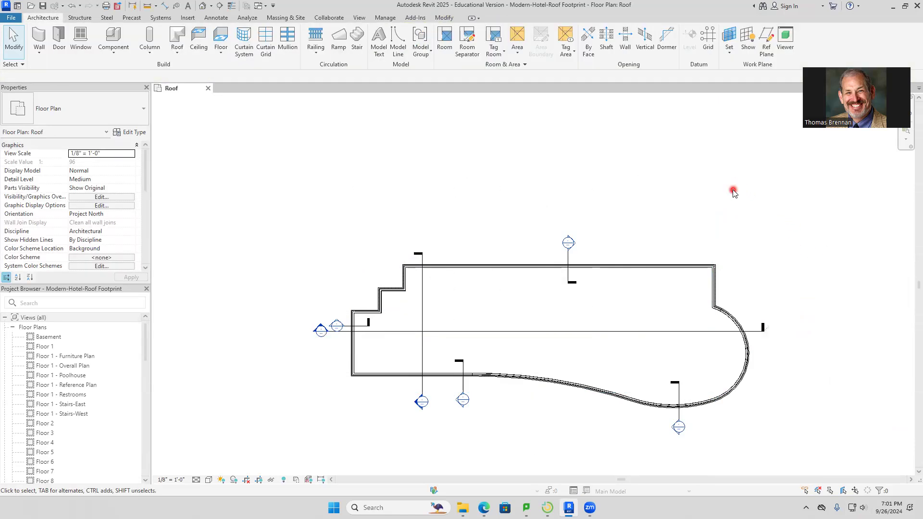
pyautogui.click(569, 277)
pyautogui.press('v')
pyautogui.press('h')
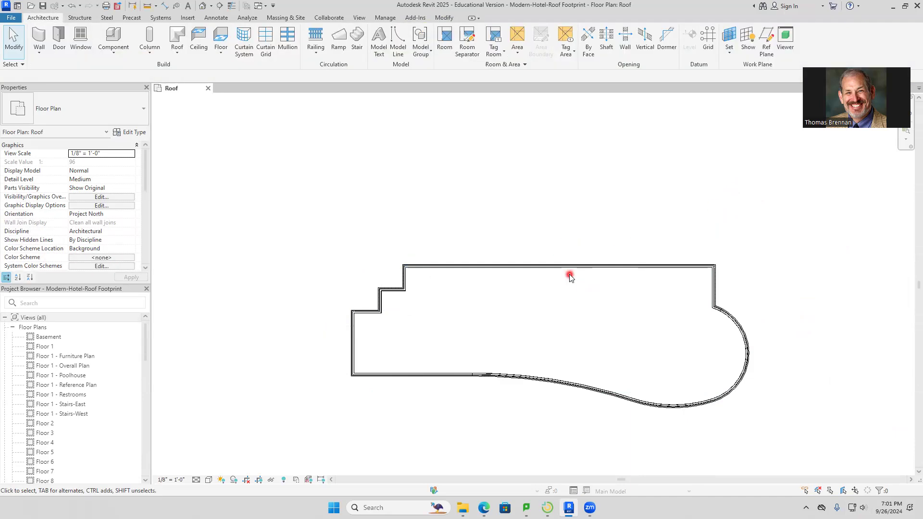
# Step: Open the default 3D view, tile it beside the Roof plan, and fit the model in both views
pyautogui.scroll(2, 582, 320)
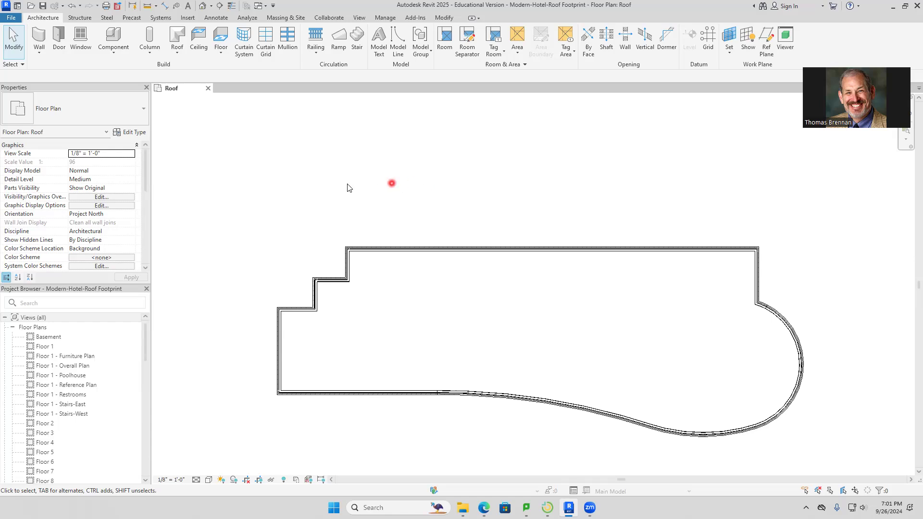
pyautogui.click(204, 7)
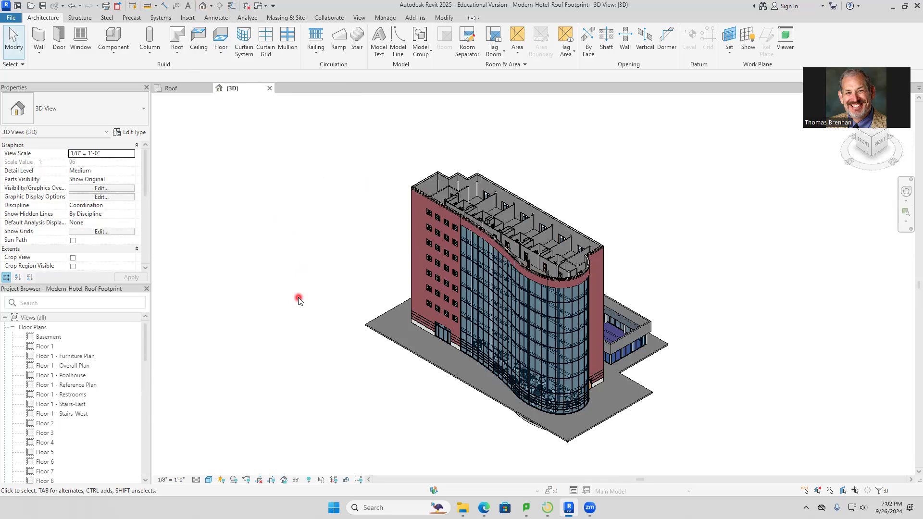
pyautogui.press('w')
pyautogui.press('t')
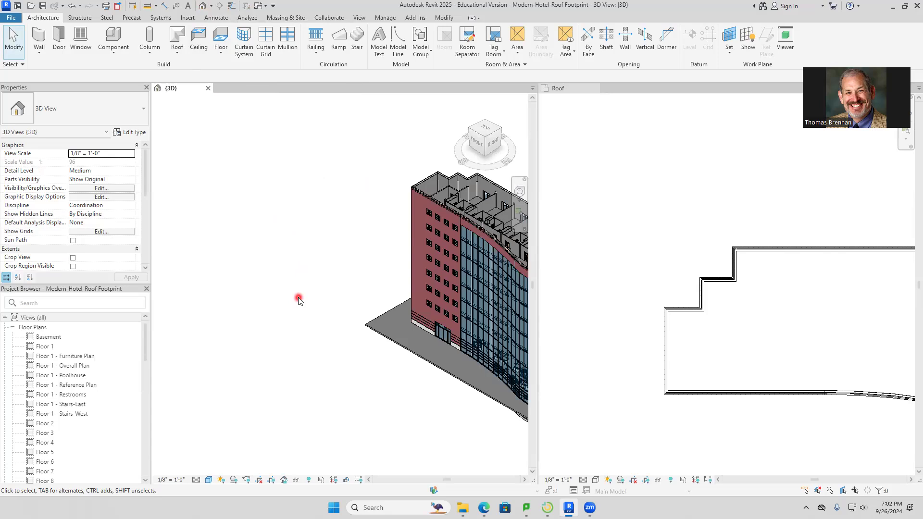
pyautogui.press('z')
pyautogui.press('a')
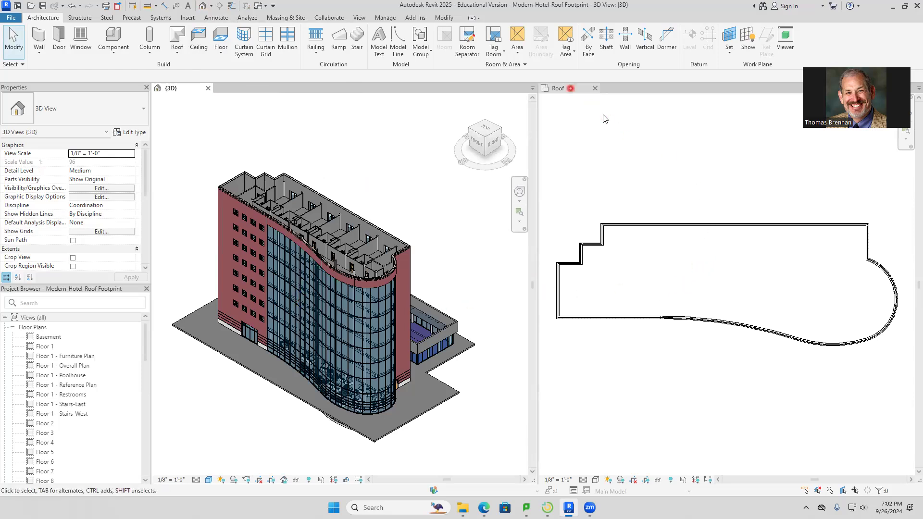
# Step: Start a Generic - 12" roof by footprint on the Roof plan, picking the north exterior wall as a slope-defining boundary with 0' overhang
pyautogui.click(568, 89)
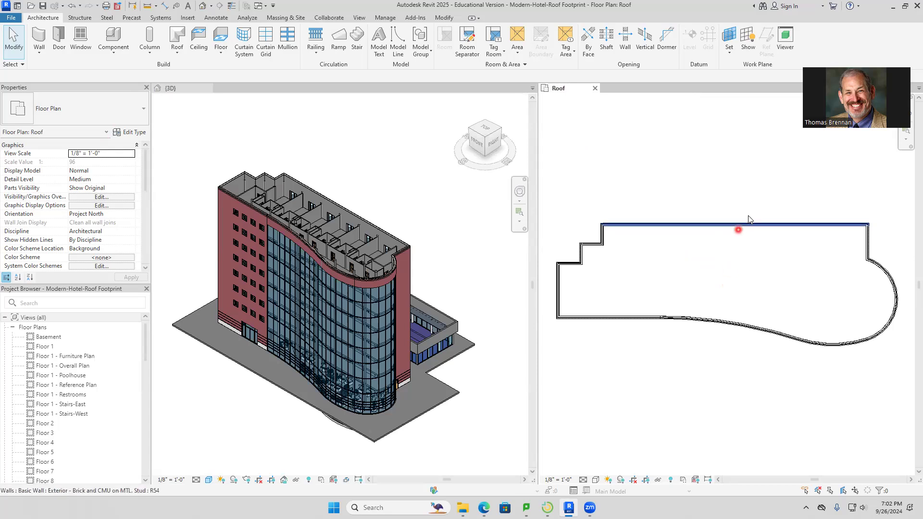
pyautogui.click(177, 52)
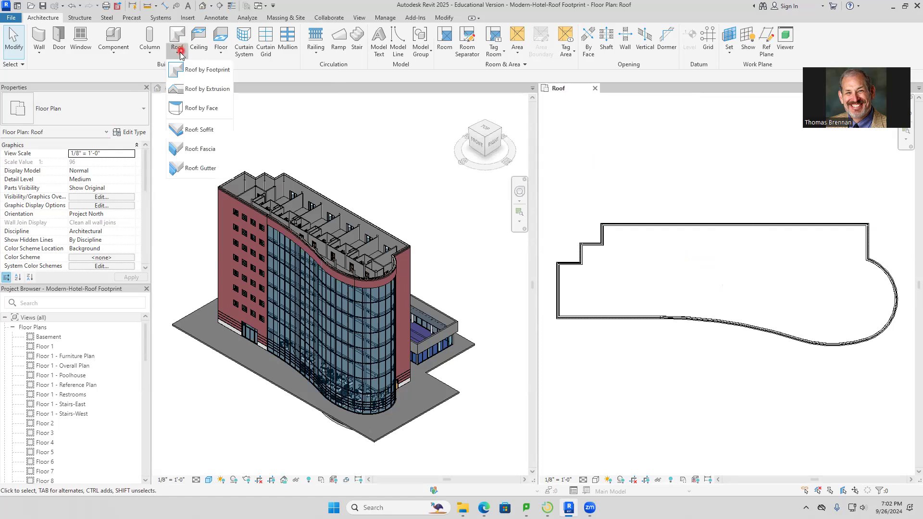
pyautogui.click(194, 72)
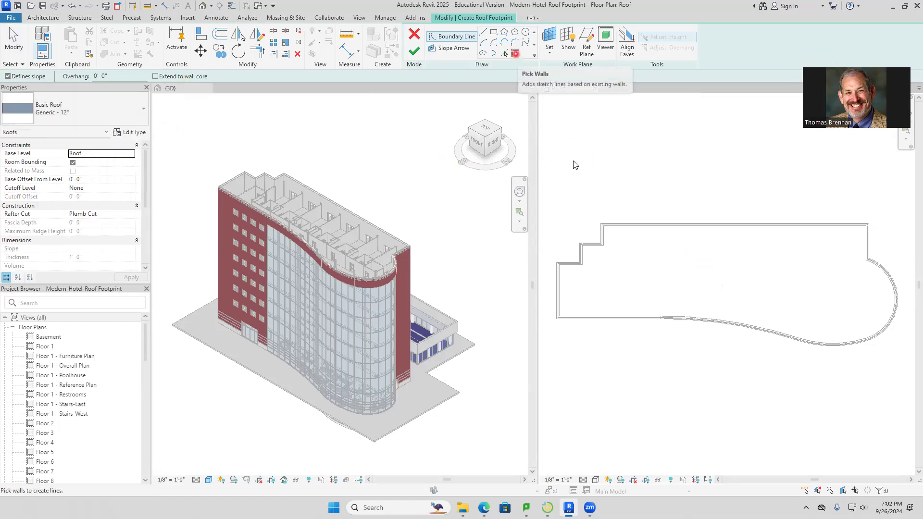
pyautogui.click(677, 228)
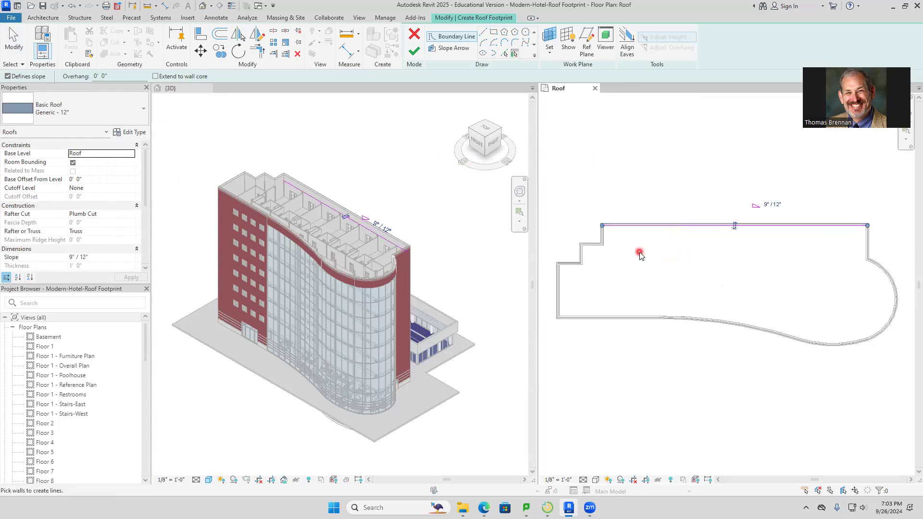
# Step: Undo the sloped roof boundary line and leave the roof footprint sketch
pyautogui.scroll(3, 623, 249)
pyautogui.scroll(-2, 621, 252)
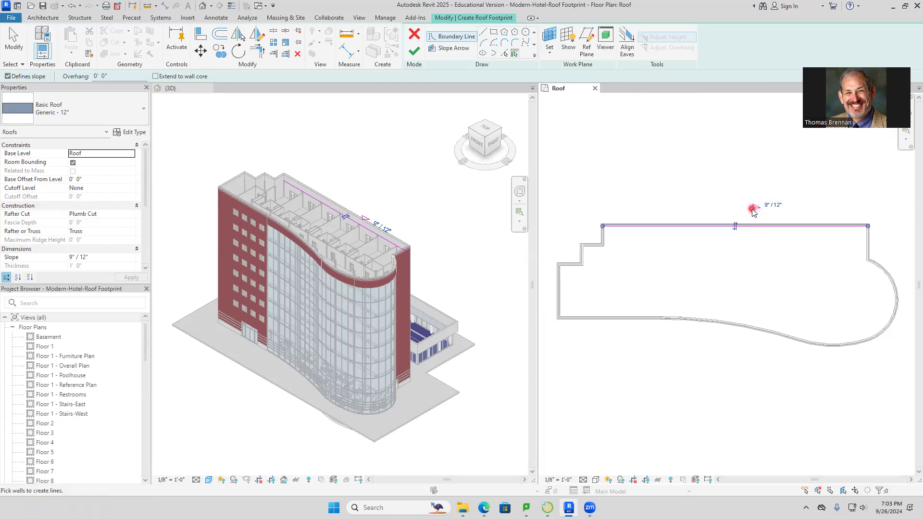
pyautogui.click(726, 200)
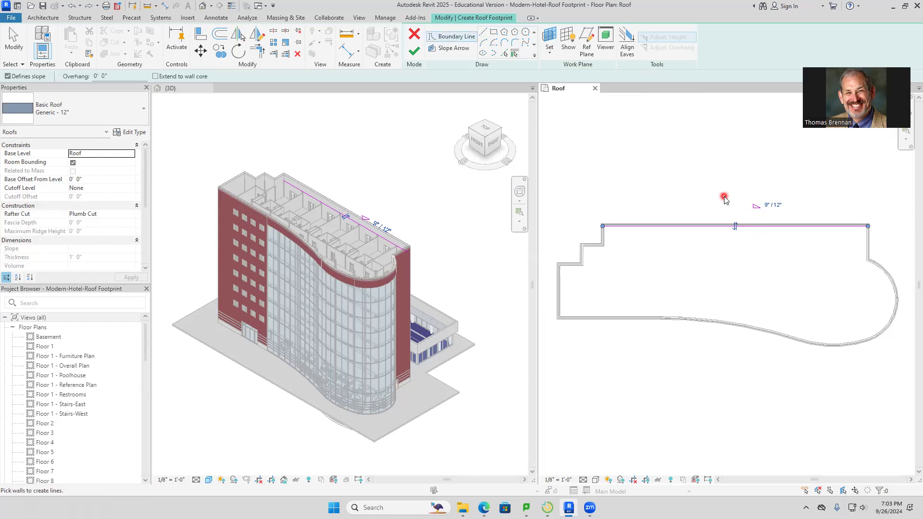
pyautogui.click(71, 5)
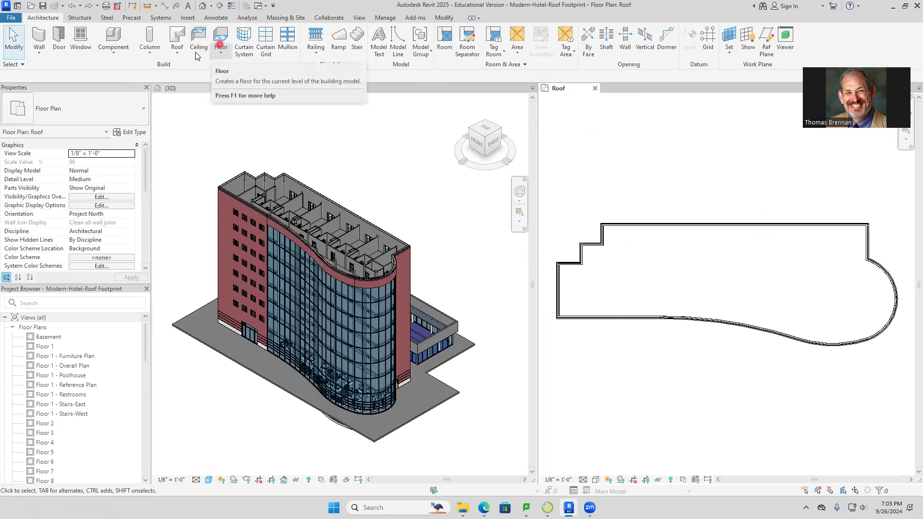
pyautogui.click(221, 51)
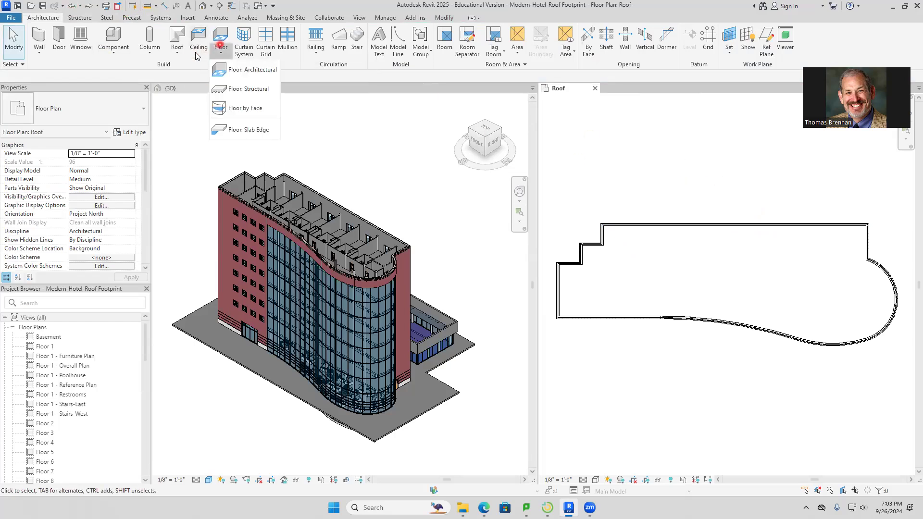
pyautogui.click(228, 72)
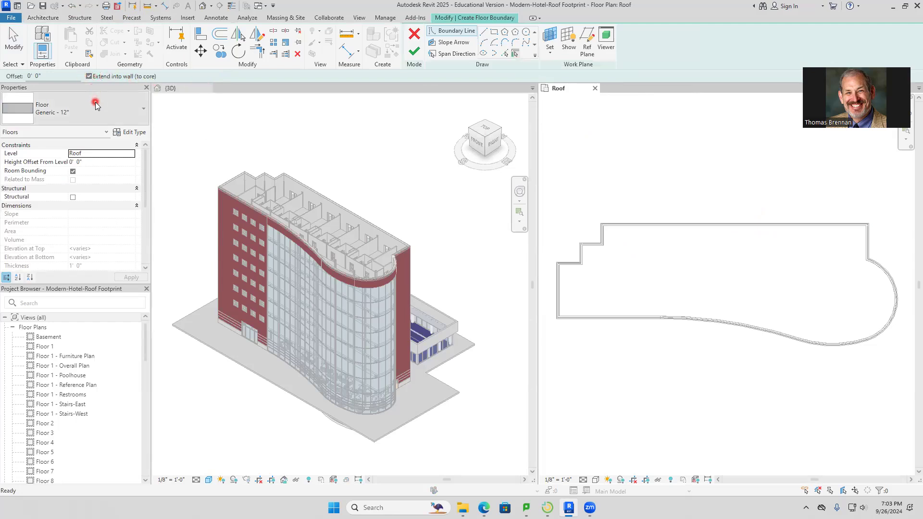
pyautogui.press('Escape')
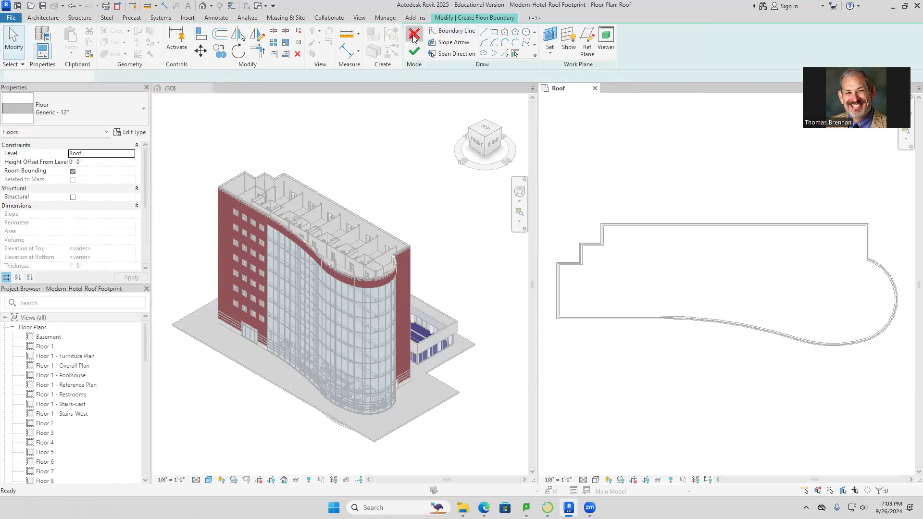
pyautogui.click(414, 37)
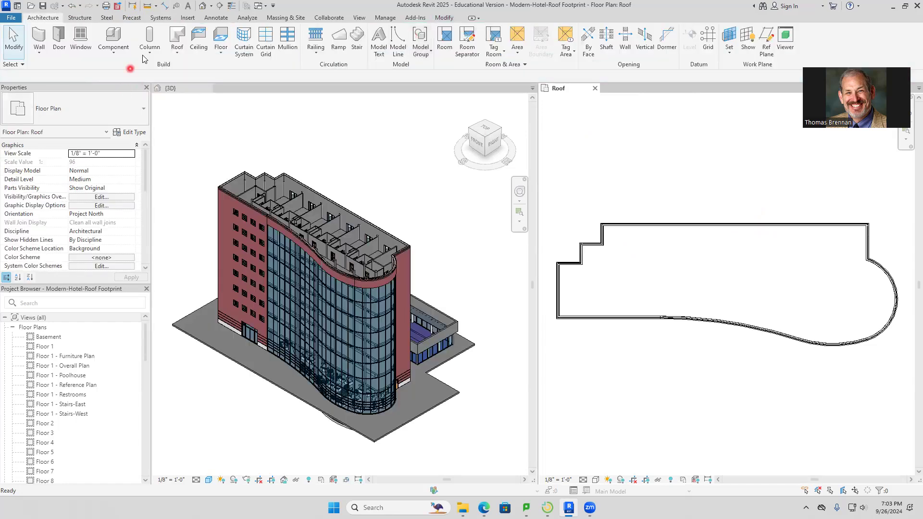
# Step: Start a roof by footprint with Defines slope off and pick the long north wall and the stepped northwest walls as boundary
pyautogui.click(177, 56)
pyautogui.click(195, 70)
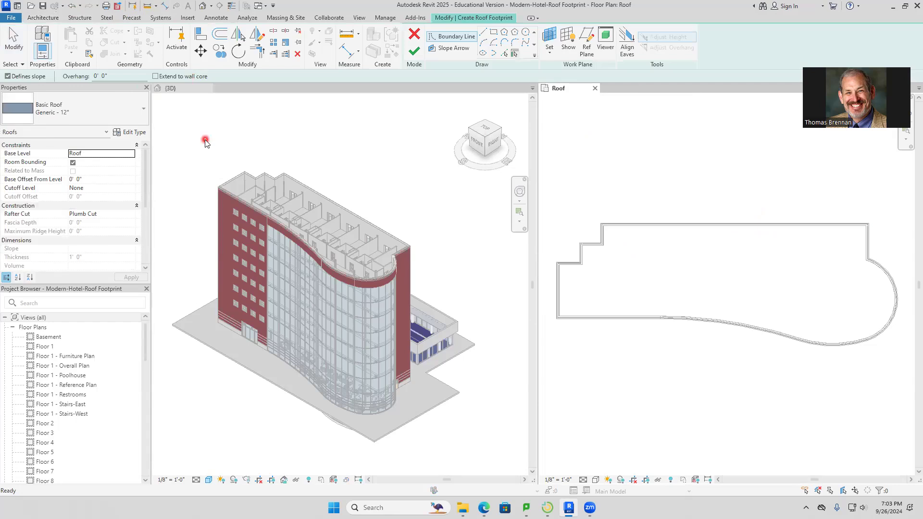
pyautogui.click(7, 76)
pyautogui.click(601, 274)
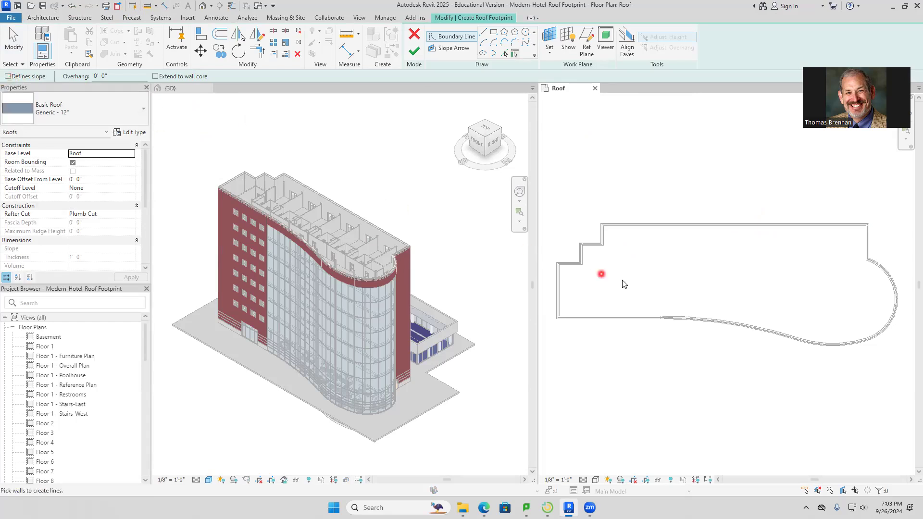
pyautogui.click(700, 230)
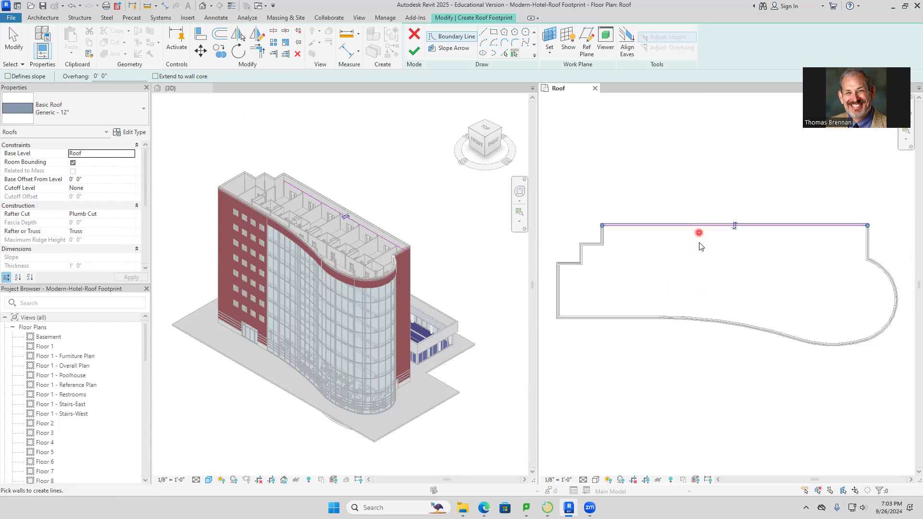
pyautogui.click(608, 235)
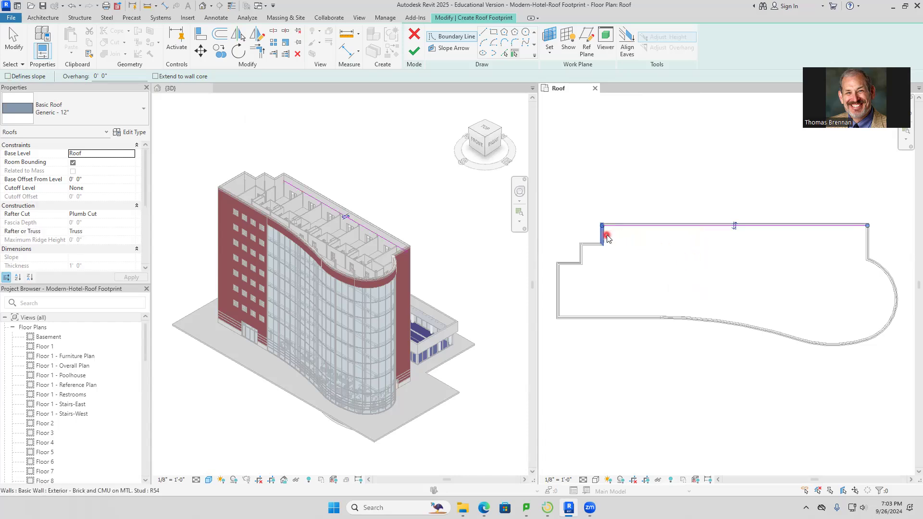
pyautogui.click(586, 255)
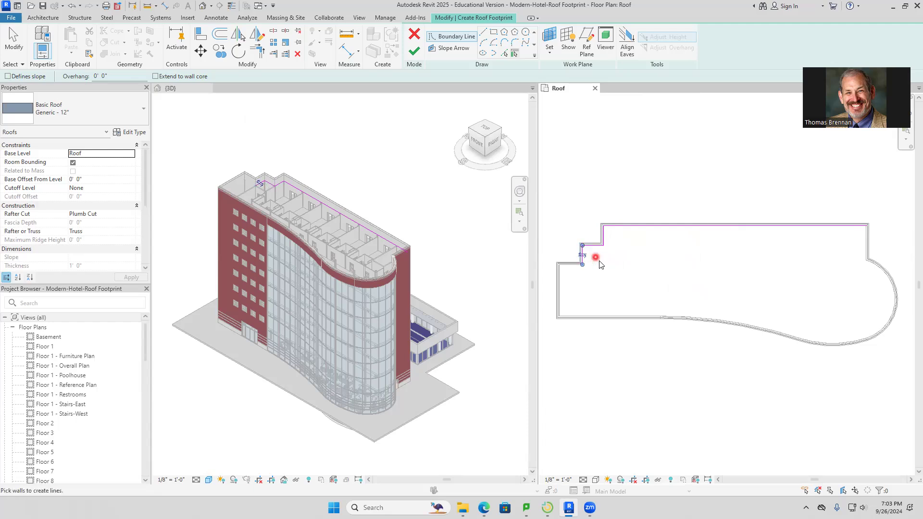
pyautogui.click(575, 263)
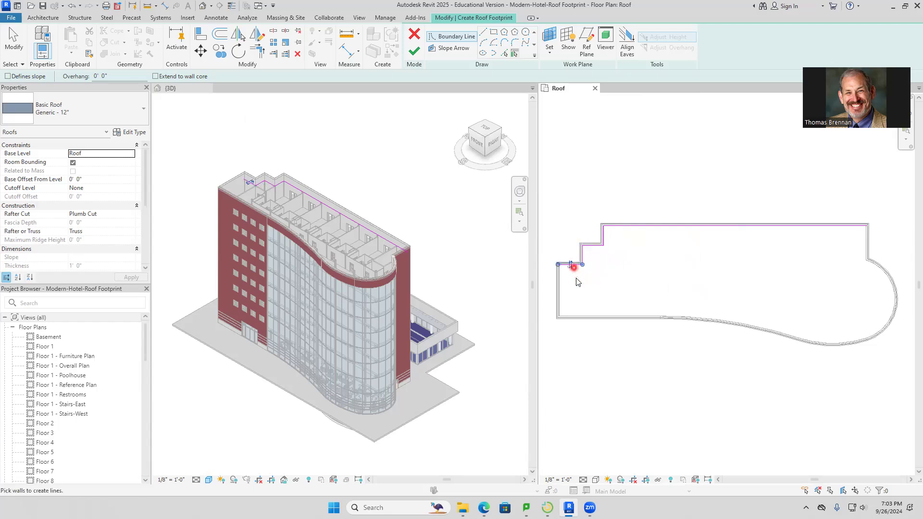
# Step: Continue the roof boundary by picking the west wall, the straight and curved south walls, the rounded end and the short east wall
pyautogui.click(560, 302)
pyautogui.click(585, 315)
pyautogui.click(697, 319)
pyautogui.click(863, 340)
pyautogui.click(871, 331)
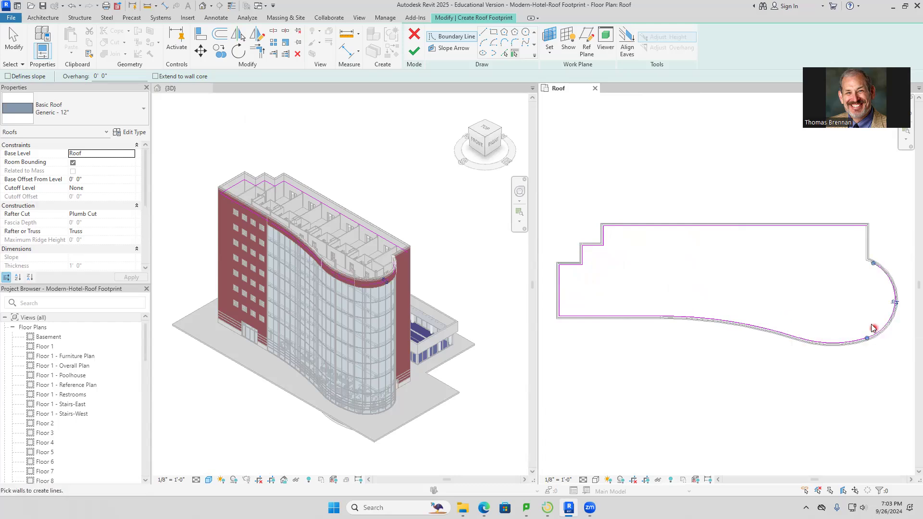
pyautogui.click(865, 259)
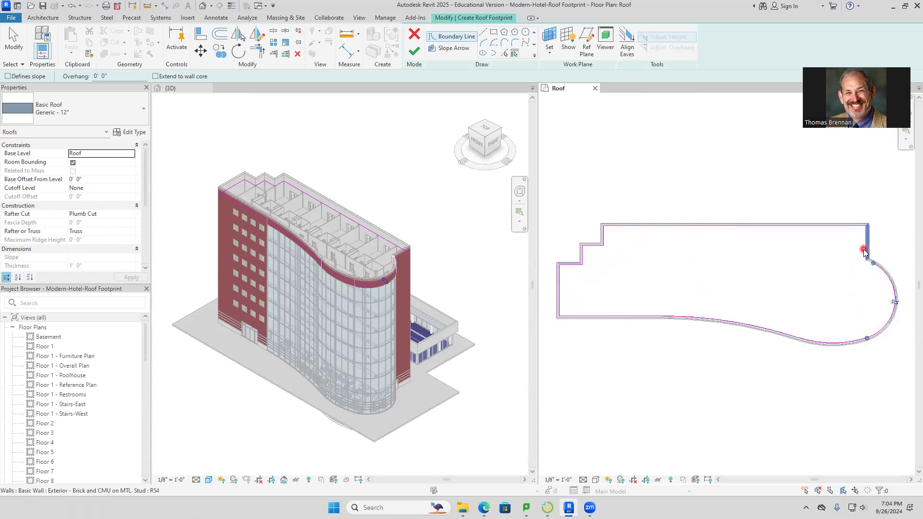
# Step: Inspect the roof boundary for gaps and pick the short wall segment between the east wall and the rounded end to close it
pyautogui.click(833, 372)
pyautogui.scroll(4, 745, 351)
pyautogui.moveTo(659, 326); pyautogui.dragTo(887, 362, button='middle')
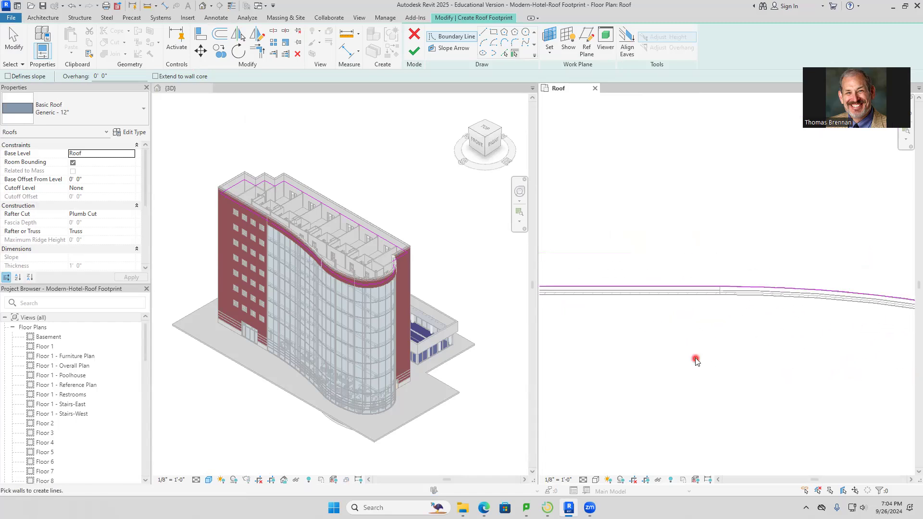
pyautogui.moveTo(697, 361); pyautogui.dragTo(919, 355, button='middle')
pyautogui.moveTo(898, 322); pyautogui.dragTo(601, 359, button='middle')
pyautogui.scroll(1, 760, 392)
pyautogui.scroll(-5, 760, 395)
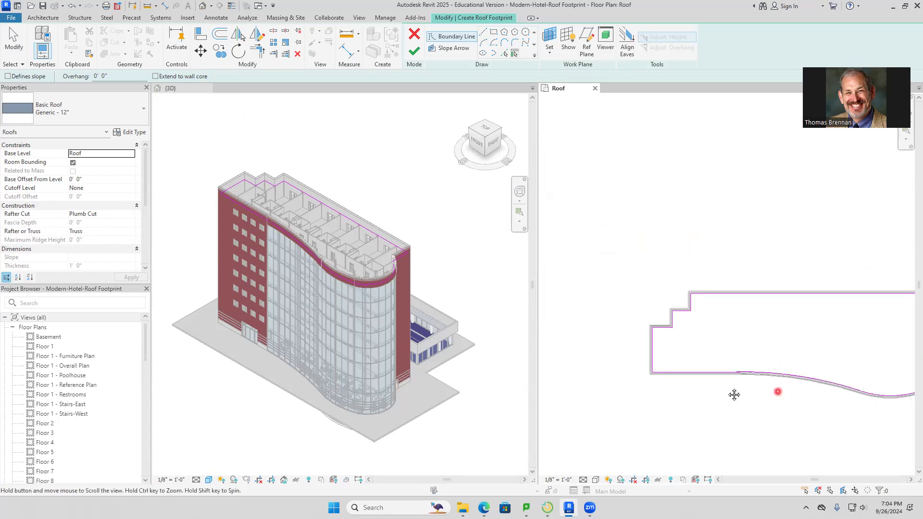
pyautogui.click(806, 331)
pyautogui.scroll(3, 793, 328)
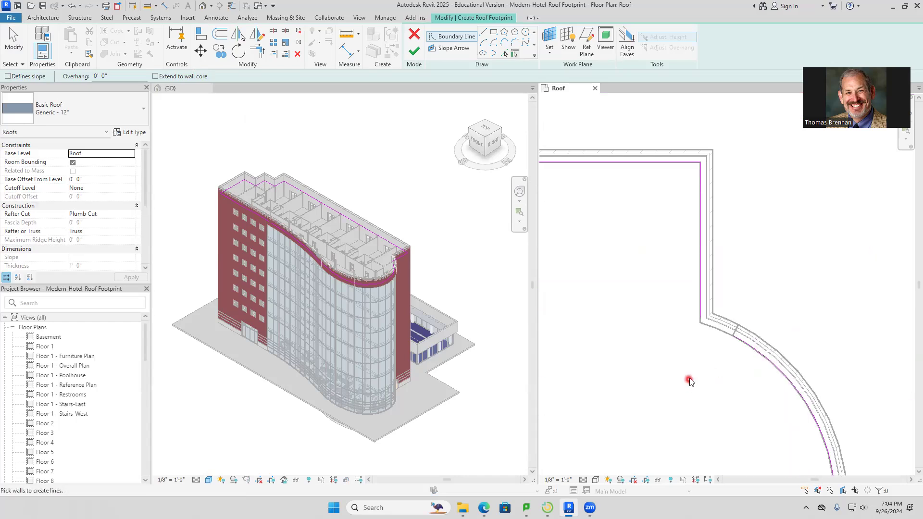
pyautogui.scroll(4, 691, 380)
pyautogui.click(748, 305)
pyautogui.scroll(-3, 760, 379)
pyautogui.scroll(-5, 744, 381)
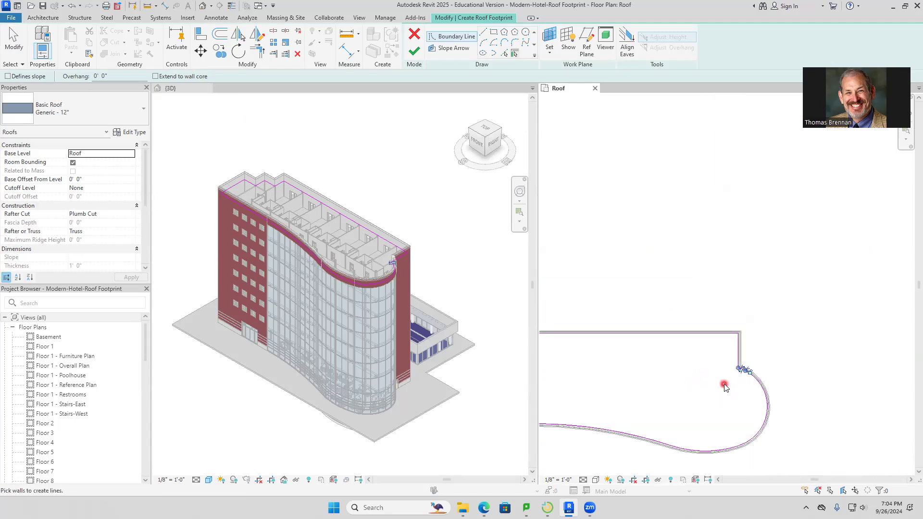
pyautogui.moveTo(730, 323); pyautogui.dragTo(764, 297, button='middle')
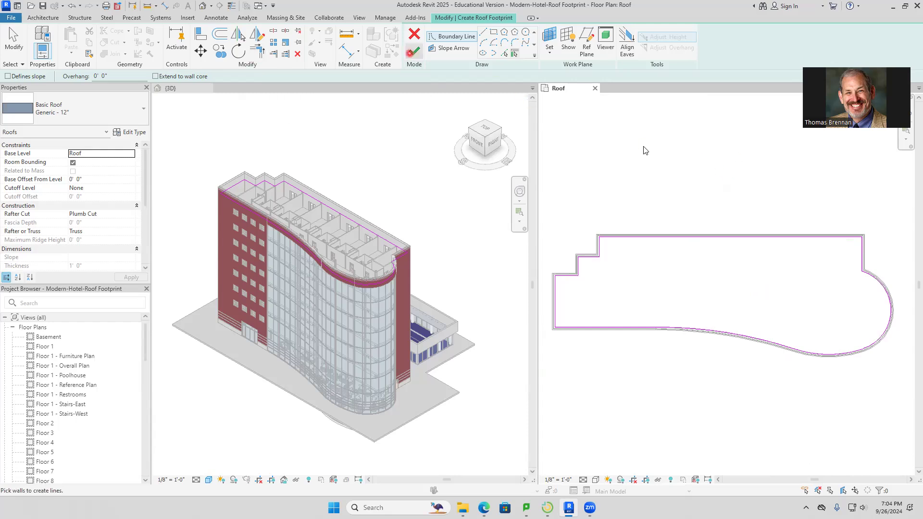
# Step: Finish the roof footprint sketch and deselect the new roof
pyautogui.click(415, 50)
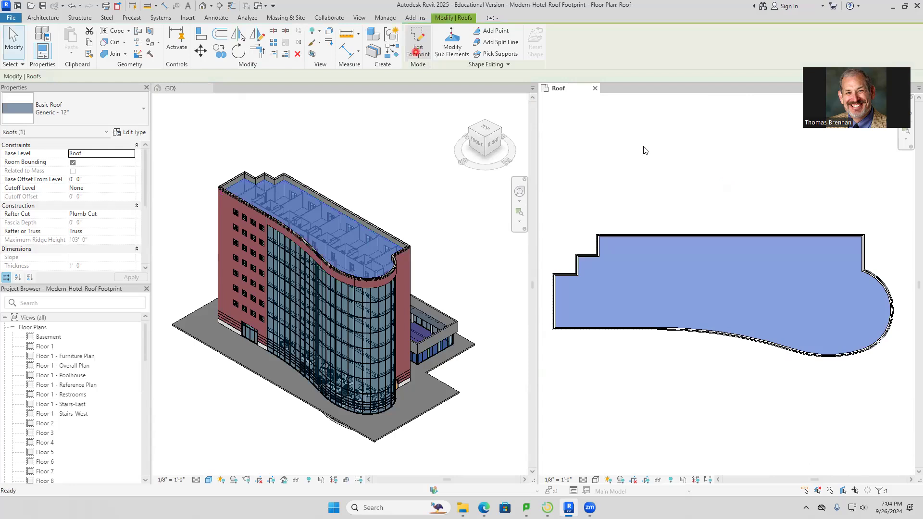
pyautogui.click(723, 149)
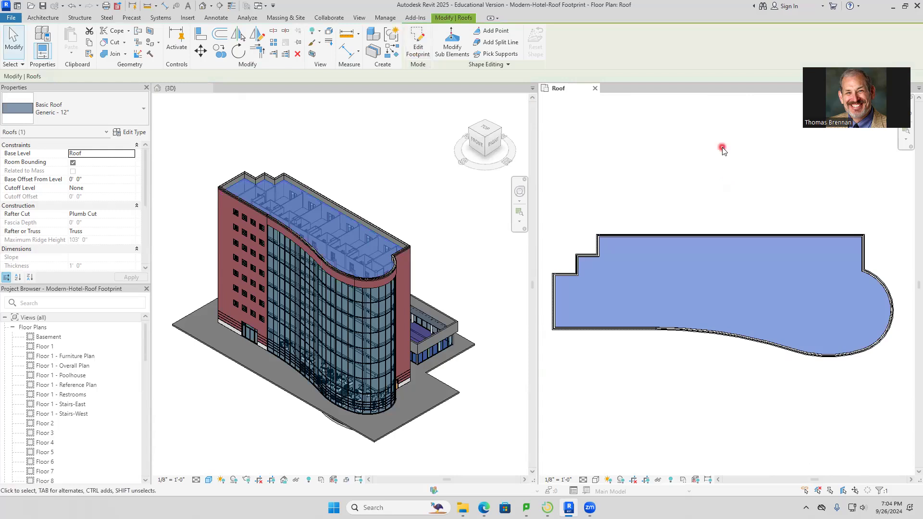
pyautogui.click(723, 149)
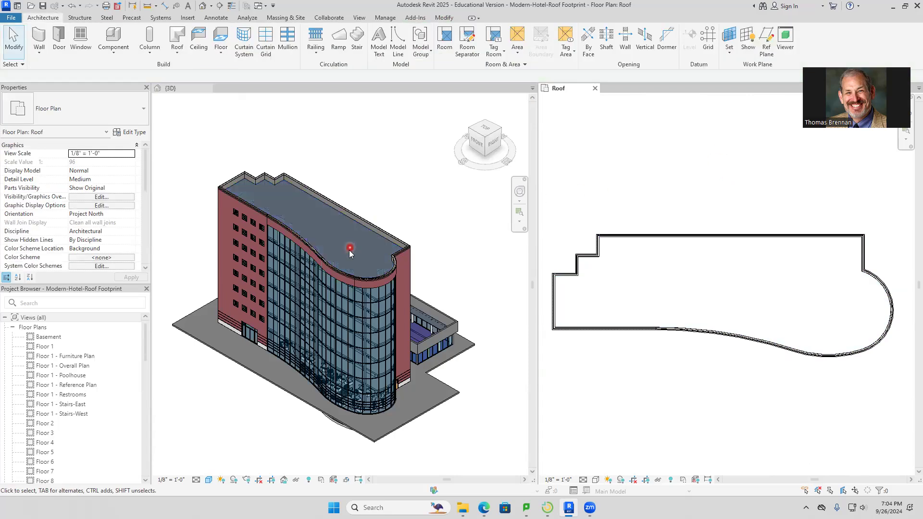
# Step: Open the roof's footprint for editing, check the Defines Slope option of its north boundary line, and finish the sketch
pyautogui.click(735, 300)
pyautogui.click(706, 176)
pyautogui.click(691, 330)
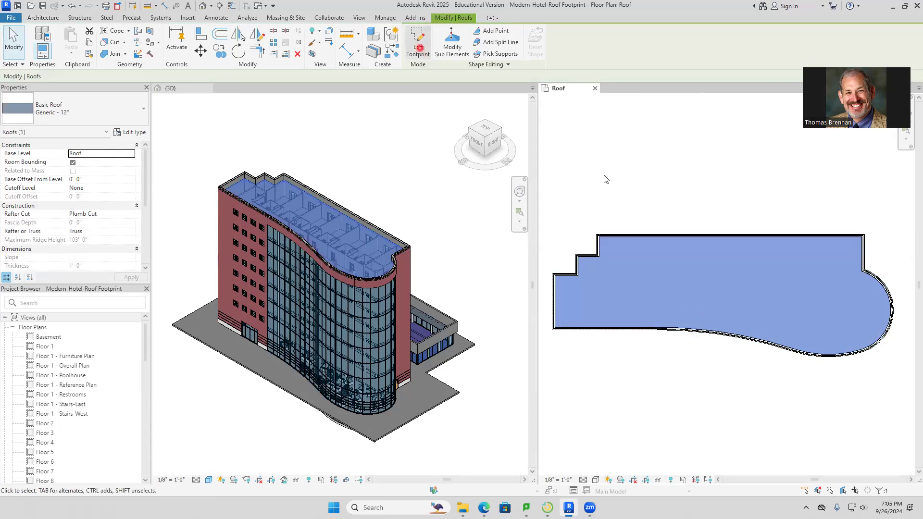
pyautogui.click(418, 48)
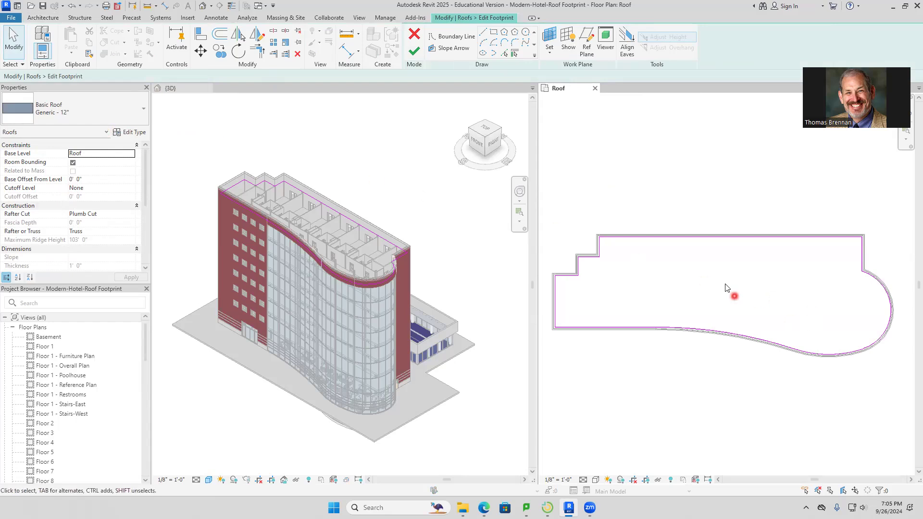
pyautogui.click(722, 239)
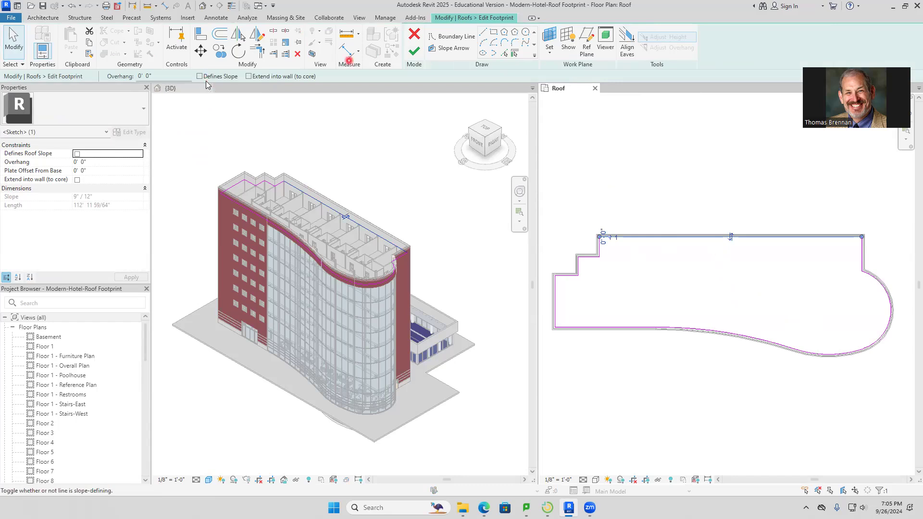
pyautogui.click(414, 50)
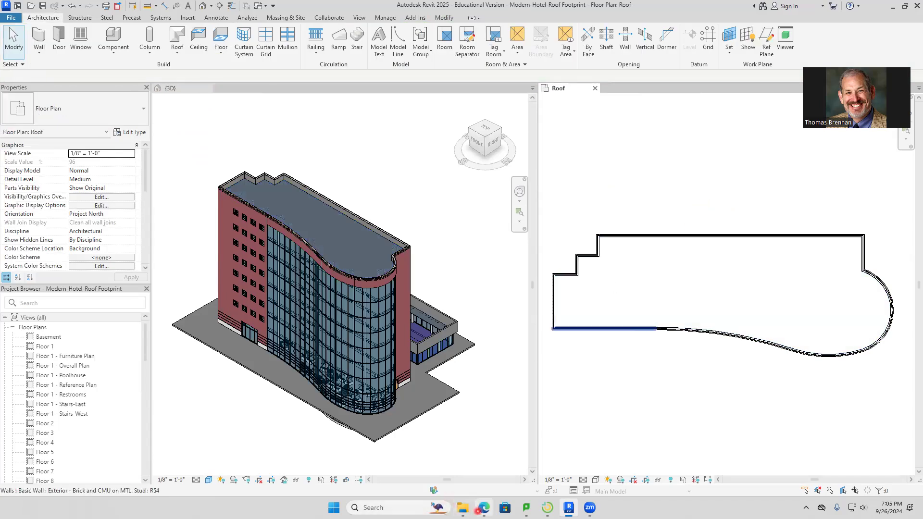
# Step: Switch to the course page in Edge to check the Hotel Roof assignment's file name format, and return to Revit
pyautogui.moveTo(484, 509)
pyautogui.click(483, 489)
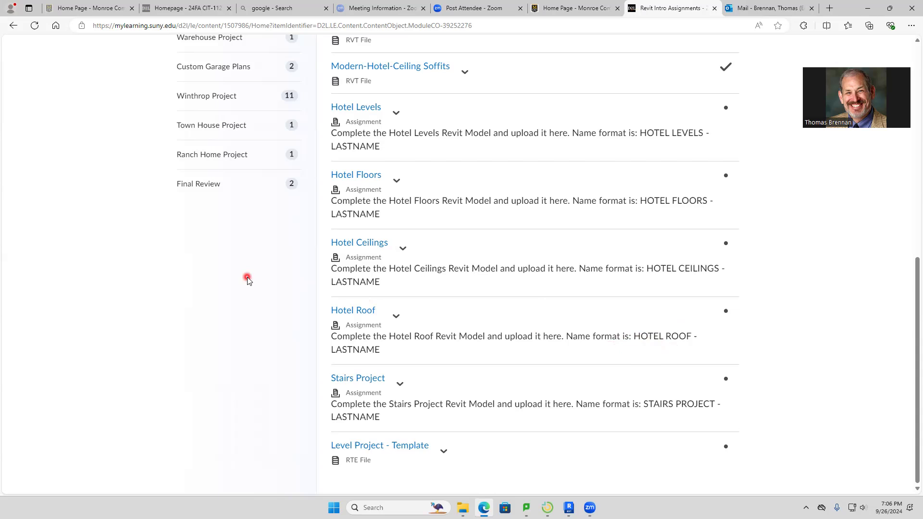
pyautogui.click(569, 508)
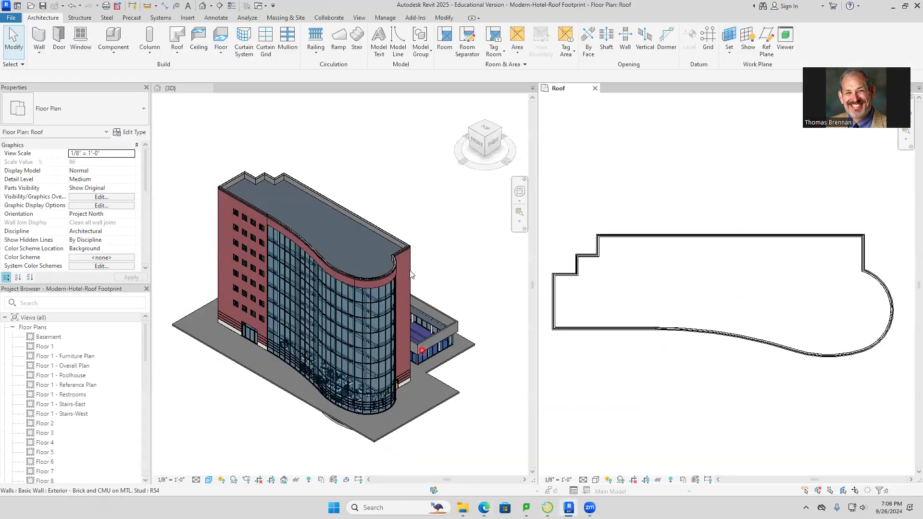
# Step: Save the project in Downloads as a copy named HOTEL ROOF followed by a hyphen and the surname
pyautogui.click(11, 18)
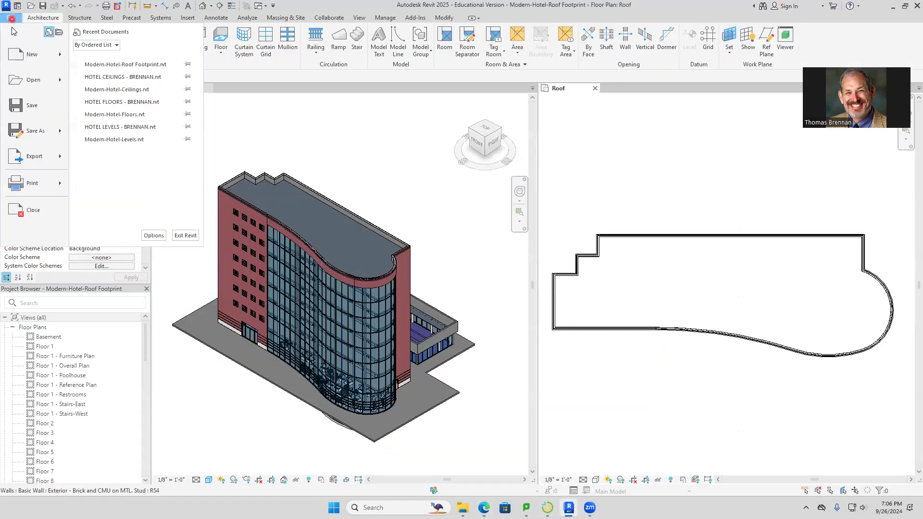
pyautogui.moveTo(47, 140)
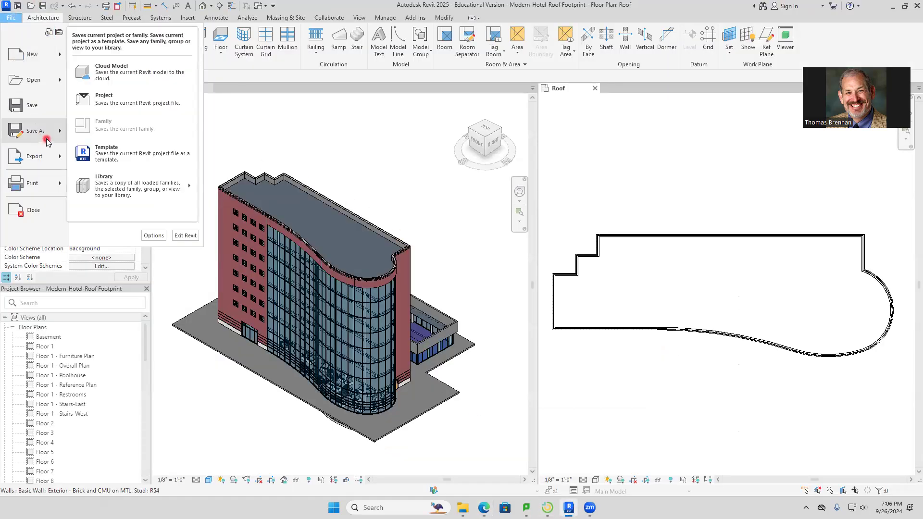
pyautogui.click(113, 100)
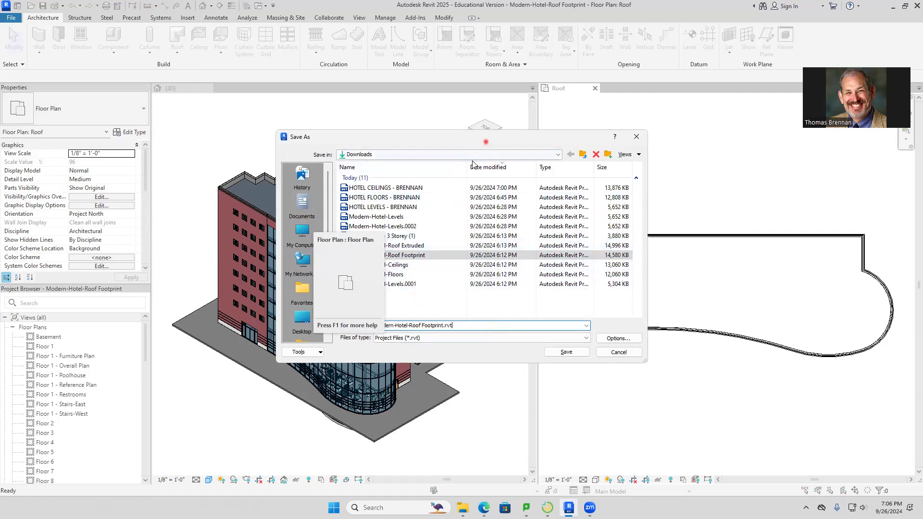
pyautogui.moveTo(485, 138); pyautogui.dragTo(580, 135)
pyautogui.moveTo(565, 322); pyautogui.dragTo(376, 338)
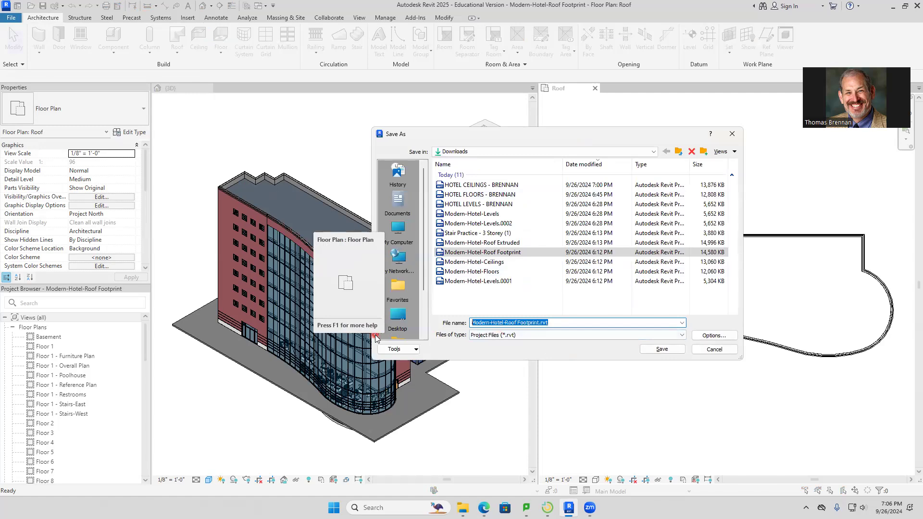
pyautogui.write('HOTEL')
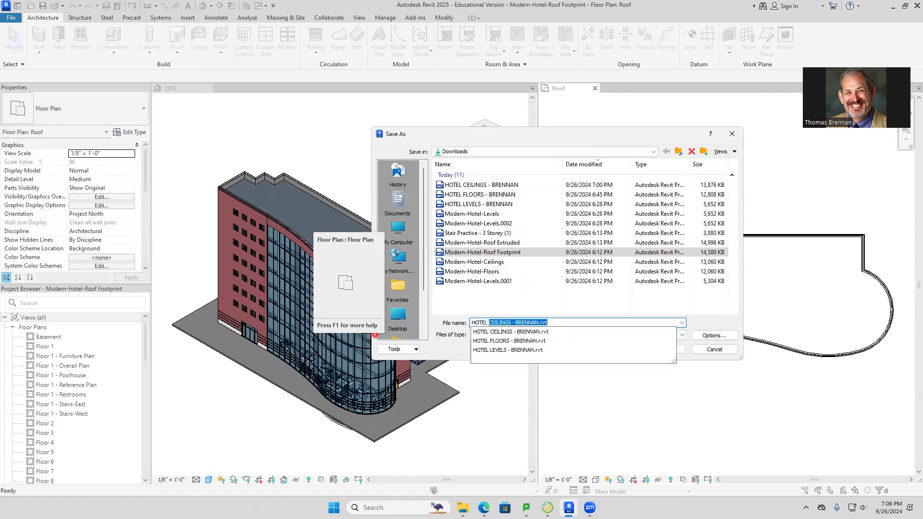
pyautogui.write(' ROOF - BRENNAN')
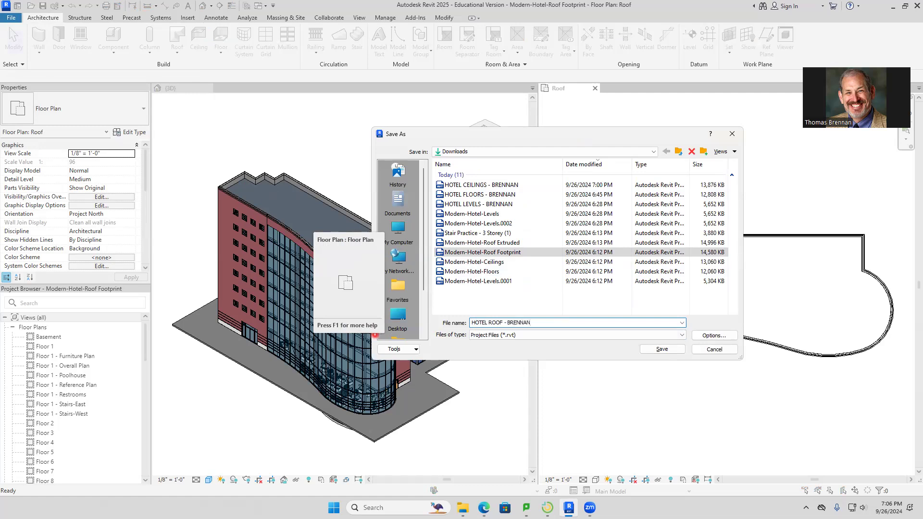
pyautogui.press('Return')
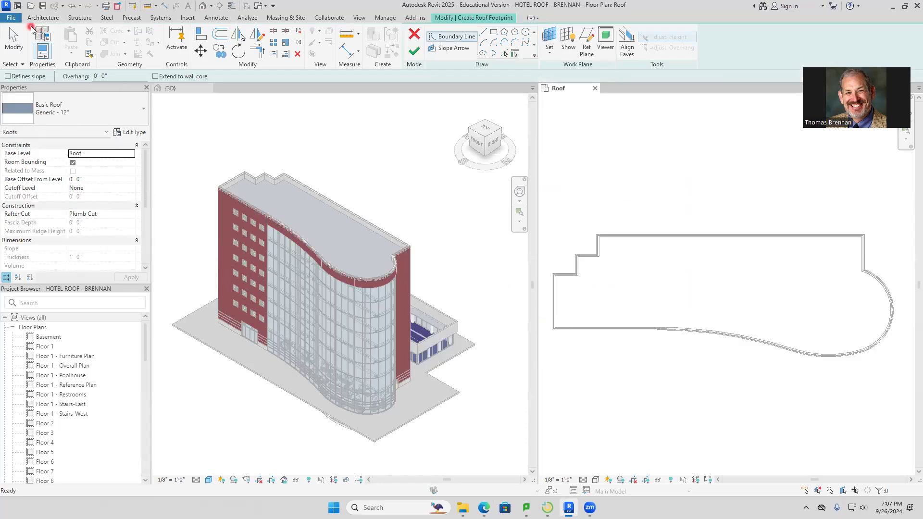
pyautogui.click(14, 36)
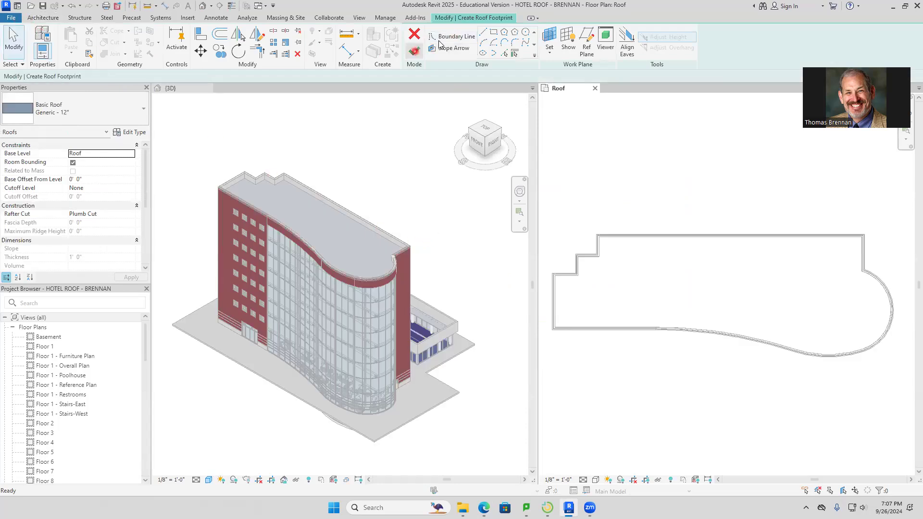
pyautogui.click(414, 51)
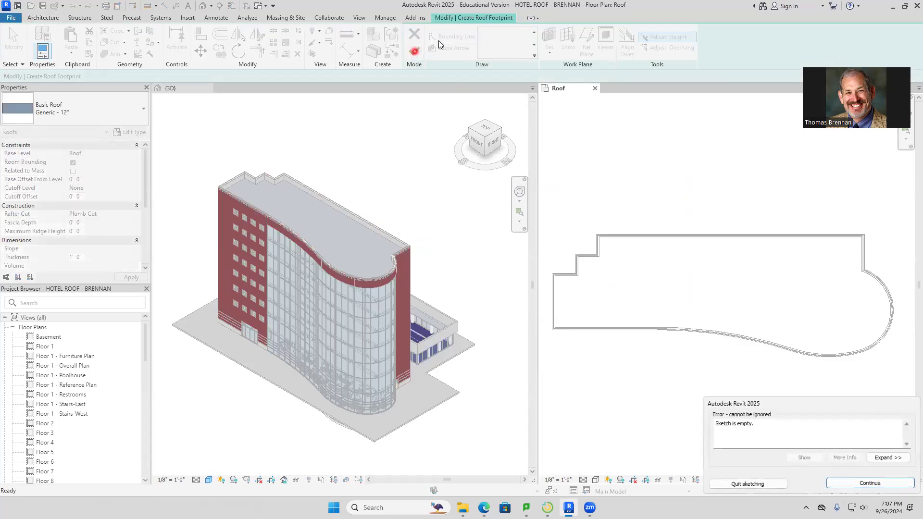
pyautogui.click(852, 483)
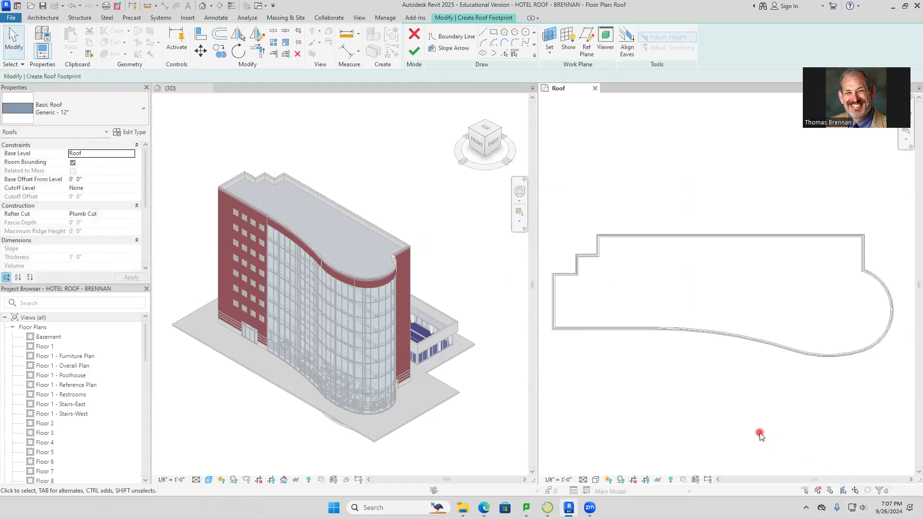
pyautogui.click(412, 37)
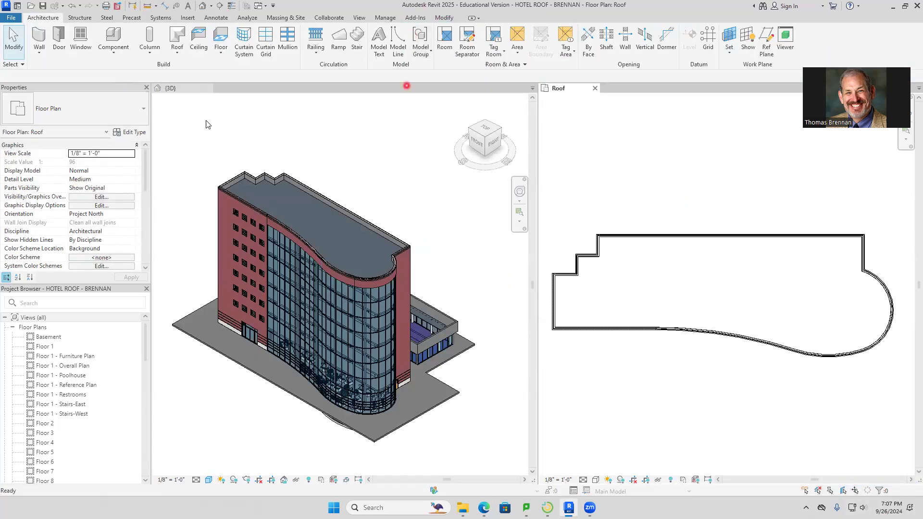
# Step: Close the hotel roof project and open the Stair Practice - 3 Storey (1) project from Downloads
pyautogui.click(9, 19)
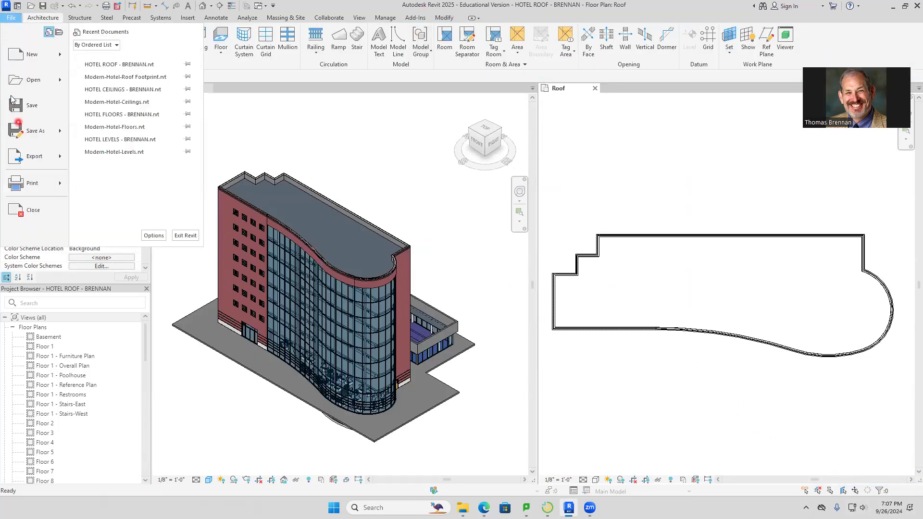
pyautogui.click(39, 204)
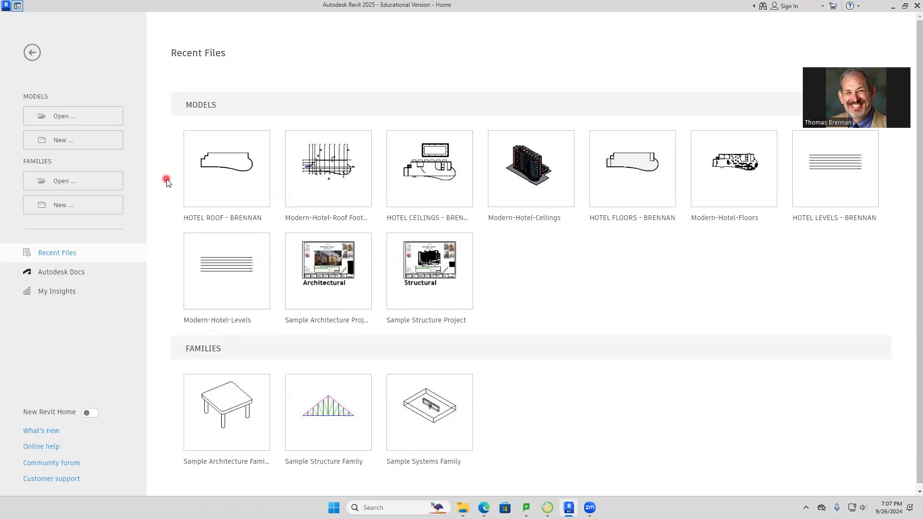
pyautogui.click(92, 118)
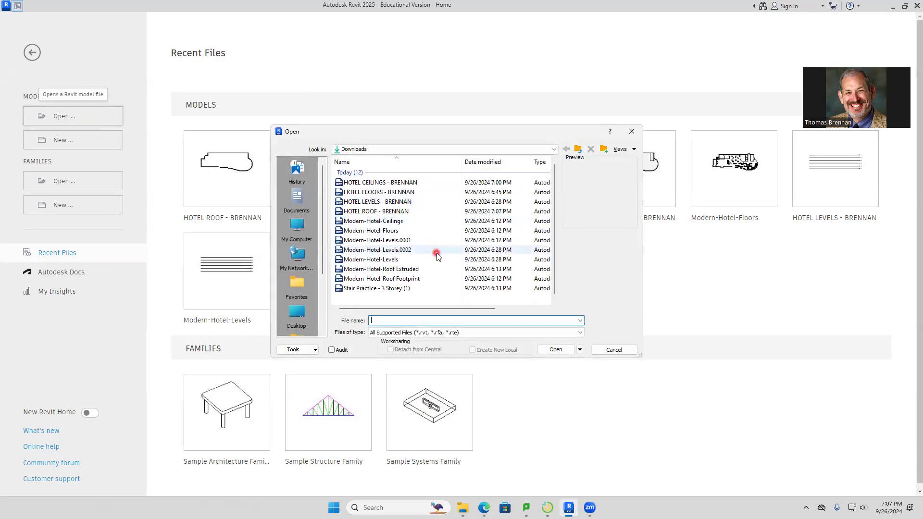
pyautogui.click(386, 291)
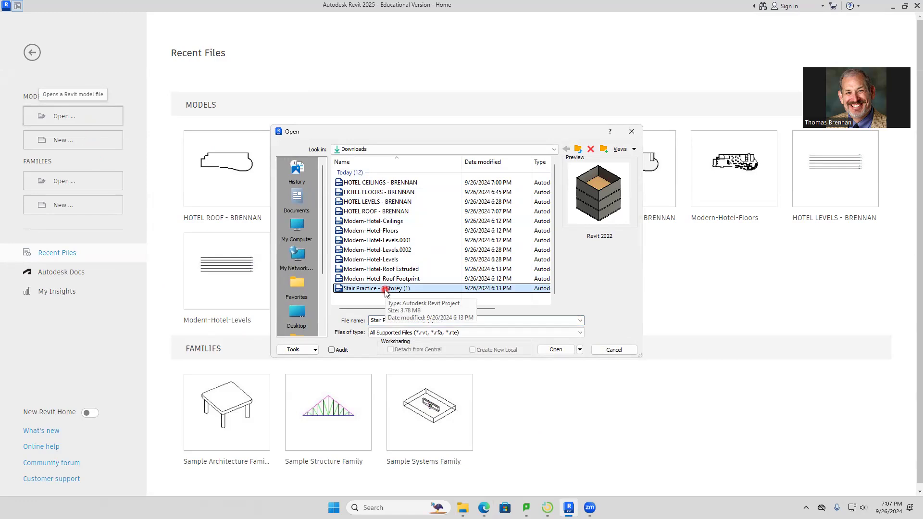
pyautogui.click(556, 349)
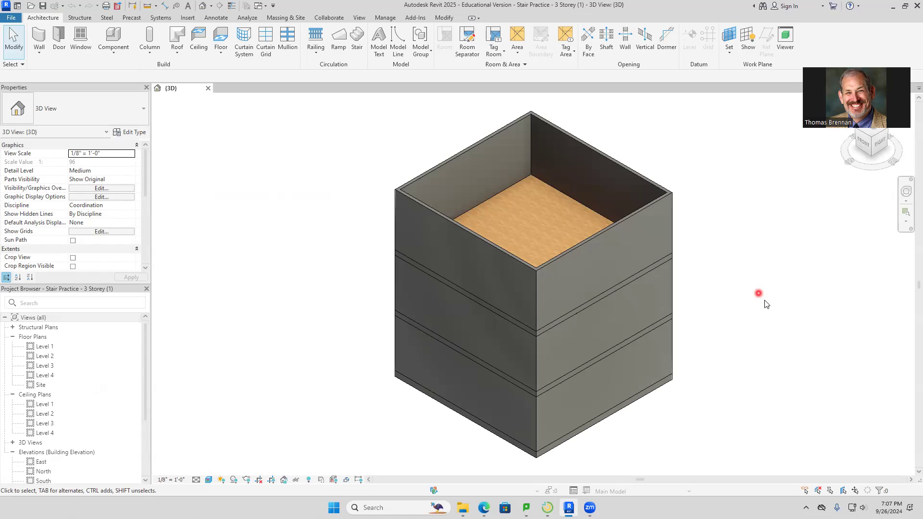
# Step: Inspect the outer walls on the building's front-facing side storey by storey, leaving nothing selected
pyautogui.click(658, 388)
pyautogui.click(635, 334)
pyautogui.click(618, 288)
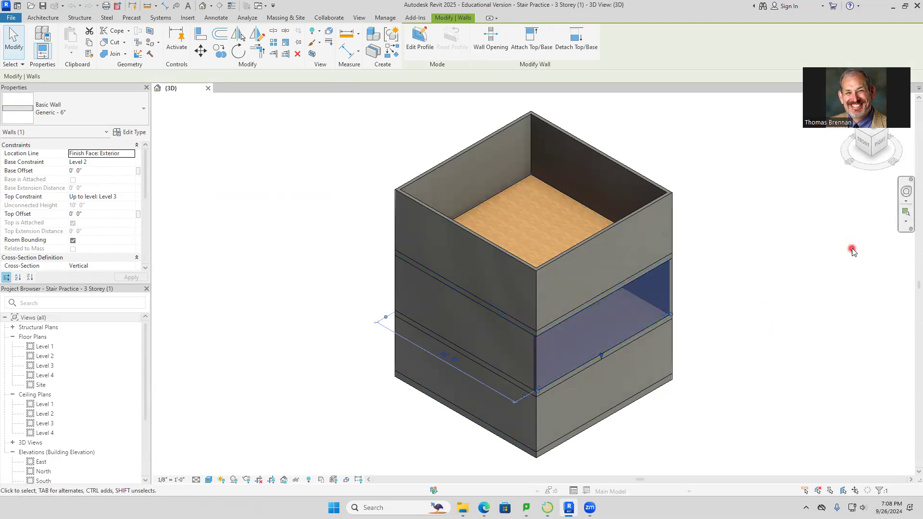
pyautogui.click(809, 254)
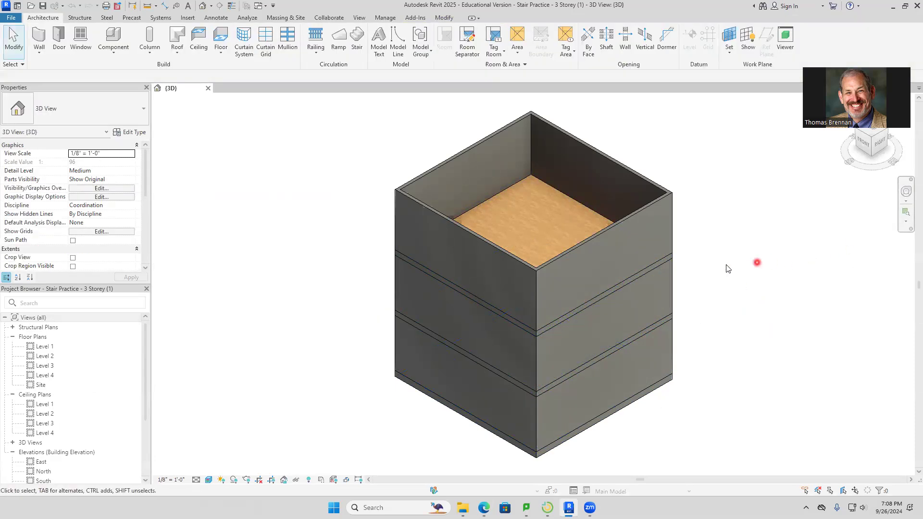
pyautogui.click(666, 263)
pyautogui.click(779, 264)
# Step: Turn on the Section Box for the 3D view and apply the change
pyautogui.moveTo(148, 166); pyautogui.dragTo(145, 188)
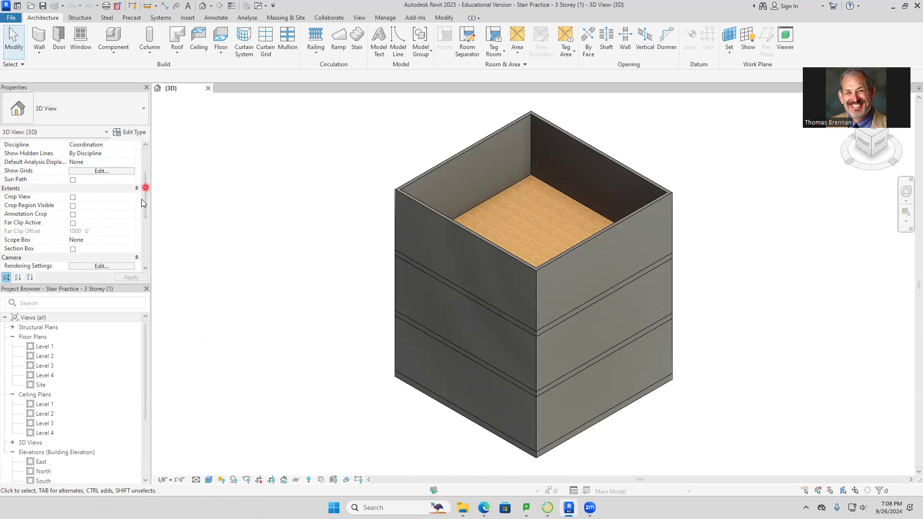
pyautogui.click(73, 249)
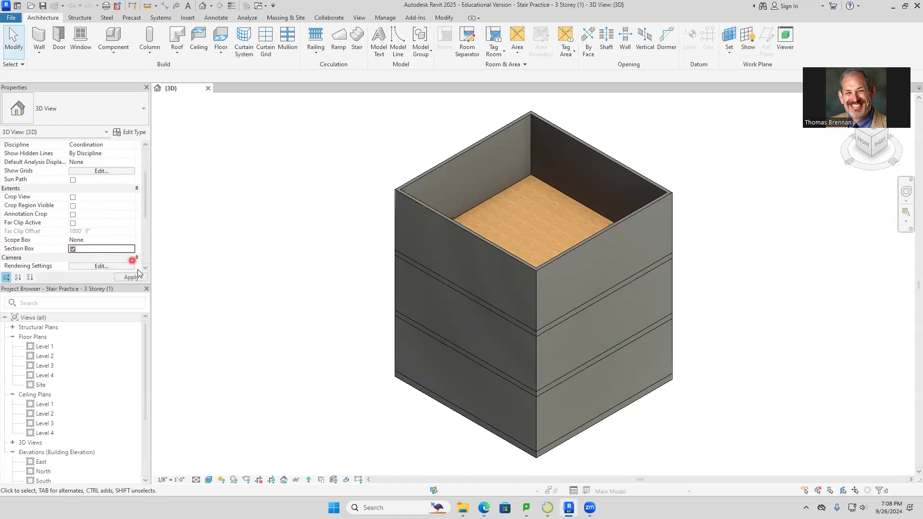
pyautogui.click(138, 279)
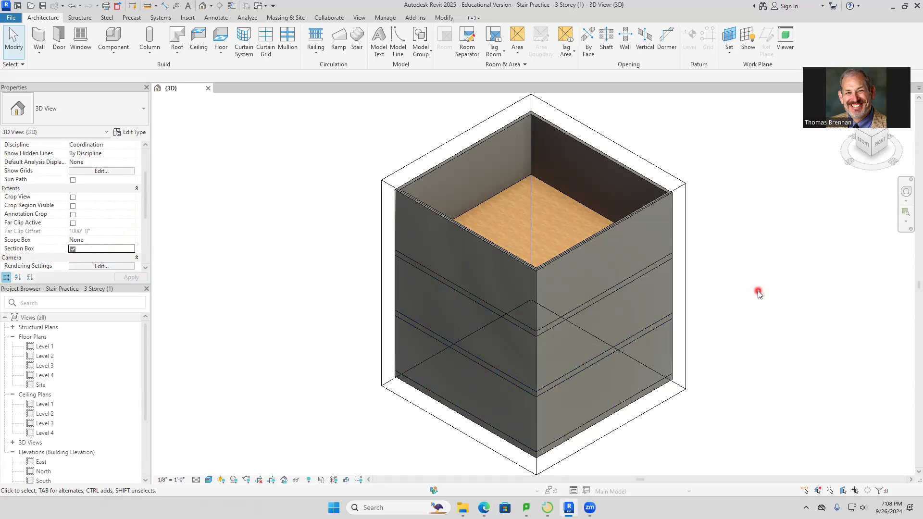
# Step: Pull one side face of the section box inward past the exterior wall to cut open all three storeys, and deselect the box
pyautogui.click(687, 291)
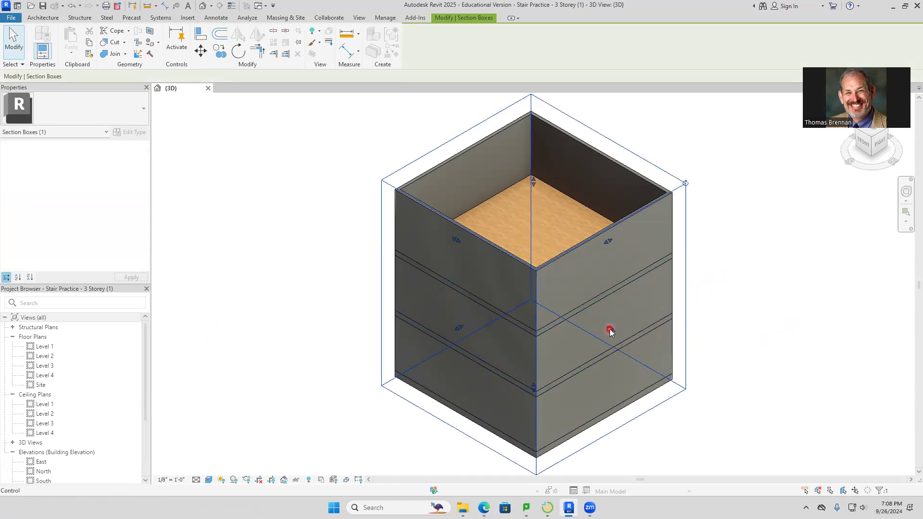
pyautogui.moveTo(609, 331); pyautogui.dragTo(576, 309)
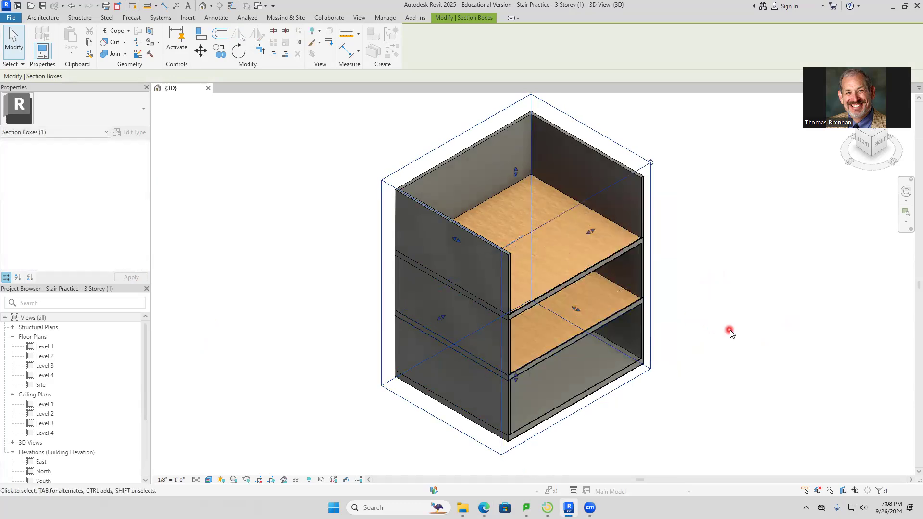
pyautogui.click(731, 332)
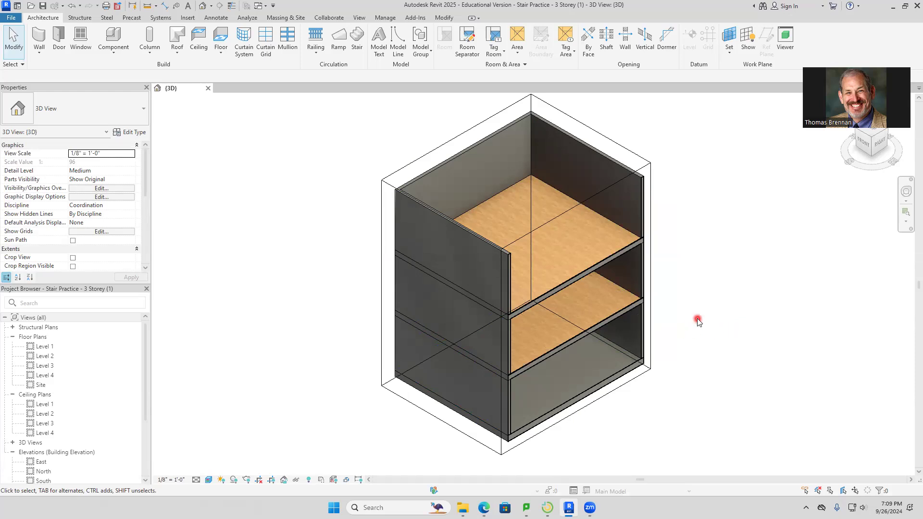
# Step: Open the Level 1 floor plan and delete the room tag in the middle of the room
pyautogui.scroll(1, 697, 319)
pyautogui.moveTo(698, 321); pyautogui.dragTo(747, 332, button='middle')
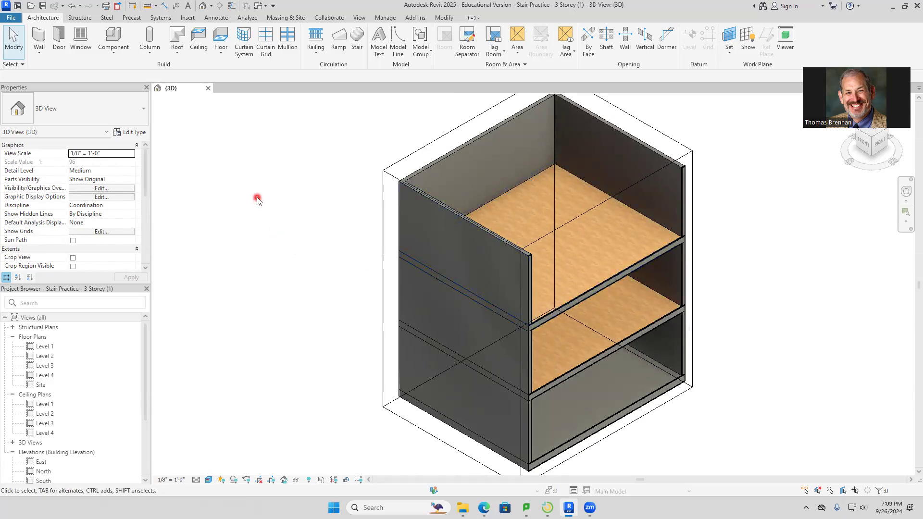
pyautogui.doubleClick(40, 347)
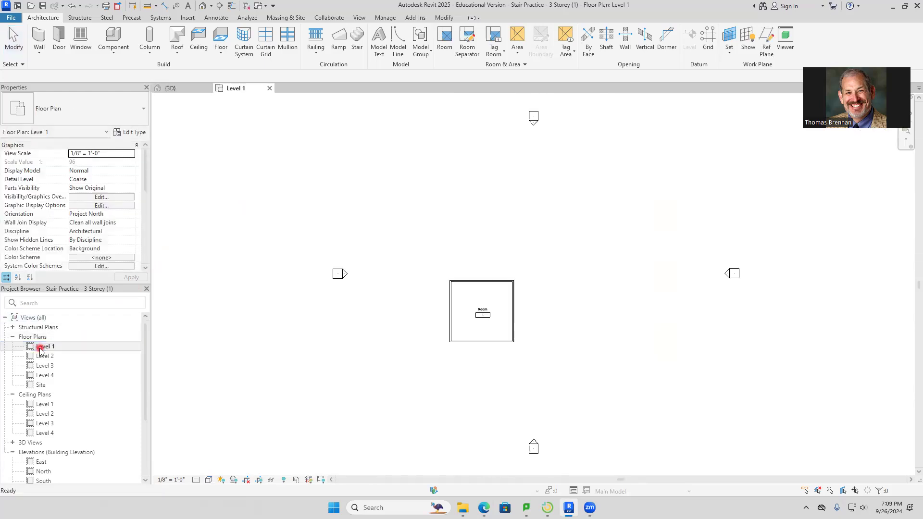
pyautogui.scroll(4, 597, 350)
pyautogui.scroll(3, 428, 332)
pyautogui.moveTo(465, 341); pyautogui.dragTo(523, 335, button='middle')
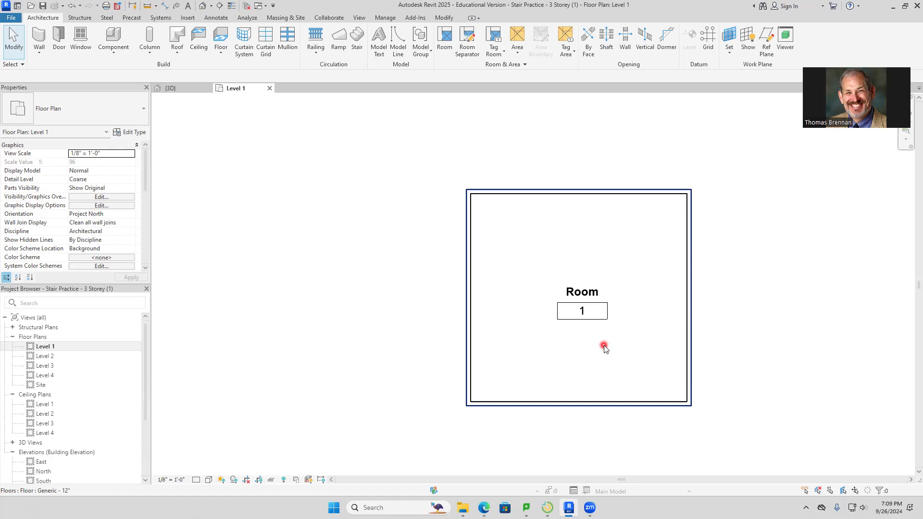
pyautogui.click(596, 303)
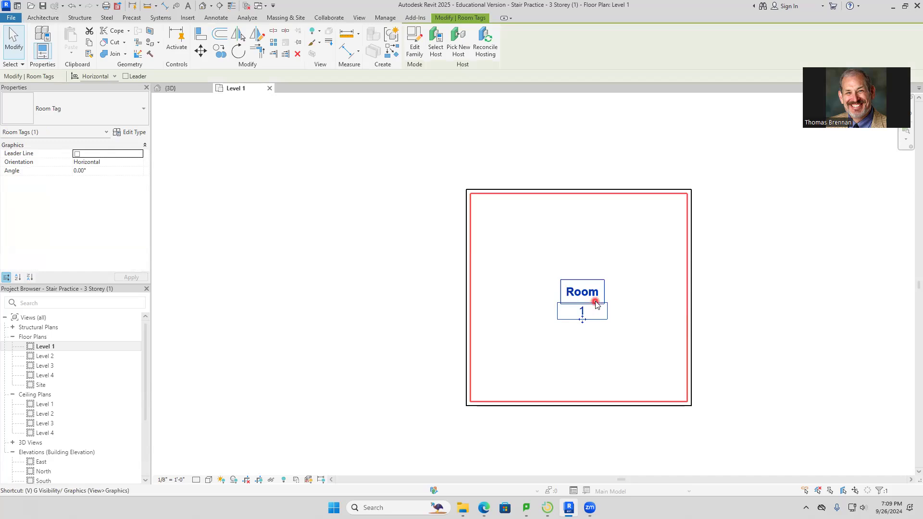
pyautogui.press('Delete')
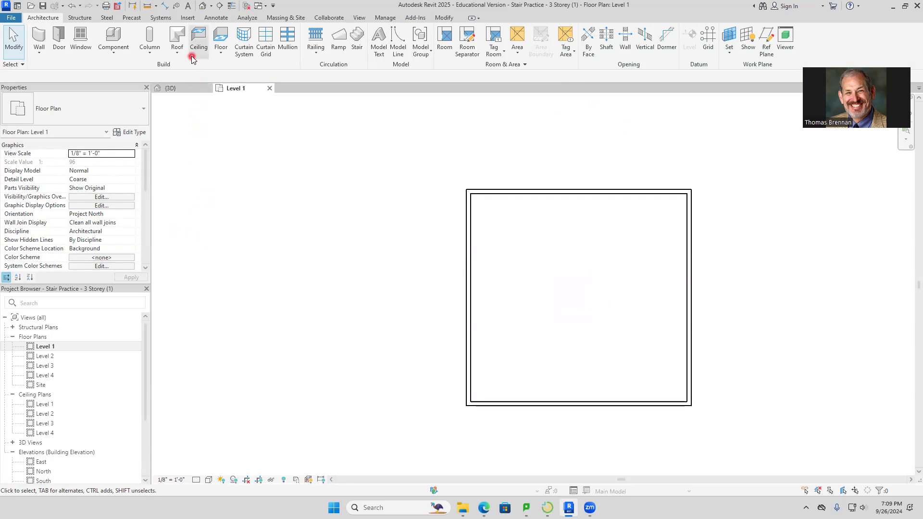
# Step: Draw a vertical building section line through the room, slightly east of its centre, from above the north wall to below the south wall
pyautogui.click(219, 7)
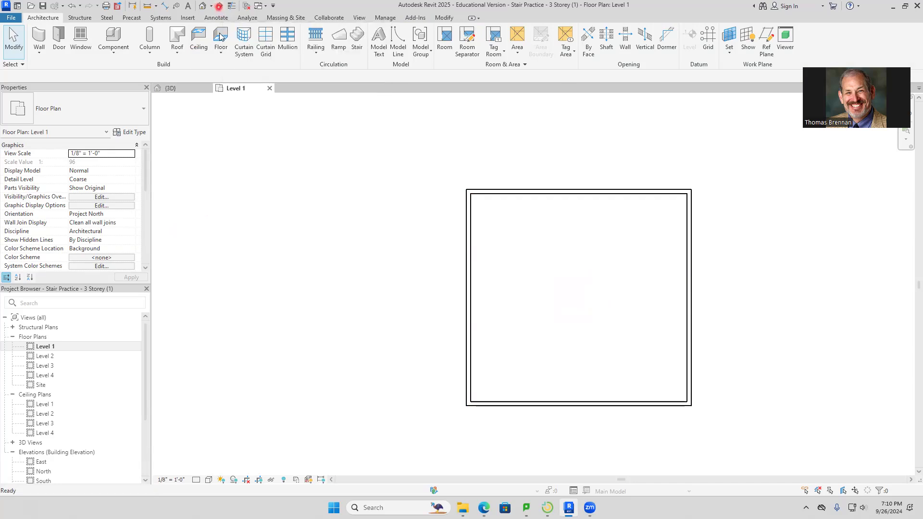
pyautogui.click(605, 158)
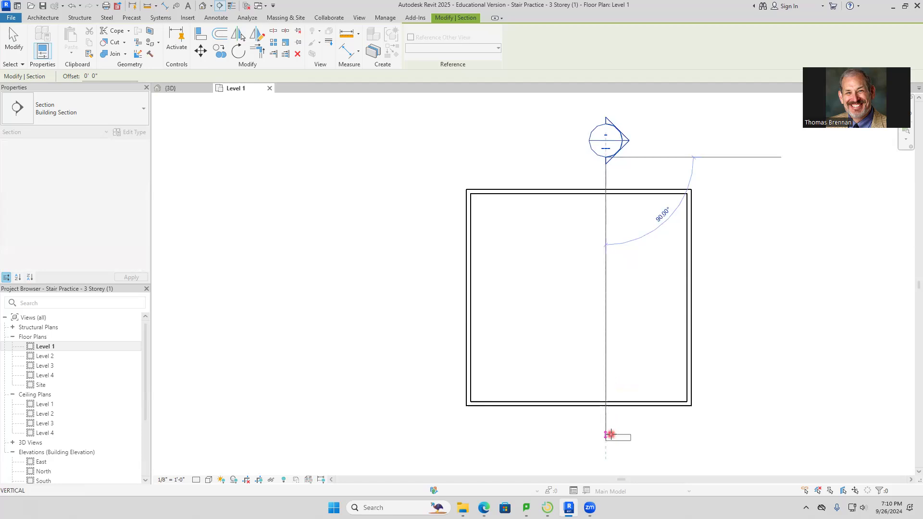
pyautogui.click(610, 435)
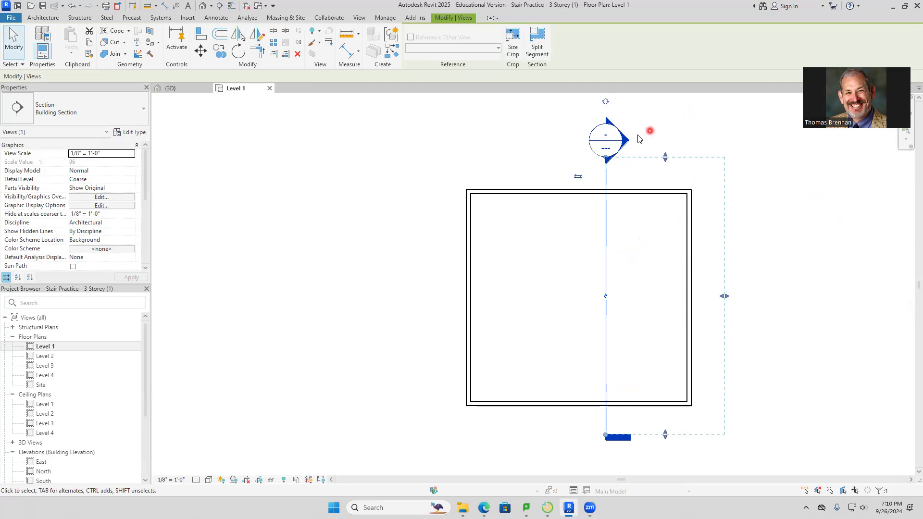
# Step: Flip the section to look west, extend its view depth just beyond the west wall, and deselect it
pyautogui.click(578, 179)
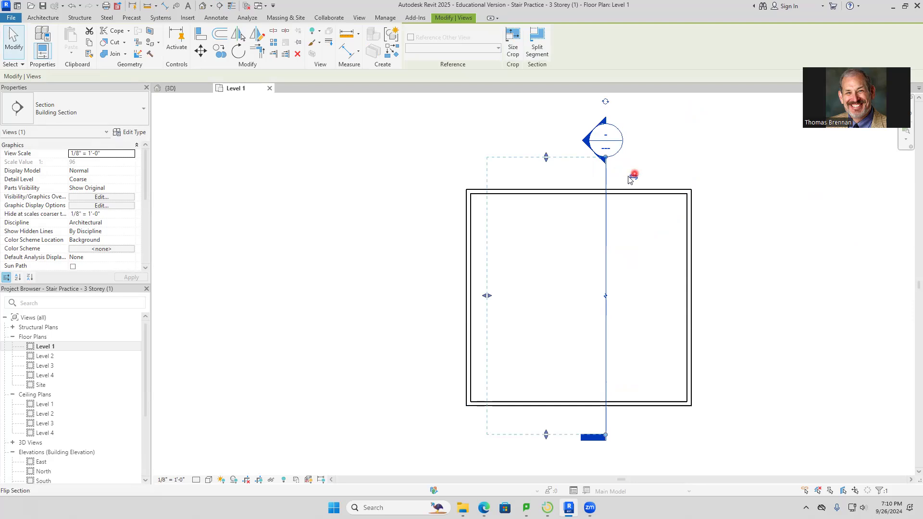
pyautogui.moveTo(486, 296); pyautogui.dragTo(458, 295)
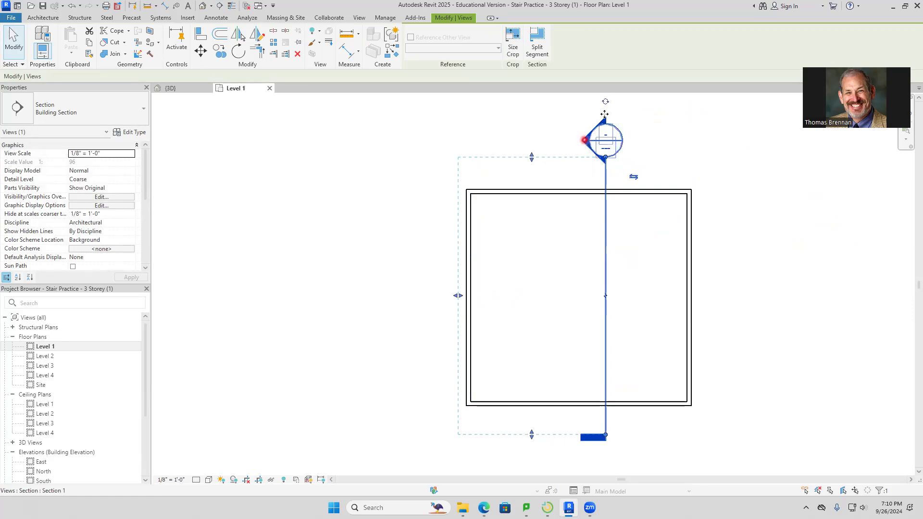
pyautogui.press('Escape')
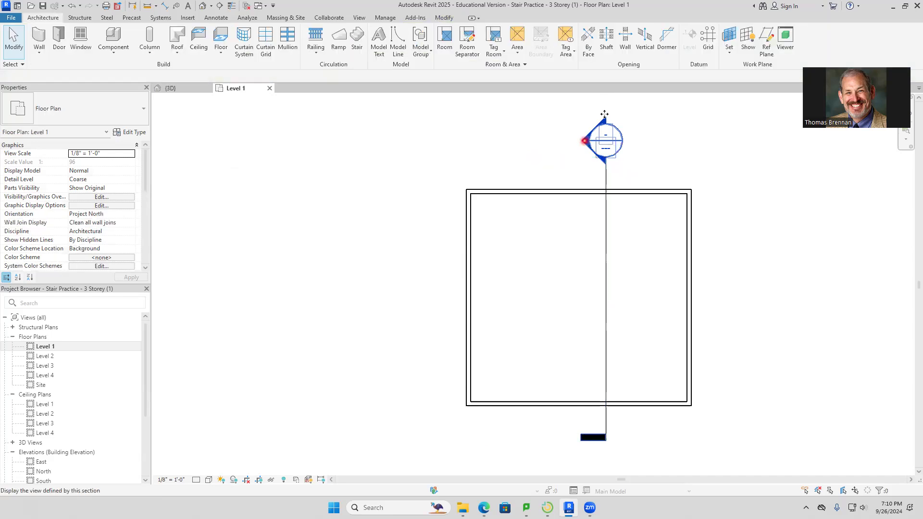
# Step: Open the view of the new building section and switch the line display to thin lines
pyautogui.doubleClick(605, 114)
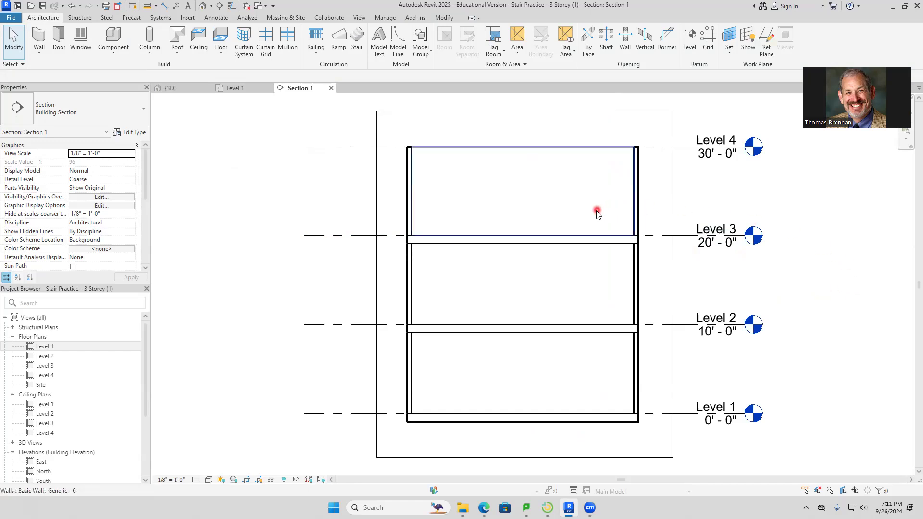
pyautogui.click(232, 7)
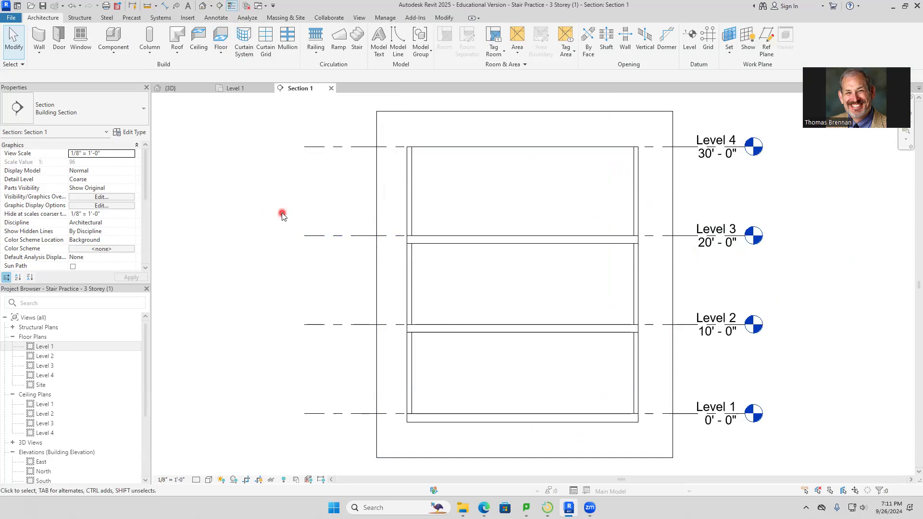
# Step: On the Level 1 plan, create a straight 3'-0" wide, 18-riser stair up to Level 2, climbing north in the room's western half
pyautogui.click(235, 88)
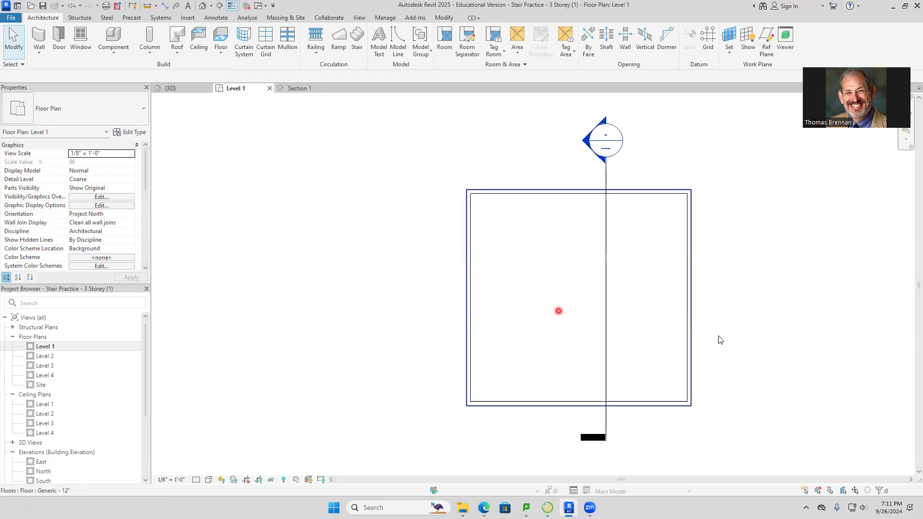
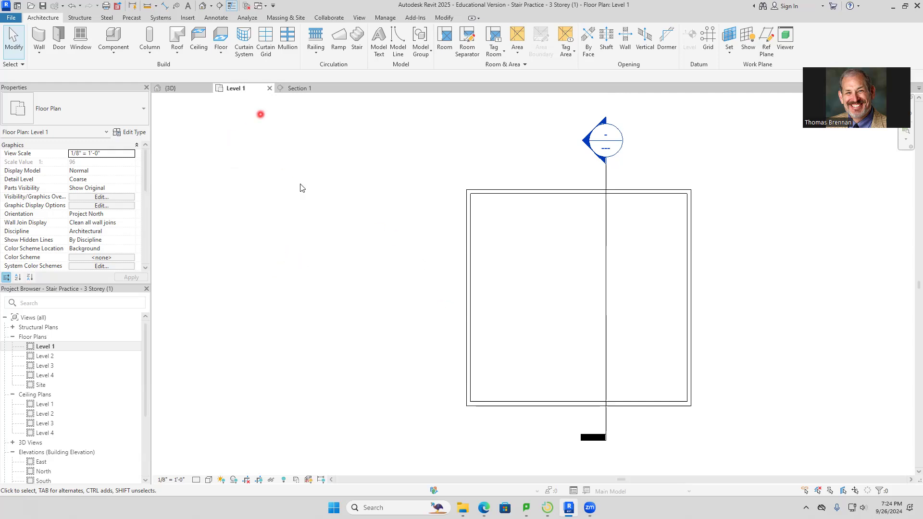
pyautogui.click(359, 39)
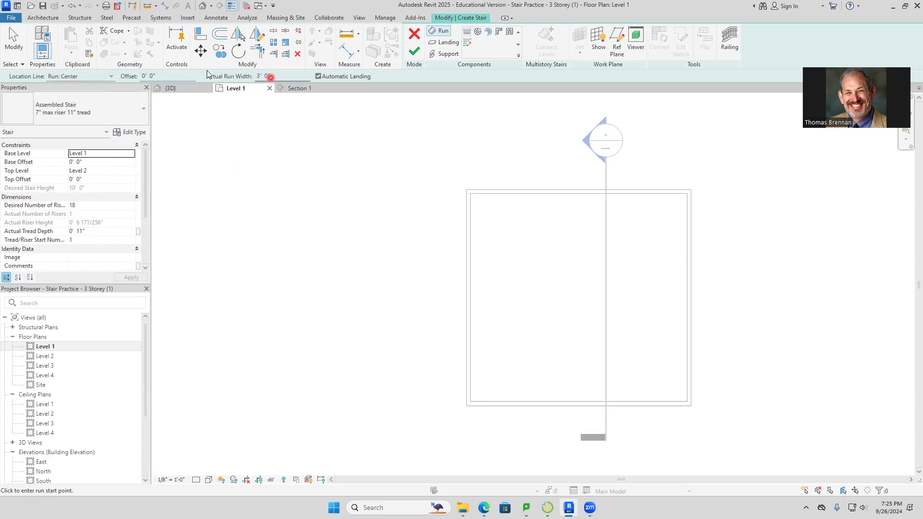
pyautogui.click(545, 372)
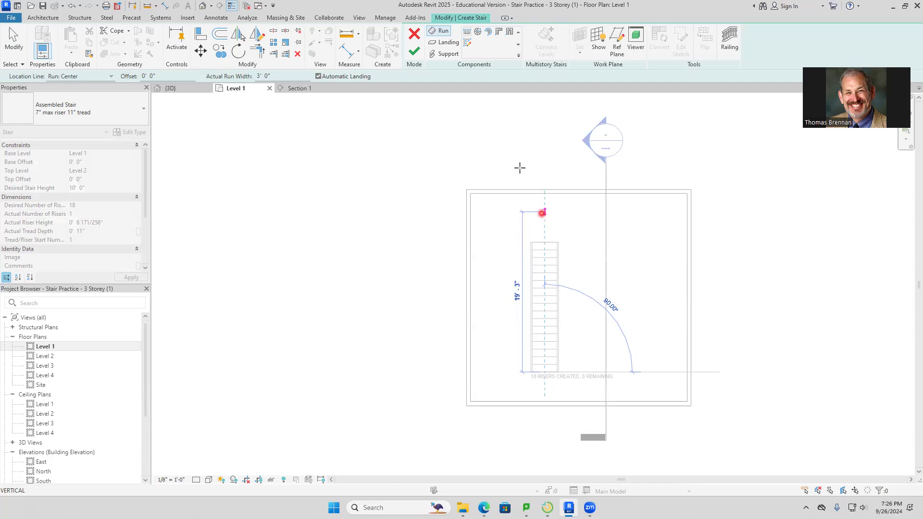
pyautogui.click(549, 171)
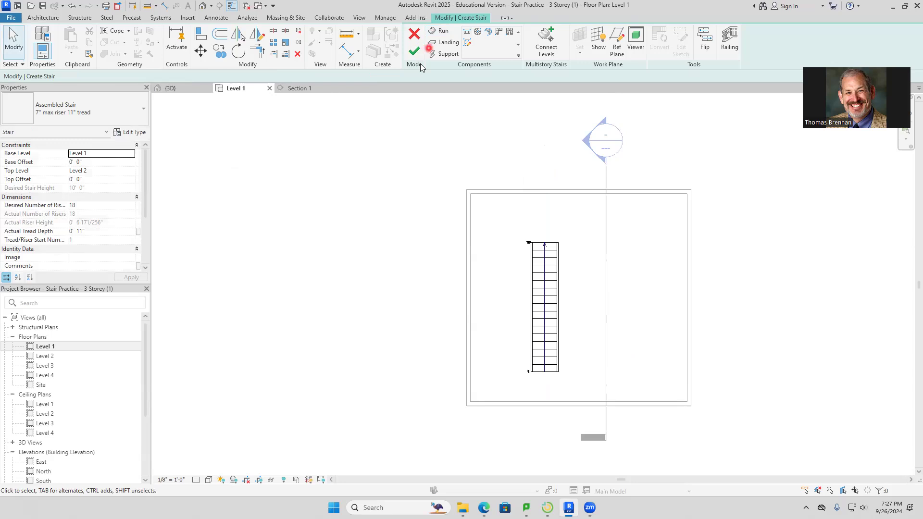
pyautogui.click(415, 51)
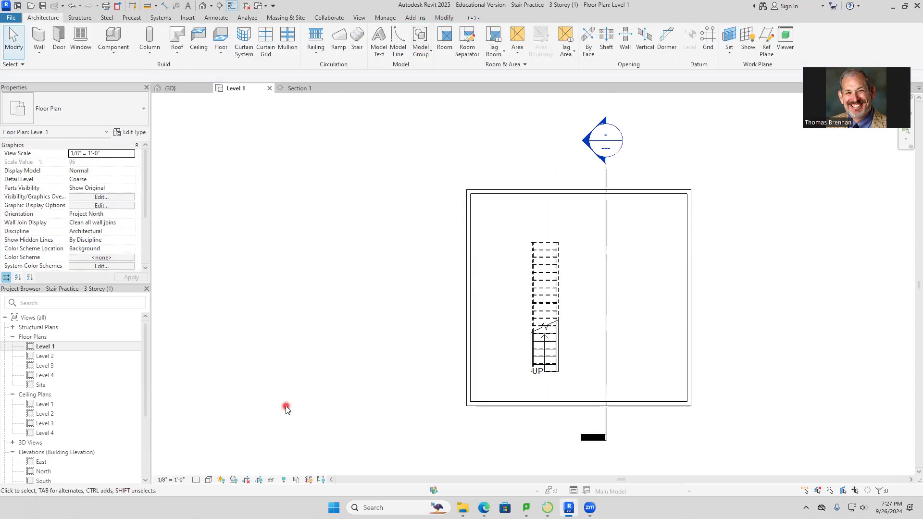
# Step: Inspect the new stair in the 3D view from its open side and in the building section
pyautogui.click(169, 89)
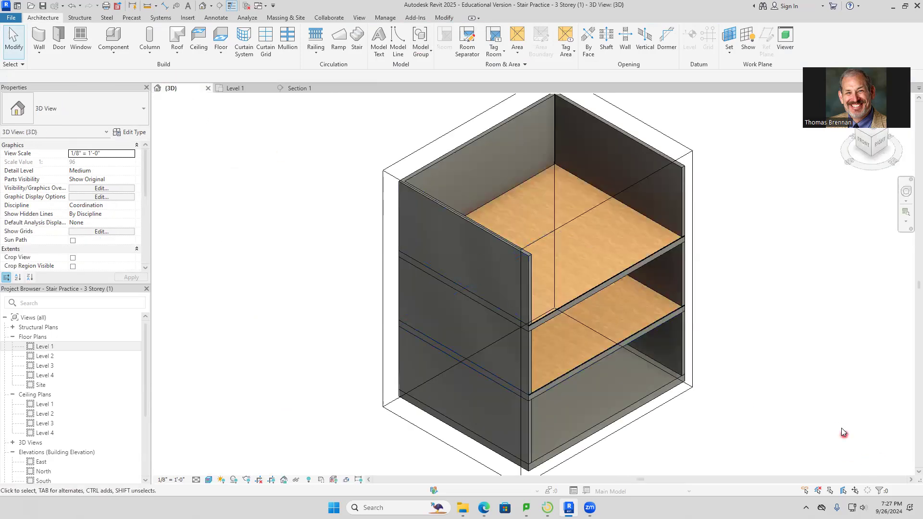
pyautogui.keyDown('shift'); pyautogui.moveTo(820, 415); pyautogui.dragTo(729, 312, button='middle'); pyautogui.keyUp('shift')
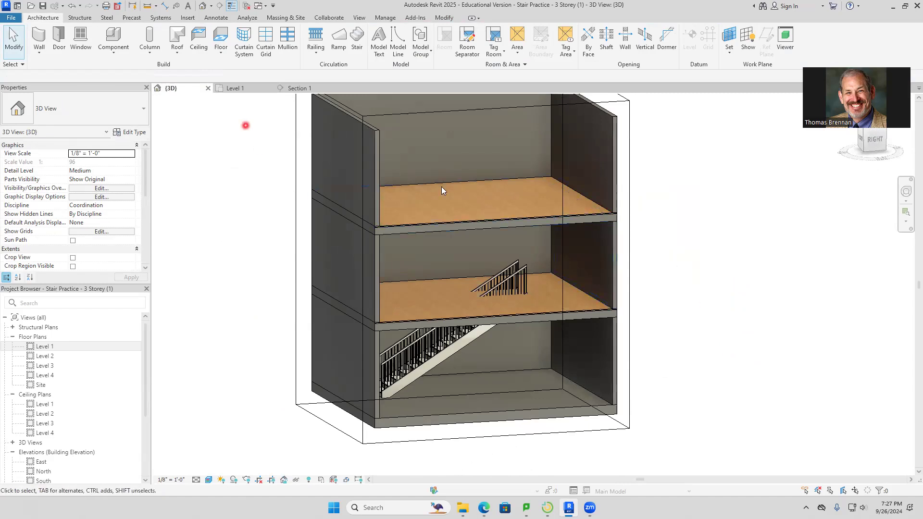
pyautogui.click(299, 89)
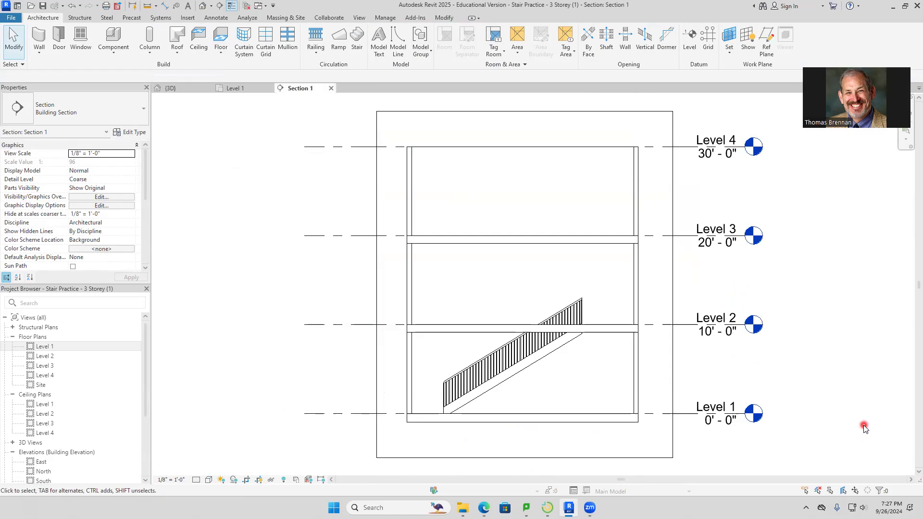
# Step: Try the Realistic and Consistent Colors visual styles on the building section, and return it to Hidden Line
pyautogui.click(209, 480)
pyautogui.click(224, 469)
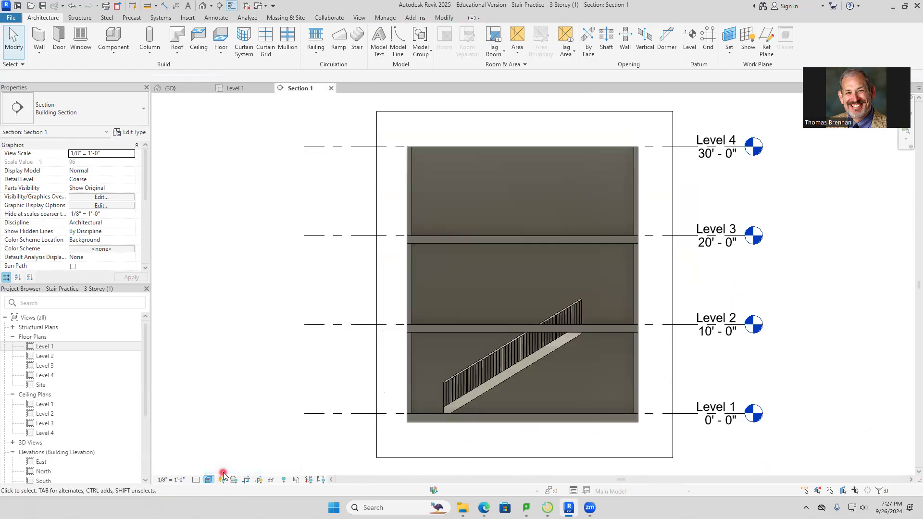
pyautogui.click(209, 480)
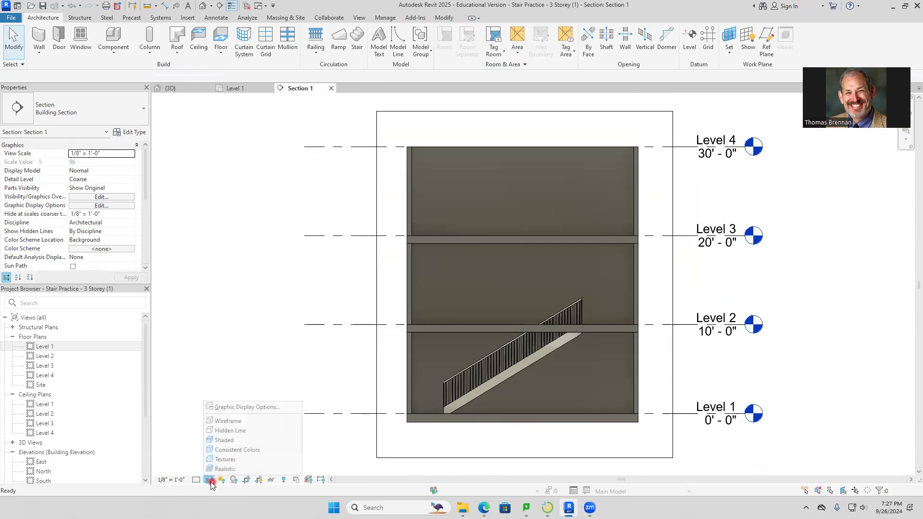
pyautogui.click(232, 451)
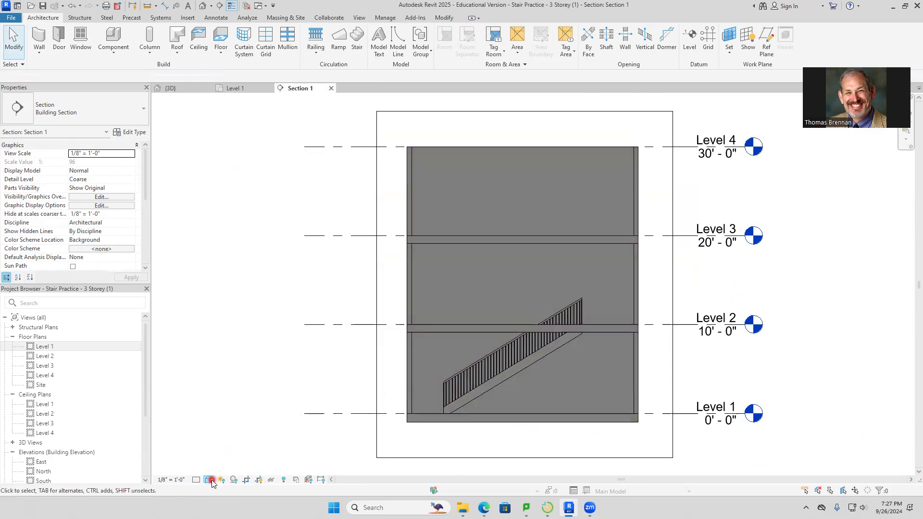
pyautogui.click(209, 479)
pyautogui.click(237, 431)
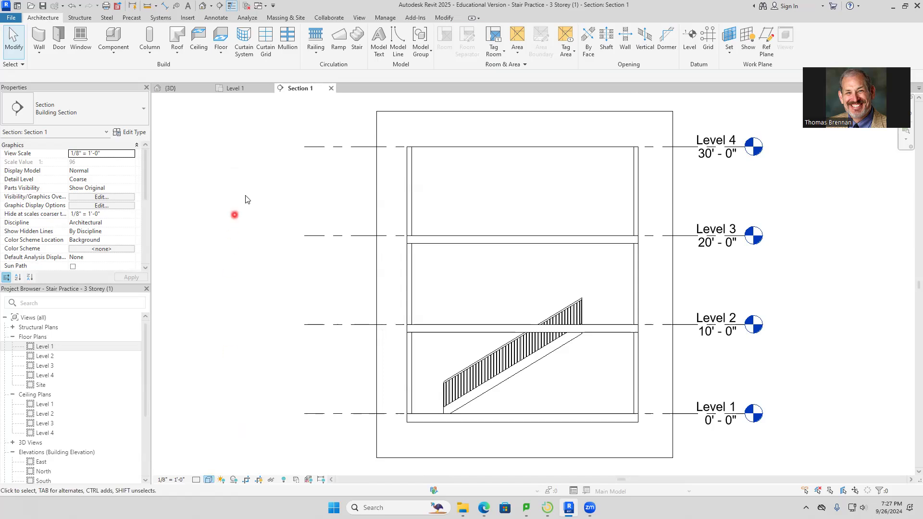
# Step: In the building section, extend the stair into a multistory stair by connecting it to Level 3
pyautogui.click(170, 89)
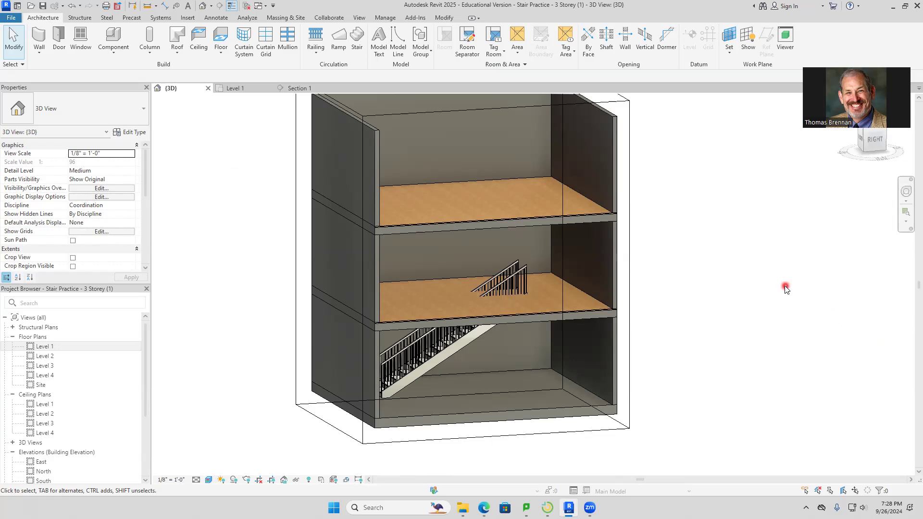
pyautogui.click(298, 88)
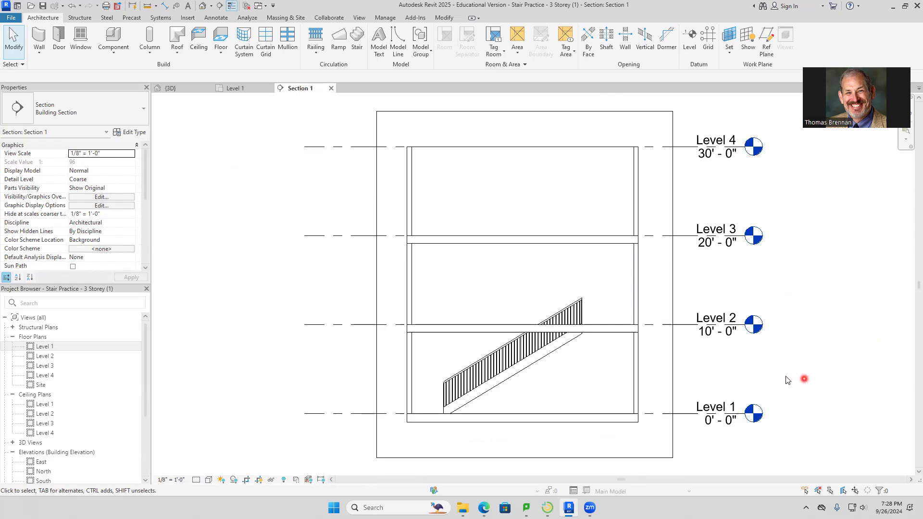
pyautogui.click(529, 364)
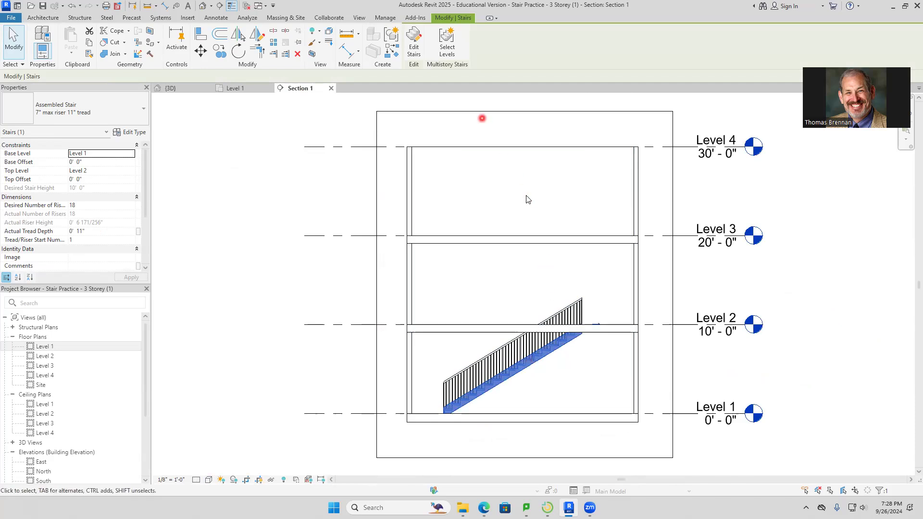
pyautogui.click(448, 45)
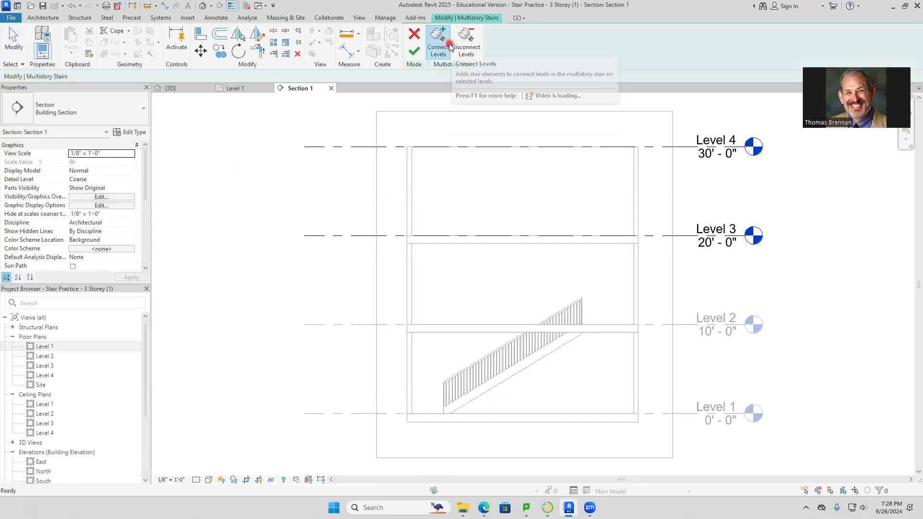
pyautogui.click(353, 236)
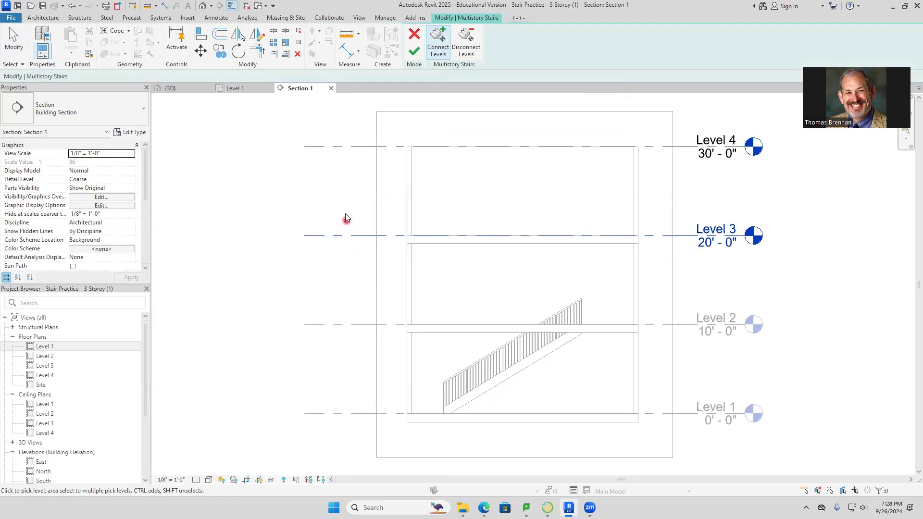
pyautogui.click(415, 52)
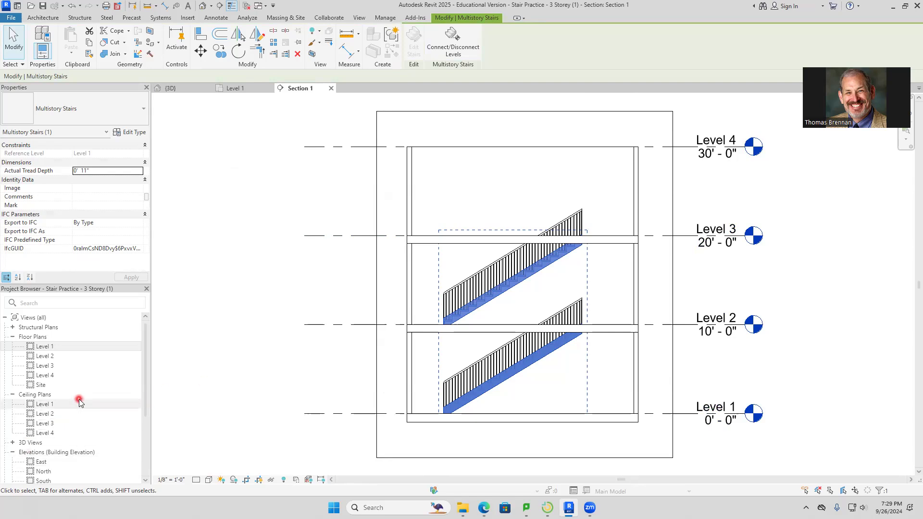
# Step: Open the Level 2 floor plan and delete the room tag beside the stair
pyautogui.doubleClick(45, 358)
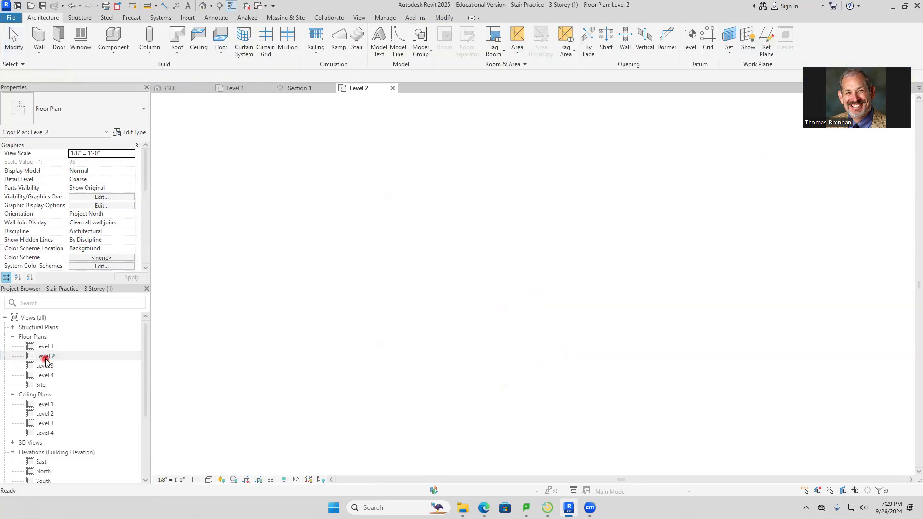
pyautogui.scroll(4, 494, 323)
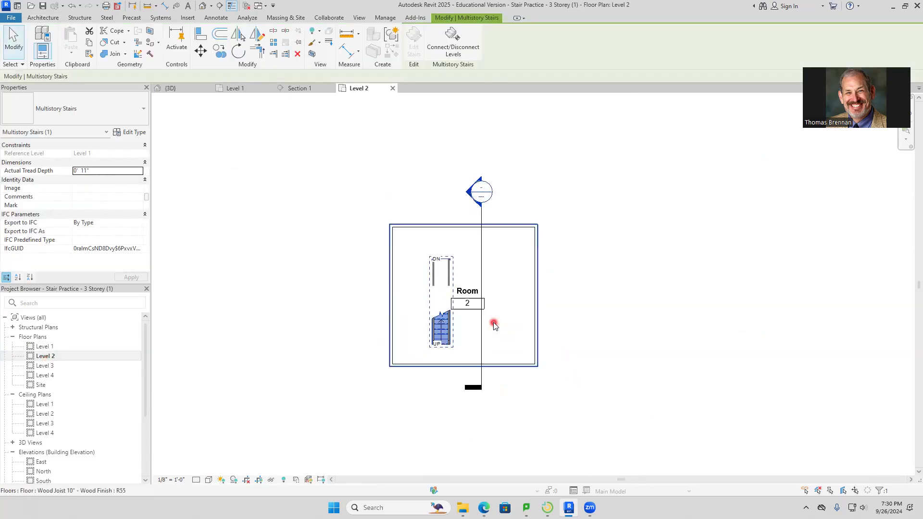
pyautogui.scroll(1, 627, 340)
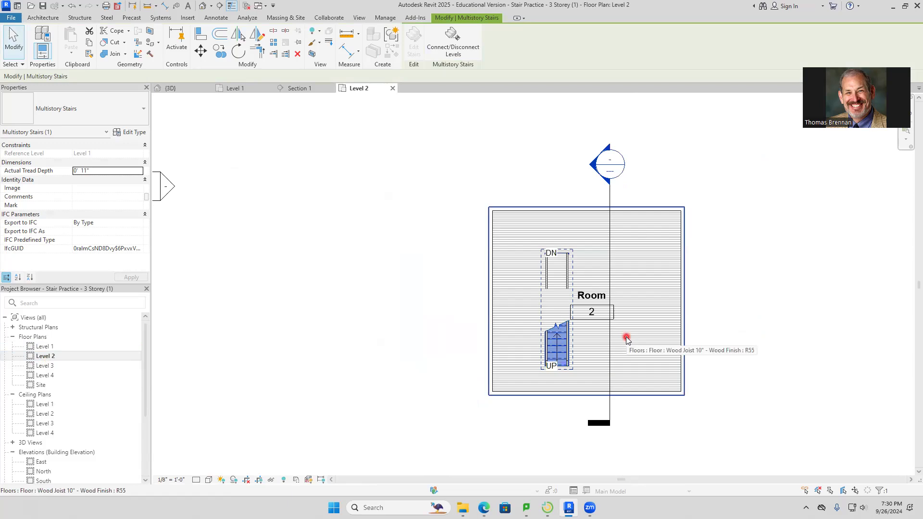
pyautogui.scroll(1, 627, 340)
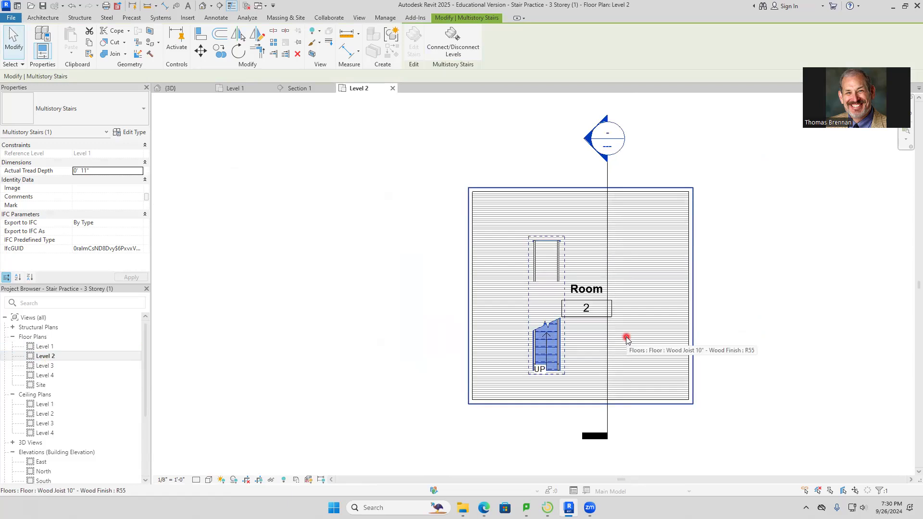
pyautogui.scroll(1, 627, 340)
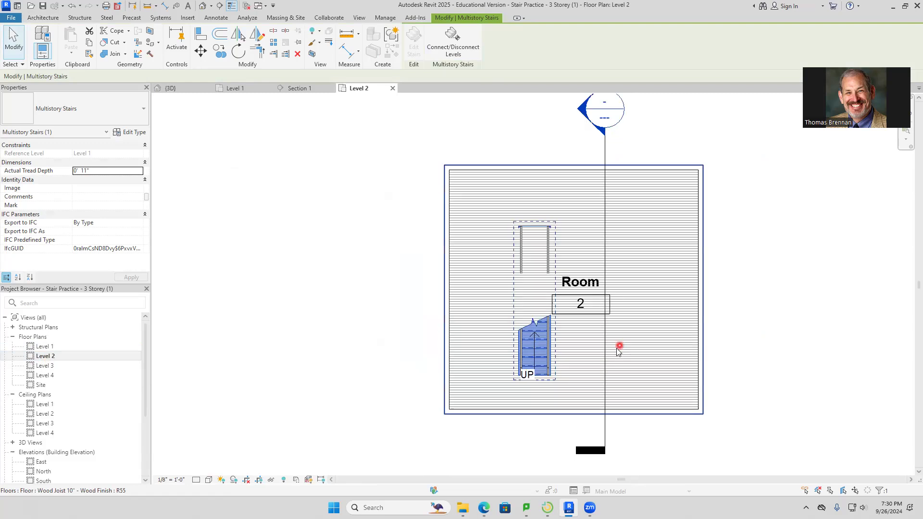
pyautogui.click(592, 321)
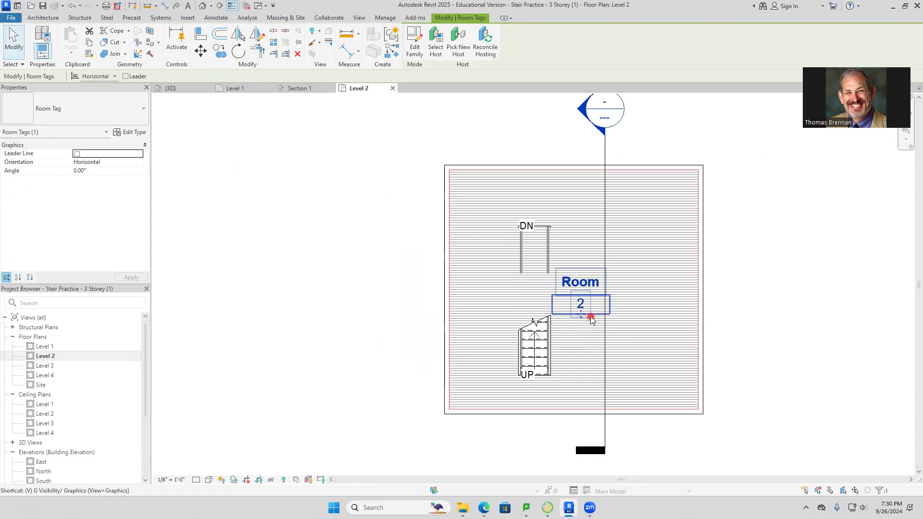
pyautogui.press('Delete')
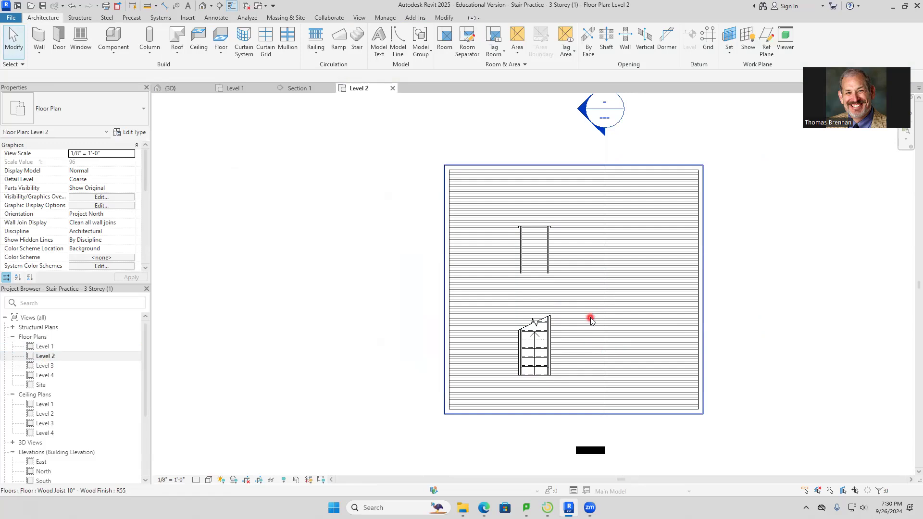
# Step: Set the Level 2 floor plan's visual style to Realistic
pyautogui.click(209, 479)
pyautogui.click(224, 469)
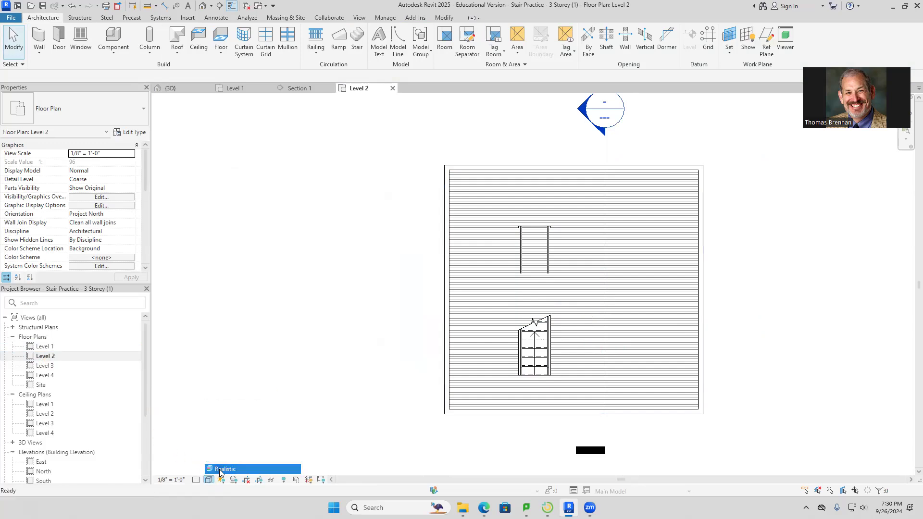
pyautogui.scroll(1, 571, 287)
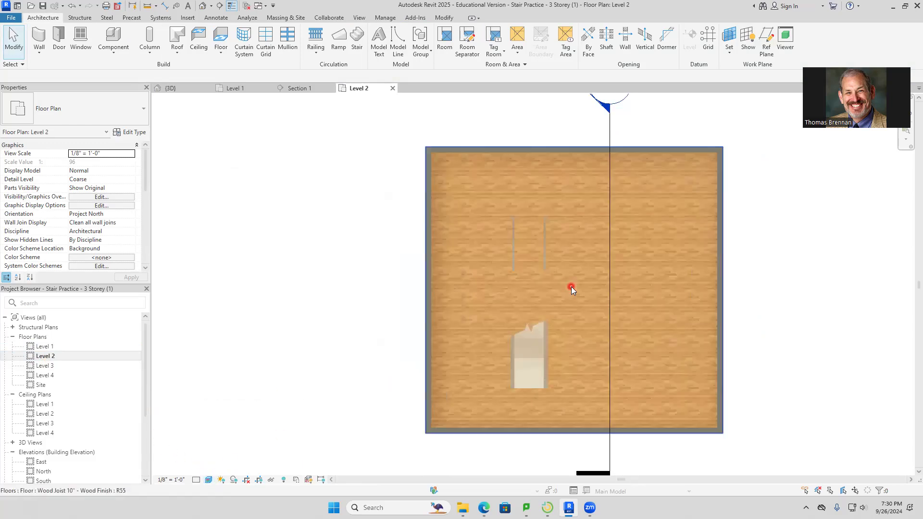
pyautogui.moveTo(571, 287); pyautogui.dragTo(565, 300, button='middle')
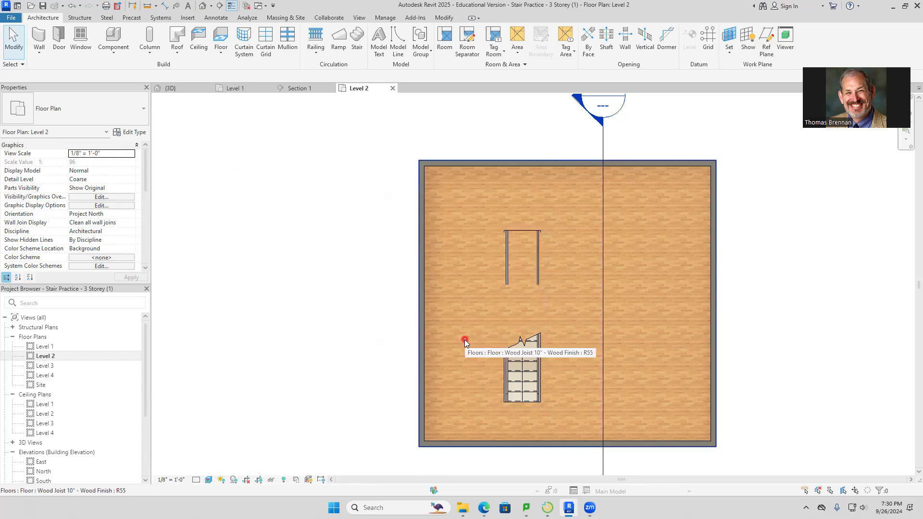
# Step: Cut a rectangular shaft opening about 3'-4" by 12'-11" around the stair in the Level 2 floor plan, starting at the stair's upper end
pyautogui.click(607, 38)
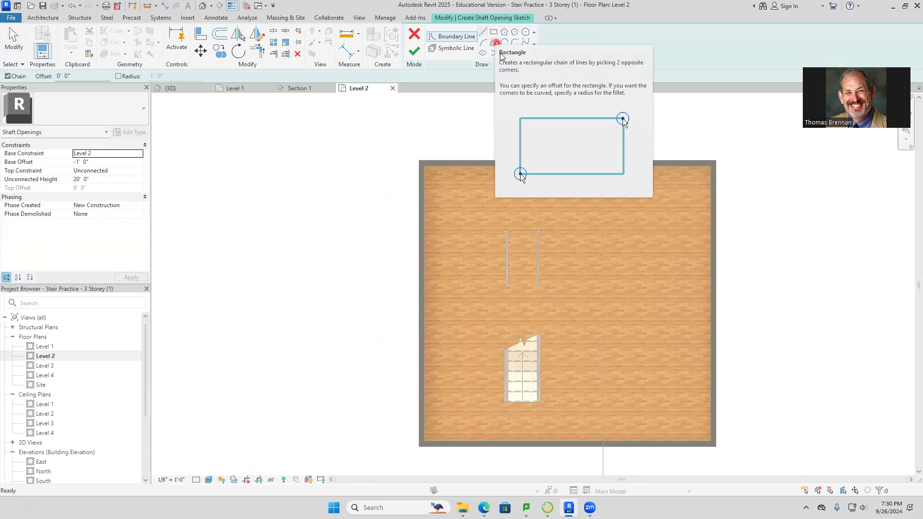
pyautogui.click(494, 32)
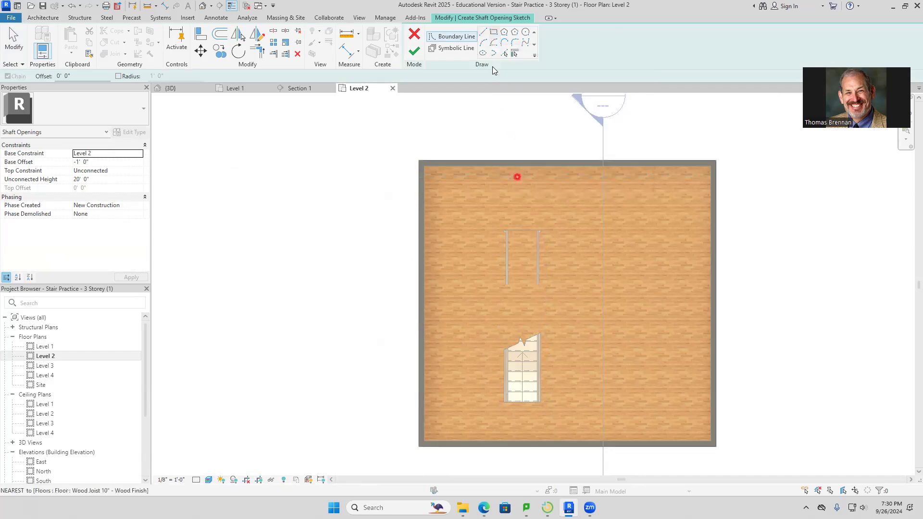
pyautogui.click(502, 230)
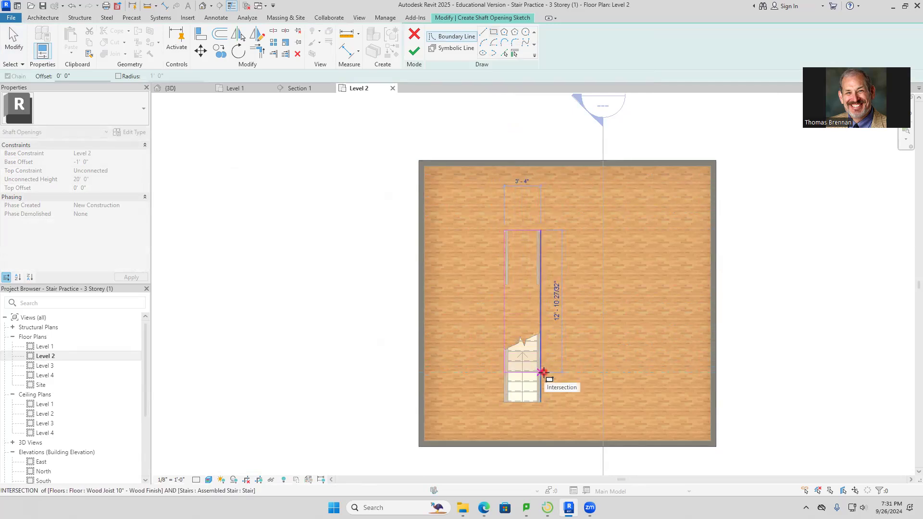
pyautogui.click(542, 372)
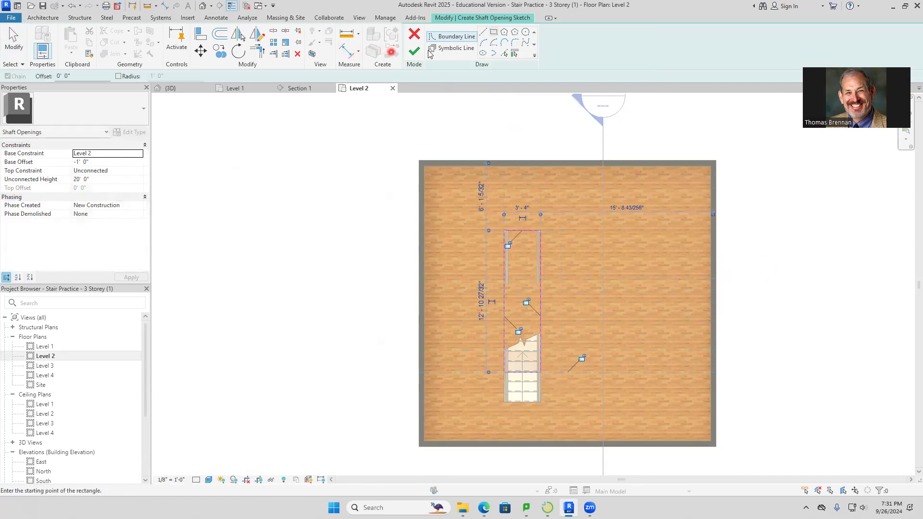
pyautogui.click(416, 53)
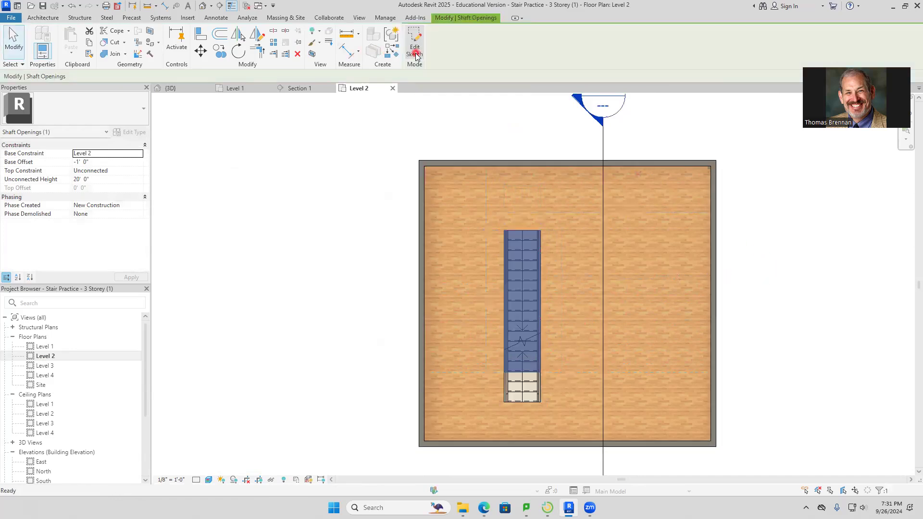
pyautogui.click(870, 284)
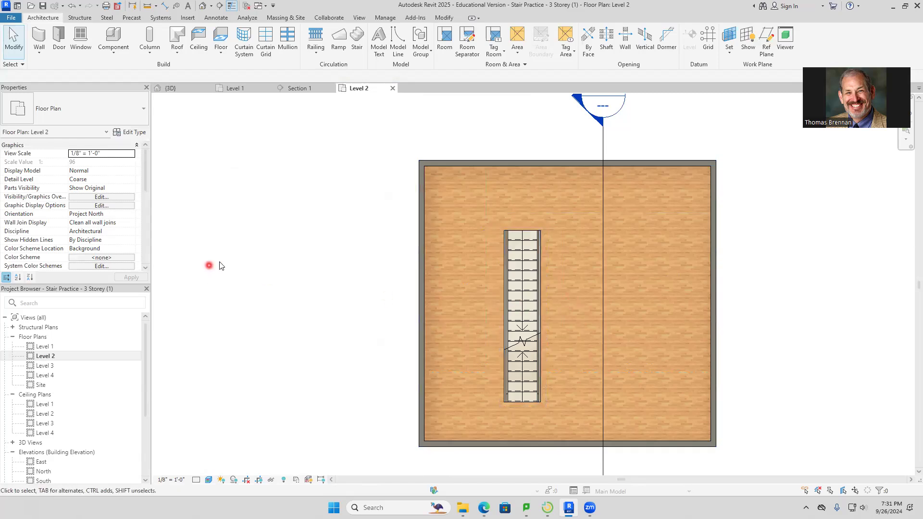
# Step: Set the shaft opening's top constraint to Up to level: Level 3 and apply it
pyautogui.click(540, 294)
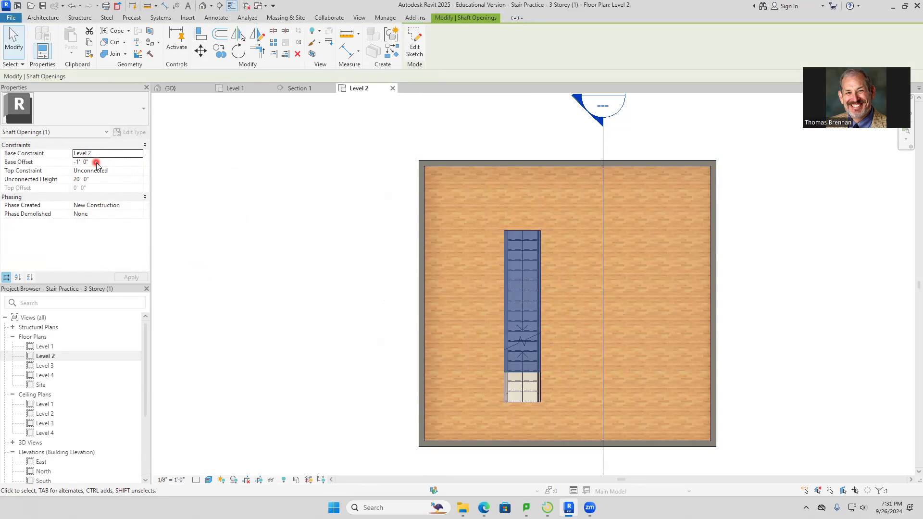
pyautogui.click(120, 172)
pyautogui.click(139, 171)
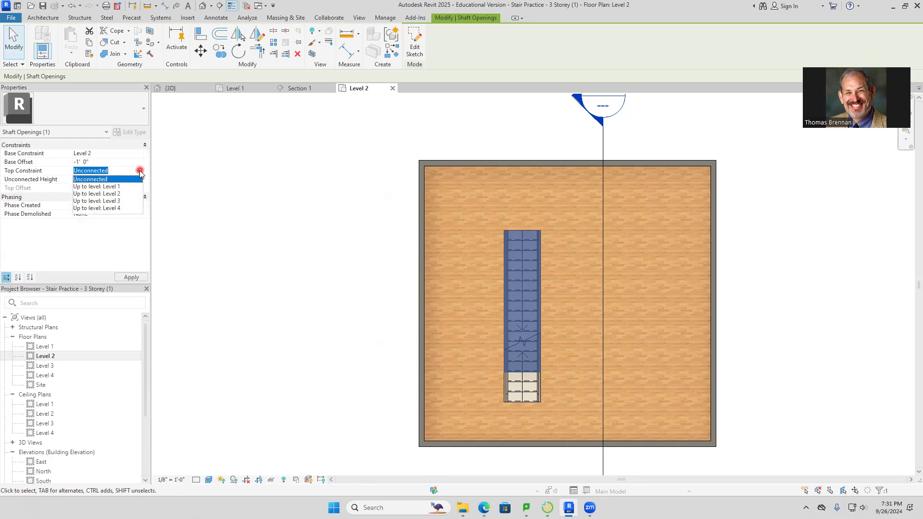
pyautogui.click(116, 201)
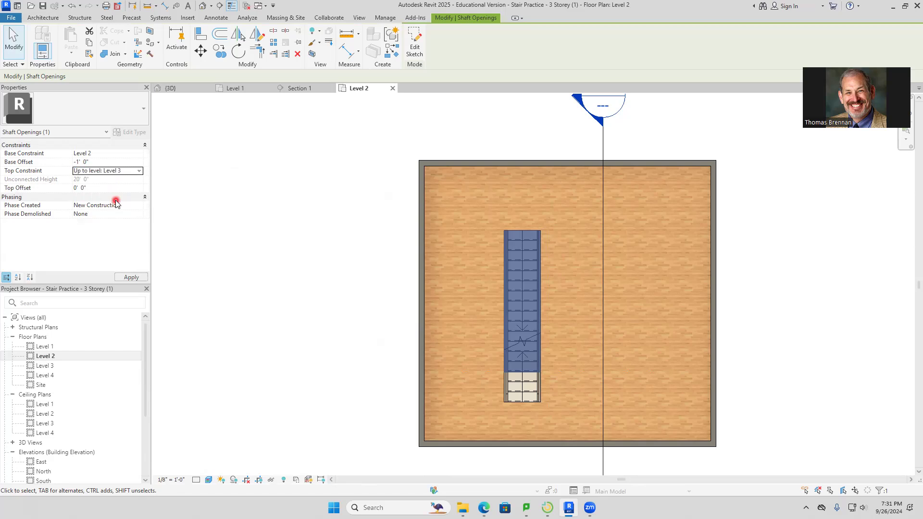
pyautogui.click(131, 278)
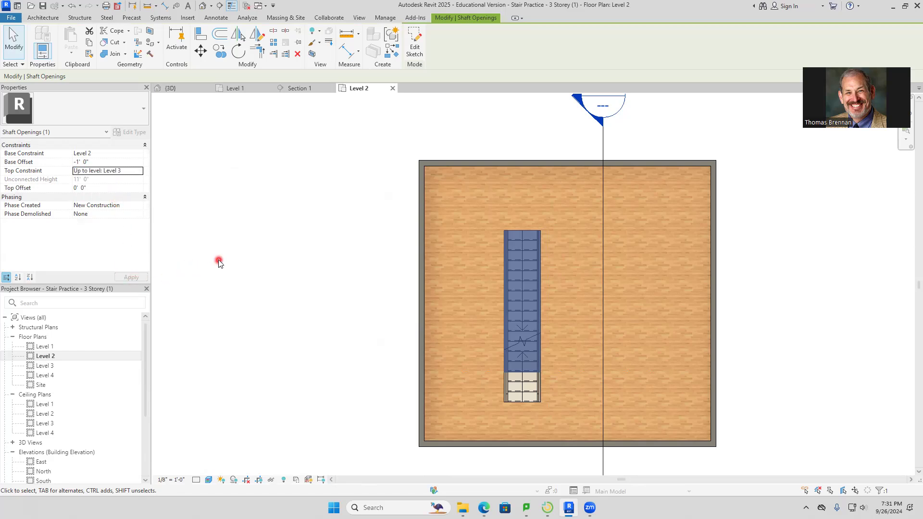
# Step: Examine the shaft openings and the multistory stair in the 3D view from a higher angle
pyautogui.click(195, 90)
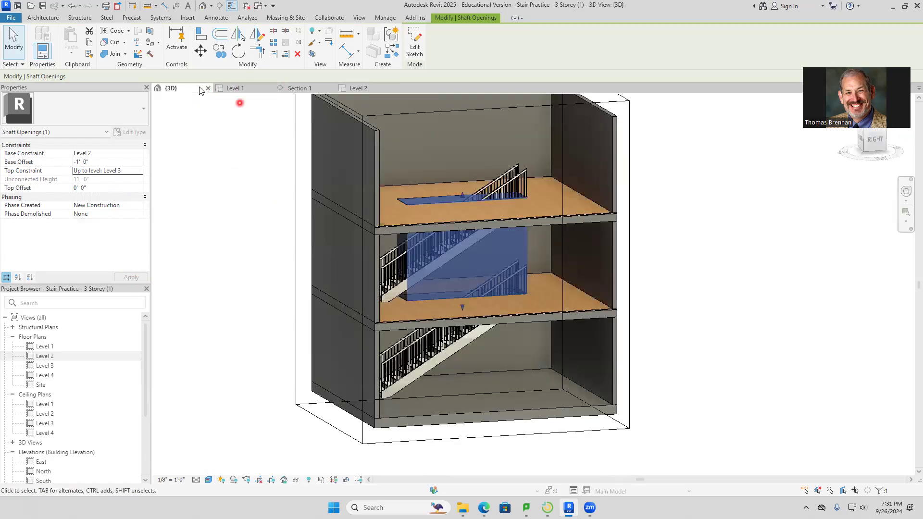
pyautogui.click(757, 337)
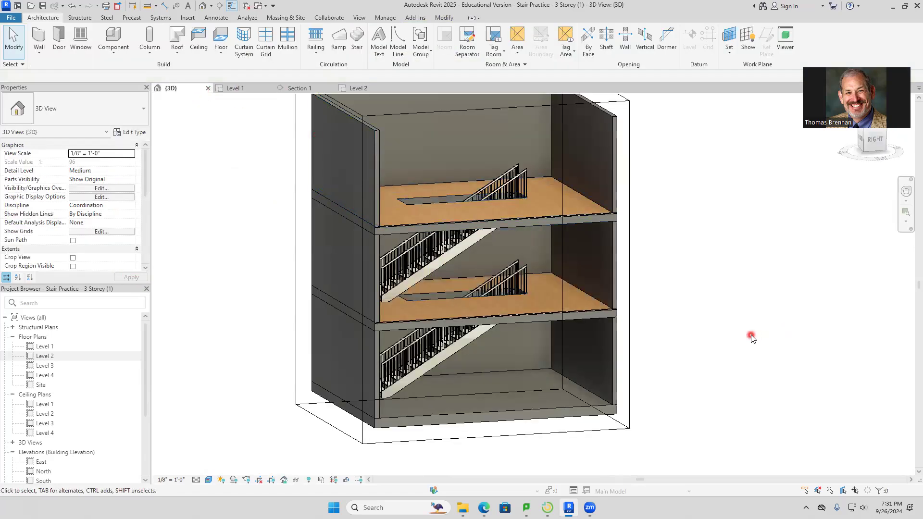
pyautogui.keyDown('shift'); pyautogui.moveTo(742, 332); pyautogui.dragTo(760, 389, button='middle'); pyautogui.keyUp('shift')
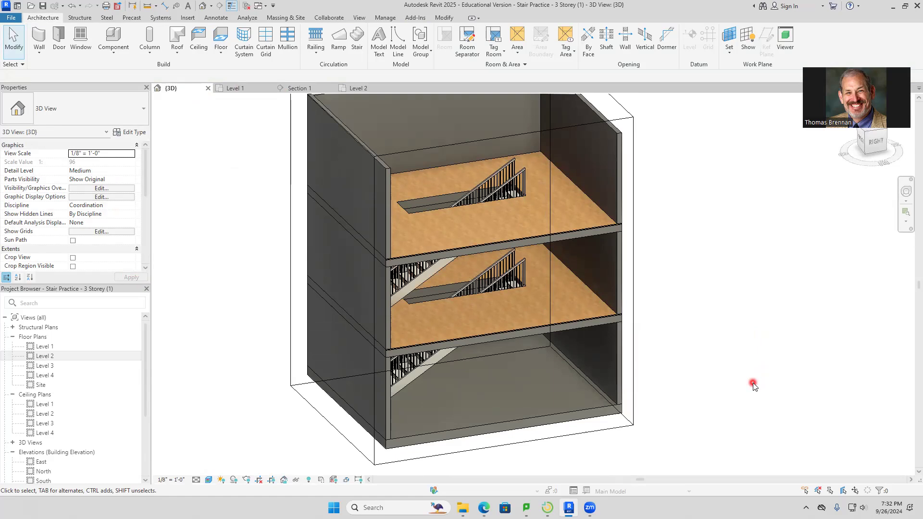
# Step: Check the required file name format for the Stairs Project on the course page in the browser, and return to Revit
pyautogui.moveTo(463, 509)
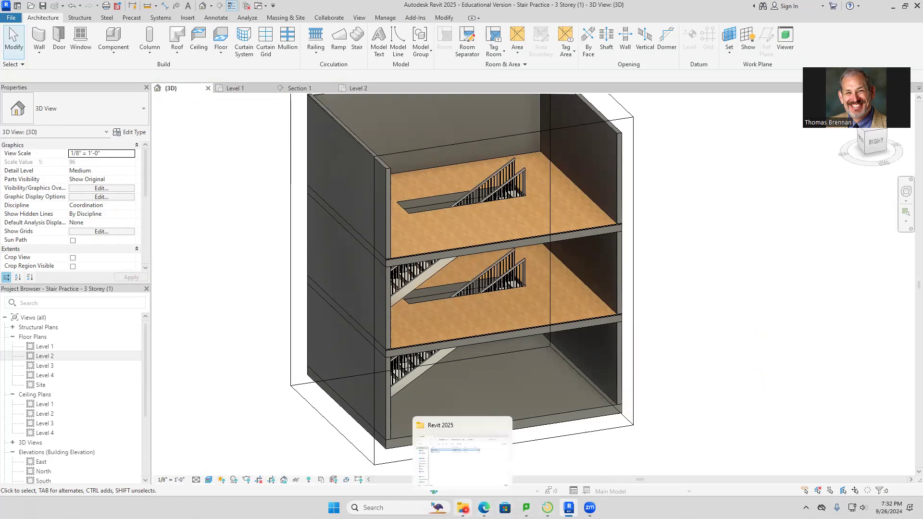
pyautogui.click(477, 478)
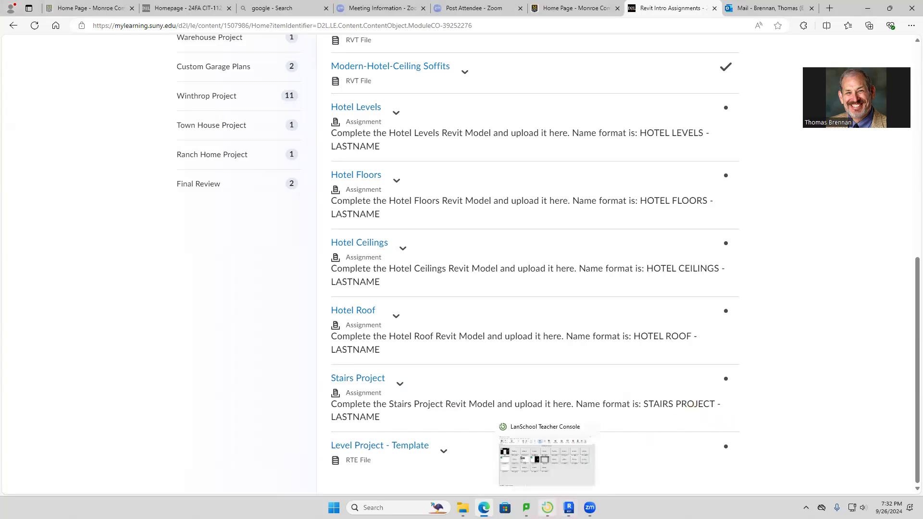
pyautogui.click(569, 508)
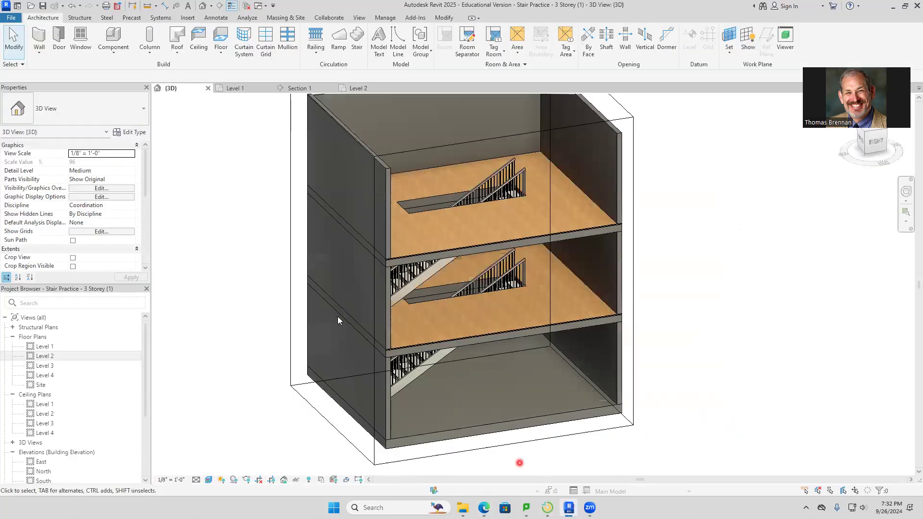
# Step: Save the model as a new project file in Downloads named STAIRS PROJECT - followed by the student's last name, and close the project
pyautogui.click(10, 17)
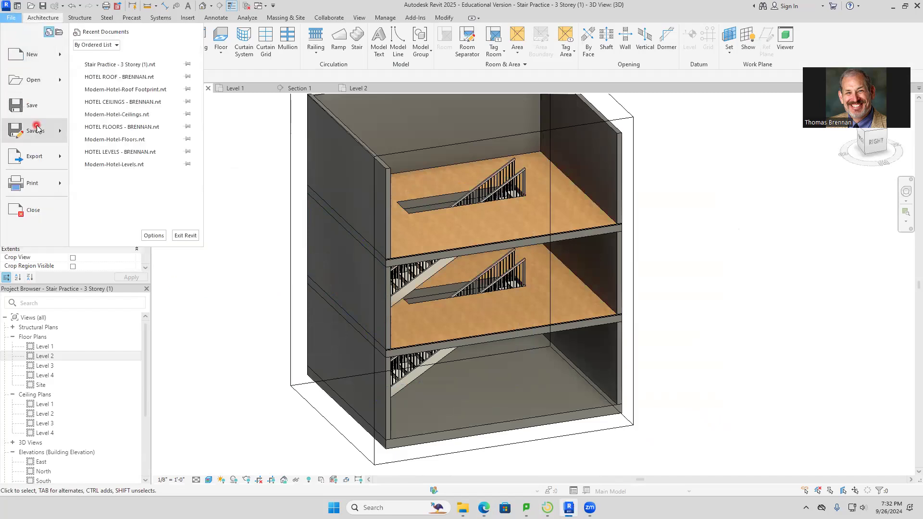
pyautogui.moveTo(37, 129)
pyautogui.click(97, 106)
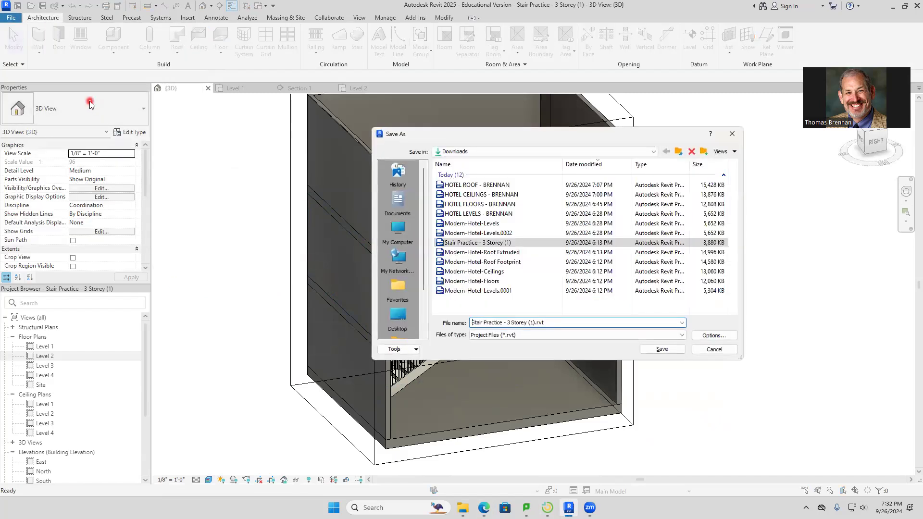
pyautogui.click(579, 322)
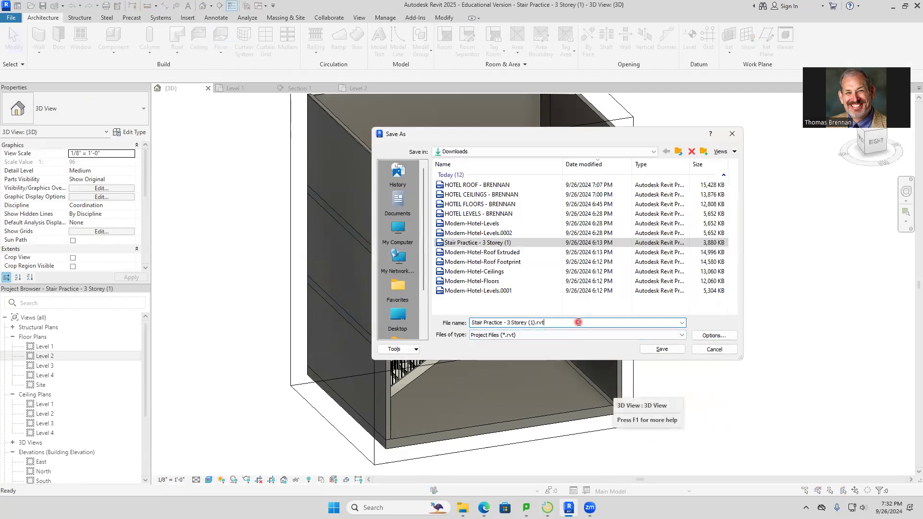
pyautogui.moveTo(579, 323); pyautogui.dragTo(328, 321)
pyautogui.write('st')
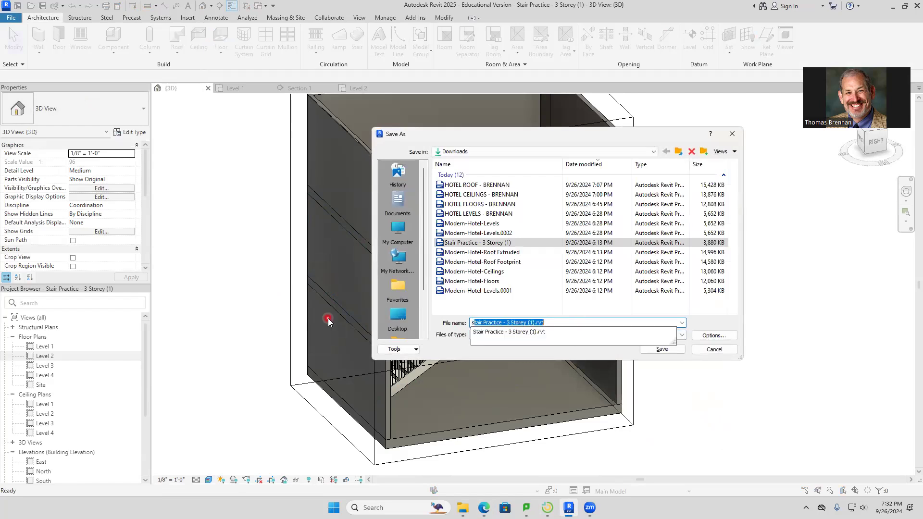
pyautogui.press('BackSpace')
pyautogui.press('BackSpace')
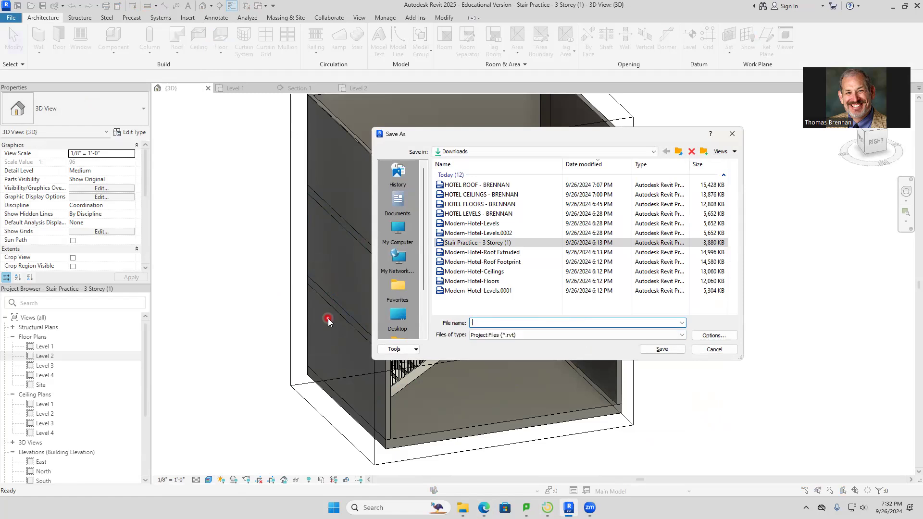
pyautogui.write('STAI')
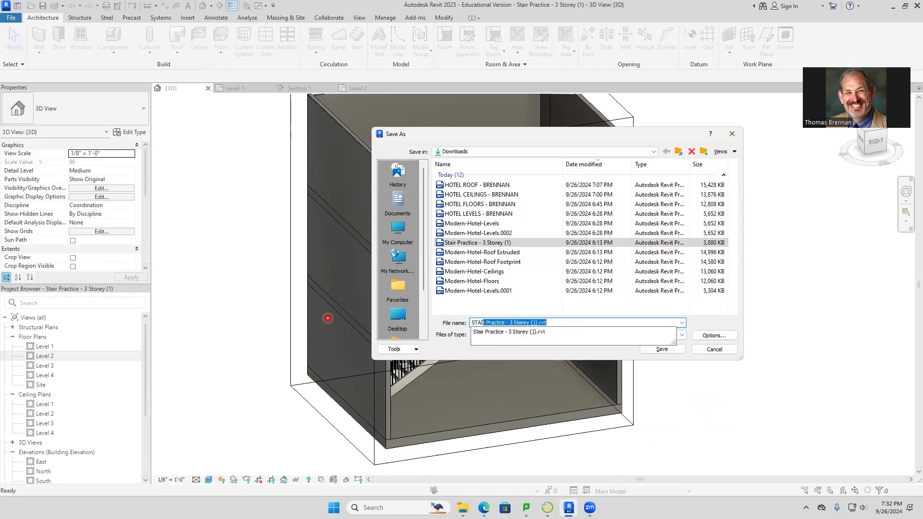
pyautogui.write('RS PROJC')
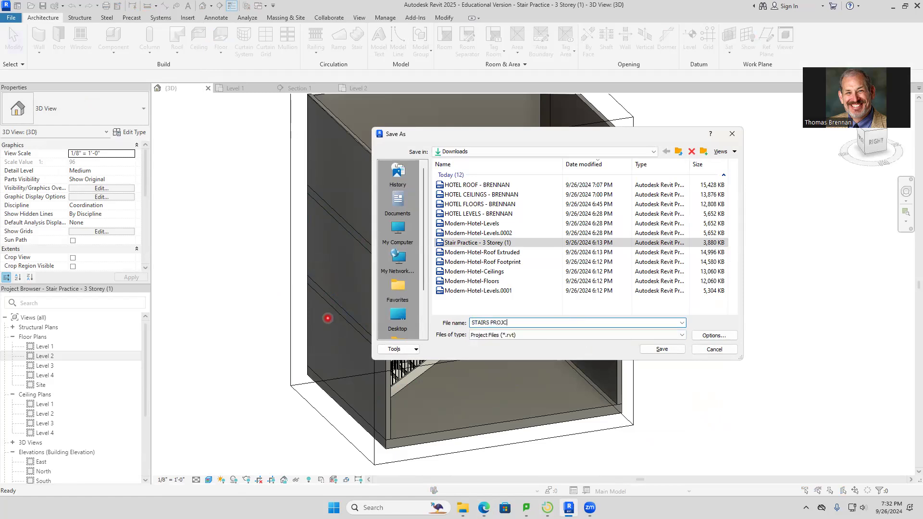
pyautogui.write('ECT - BRENNAN')
pyautogui.click(660, 350)
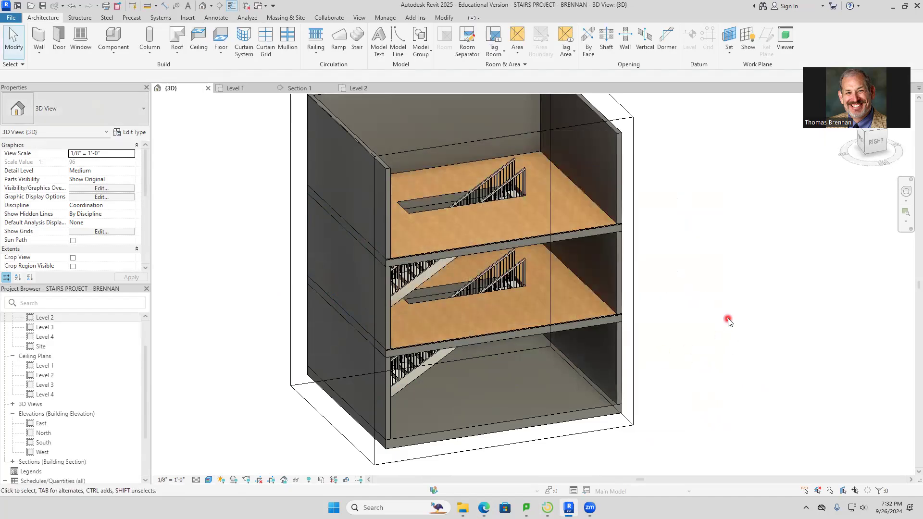
pyautogui.click(11, 18)
pyautogui.click(38, 212)
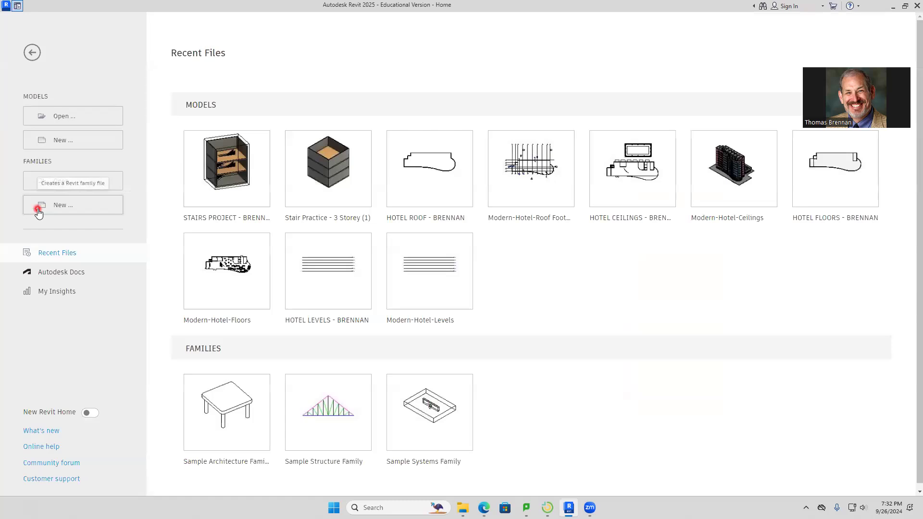
# Step: Switch to the browser and review the Revit Intro Assignments page, covering its practice files, submission assignments and upcoming project modules
pyautogui.moveTo(527, 508)
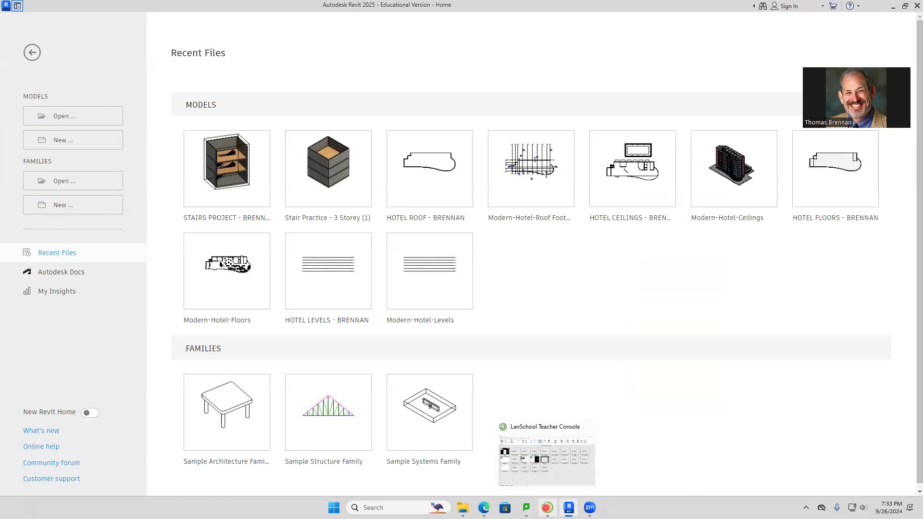
pyautogui.click(484, 507)
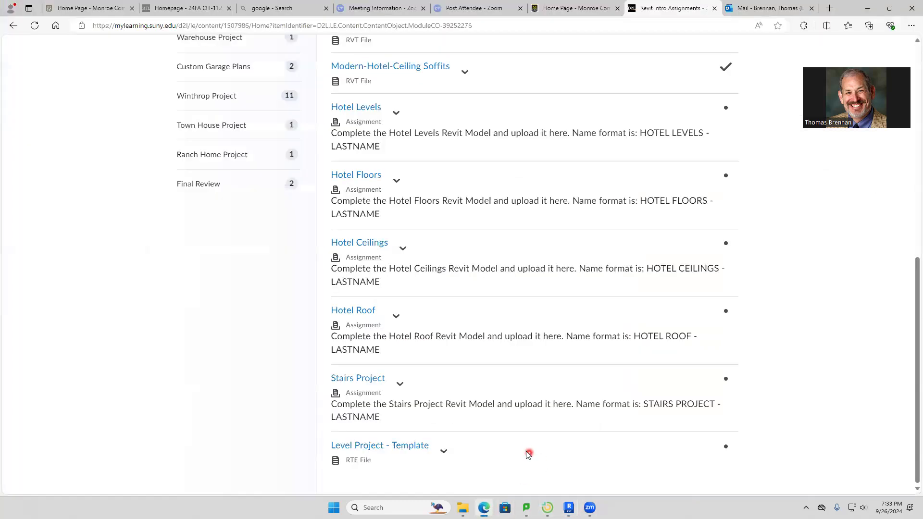
pyautogui.scroll(5, 525, 287)
pyautogui.scroll(-2, 524, 286)
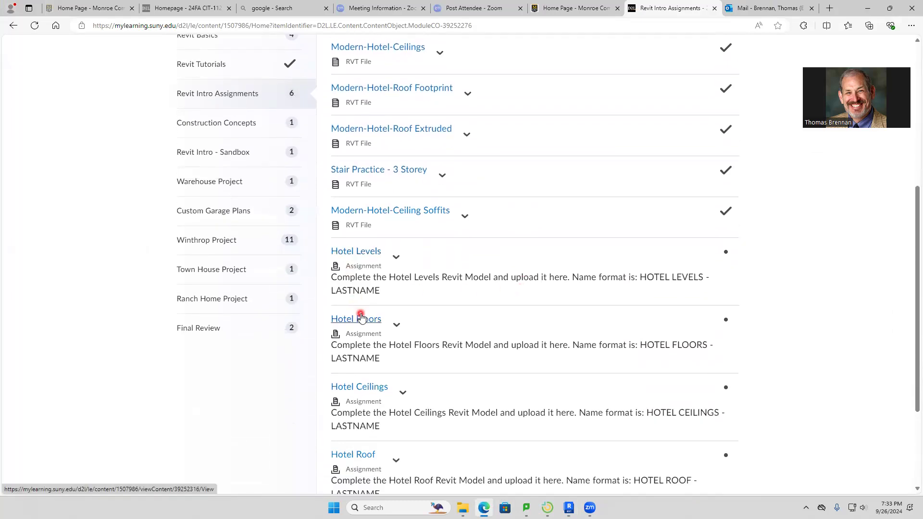
pyautogui.scroll(-2, 362, 319)
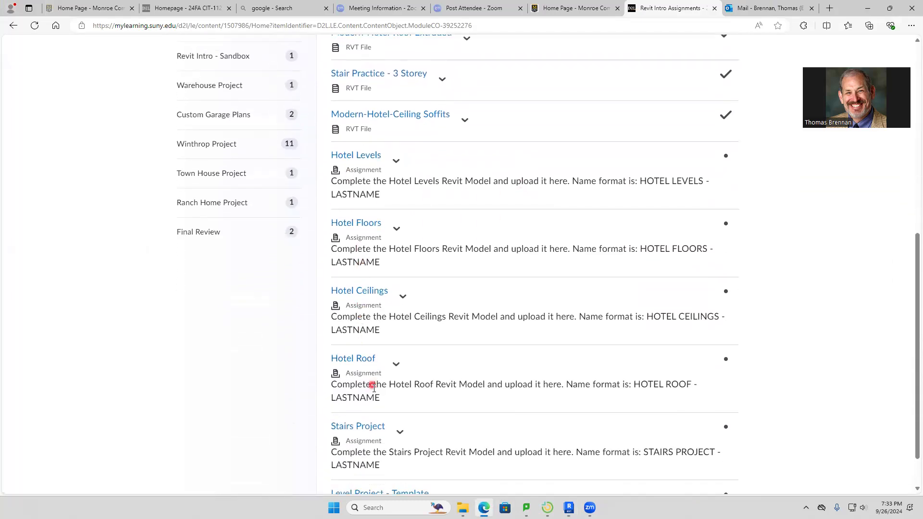
pyautogui.scroll(-1, 373, 424)
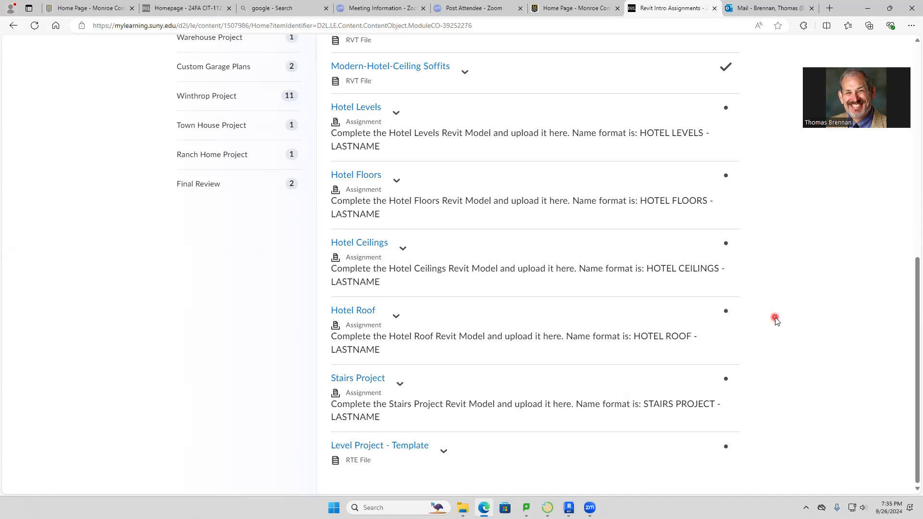
pyautogui.scroll(7, 575, 322)
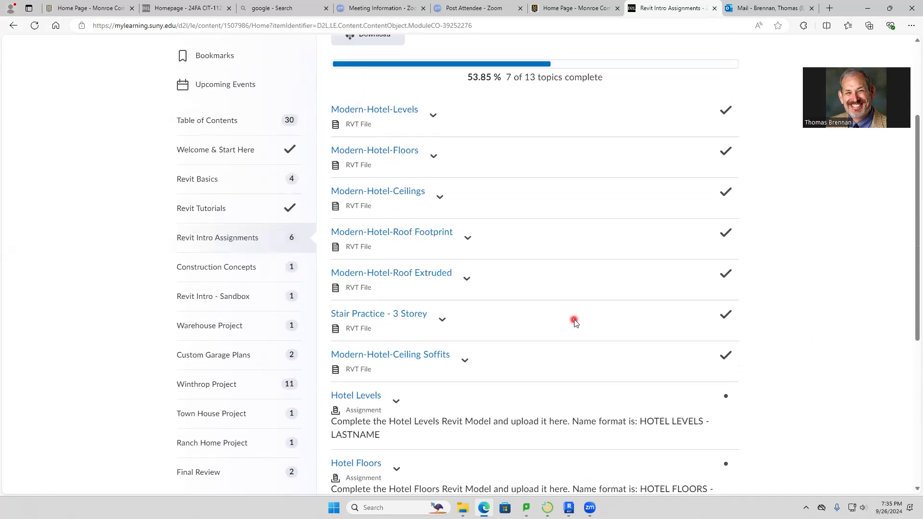
pyautogui.scroll(2, 574, 322)
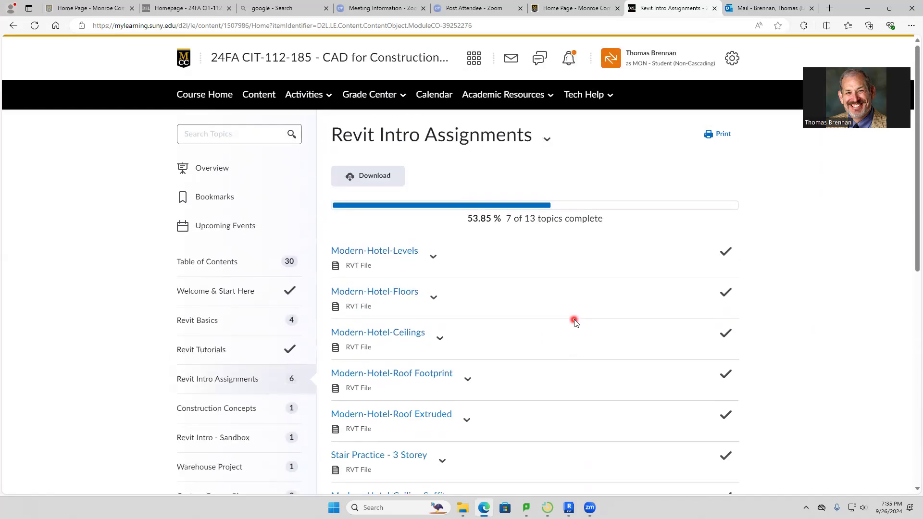
pyautogui.scroll(-1, 575, 323)
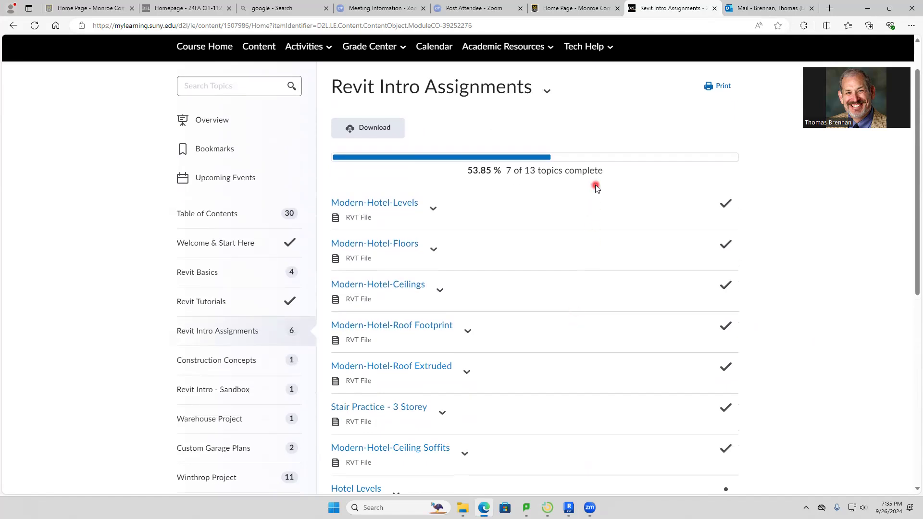
pyautogui.scroll(1, 596, 186)
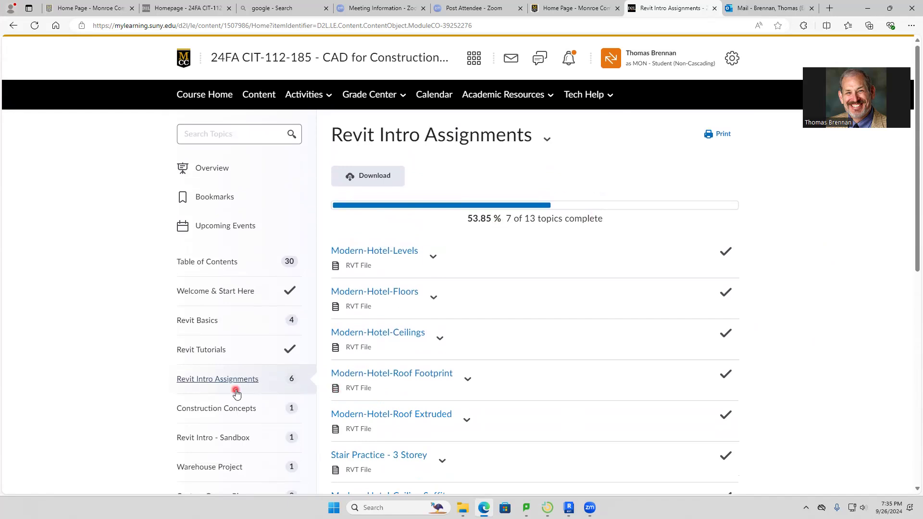
pyautogui.scroll(-2, 236, 387)
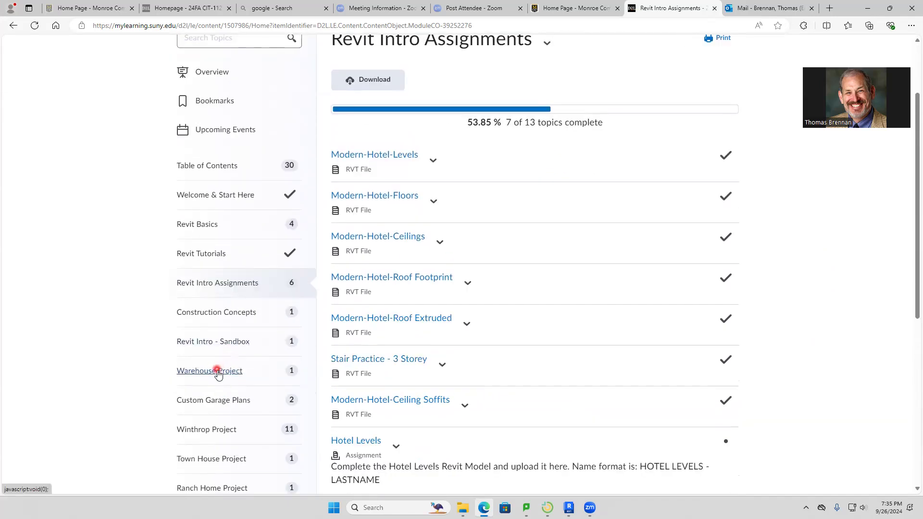
# Step: Open the Warehouse Project module on the course site and read its modeling parameters
pyautogui.click(212, 373)
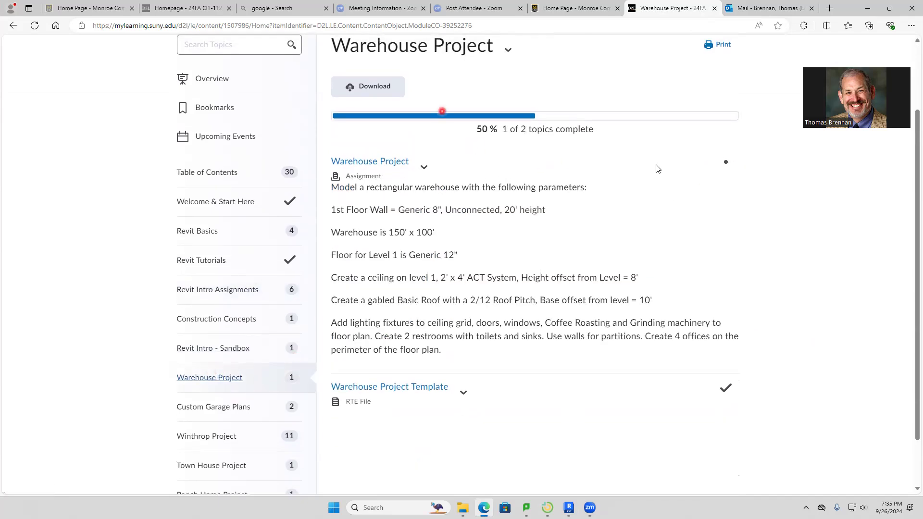
pyautogui.click(443, 112)
pyautogui.scroll(1, 657, 169)
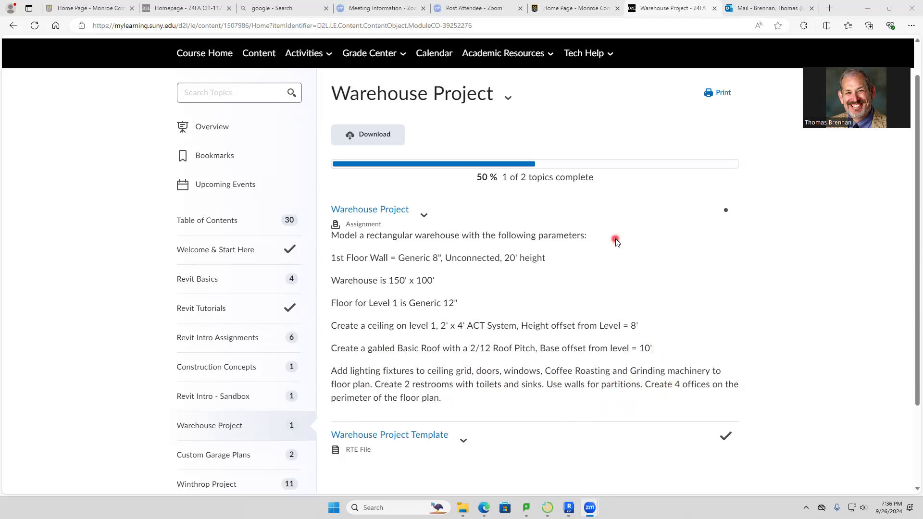
# Step: Download the Warehouse Project Template file Revit with Topo (1).rte and return to the Warehouse Project page
pyautogui.click(428, 435)
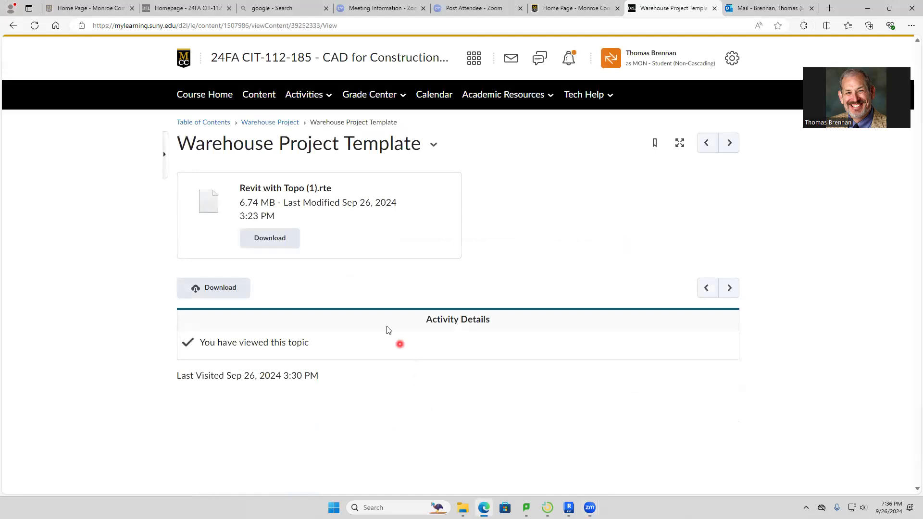
pyautogui.click(270, 237)
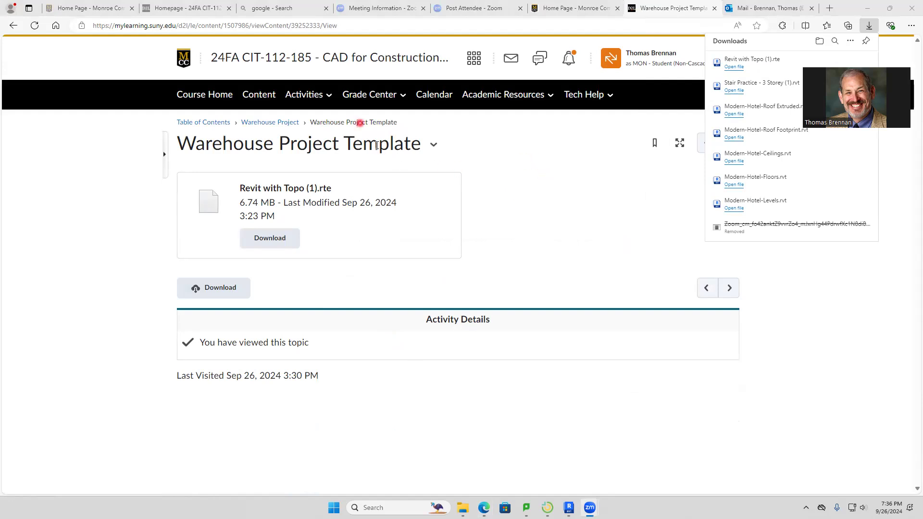
pyautogui.click(268, 123)
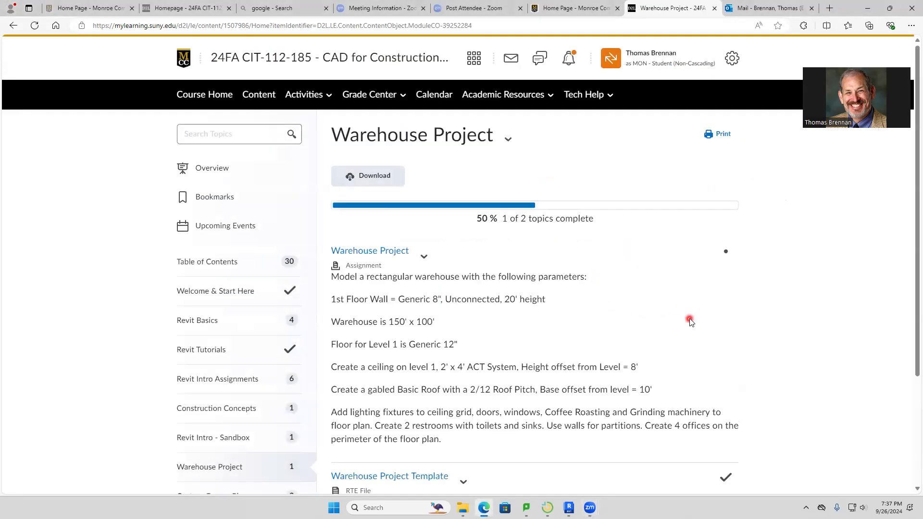
pyautogui.scroll(-1, 665, 319)
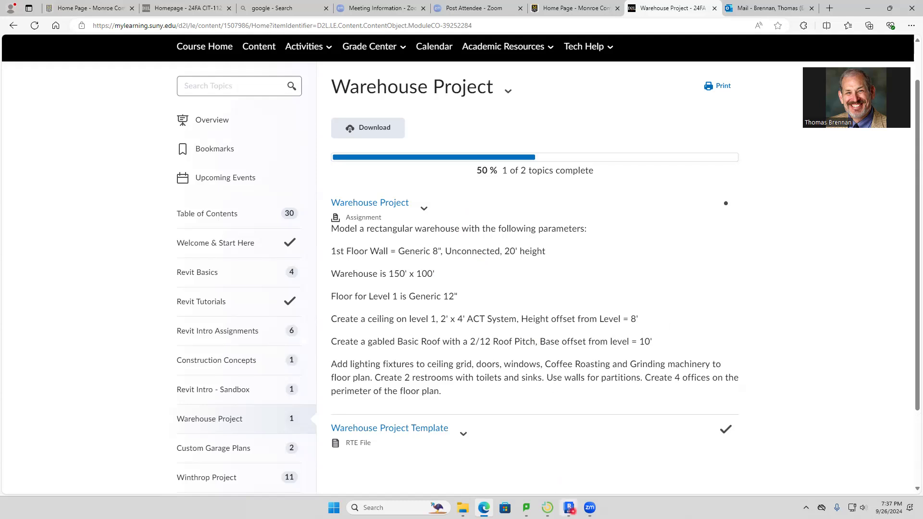
# Step: Switch to Revit and create a new project from the Revit with Topo (1) template in Downloads
pyautogui.click(569, 508)
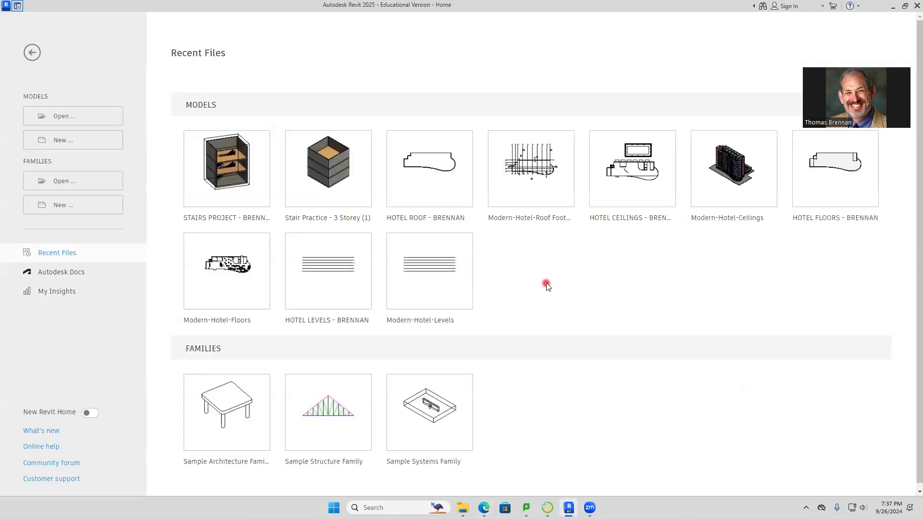
pyautogui.click(72, 143)
pyautogui.click(531, 233)
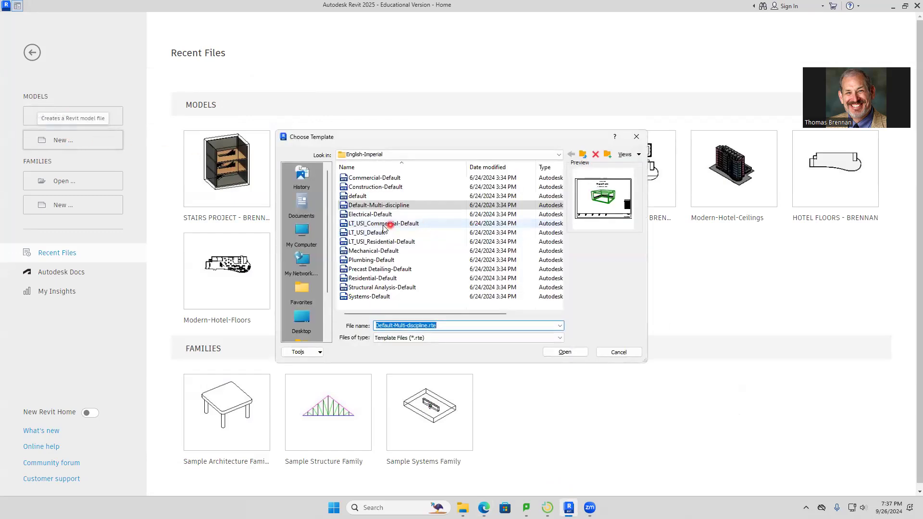
pyautogui.click(303, 318)
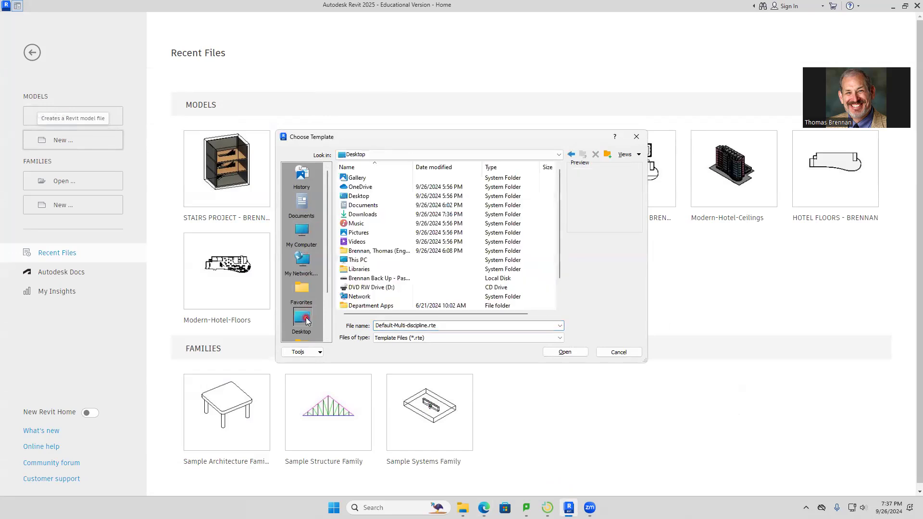
pyautogui.doubleClick(378, 215)
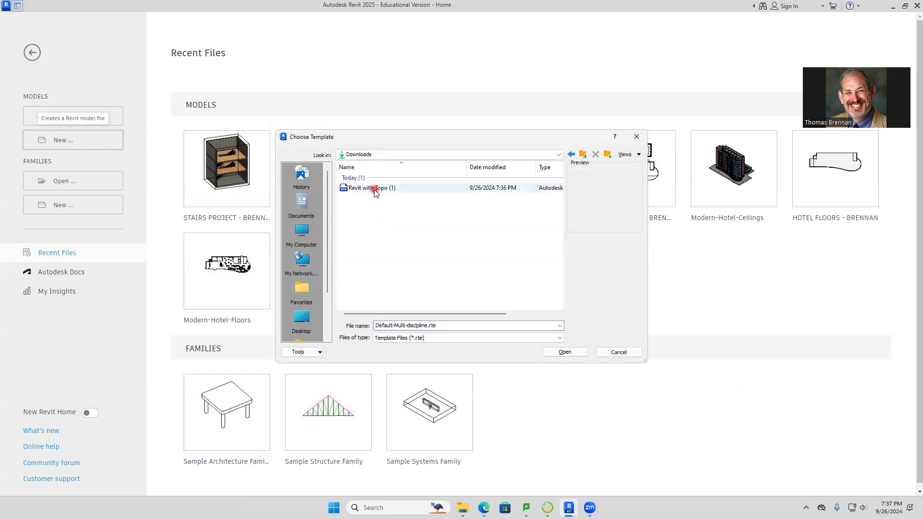
pyautogui.doubleClick(375, 190)
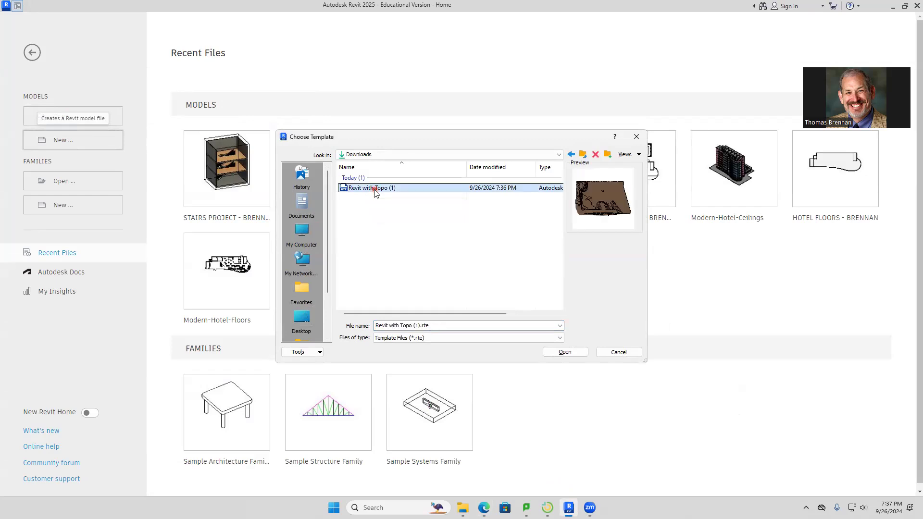
pyautogui.click(436, 288)
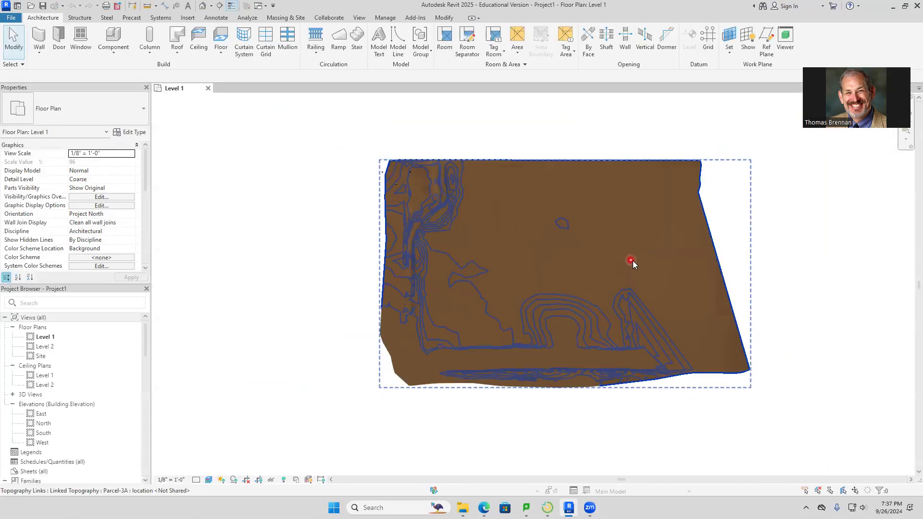
# Step: Examine the site topography in the Level 1 plan and from several angles in the default 3D view
pyautogui.scroll(-1, 631, 260)
pyautogui.moveTo(628, 261); pyautogui.dragTo(598, 284, button='middle')
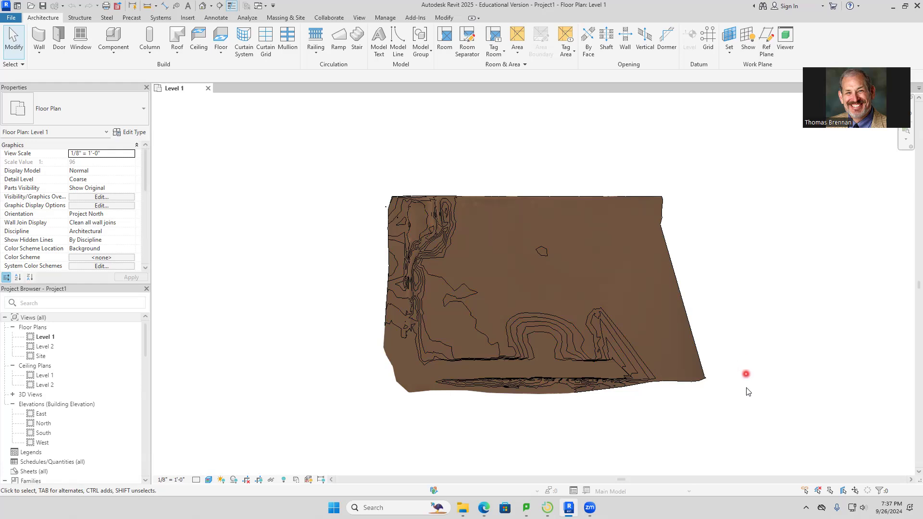
pyautogui.moveTo(748, 423)
pyautogui.mouseDown(button='middle')
pyautogui.moveTo(739, 382)
pyautogui.moveTo(736, 427)
pyautogui.mouseUp(button='middle')
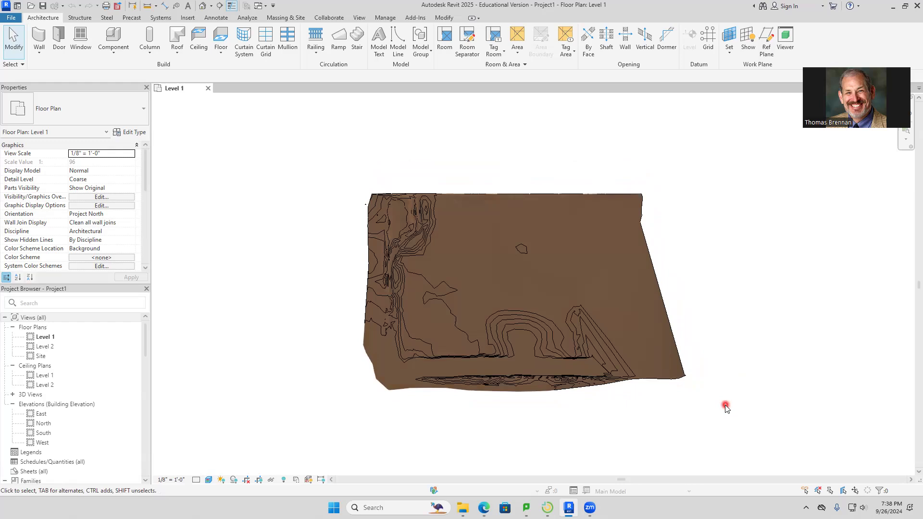
pyautogui.click(203, 6)
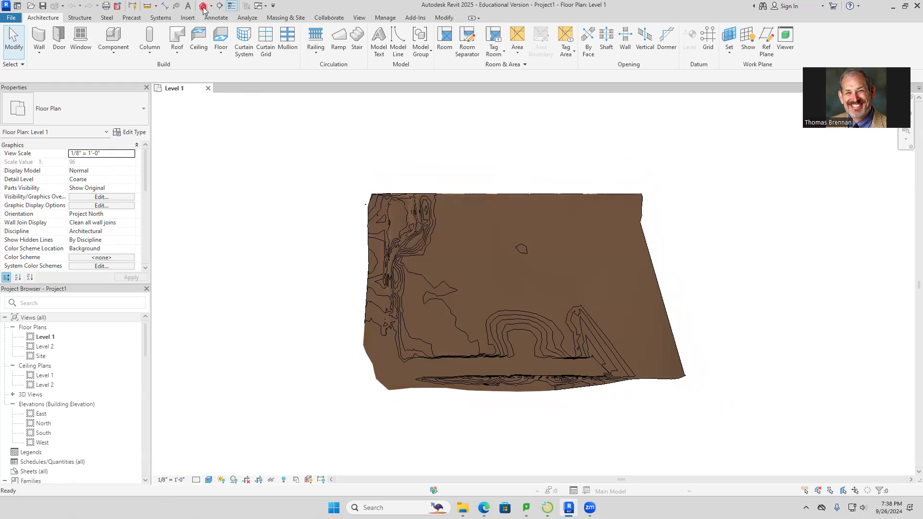
pyautogui.keyDown('shift'); pyautogui.moveTo(665, 346); pyautogui.dragTo(465, 337, button='middle'); pyautogui.keyUp('shift')
pyautogui.scroll(1, 465, 337)
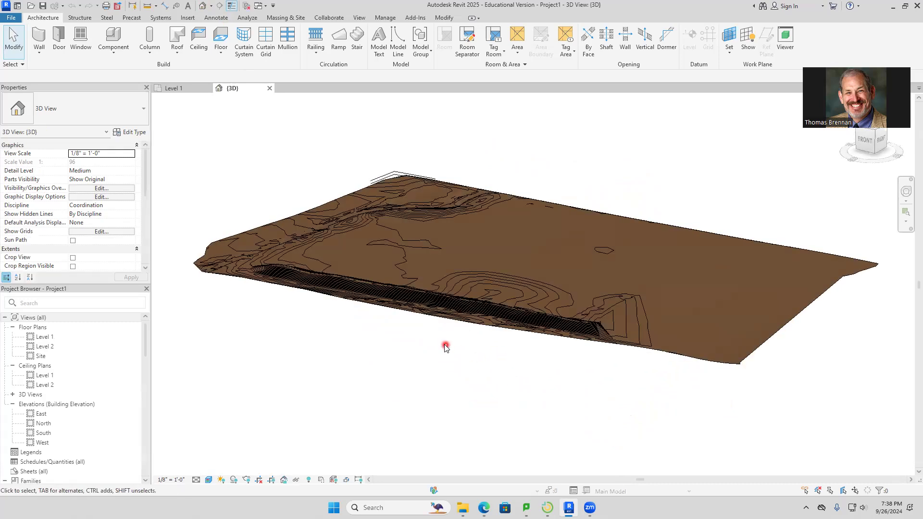
pyautogui.scroll(5, 378, 321)
pyautogui.keyDown('shift'); pyautogui.moveTo(377, 321); pyautogui.dragTo(391, 374, button='middle'); pyautogui.keyUp('shift')
pyautogui.scroll(-6, 399, 347)
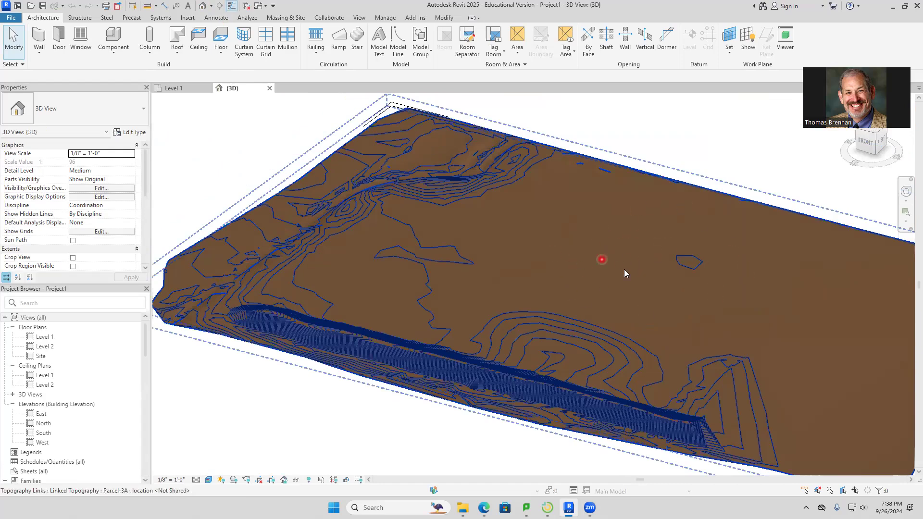
pyautogui.scroll(-3, 666, 295)
pyautogui.keyDown('shift'); pyautogui.moveTo(659, 290); pyautogui.dragTo(660, 186, button='middle'); pyautogui.keyUp('shift')
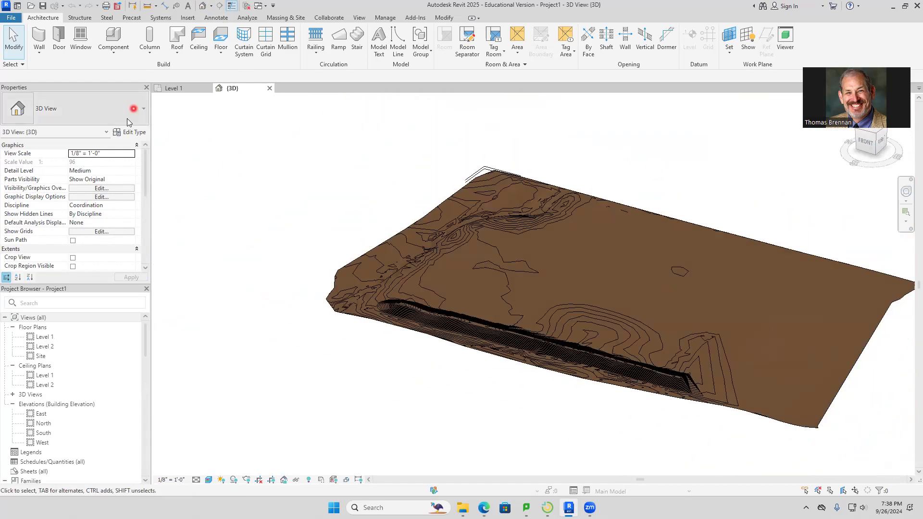
# Step: Return to the Level 1 plan, check the required warehouse size on the course page in the browser, and come back to Revit
pyautogui.click(170, 89)
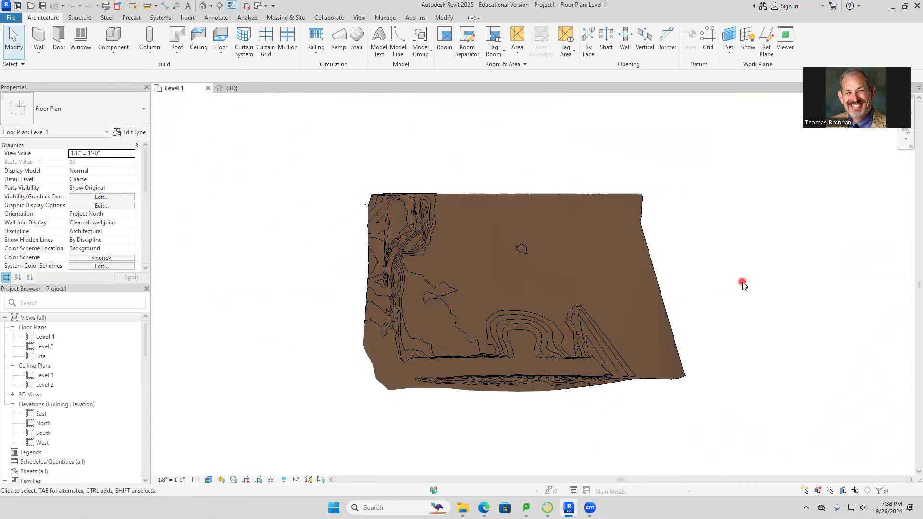
pyautogui.hotkey('alt', 'Tab')
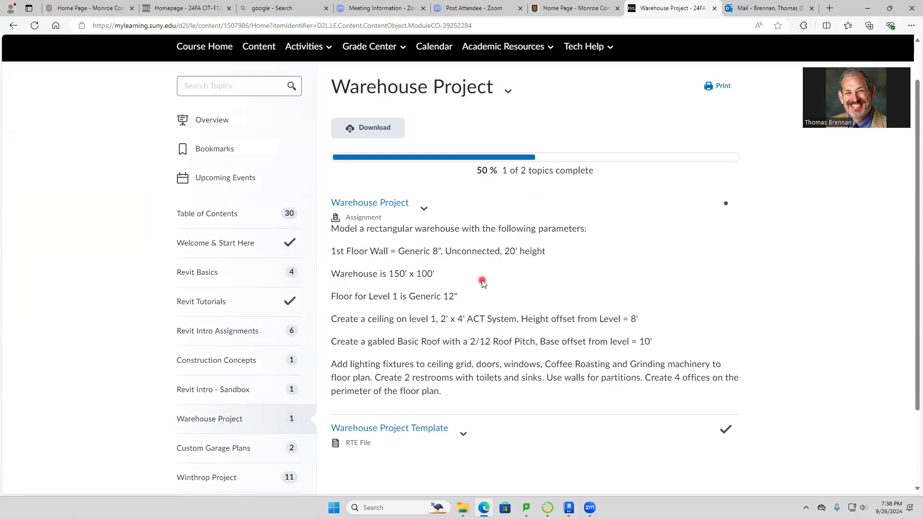
pyautogui.hotkey('alt', 'Tab')
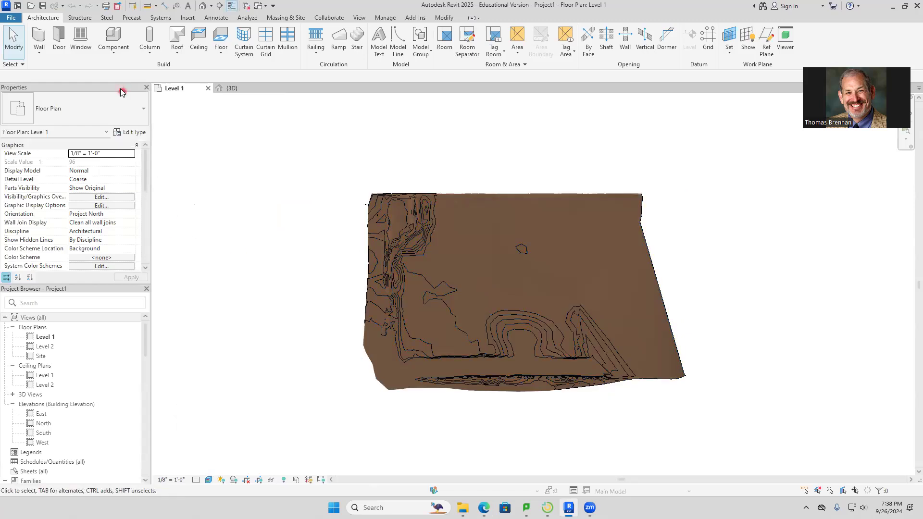
# Step: Draw a rectangle of Generic - 8" walls, 20' unconnected height, about 428' by 292' on the upper middle of the topography
pyautogui.click(34, 38)
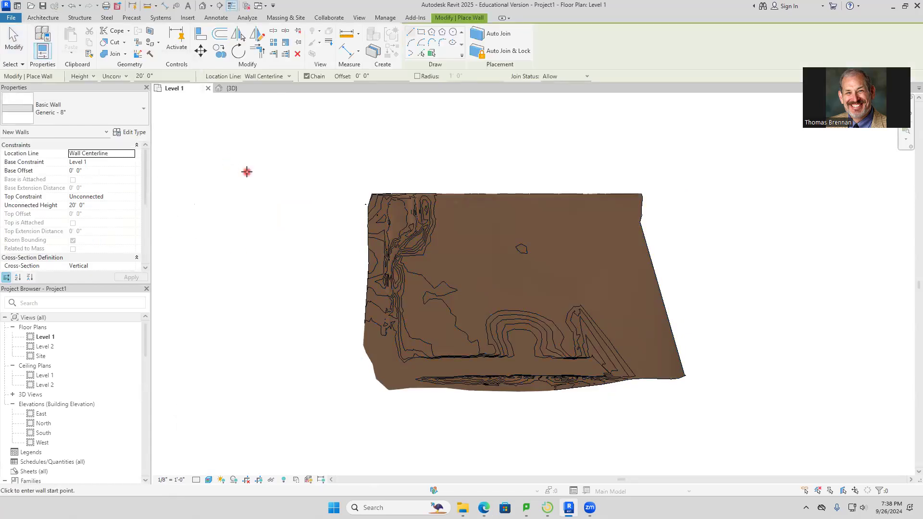
pyautogui.click(421, 33)
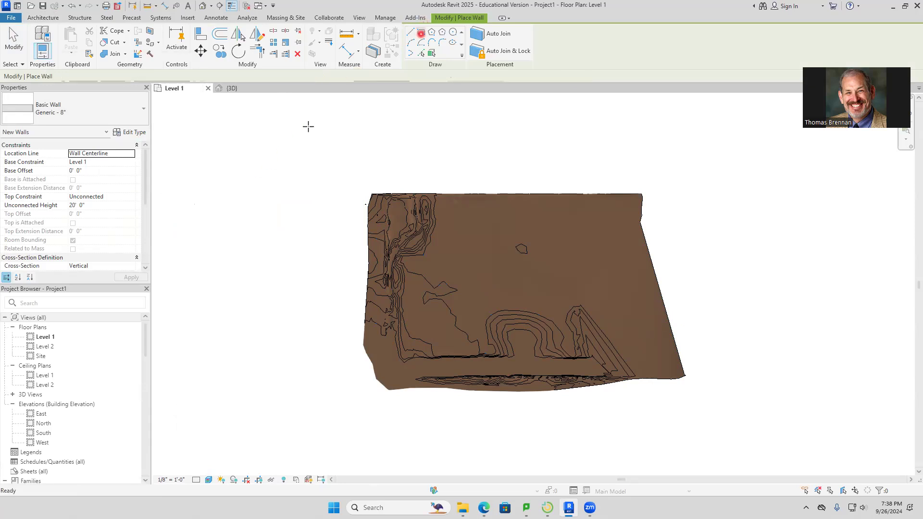
pyautogui.click(494, 233)
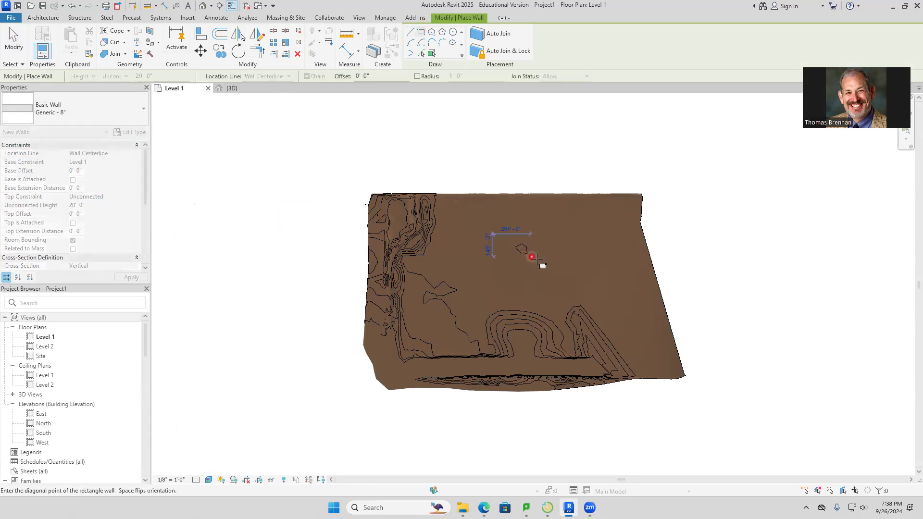
pyautogui.click(554, 277)
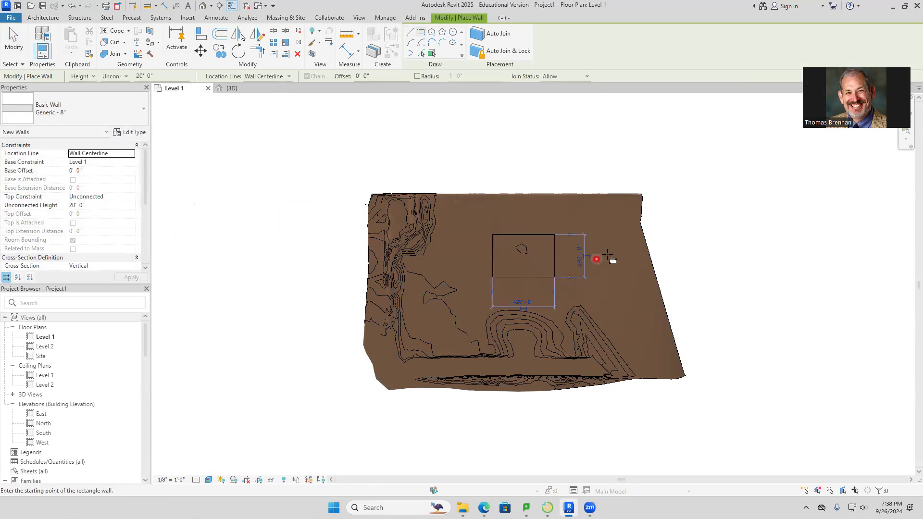
pyautogui.press('Escape')
pyautogui.press('Escape')
# Step: Set the distance between the two long horizontal walls to 100' by moving the lower wall
pyautogui.scroll(4, 546, 278)
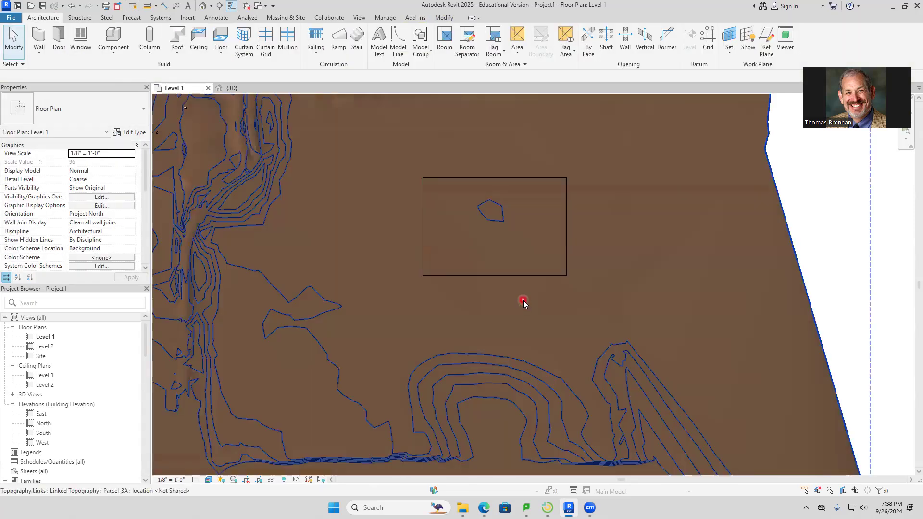
pyautogui.scroll(1, 518, 339)
pyautogui.click(527, 321)
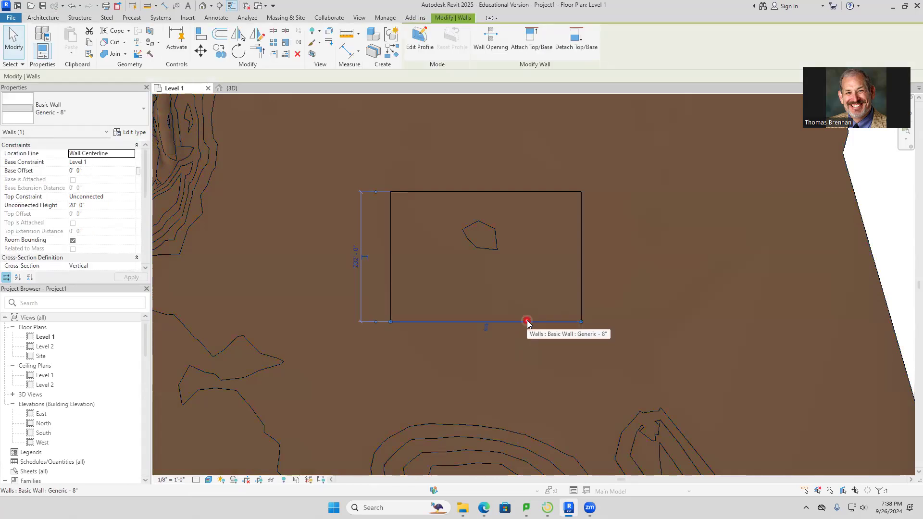
pyautogui.click(355, 259)
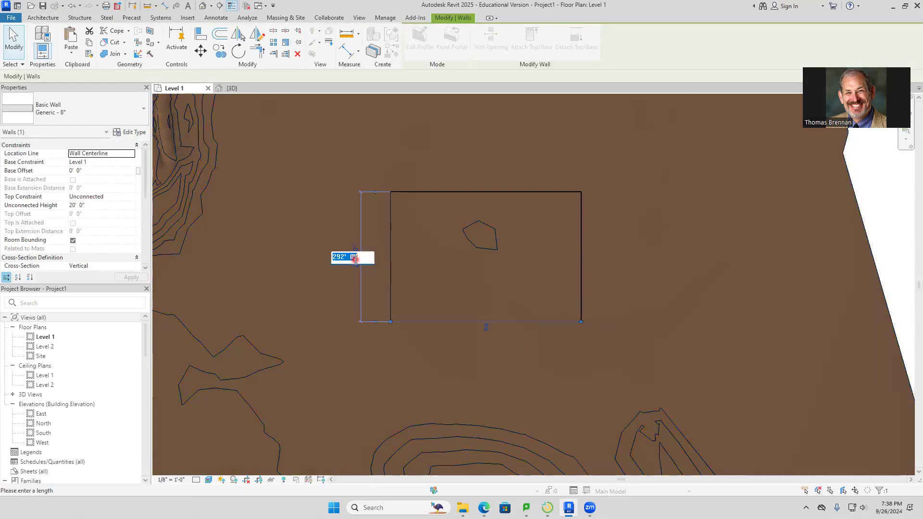
pyautogui.write('100')
pyautogui.press('Return')
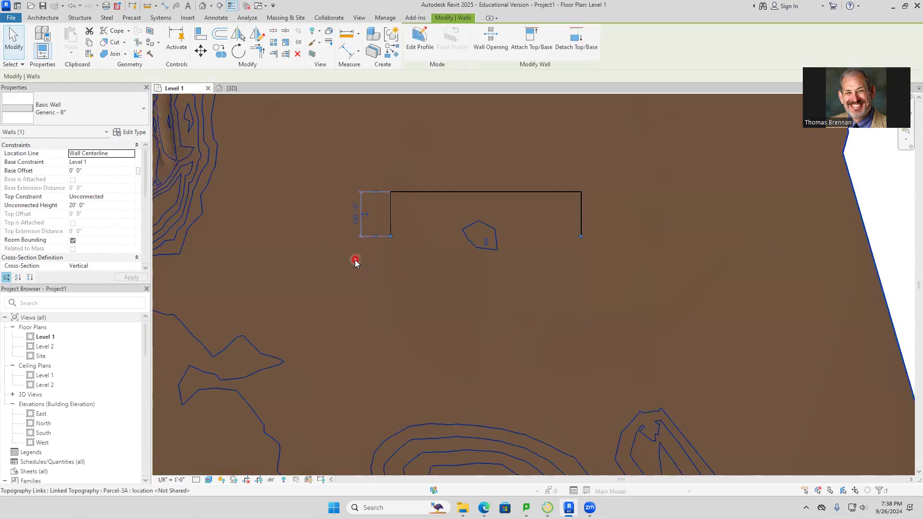
# Step: Set the distance between the two short vertical walls to 150' by moving the right-hand wall, and clear the selection
pyautogui.scroll(2, 535, 202)
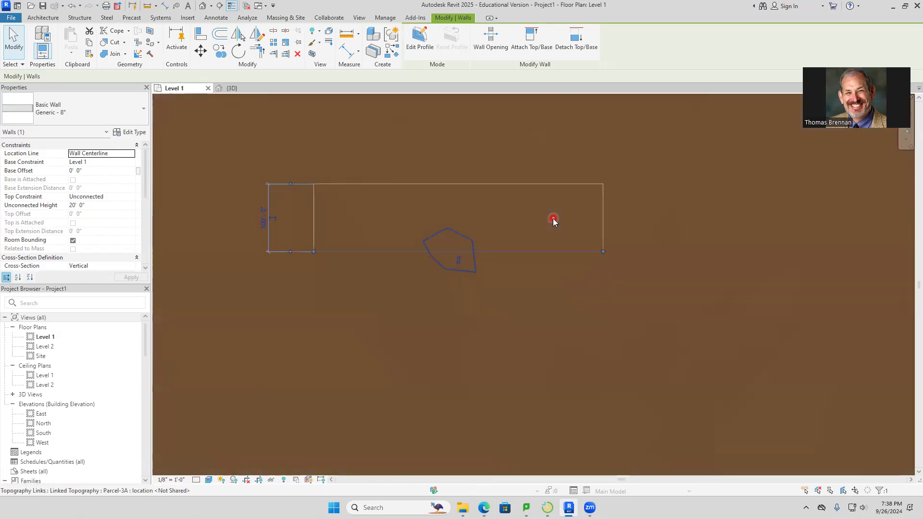
pyautogui.click(565, 185)
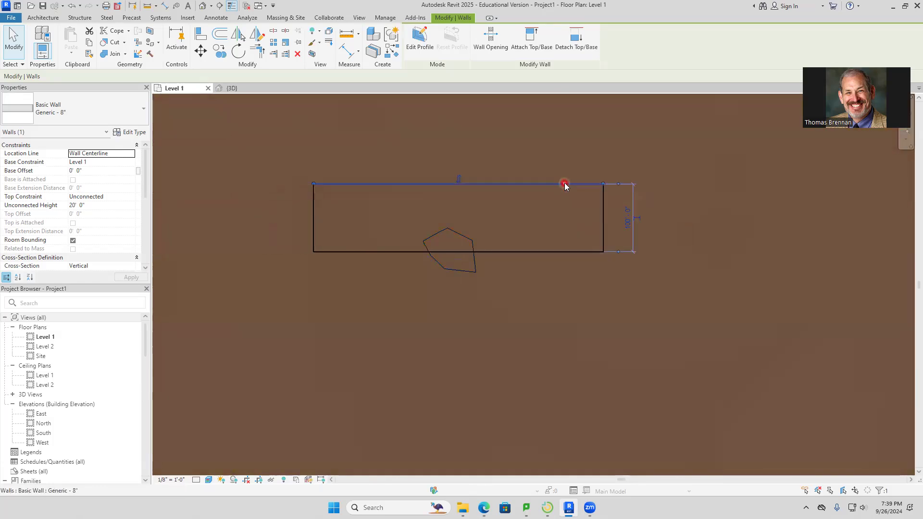
pyautogui.click(595, 226)
pyautogui.click(605, 221)
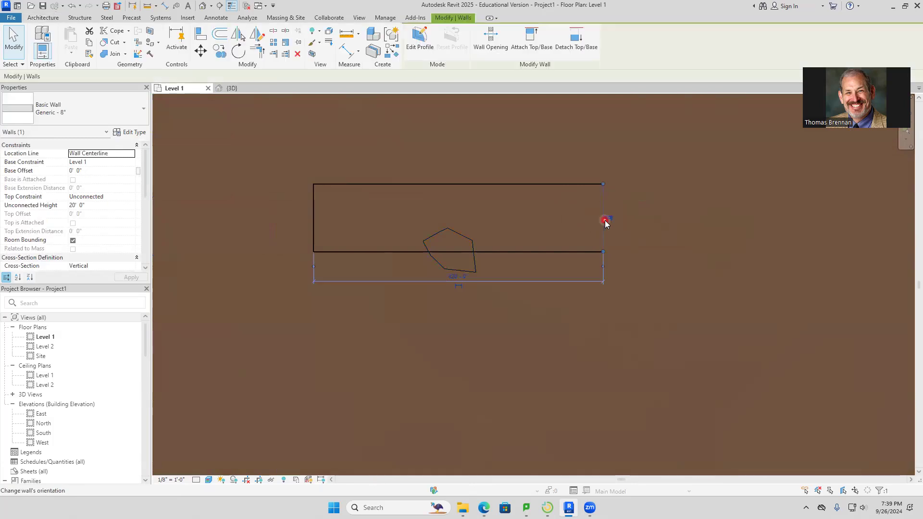
pyautogui.click(459, 278)
pyautogui.write('100')
pyautogui.press('Return')
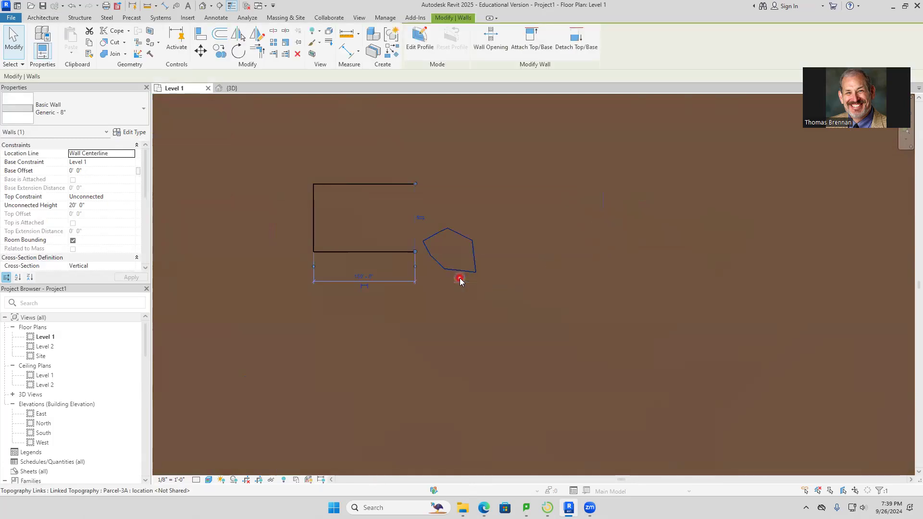
pyautogui.click(460, 281)
# Step: Inspect the resized warehouse walls in the Level 1 plan and on the topography in the 3D view
pyautogui.scroll(2, 365, 265)
pyautogui.scroll(-3, 517, 333)
pyautogui.scroll(3, 390, 235)
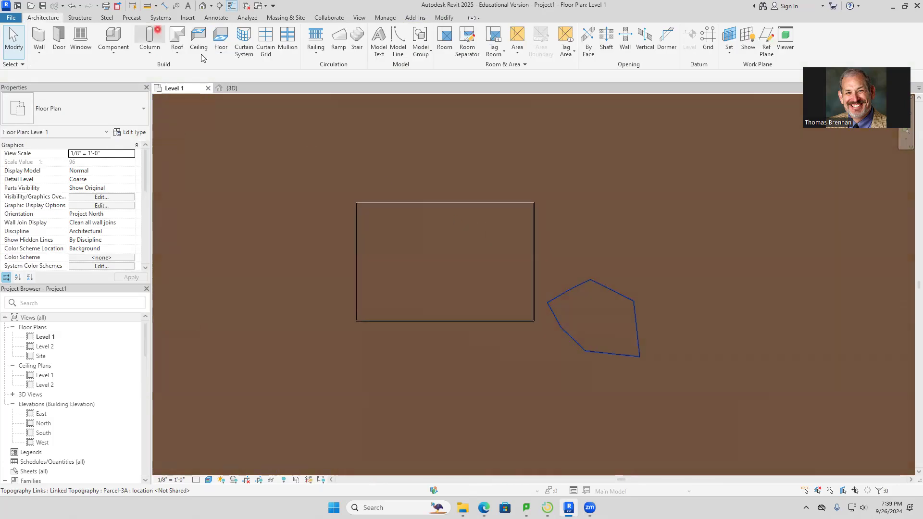
pyautogui.click(234, 88)
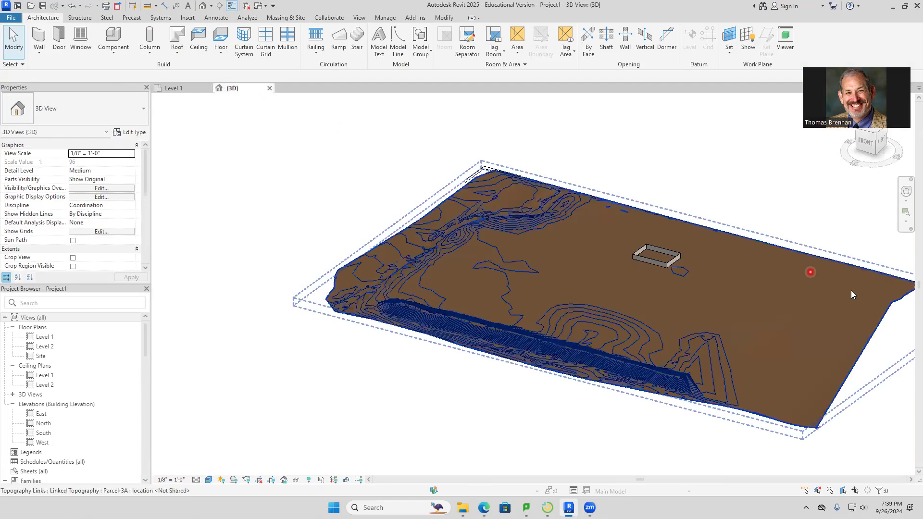
# Step: Delete the linked Parcel-3A topography in the Level 1 floor plan
pyautogui.scroll(6, 673, 245)
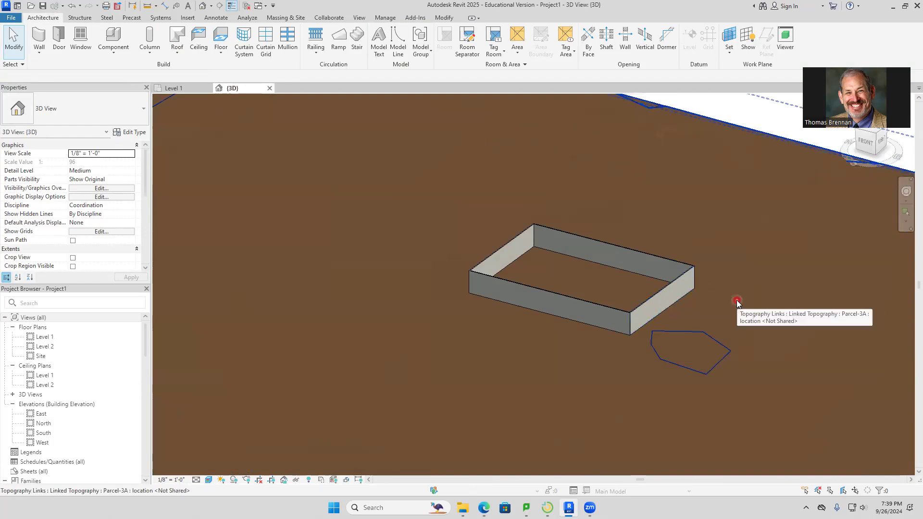
pyautogui.scroll(4, 539, 295)
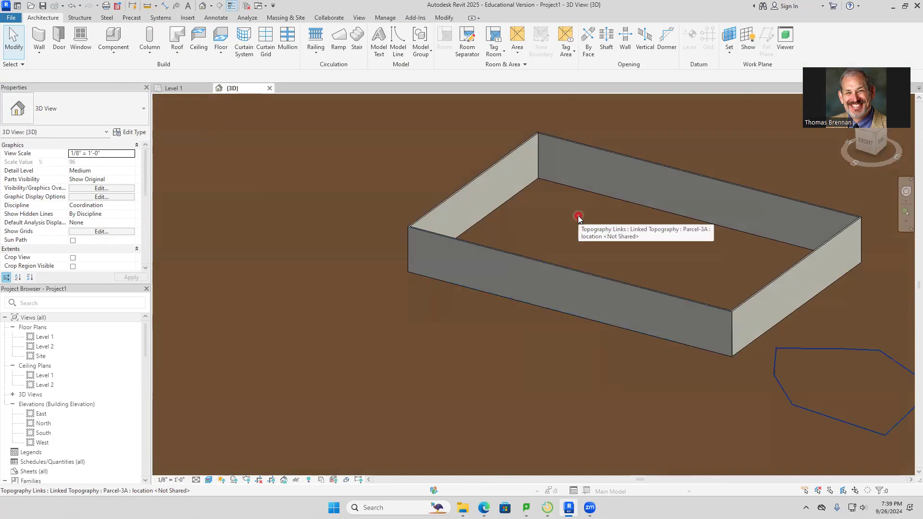
pyautogui.scroll(-3, 579, 218)
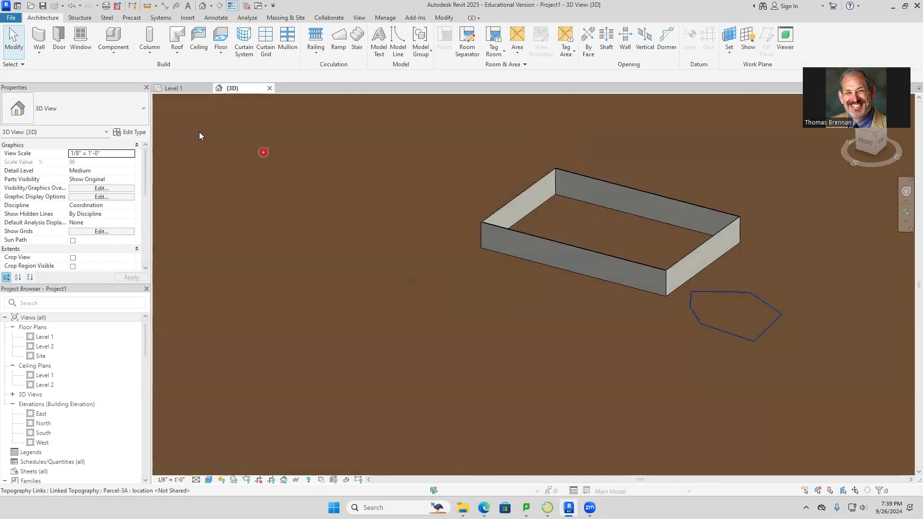
pyautogui.click(183, 88)
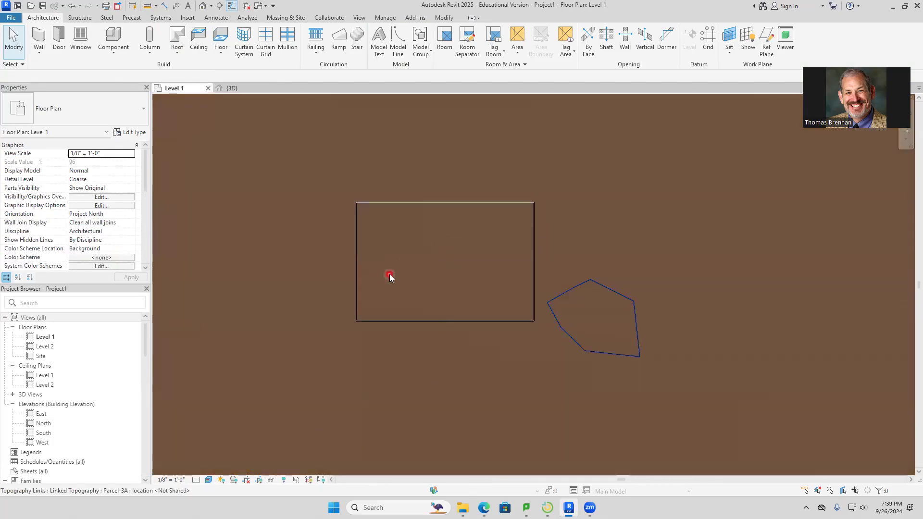
pyautogui.scroll(-3, 389, 274)
pyautogui.moveTo(425, 358); pyautogui.dragTo(513, 319, button='middle')
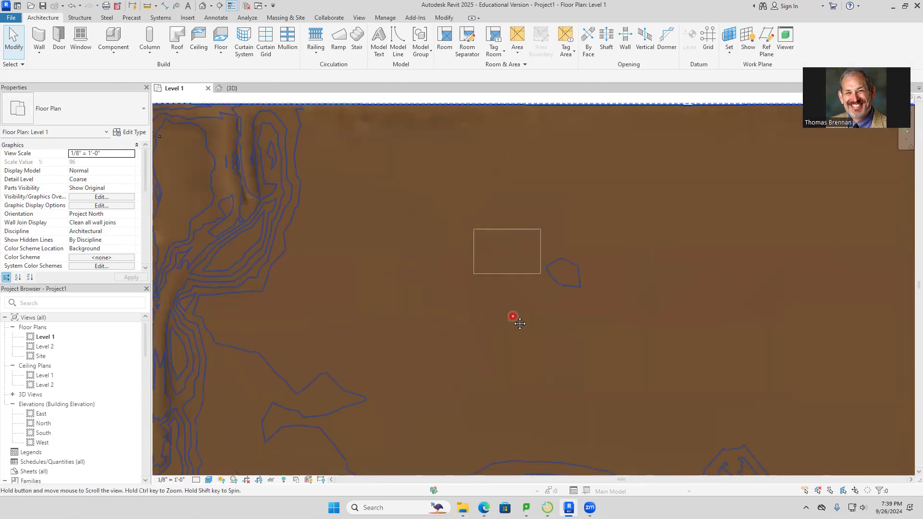
pyautogui.scroll(-1, 514, 319)
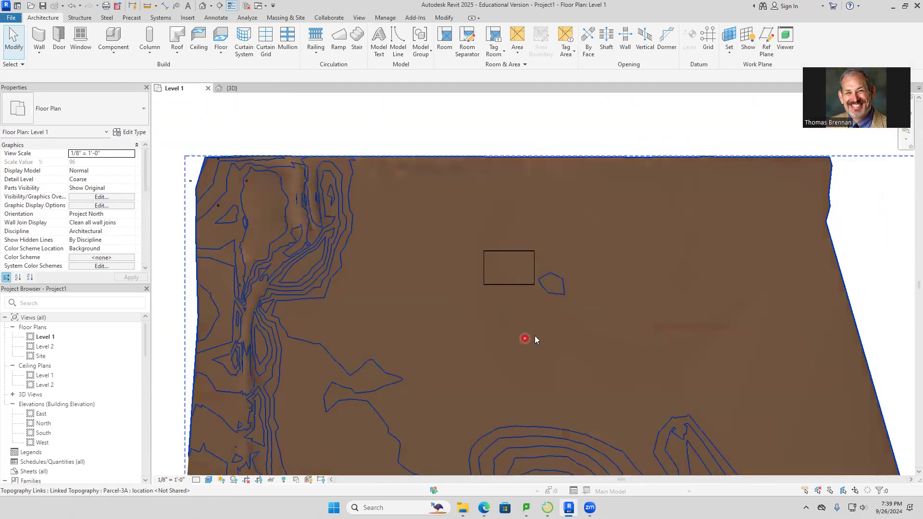
pyautogui.click(636, 332)
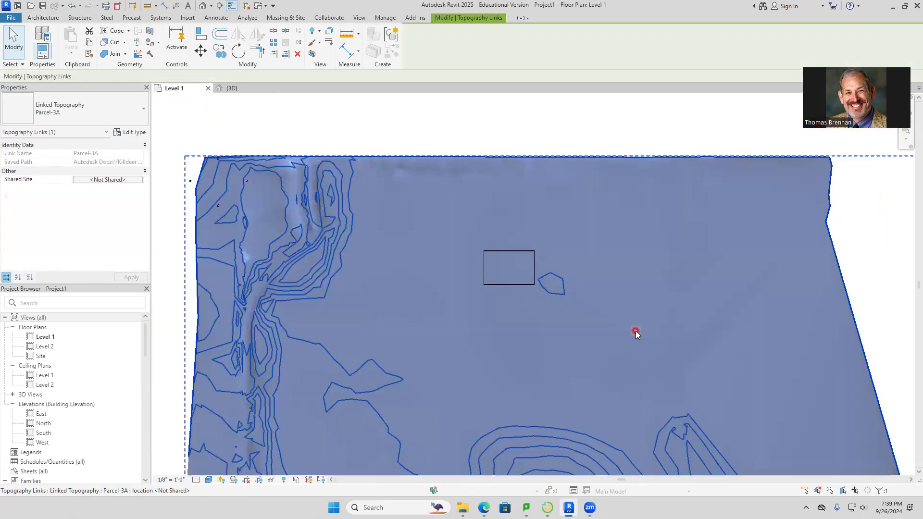
pyautogui.press('Delete')
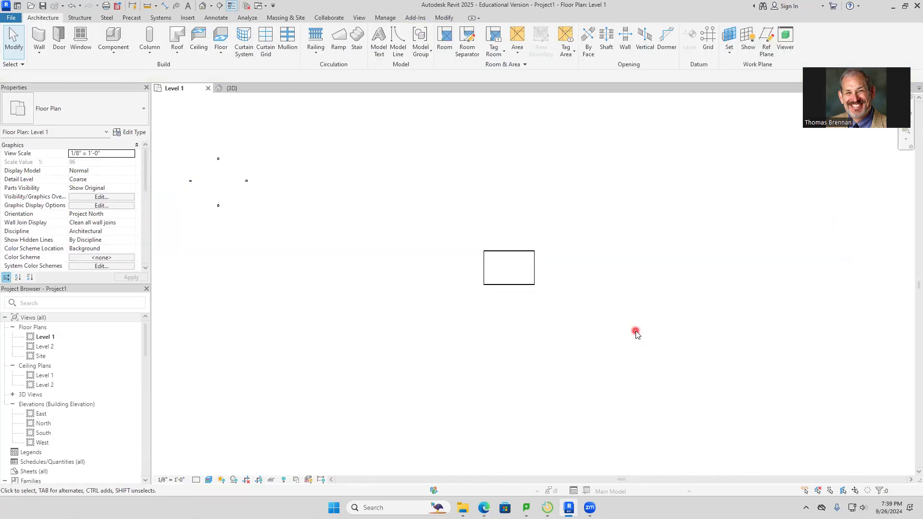
# Step: Check the Level 1 floor type in the Warehouse Project assignment in the browser and return to the Revit plan
pyautogui.scroll(1, 469, 261)
pyautogui.scroll(2, 469, 261)
pyautogui.scroll(-4, 555, 285)
pyautogui.scroll(4, 551, 286)
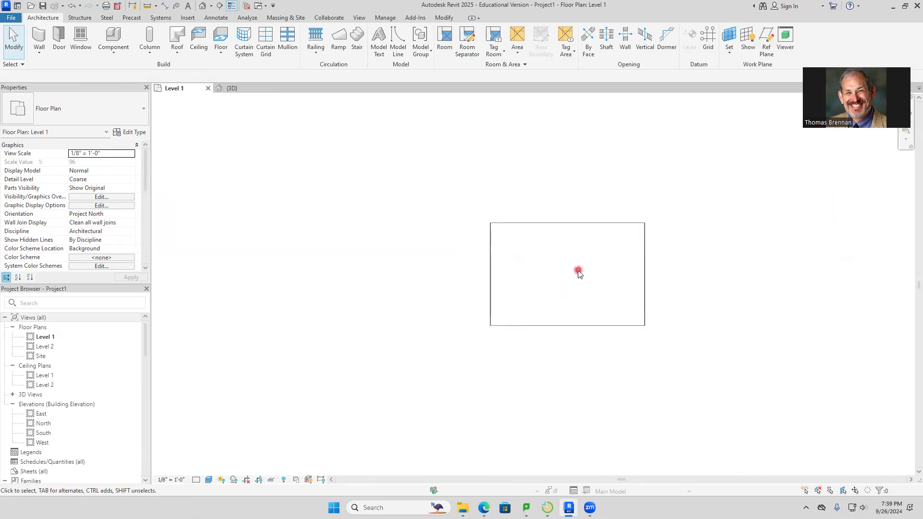
pyautogui.scroll(2, 526, 297)
pyautogui.moveTo(526, 295)
pyautogui.mouseDown(button='middle')
pyautogui.moveTo(529, 269)
pyautogui.moveTo(530, 284)
pyautogui.mouseUp(button='middle')
pyautogui.scroll(1, 529, 267)
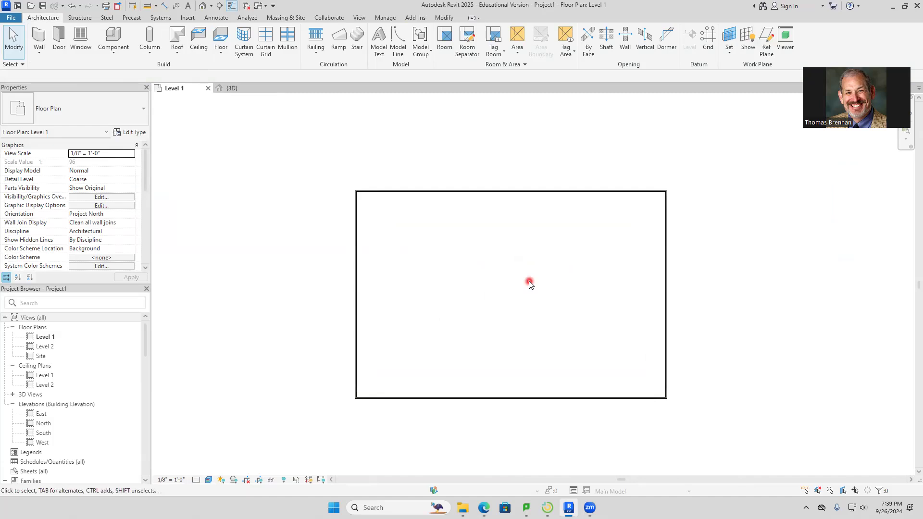
pyautogui.hotkey('alt', 'Tab')
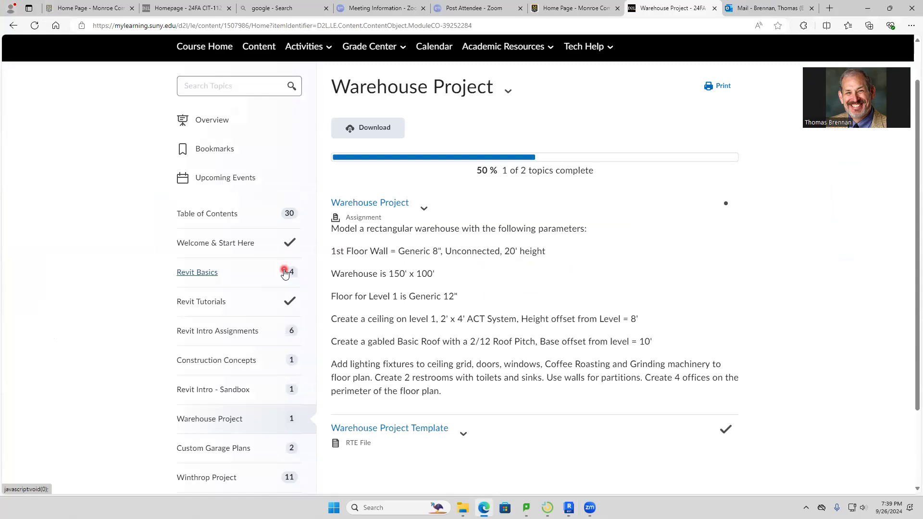
pyautogui.hotkey('alt', 'Tab')
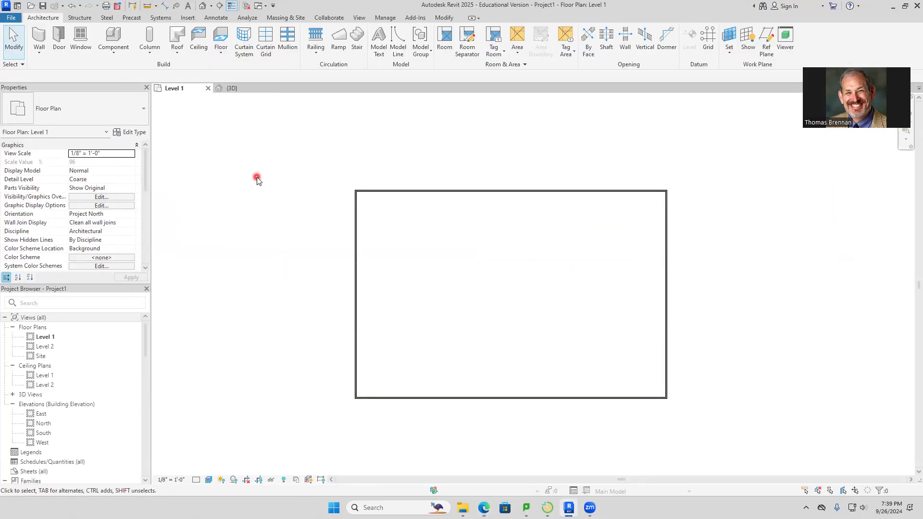
# Step: Create a Generic - 12" architectural floor on Level 1 with a rectangular boundary along the outer wall corners, and clear the selection
pyautogui.click(221, 52)
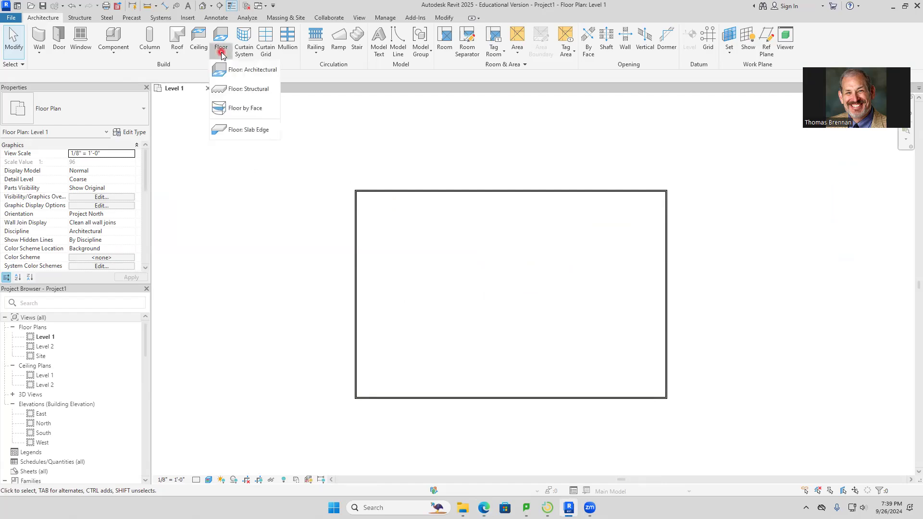
pyautogui.click(245, 70)
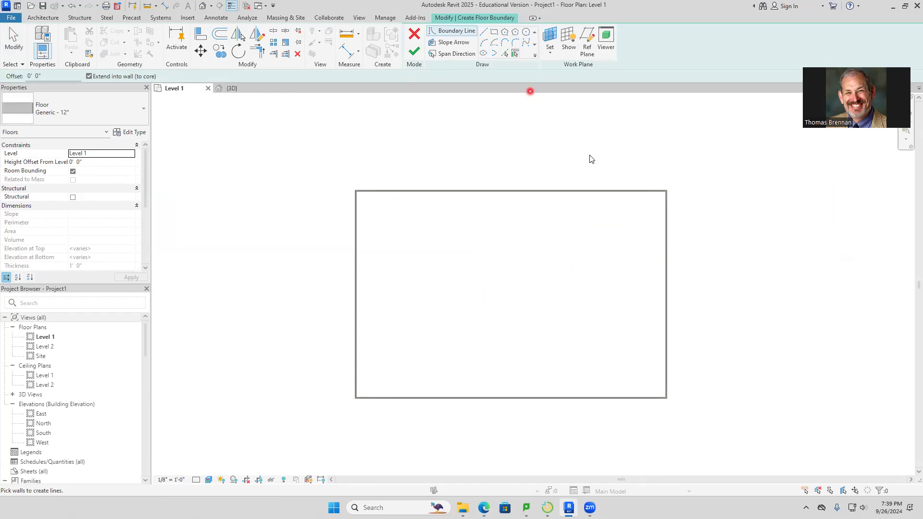
pyautogui.click(494, 32)
pyautogui.scroll(5, 369, 192)
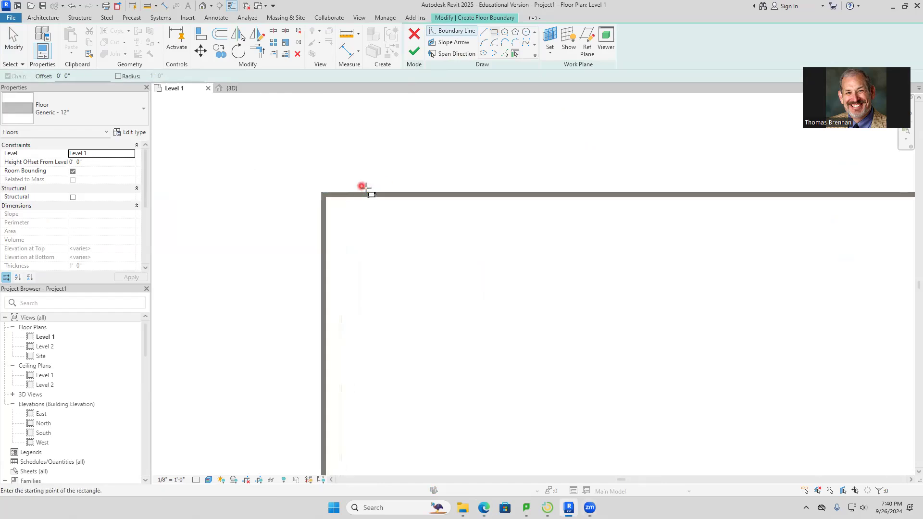
pyautogui.click(300, 200)
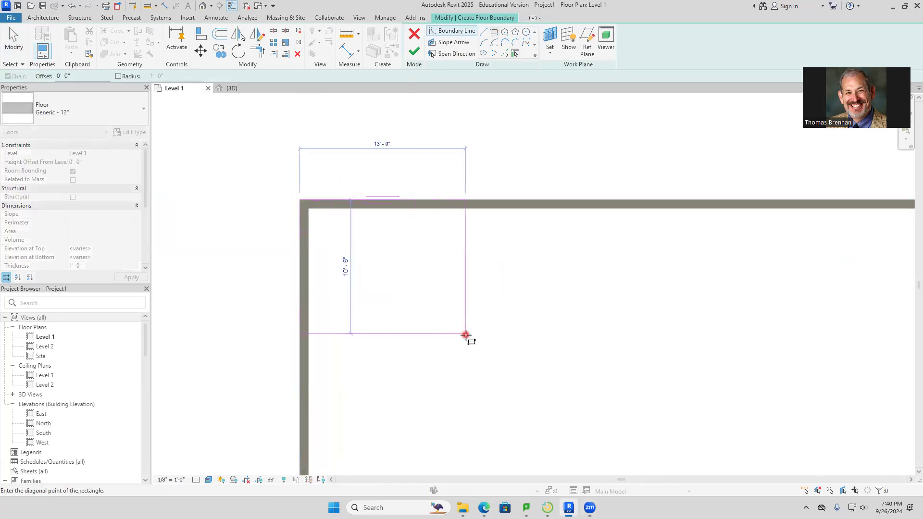
pyautogui.scroll(-3, 465, 334)
pyautogui.scroll(-3, 500, 358)
pyautogui.scroll(2, 617, 394)
pyautogui.scroll(2, 539, 337)
pyautogui.scroll(3, 538, 335)
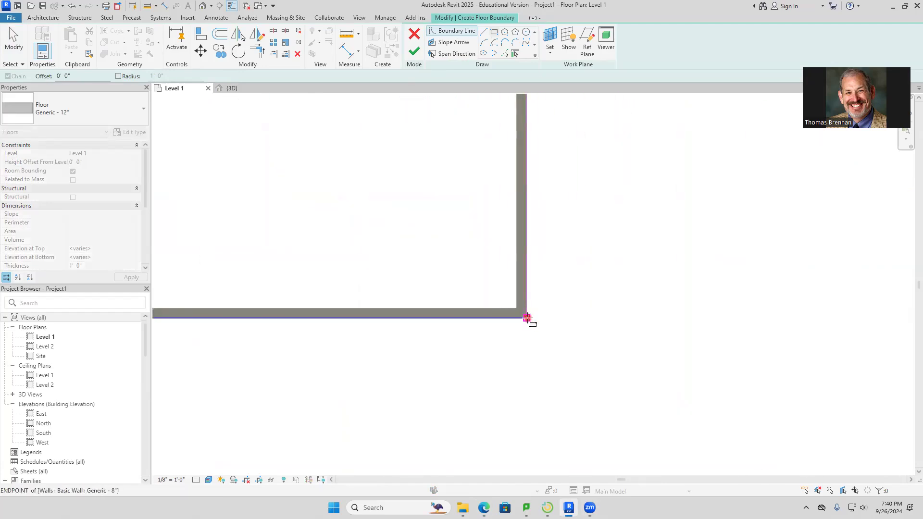
pyautogui.click(528, 319)
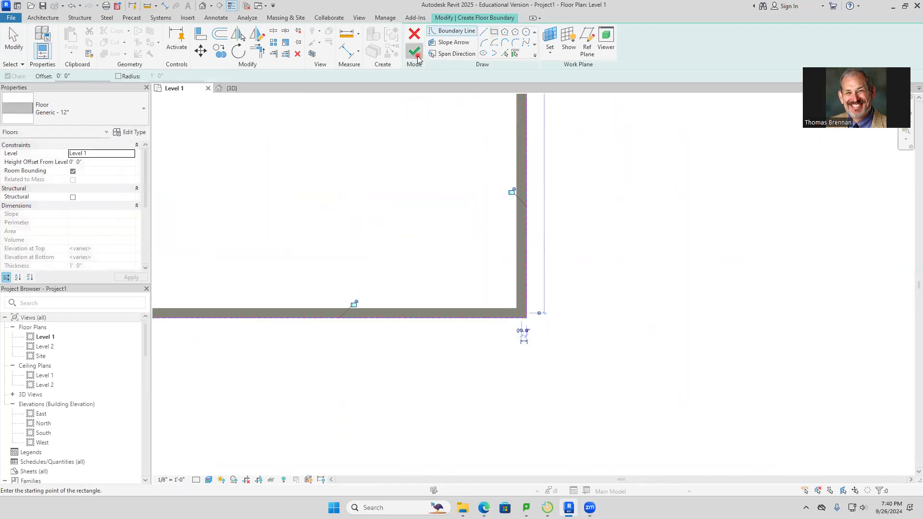
pyautogui.click(414, 51)
pyautogui.scroll(-5, 637, 278)
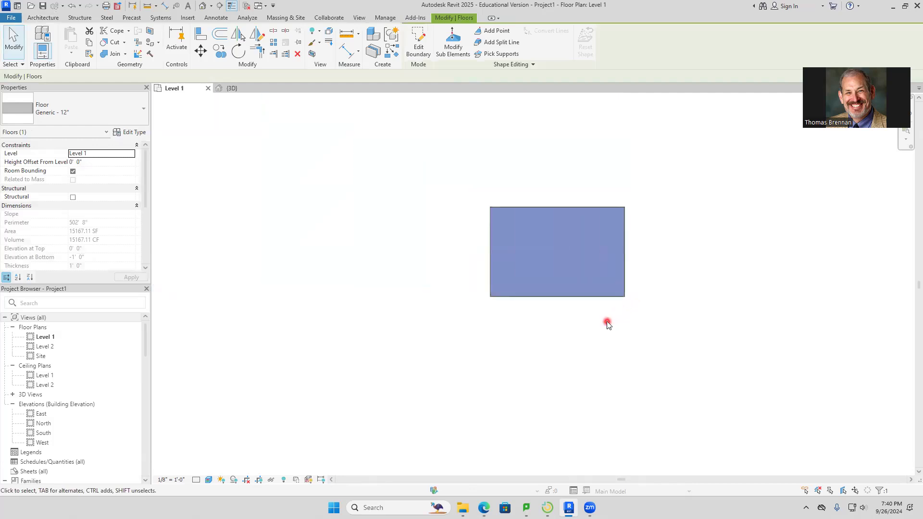
pyautogui.moveTo(607, 324); pyautogui.dragTo(556, 389, button='middle')
pyautogui.click(555, 389)
pyautogui.scroll(1, 552, 388)
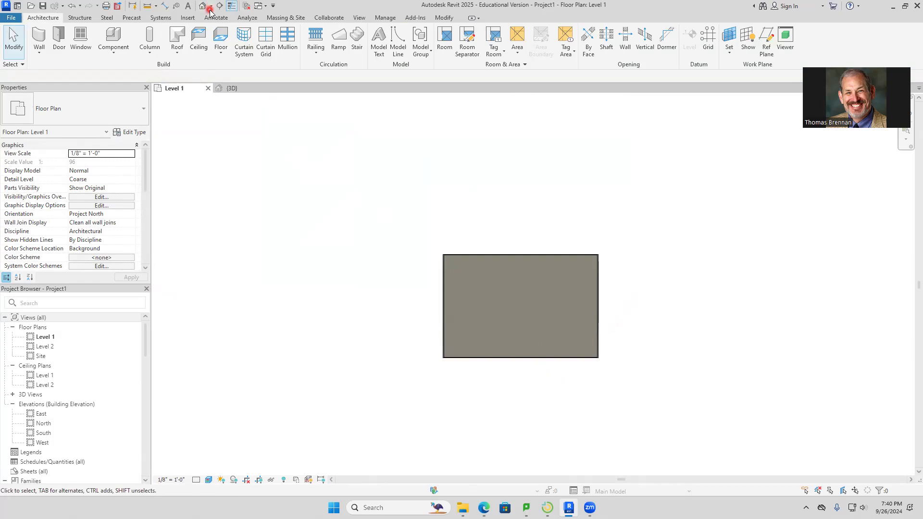
# Step: Inspect the floor within the warehouse walls in the 3D view and return to the Level 1 plan
pyautogui.click(228, 87)
pyautogui.scroll(-1, 604, 296)
pyautogui.scroll(2, 611, 271)
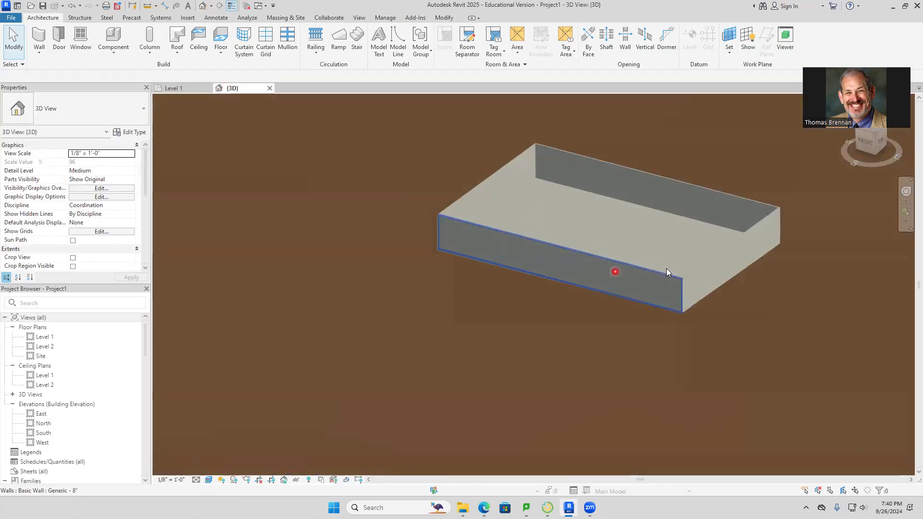
pyautogui.moveTo(628, 342); pyautogui.dragTo(589, 424, button='middle')
pyautogui.keyDown('shift'); pyautogui.moveTo(590, 393); pyautogui.dragTo(542, 289, button='middle'); pyautogui.keyUp('shift')
pyautogui.scroll(2, 505, 280)
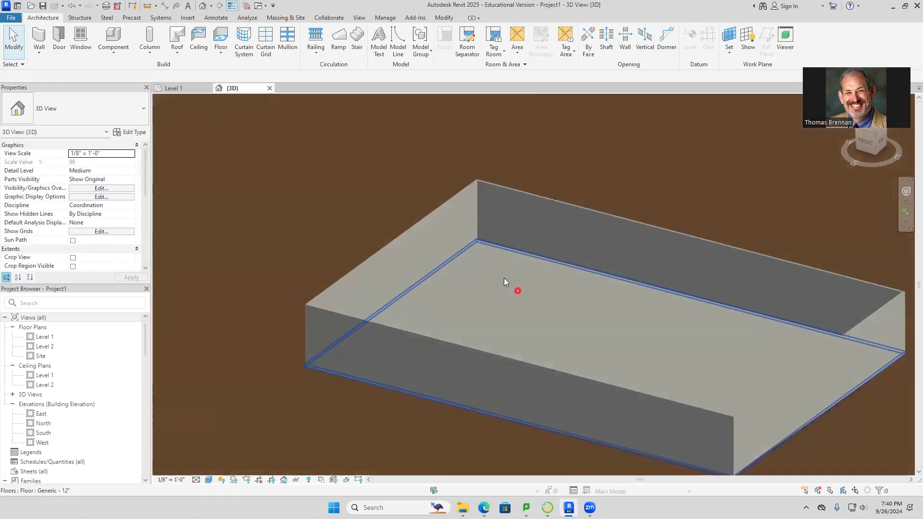
pyautogui.click(173, 88)
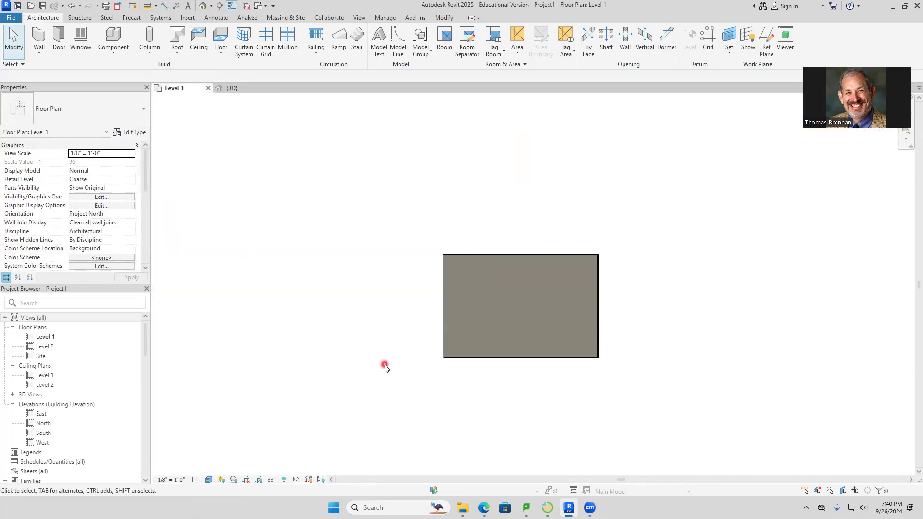
# Step: Read the ceiling and roof requirements in the Warehouse Project assignment in the browser and return to Revit
pyautogui.hotkey('alt', 'Tab')
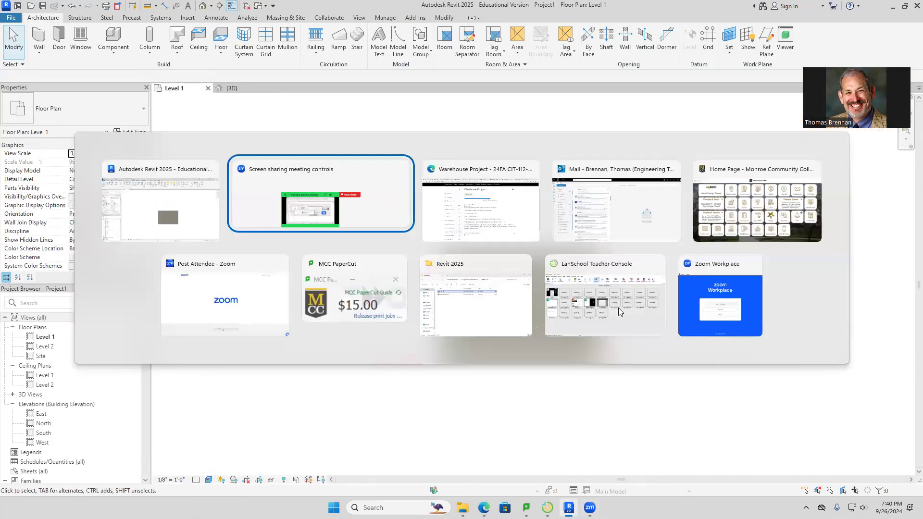
pyautogui.click(455, 213)
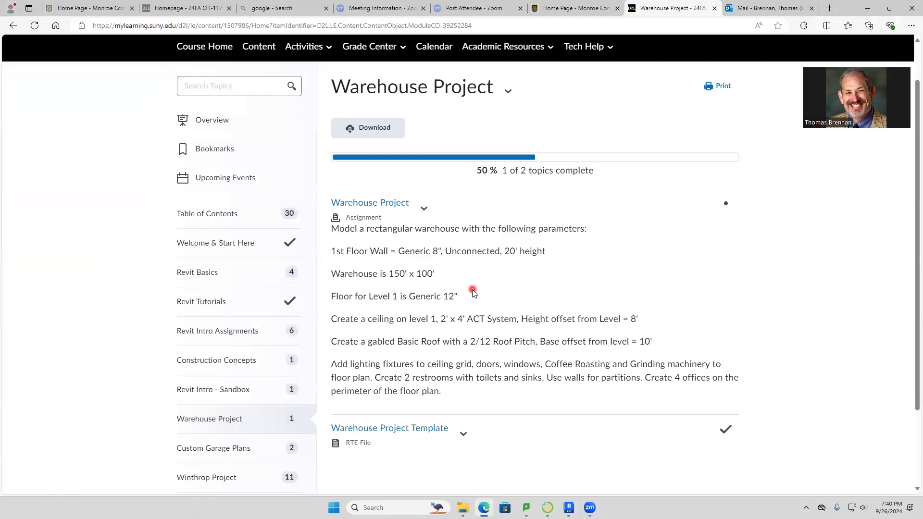
pyautogui.scroll(-2, 473, 293)
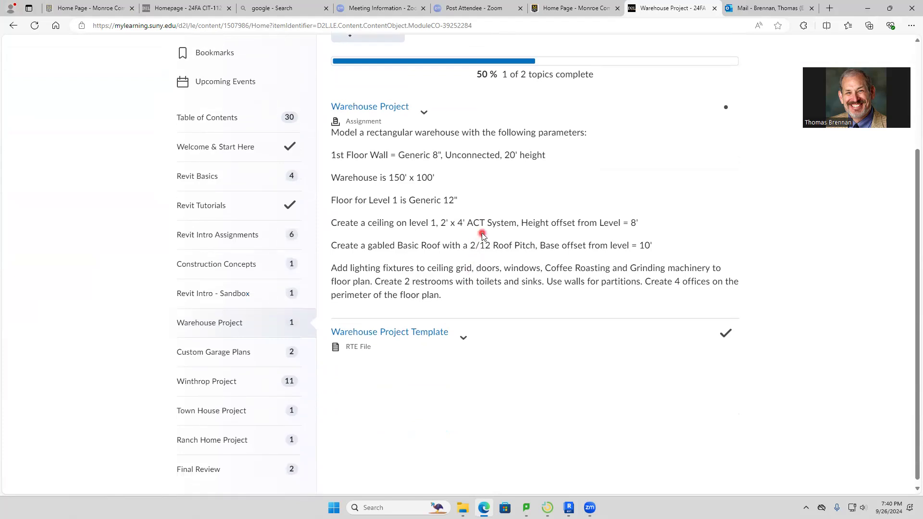
pyautogui.scroll(1, 483, 236)
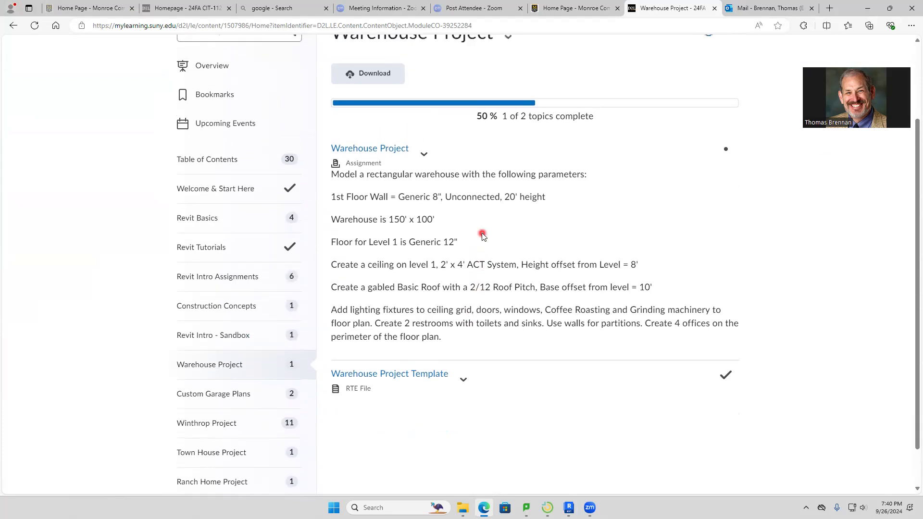
pyautogui.scroll(-1, 462, 280)
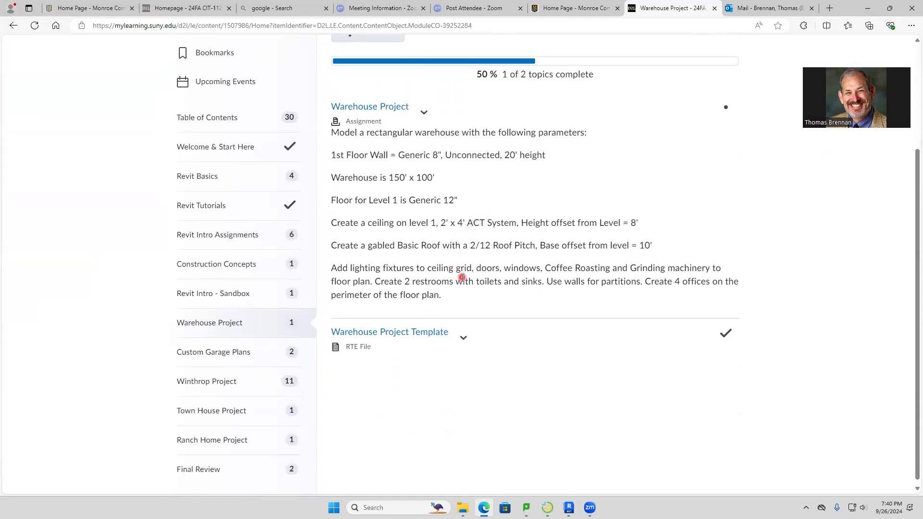
pyautogui.hotkey('alt', 'Tab')
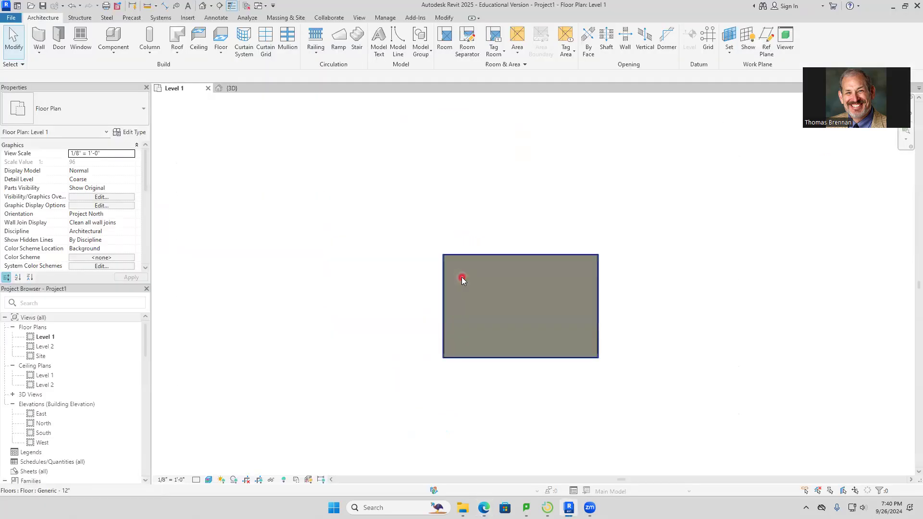
# Step: Place an automatic 2' x 4' ACT System ceiling inside the warehouse walls on Level 1 at 8' height offset, dismissing the warning
pyautogui.click(199, 41)
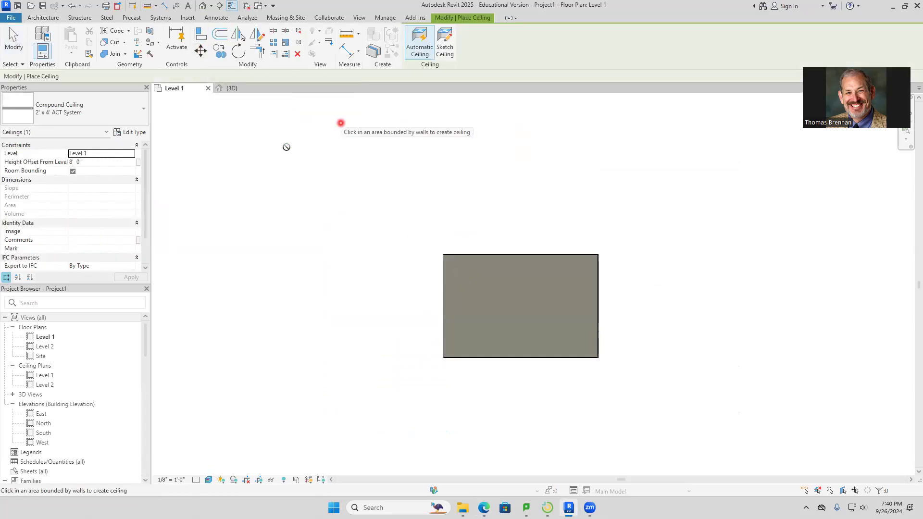
pyautogui.click(562, 298)
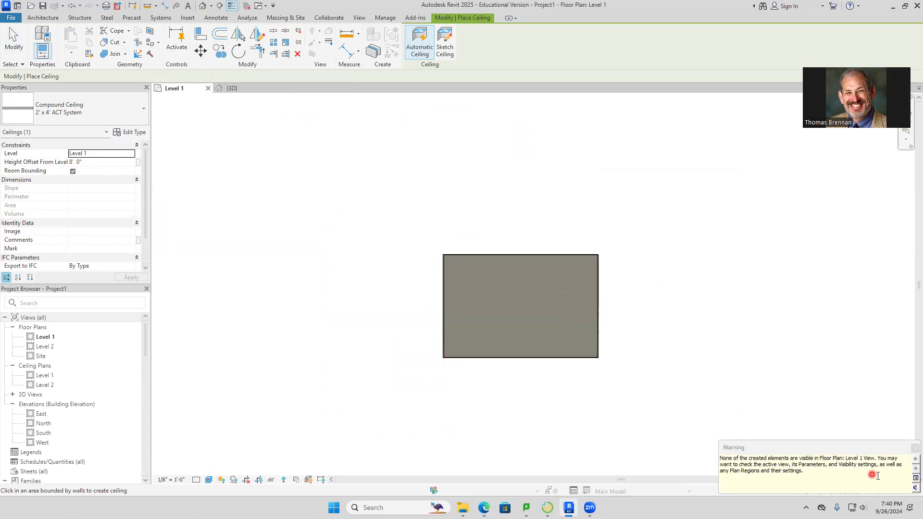
pyautogui.click(915, 447)
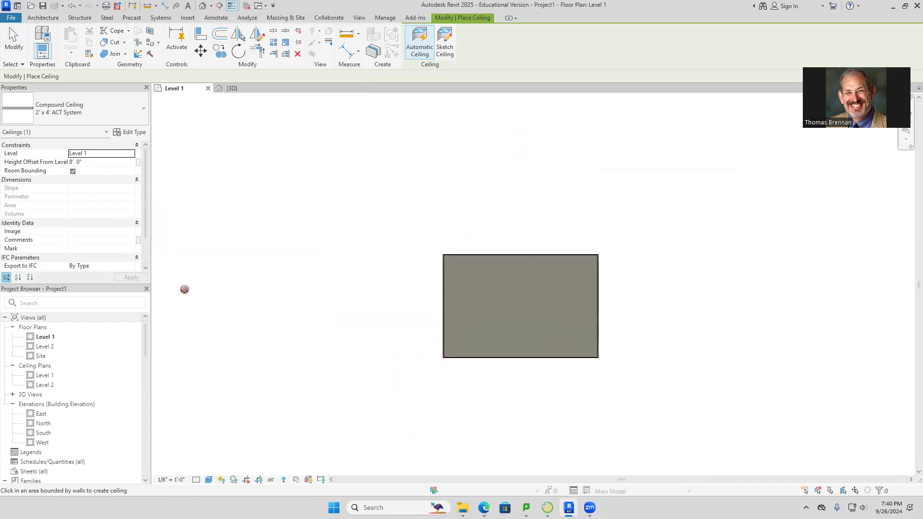
# Step: Open the Level 1 reflected ceiling plan to view the ceiling grid
pyautogui.click(42, 375)
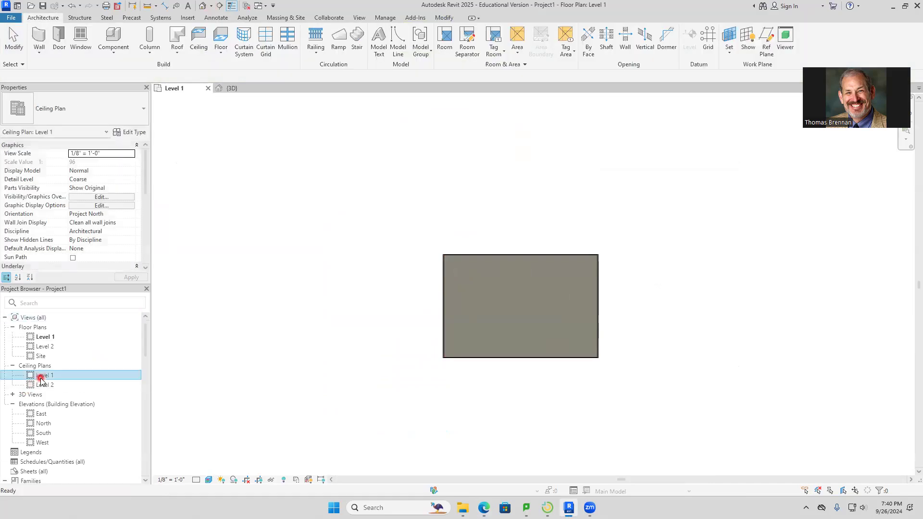
pyautogui.click(41, 377)
pyautogui.doubleClick(42, 378)
pyautogui.click(100, 379)
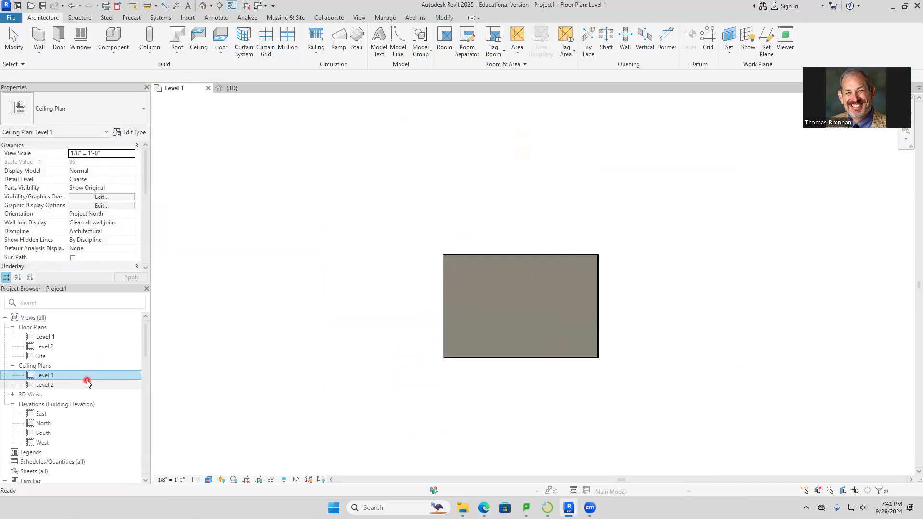
pyautogui.doubleClick(33, 379)
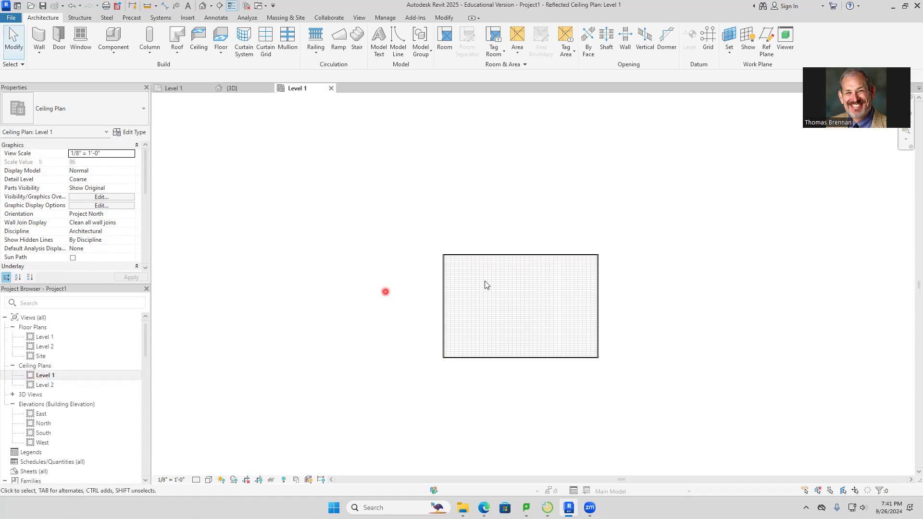
# Step: Look through the available component types, from Counter Top w Sinks to Urinal-Wall-3D, then leave the component command without placing any
pyautogui.scroll(2, 546, 298)
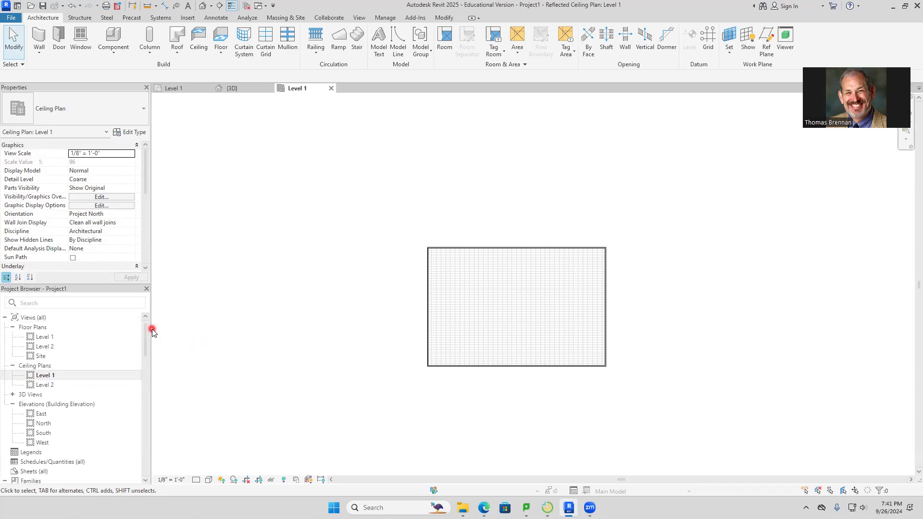
pyautogui.moveTo(145, 344)
pyautogui.mouseDown()
pyautogui.moveTo(151, 441)
pyautogui.moveTo(150, 331)
pyautogui.mouseUp()
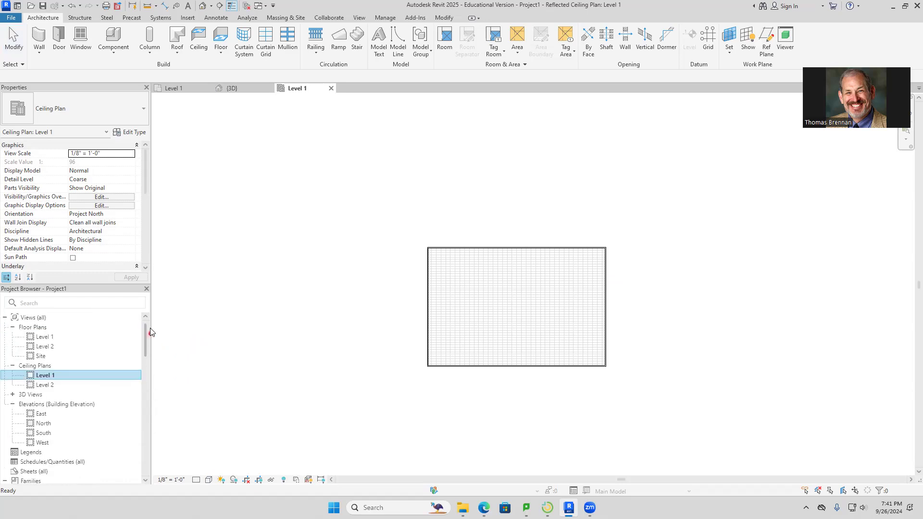
pyautogui.click(112, 36)
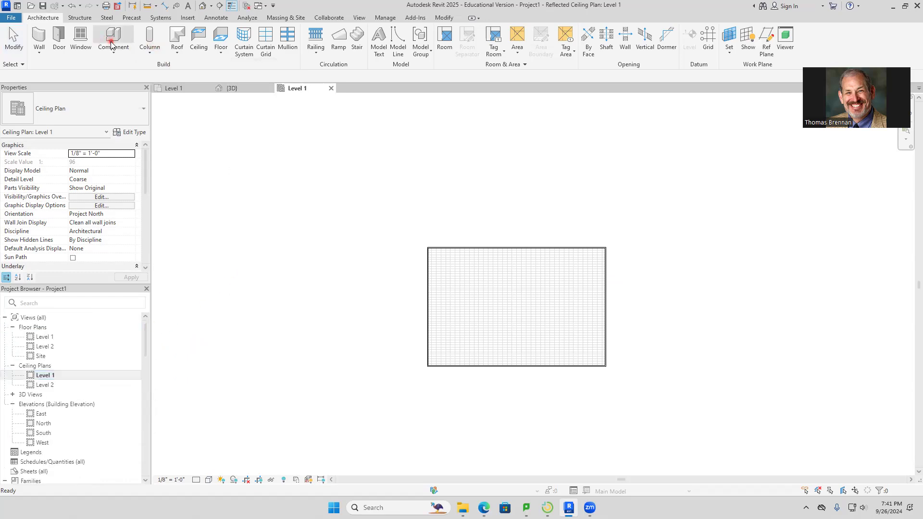
pyautogui.click(143, 108)
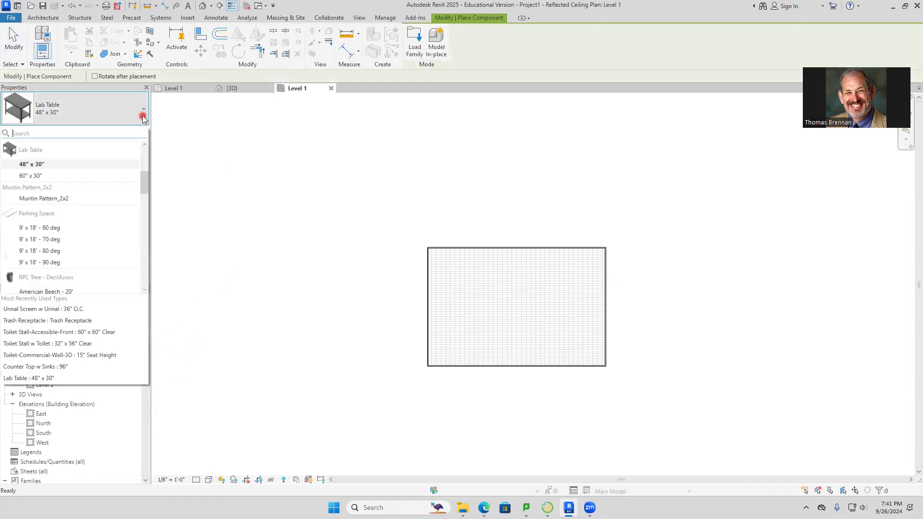
pyautogui.scroll(3, 58, 173)
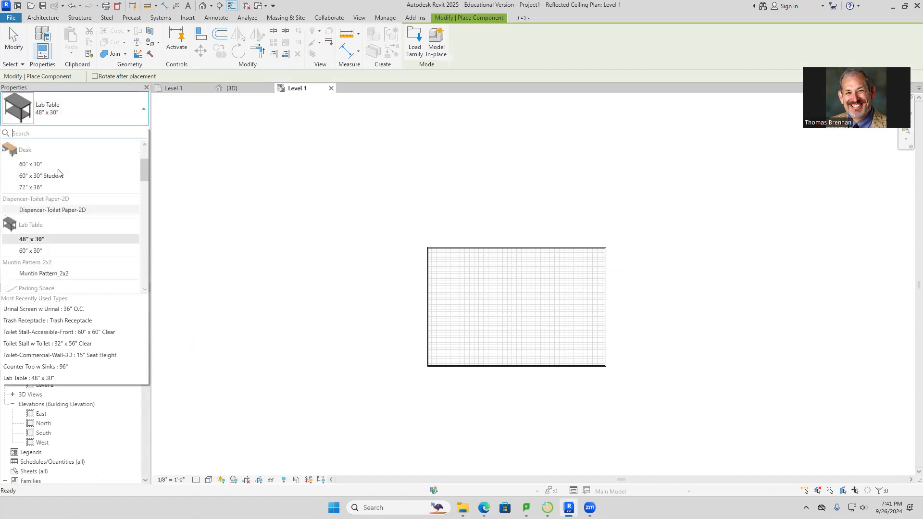
pyautogui.scroll(3, 58, 173)
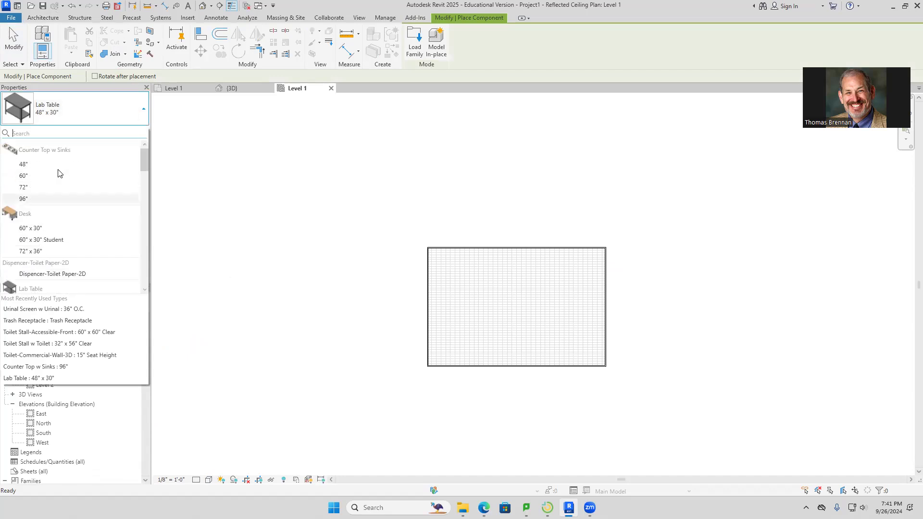
pyautogui.moveTo(27, 167)
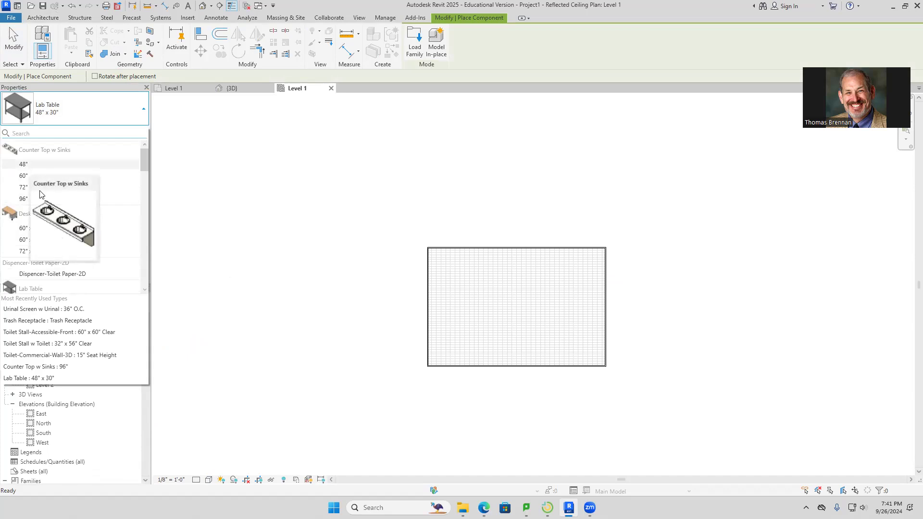
pyautogui.scroll(-6, 53, 239)
pyautogui.scroll(-15, 53, 239)
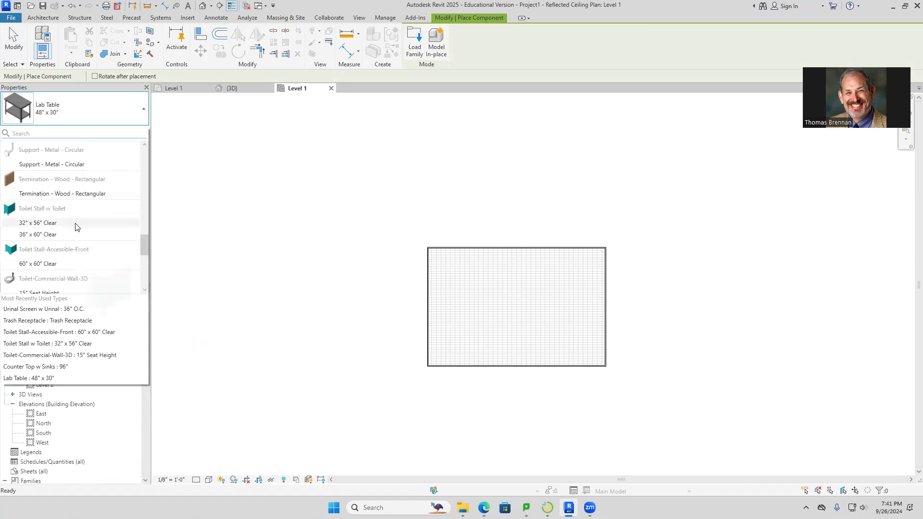
pyautogui.moveTo(75, 227)
pyautogui.scroll(-3, 58, 227)
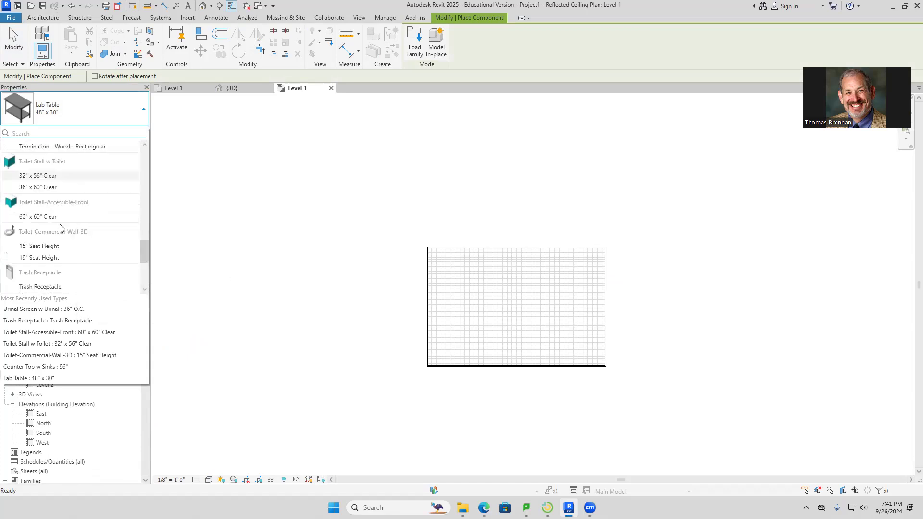
pyautogui.scroll(-9, 60, 228)
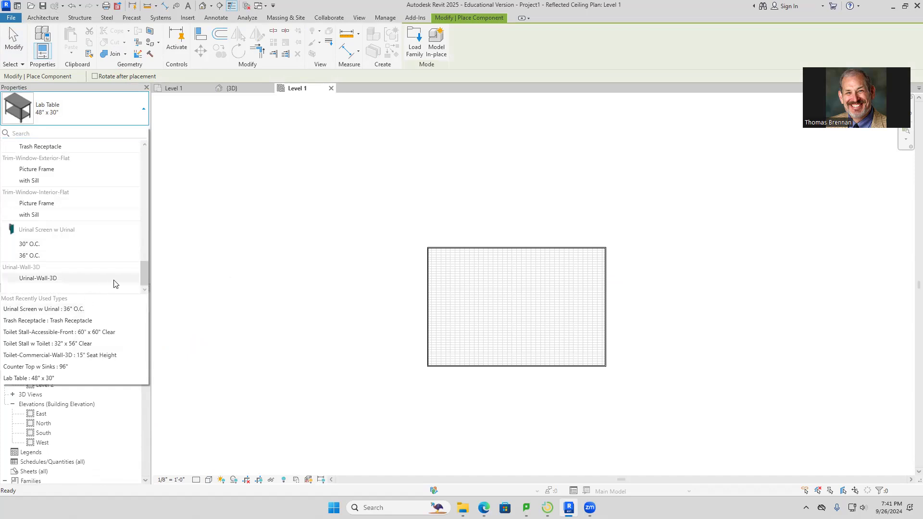
pyautogui.moveTo(142, 278); pyautogui.dragTo(141, 154)
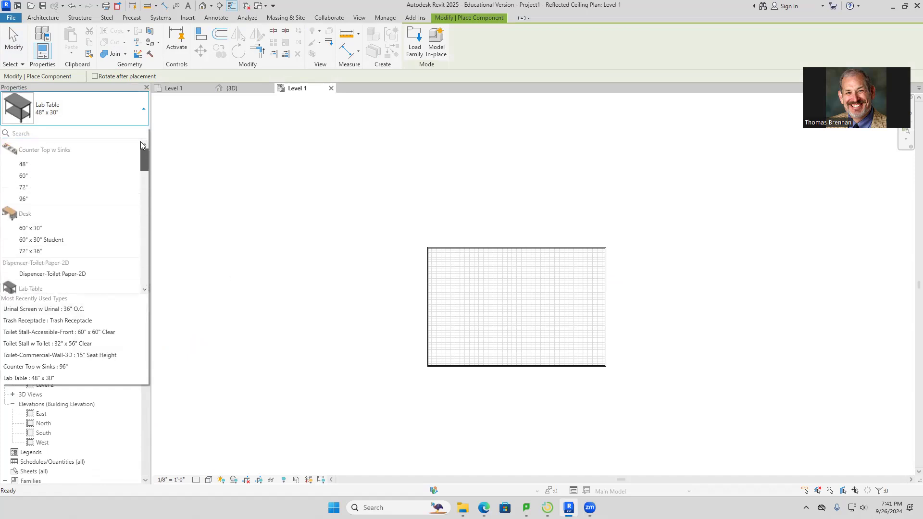
pyautogui.scroll(-3, 140, 161)
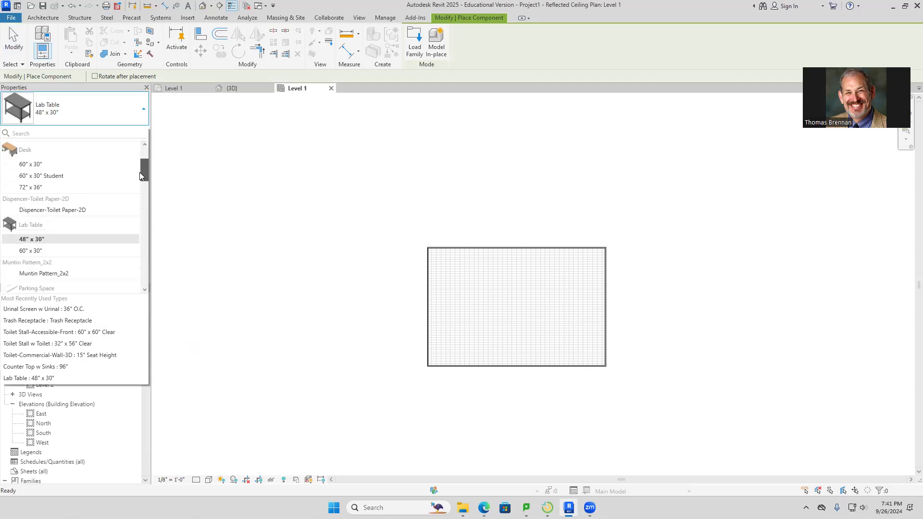
pyautogui.moveTo(138, 183); pyautogui.dragTo(143, 278)
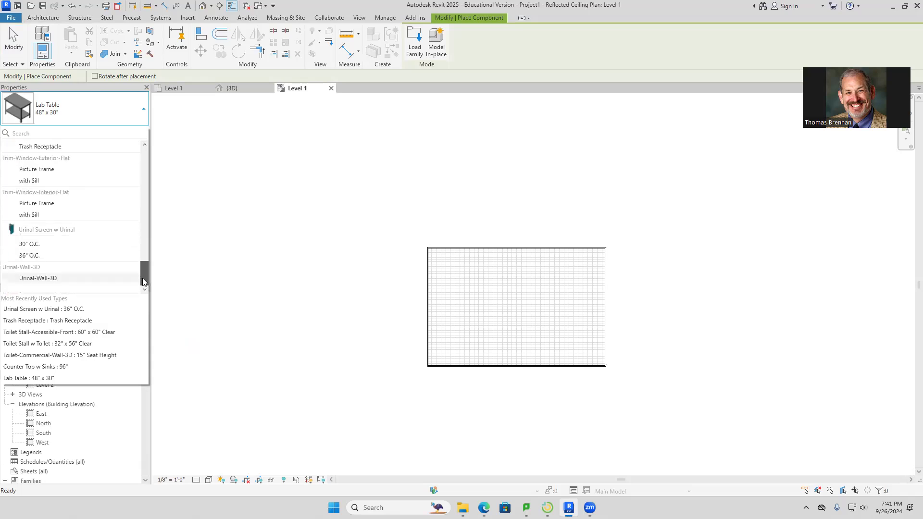
pyautogui.click(126, 440)
# Step: Examine the families loaded in the project, including Furniture, Plumbing Fixtures and the expanded Specialty Equipment category
pyautogui.scroll(-1, 129, 435)
pyautogui.scroll(-5, 107, 414)
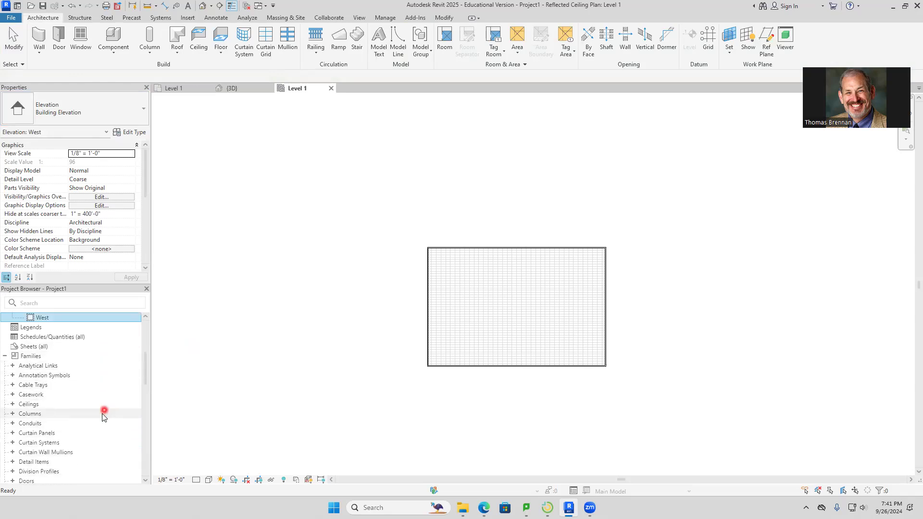
pyautogui.scroll(-5, 74, 402)
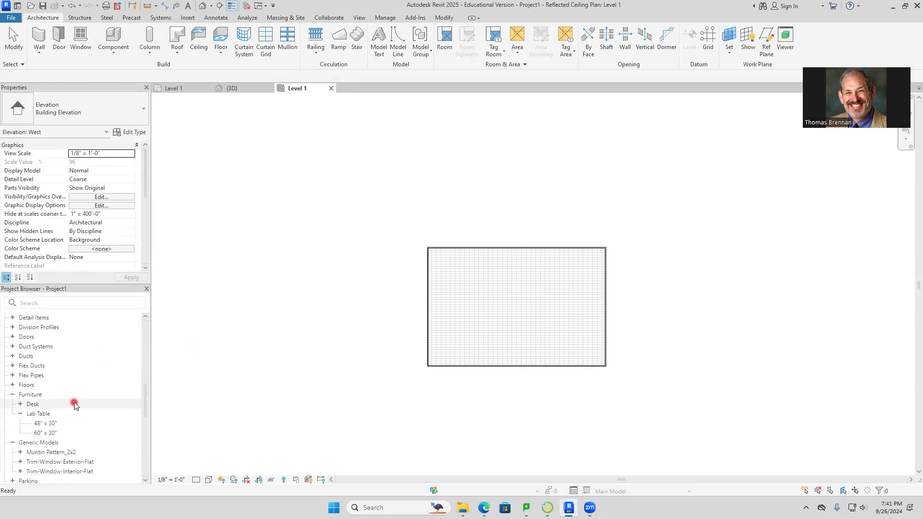
pyautogui.scroll(-4, 74, 401)
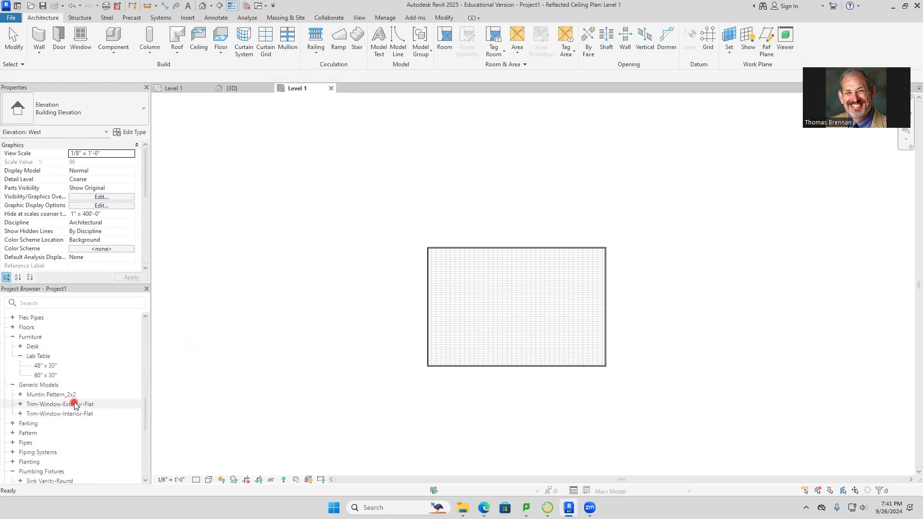
pyautogui.scroll(-8, 77, 404)
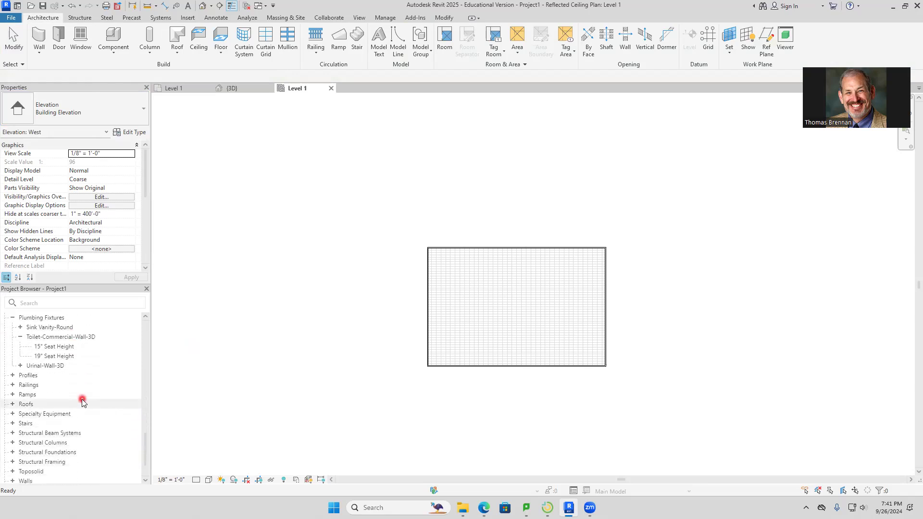
pyautogui.doubleClick(74, 384)
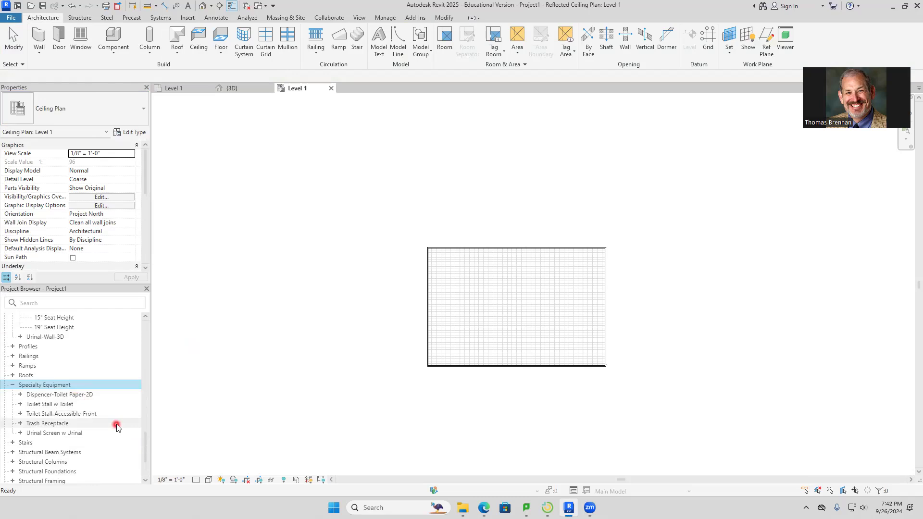
pyautogui.scroll(-3, 117, 428)
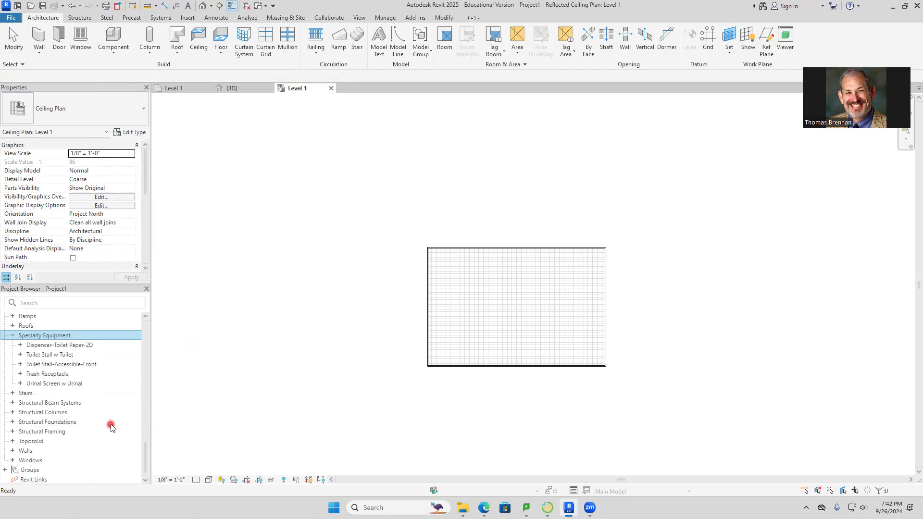
pyautogui.scroll(20, 112, 427)
pyautogui.scroll(1, 111, 427)
pyautogui.scroll(3, 112, 427)
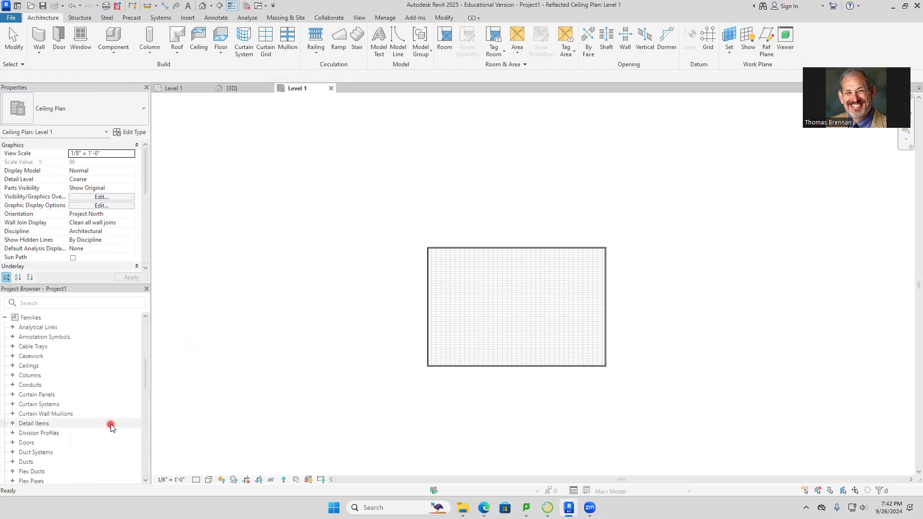
pyautogui.scroll(4, 111, 428)
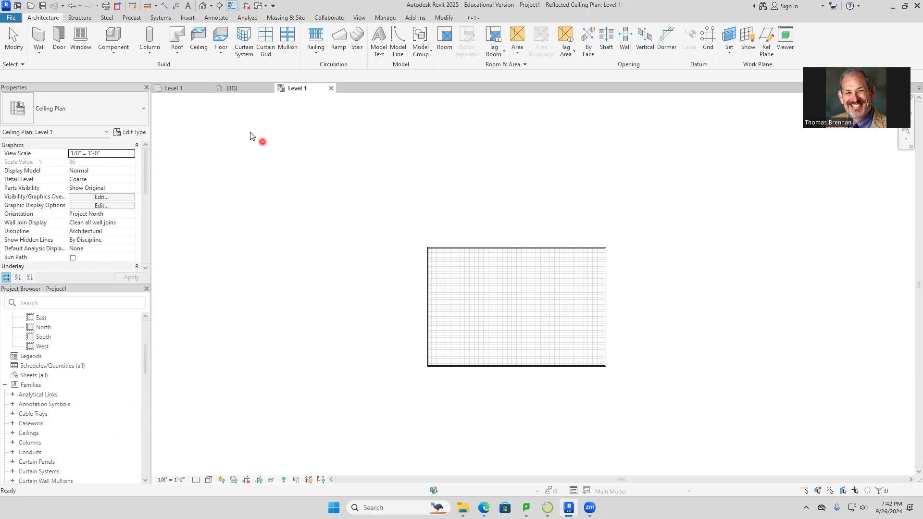
# Step: Create a perspective camera view from the Level 1 floor plan, with the eye inside the upper-left corner looking toward the lower-right corner
pyautogui.click(187, 94)
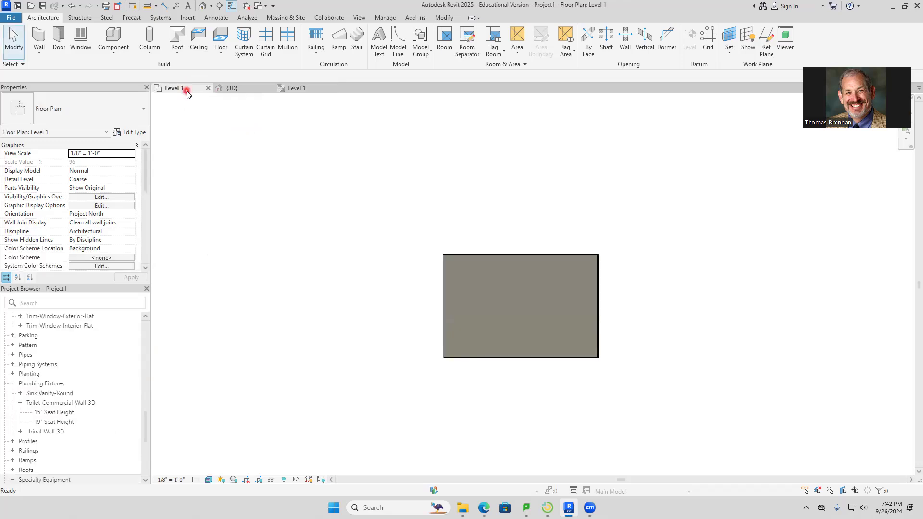
pyautogui.click(211, 6)
pyautogui.click(217, 29)
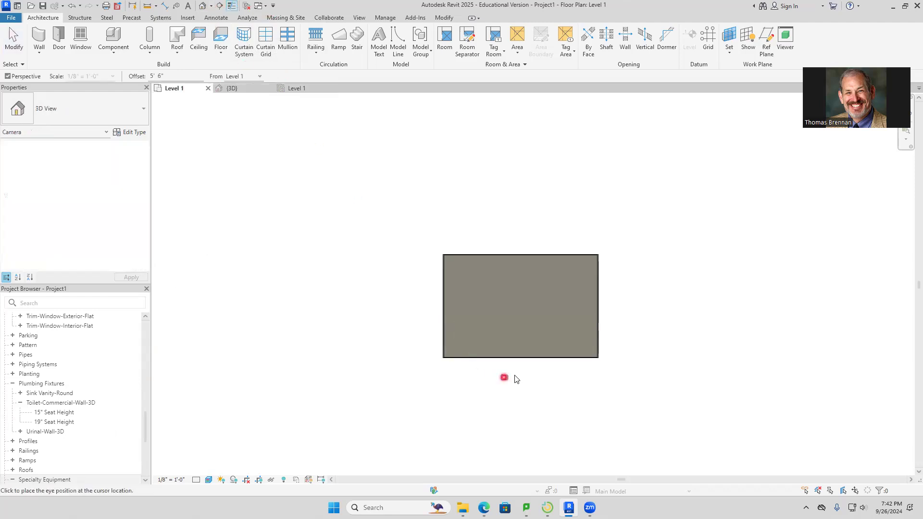
pyautogui.click(454, 267)
pyautogui.click(592, 351)
pyautogui.scroll(-2, 649, 405)
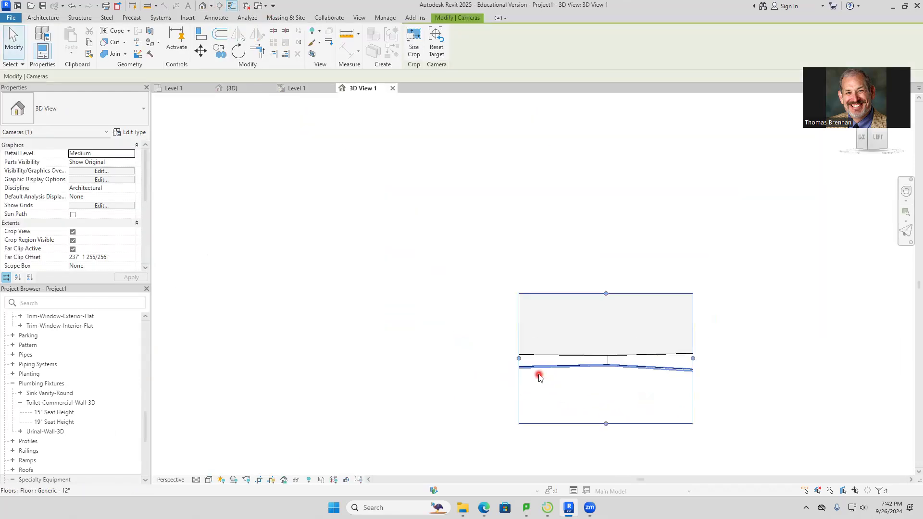
# Step: Enlarge the camera view's crop region on all four sides to show more of the warehouse interior
pyautogui.moveTo(518, 359); pyautogui.dragTo(369, 358)
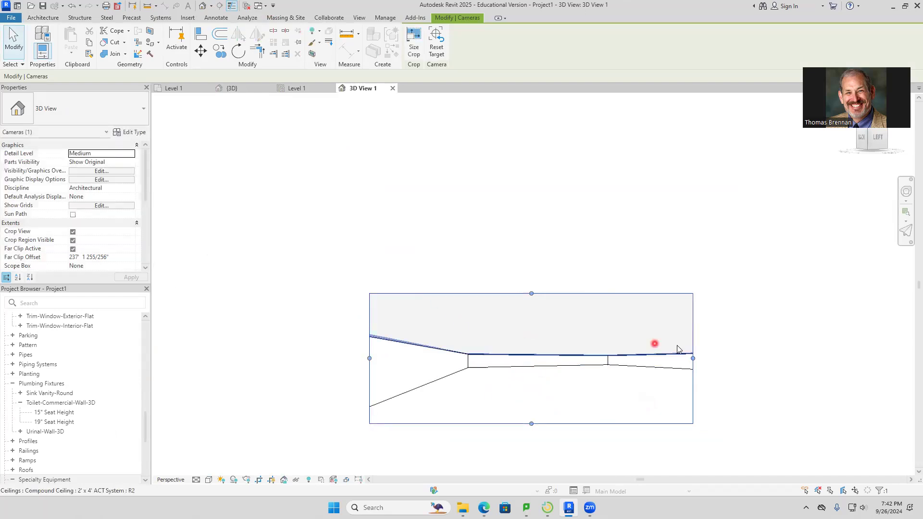
pyautogui.moveTo(531, 294); pyautogui.dragTo(533, 245)
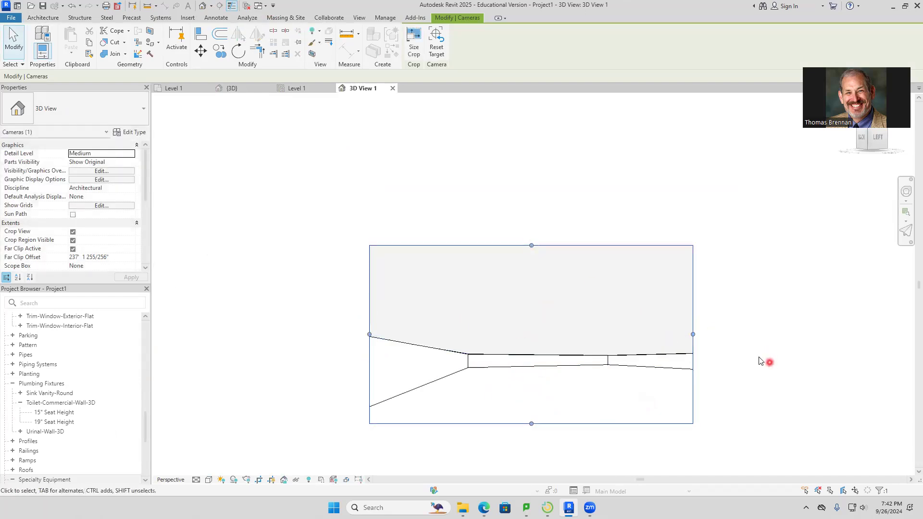
pyautogui.moveTo(694, 334); pyautogui.dragTo(764, 334)
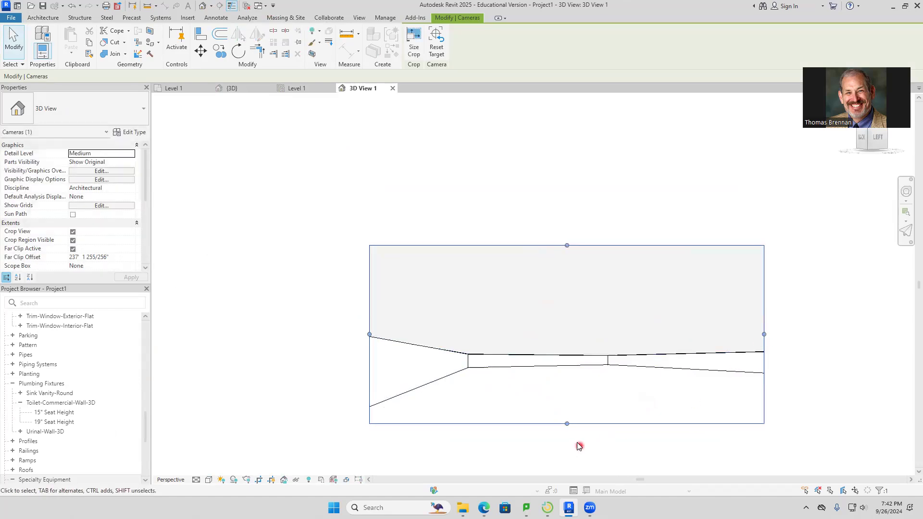
pyautogui.moveTo(567, 424); pyautogui.dragTo(569, 465)
pyautogui.moveTo(588, 422); pyautogui.dragTo(519, 363, button='middle')
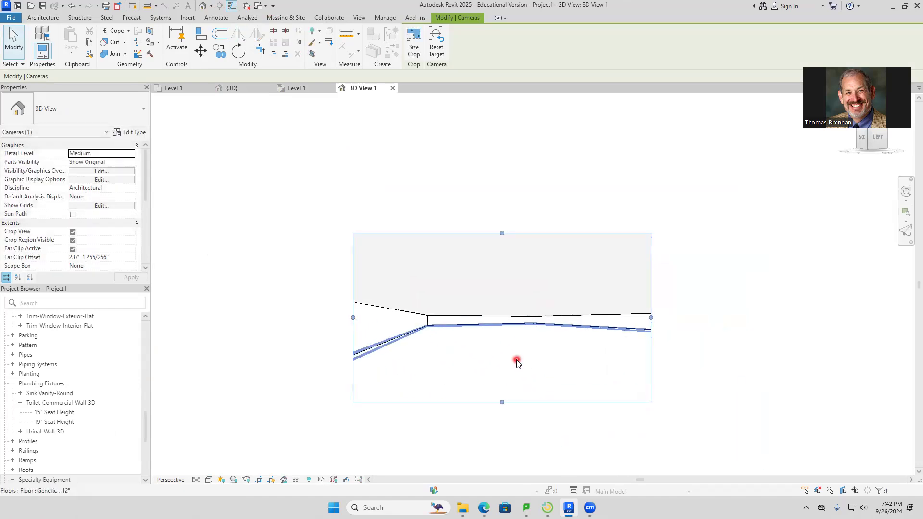
# Step: Change the camera view's visual style to show surface materials and inspect the ceiling grid inside the warehouse
pyautogui.click(209, 480)
pyautogui.click(221, 468)
pyautogui.scroll(3, 504, 336)
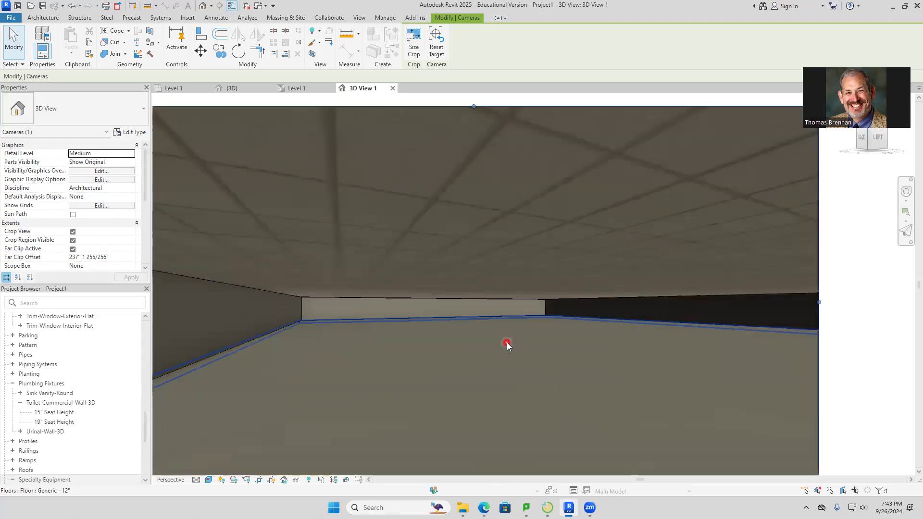
pyautogui.scroll(-2, 507, 343)
pyautogui.press('Escape')
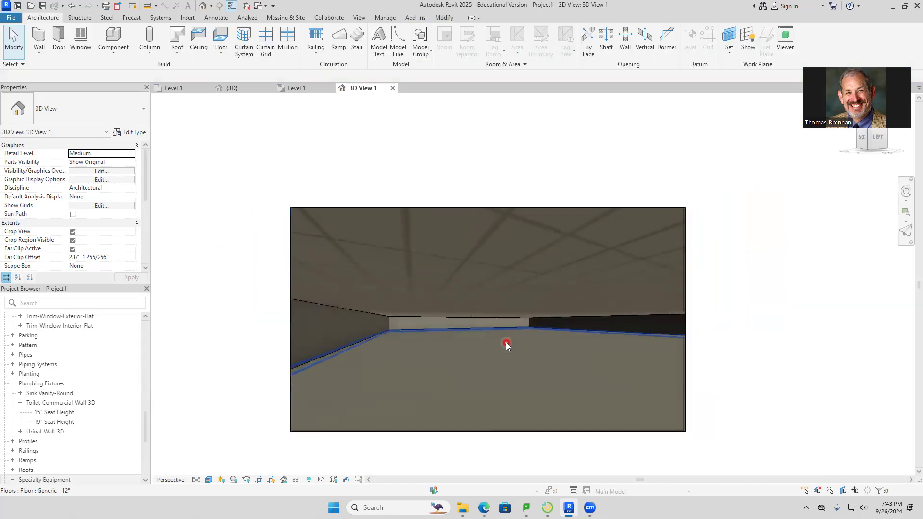
# Step: Set the ACT ceiling's height offset from Level 1 to 16', check it in the camera view and return to the Level 1 floor plan
pyautogui.click(513, 284)
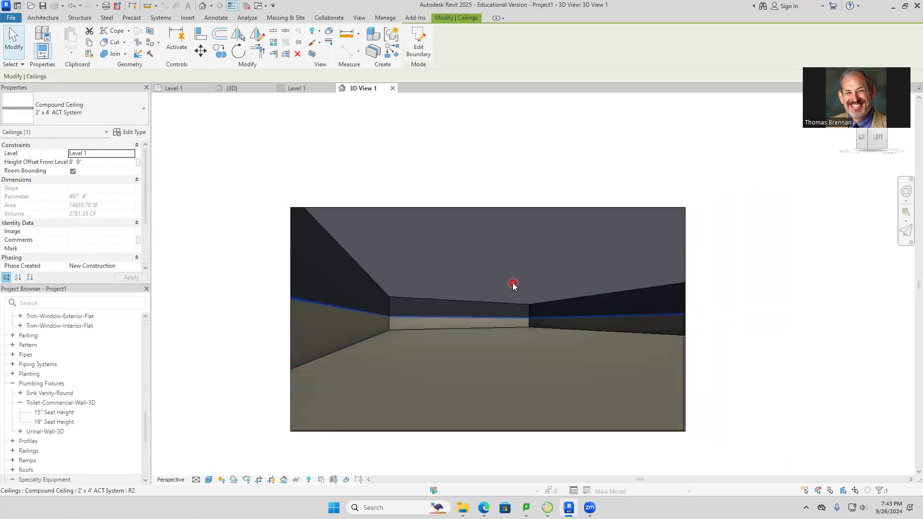
pyautogui.click(808, 369)
pyautogui.click(438, 253)
pyautogui.click(108, 162)
pyautogui.write('16')
pyautogui.press('Return')
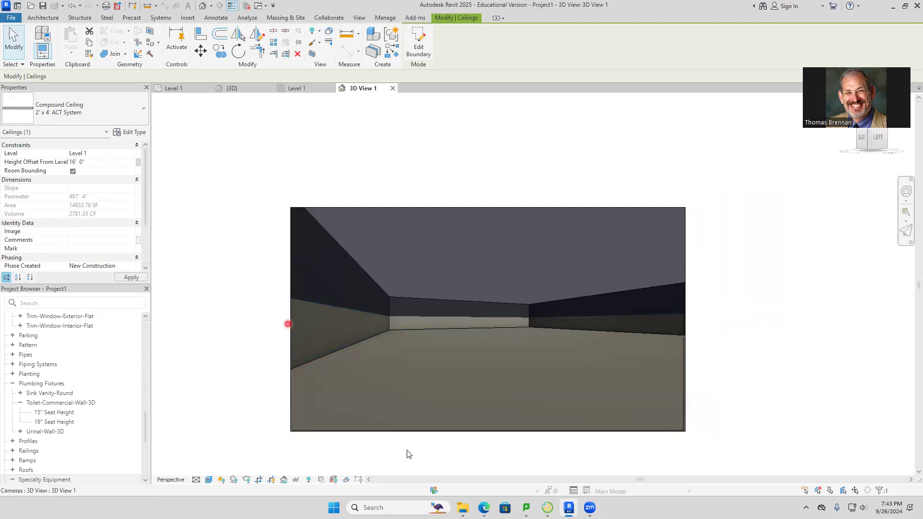
pyautogui.press('Escape')
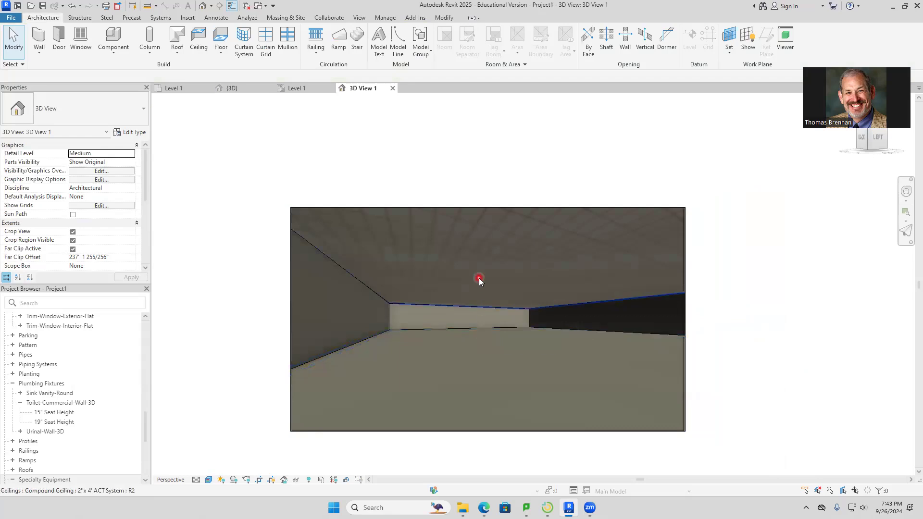
pyautogui.scroll(-3, 514, 353)
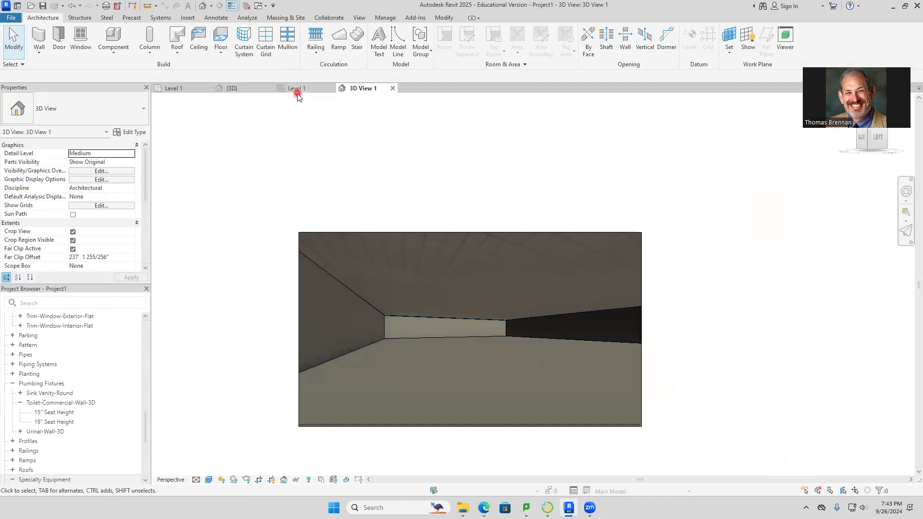
pyautogui.click(174, 89)
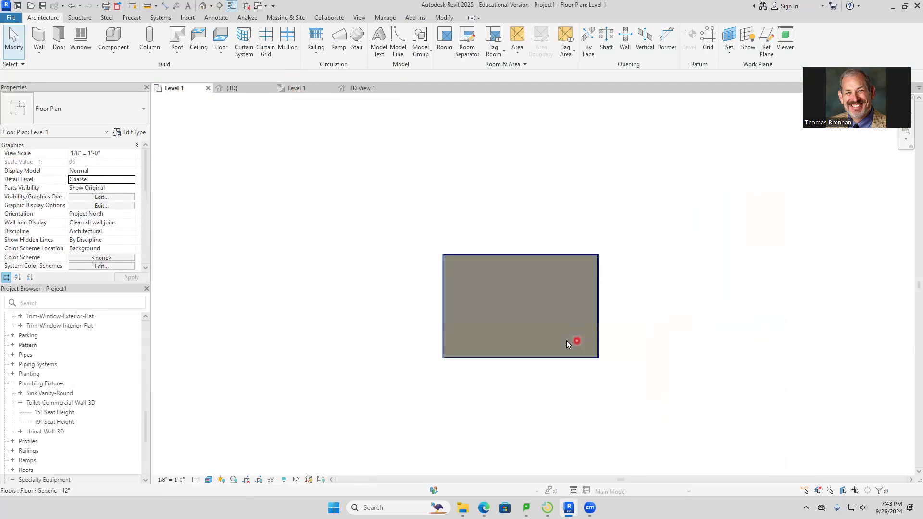
# Step: Draw a horizontal Generic - 8" wall, 20' high, across the full warehouse width, about 16' below the upper exterior wall
pyautogui.scroll(1, 539, 322)
pyautogui.scroll(1, 391, 268)
pyautogui.moveTo(391, 265); pyautogui.dragTo(303, 277, button='middle')
pyautogui.scroll(1, 454, 326)
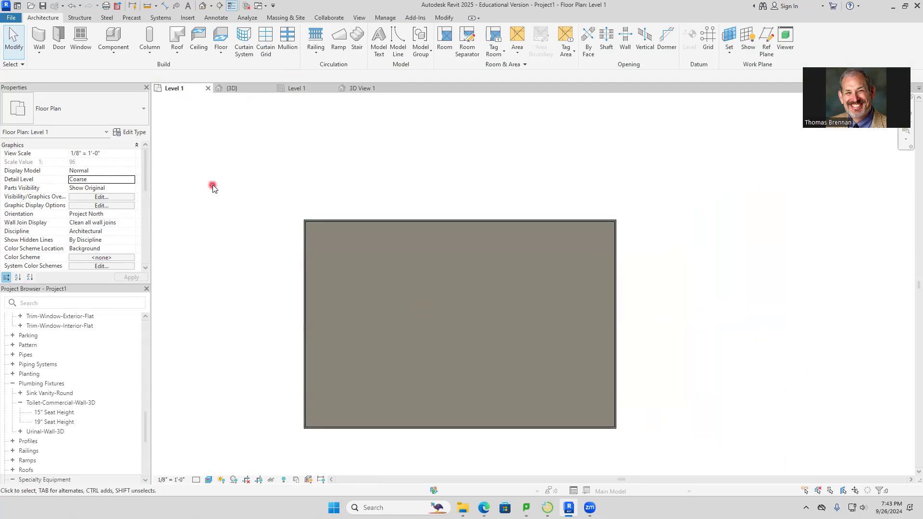
pyautogui.click(40, 38)
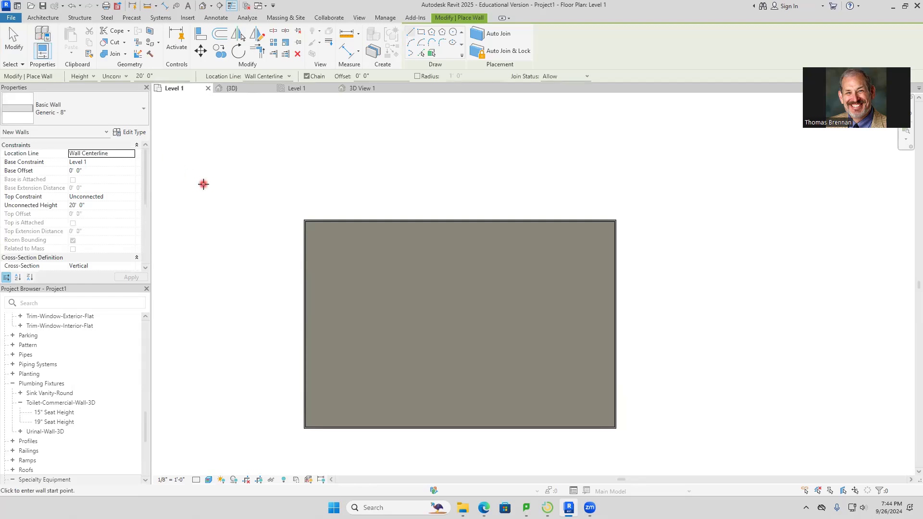
pyautogui.click(306, 254)
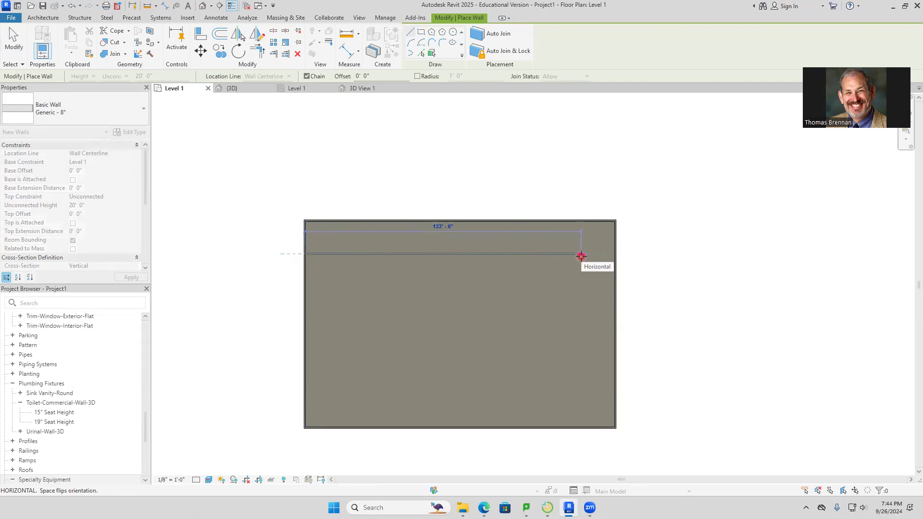
pyautogui.click(616, 256)
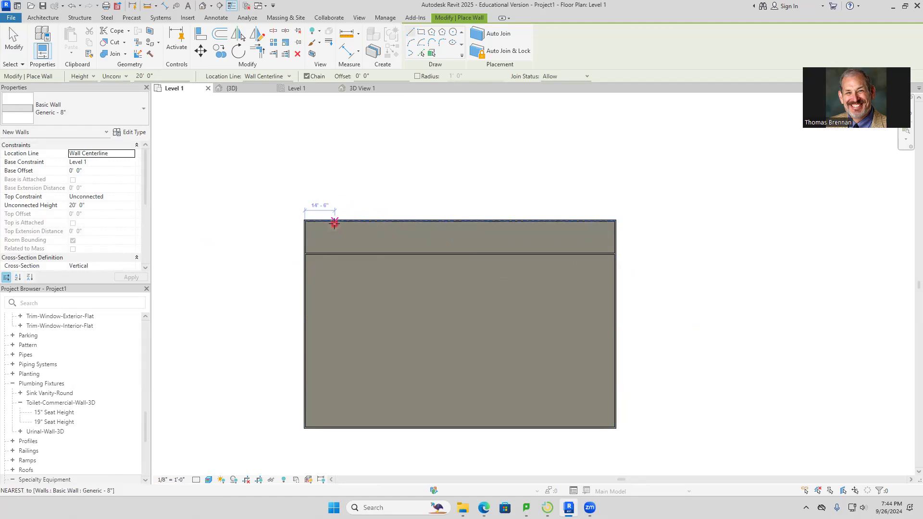
# Step: Draw three vertical partitions between the upper exterior wall and the new interior wall, spaced 16' apart from the left exterior wall
pyautogui.scroll(3, 335, 224)
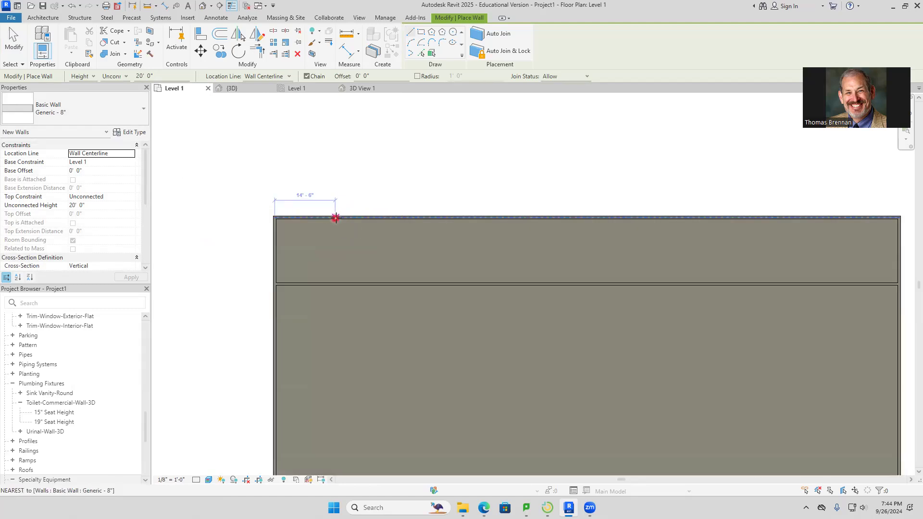
pyautogui.click(341, 218)
pyautogui.click(342, 284)
pyautogui.press('Escape')
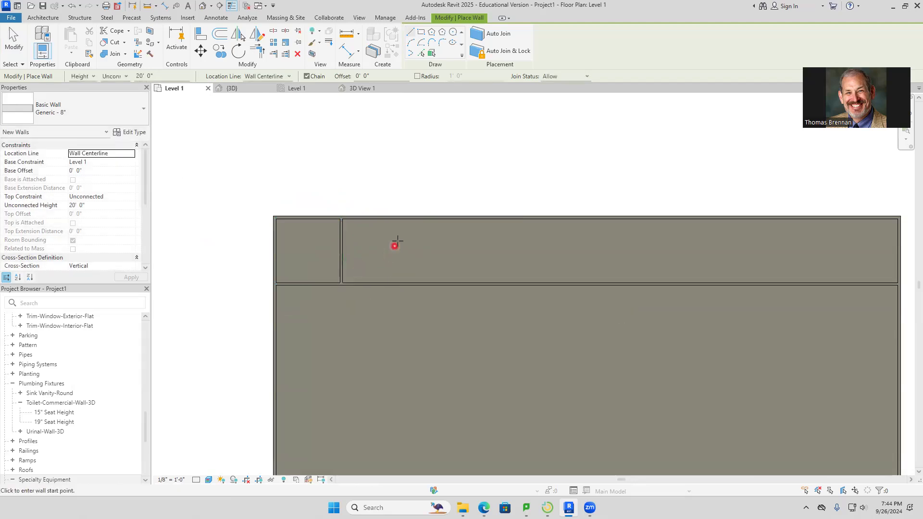
pyautogui.click(408, 218)
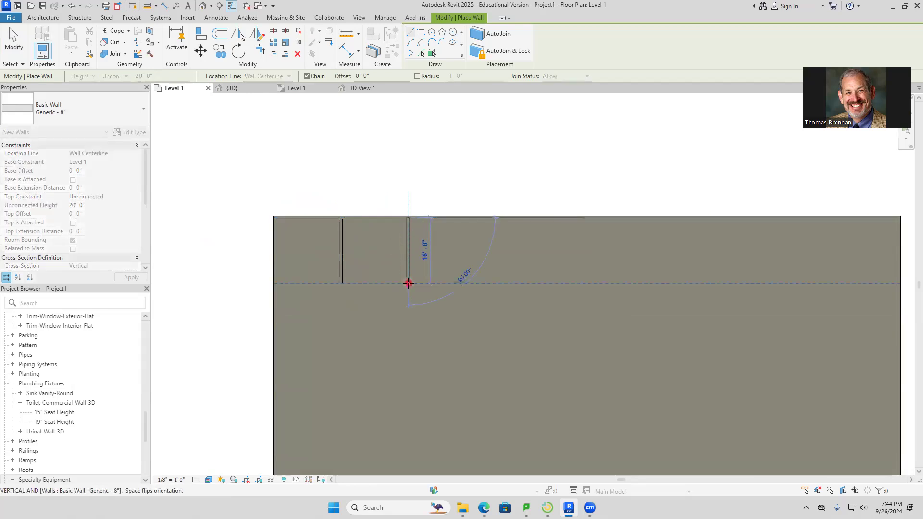
pyautogui.click(408, 283)
pyautogui.press('Escape')
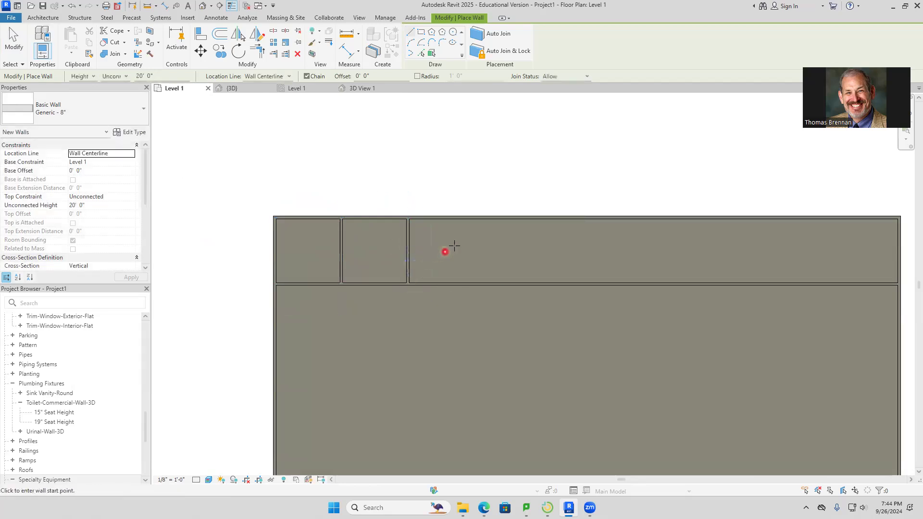
pyautogui.click(475, 218)
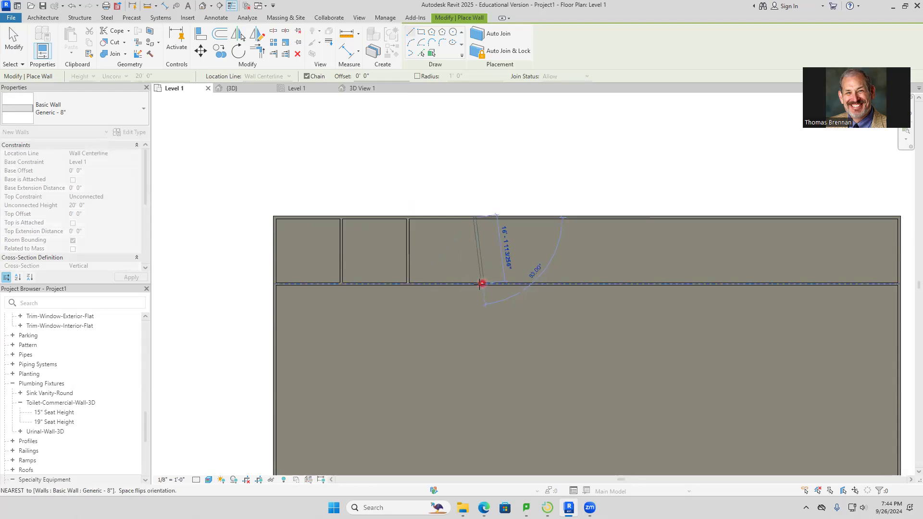
pyautogui.click(475, 284)
pyautogui.press('Escape')
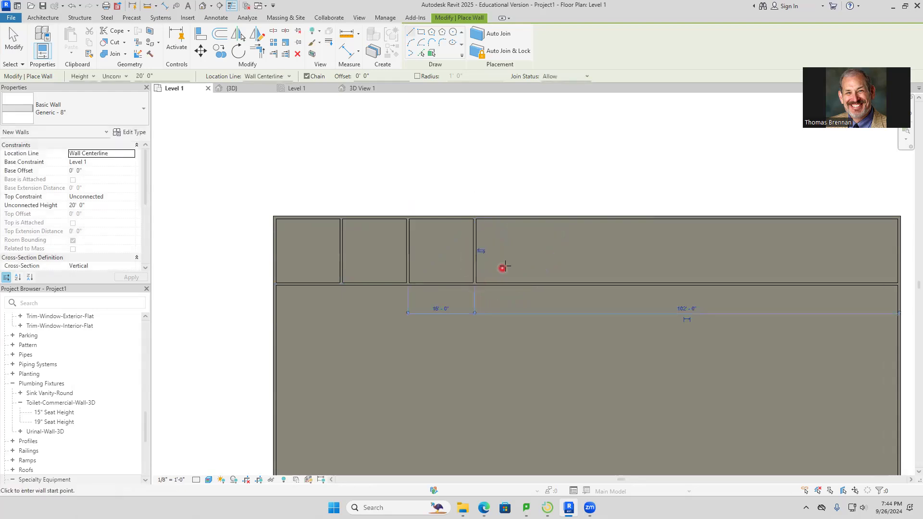
# Step: Continue the row of rooms with three more vertical partitions at 16' spacing, ending at the interior wall
pyautogui.click(541, 219)
pyautogui.click(541, 283)
pyautogui.press('Escape')
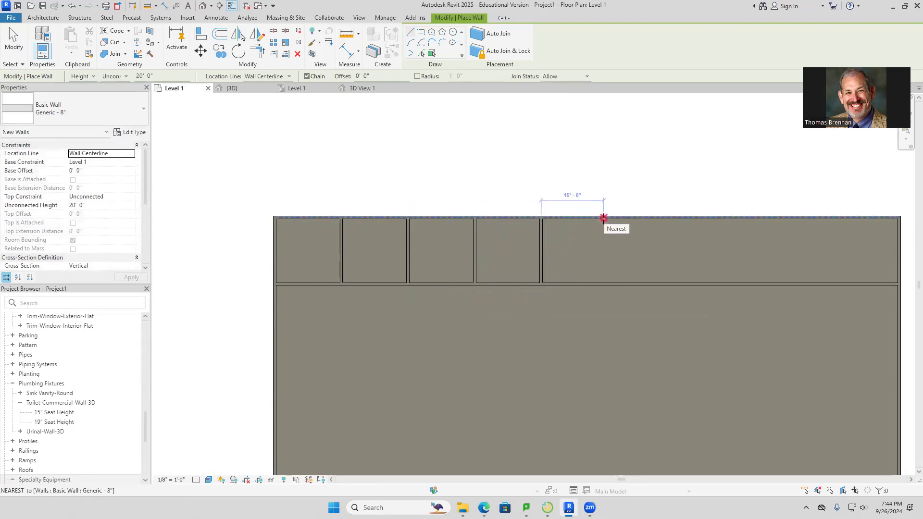
pyautogui.click(608, 219)
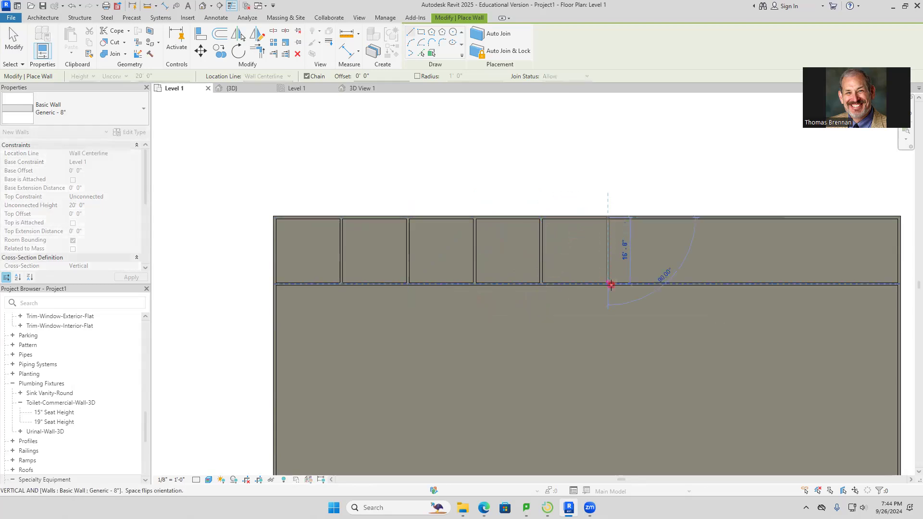
pyautogui.click(609, 283)
pyautogui.press('Escape')
pyautogui.scroll(-1, 666, 263)
pyautogui.moveTo(665, 262); pyautogui.dragTo(563, 261, button='middle')
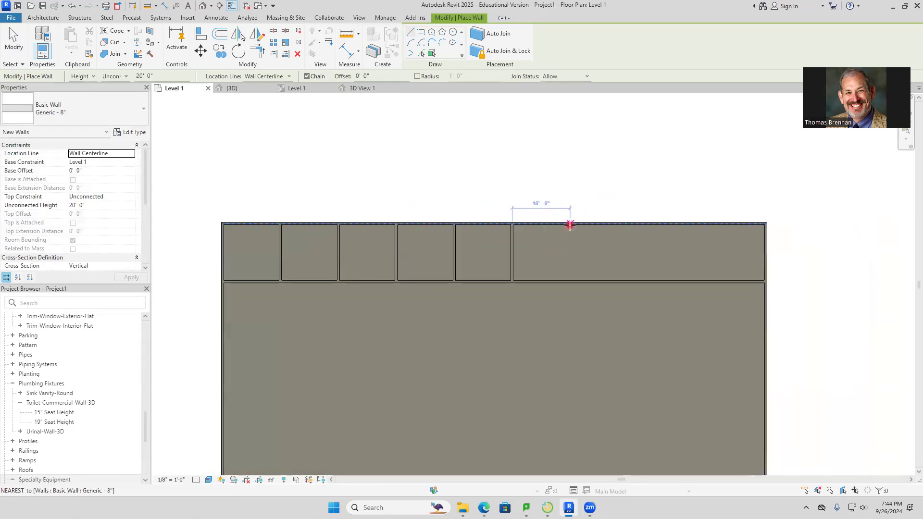
pyautogui.click(572, 230)
pyautogui.click(571, 283)
pyautogui.press('Escape')
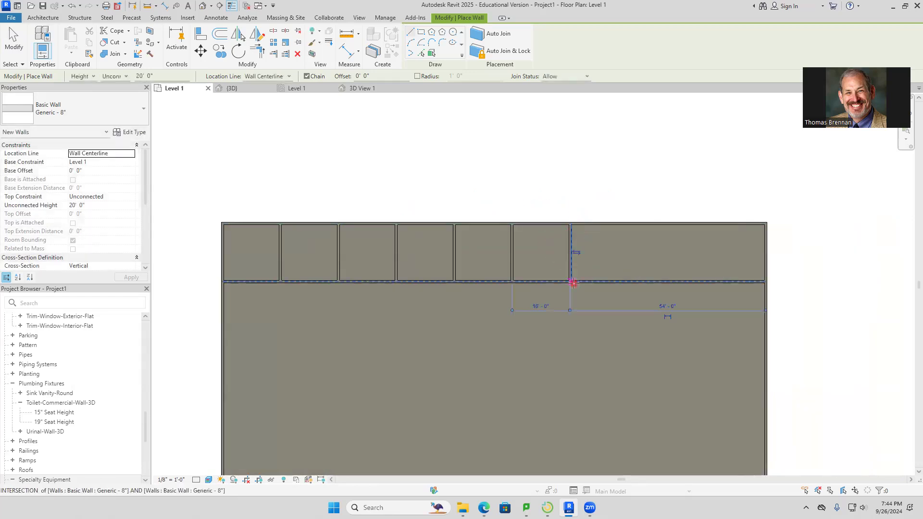
# Step: Draw a seventh partition about 25' 6" past the sixth, dividing the remaining space into two larger rooms
pyautogui.click(664, 224)
pyautogui.click(664, 283)
pyautogui.press('Escape')
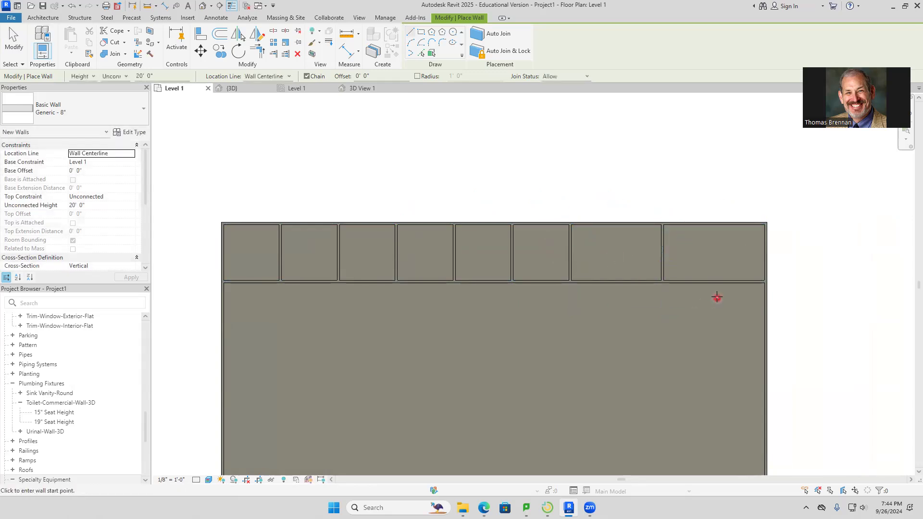
pyautogui.press('Escape')
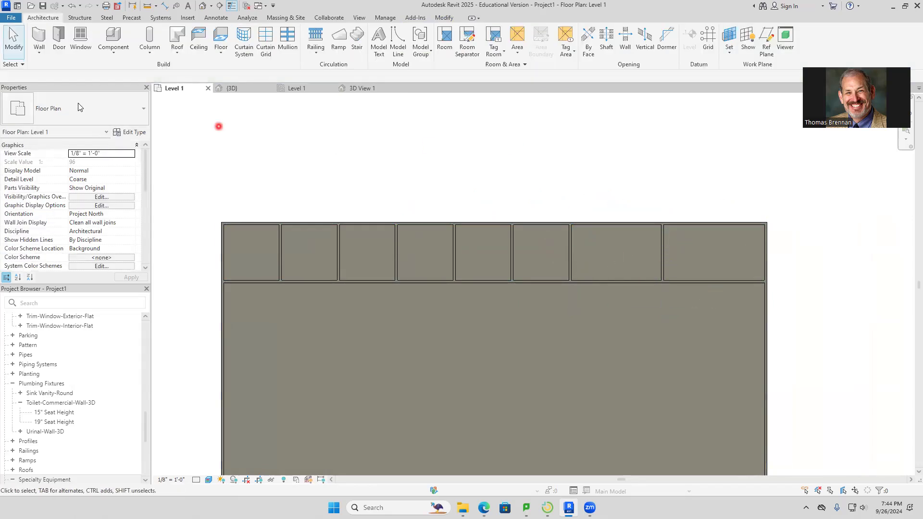
# Step: Place a Single-Flush 36" x 84" door in each of the six small rooms along the interior wall, paired around shared partitions
pyautogui.click(59, 38)
pyautogui.scroll(3, 261, 283)
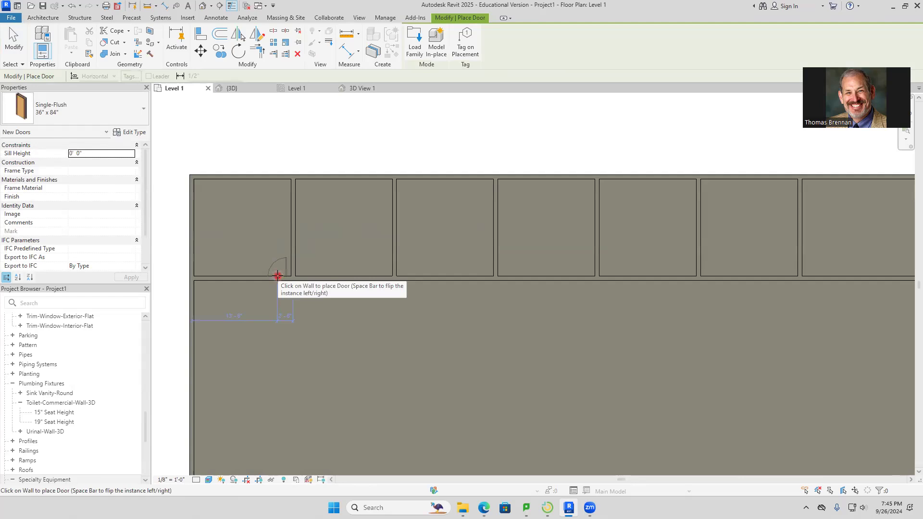
pyautogui.click(277, 276)
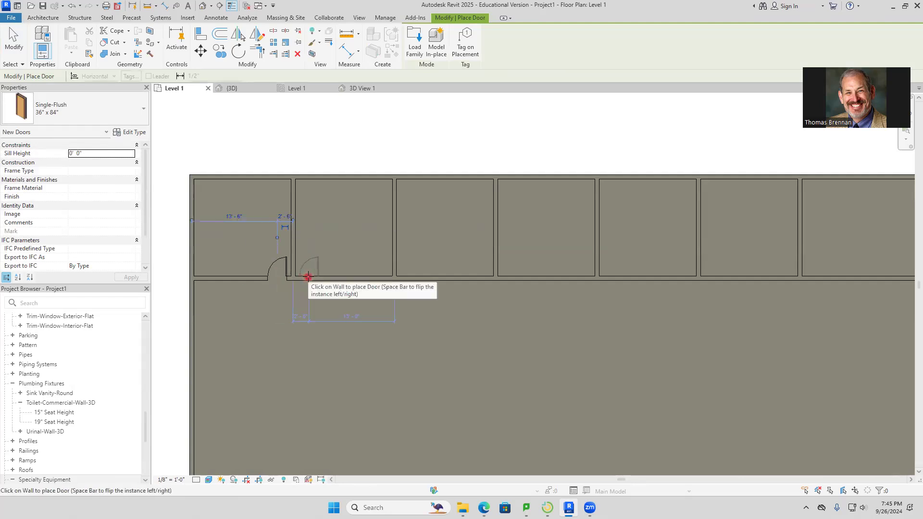
pyautogui.press('space')
pyautogui.click(306, 276)
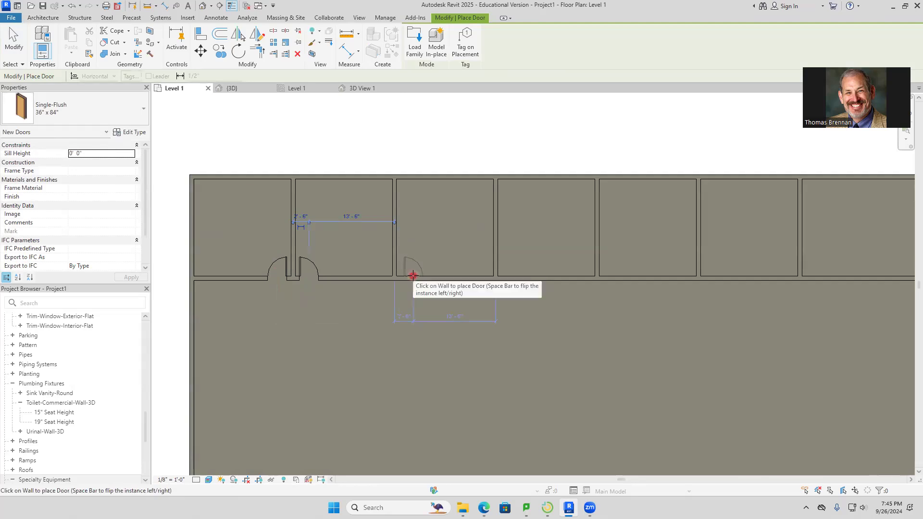
pyautogui.press('space')
pyautogui.click(481, 275)
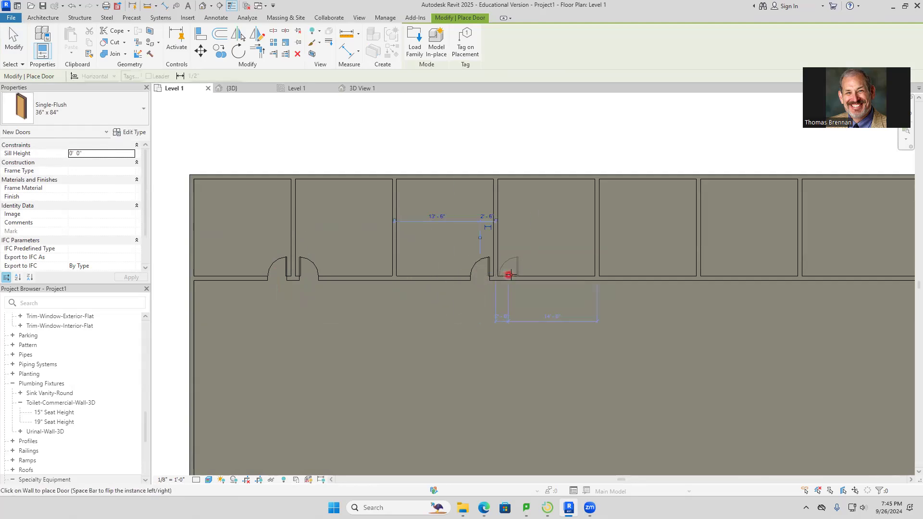
pyautogui.click(513, 275)
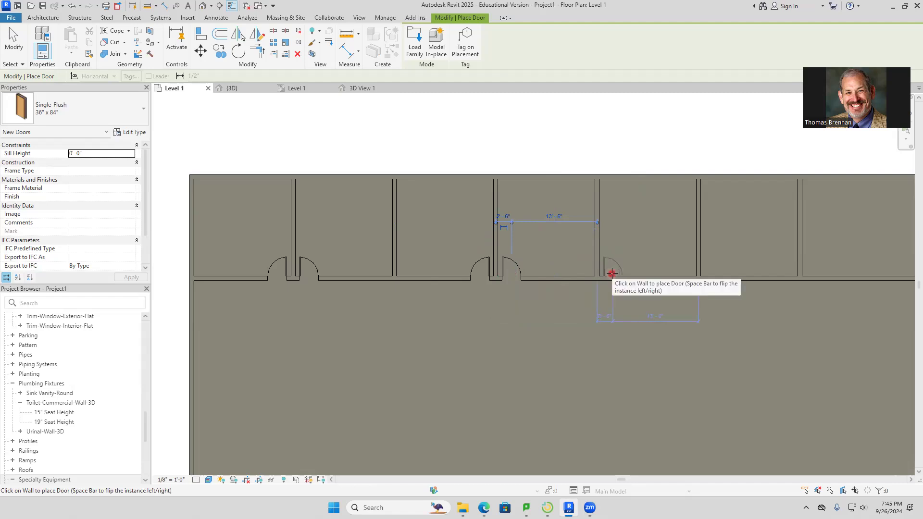
pyautogui.click(682, 274)
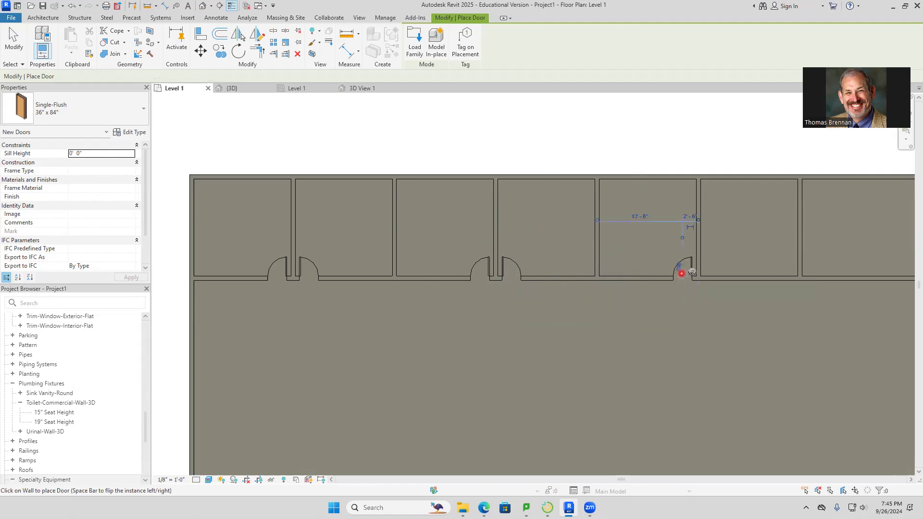
pyautogui.click(714, 277)
# Step: Place a Single-Flush 36" x 84" door in each of the two larger rooms, beside its left partition
pyautogui.scroll(-2, 754, 309)
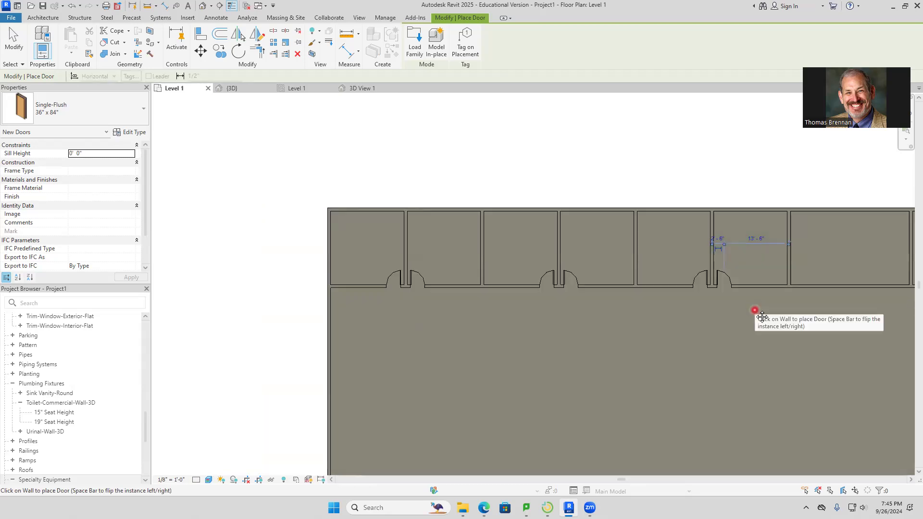
pyautogui.moveTo(762, 317); pyautogui.dragTo(563, 313, button='middle')
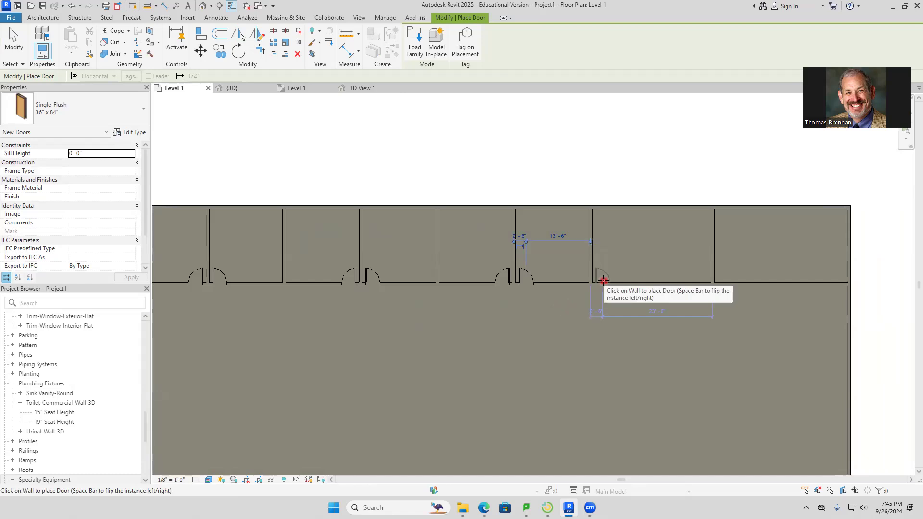
pyautogui.click(604, 281)
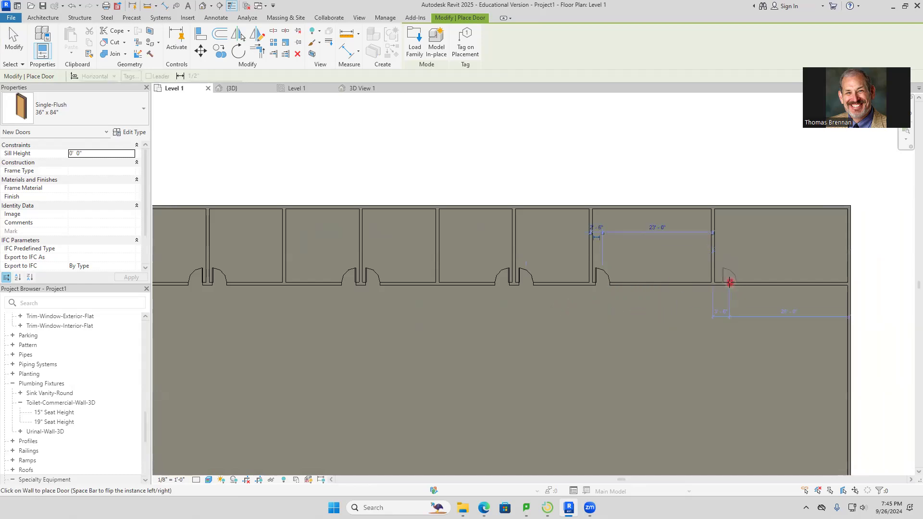
pyautogui.click(728, 283)
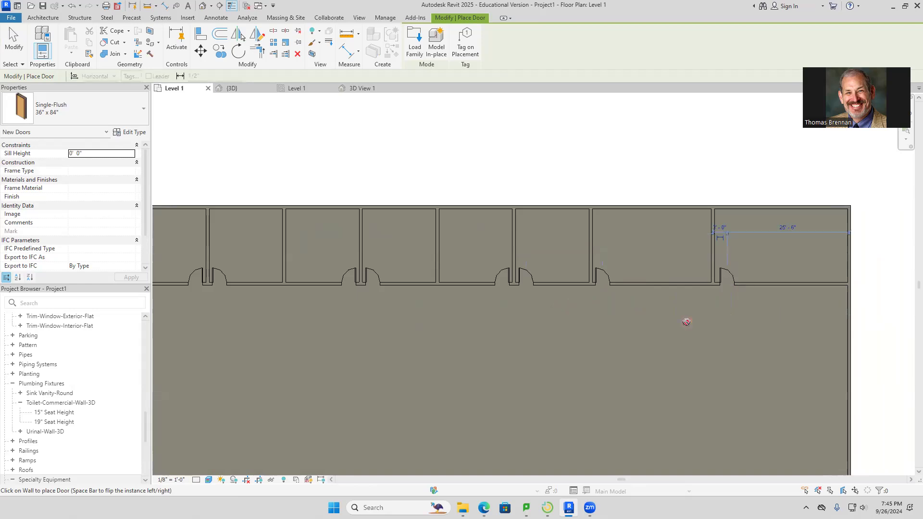
pyautogui.press('Escape')
pyautogui.press('Escape')
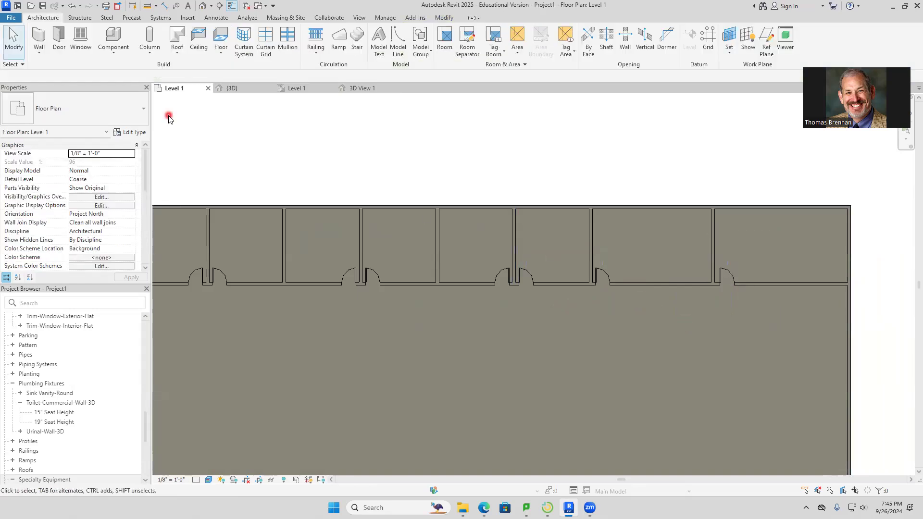
# Step: Place a Toilet Stall w Toilet 36" x 60" Clear on the exterior wall of the first larger room, about 4' from its left partition
pyautogui.click(114, 47)
pyautogui.click(124, 70)
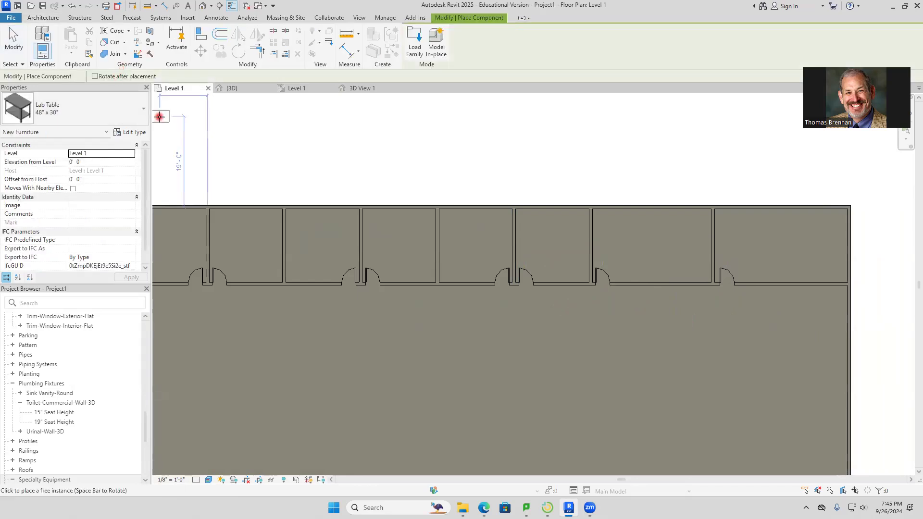
pyautogui.click(144, 109)
pyautogui.moveTo(145, 188); pyautogui.dragTo(148, 256)
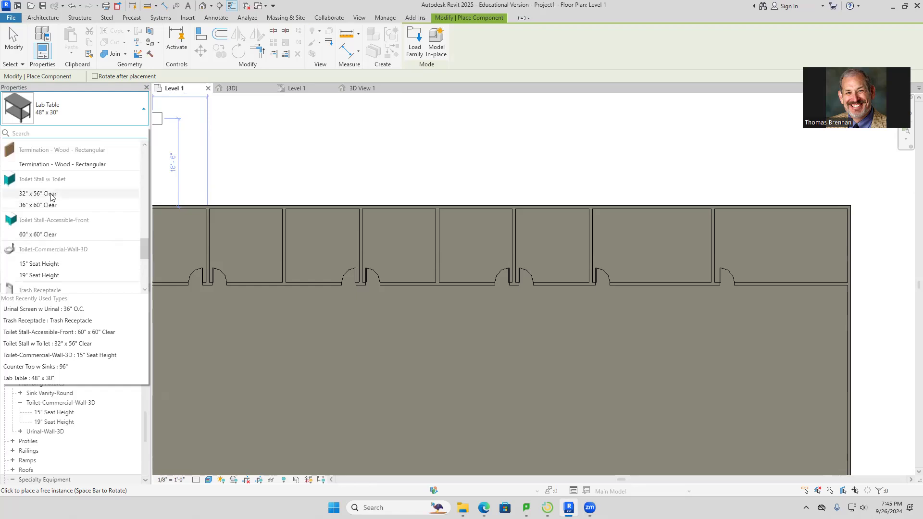
pyautogui.moveTo(51, 192)
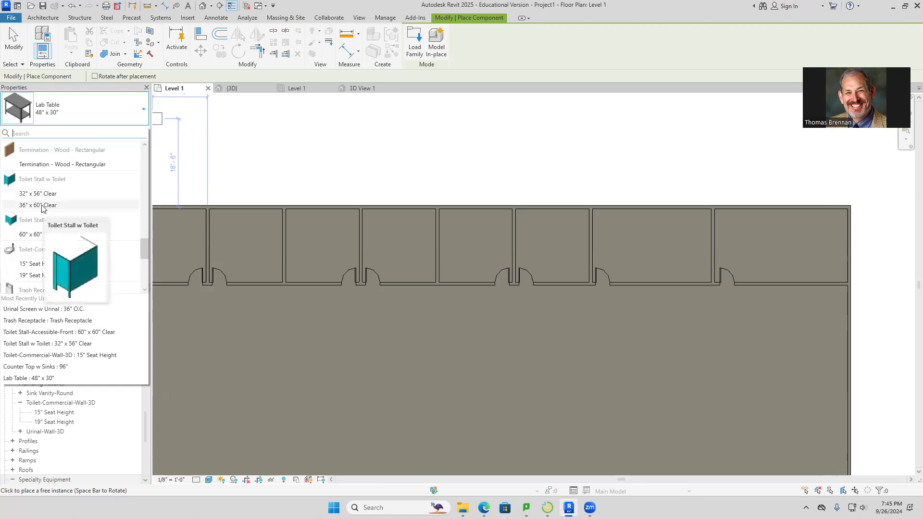
pyautogui.click(42, 206)
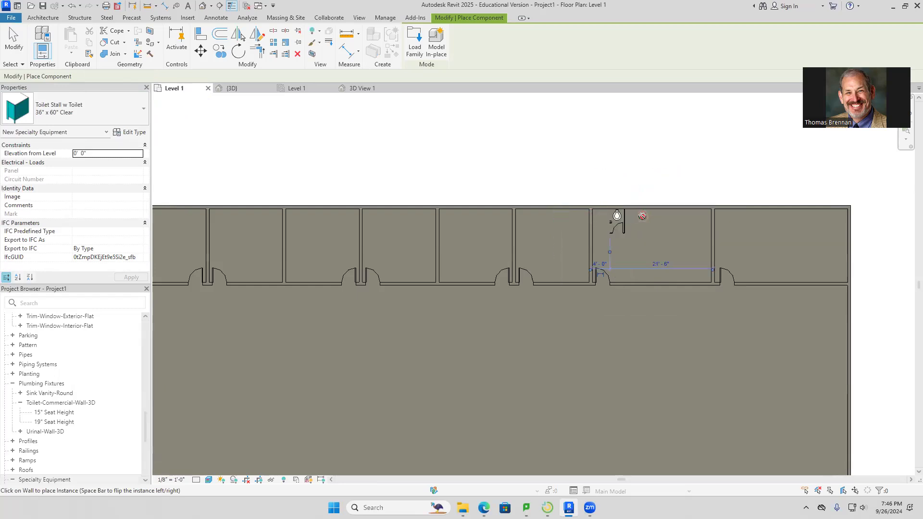
pyautogui.press('Escape')
pyautogui.press('Escape')
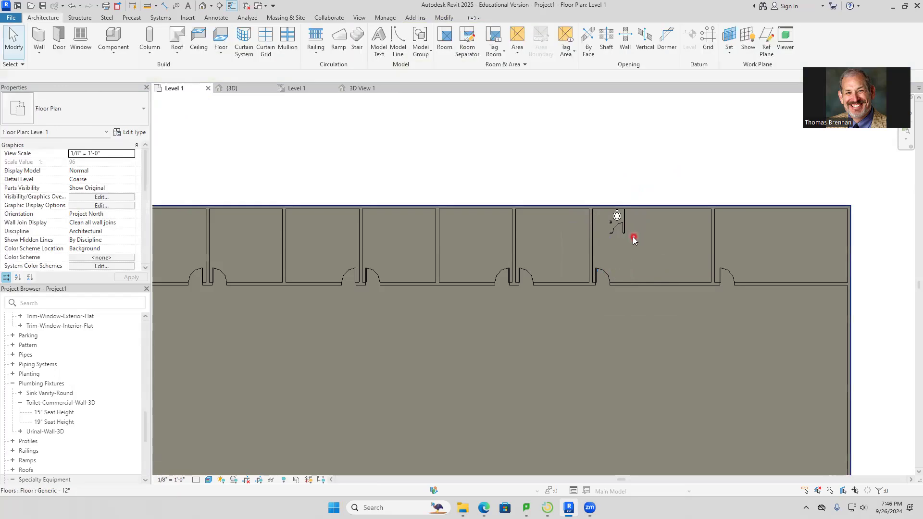
# Step: Delete the toilet stall standing on the exterior wall of the first larger room
pyautogui.scroll(2, 634, 234)
pyautogui.click(621, 229)
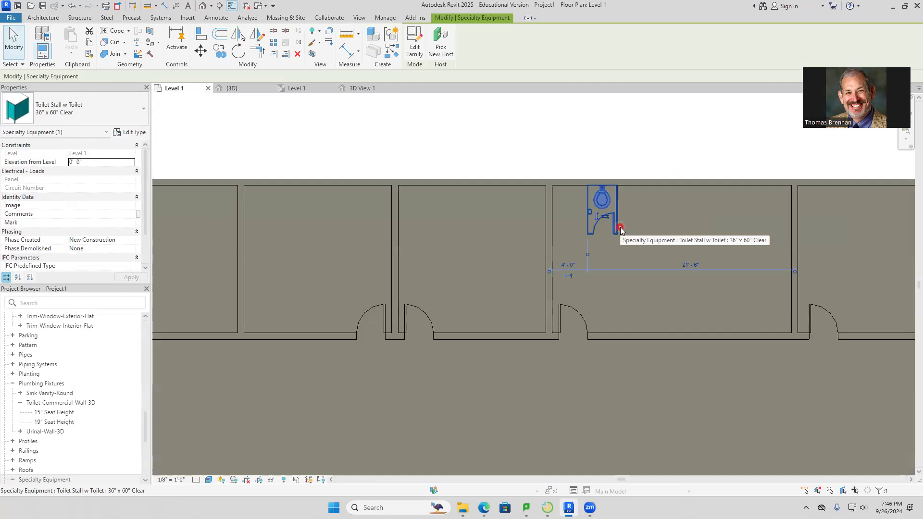
pyautogui.press('Escape')
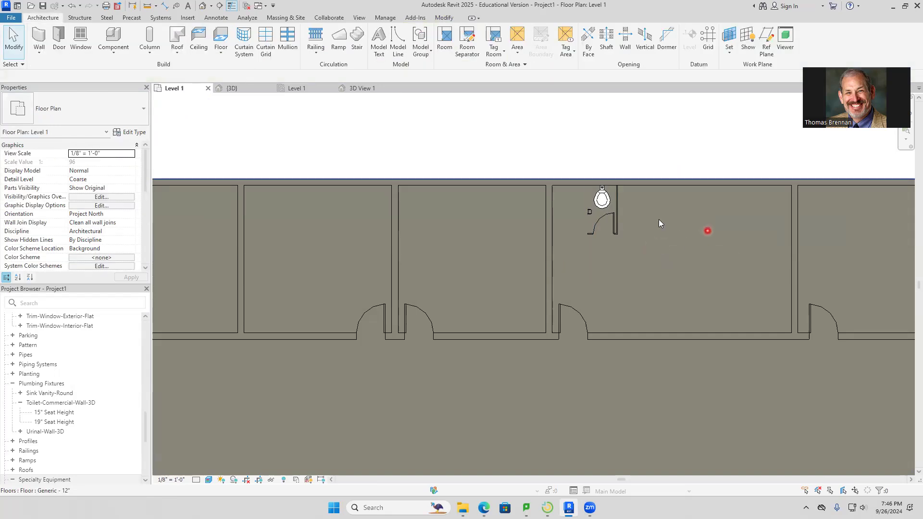
pyautogui.click(616, 225)
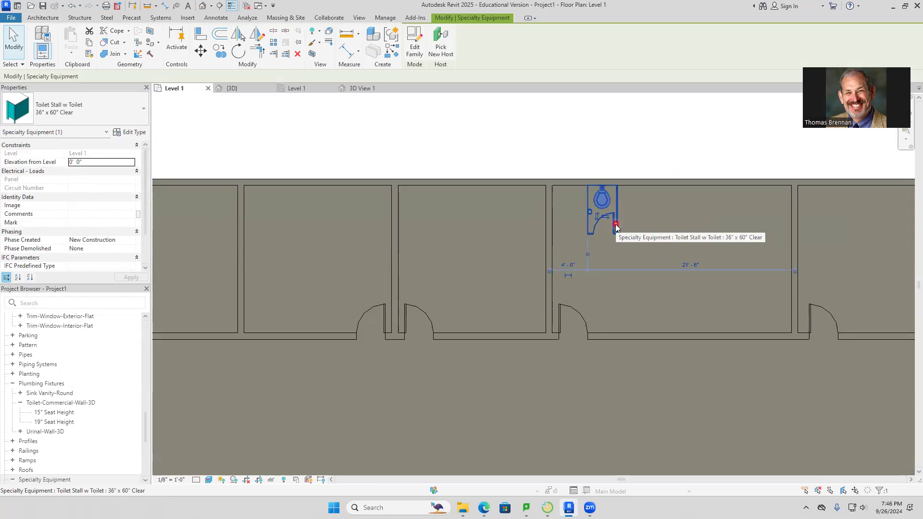
pyautogui.press('Escape')
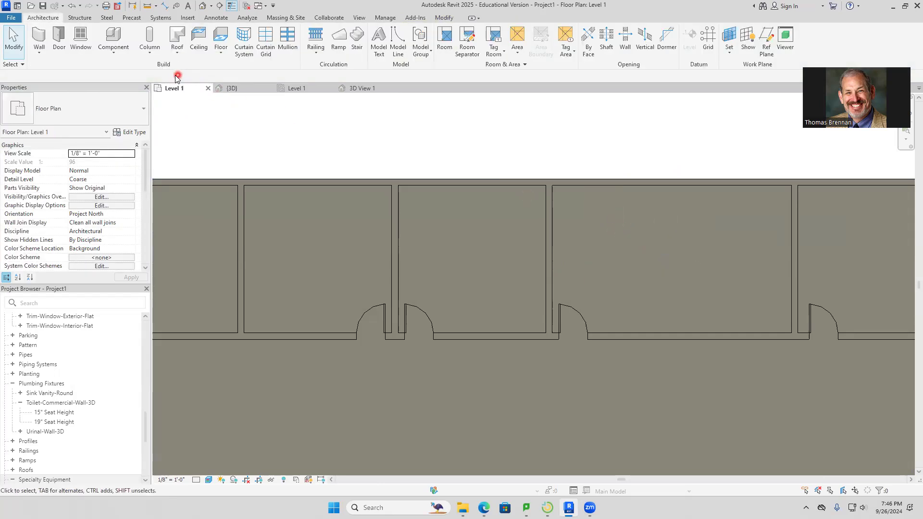
# Step: Place a Toilet Stall w Toilet 36" x 60" Clear on the first larger room's exterior wall, about 1' 6" from its left partition
pyautogui.click(113, 38)
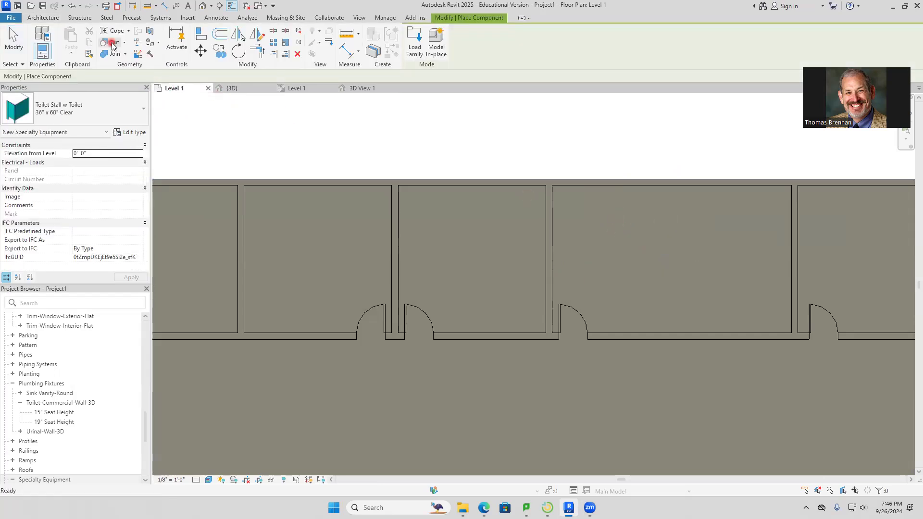
pyautogui.click(142, 119)
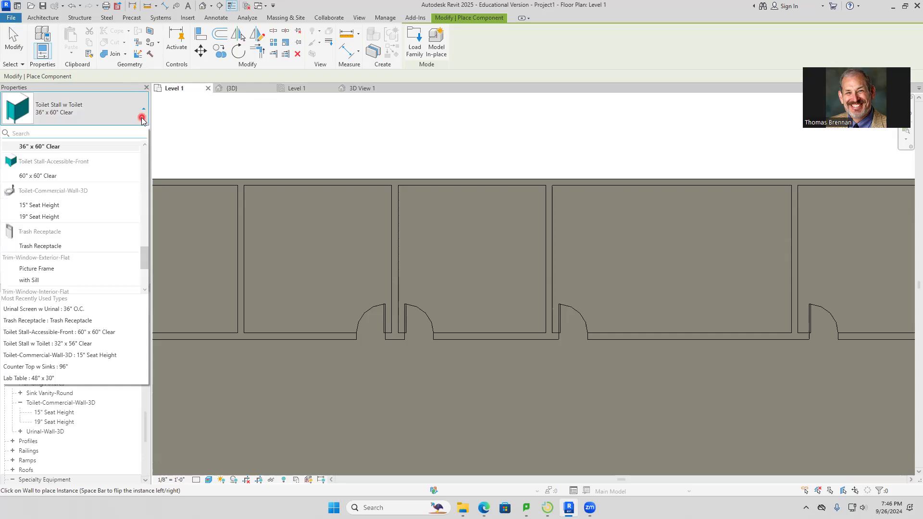
pyautogui.click(145, 146)
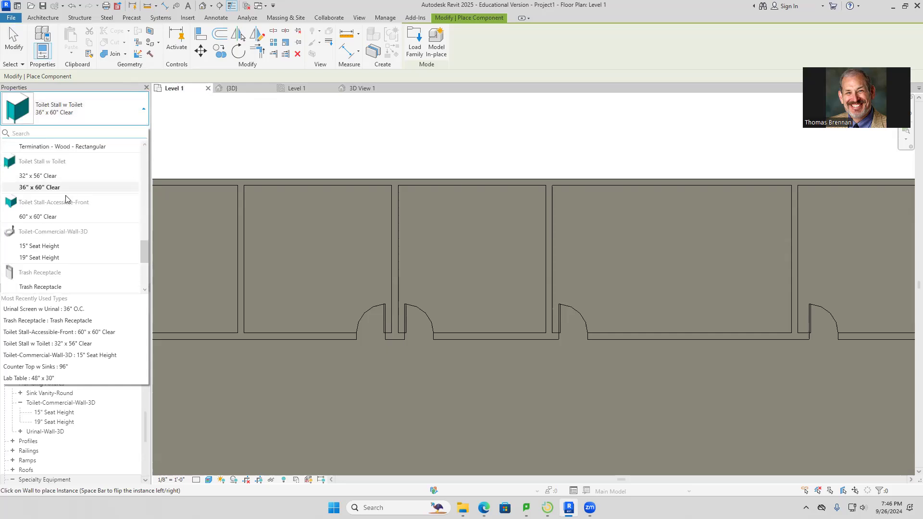
pyautogui.scroll(-4, 66, 199)
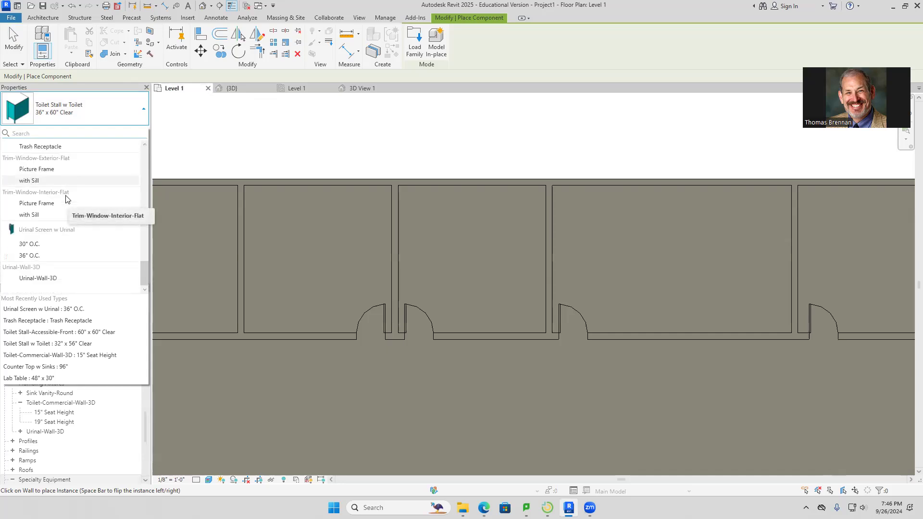
pyautogui.scroll(4, 65, 199)
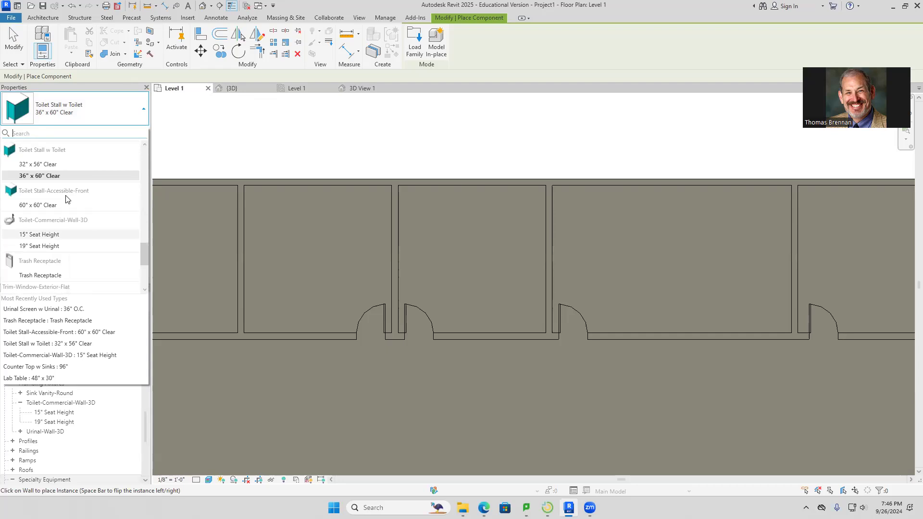
pyautogui.moveTo(45, 178)
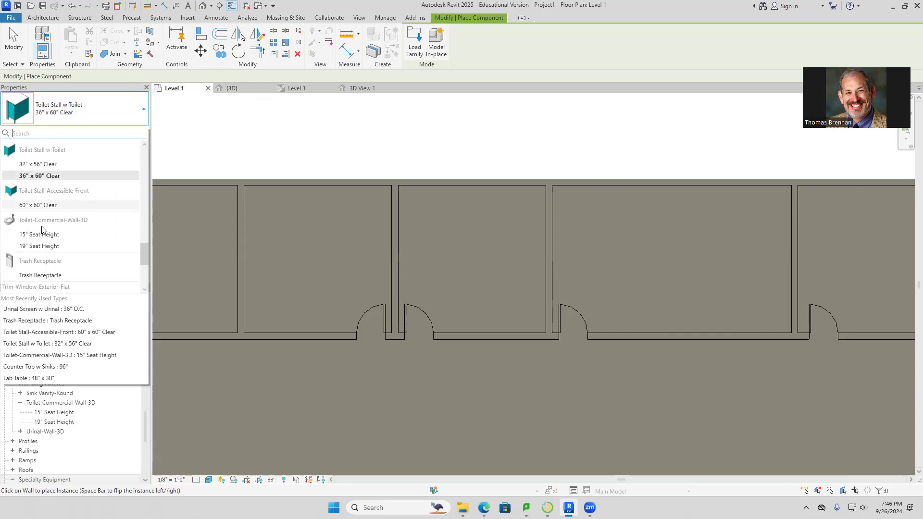
pyautogui.click(51, 176)
pyautogui.scroll(-1, 637, 303)
pyautogui.moveTo(630, 287); pyautogui.dragTo(624, 350, button='middle')
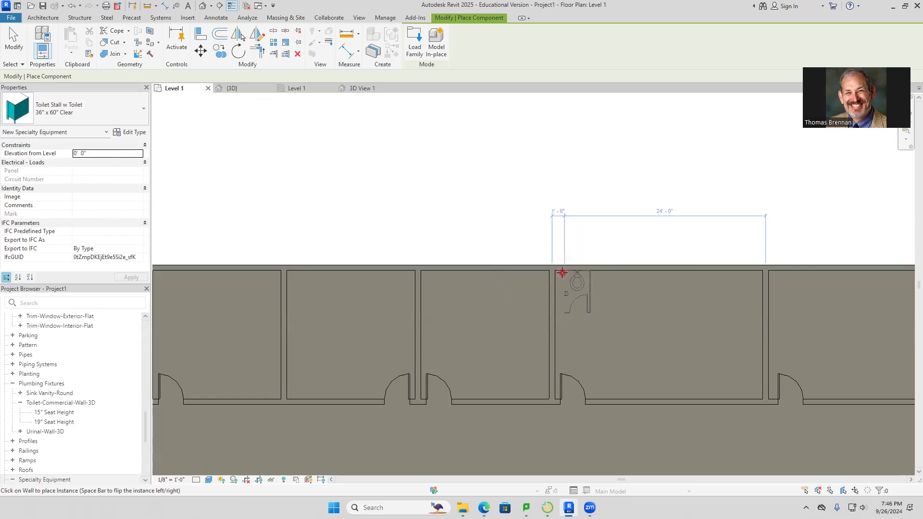
pyautogui.click(562, 274)
pyautogui.press('Escape')
pyautogui.press('Escape')
# Step: Nudge the toilet stall along the exterior wall until its side sits flush against the room's left partition
pyautogui.scroll(3, 596, 290)
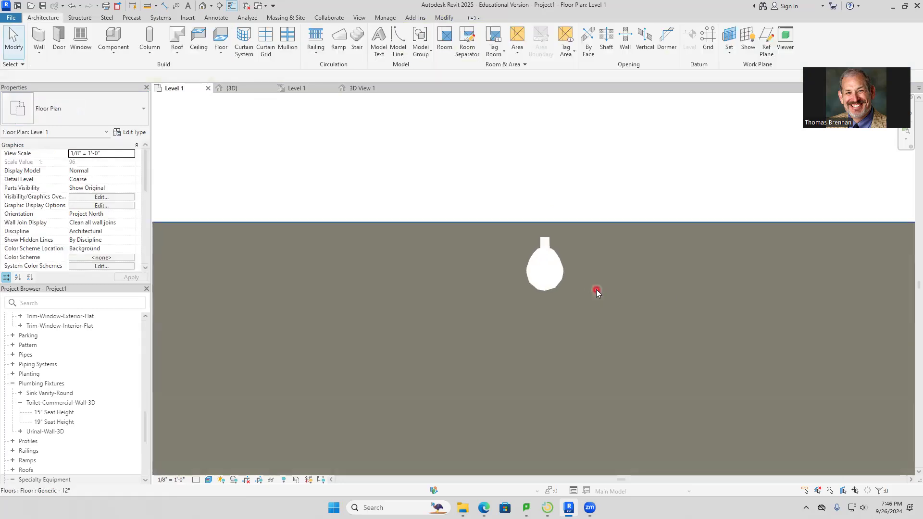
pyautogui.click(582, 303)
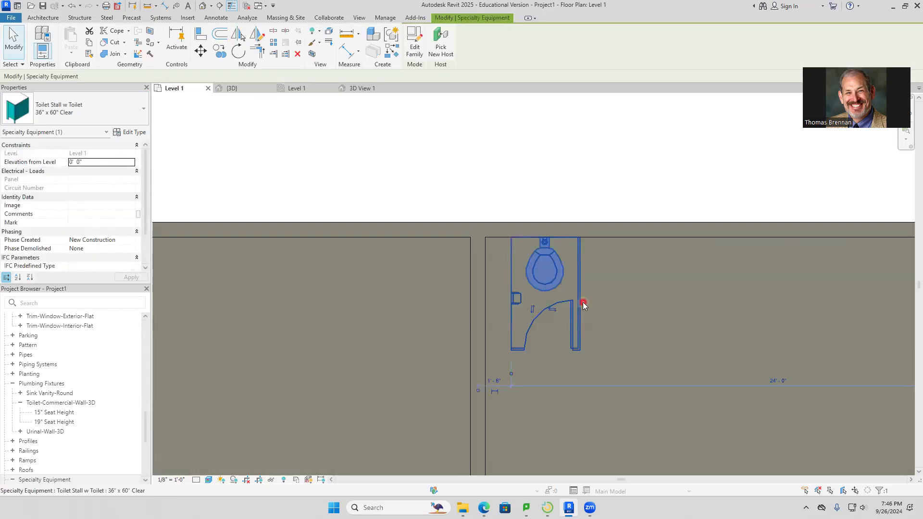
pyautogui.press('Left')
pyautogui.press('Left')
pyautogui.press('Left')
pyautogui.press('Left')
pyautogui.press('Left')
pyautogui.press('Left')
pyautogui.press('Left')
pyautogui.press('Left')
pyautogui.press('Left')
pyautogui.press('Left')
pyautogui.press('Left')
pyautogui.press('Escape')
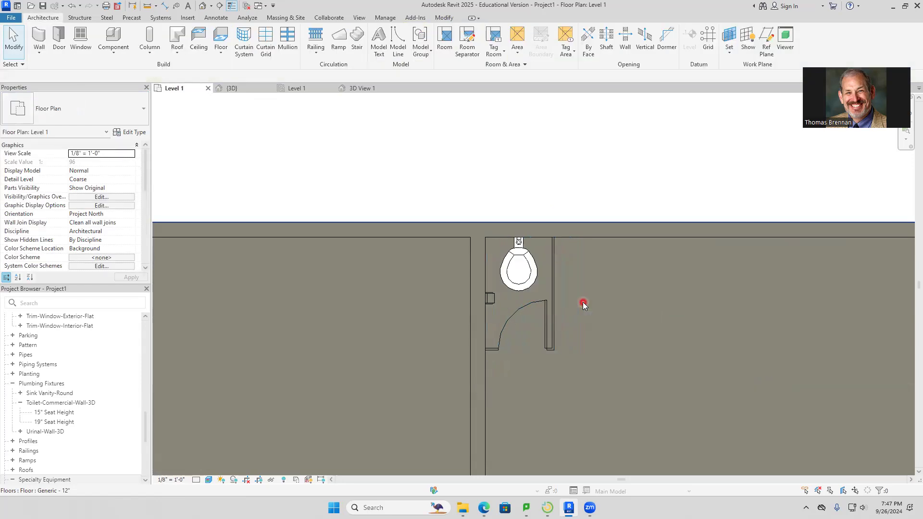
# Step: Place seven more Toilet Stall w Toilet 36" x 60" Clear side by side along the exterior wall, filling the room's width to the opposite partition
pyautogui.press('c')
pyautogui.press('m')
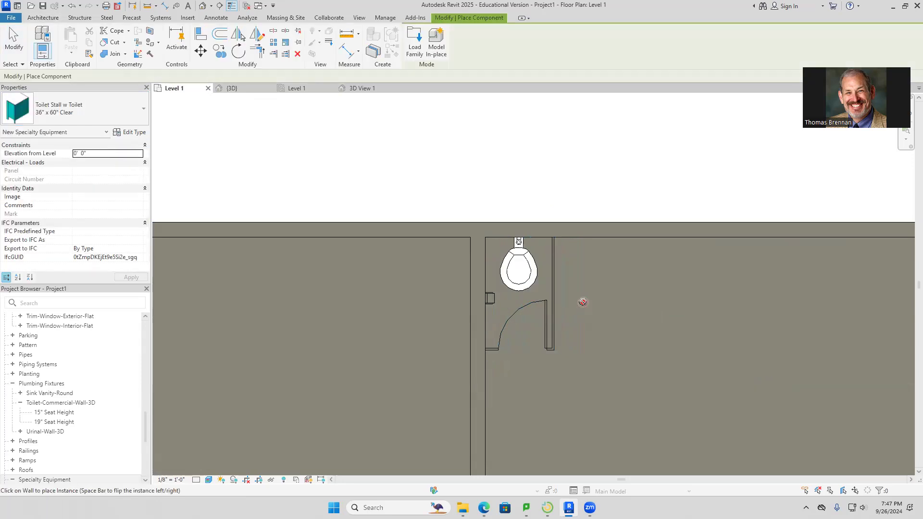
pyautogui.click(554, 236)
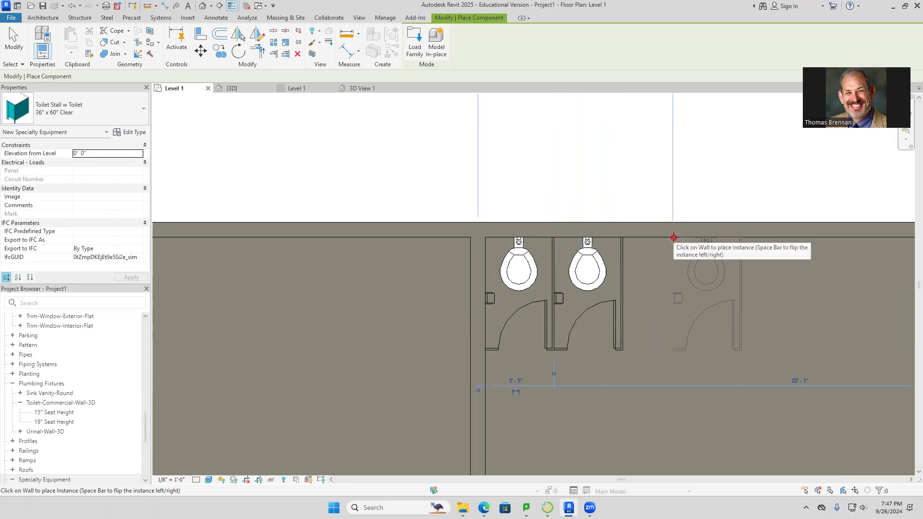
pyautogui.click(623, 238)
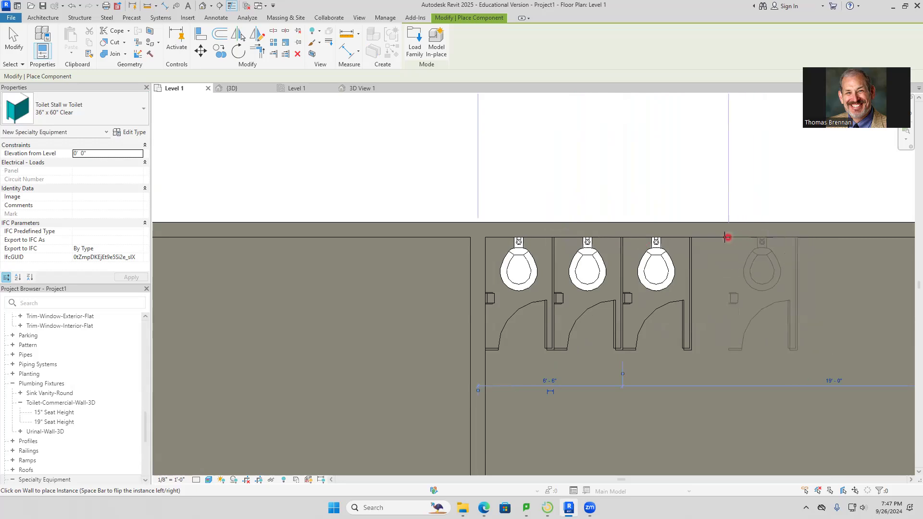
pyautogui.click(694, 240)
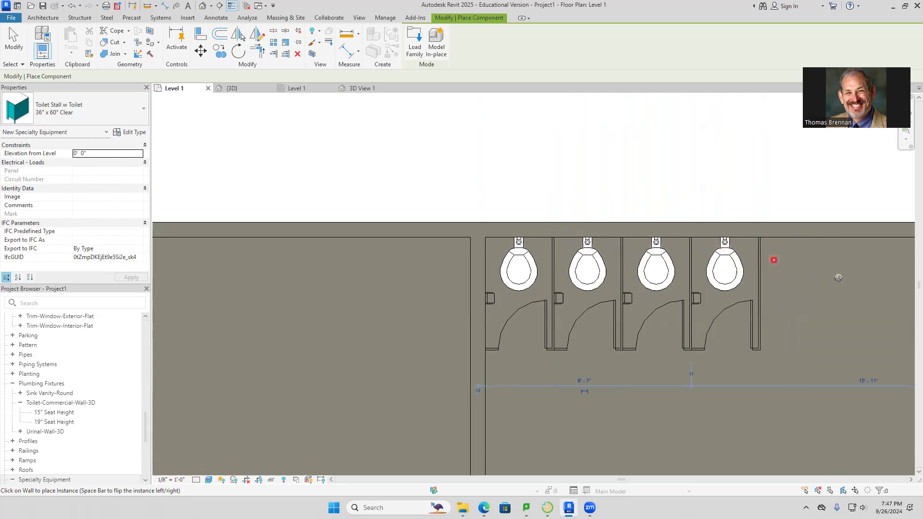
pyautogui.scroll(-1, 773, 260)
pyautogui.moveTo(779, 294); pyautogui.dragTo(629, 270, button='middle')
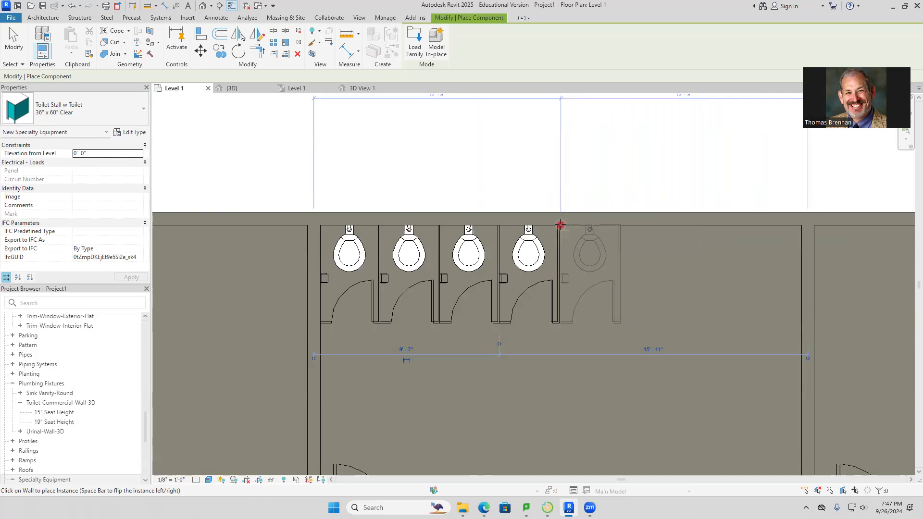
pyautogui.click(561, 225)
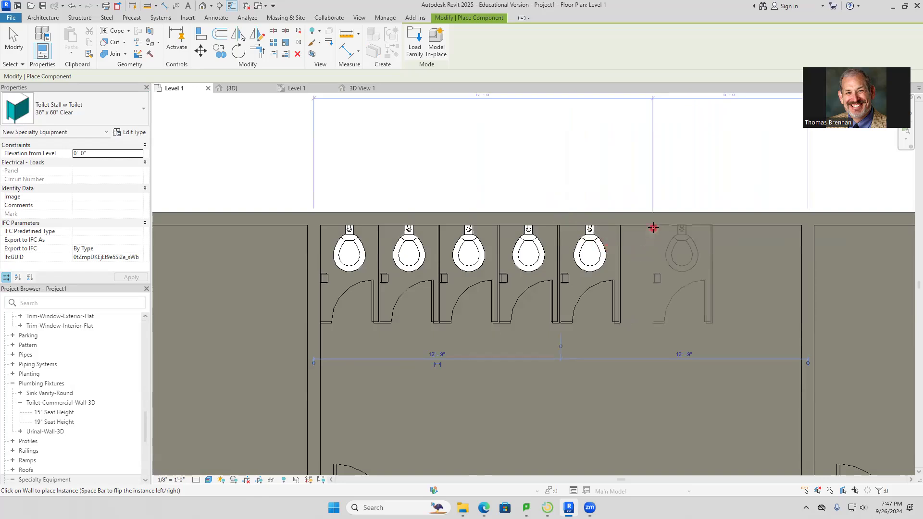
pyautogui.click(620, 224)
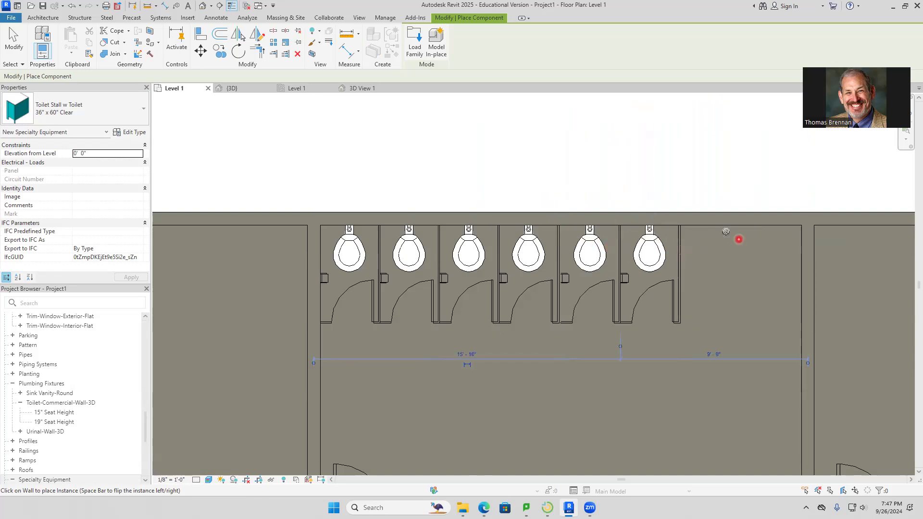
pyautogui.click(682, 226)
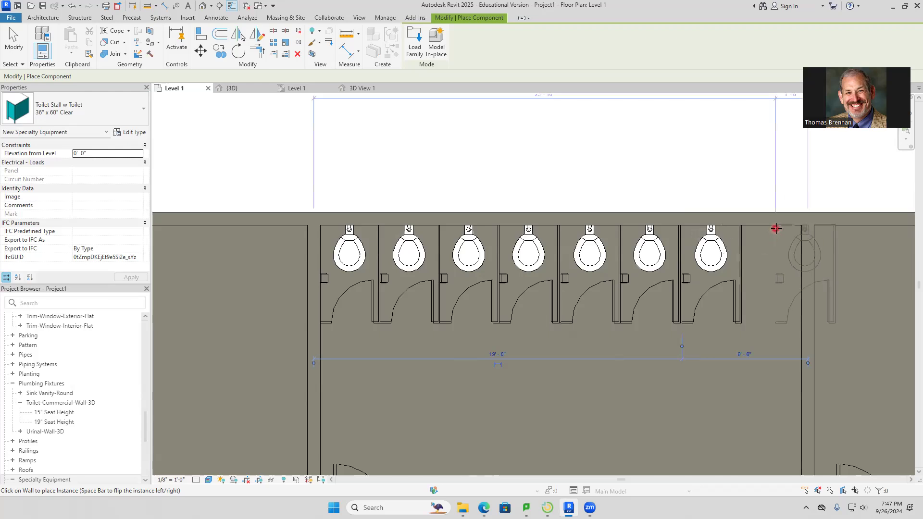
pyautogui.click(750, 227)
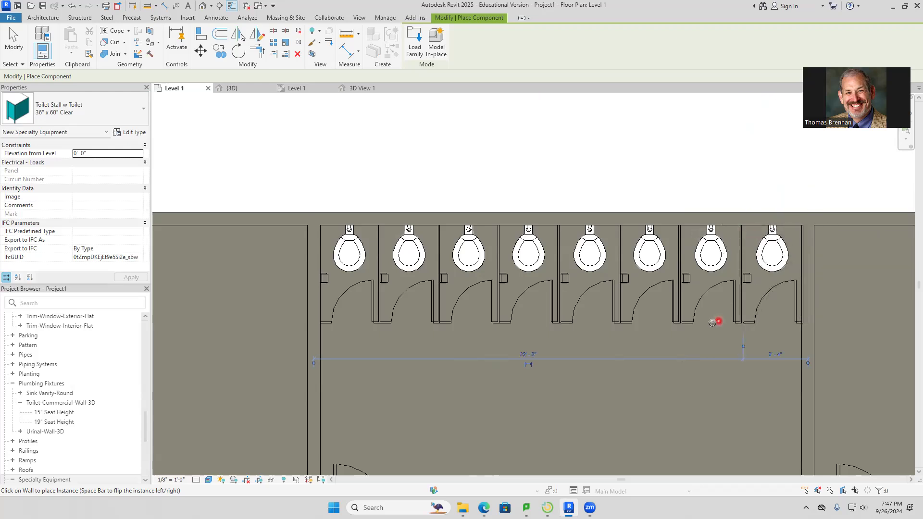
pyautogui.press('Escape')
pyautogui.press('Escape')
# Step: Place two 96" Counter Top w Sinks end to end on the restroom's door-side wall, starting at the corner opposite the door
pyautogui.scroll(-3, 686, 380)
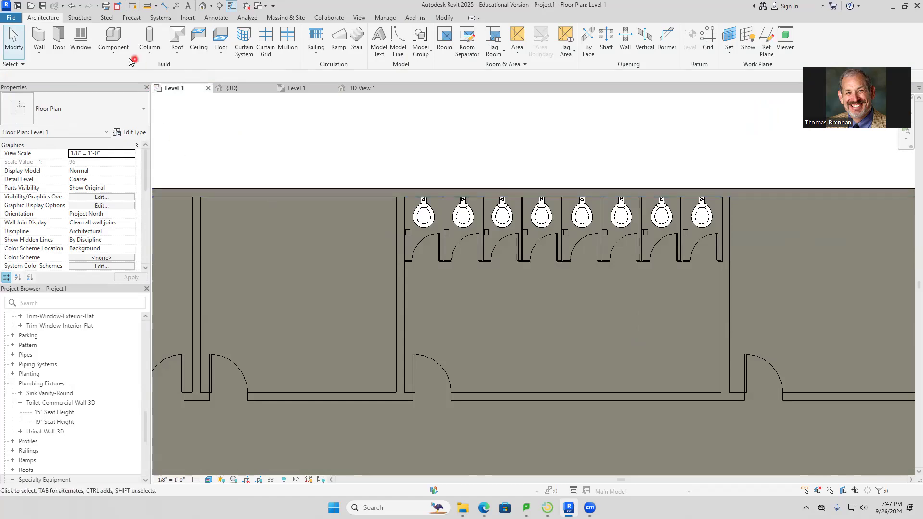
pyautogui.click(115, 53)
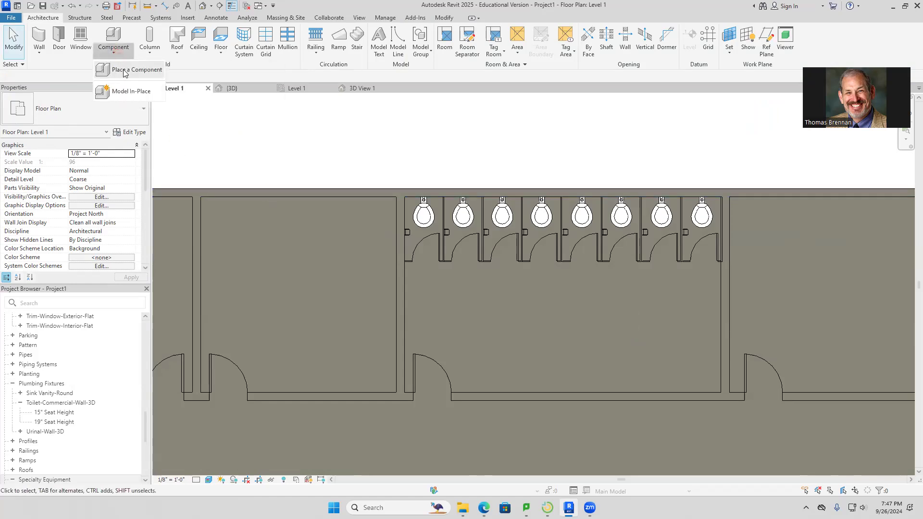
pyautogui.click(126, 70)
pyautogui.click(144, 111)
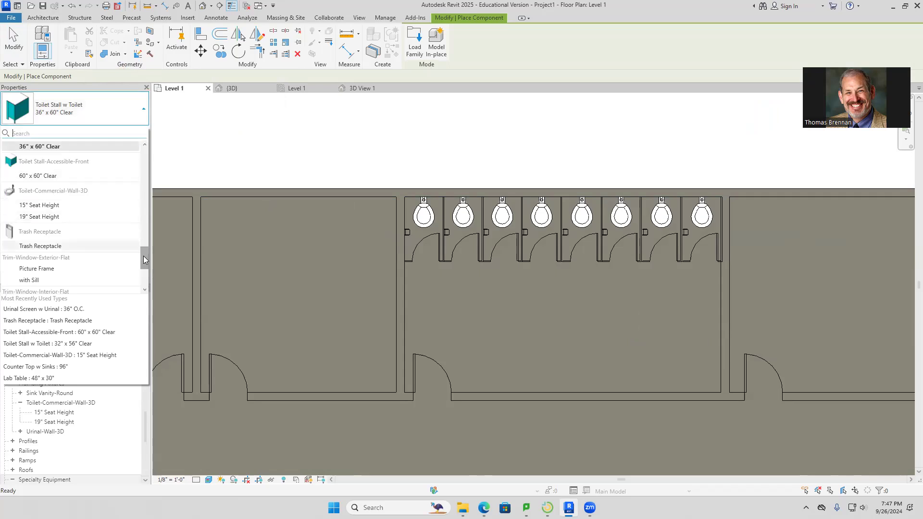
pyautogui.moveTo(144, 255); pyautogui.dragTo(150, 145)
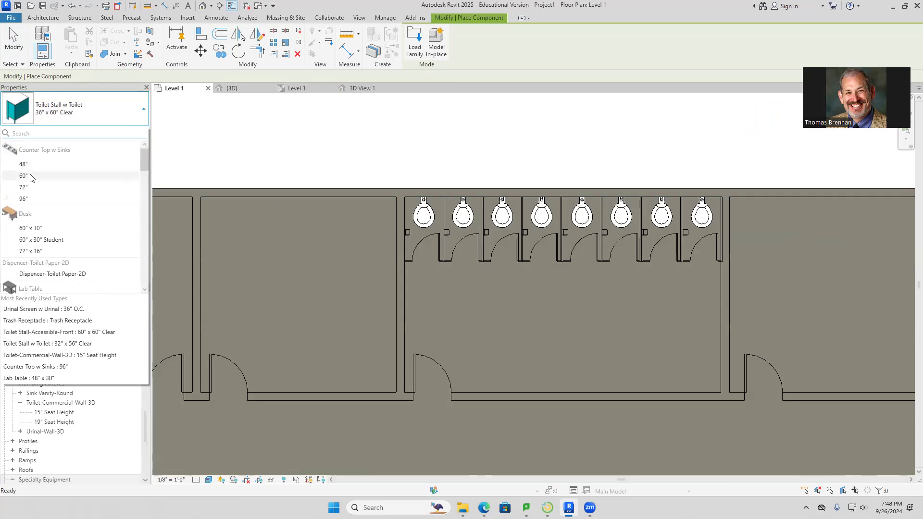
pyautogui.click(24, 199)
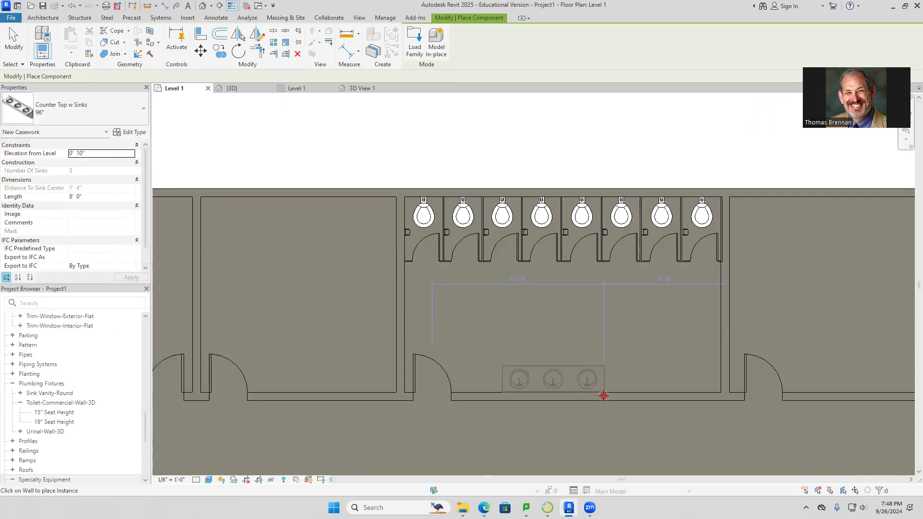
pyautogui.click(714, 392)
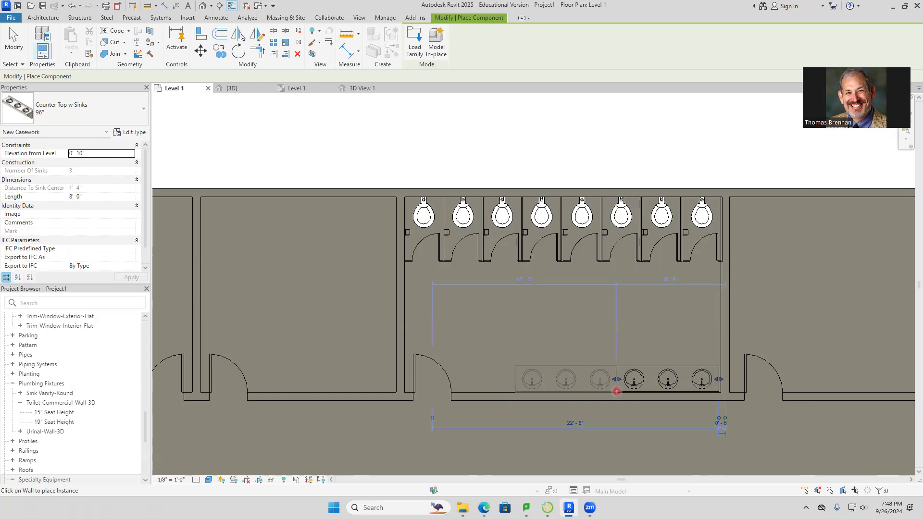
pyautogui.click(616, 392)
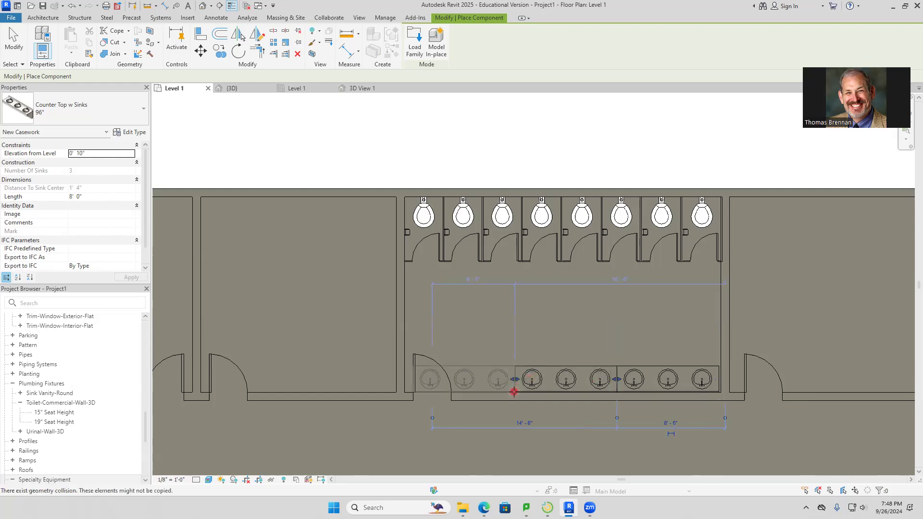
pyautogui.press('Escape')
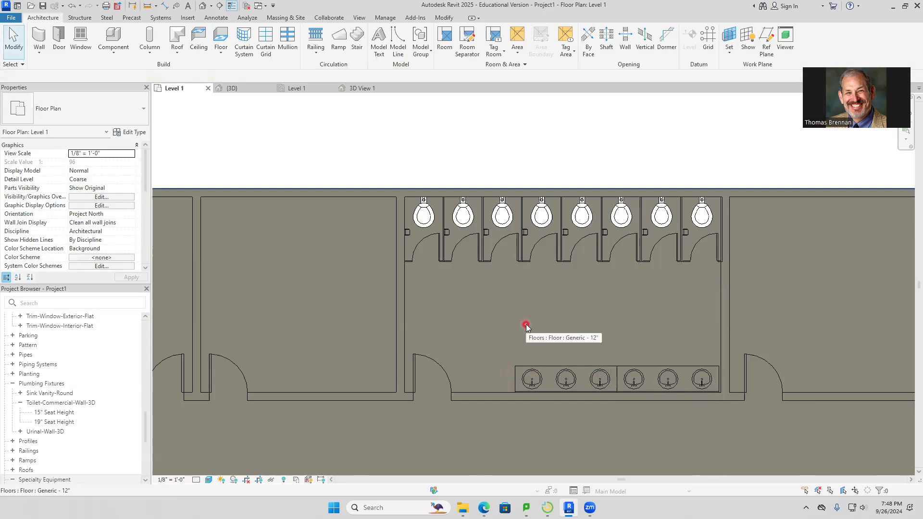
# Step: Copy the first restroom's four leftmost toilet stalls into the adjoining corner room, along the exterior wall starting at the shared partition
pyautogui.scroll(-1, 814, 336)
pyautogui.moveTo(814, 336); pyautogui.dragTo(612, 336, button='middle')
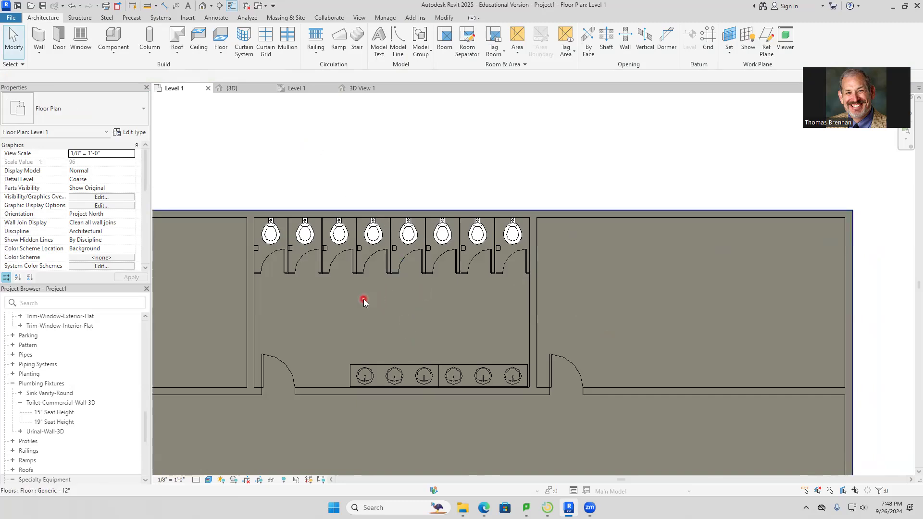
pyautogui.click(232, 292)
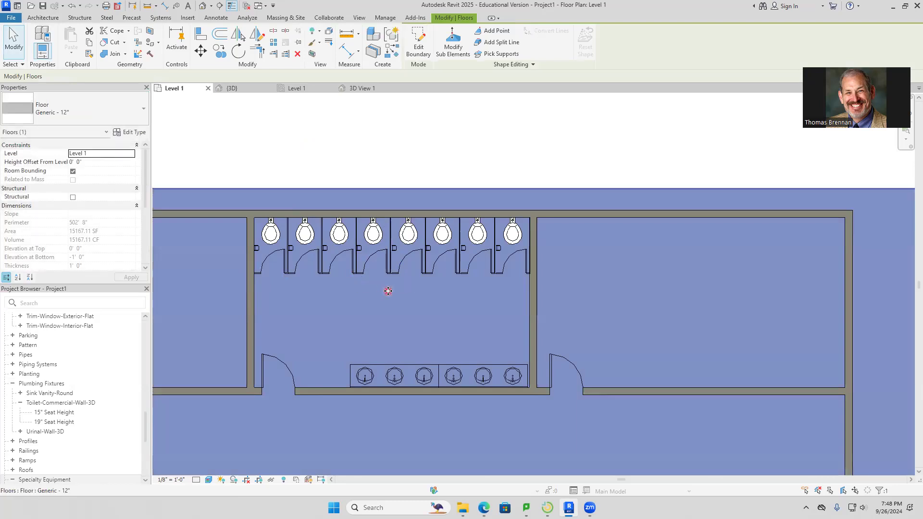
pyautogui.press('Escape')
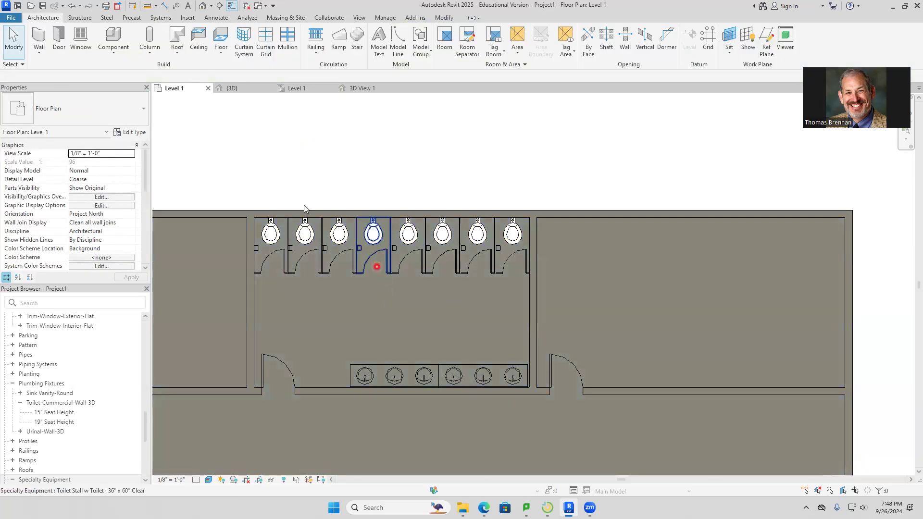
pyautogui.moveTo(216, 177); pyautogui.dragTo(404, 309)
pyautogui.click(220, 50)
pyautogui.click(254, 213)
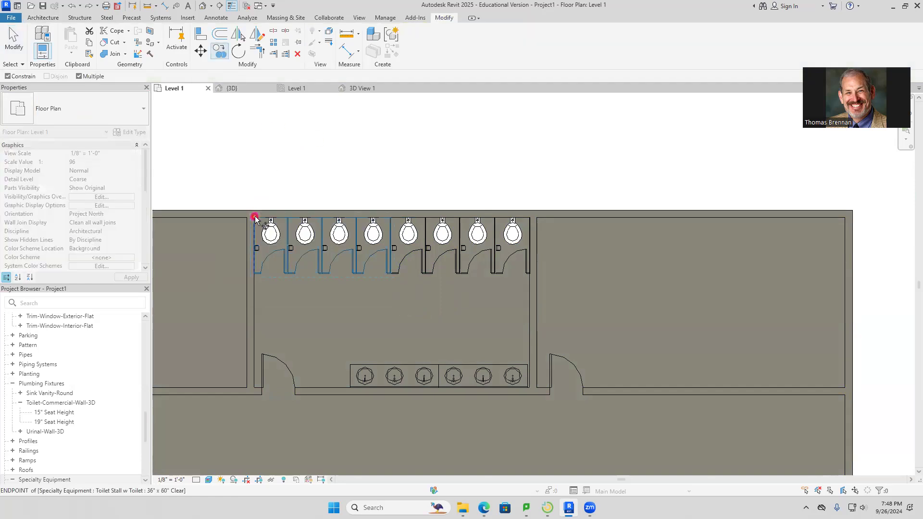
pyautogui.click(539, 219)
pyautogui.click(688, 320)
pyautogui.click(687, 156)
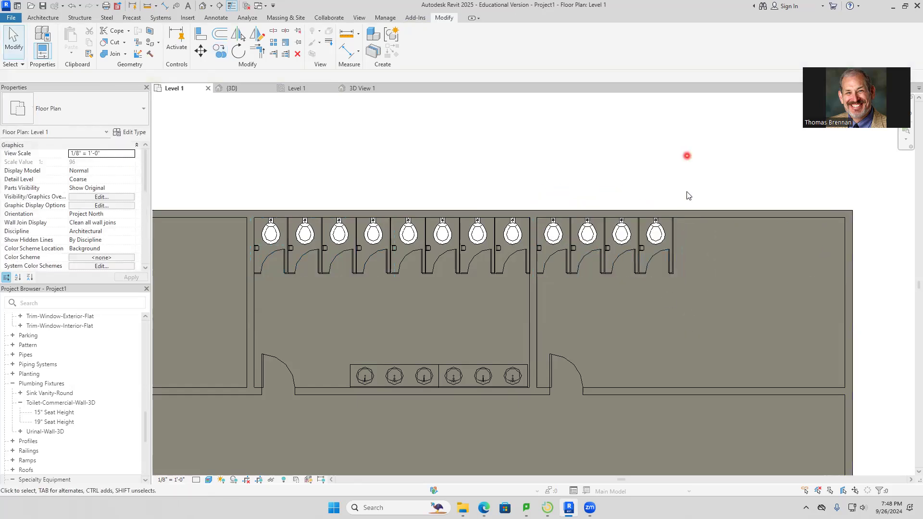
# Step: Place two Urinal Screen w Urinal 36" O.C. side by side on the corner restroom's exterior wall, beginning beside the last copied stall
pyautogui.click(44, 16)
pyautogui.click(45, 18)
pyautogui.click(120, 53)
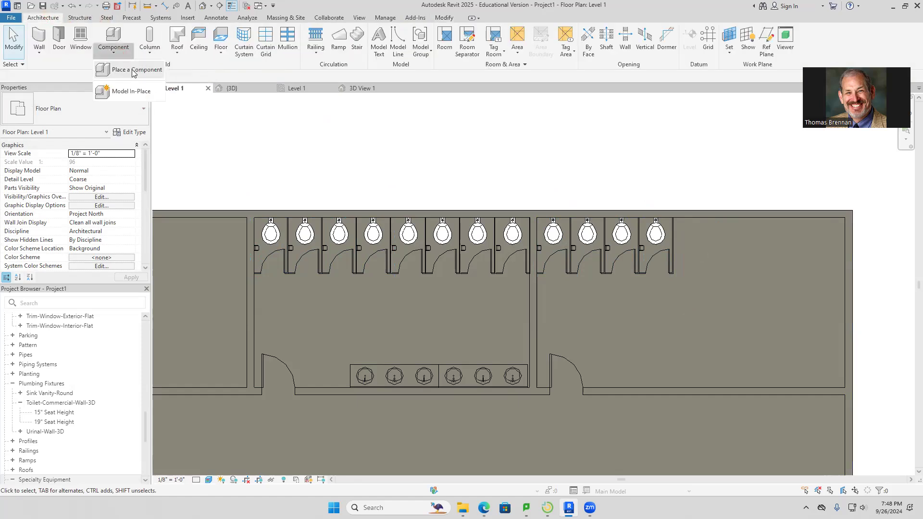
pyautogui.click(131, 70)
pyautogui.click(141, 113)
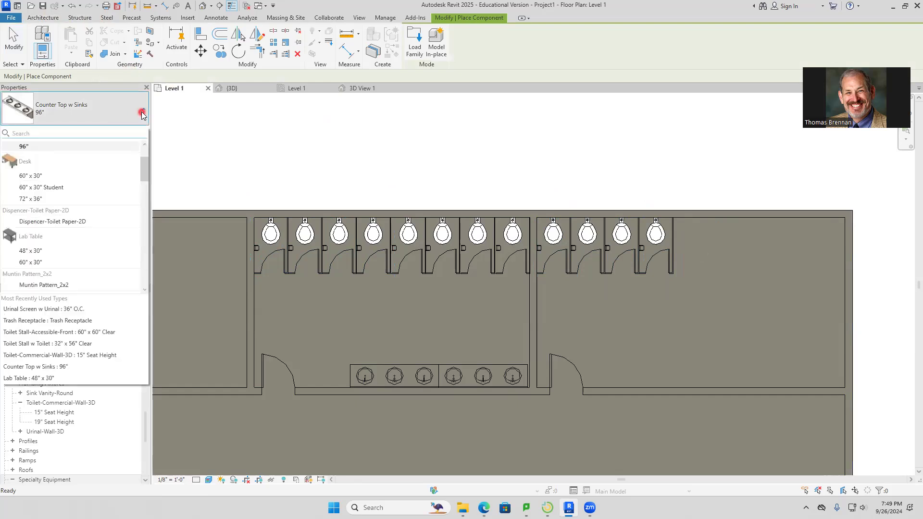
pyautogui.click(71, 309)
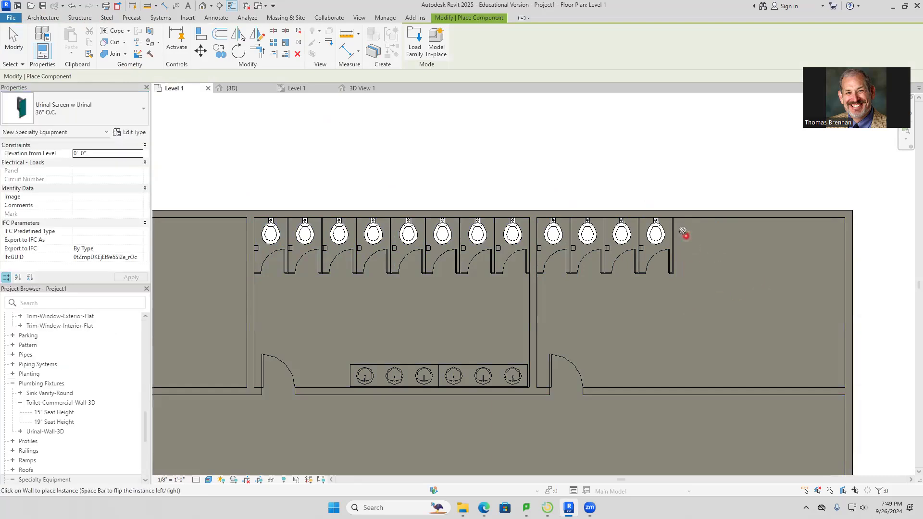
pyautogui.click(705, 219)
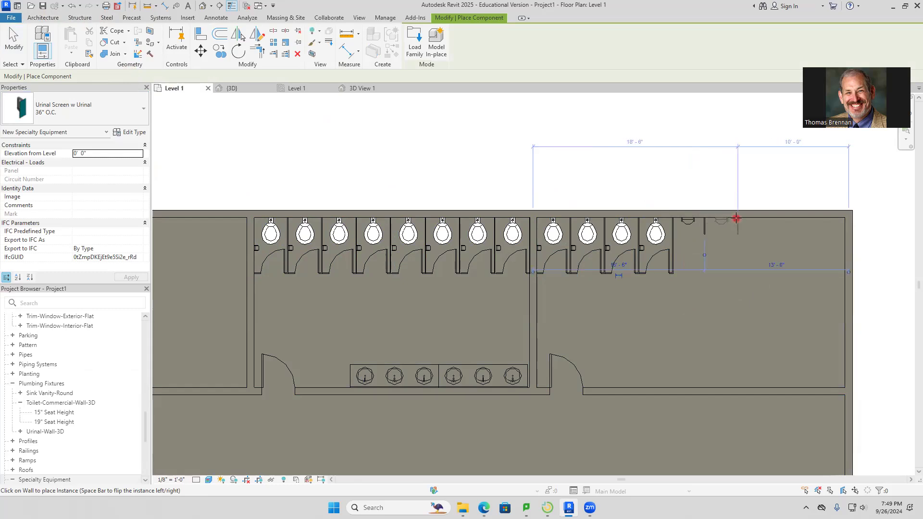
pyautogui.click(736, 219)
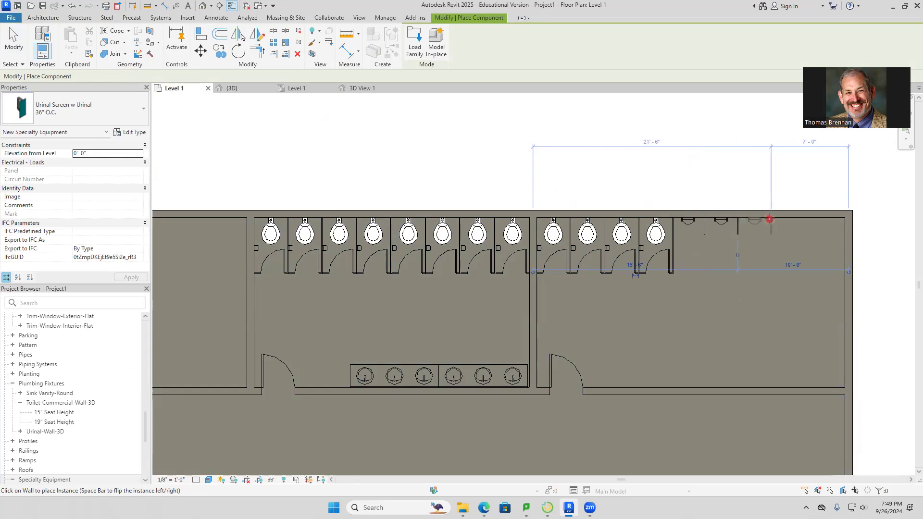
# Step: Place three more 36" O.C. urinal screens with urinals along the upper wall, filling the space to the end wall
pyautogui.click(770, 220)
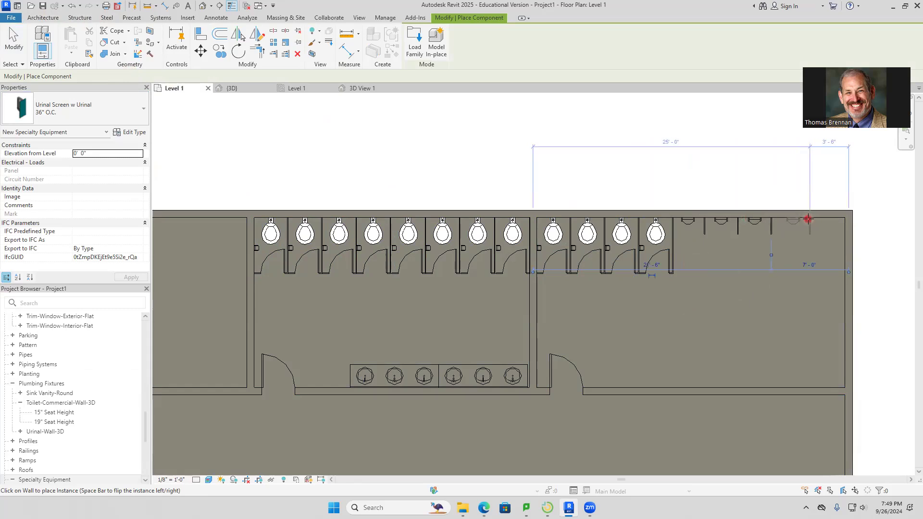
pyautogui.click(808, 219)
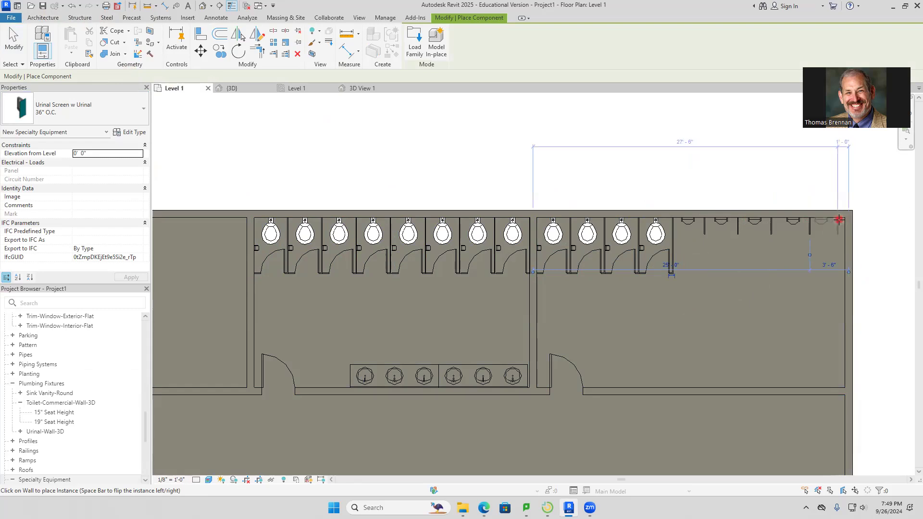
pyautogui.click(841, 220)
pyautogui.press('Escape')
pyautogui.press('Escape')
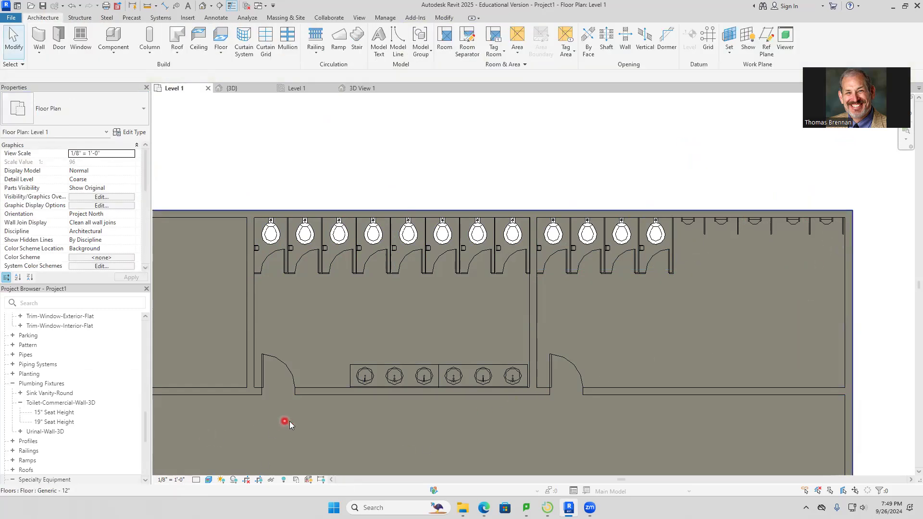
# Step: Copy the two 96" counter tops with sinks into the neighbouring restroom, against its lower wall and end wall
pyautogui.click(322, 420)
pyautogui.click(343, 351)
pyautogui.press('Escape')
pyautogui.moveTo(329, 427); pyautogui.dragTo(533, 351)
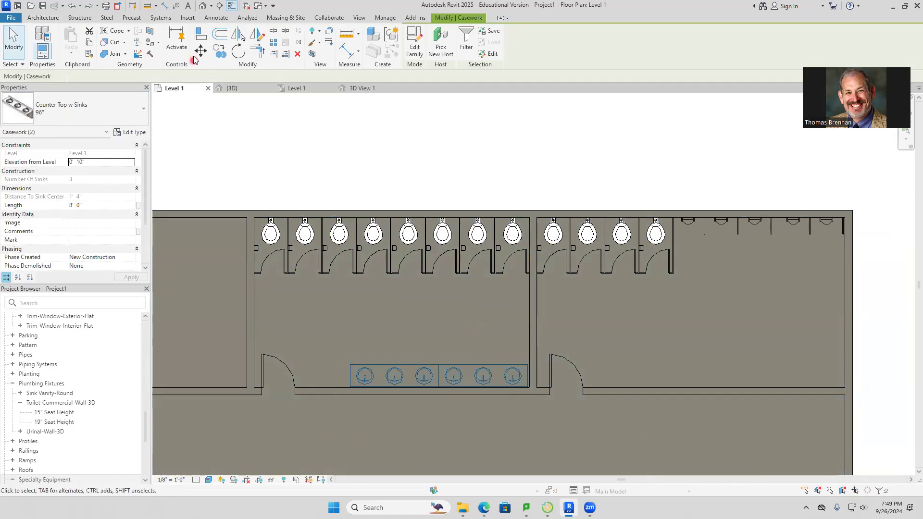
pyautogui.click(353, 384)
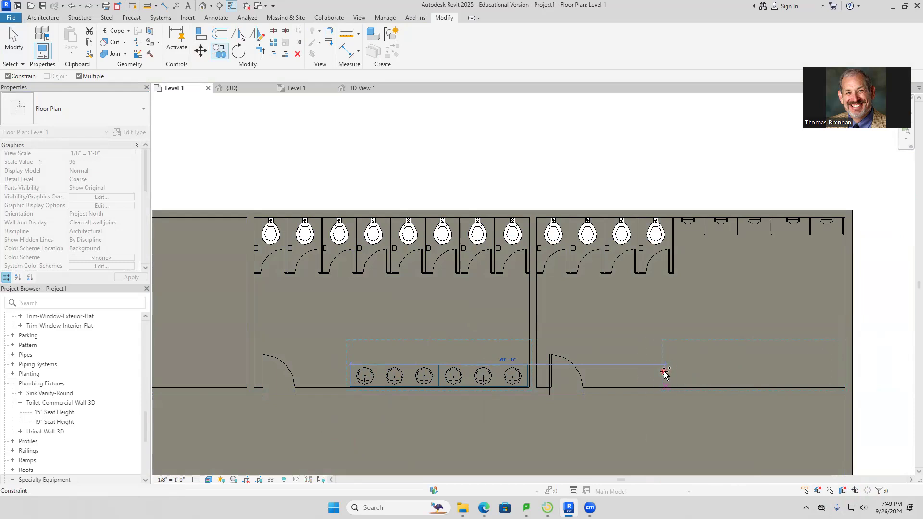
pyautogui.click(665, 373)
pyautogui.press('Escape')
pyautogui.press('Escape')
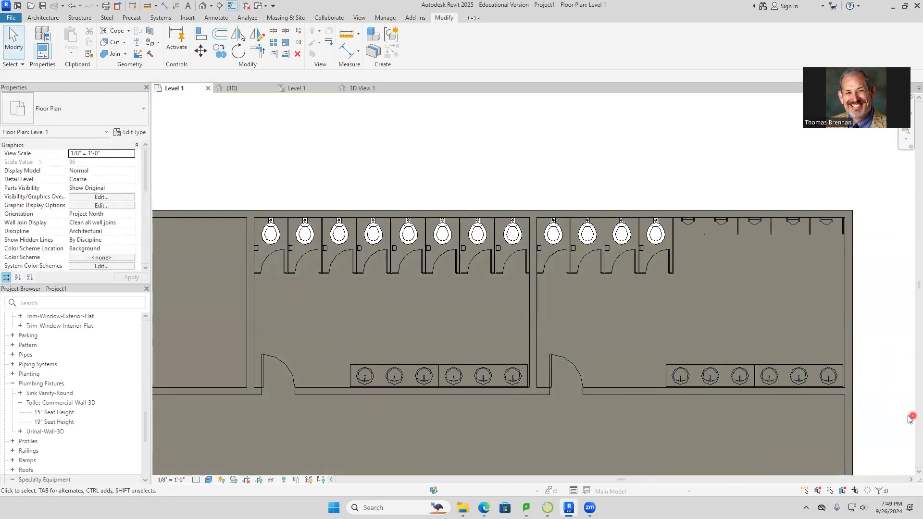
# Step: Place one 48" x 30" Lab Table in the large open area, below the second room of the upper row
pyautogui.scroll(-2, 859, 421)
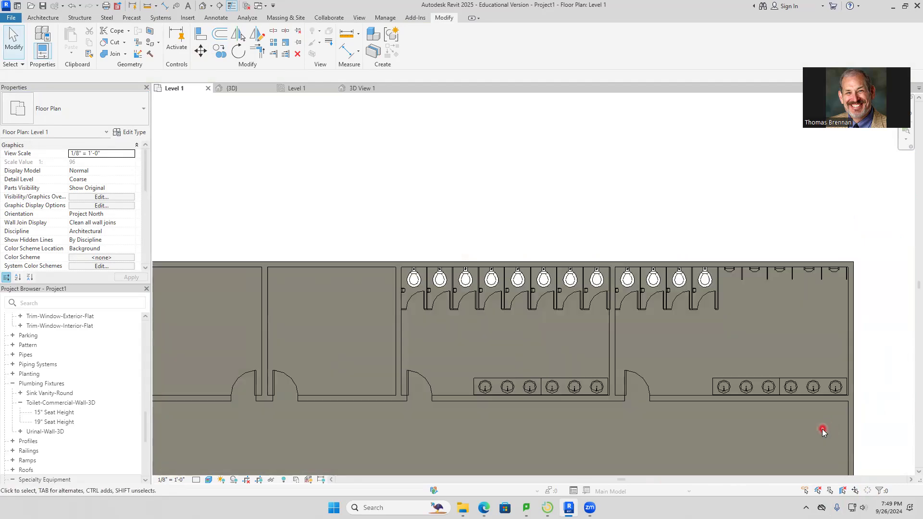
pyautogui.scroll(-3, 812, 394)
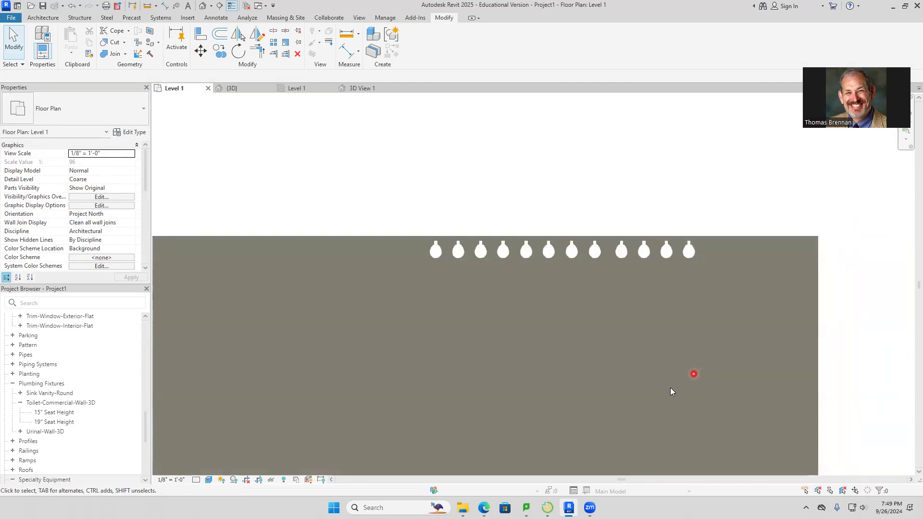
pyautogui.scroll(-2, 644, 397)
pyautogui.moveTo(636, 400); pyautogui.dragTo(715, 315, button='middle')
pyautogui.scroll(-1, 697, 270)
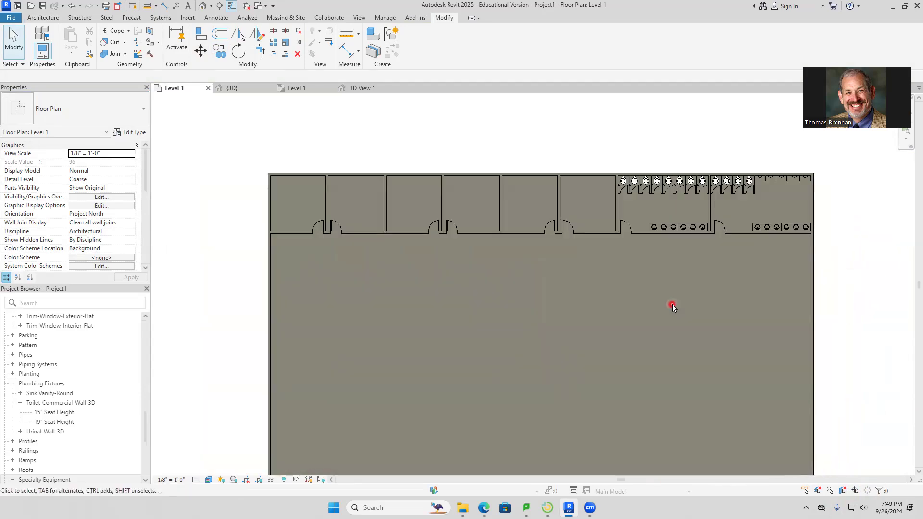
pyautogui.scroll(-1, 672, 306)
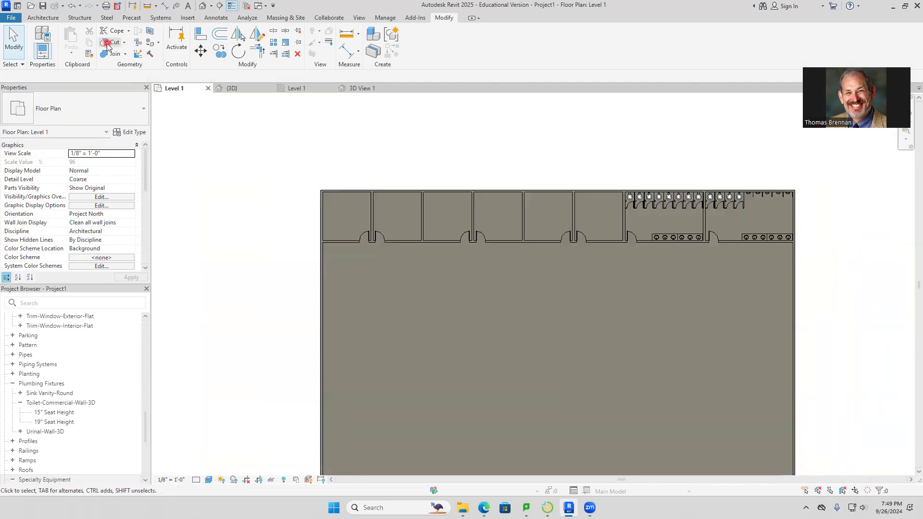
pyautogui.click(52, 20)
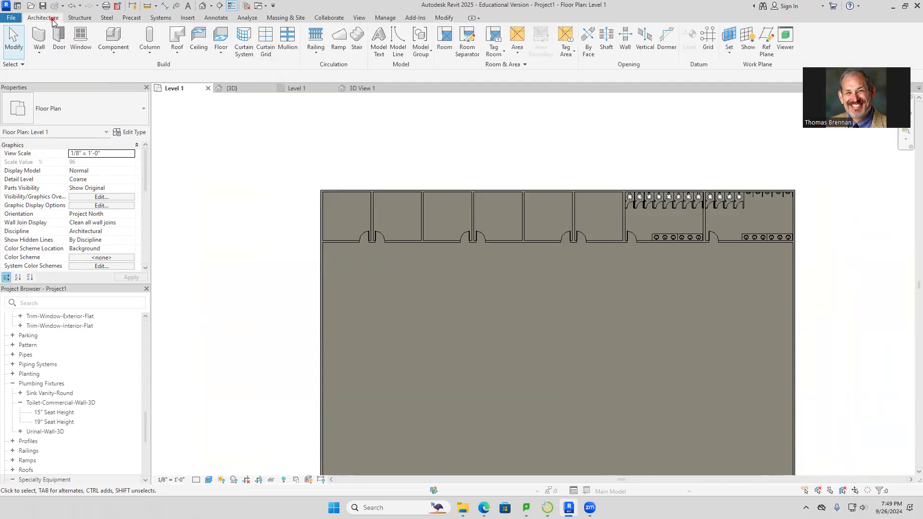
pyautogui.click(113, 52)
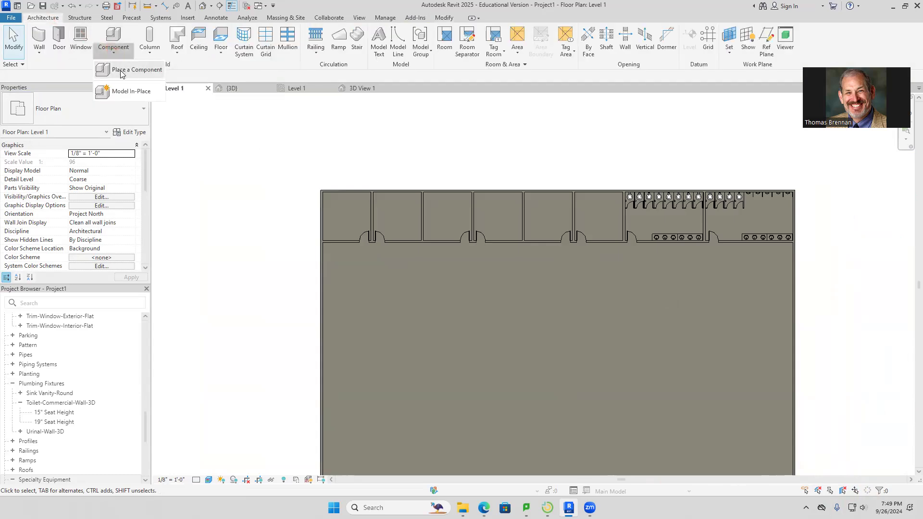
pyautogui.click(123, 70)
pyautogui.click(143, 116)
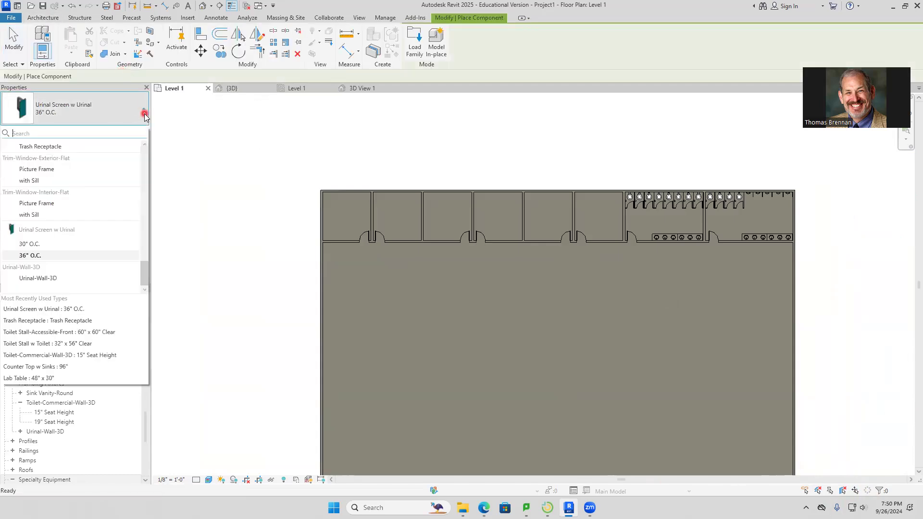
pyautogui.click(66, 377)
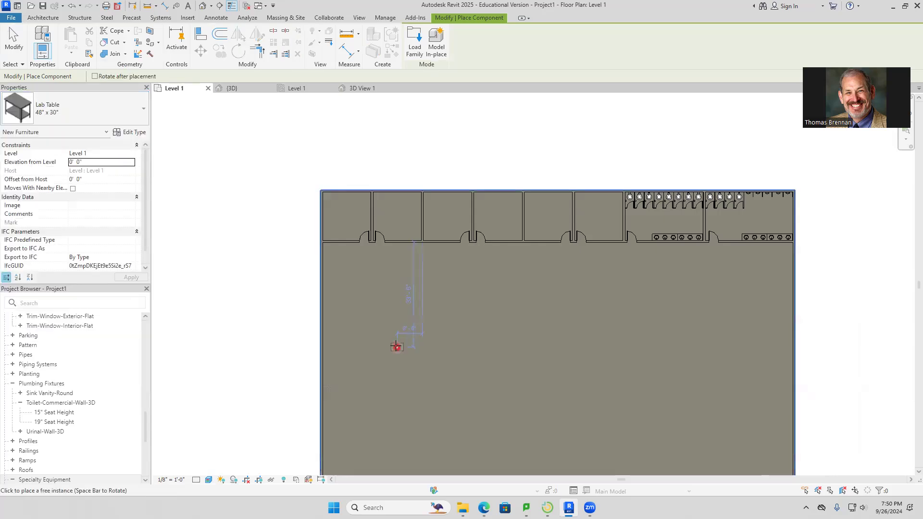
pyautogui.scroll(4, 397, 345)
pyautogui.scroll(-2, 389, 334)
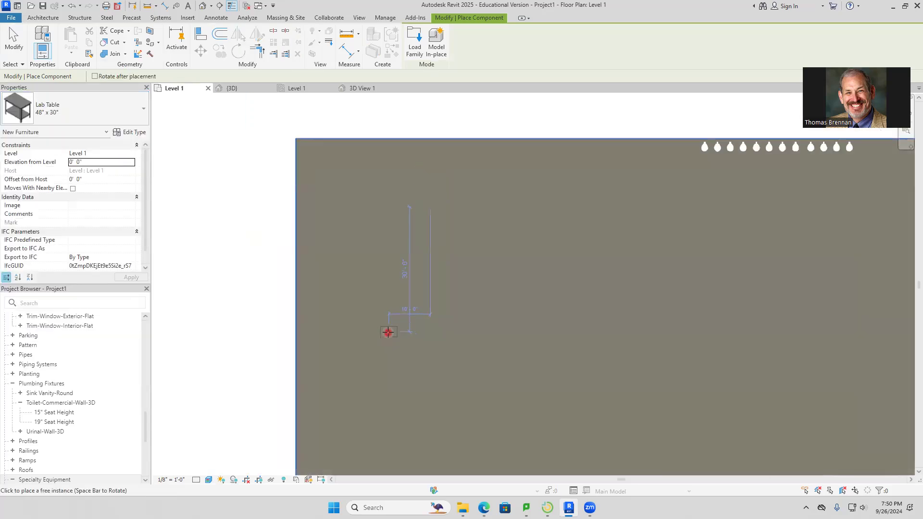
pyautogui.click(403, 296)
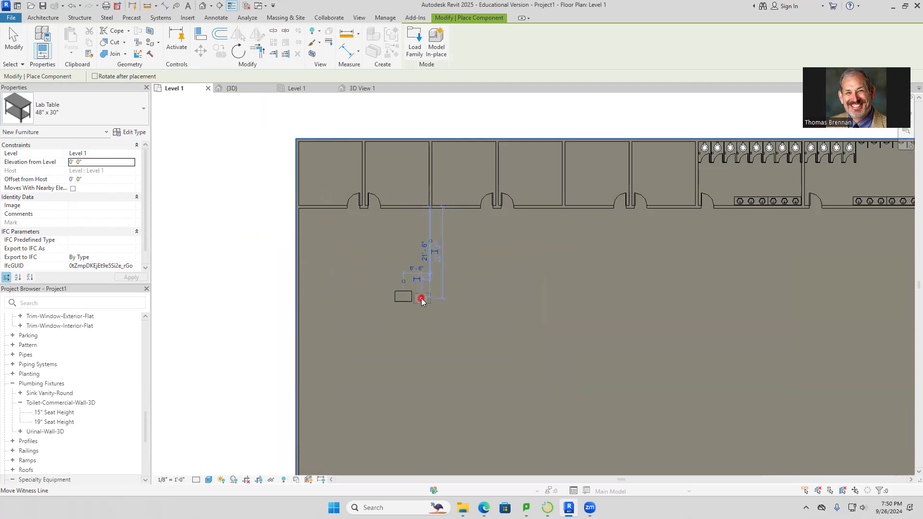
pyautogui.press('Escape')
pyautogui.press('Escape')
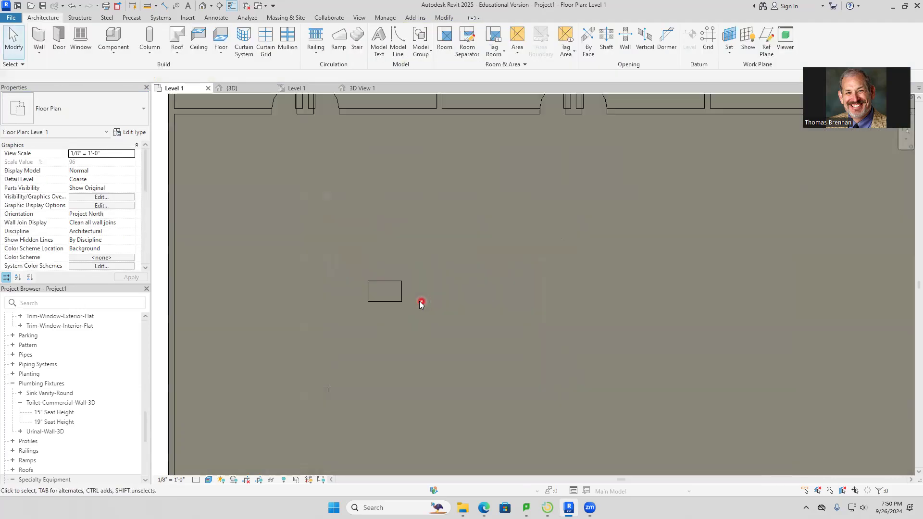
# Step: Array the lab table horizontally across the open area as 10 grouped members, using Move To Last and Constrain
pyautogui.scroll(-2, 475, 320)
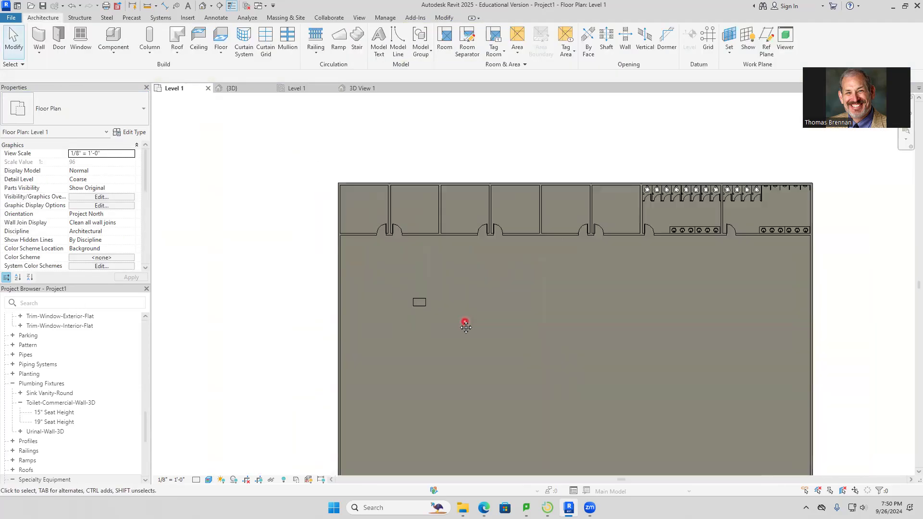
pyautogui.moveTo(466, 322); pyautogui.dragTo(415, 277, button='middle')
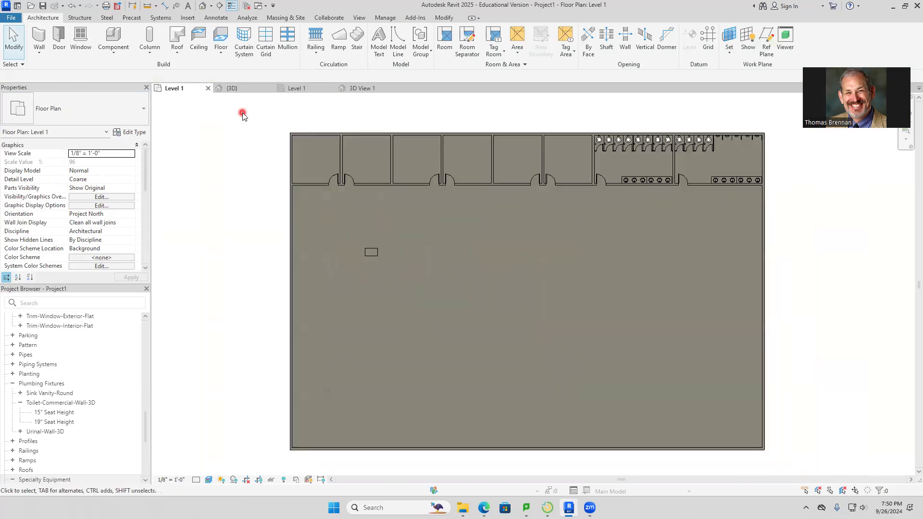
pyautogui.click(370, 251)
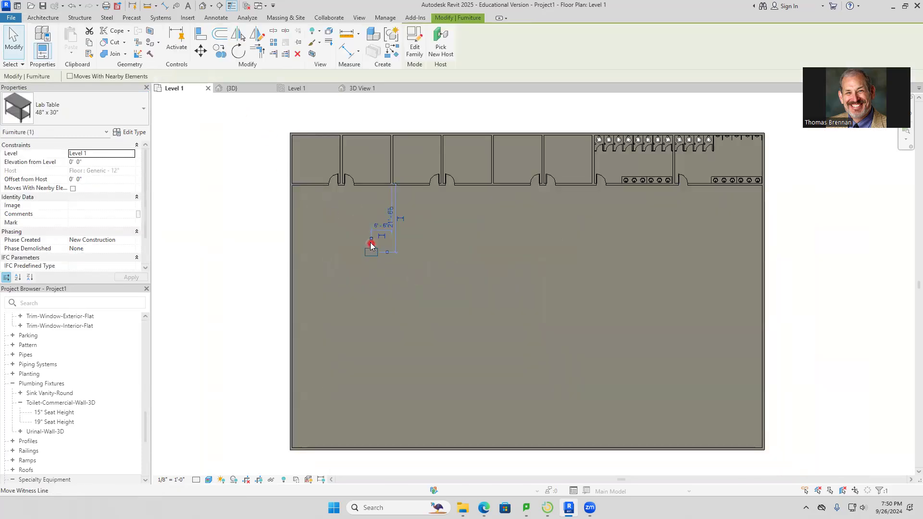
pyautogui.click(408, 234)
pyautogui.click(374, 251)
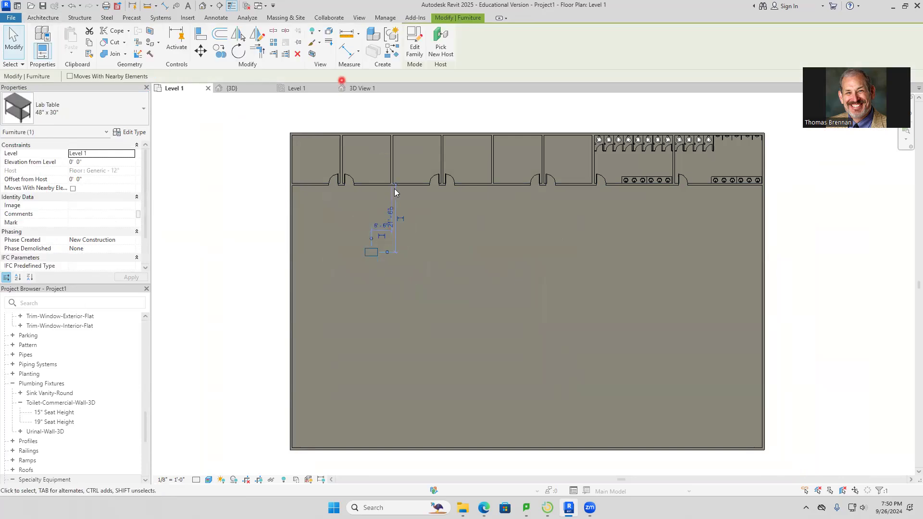
pyautogui.click(273, 42)
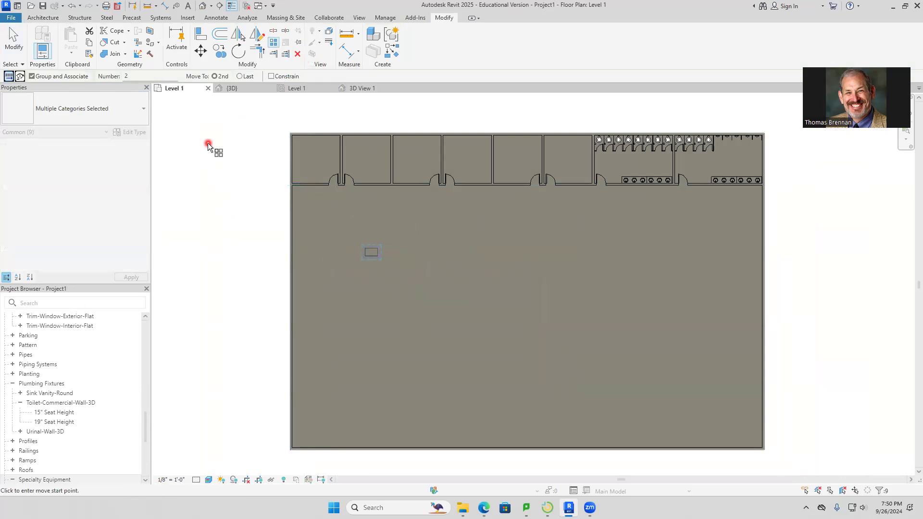
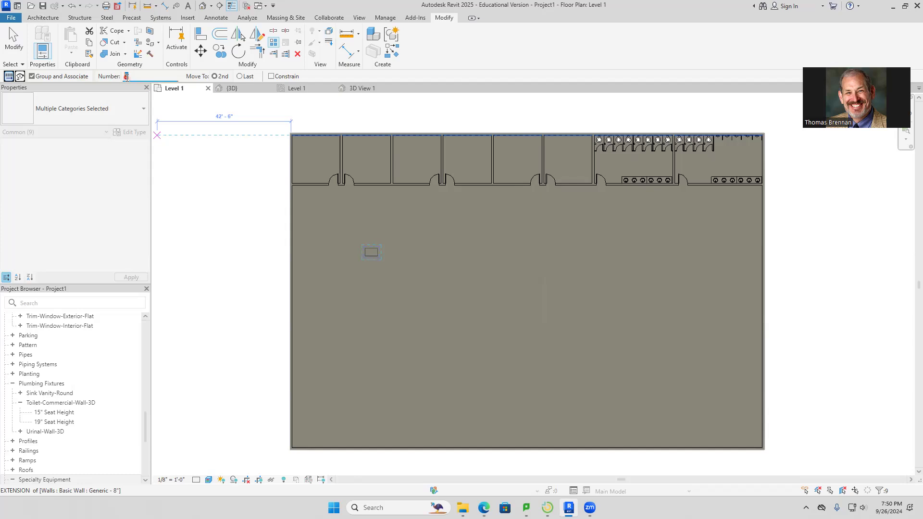
pyautogui.write('1')
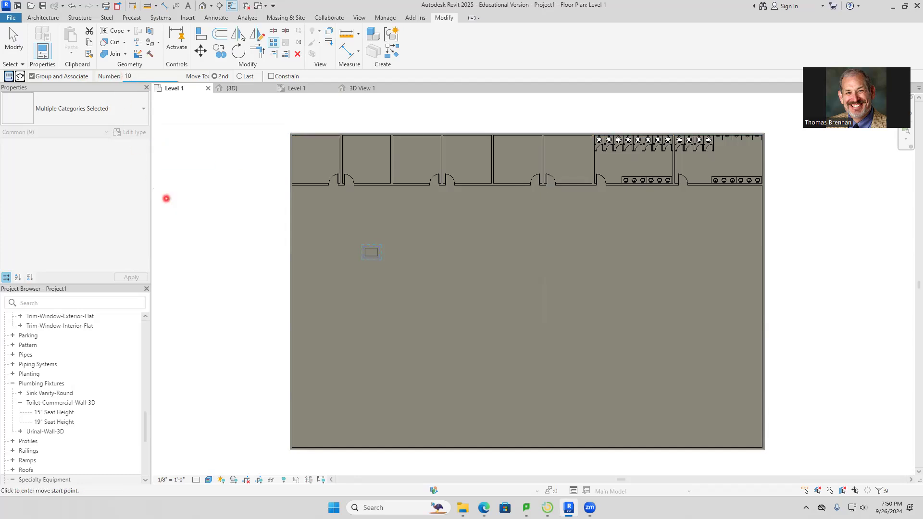
pyautogui.write('0')
pyautogui.click(240, 76)
pyautogui.click(272, 76)
pyautogui.click(366, 247)
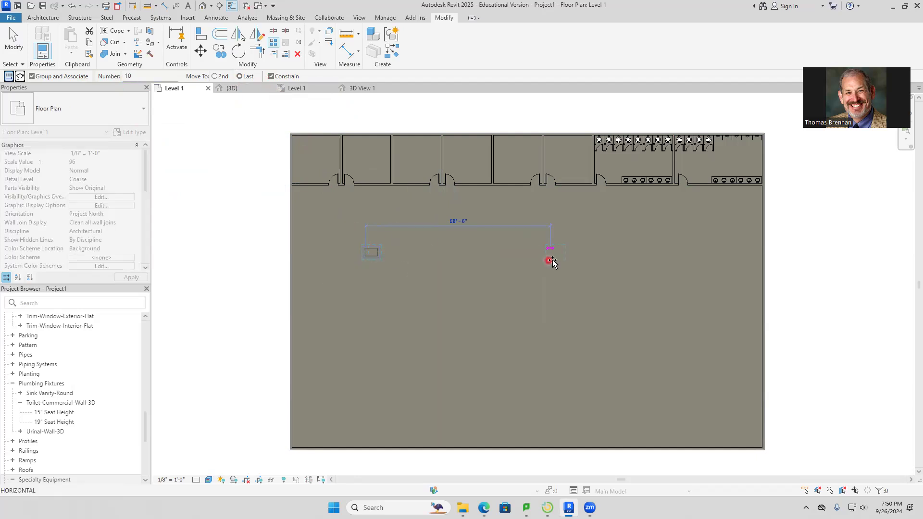
pyautogui.click(715, 255)
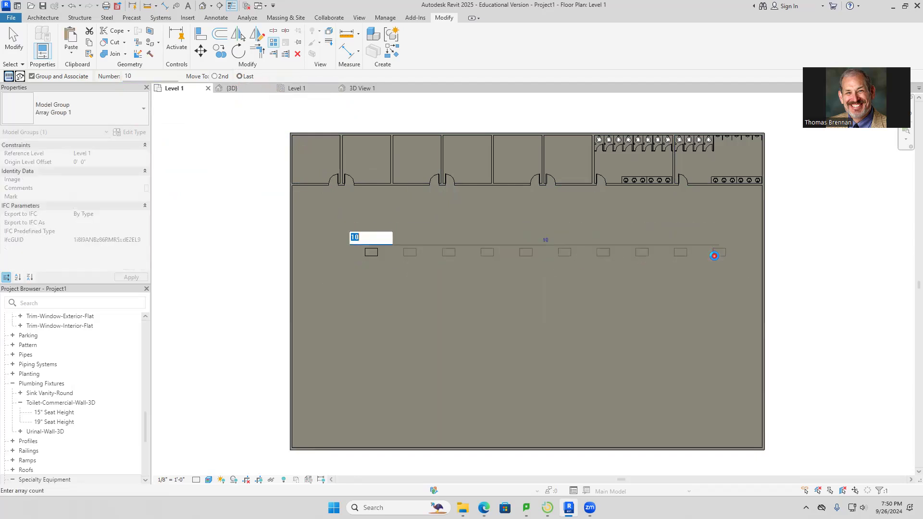
pyautogui.click(679, 332)
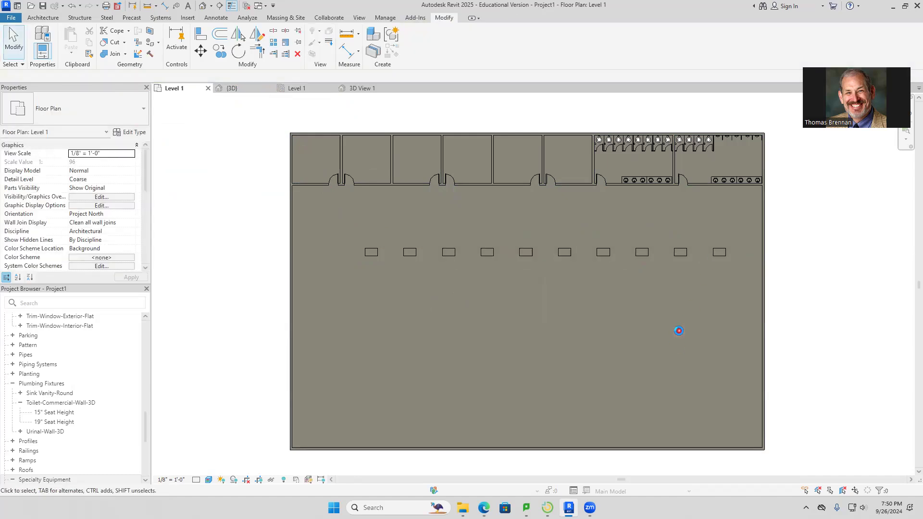
# Step: Copy the first lab table of the row straight down three times at 15' intervals
pyautogui.click(219, 51)
pyautogui.moveTo(346, 285); pyautogui.dragTo(627, 231)
pyautogui.moveTo(731, 226); pyautogui.dragTo(731, 227)
pyautogui.rightClick(390, 282)
pyautogui.click(404, 285)
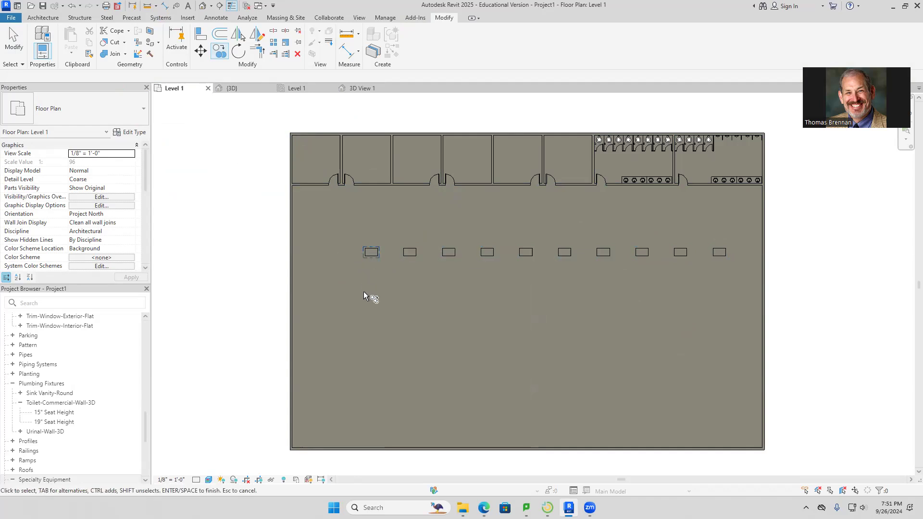
pyautogui.press('c')
pyautogui.press('o')
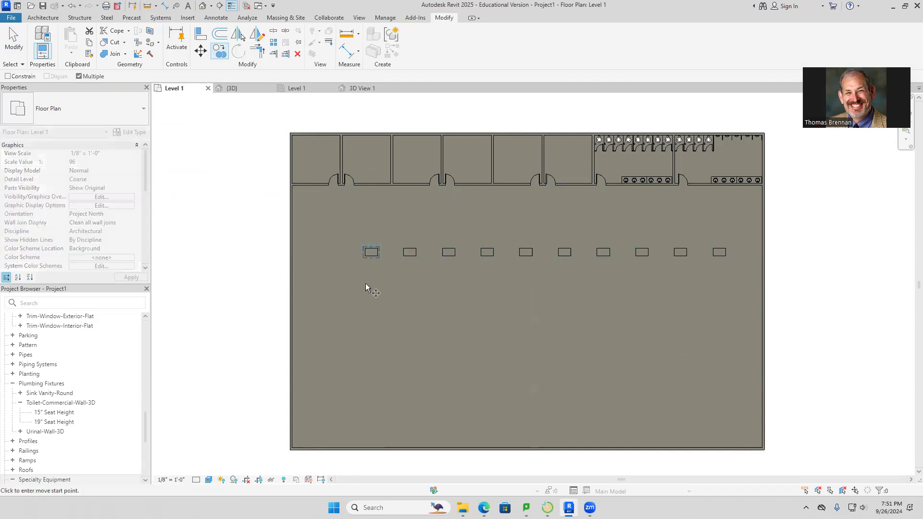
pyautogui.click(366, 250)
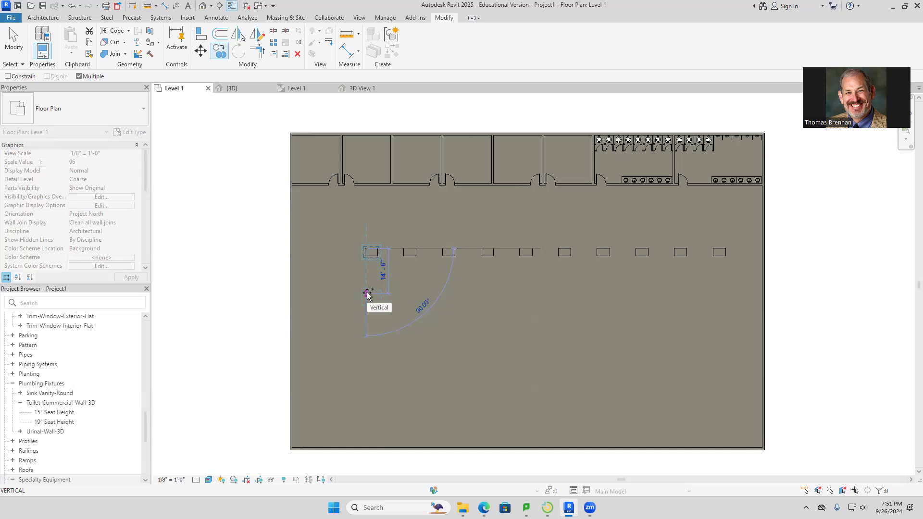
pyautogui.click(367, 296)
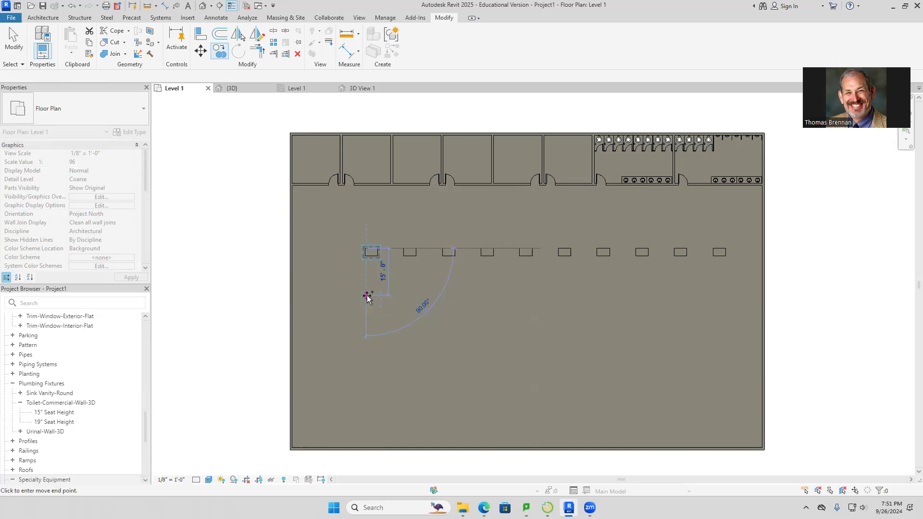
pyautogui.click(366, 344)
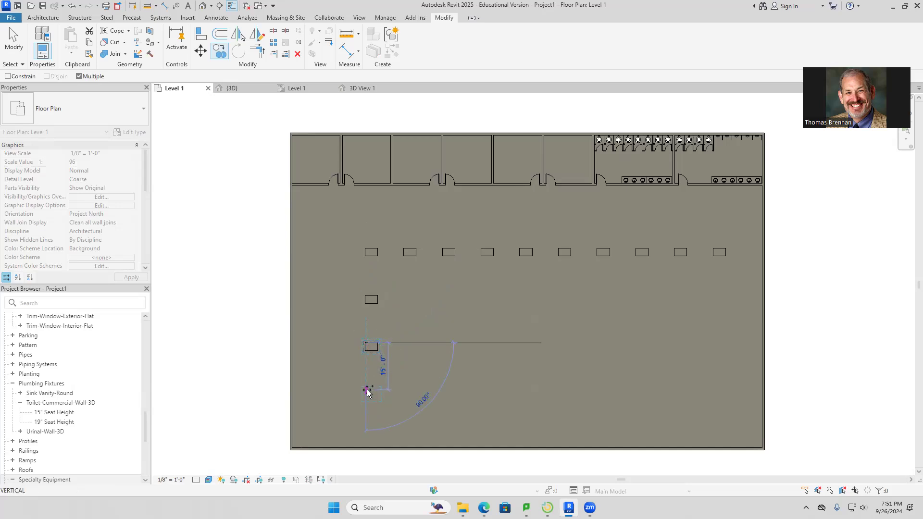
pyautogui.click(367, 391)
pyautogui.press('Escape')
pyautogui.press('Escape')
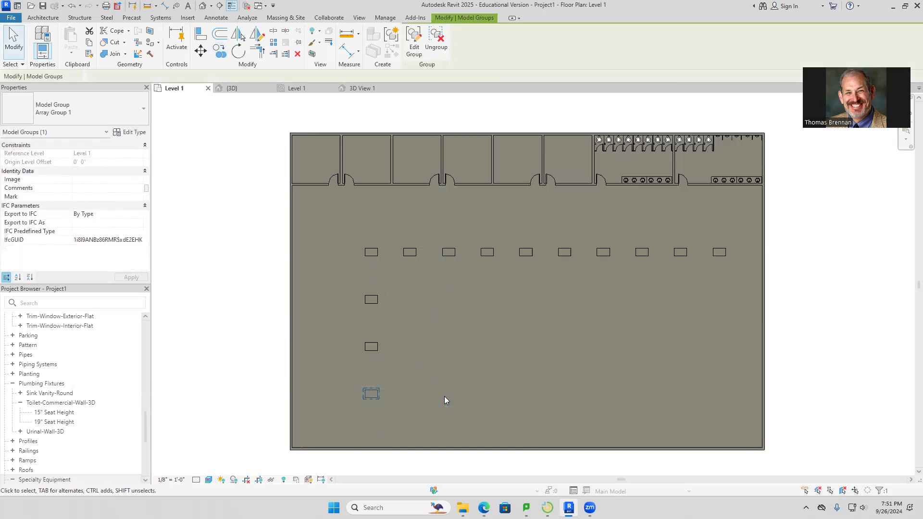
# Step: Array the three copied lab tables horizontally as 10 grouped members, ending beneath the last table of the top row
pyautogui.click(220, 57)
pyautogui.moveTo(337, 285); pyautogui.dragTo(407, 403)
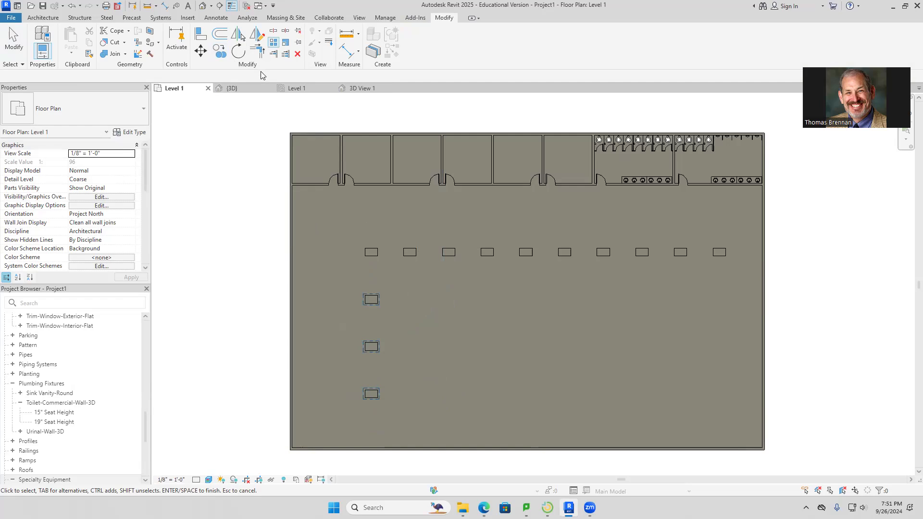
pyautogui.click(274, 45)
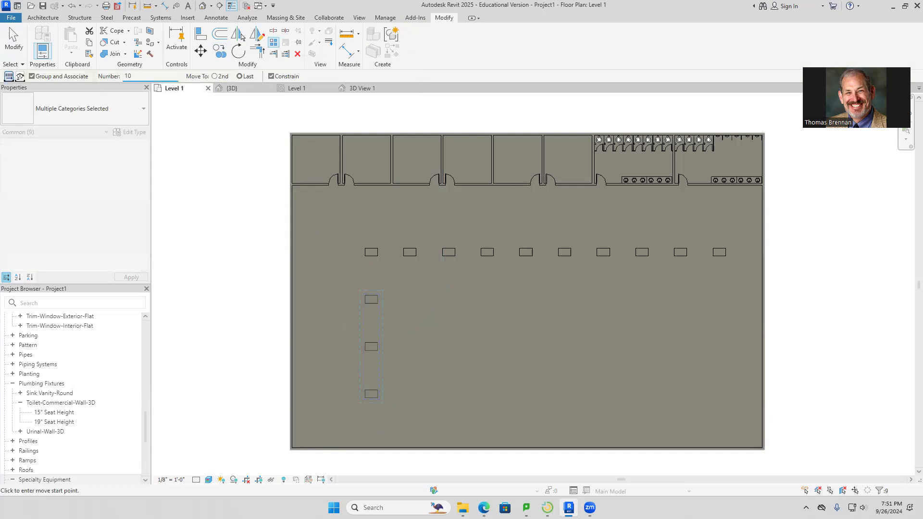
pyautogui.click(366, 299)
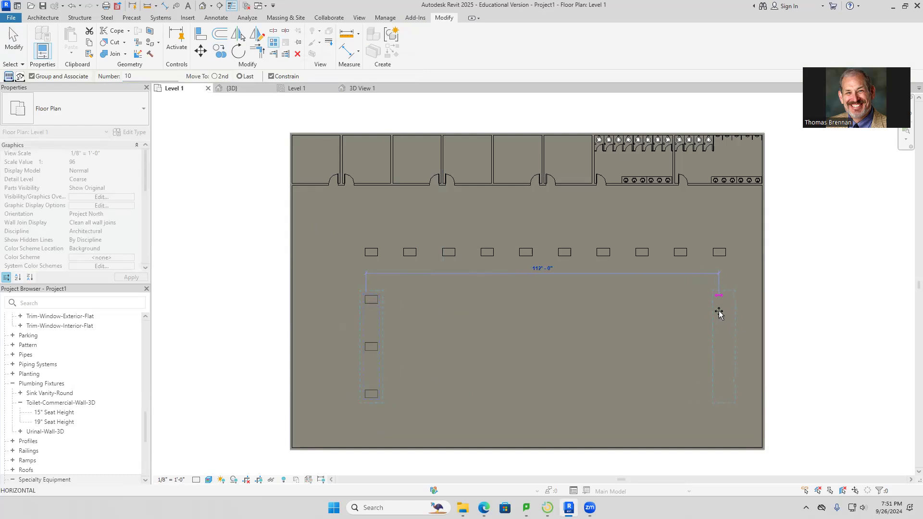
pyautogui.click(715, 311)
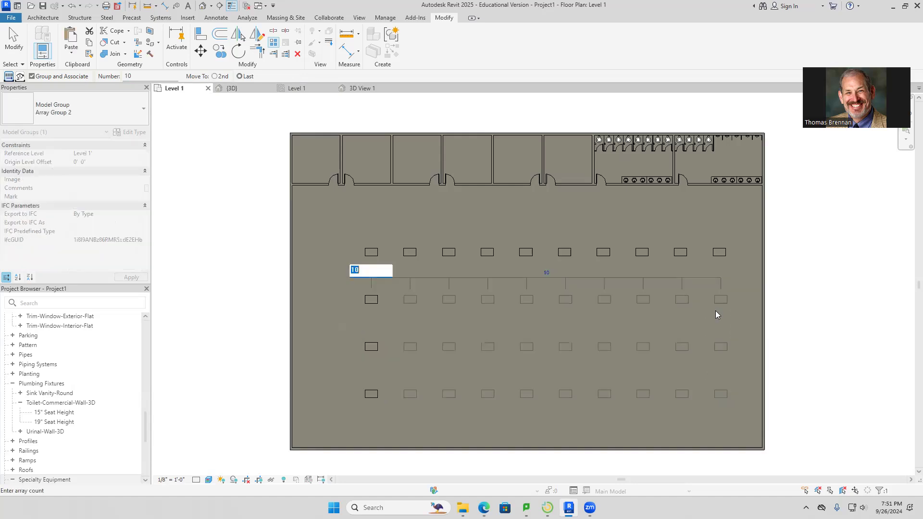
pyautogui.press('Return')
pyautogui.press('Escape')
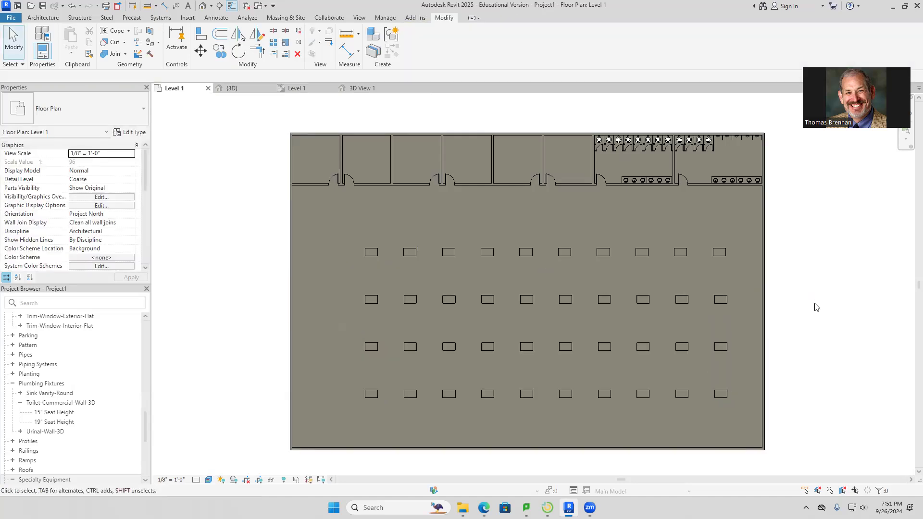
# Step: Place two 36" x 84" Single-Flush doors side by side in the lower exterior wall, near its left corner
pyautogui.scroll(-1, 823, 316)
pyautogui.moveTo(807, 323); pyautogui.dragTo(777, 323, button='middle')
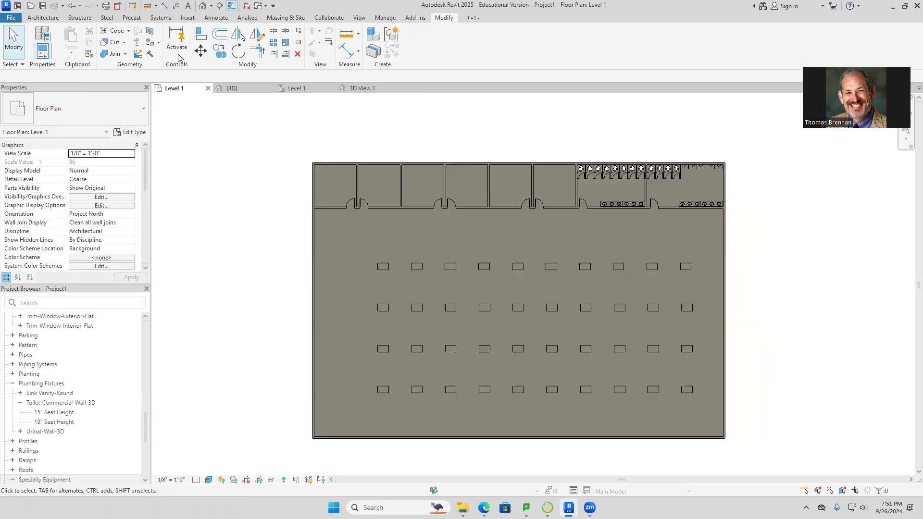
pyautogui.click(44, 17)
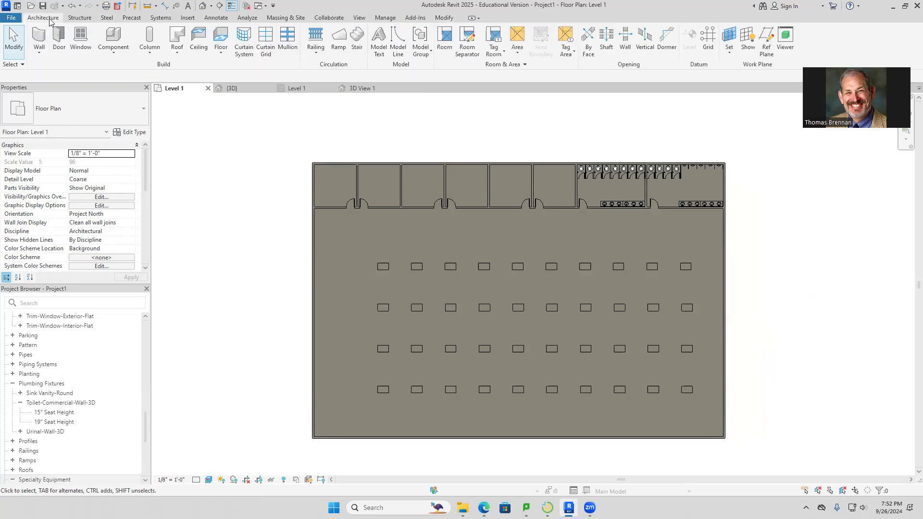
pyautogui.click(59, 42)
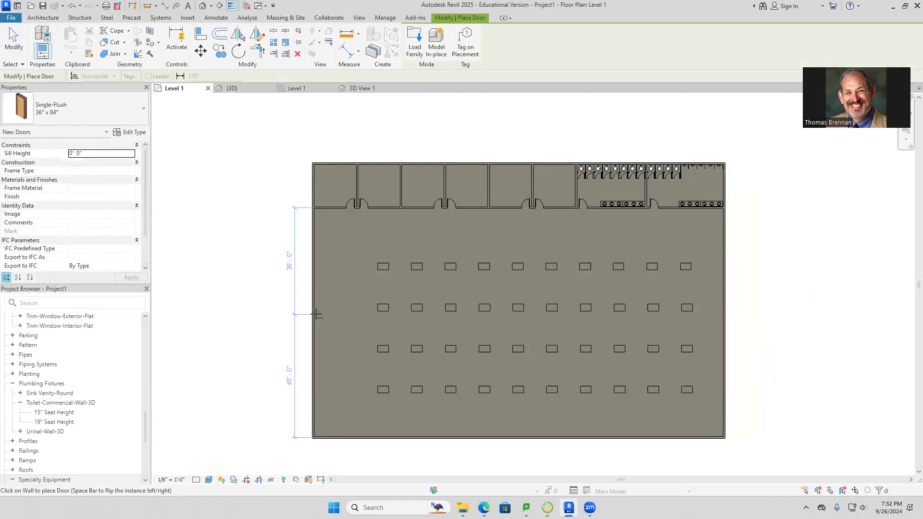
pyautogui.scroll(3, 313, 311)
pyautogui.scroll(-1, 323, 350)
pyautogui.moveTo(330, 344); pyautogui.dragTo(328, 248, button='middle')
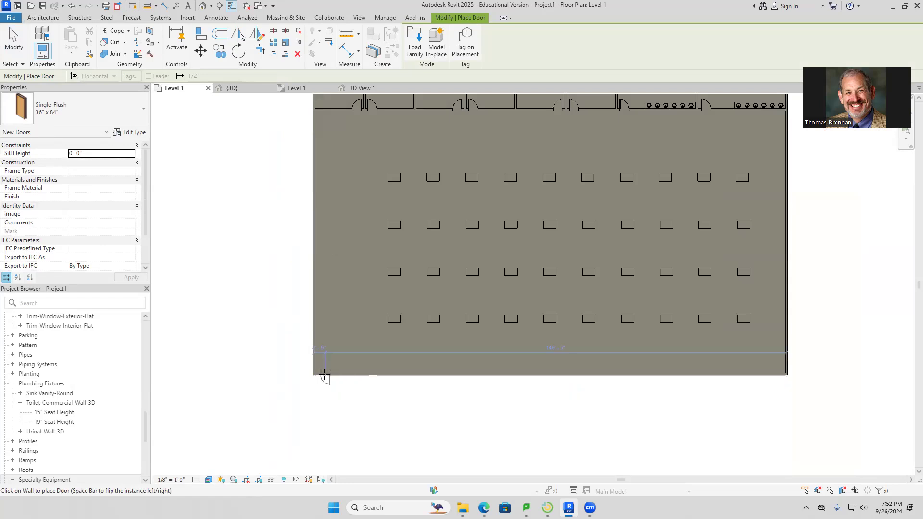
pyautogui.scroll(3, 325, 373)
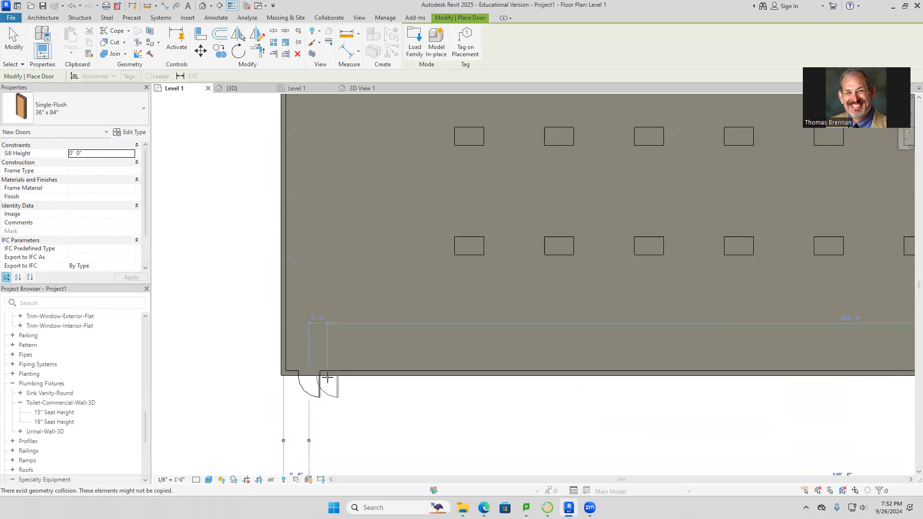
pyautogui.scroll(3, 327, 376)
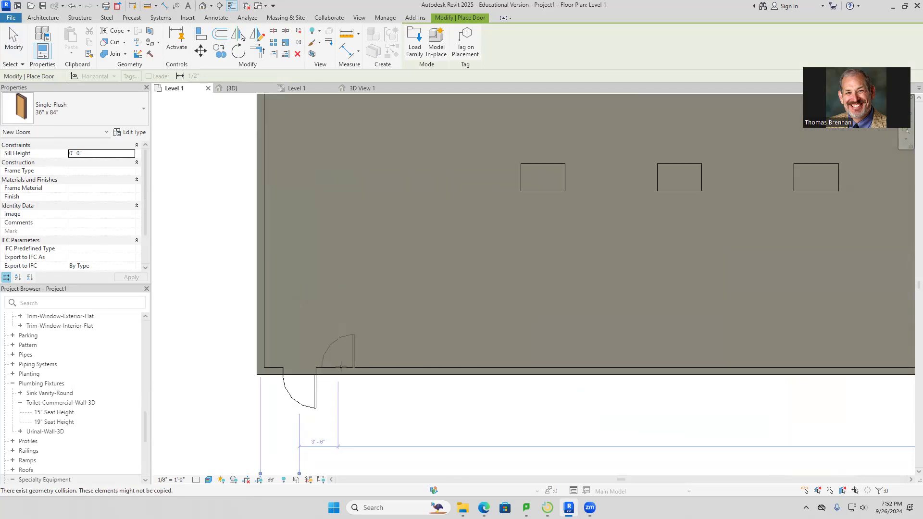
pyautogui.click(335, 368)
pyautogui.press('Escape')
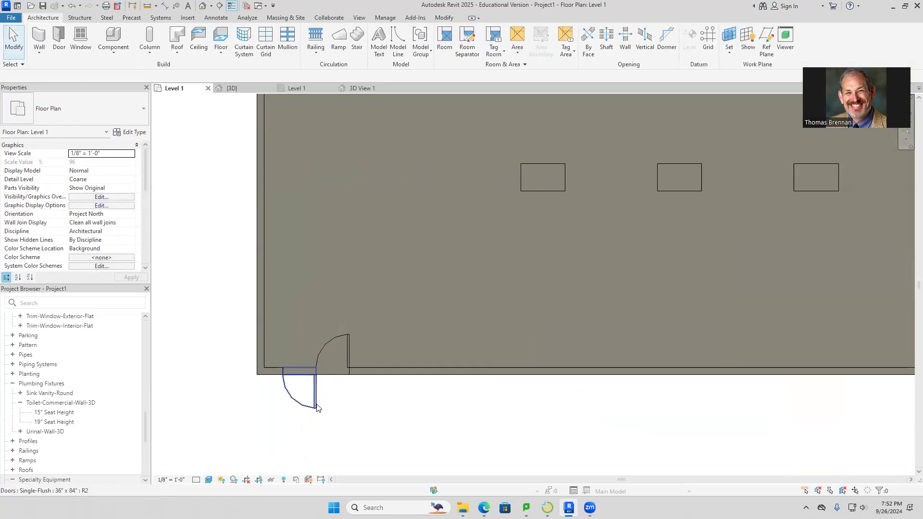
# Step: Flip the door nearest the corner so it swings inward and forms a double-door pair with its neighbour
pyautogui.click(313, 400)
pyautogui.click(293, 391)
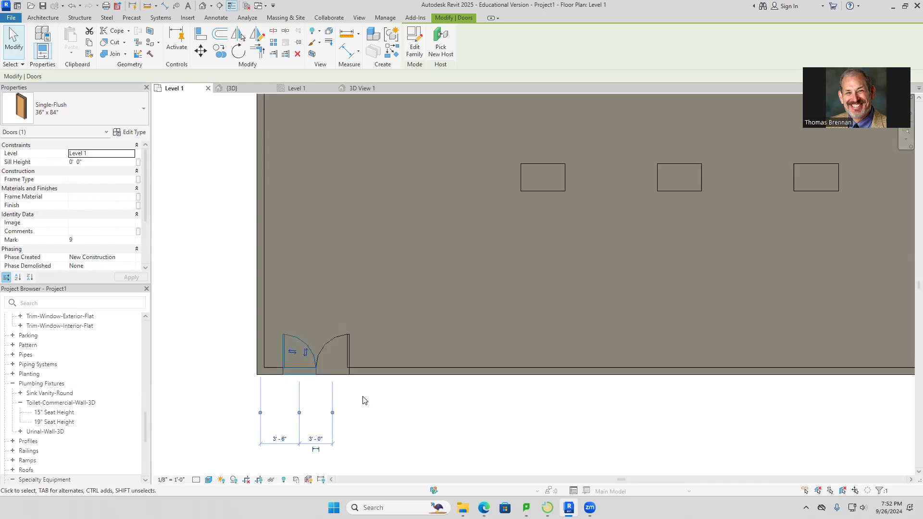
pyautogui.click(369, 402)
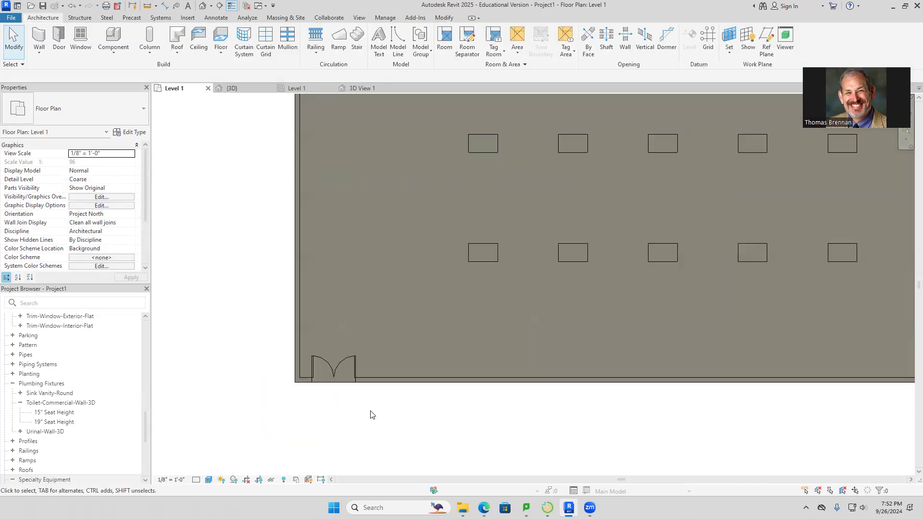
# Step: Mirror a copy of the corner door pair to the lower wall's other end, about a vertical axis drawn from the wall's midpoint
pyautogui.scroll(-2, 370, 414)
pyautogui.moveTo(463, 433); pyautogui.dragTo(315, 385, button='middle')
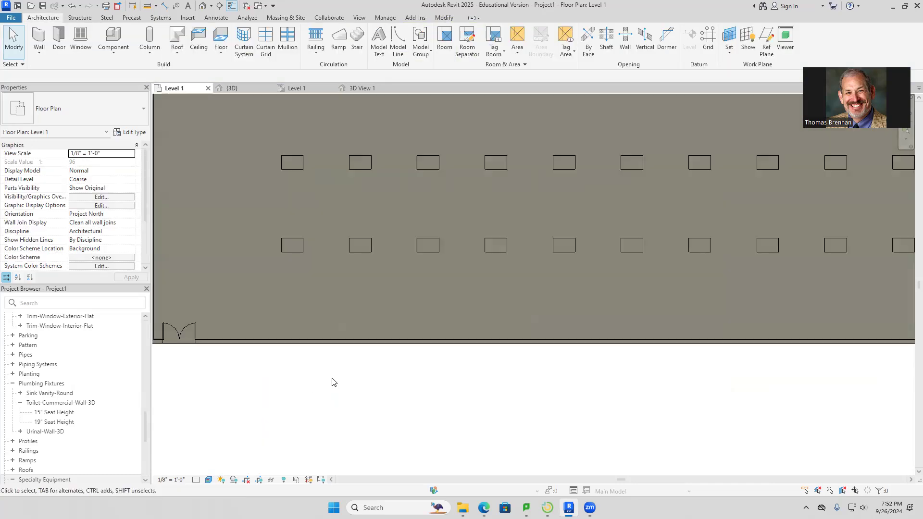
pyautogui.scroll(-2, 371, 385)
pyautogui.moveTo(255, 383); pyautogui.dragTo(268, 430, button='middle')
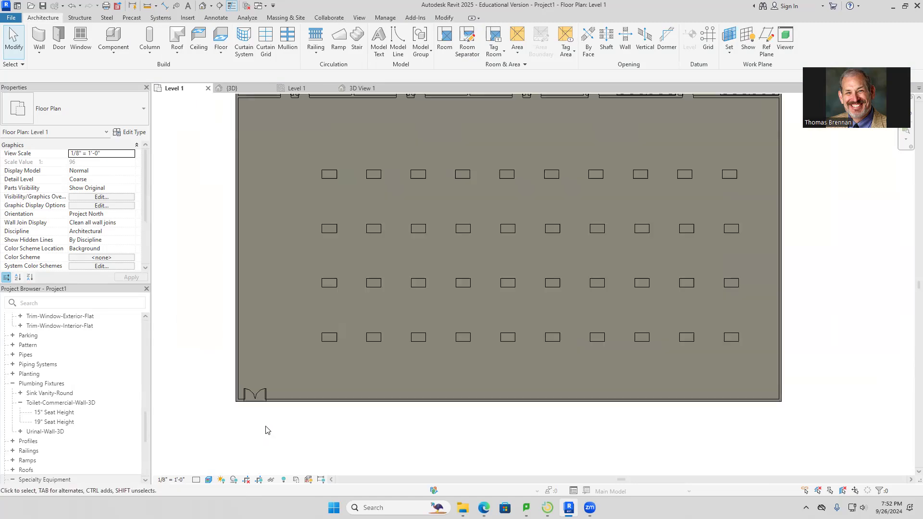
pyautogui.scroll(-2, 268, 430)
pyautogui.moveTo(241, 424); pyautogui.dragTo(269, 388)
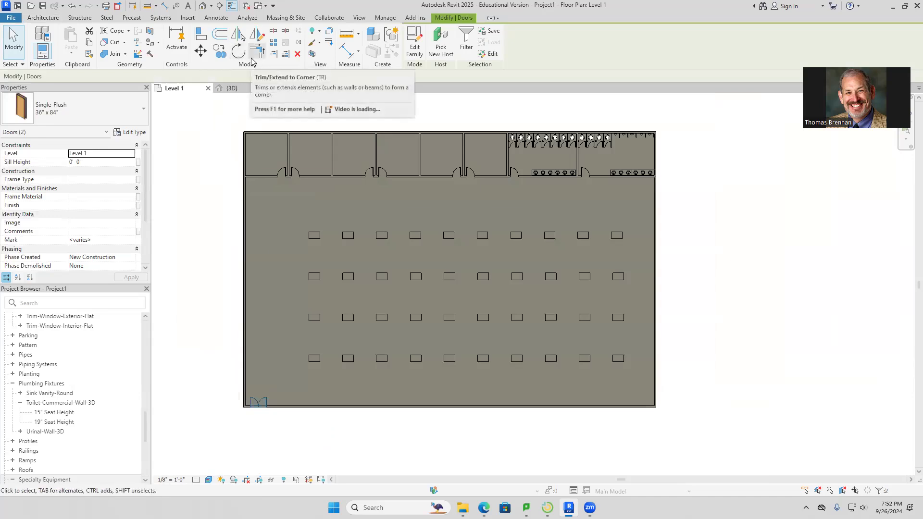
pyautogui.click(238, 38)
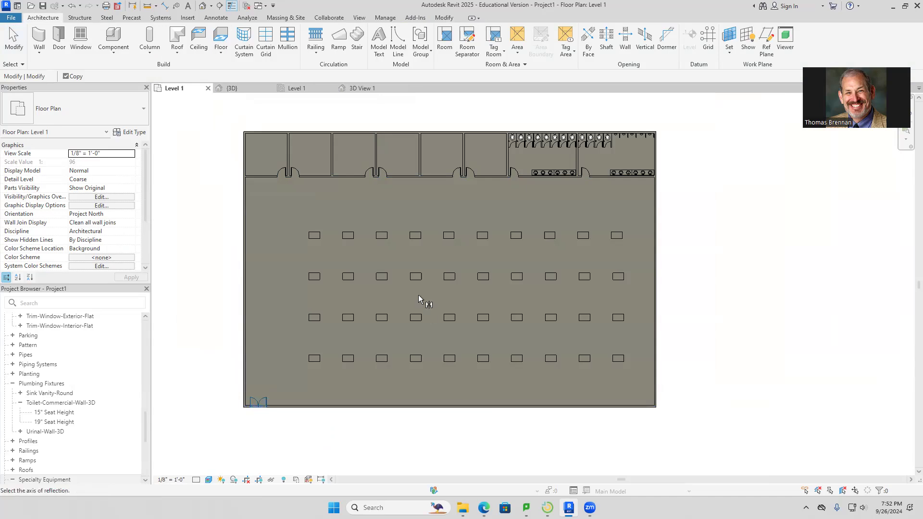
pyautogui.moveTo(246, 414); pyautogui.dragTo(277, 388)
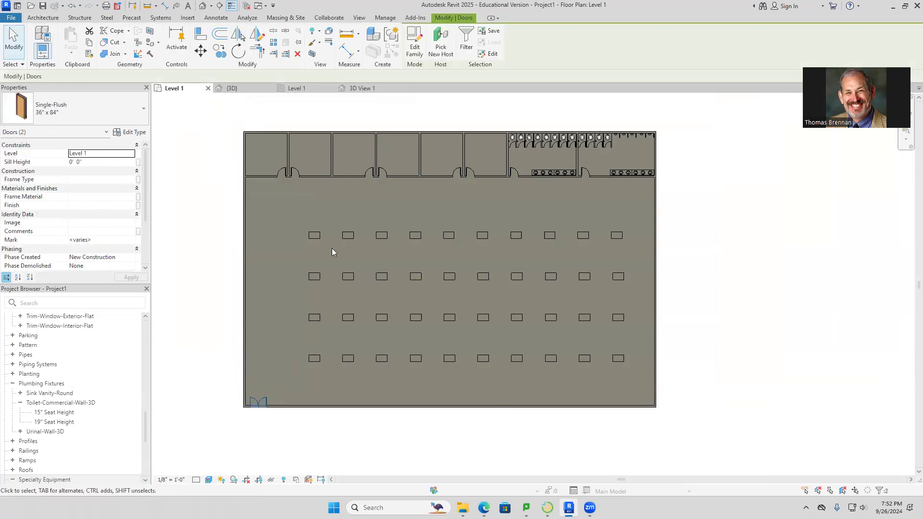
pyautogui.click(262, 39)
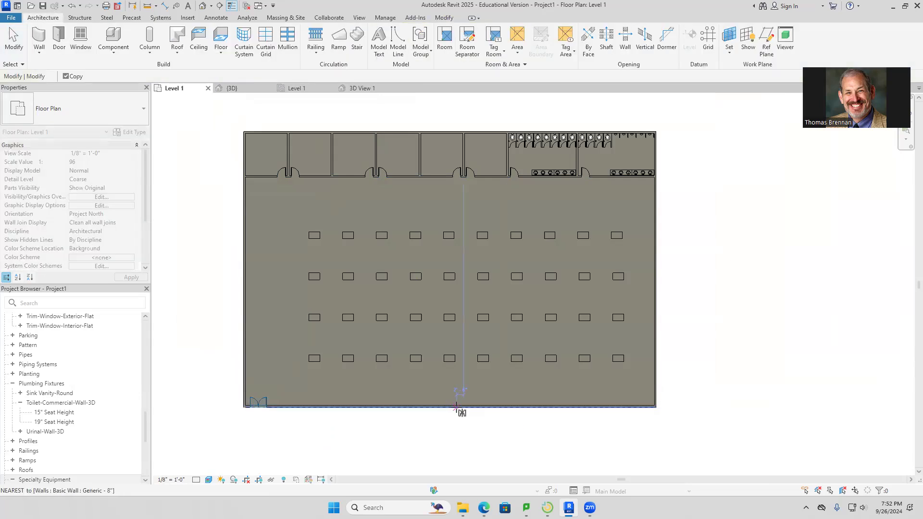
pyautogui.click(450, 408)
pyautogui.click(449, 439)
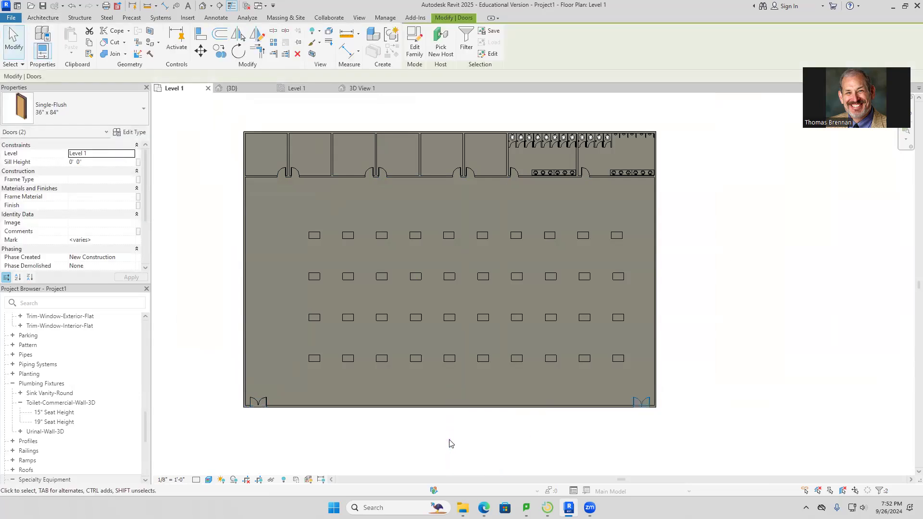
pyautogui.click(522, 451)
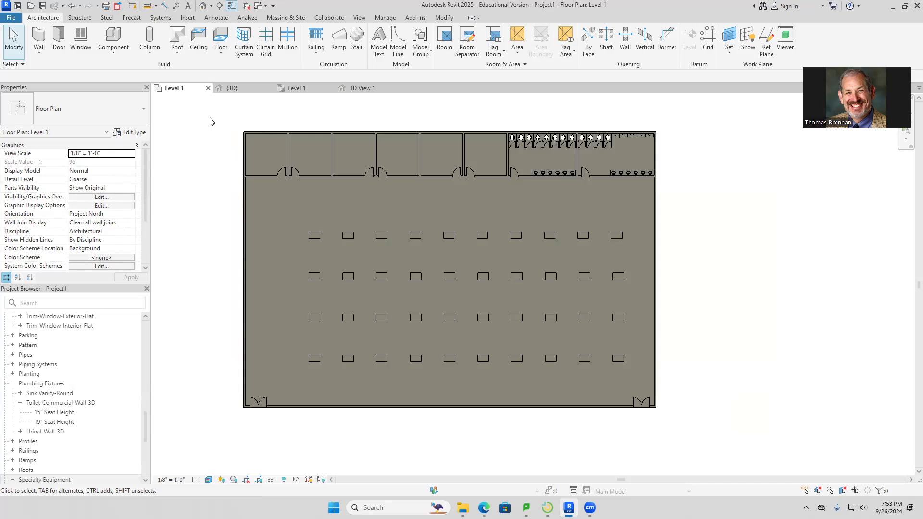
# Step: Copy the left corner door pair along the lower exterior wall to a position near its middle, with Constrain on
pyautogui.moveTo(229, 442); pyautogui.dragTo(273, 388)
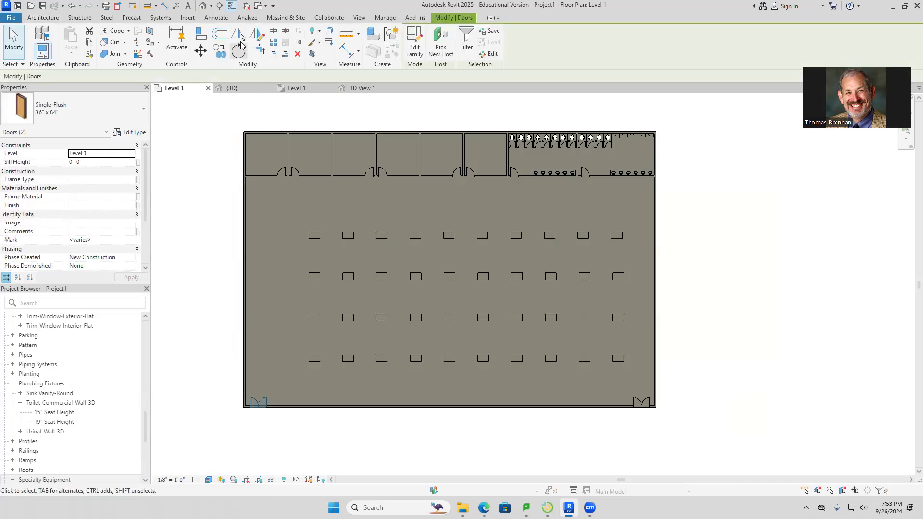
pyautogui.click(219, 51)
pyautogui.scroll(2, 274, 414)
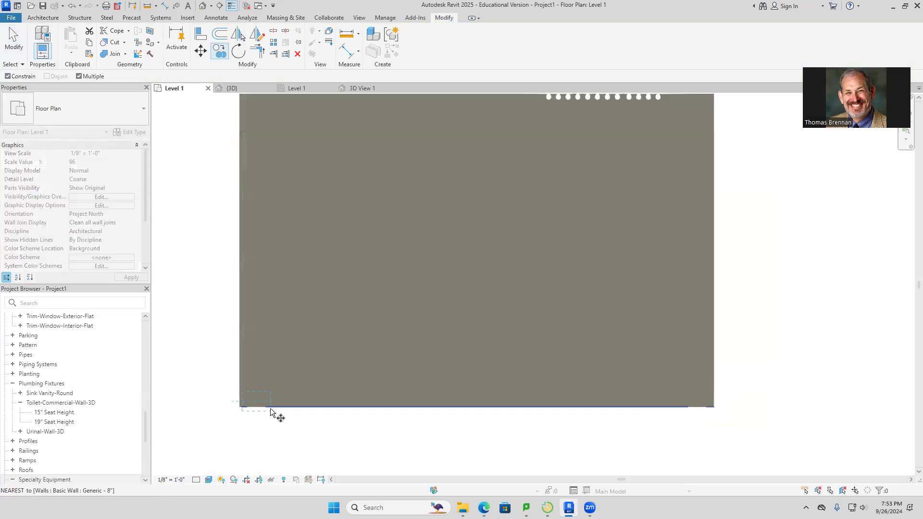
pyautogui.click(251, 408)
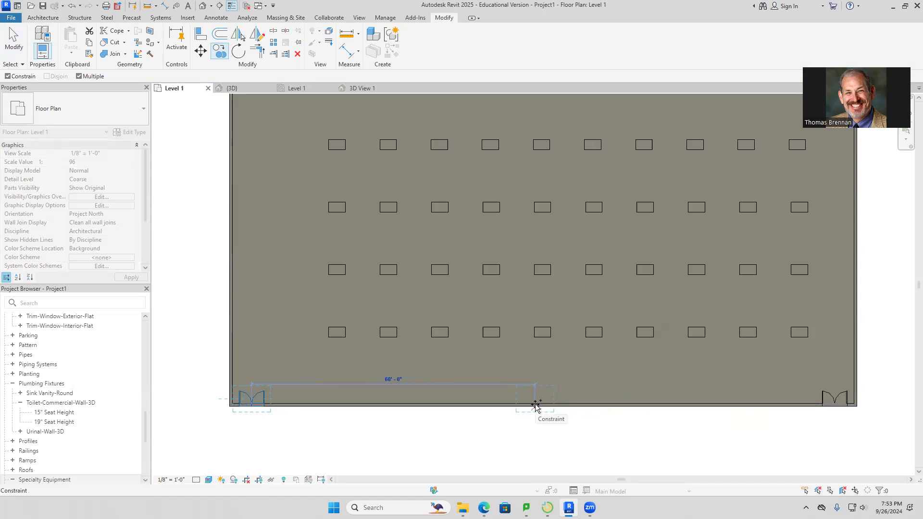
pyautogui.click(555, 406)
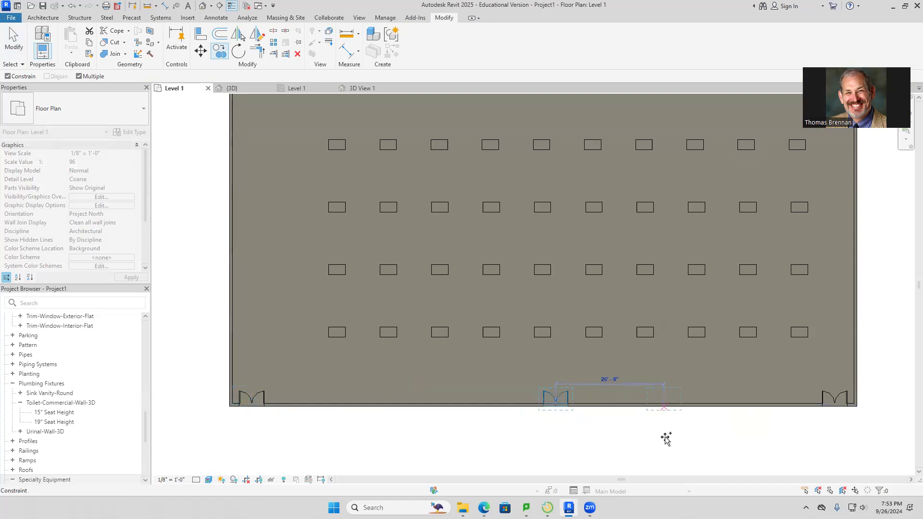
pyautogui.press('Escape')
pyautogui.press('Escape')
# Step: Place four 57" x 72" Window-Casement-Double windows at 5' spacing in the lower wall, starting 17'-6" from the left door pair
pyautogui.scroll(-2, 685, 454)
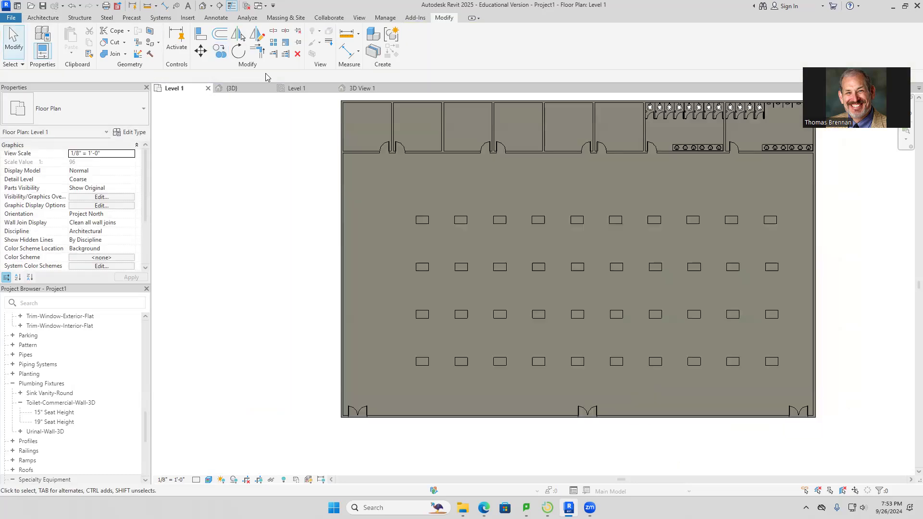
pyautogui.click(43, 18)
pyautogui.click(74, 42)
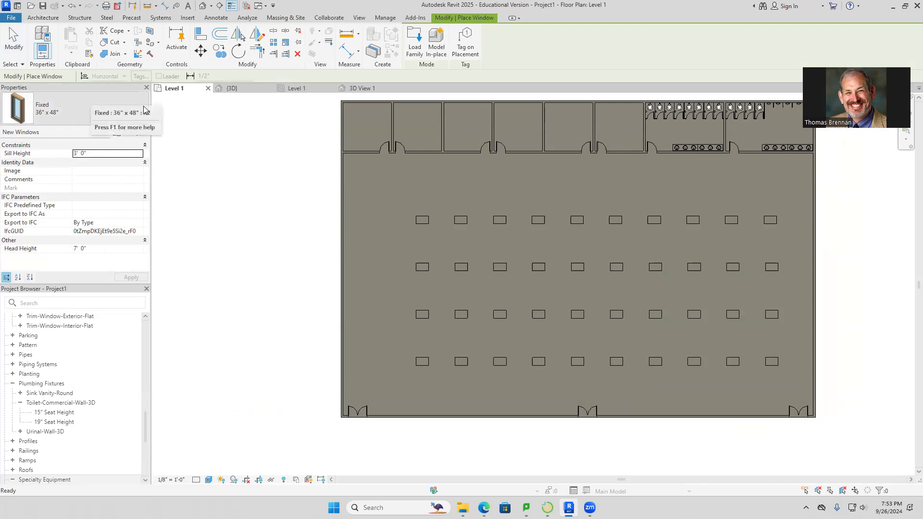
pyautogui.click(145, 110)
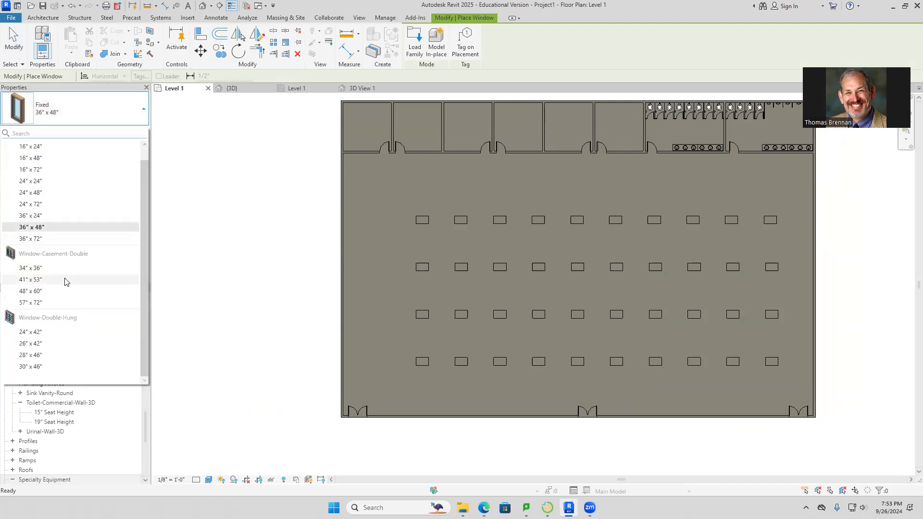
pyautogui.click(54, 303)
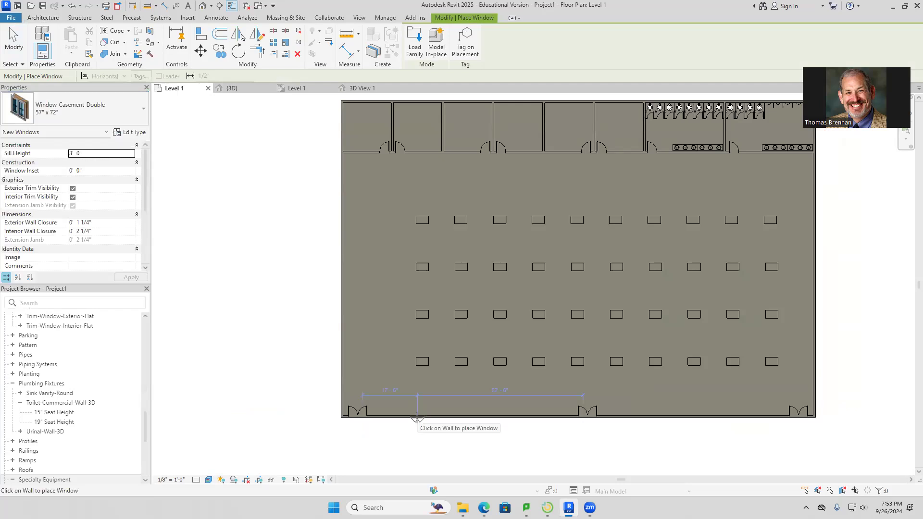
pyautogui.scroll(4, 416, 418)
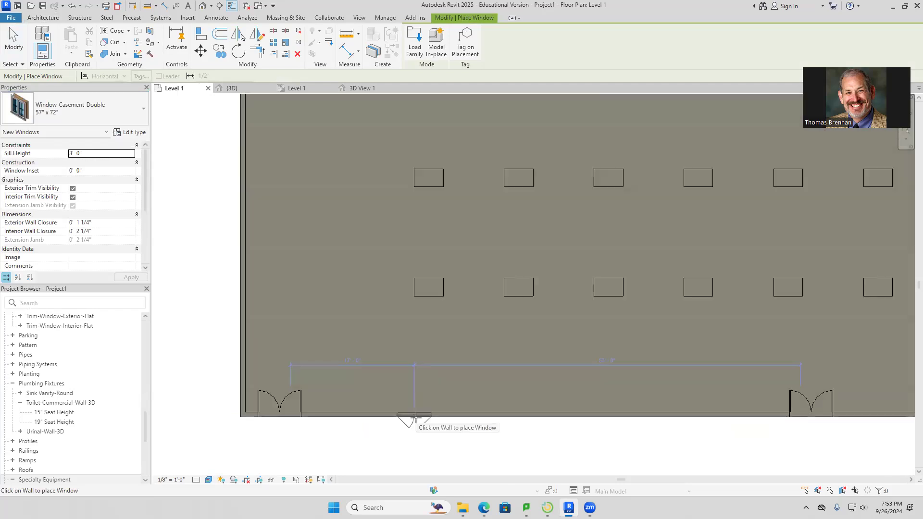
pyautogui.click(417, 416)
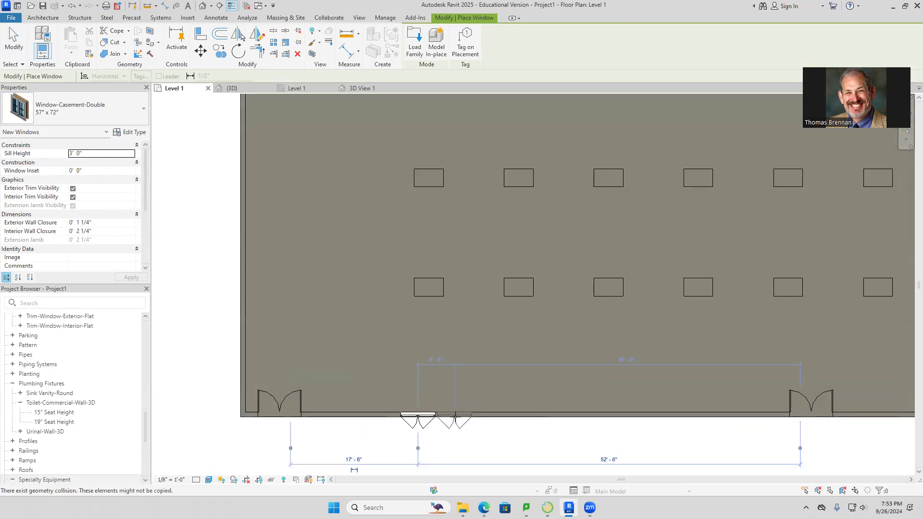
pyautogui.click(454, 416)
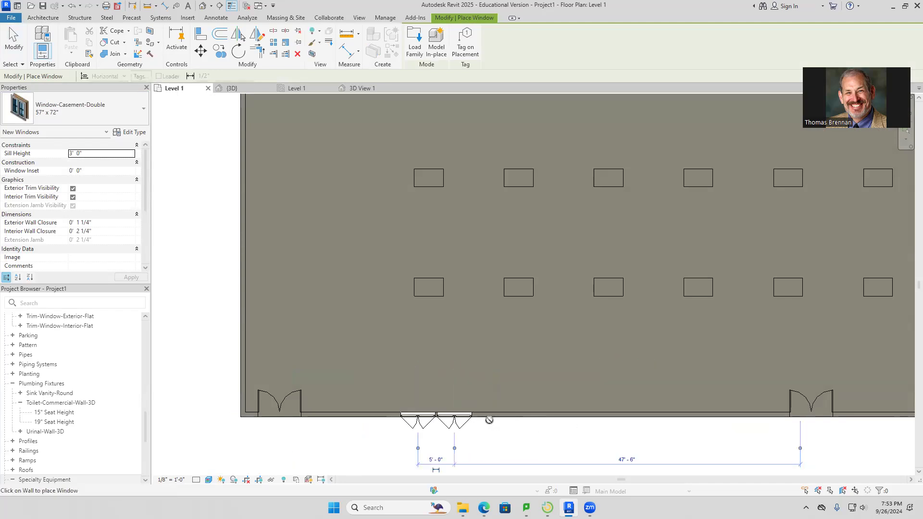
pyautogui.click(490, 417)
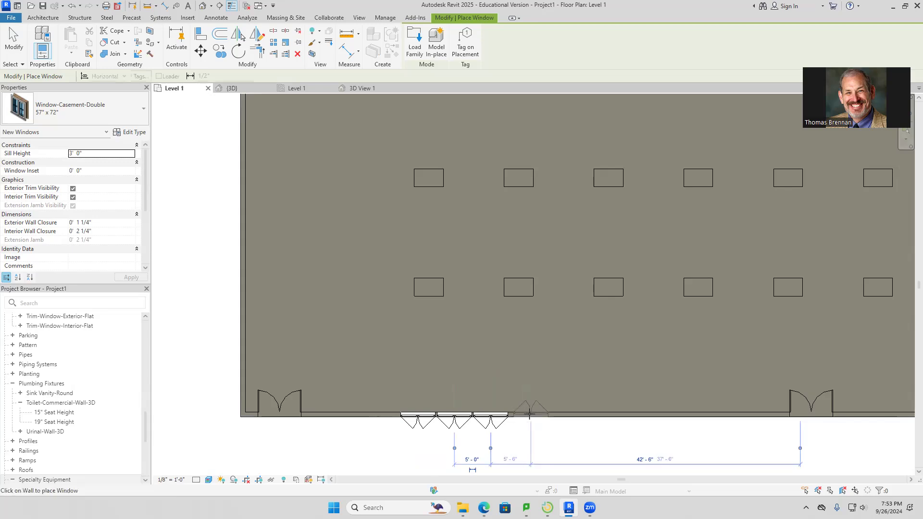
pyautogui.click(528, 416)
pyautogui.press('Escape')
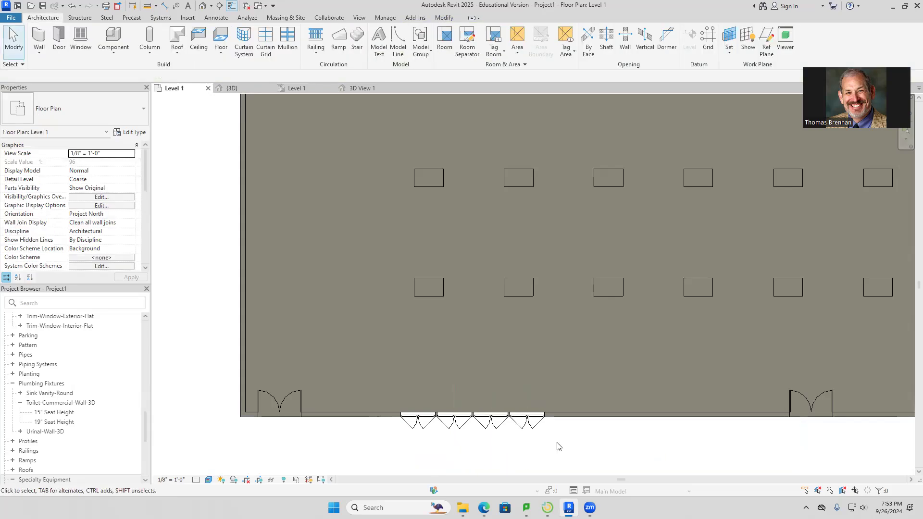
# Step: Mirror a copy of the four lower-wall windows about a vertical axis drawn from the centre of the middle door pair
pyautogui.scroll(-2, 553, 445)
pyautogui.scroll(-2, 553, 445)
pyautogui.moveTo(552, 441); pyautogui.dragTo(476, 383, button='middle')
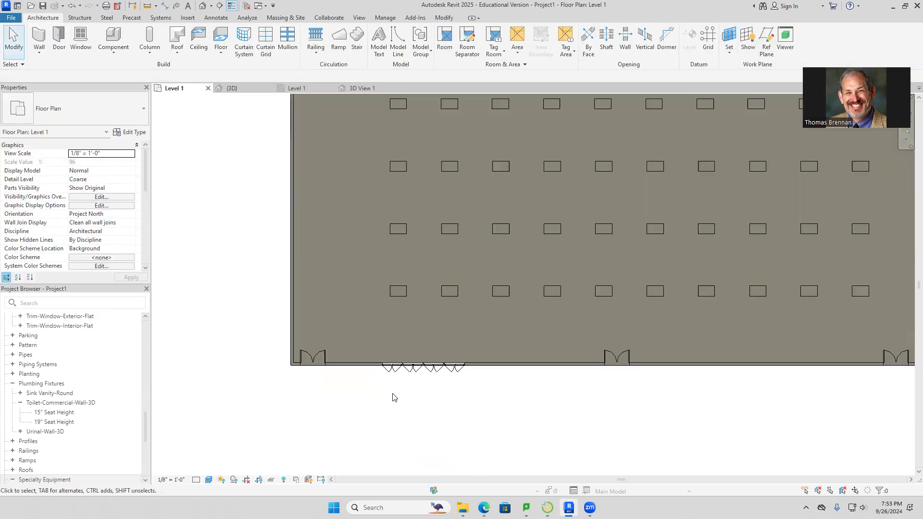
pyautogui.moveTo(372, 397); pyautogui.dragTo(479, 347)
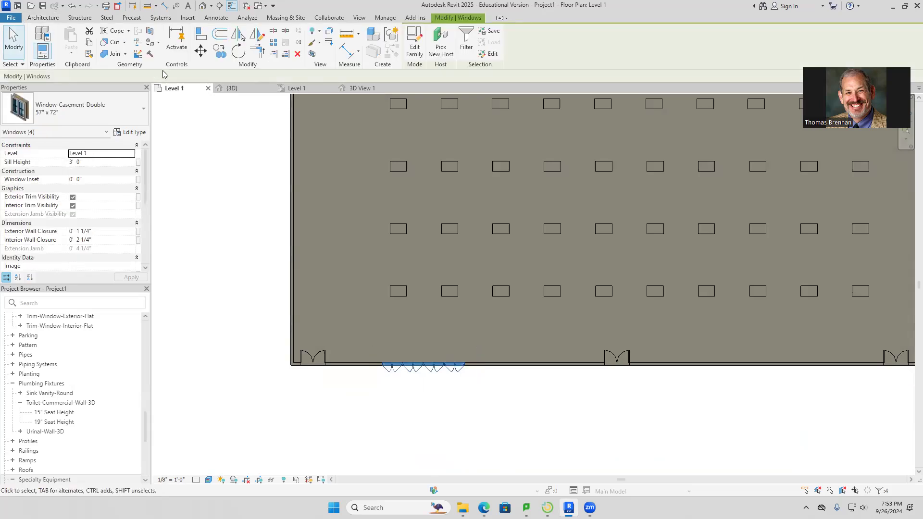
pyautogui.click(216, 54)
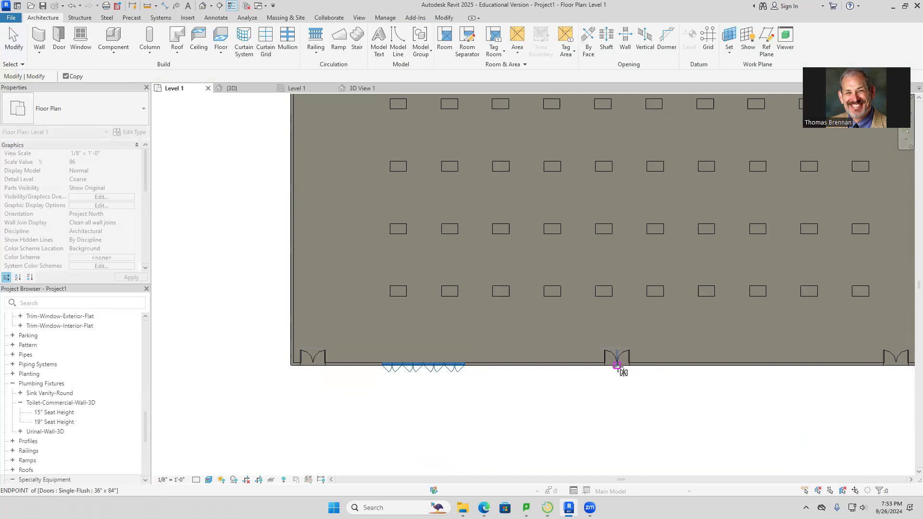
pyautogui.click(617, 366)
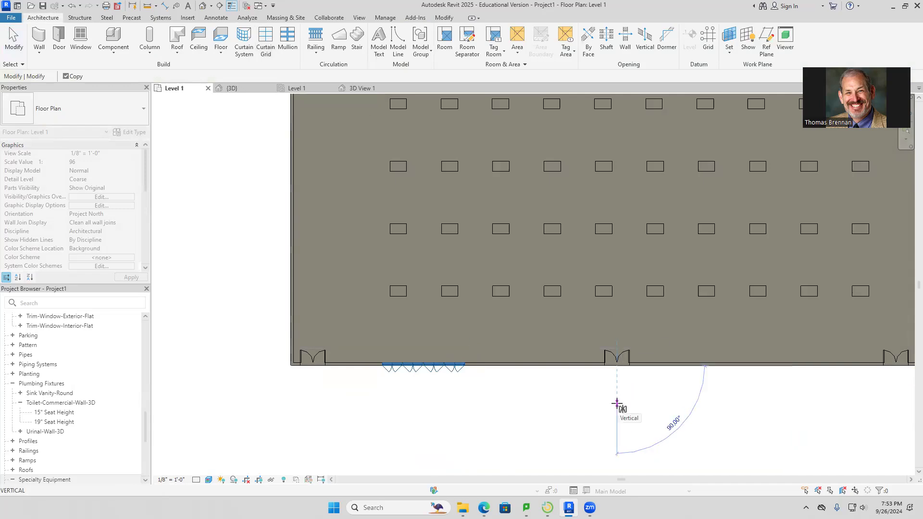
pyautogui.click(617, 404)
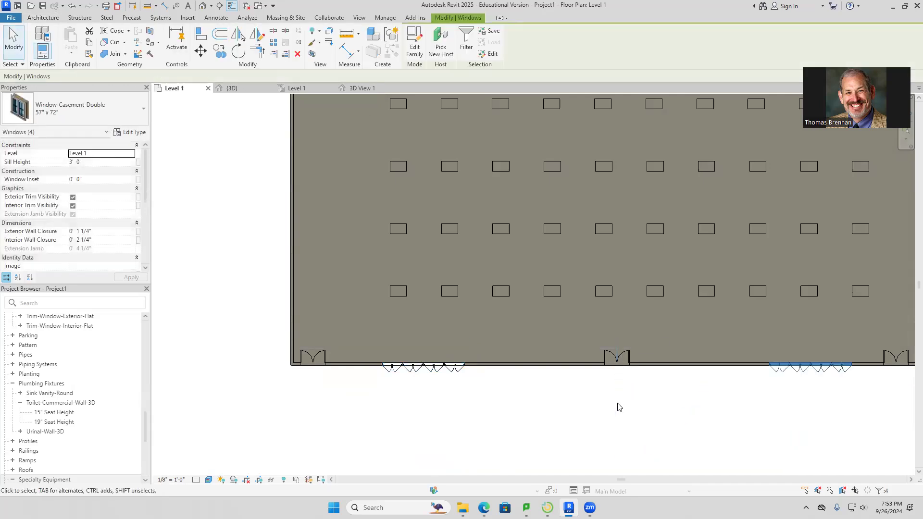
pyautogui.click(673, 450)
# Step: Examine the front wall's door pairs and window groups in the 3D view
pyautogui.scroll(-2, 674, 436)
pyautogui.moveTo(674, 438); pyautogui.dragTo(569, 451, button='middle')
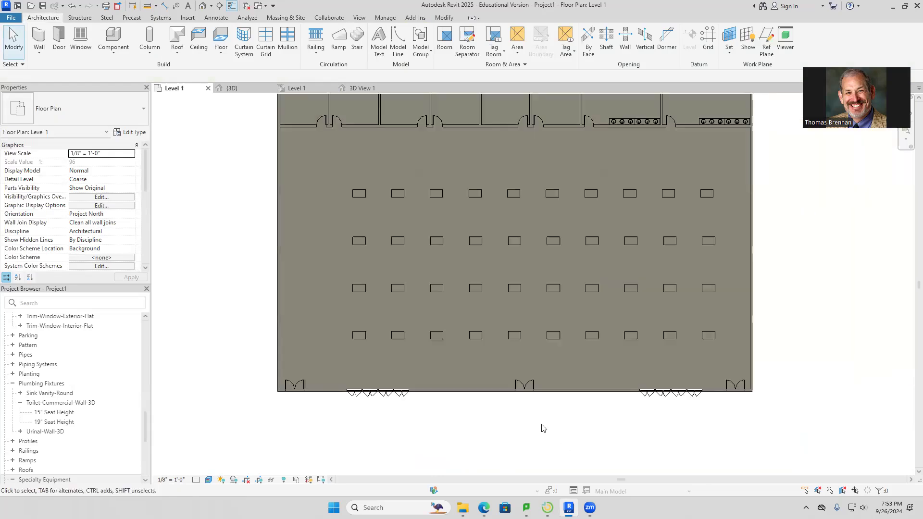
pyautogui.click(233, 91)
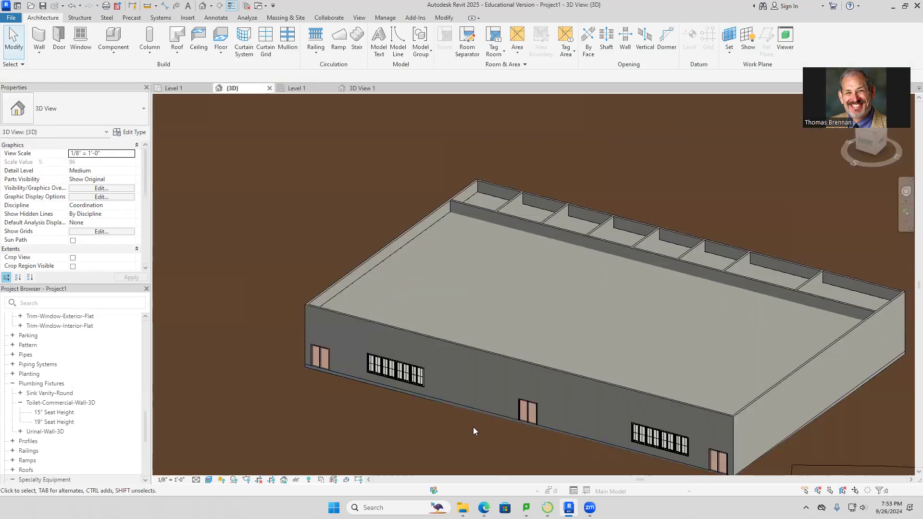
pyautogui.moveTo(473, 427); pyautogui.dragTo(439, 338, button='middle')
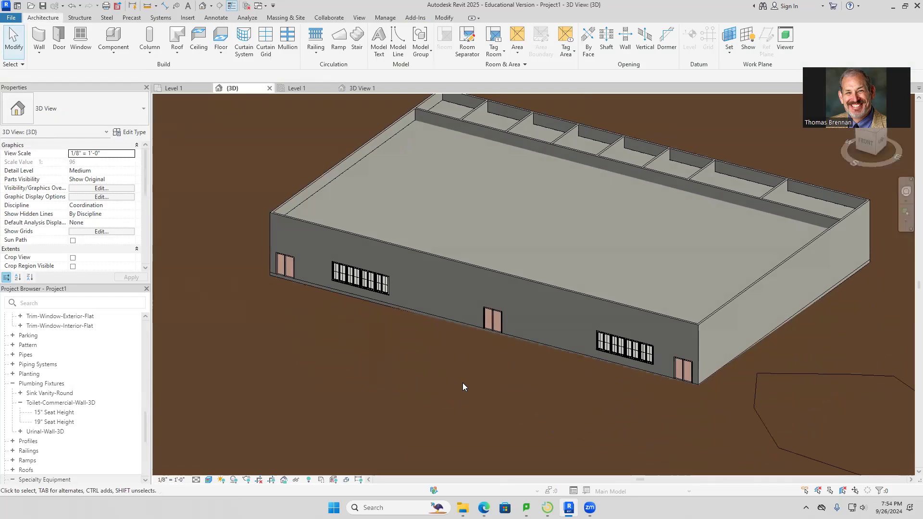
pyautogui.scroll(-2, 461, 387)
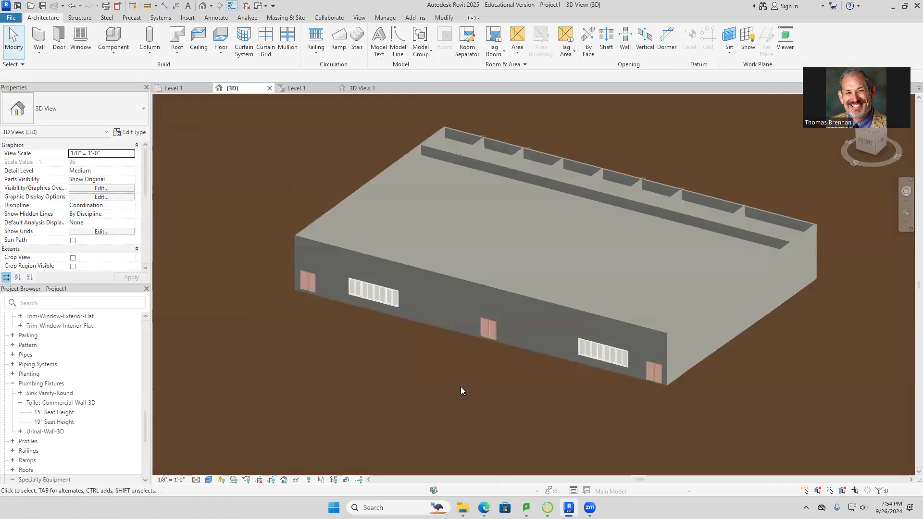
pyautogui.moveTo(454, 384); pyautogui.dragTo(417, 425, button='middle')
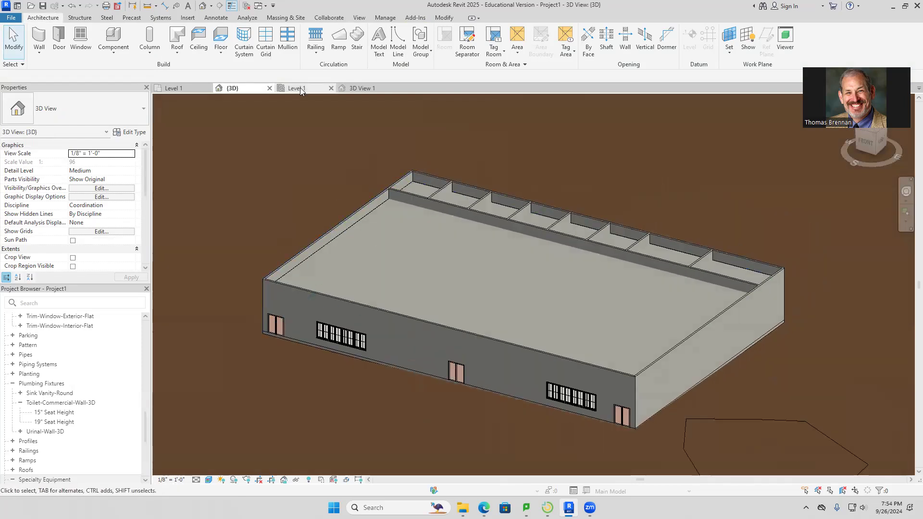
pyautogui.click(335, 91)
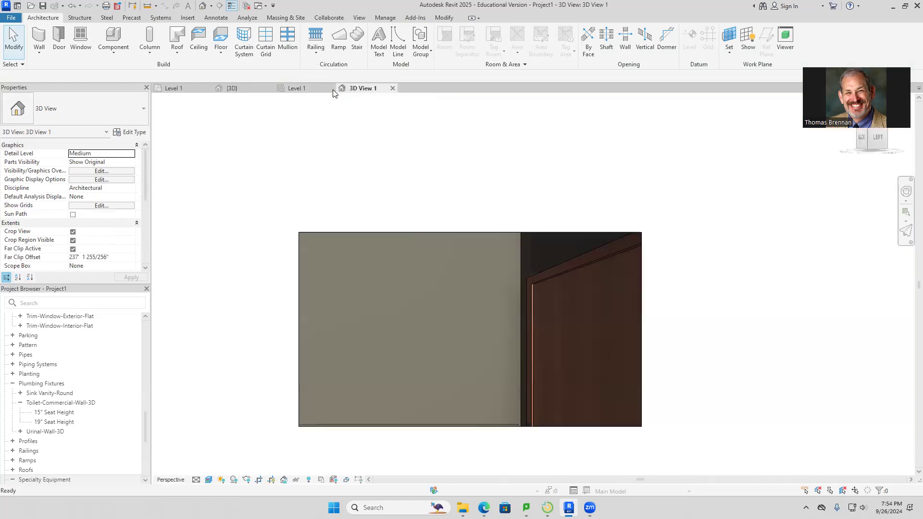
pyautogui.click(246, 88)
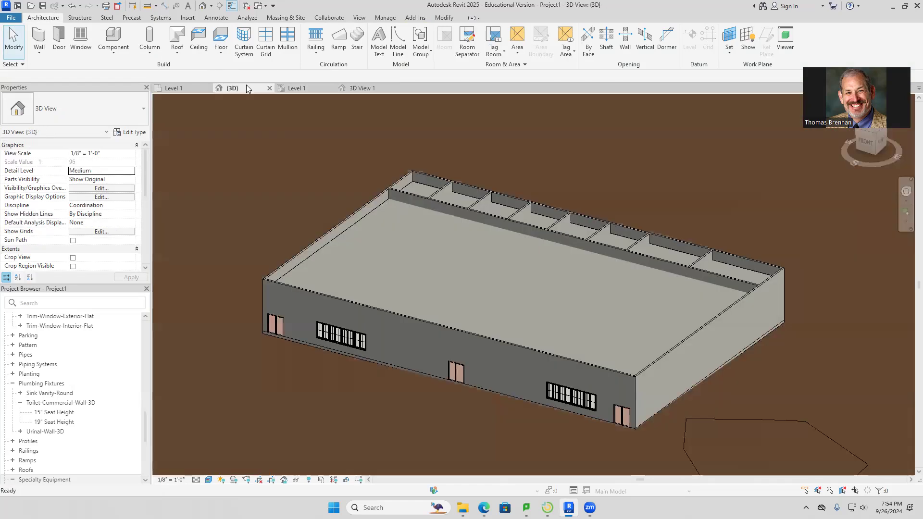
# Step: In the Level 1 floor plan, copy the left group of four windows so the copy starts at the group's right end
pyautogui.click(181, 89)
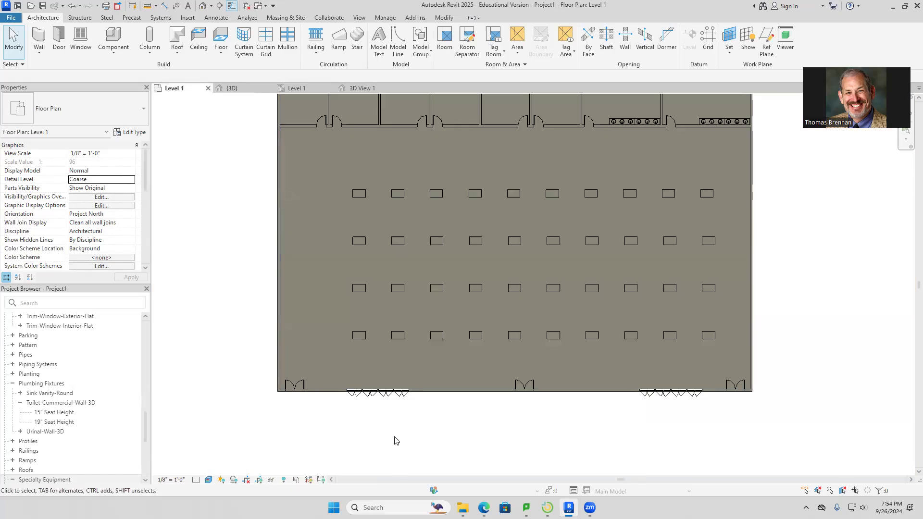
pyautogui.scroll(2, 398, 429)
pyautogui.moveTo(329, 408); pyautogui.dragTo(430, 360)
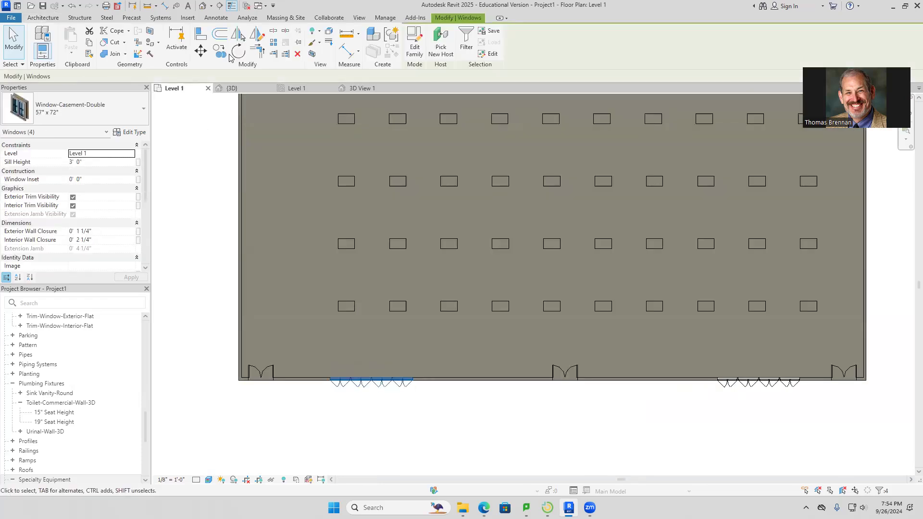
pyautogui.click(219, 51)
pyautogui.scroll(4, 354, 408)
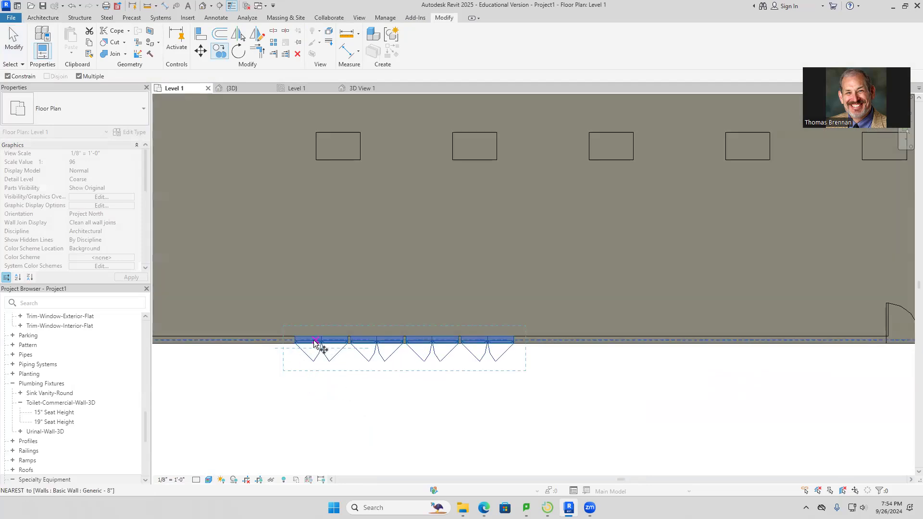
pyautogui.click(295, 337)
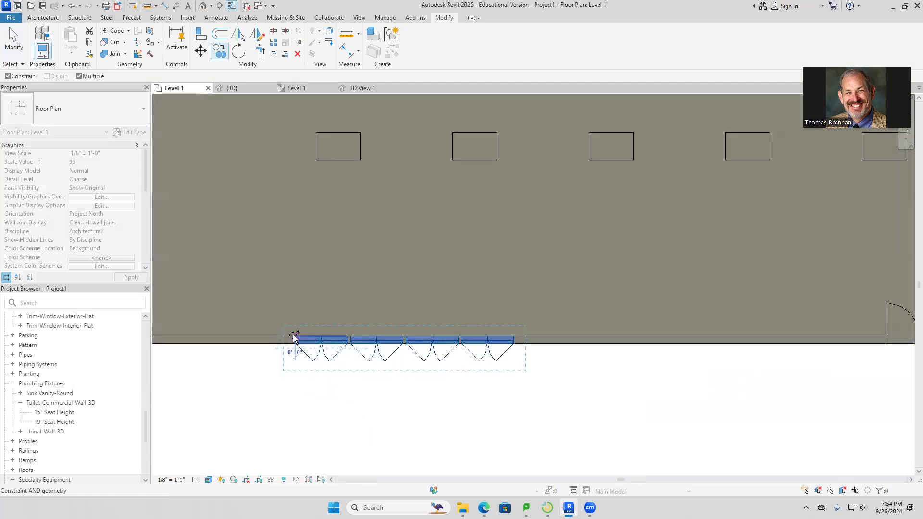
pyautogui.click(516, 338)
pyautogui.press('Escape')
# Step: Copy the right group of four windows along the lower wall so the copy ends at the group's left end
pyautogui.scroll(-2, 591, 410)
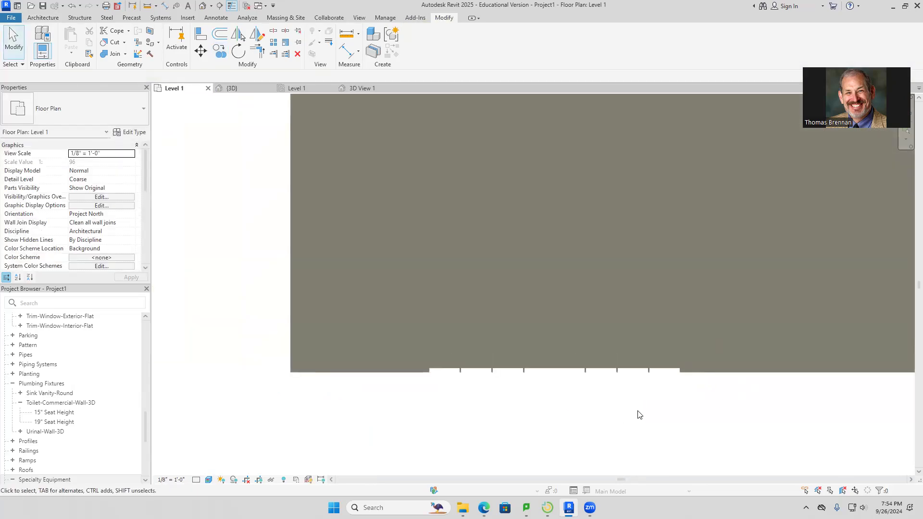
pyautogui.moveTo(707, 422); pyautogui.dragTo(372, 358, button='middle')
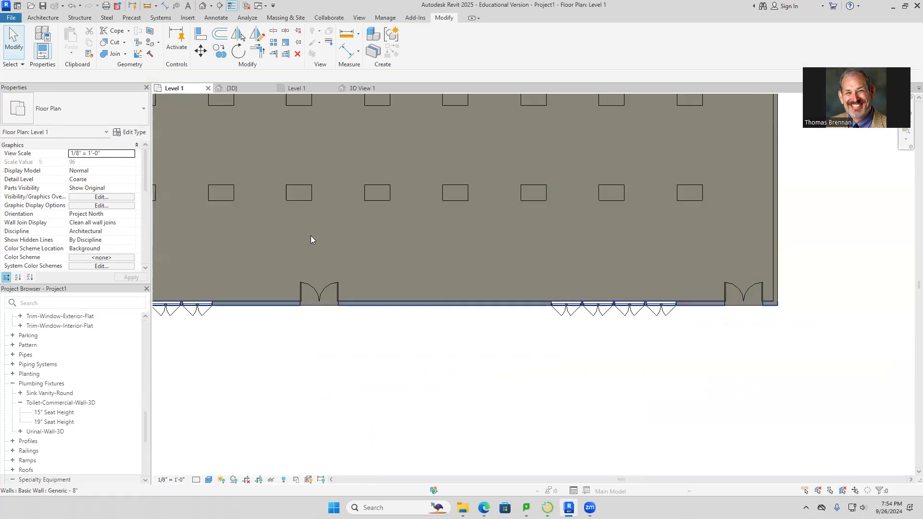
pyautogui.press('c')
pyautogui.press('o')
pyautogui.moveTo(524, 342); pyautogui.dragTo(703, 285)
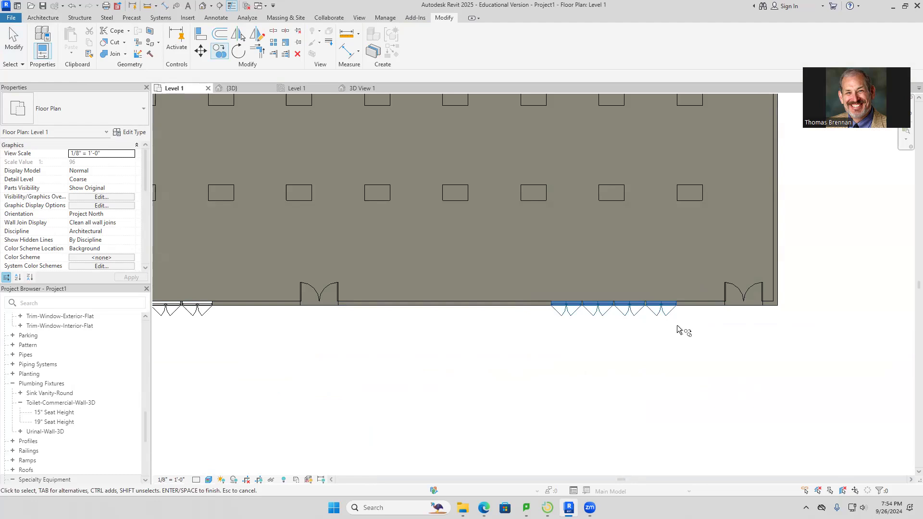
pyautogui.press('Return')
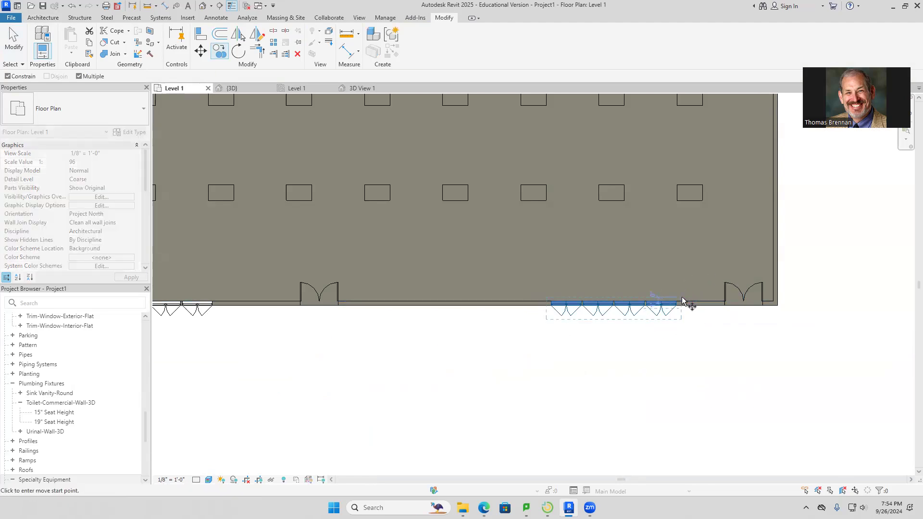
pyautogui.click(676, 303)
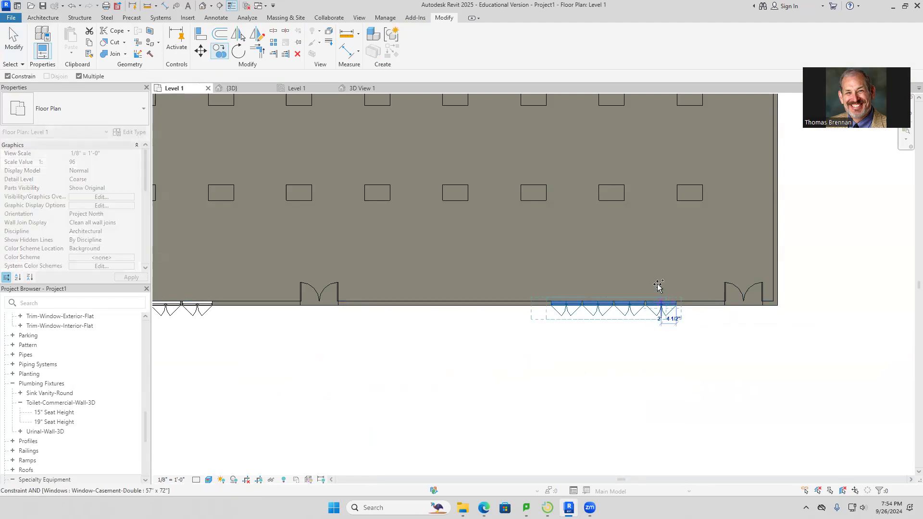
pyautogui.click(551, 302)
pyautogui.click(577, 374)
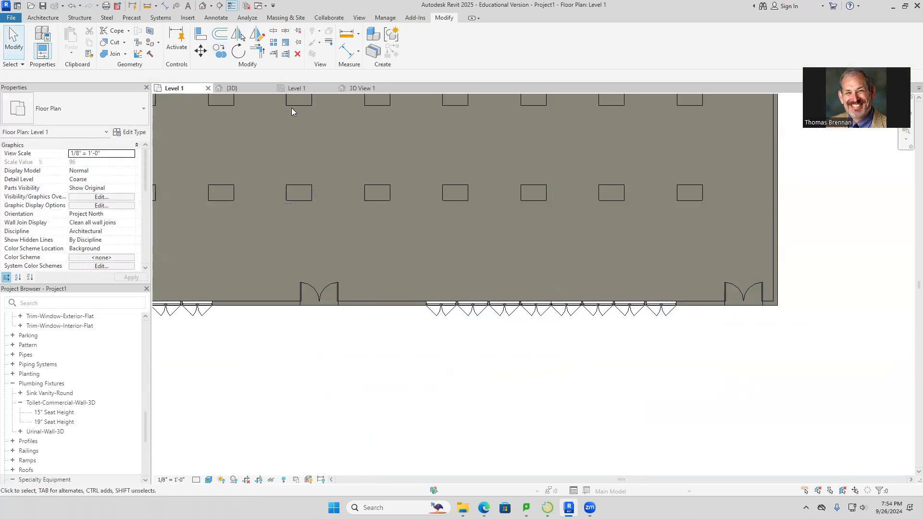
# Step: Open the Level 1 reflected ceiling plan
pyautogui.click(292, 90)
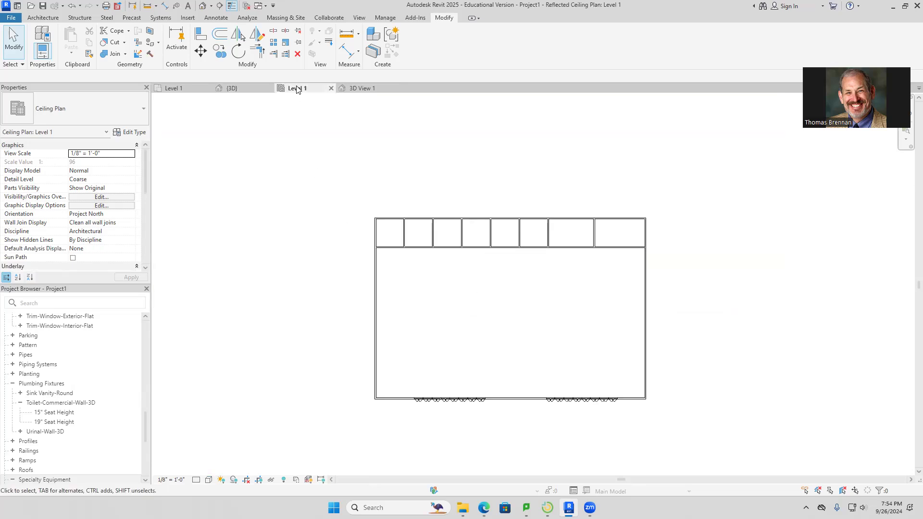
pyautogui.click(181, 90)
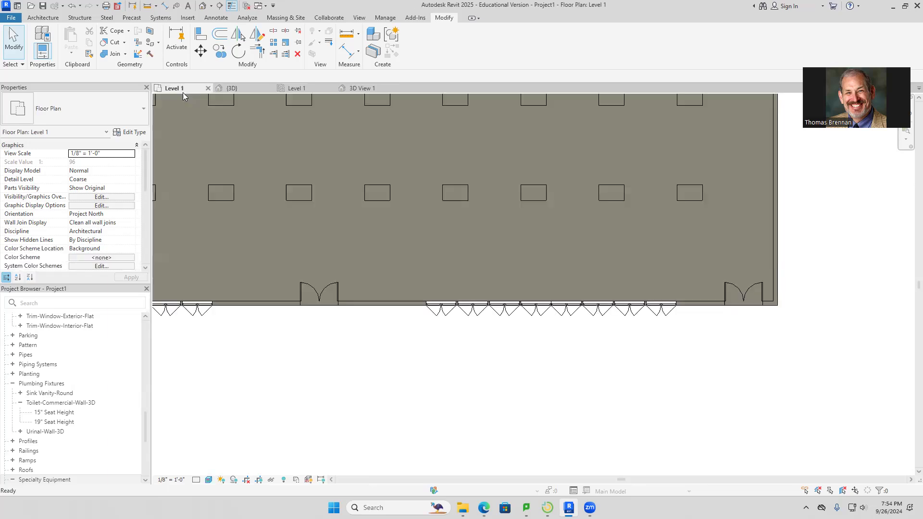
pyautogui.click(297, 88)
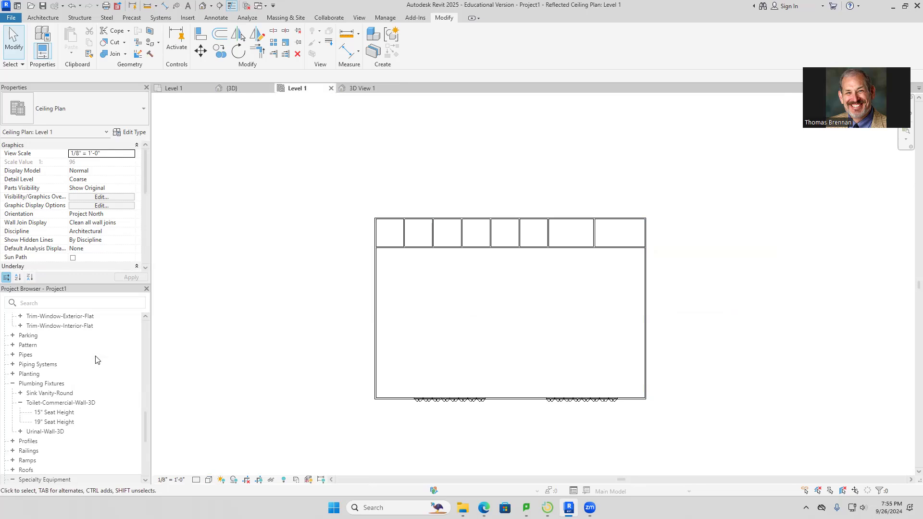
# Step: Try to set the ceiling plan's view range cut plane offset to 16'
pyautogui.moveTo(144, 423); pyautogui.dragTo(150, 385)
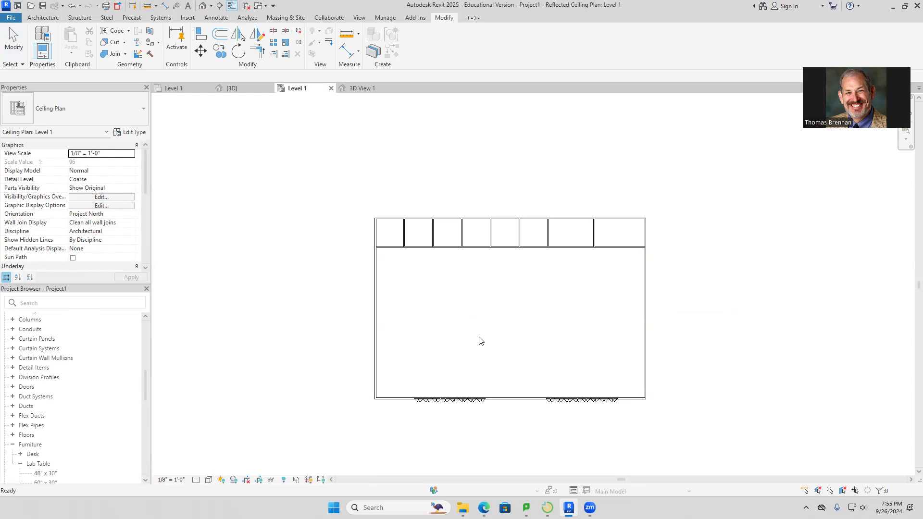
pyautogui.moveTo(144, 181); pyautogui.dragTo(139, 222)
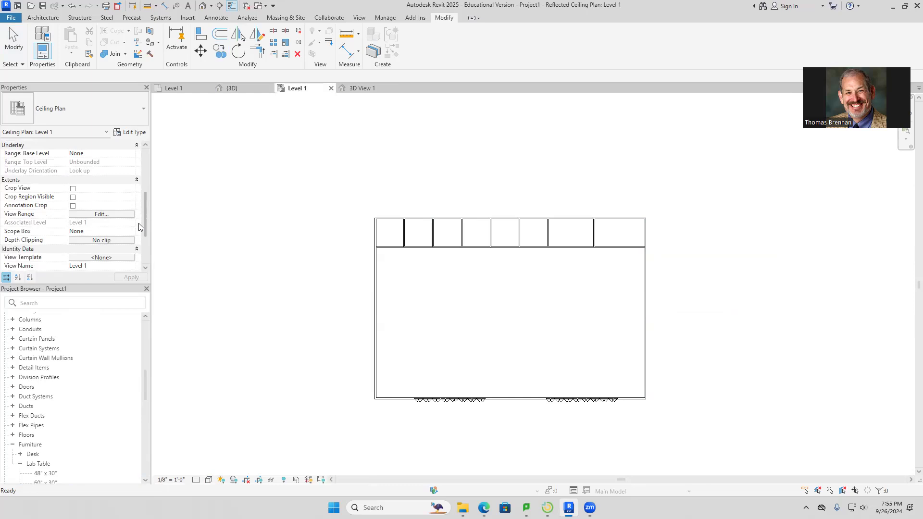
pyautogui.click(119, 214)
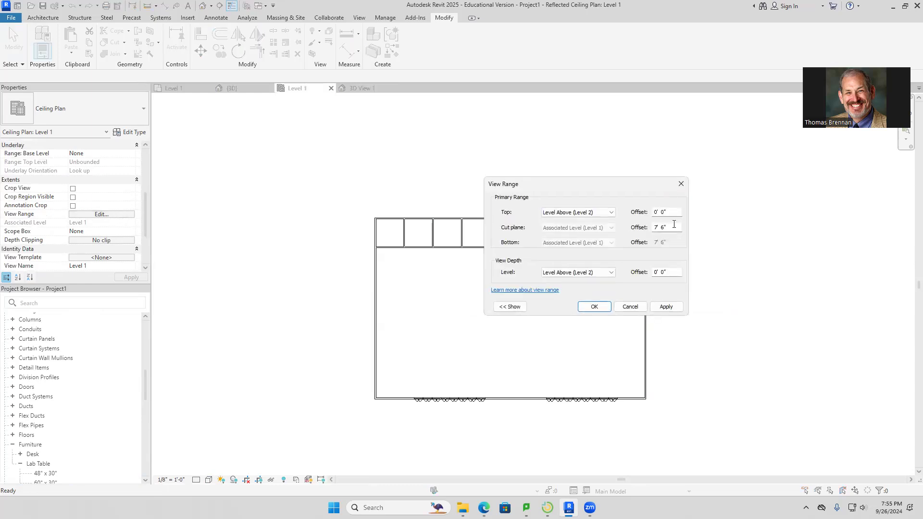
pyautogui.moveTo(675, 228); pyautogui.dragTo(649, 230)
pyautogui.write('16')
pyautogui.press('Return')
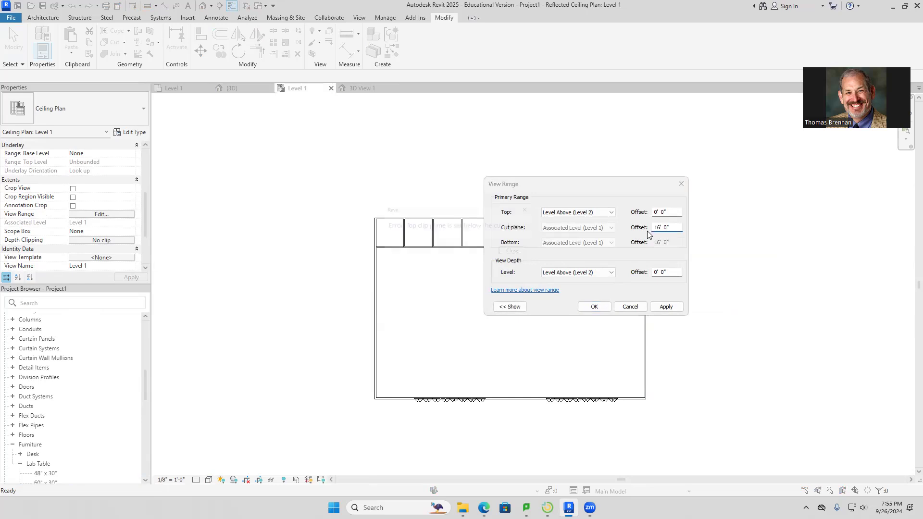
pyautogui.click(514, 253)
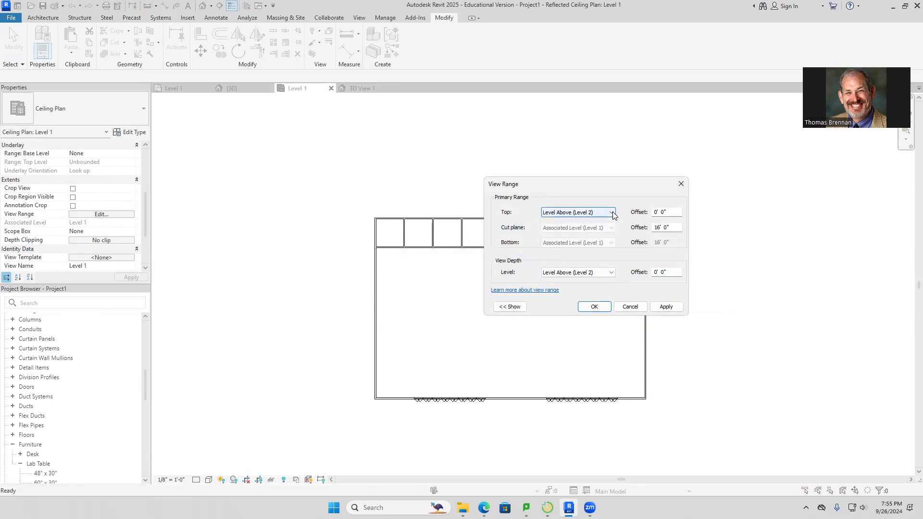
pyautogui.click(636, 307)
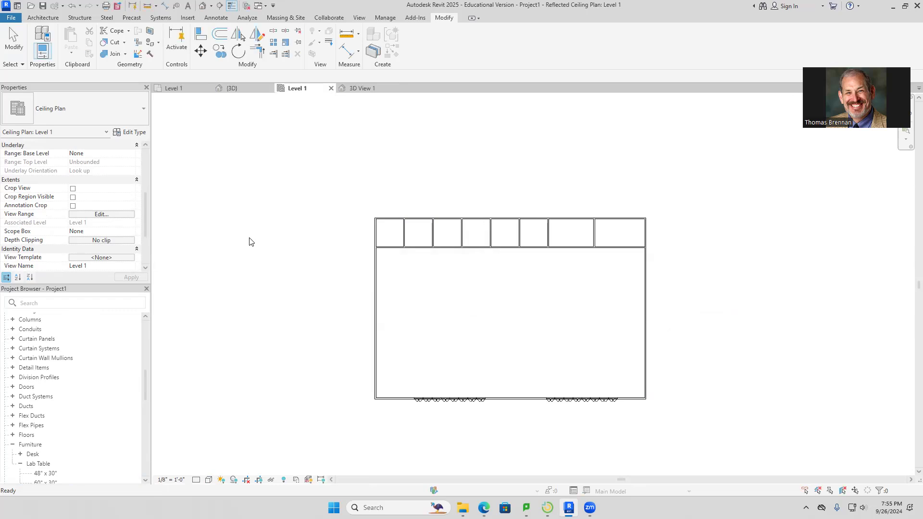
# Step: Check the component types available for placement in the Level 1 ceiling plan
pyautogui.click(43, 18)
pyautogui.click(115, 50)
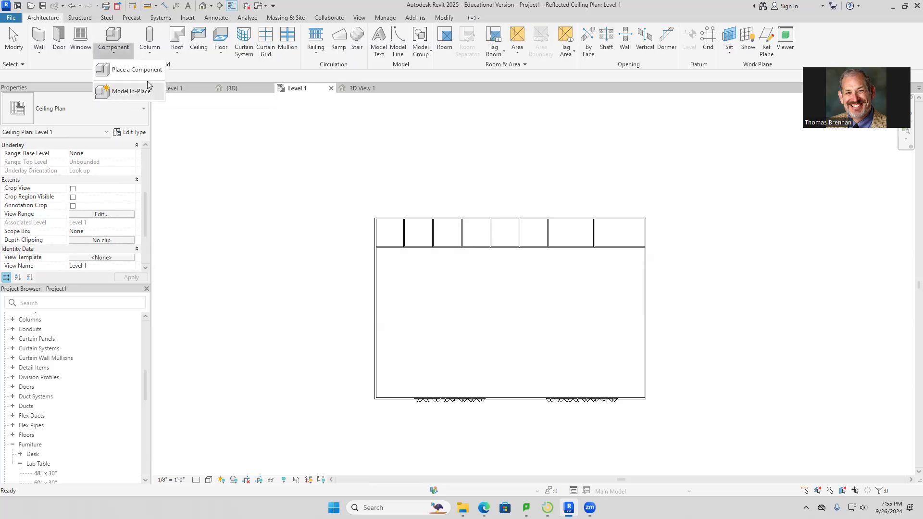
pyautogui.click(137, 70)
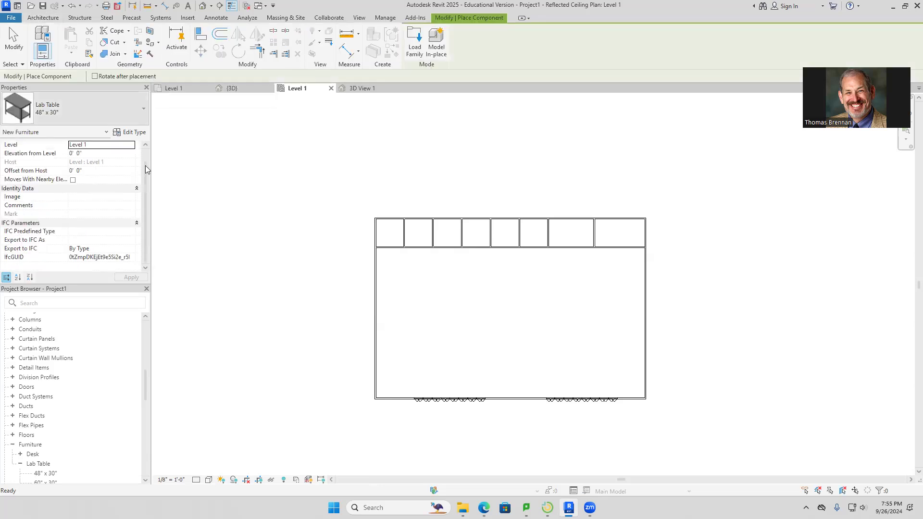
pyautogui.click(138, 115)
pyautogui.moveTo(145, 186); pyautogui.dragTo(147, 150)
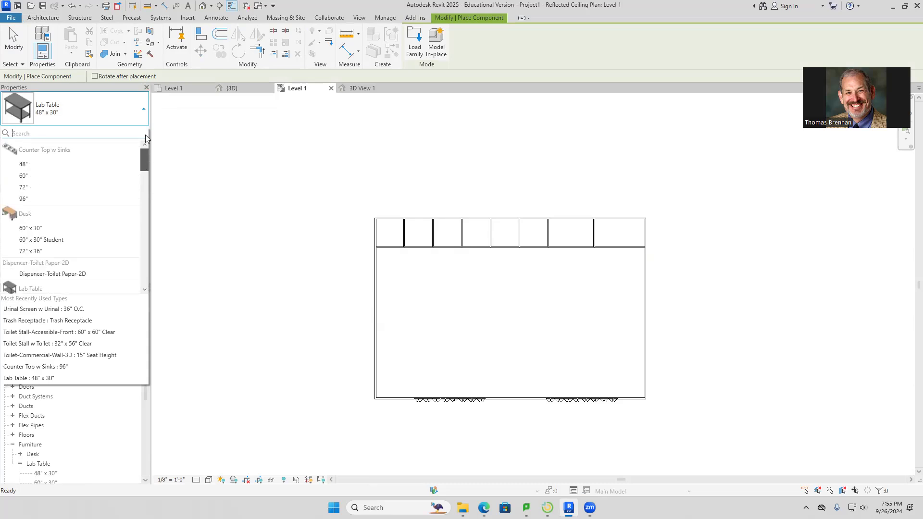
# Step: Look through the project's loaded families for components suited to the ceiling plan, and leave component placement
pyautogui.scroll(-3, 66, 441)
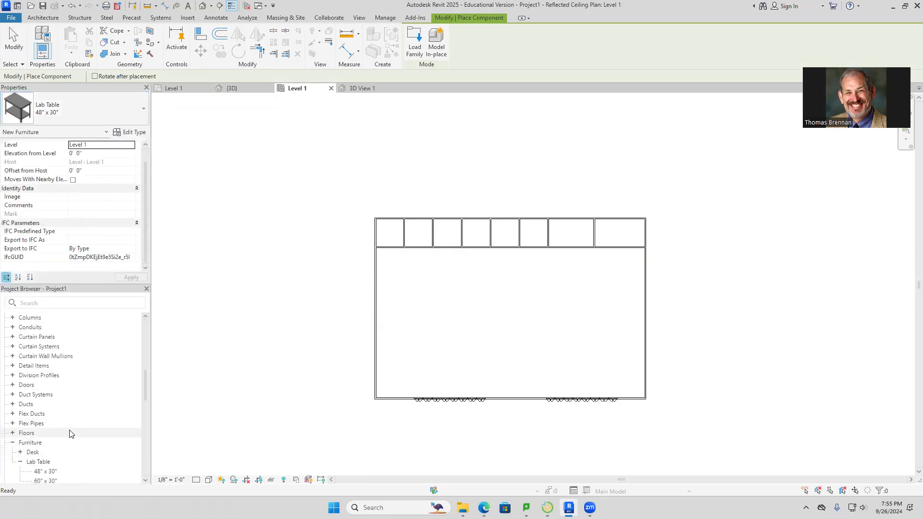
pyautogui.scroll(6, 67, 436)
pyautogui.scroll(-5, 67, 435)
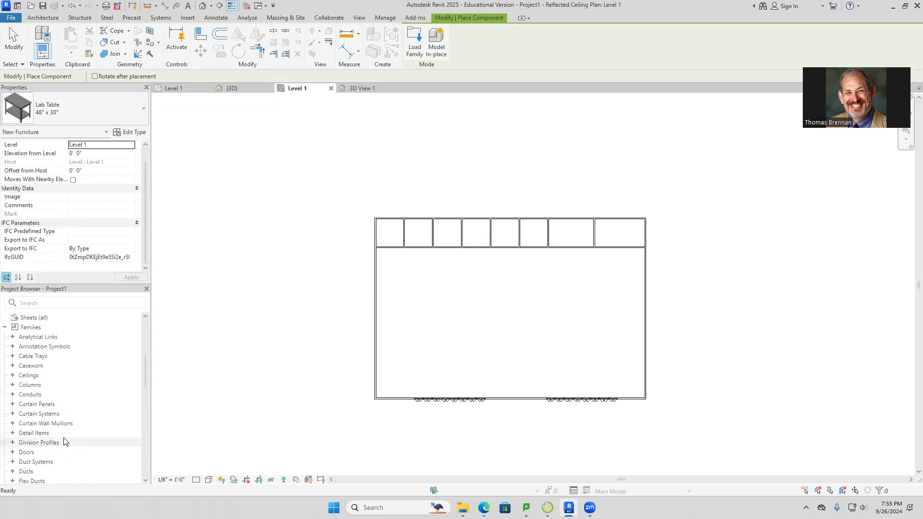
pyautogui.scroll(-8, 62, 442)
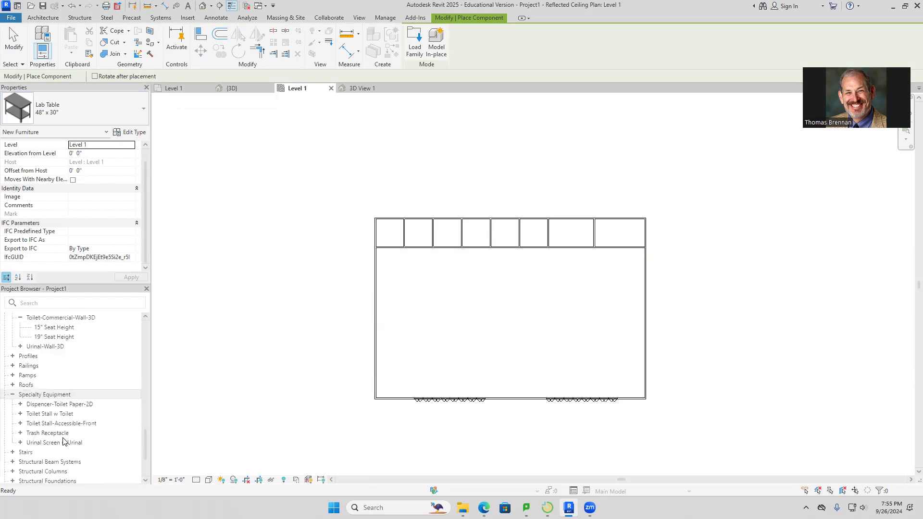
pyautogui.scroll(-2, 64, 442)
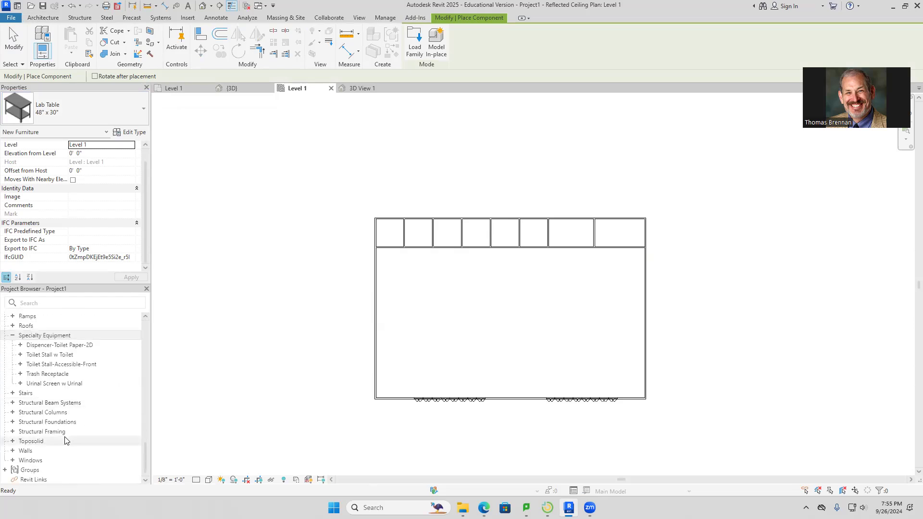
pyautogui.scroll(18, 67, 439)
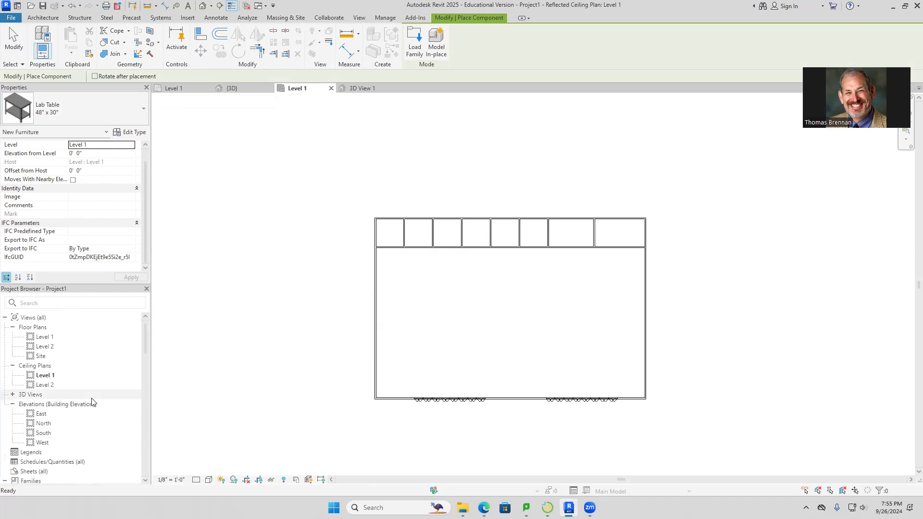
pyautogui.scroll(-2, 103, 389)
pyautogui.scroll(-4, 102, 393)
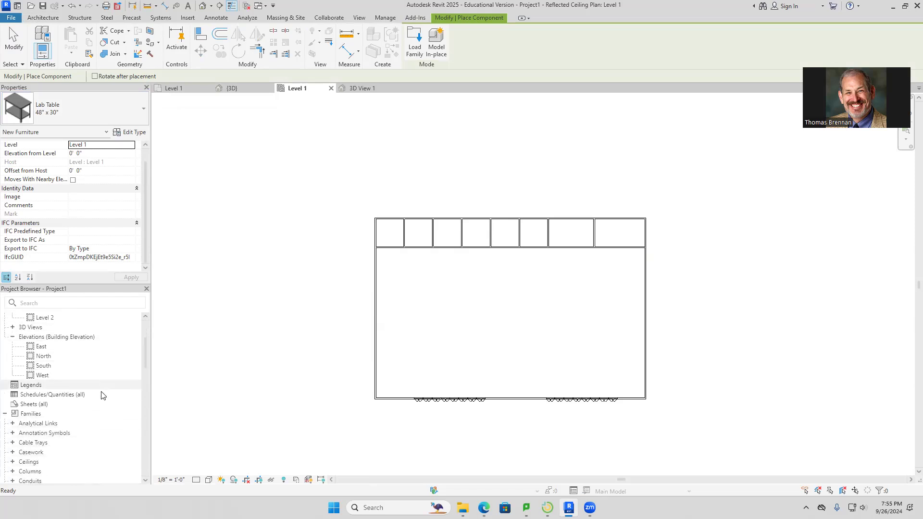
pyautogui.scroll(-3, 101, 395)
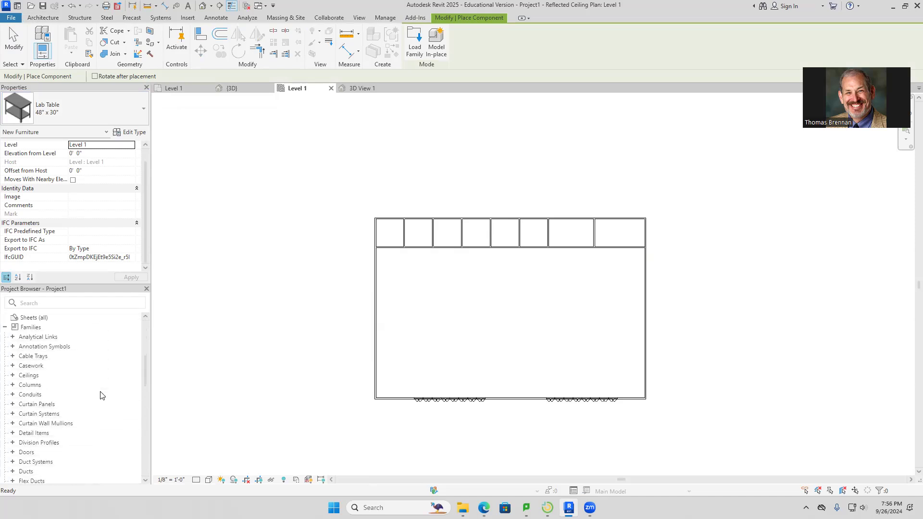
pyautogui.scroll(-1, 101, 401)
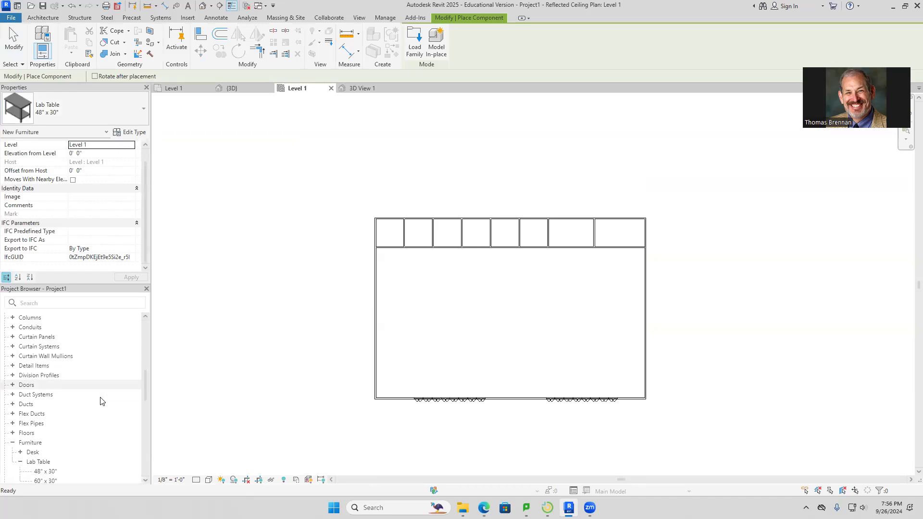
pyautogui.scroll(-3, 101, 402)
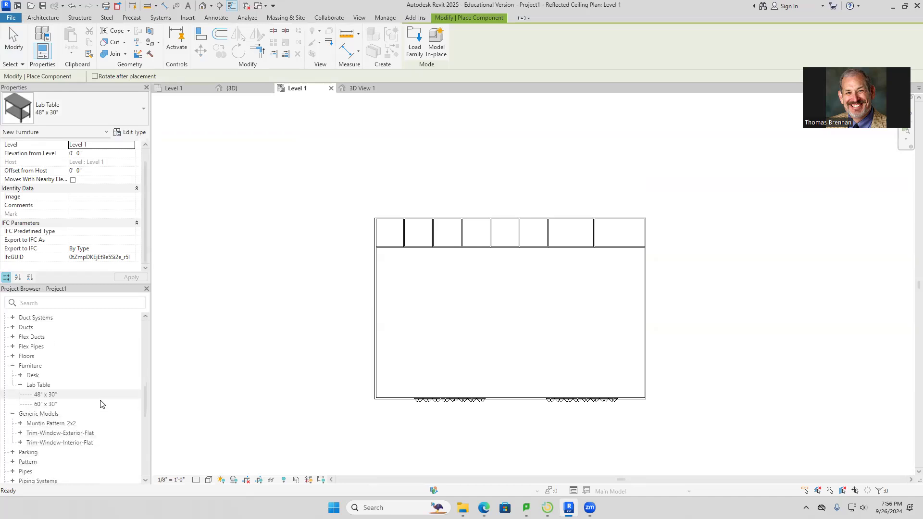
pyautogui.scroll(-1, 101, 404)
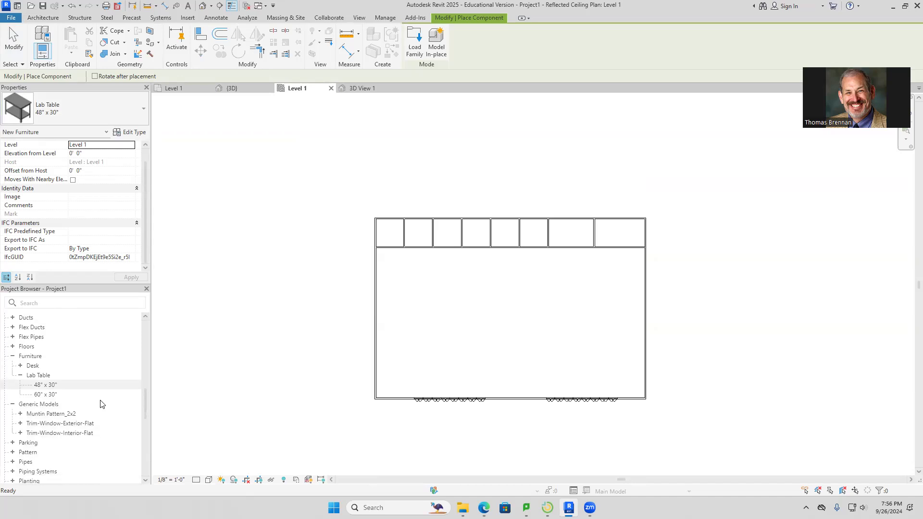
pyautogui.scroll(-1, 101, 404)
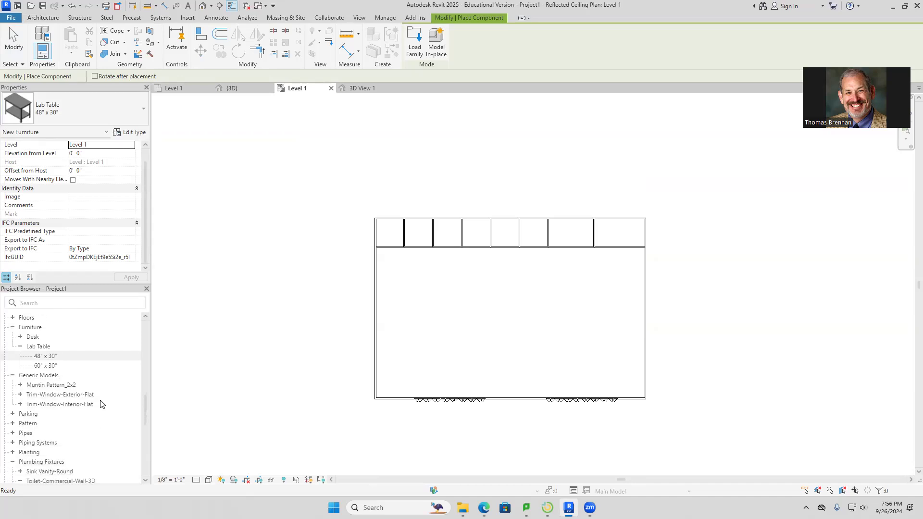
pyautogui.scroll(-1, 100, 404)
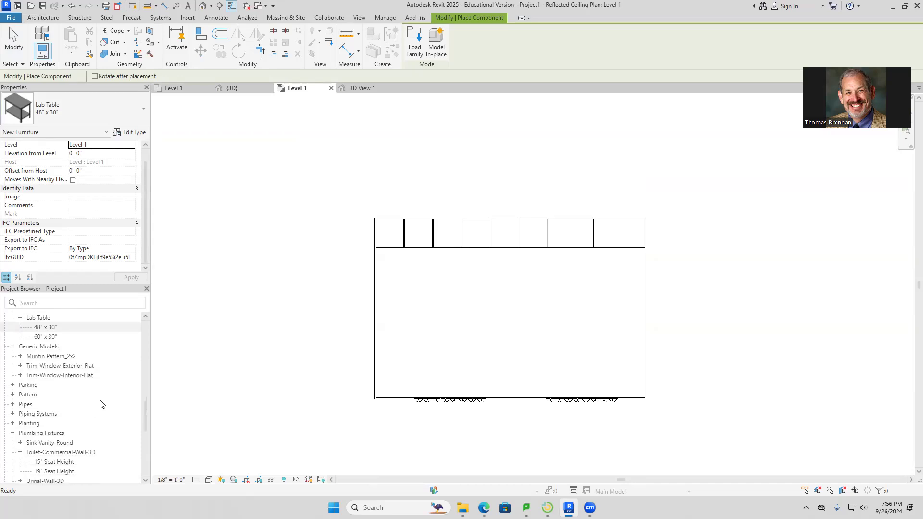
pyautogui.scroll(-2, 101, 404)
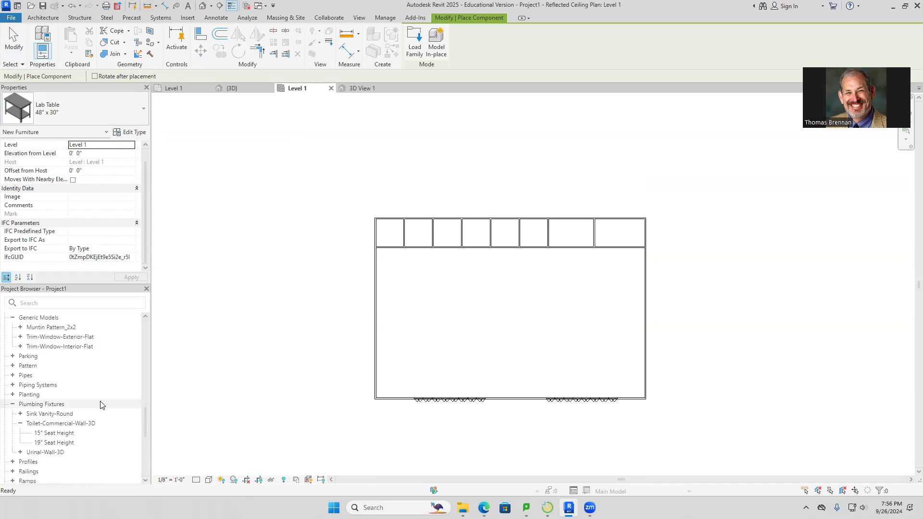
pyautogui.scroll(-2, 101, 405)
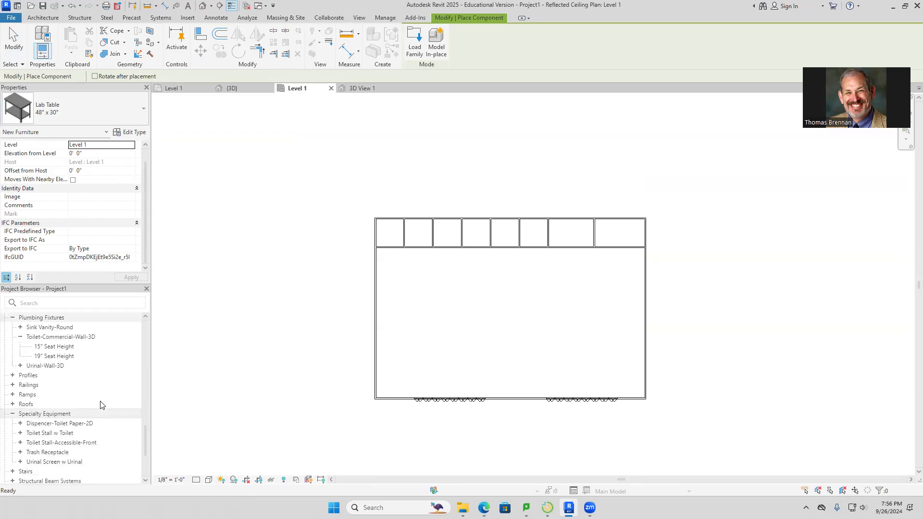
pyautogui.scroll(-3, 101, 406)
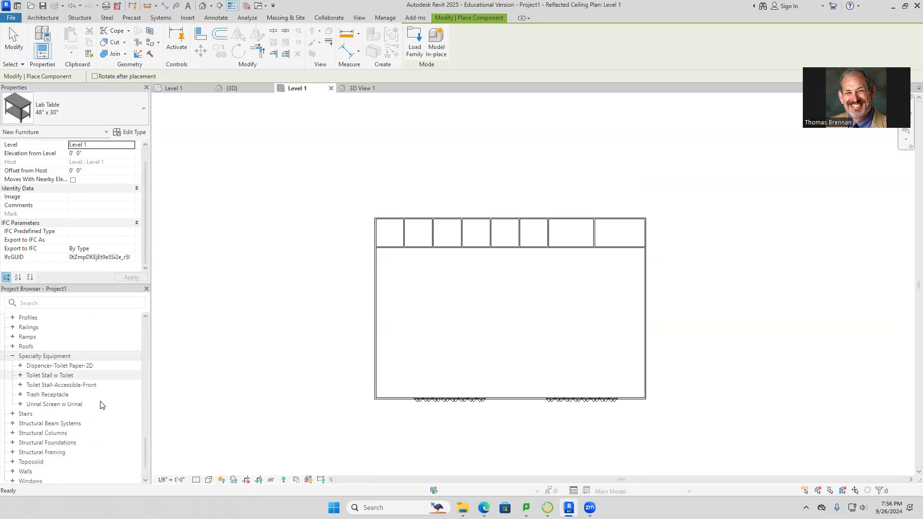
pyautogui.press('Escape')
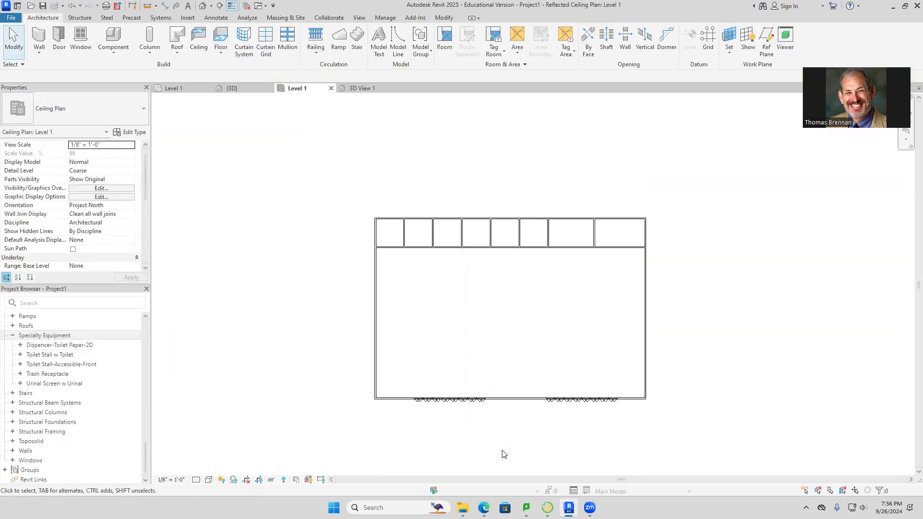
pyautogui.scroll(1, 486, 428)
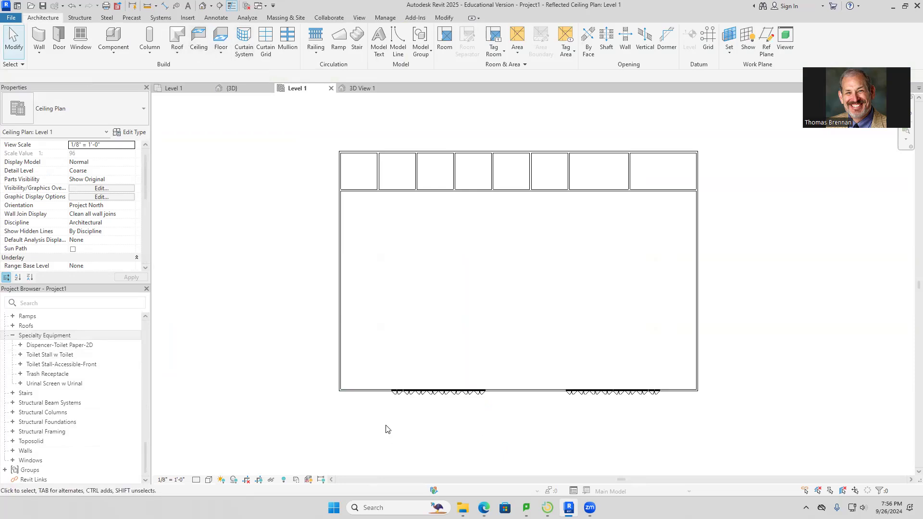
pyautogui.moveTo(377, 406); pyautogui.dragTo(509, 380)
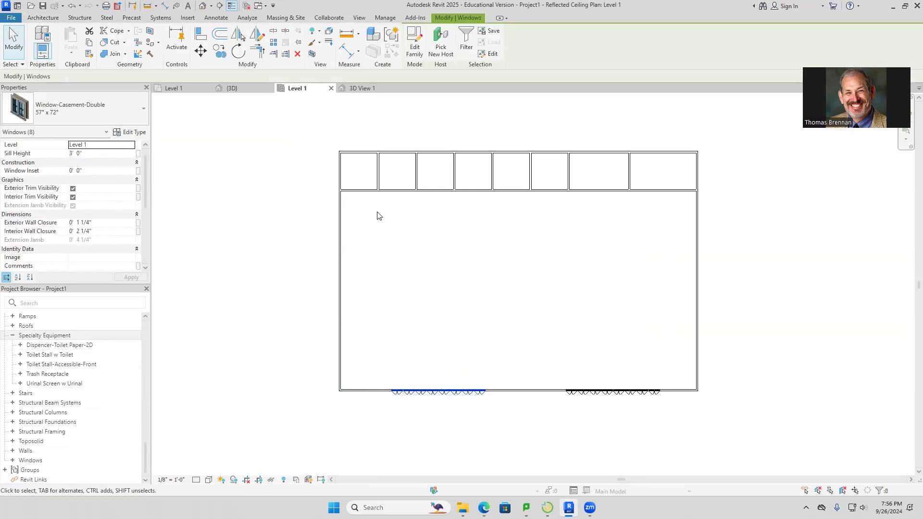
pyautogui.click(225, 56)
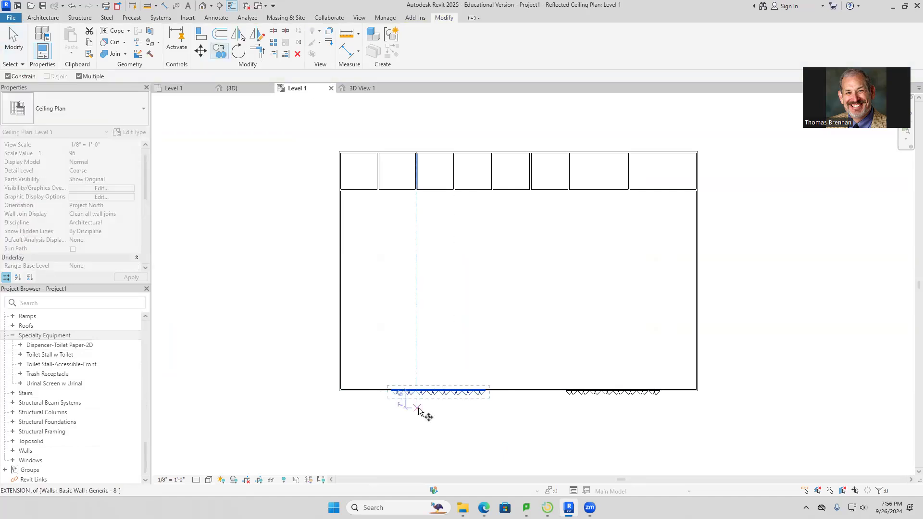
pyautogui.scroll(5, 416, 407)
pyautogui.click(352, 364)
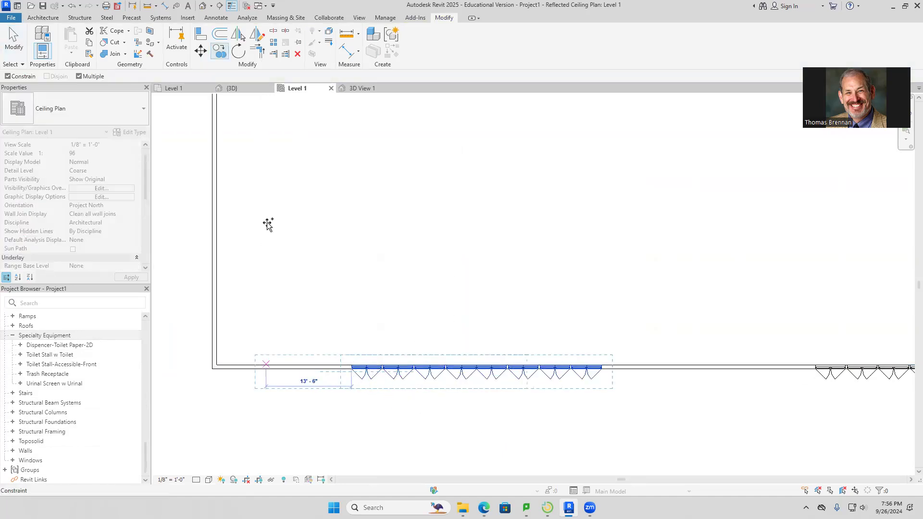
pyautogui.scroll(-4, 279, 231)
pyautogui.moveTo(303, 244); pyautogui.dragTo(328, 452, button='middle')
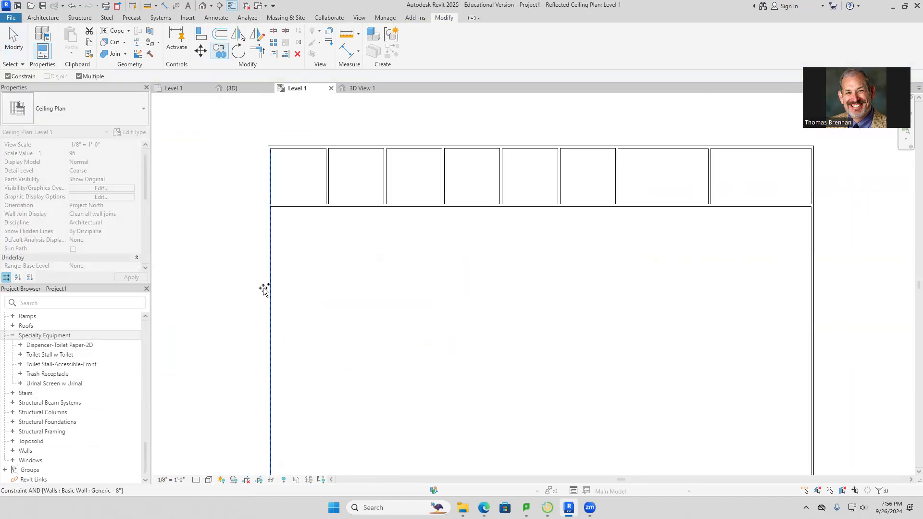
pyautogui.press('Escape')
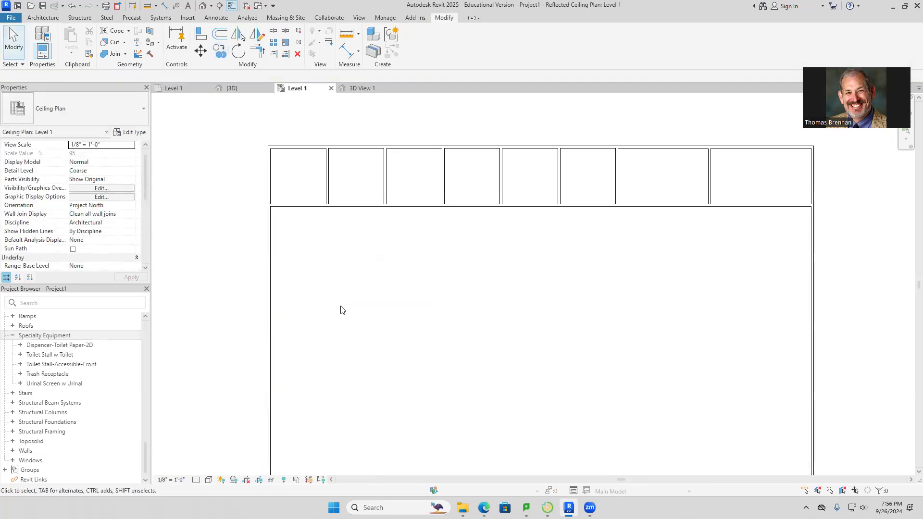
# Step: Place four 57" x 72" Window-Casement-Double windows down the left exterior wall, starting 9'-6" below the interior wall and spaced 5'-0" center to center
pyautogui.scroll(-3, 305, 465)
pyautogui.moveTo(192, 226); pyautogui.dragTo(215, 151, button='middle')
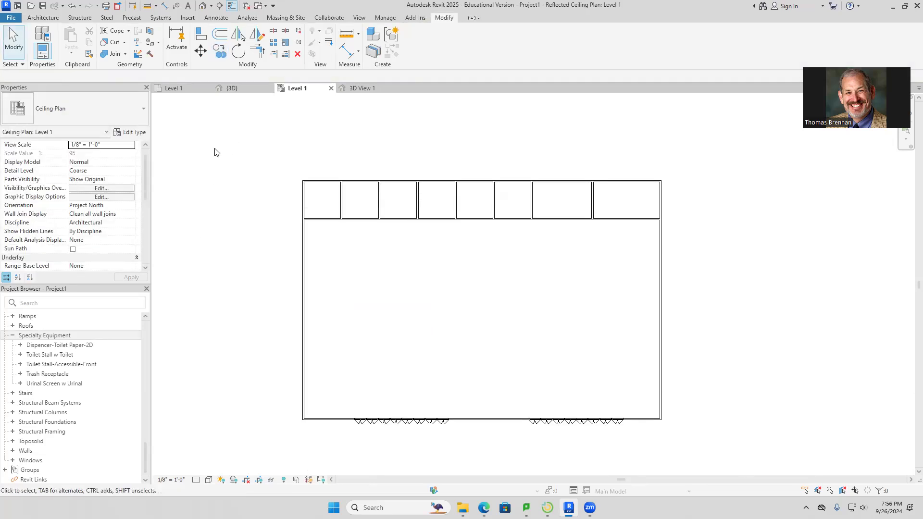
pyautogui.click(48, 18)
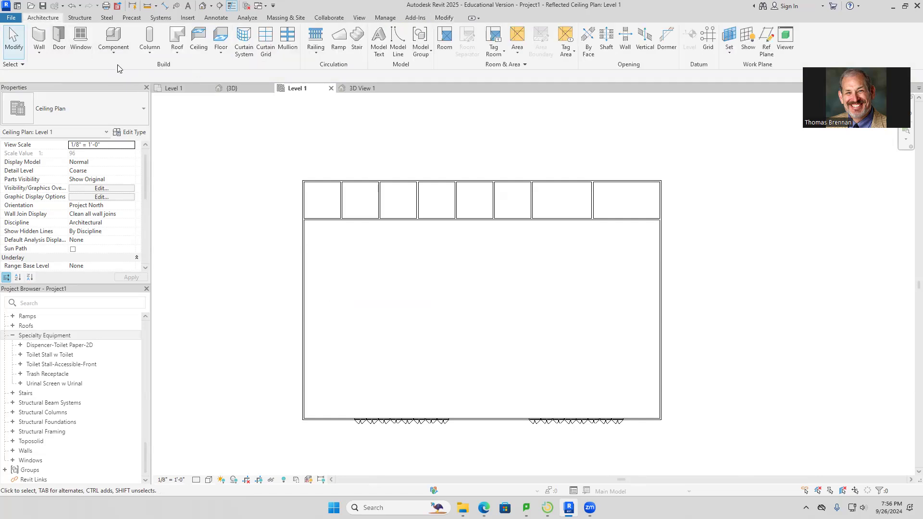
pyautogui.click(82, 41)
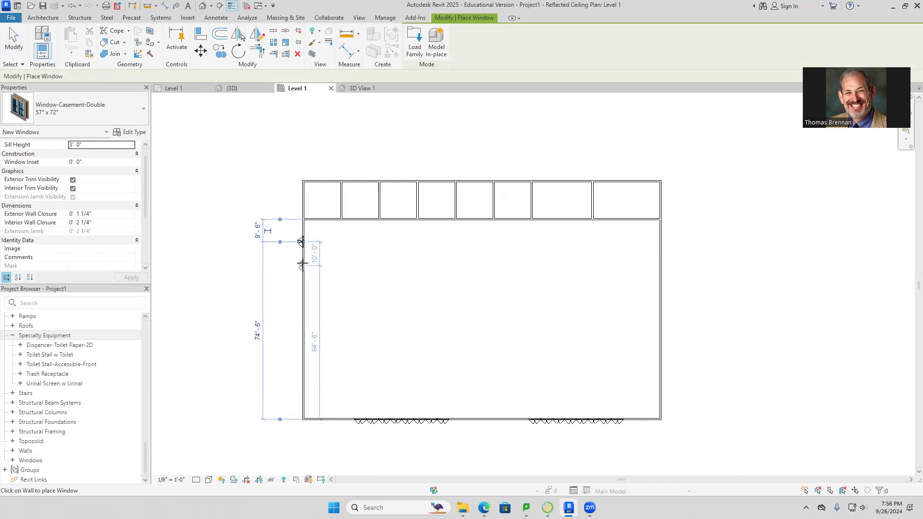
pyautogui.scroll(3, 304, 253)
pyautogui.scroll(3, 302, 250)
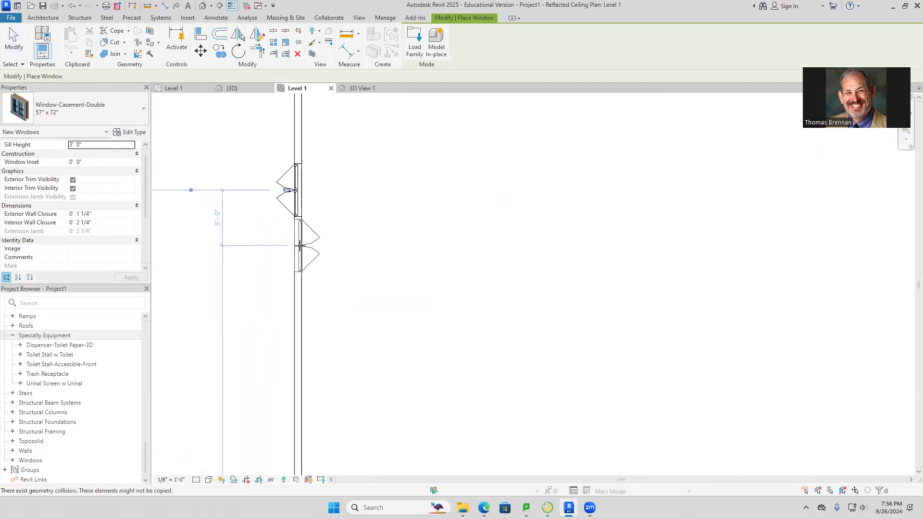
pyautogui.click(293, 246)
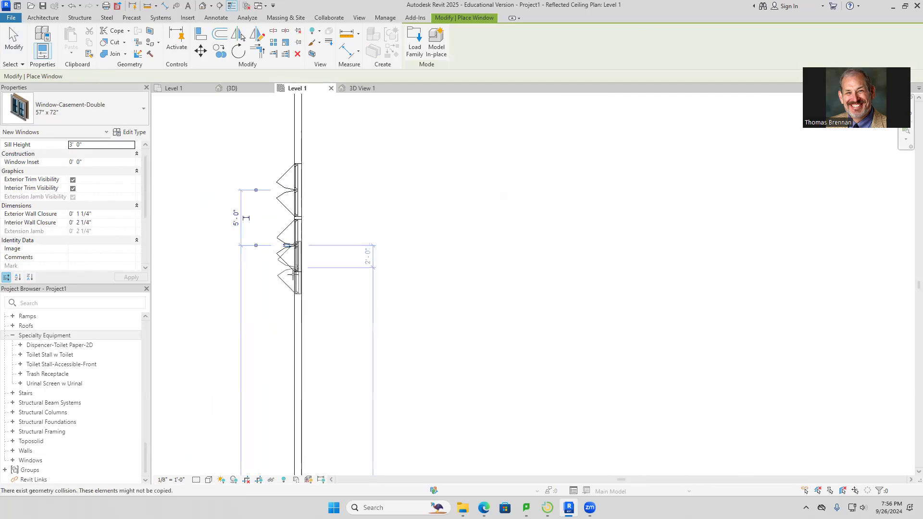
pyautogui.click(288, 300)
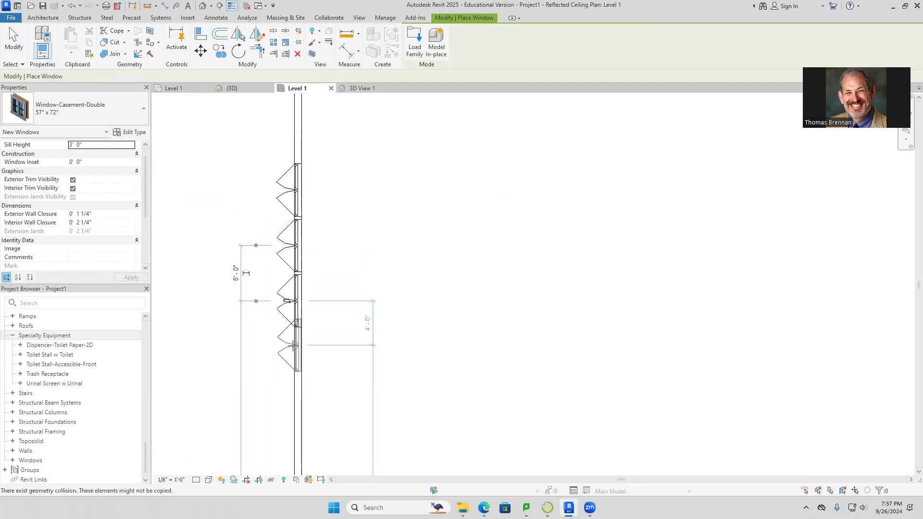
pyautogui.click(295, 357)
# Step: Continue down the left exterior wall with eight more 57" x 72" Window-Casement-Double windows, spaced 5'-0" center to center
pyautogui.scroll(-1, 302, 379)
pyautogui.moveTo(305, 379); pyautogui.dragTo(299, 281, button='middle')
pyautogui.click(293, 310)
pyautogui.scroll(-1, 300, 357)
pyautogui.moveTo(305, 356); pyautogui.dragTo(299, 257, button='middle')
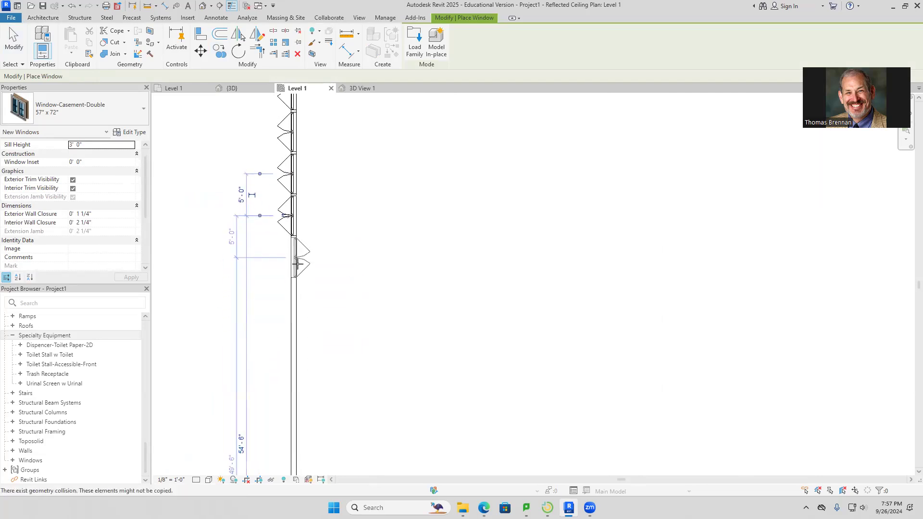
pyautogui.click(290, 258)
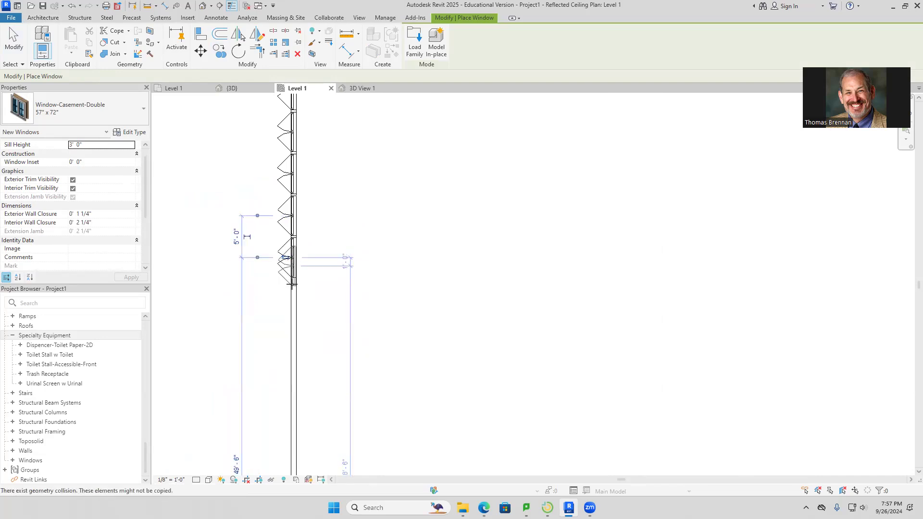
pyautogui.click(293, 300)
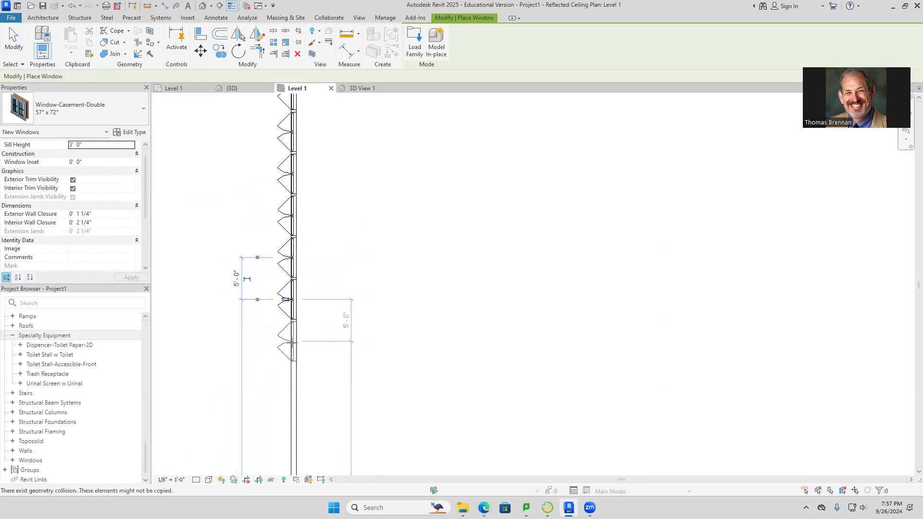
pyautogui.click(292, 343)
pyautogui.scroll(-1, 317, 384)
pyautogui.moveTo(316, 383); pyautogui.dragTo(324, 301, button='middle')
pyautogui.click(308, 303)
pyautogui.click(310, 340)
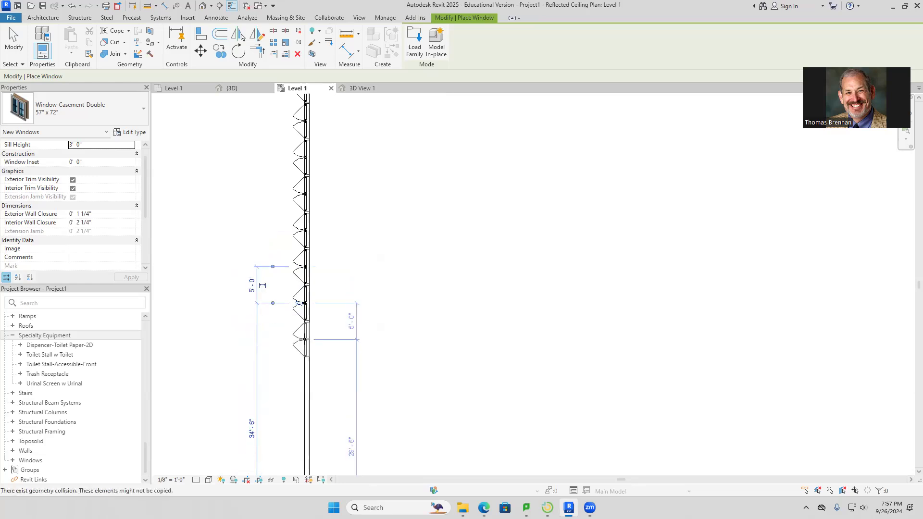
pyautogui.scroll(-1, 324, 375)
pyautogui.moveTo(323, 375); pyautogui.dragTo(324, 303, button='middle')
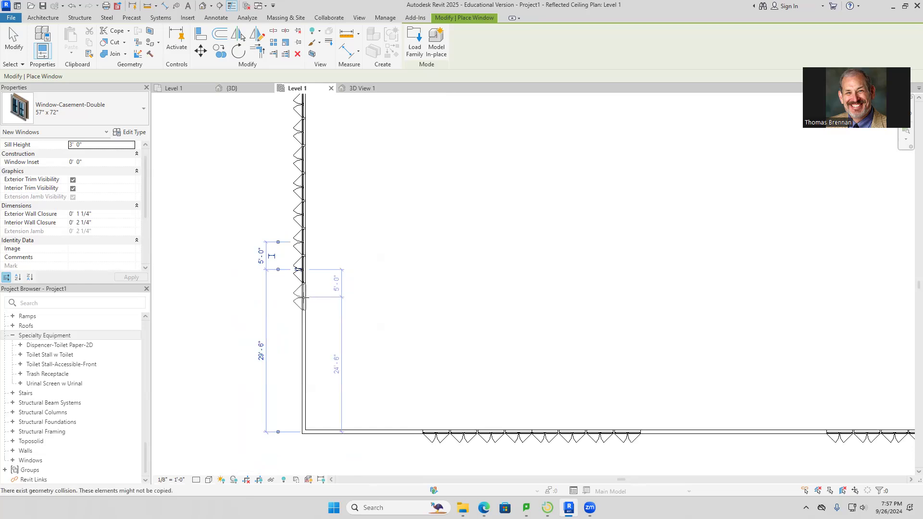
pyautogui.scroll(2, 306, 299)
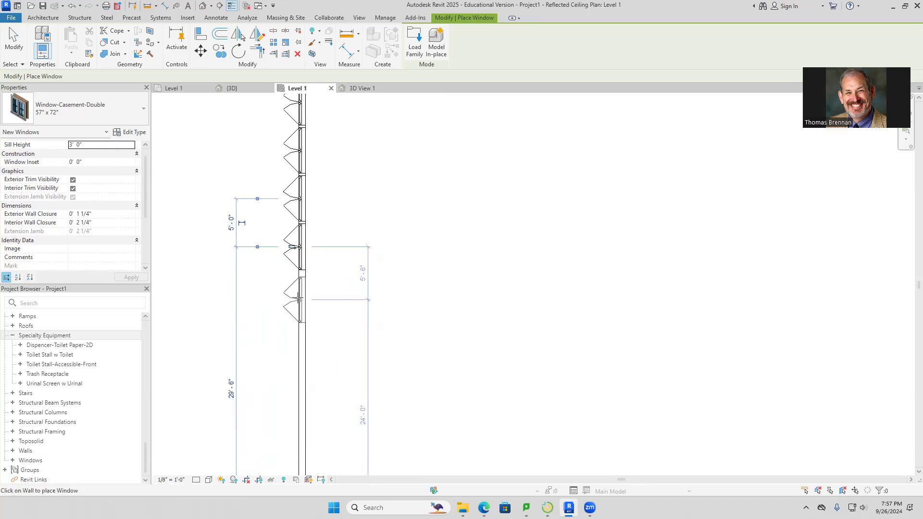
pyautogui.click(299, 296)
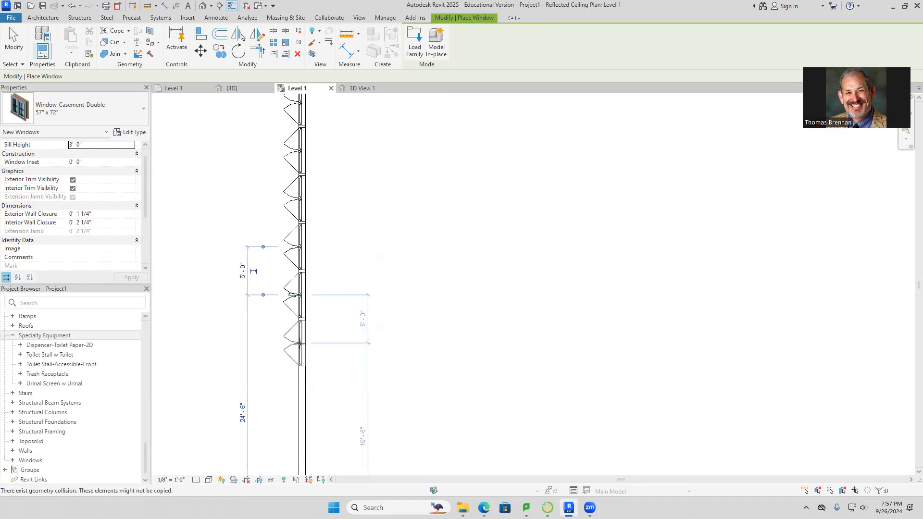
pyautogui.press('Escape')
pyautogui.press('Escape')
# Step: Mirror a copy of the left wall's twelve windows onto the right exterior wall, using a vertical axis through the bottom wall's midpoint
pyautogui.scroll(-3, 391, 321)
pyautogui.scroll(-4, 399, 322)
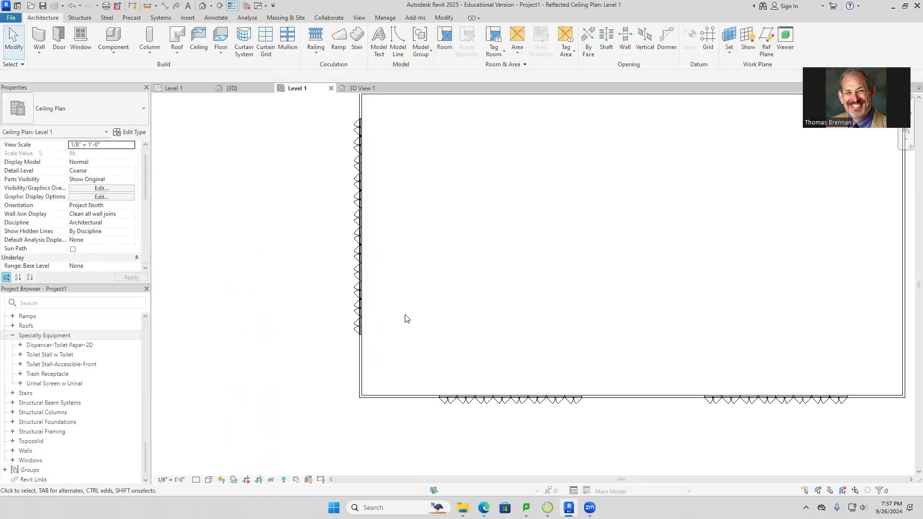
pyautogui.moveTo(423, 323); pyautogui.dragTo(370, 341, button='middle')
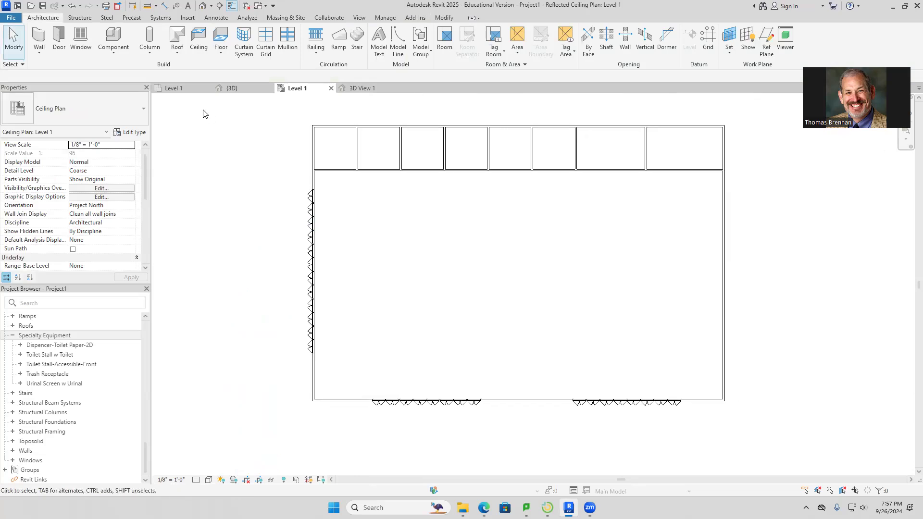
pyautogui.moveTo(305, 364); pyautogui.dragTo(369, 186)
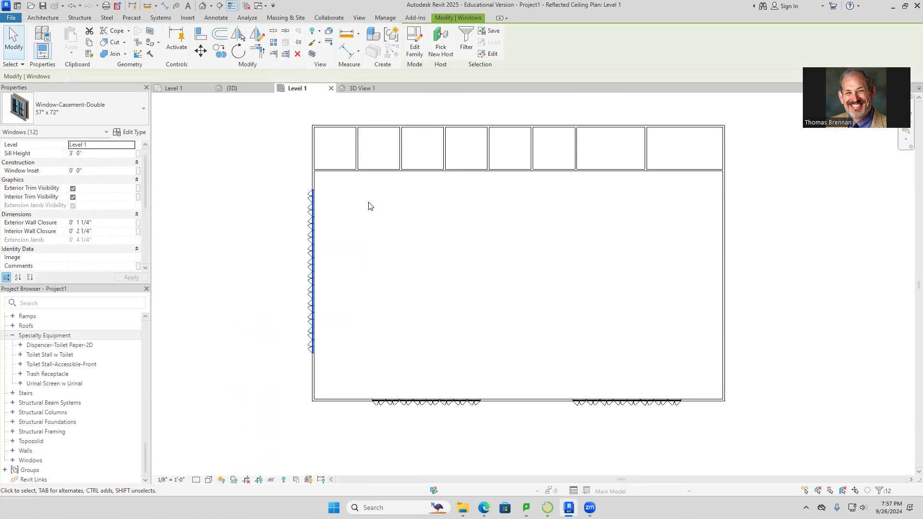
pyautogui.click(256, 36)
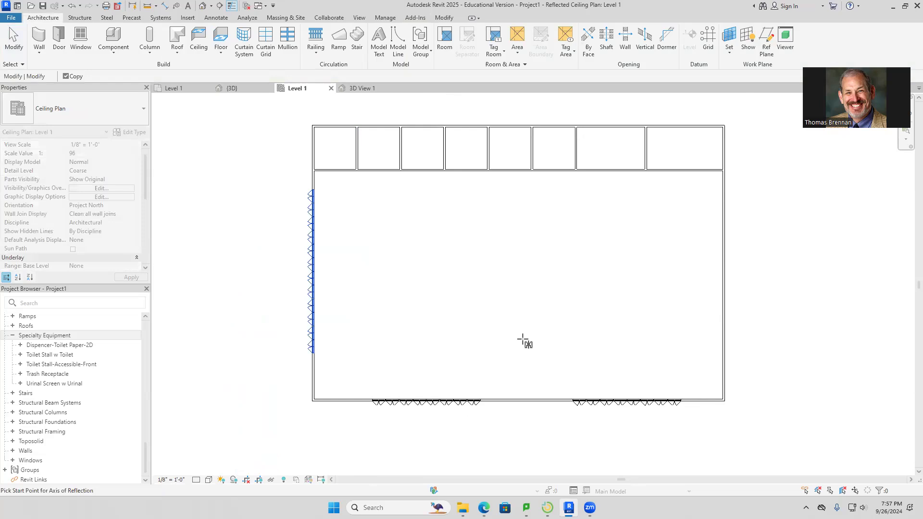
pyautogui.click(519, 401)
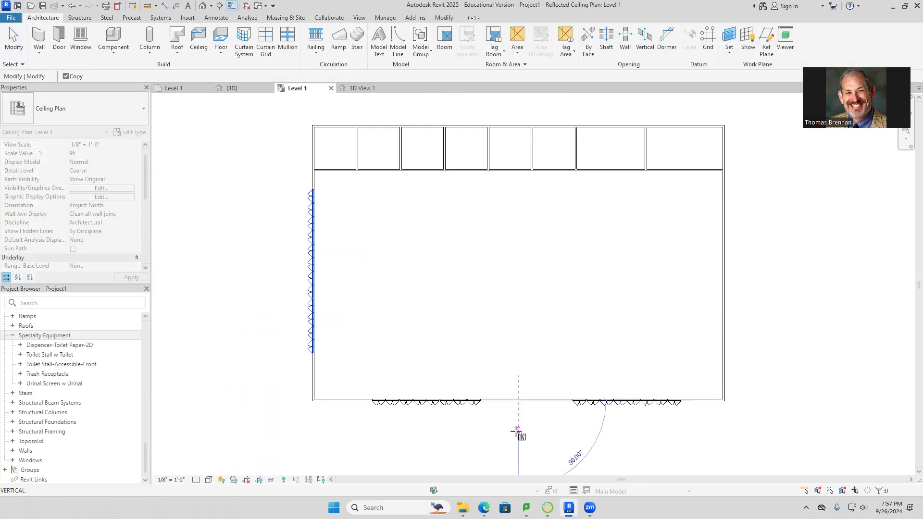
pyautogui.click(517, 435)
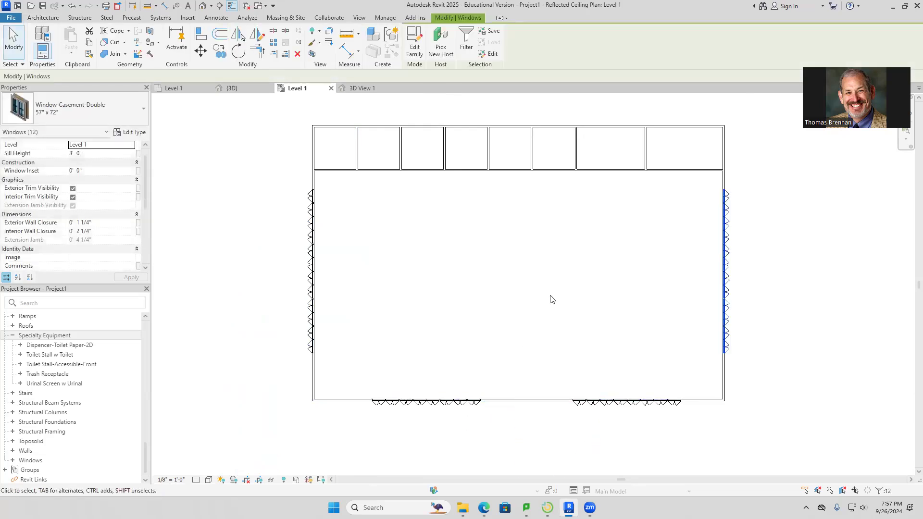
pyautogui.click(551, 299)
# Step: Place one 57" x 72" Window-Casement-Double window centered in the top exterior wall of each of the three leftmost small rooms
pyautogui.click(82, 37)
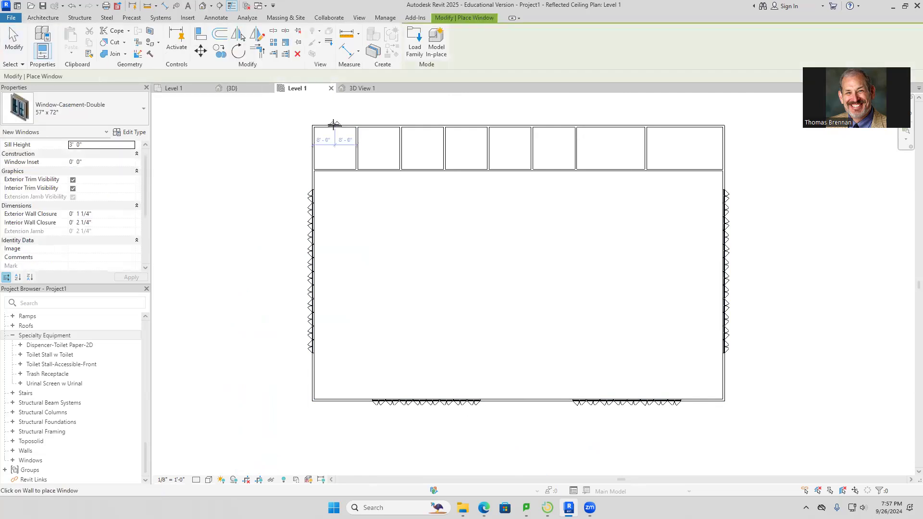
pyautogui.click(335, 124)
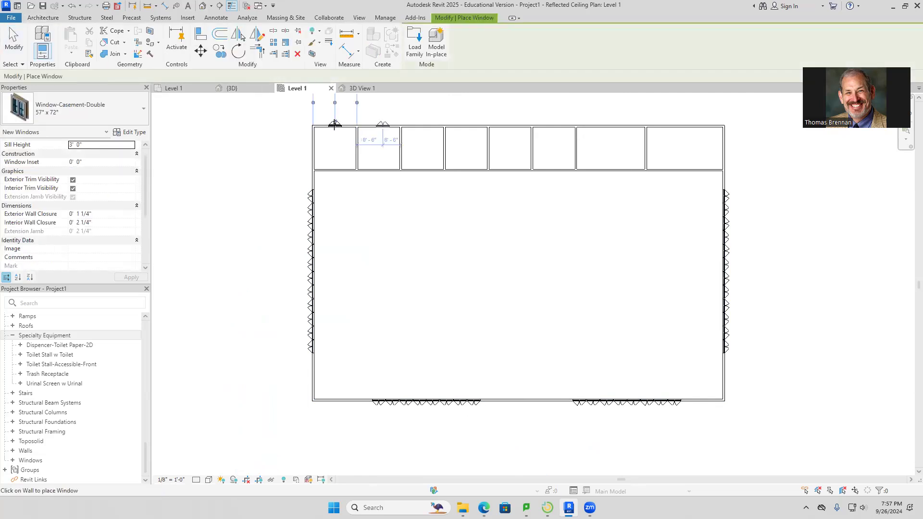
pyautogui.click(379, 124)
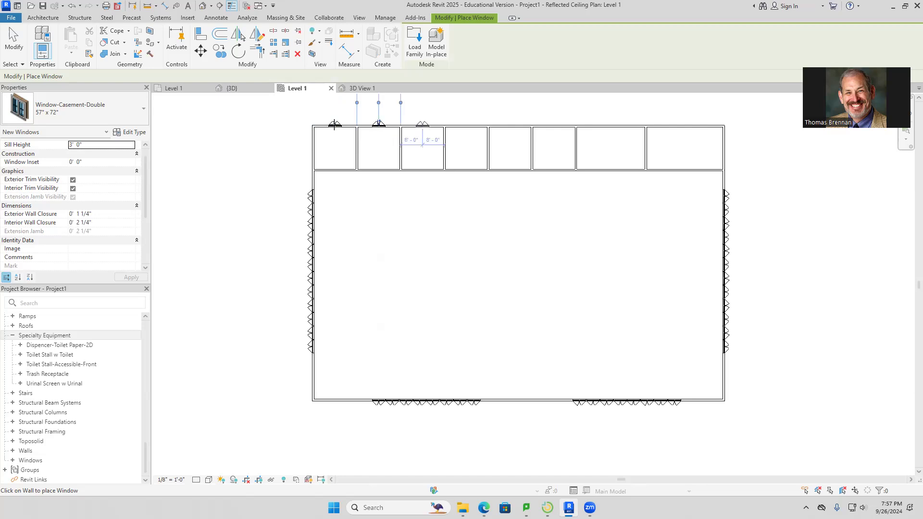
pyautogui.click(423, 124)
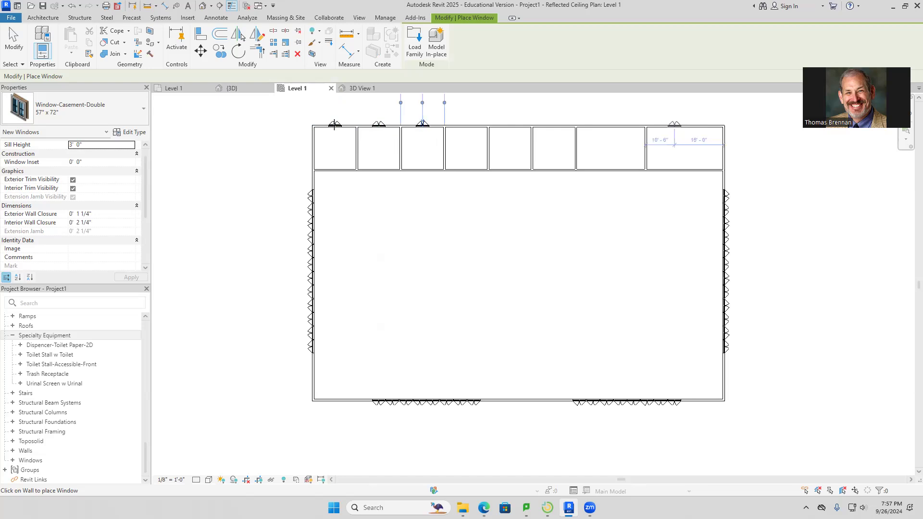
# Step: Place two casement windows 5'-0" apart in the upper-right corner room's top wall and one in its right exterior wall
pyautogui.click(661, 124)
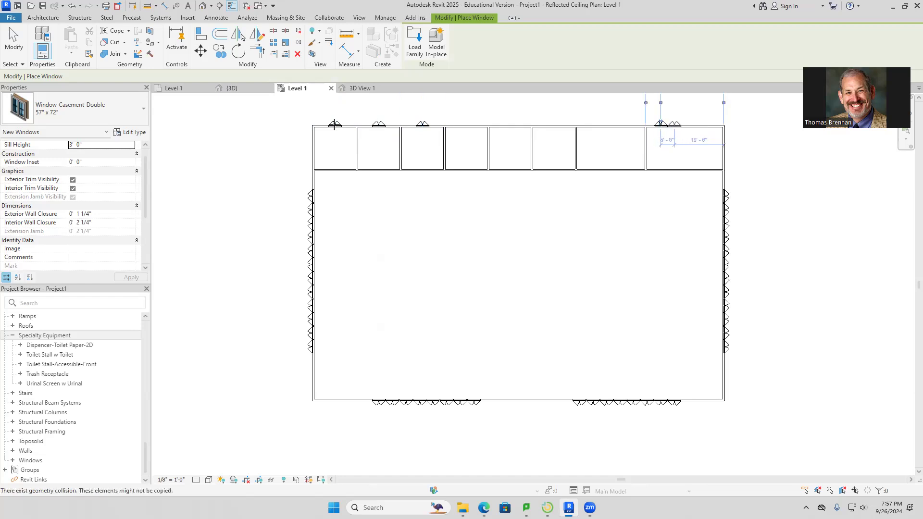
pyautogui.click(676, 125)
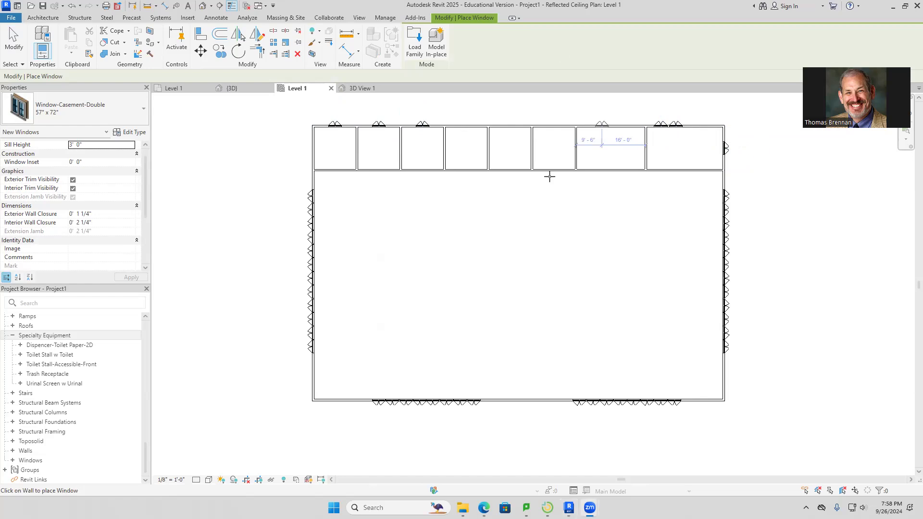
pyautogui.press('Escape')
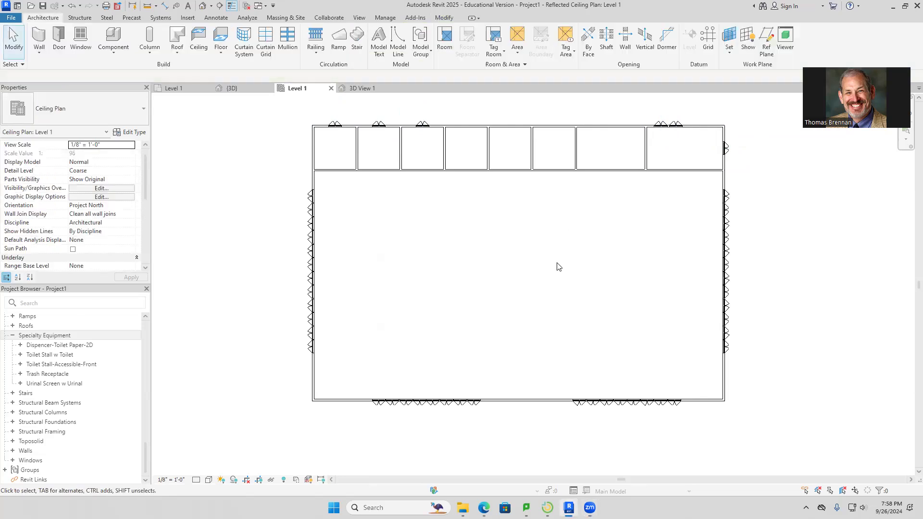
# Step: Delete the two windows in the top exterior wall of the upper-right corner room
pyautogui.moveTo(557, 258); pyautogui.dragTo(529, 324, button='middle')
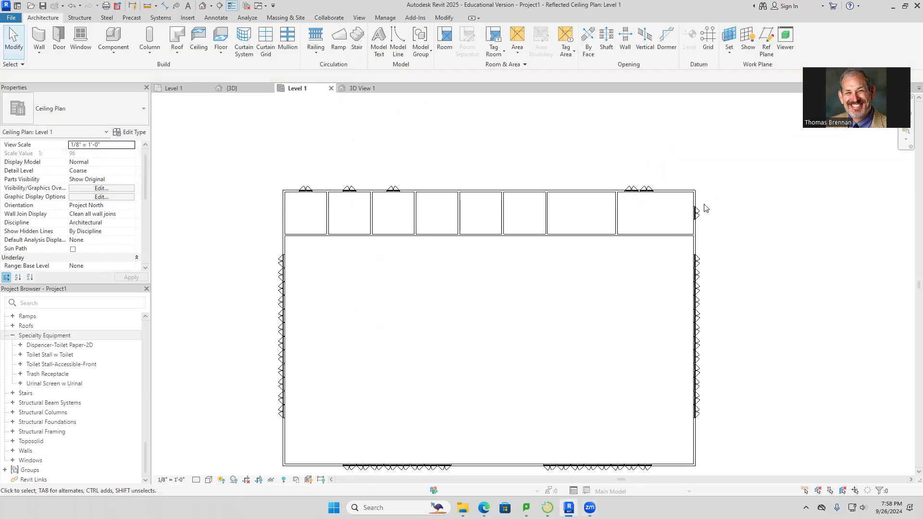
pyautogui.click(647, 190)
pyautogui.press('Delete')
pyautogui.click(635, 190)
pyautogui.press('Delete')
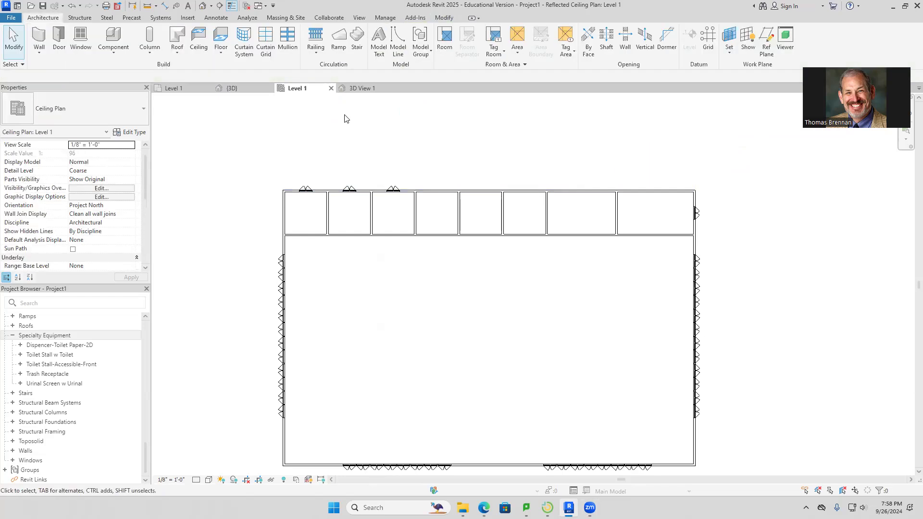
# Step: Place a 57" x 72" casement window in the next three small rooms' top wall, two centered and the last 6'-6" from its left partition
pyautogui.click(80, 38)
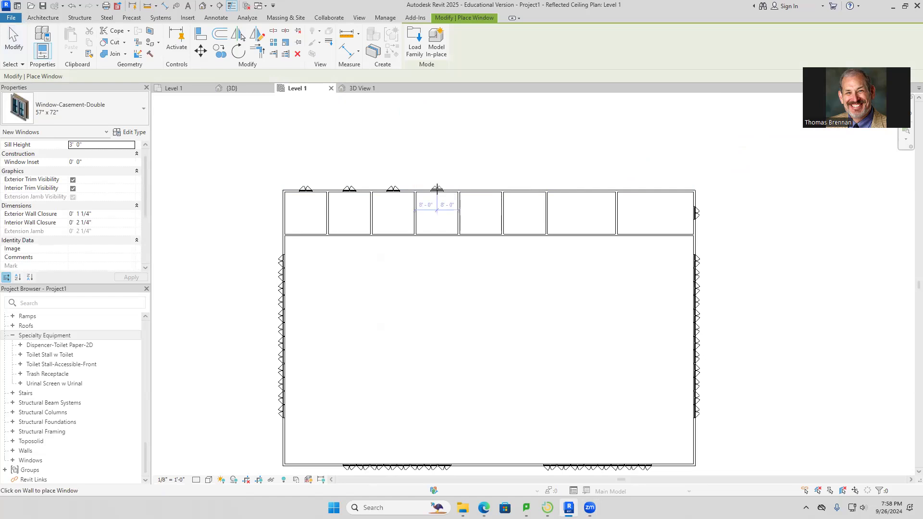
pyautogui.click(437, 188)
pyautogui.click(480, 188)
pyautogui.click(521, 188)
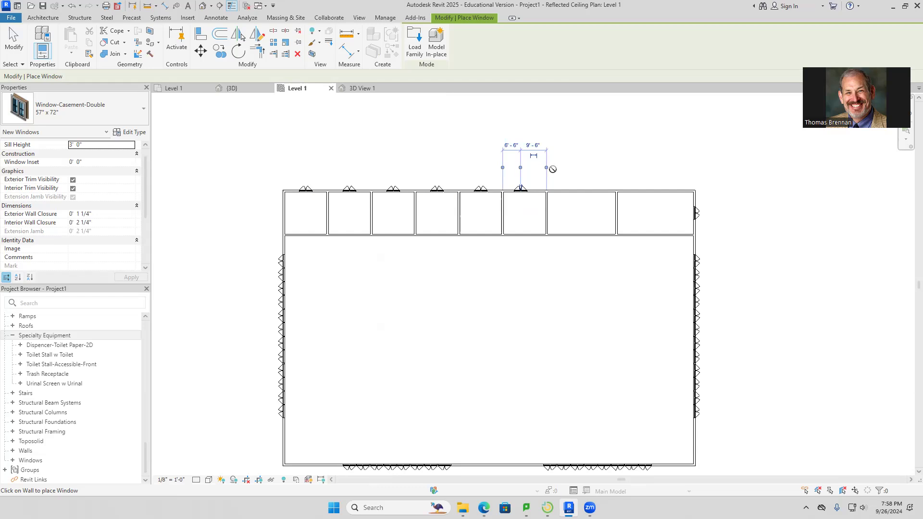
pyautogui.click(143, 110)
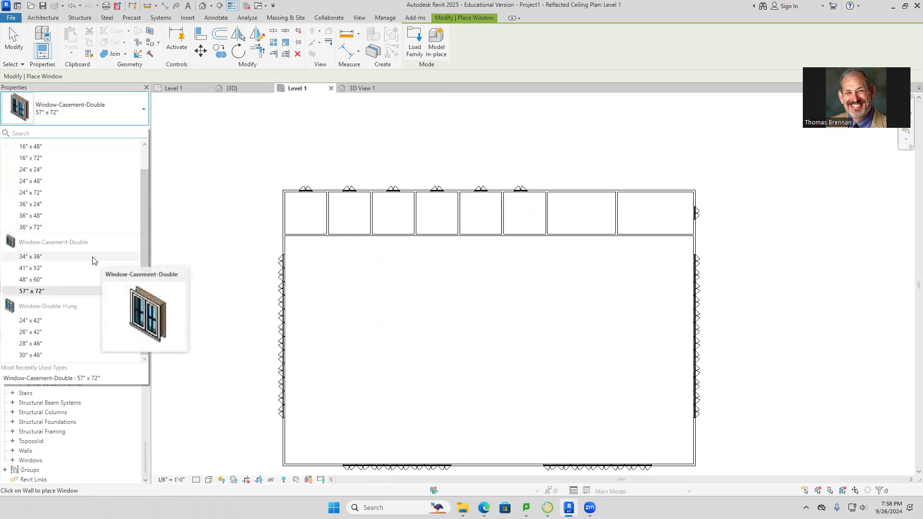
pyautogui.scroll(1, 93, 245)
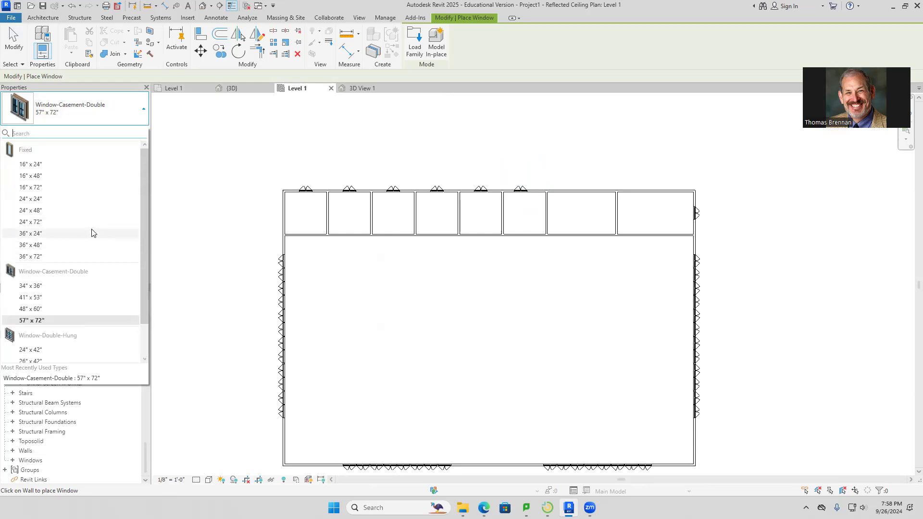
pyautogui.click(57, 260)
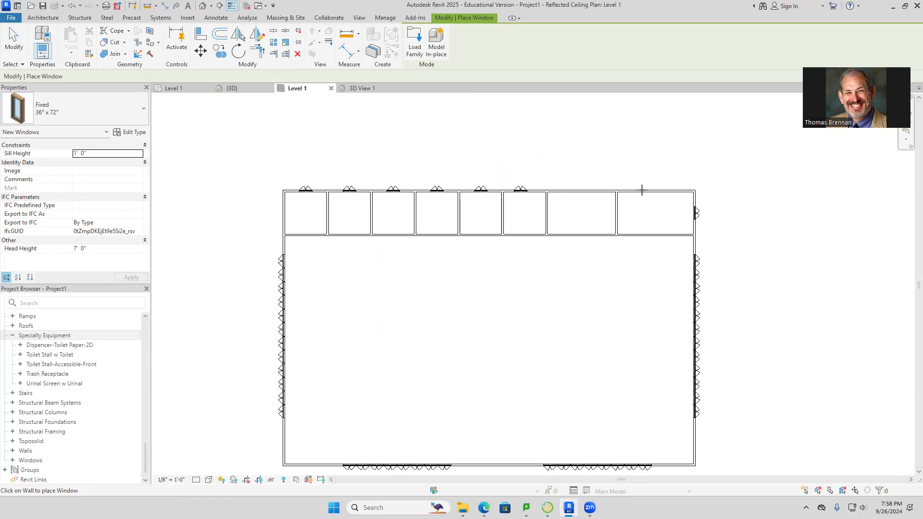
pyautogui.click(142, 115)
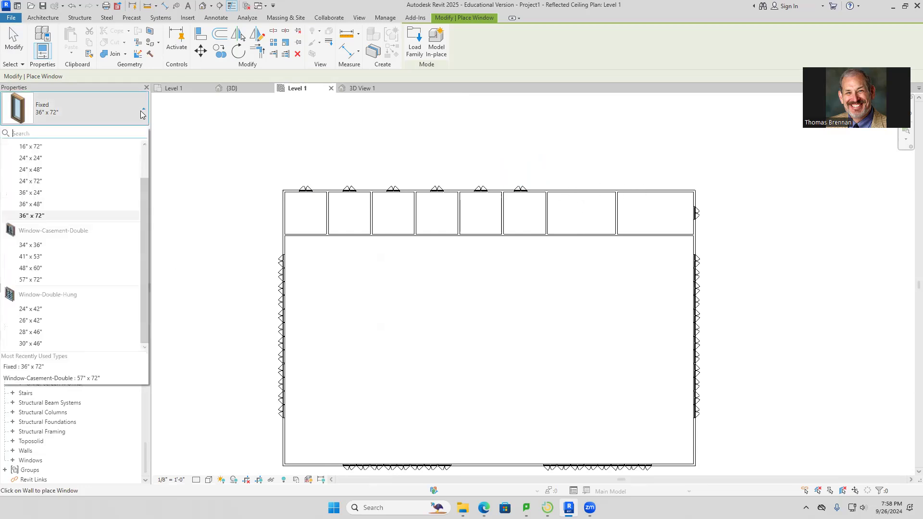
pyautogui.click(59, 206)
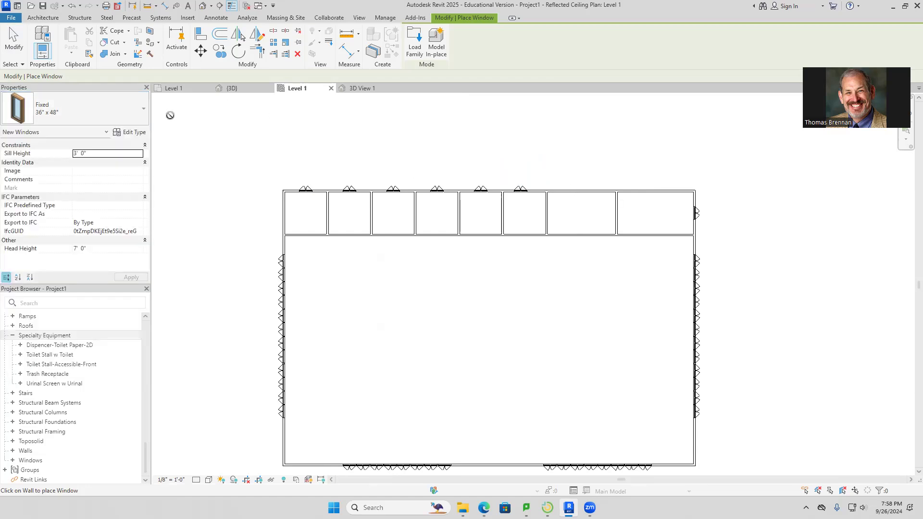
pyautogui.click(143, 109)
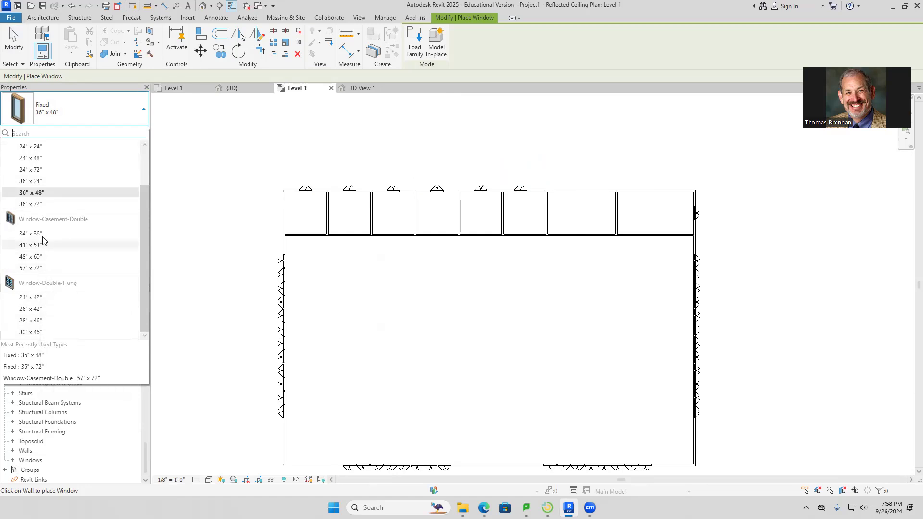
pyautogui.click(39, 205)
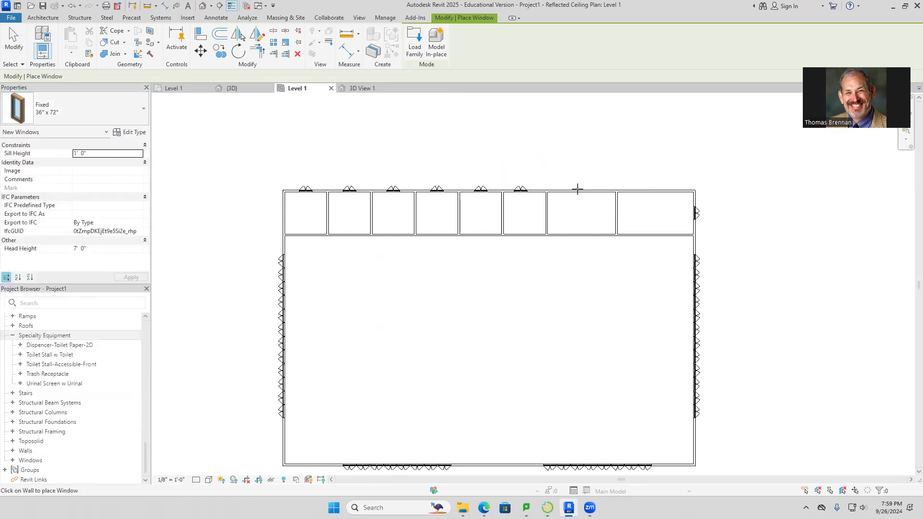
pyautogui.press('Escape')
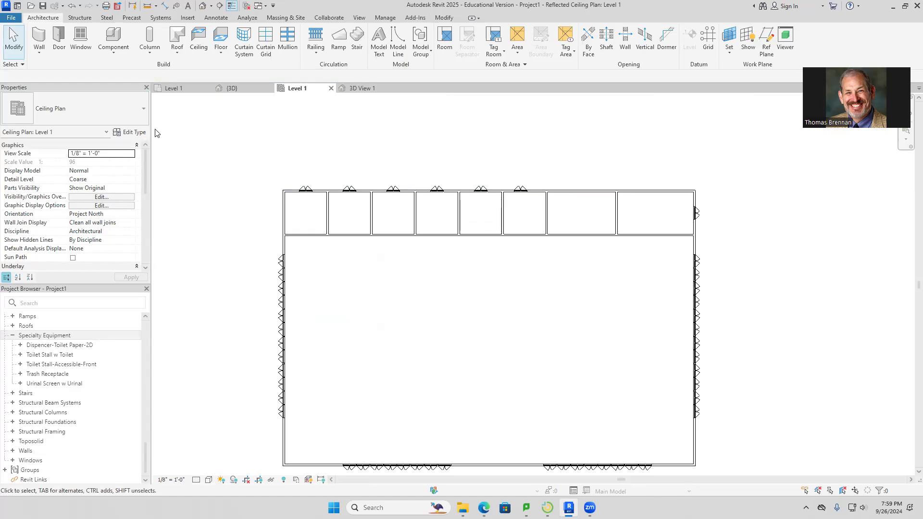
# Step: Place two 57" x 72" Window-Casement-Double windows in the top wall of both wide upper-right rooms, the first room's 6'-0" and 5'-0" from its side partitions
pyautogui.click(82, 42)
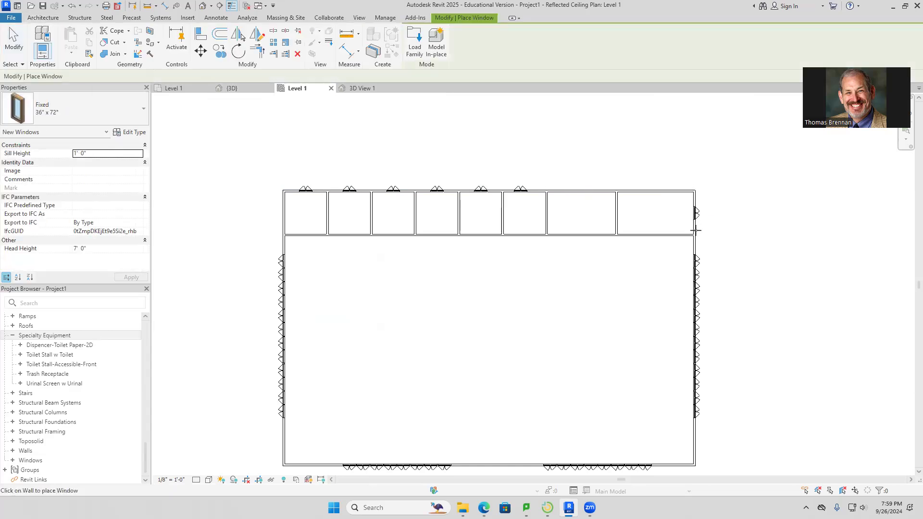
pyautogui.click(144, 111)
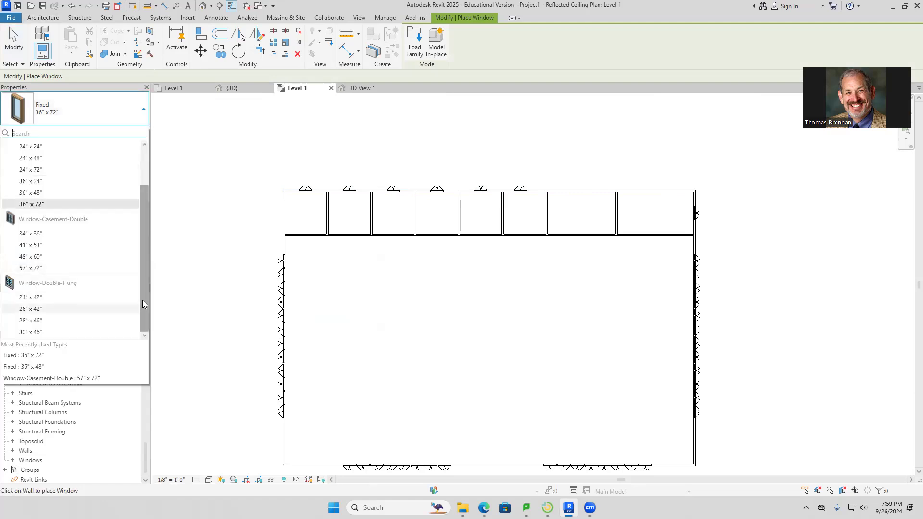
pyautogui.click(92, 378)
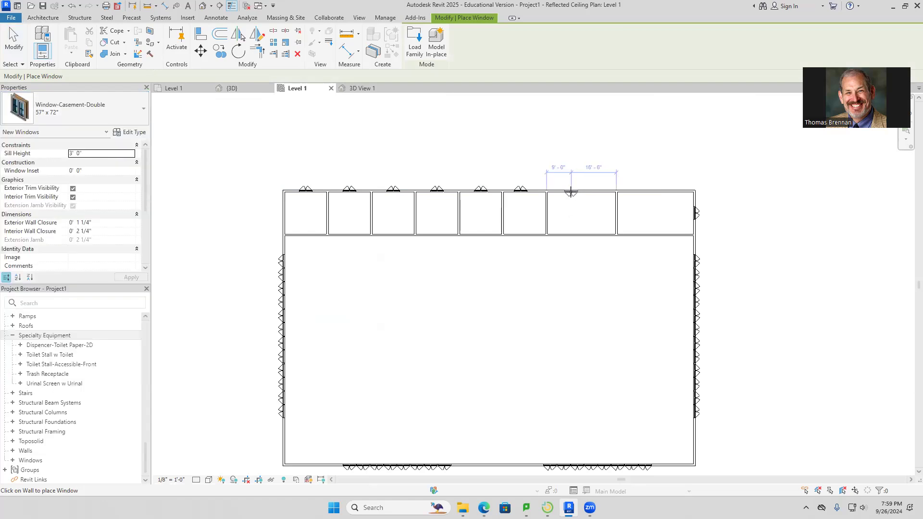
pyautogui.click(563, 189)
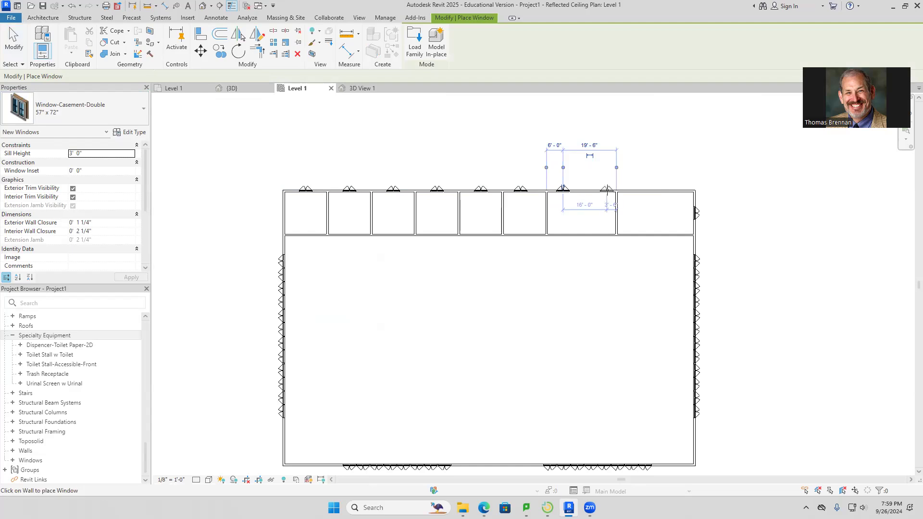
pyautogui.click(603, 189)
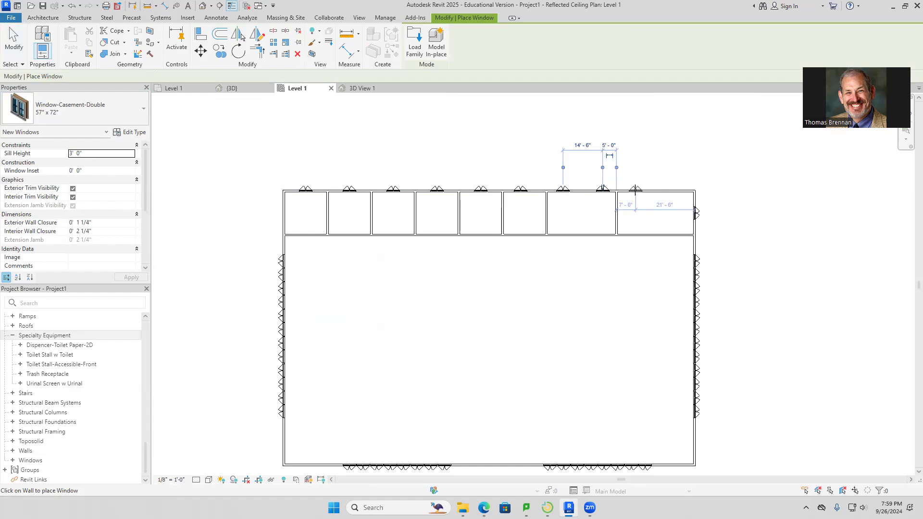
pyautogui.click(635, 192)
pyautogui.click(668, 193)
pyautogui.press('Escape')
pyautogui.press('Escape')
# Step: Set the sill height of the four windows in the two wide upper-right rooms' top wall to 8'
pyautogui.moveTo(555, 202); pyautogui.dragTo(678, 175)
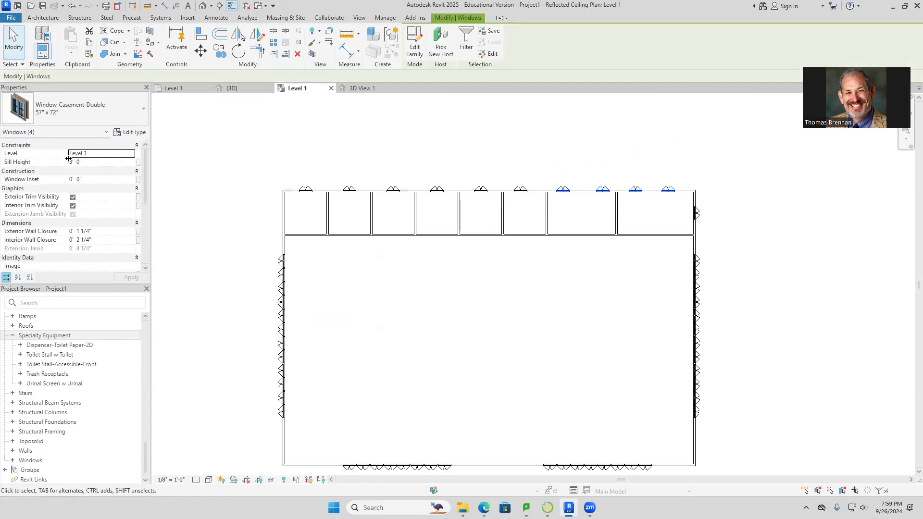
pyautogui.click(99, 162)
pyautogui.write('8')
pyautogui.click(306, 142)
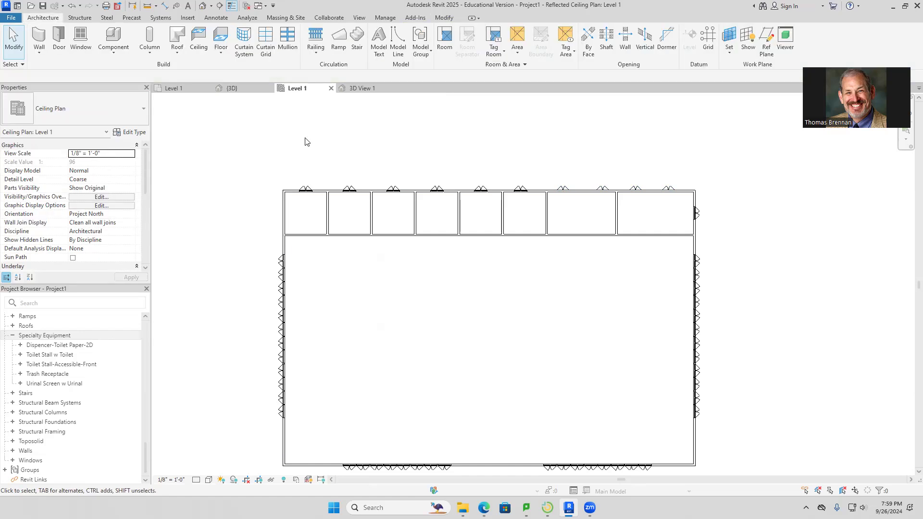
# Step: Examine the doors and window rows on all four sides of the building in the 3D view
pyautogui.click(232, 91)
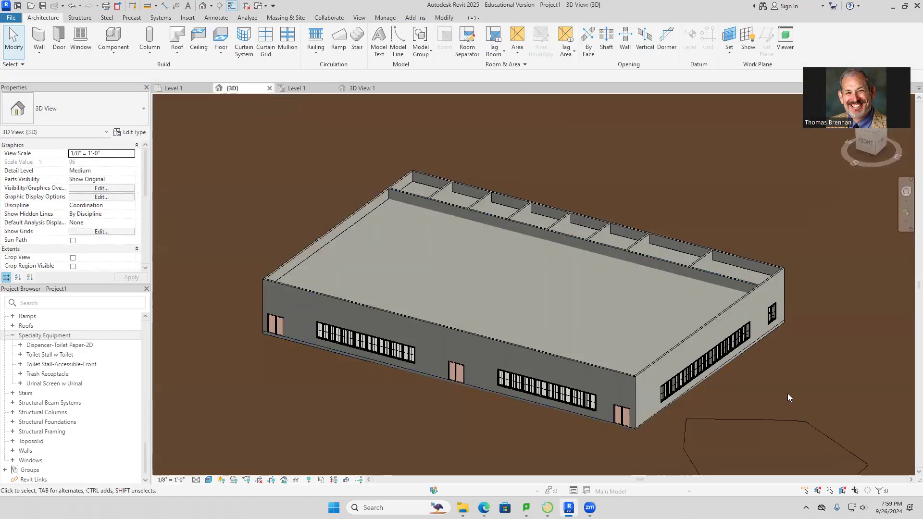
pyautogui.scroll(-1, 785, 389)
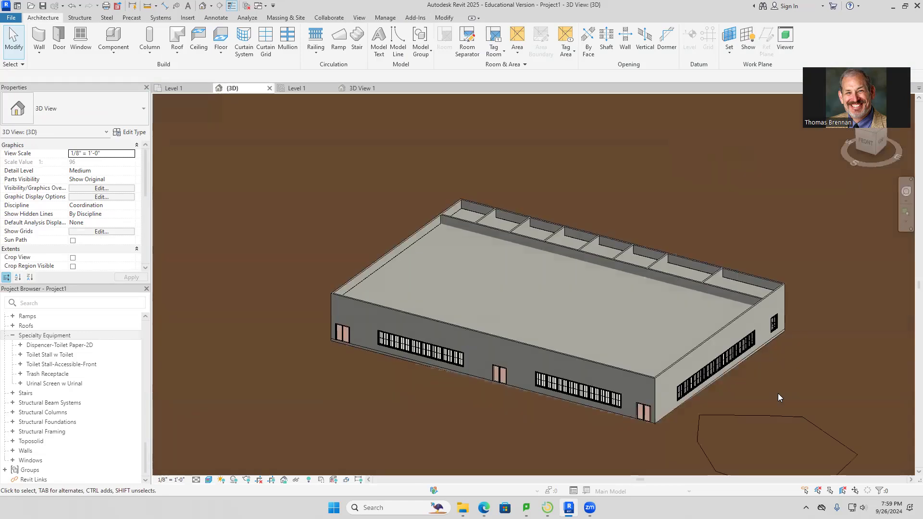
pyautogui.keyDown('shift'); pyautogui.moveTo(788, 394); pyautogui.dragTo(392, 313, button='middle'); pyautogui.keyUp('shift')
pyautogui.scroll(-2, 690, 388)
pyautogui.keyDown('shift'); pyautogui.moveTo(466, 354); pyautogui.dragTo(419, 429, button='middle'); pyautogui.keyUp('shift')
pyautogui.scroll(3, 417, 430)
pyautogui.scroll(4, 416, 429)
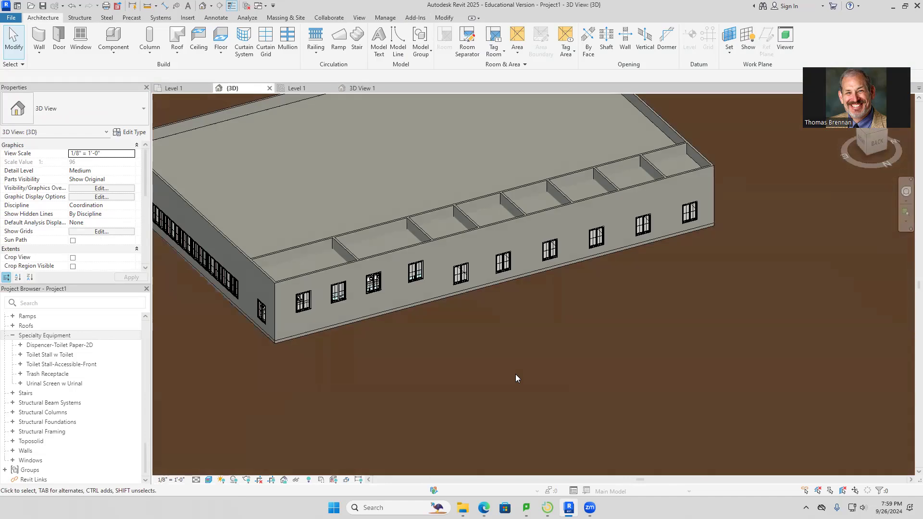
pyautogui.scroll(-3, 519, 375)
pyautogui.moveTo(575, 366)
pyautogui.keyDown('shift'); pyautogui.mouseDown(button='middle')
pyautogui.moveTo(523, 400)
pyautogui.moveTo(602, 330)
pyautogui.moveTo(562, 367)
pyautogui.moveTo(572, 358)
pyautogui.mouseUp(button='middle'); pyautogui.keyUp('shift')
pyautogui.scroll(-3, 572, 358)
pyautogui.keyDown('shift'); pyautogui.moveTo(635, 344); pyautogui.dragTo(576, 375, button='middle'); pyautogui.keyUp('shift')
pyautogui.scroll(-3, 566, 348)
pyautogui.moveTo(601, 338); pyautogui.dragTo(404, 284, button='middle')
pyautogui.scroll(5, 404, 284)
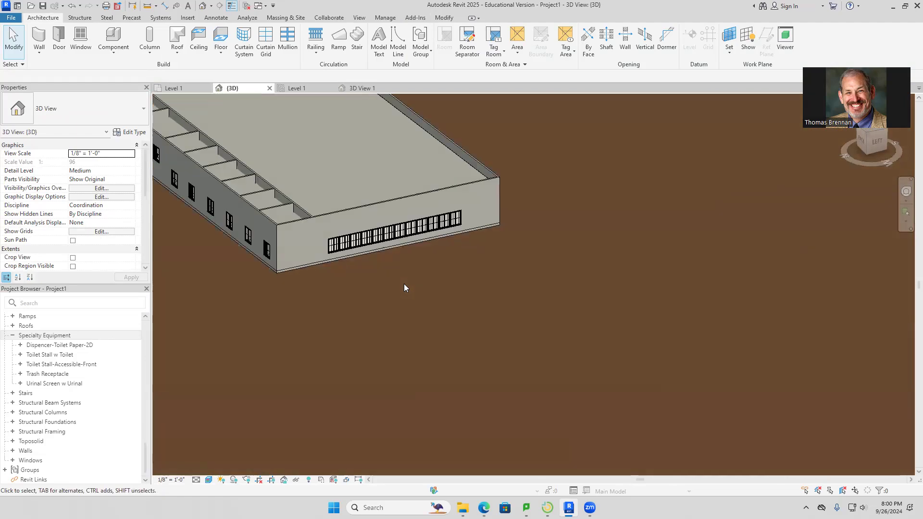
pyautogui.scroll(-3, 528, 302)
pyautogui.keyDown('shift'); pyautogui.moveTo(528, 304); pyautogui.dragTo(407, 422, button='middle'); pyautogui.keyUp('shift')
pyautogui.scroll(6, 410, 409)
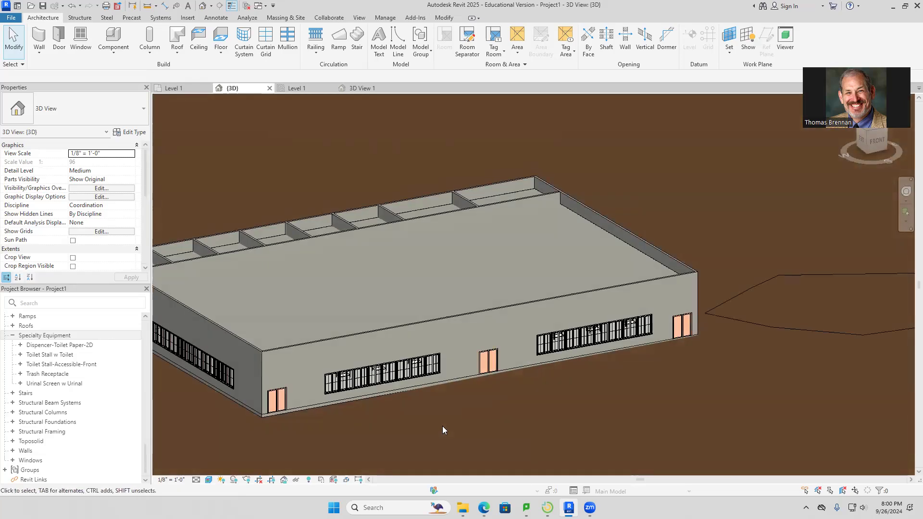
pyautogui.scroll(1, 442, 427)
pyautogui.moveTo(444, 428); pyautogui.dragTo(572, 437, button='middle')
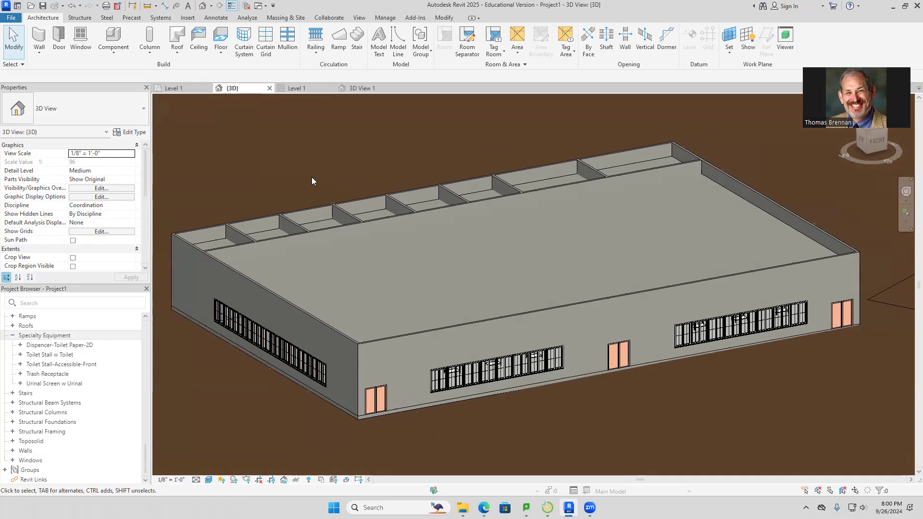
# Step: Place Trash Receptacles on the Level 1 floor plan between door and sink counter, two in the left restroom and three in the right
pyautogui.click(185, 90)
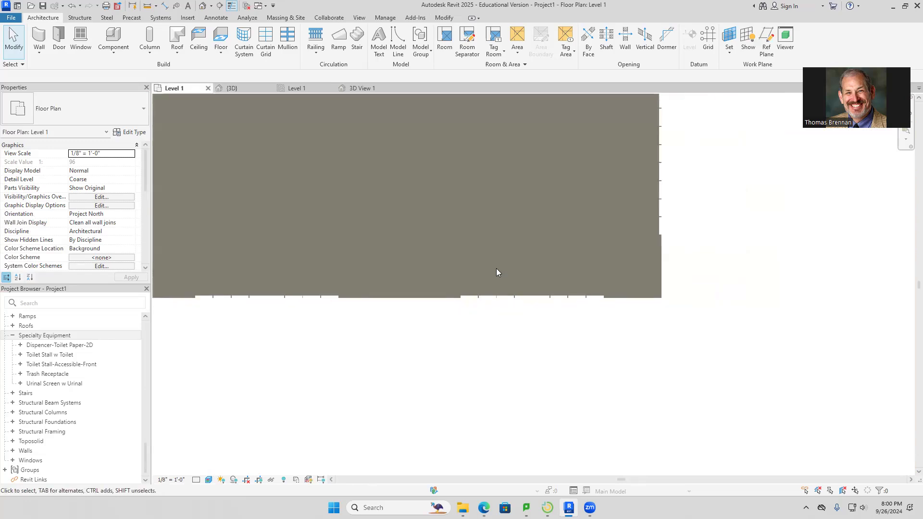
pyautogui.moveTo(443, 247); pyautogui.dragTo(491, 301, button='middle')
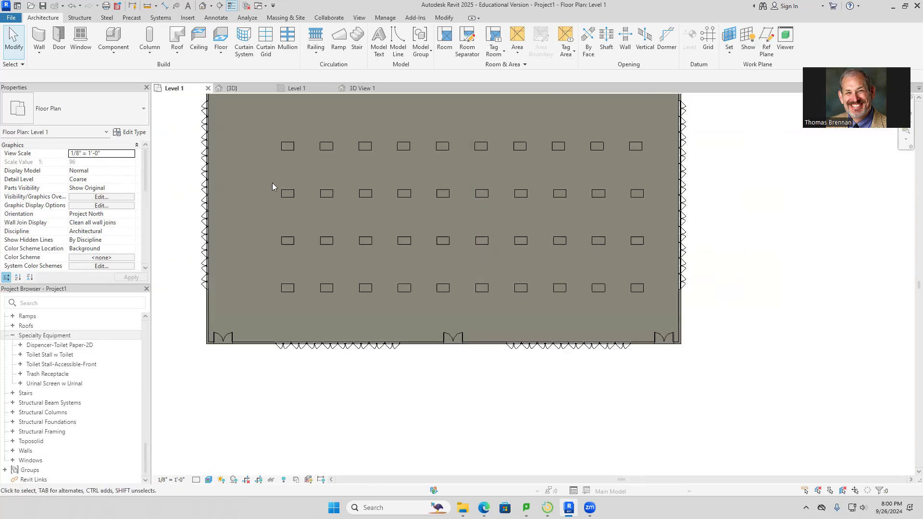
pyautogui.click(114, 41)
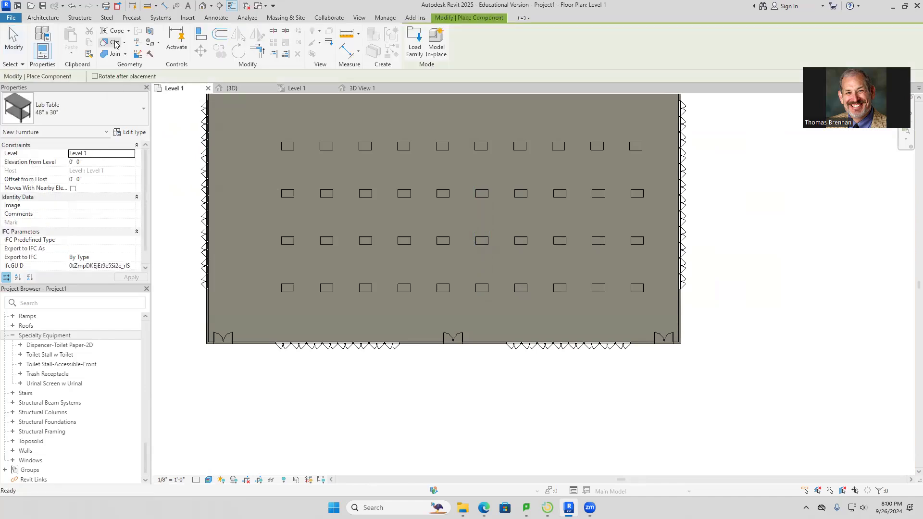
pyautogui.click(140, 112)
pyautogui.moveTo(145, 181); pyautogui.dragTo(144, 272)
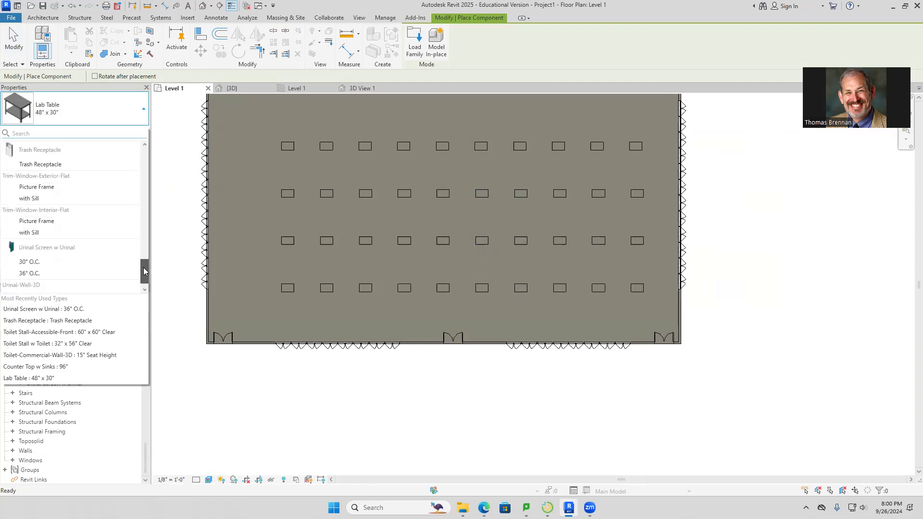
pyautogui.click(62, 165)
pyautogui.scroll(3, 444, 178)
pyautogui.scroll(-3, 456, 176)
pyautogui.moveTo(481, 189); pyautogui.dragTo(475, 331, button='middle')
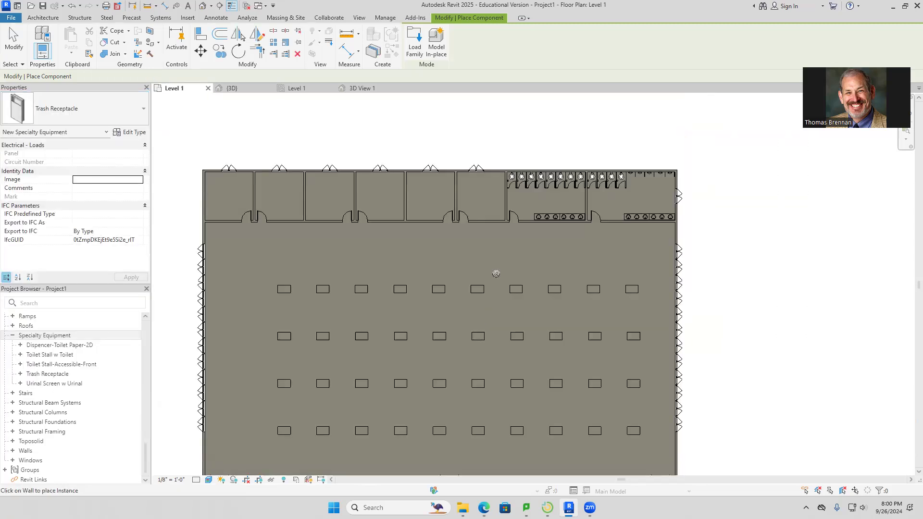
pyautogui.scroll(2, 541, 201)
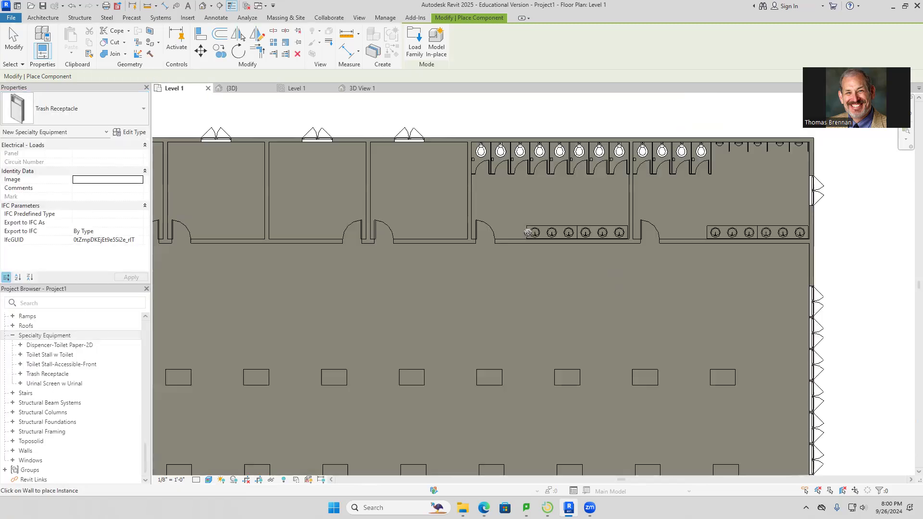
pyautogui.click(511, 238)
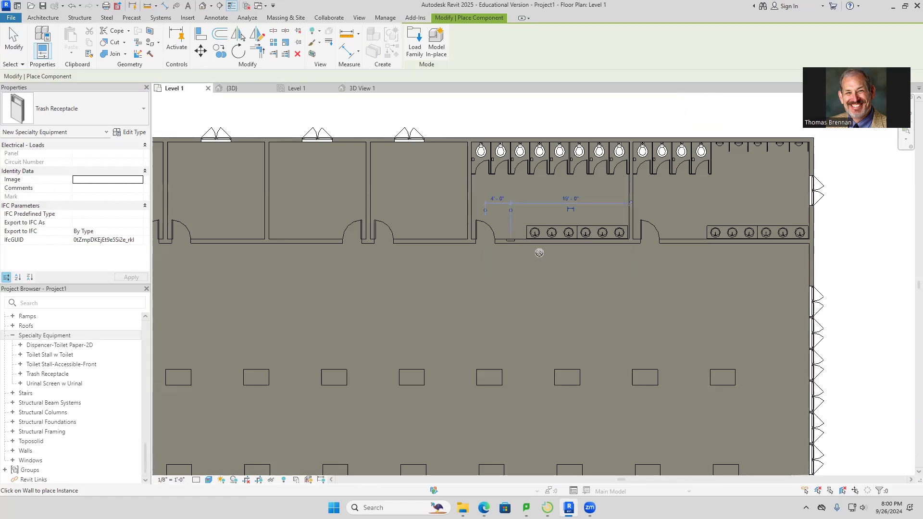
pyautogui.click(679, 239)
pyautogui.scroll(2, 514, 240)
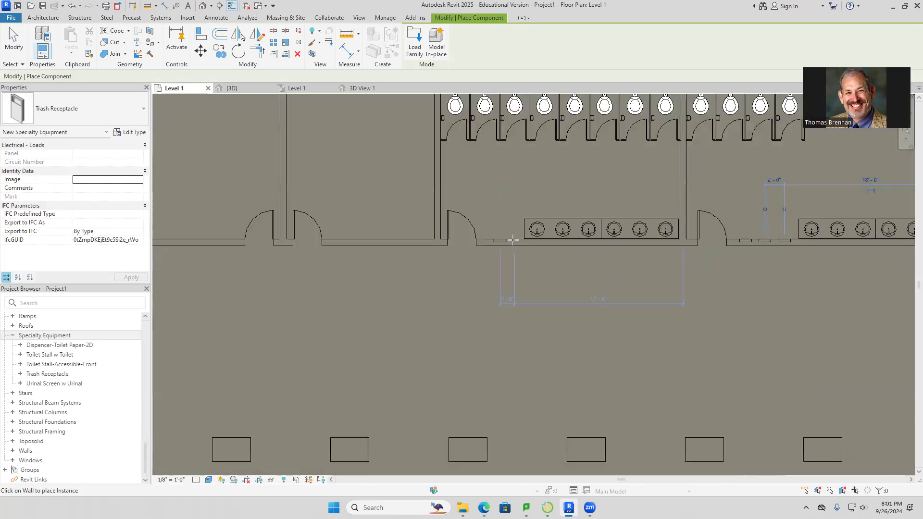
pyautogui.click(500, 241)
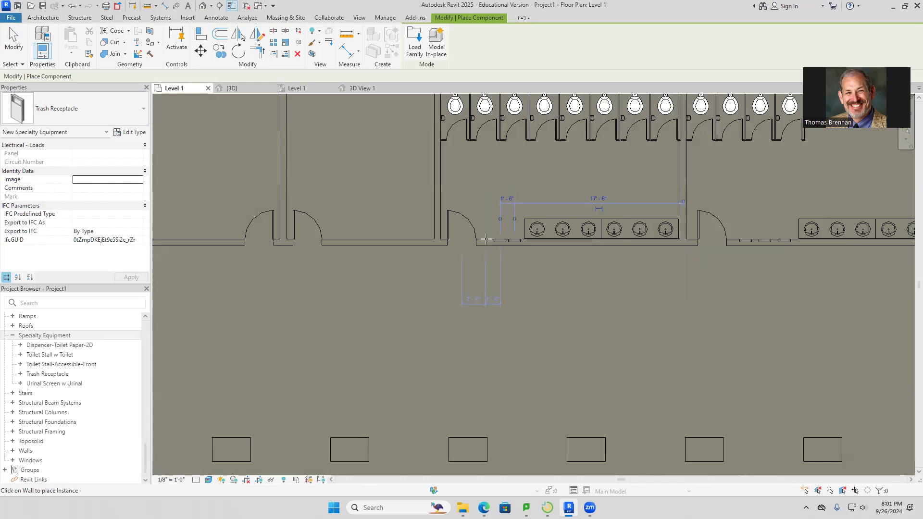
pyautogui.press('Escape')
pyautogui.scroll(-2, 504, 260)
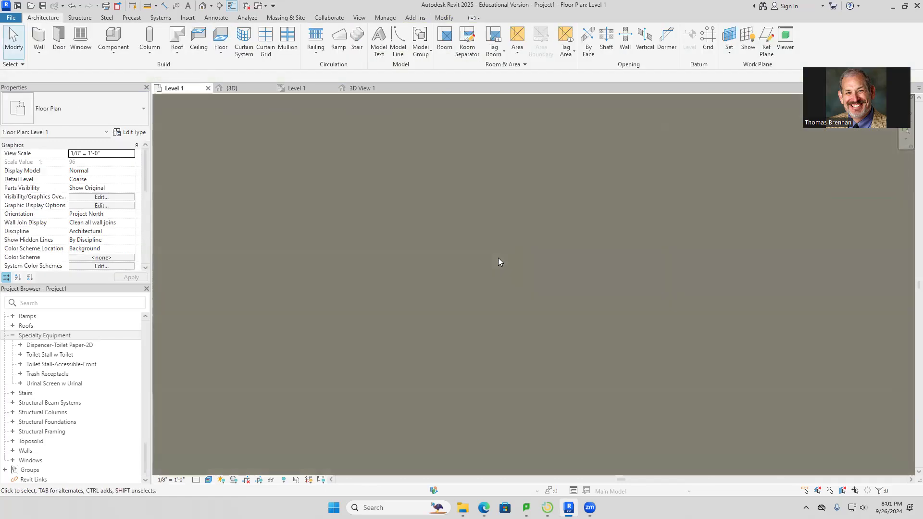
pyautogui.scroll(-1, 495, 257)
pyautogui.scroll(-1, 533, 300)
pyautogui.moveTo(535, 302); pyautogui.dragTo(597, 229, button='middle')
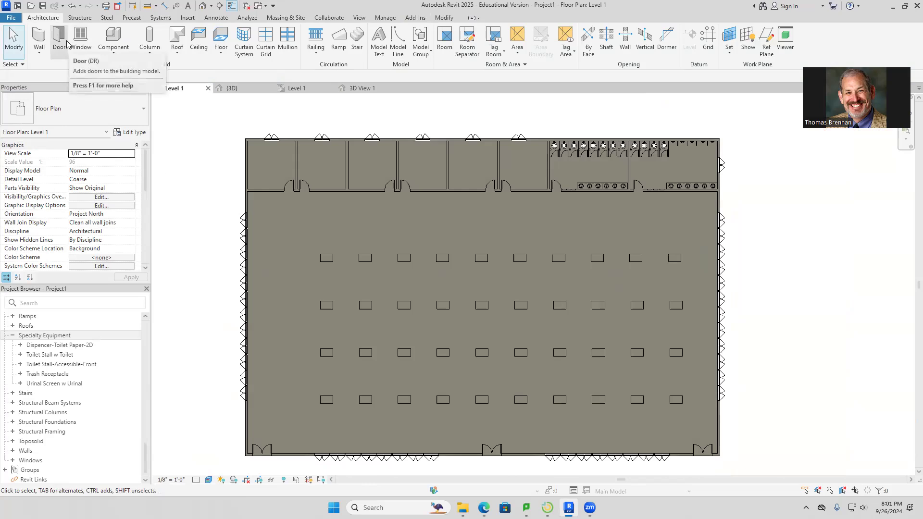
pyautogui.click(117, 48)
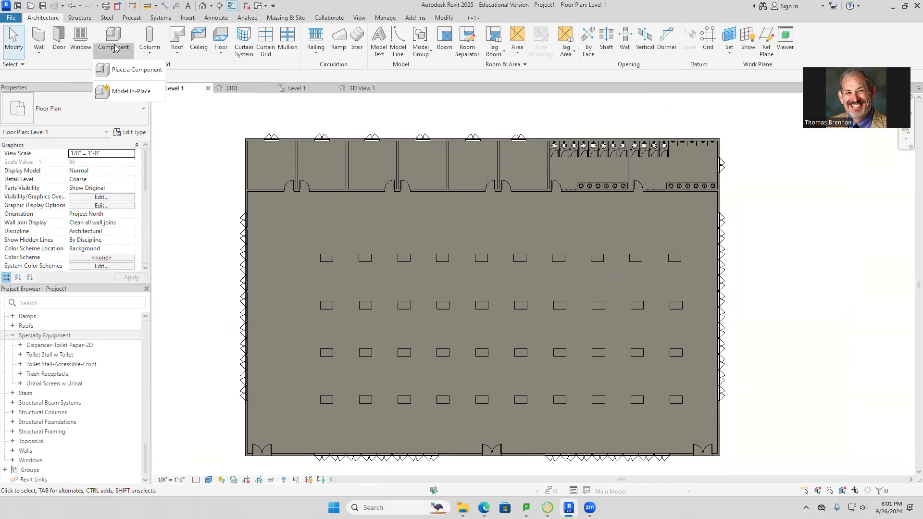
pyautogui.click(122, 77)
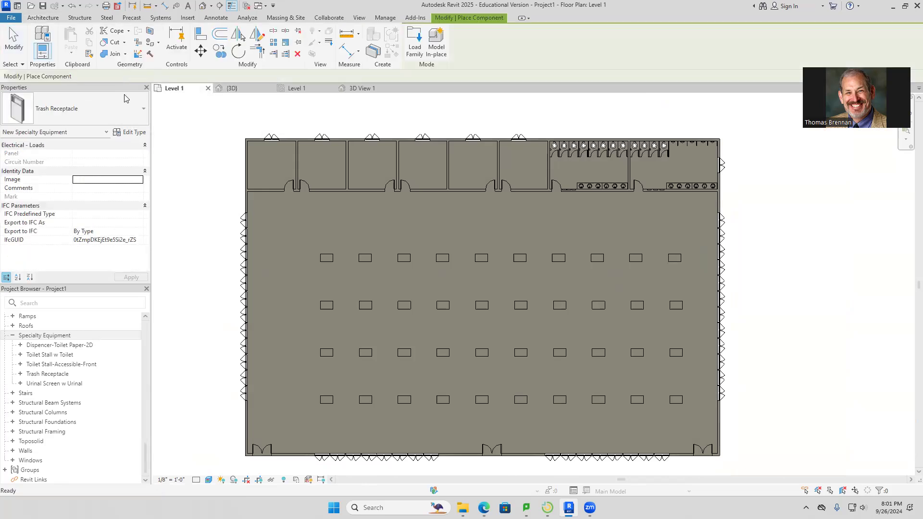
pyautogui.click(142, 113)
pyautogui.moveTo(146, 279)
pyautogui.mouseDown()
pyautogui.moveTo(151, 157)
pyautogui.moveTo(151, 285)
pyautogui.mouseUp()
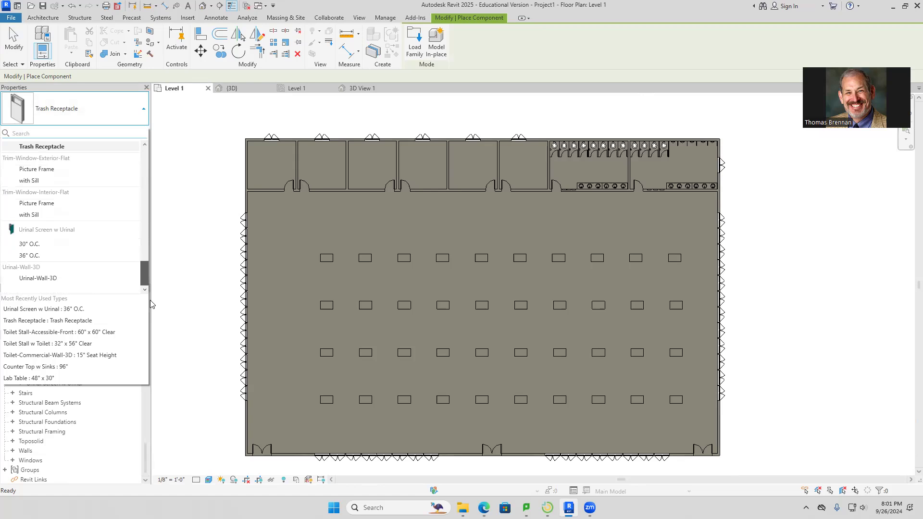
pyautogui.click(173, 356)
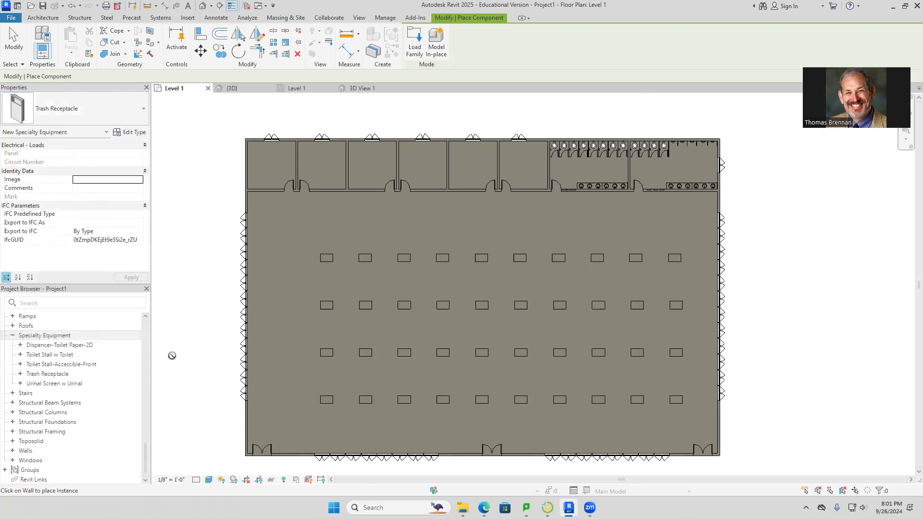
pyautogui.press('Escape')
pyautogui.press('Escape')
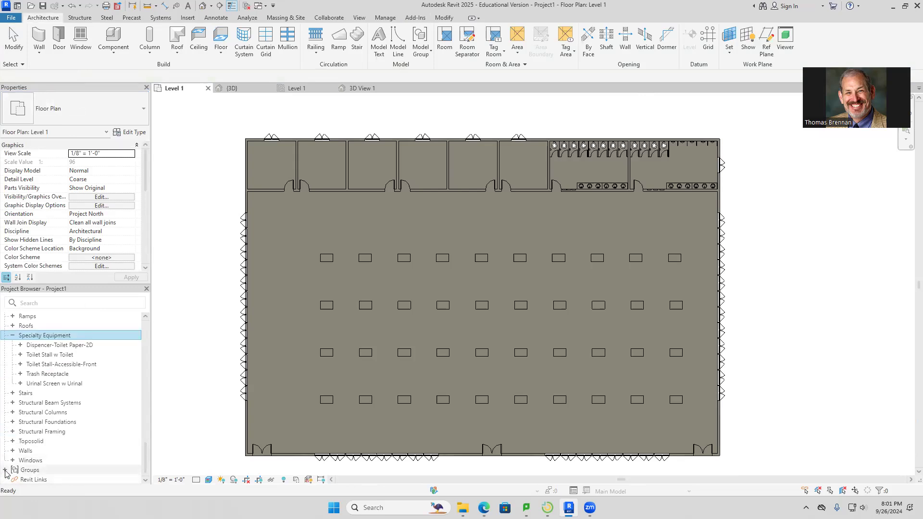
# Step: Examine the project's model groups and its loaded plumbing, furniture and casework families, including the 96" Counter Top w Sinks type
pyautogui.doubleClick(5, 470)
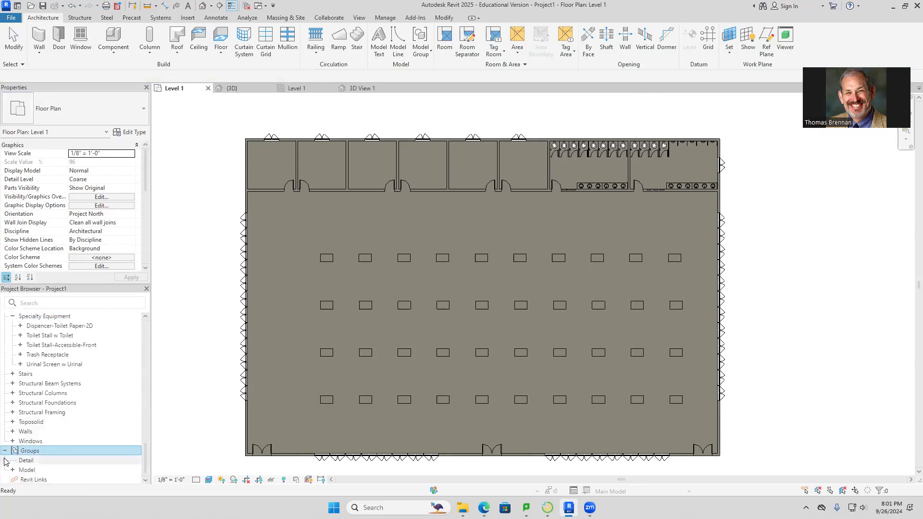
pyautogui.click(12, 470)
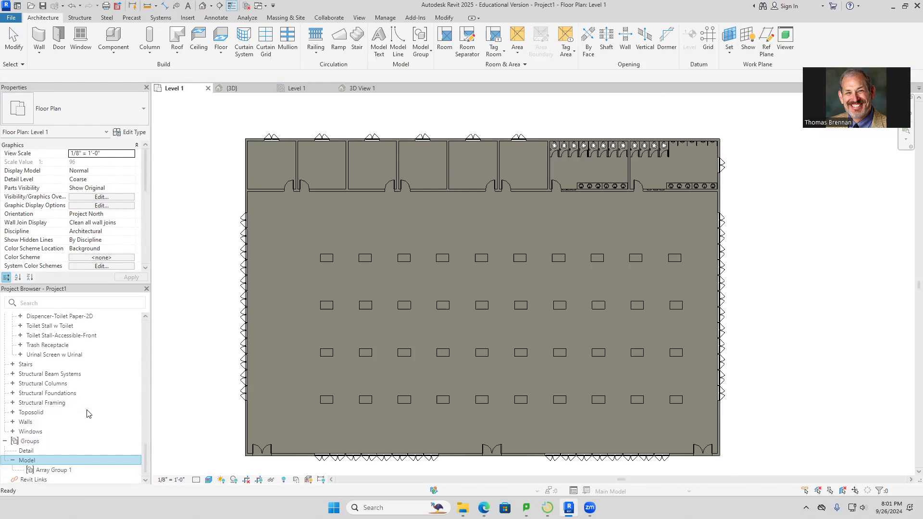
pyautogui.click(53, 471)
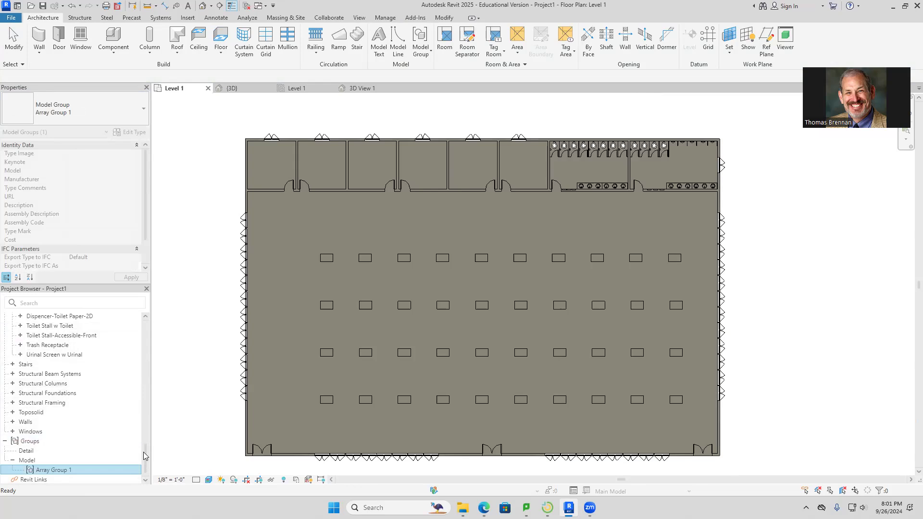
pyautogui.moveTo(145, 459); pyautogui.dragTo(151, 421)
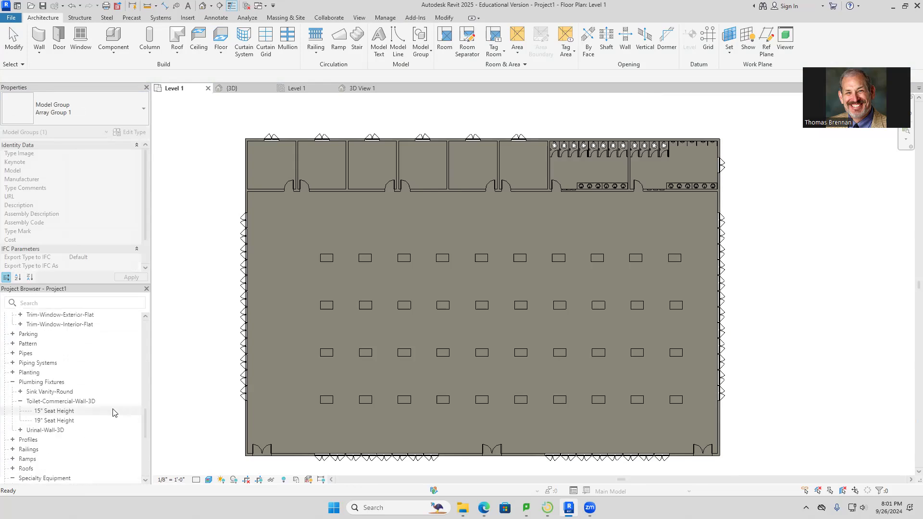
pyautogui.scroll(5, 110, 410)
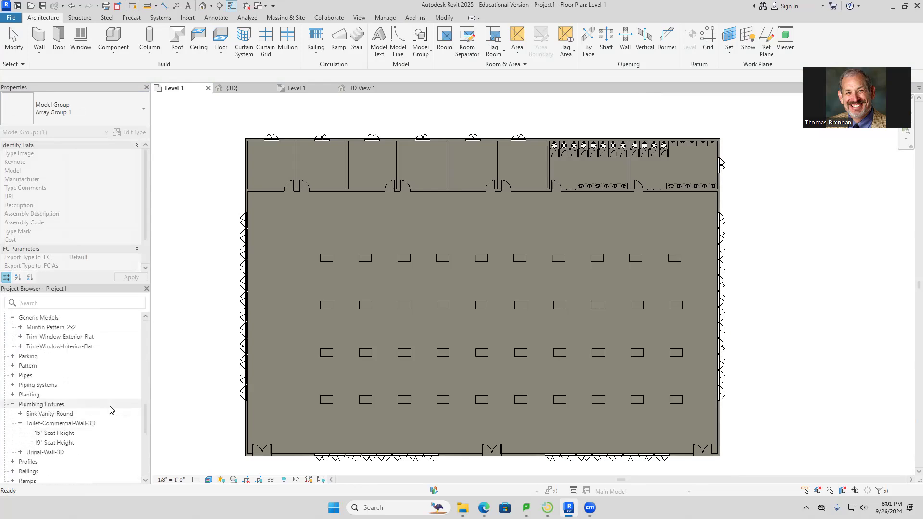
pyautogui.scroll(6, 110, 410)
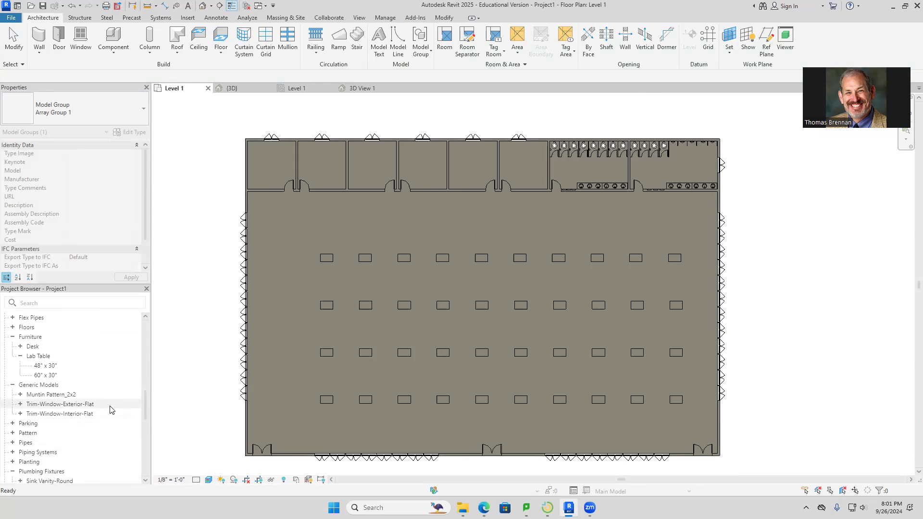
pyautogui.scroll(1, 110, 410)
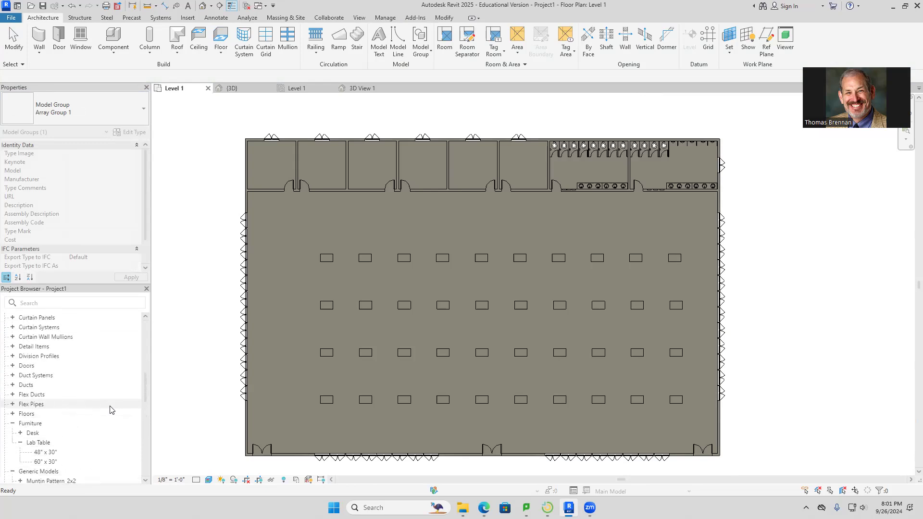
pyautogui.scroll(-1, 111, 410)
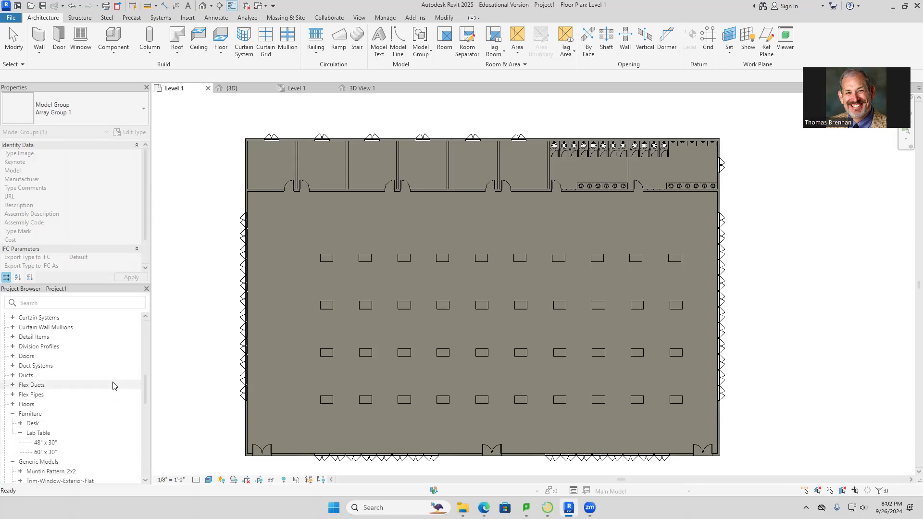
pyautogui.scroll(3, 82, 386)
pyautogui.scroll(3, 86, 414)
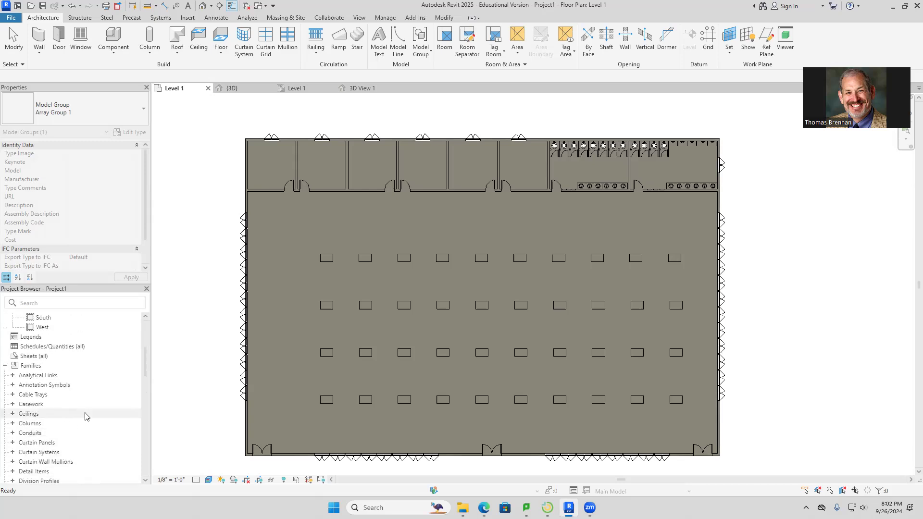
pyautogui.scroll(1, 85, 417)
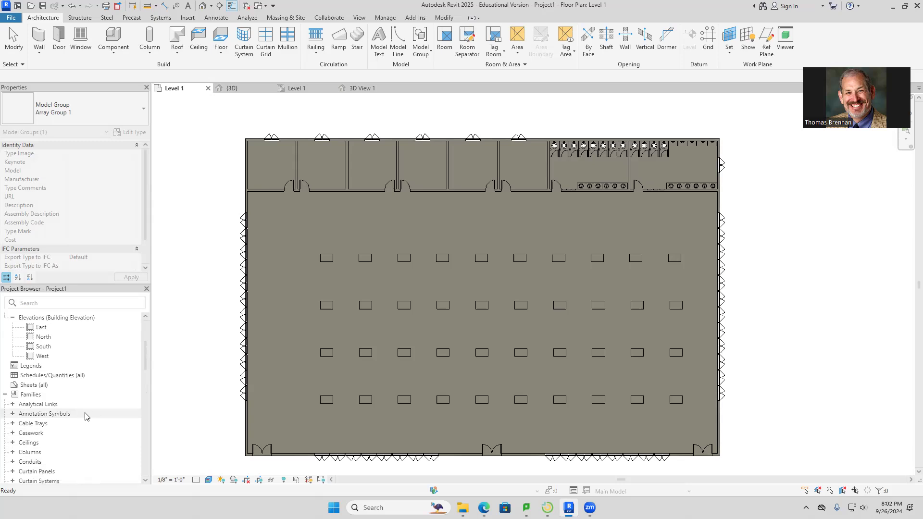
pyautogui.doubleClick(31, 433)
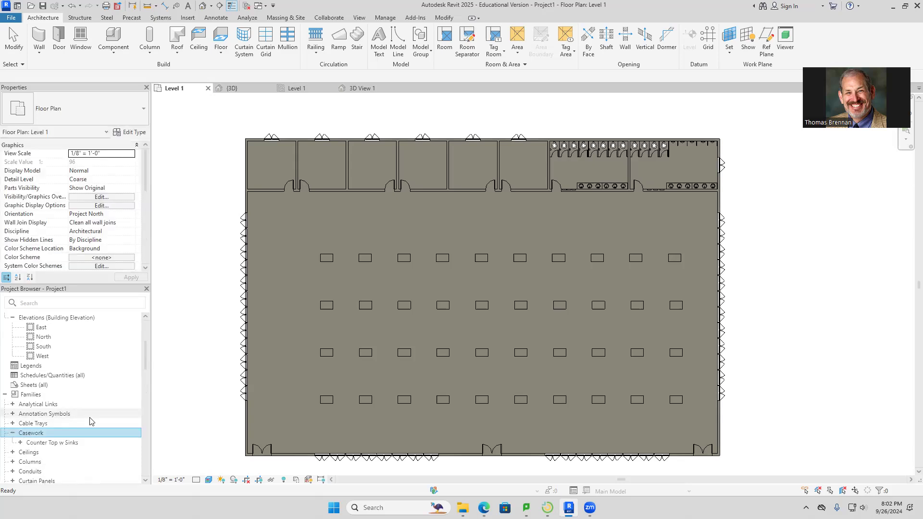
pyautogui.doubleClick(27, 443)
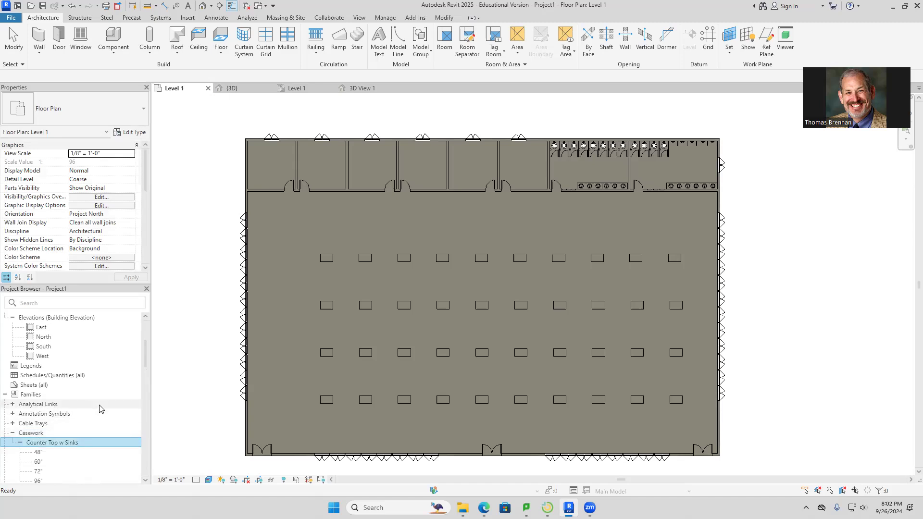
pyautogui.scroll(-1, 94, 415)
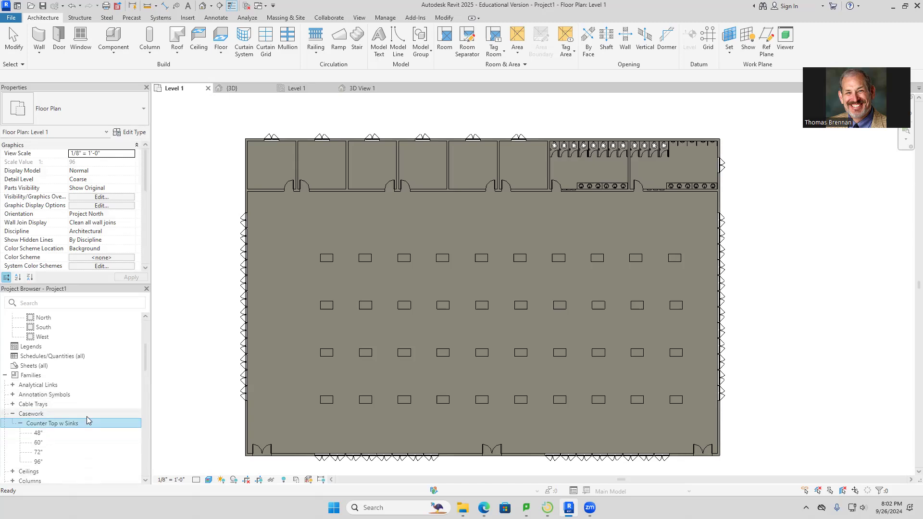
pyautogui.click(39, 461)
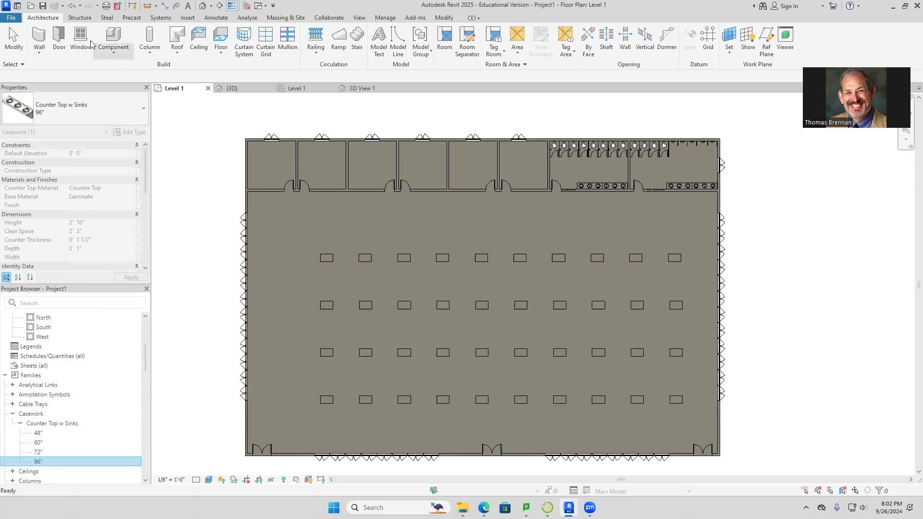
# Step: Create a Roof by Footprint on Level 2 along all four exterior walls with a 1' overhang, attaching the highlighted walls to it
pyautogui.click(176, 52)
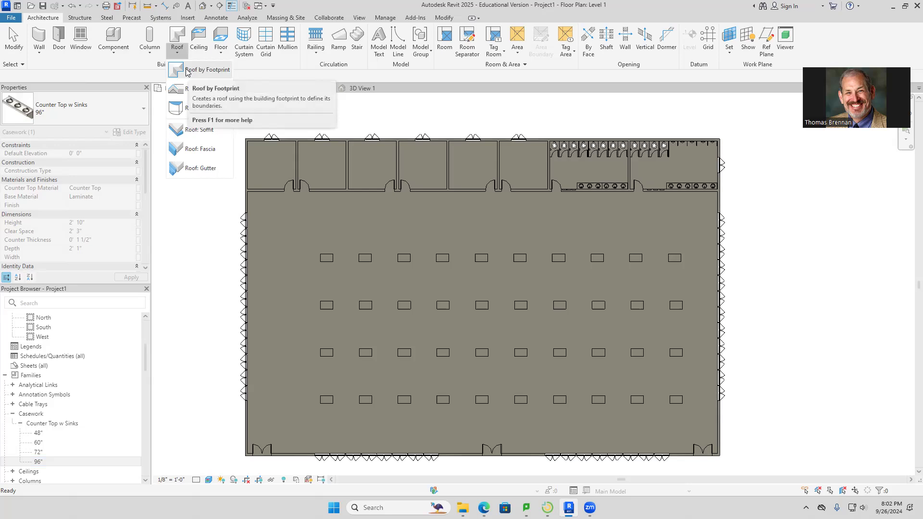
pyautogui.click(187, 71)
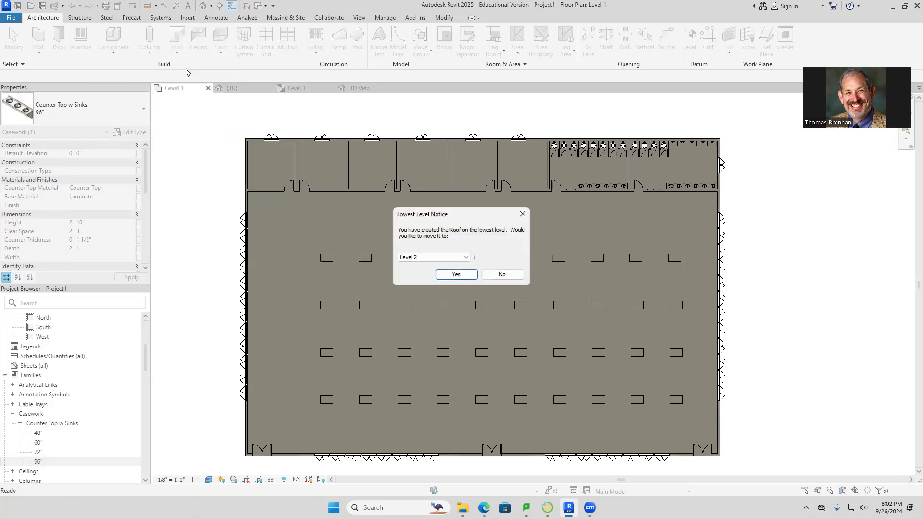
pyautogui.click(456, 274)
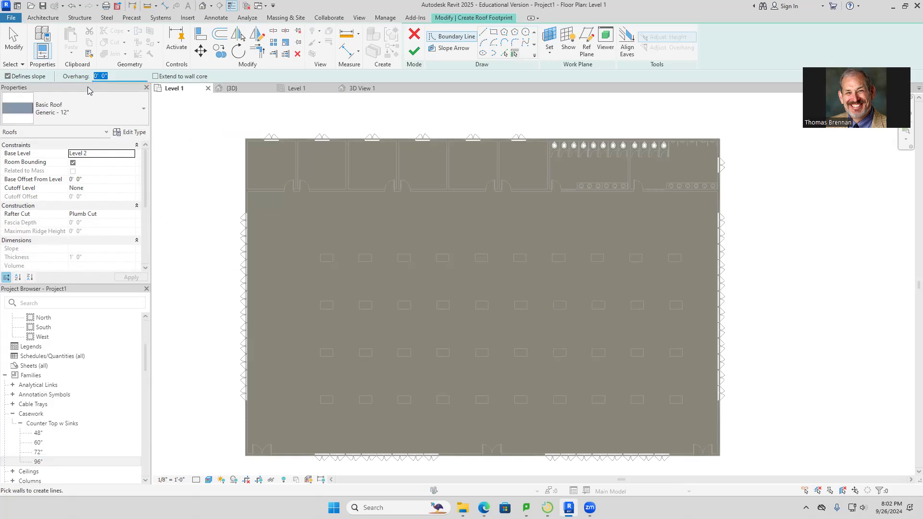
pyautogui.write('1')
pyautogui.click(260, 139)
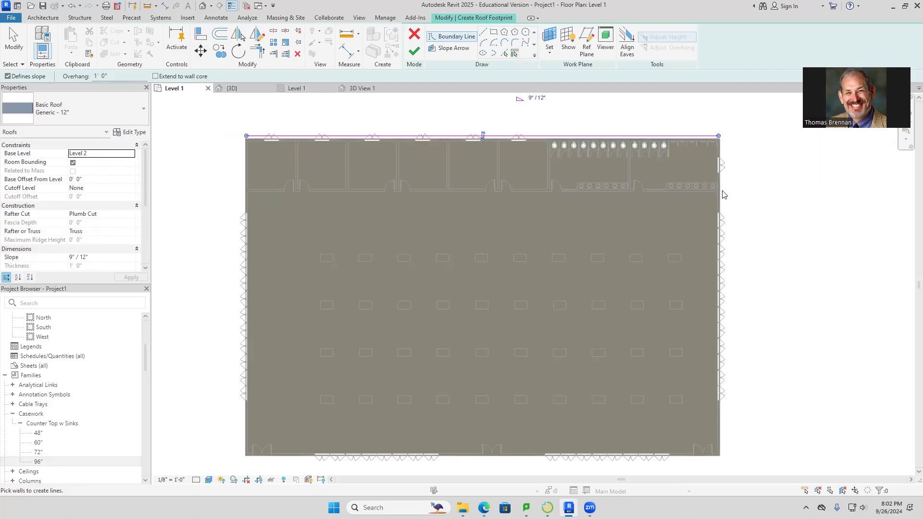
pyautogui.click(721, 196)
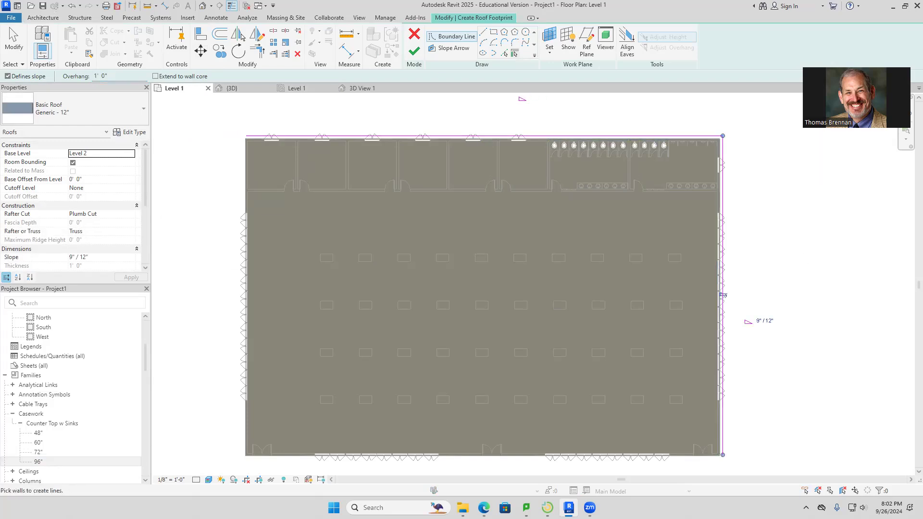
pyautogui.click(704, 461)
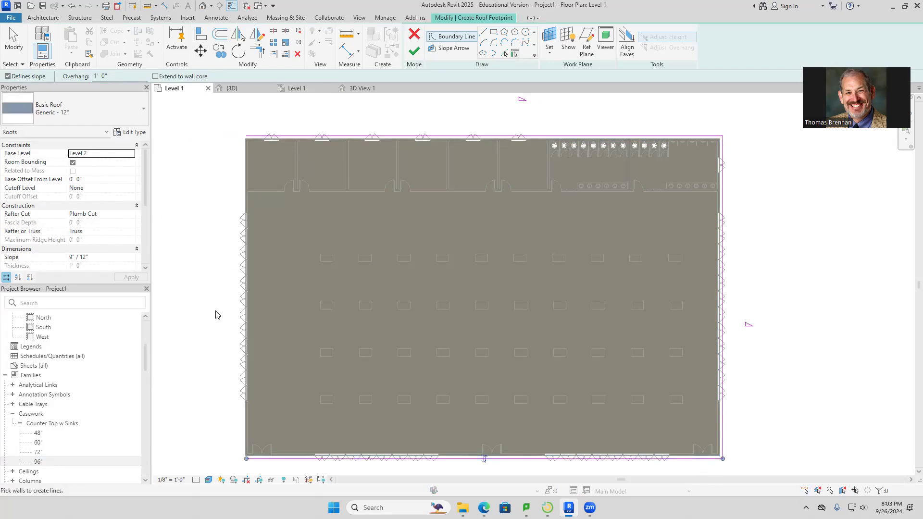
pyautogui.click(245, 200)
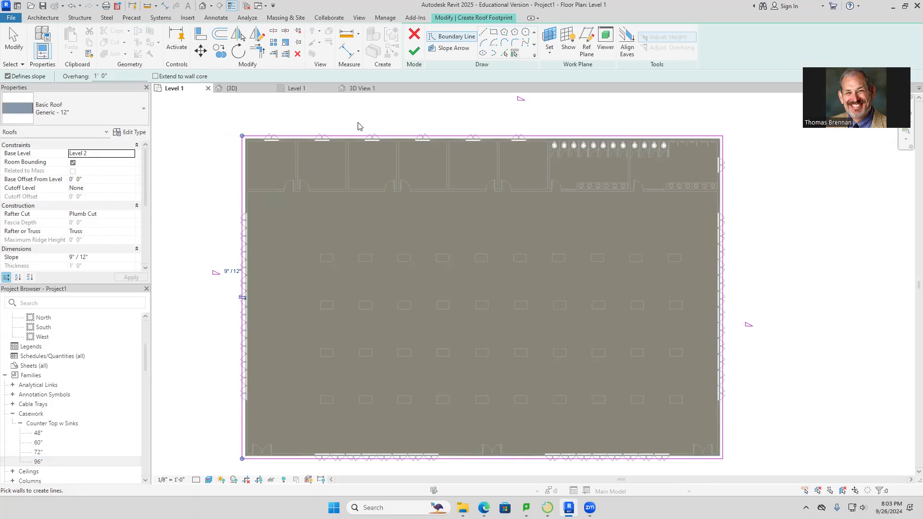
pyautogui.click(414, 51)
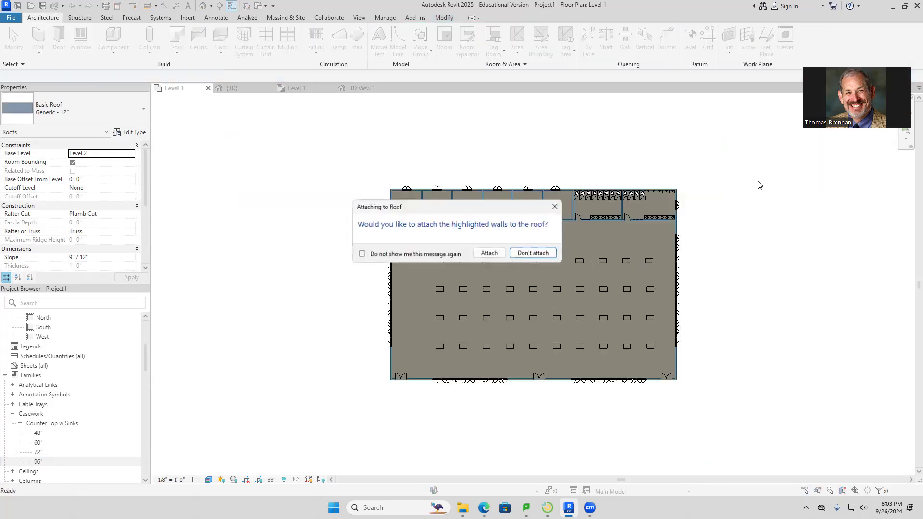
pyautogui.click(488, 253)
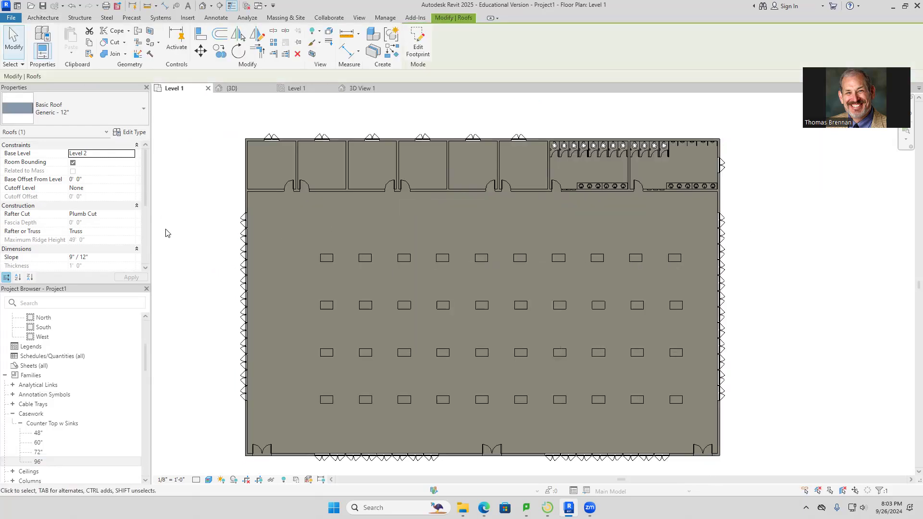
# Step: Set the height offset from level of the 2' x 4' ACT ceiling projecting through the roof to 8' in the 3D view
pyautogui.moveTo(179, 220); pyautogui.dragTo(216, 202, button='middle')
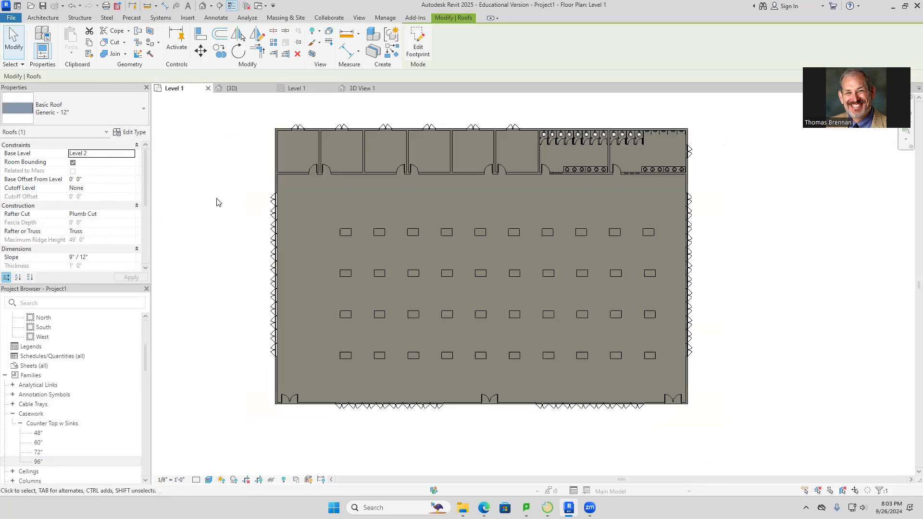
pyautogui.click(231, 88)
pyautogui.click(682, 409)
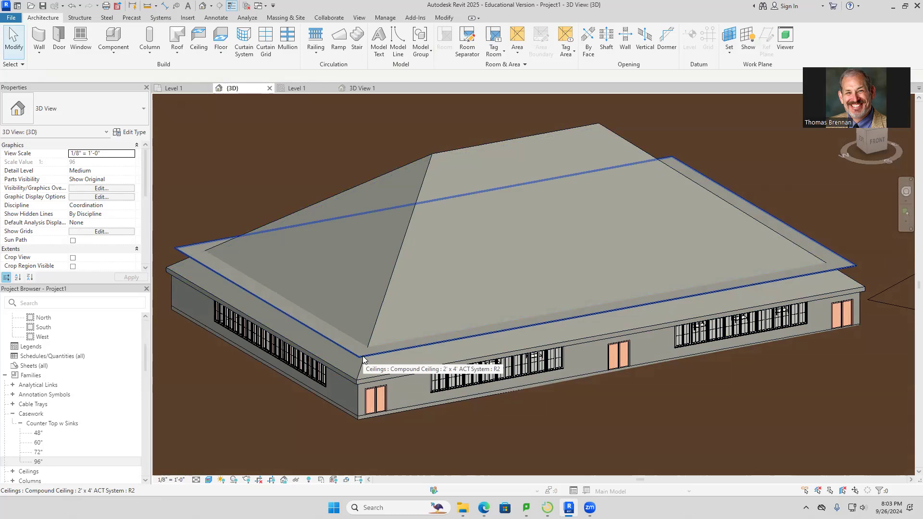
pyautogui.press('Tab')
pyautogui.click(355, 396)
pyautogui.press('Escape')
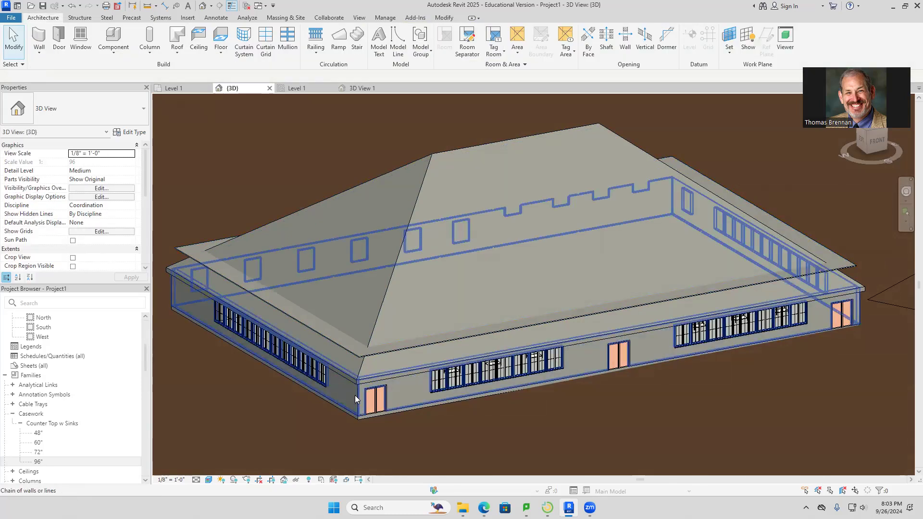
pyautogui.click(342, 346)
pyautogui.click(91, 162)
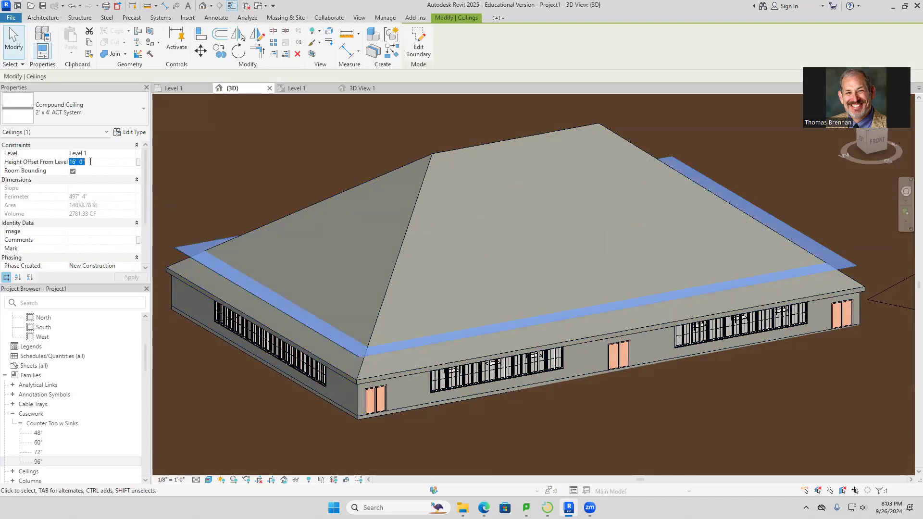
pyautogui.write('8')
pyautogui.press('Return')
pyautogui.click(158, 258)
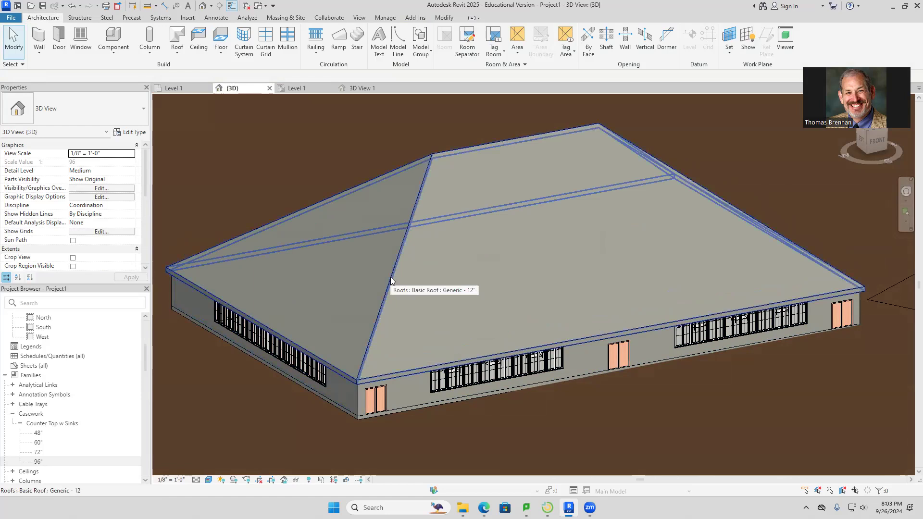
# Step: Edit the roof footprint so the two short end edges no longer define slope, turning the hip roof into a gable roof
pyautogui.doubleClick(391, 279)
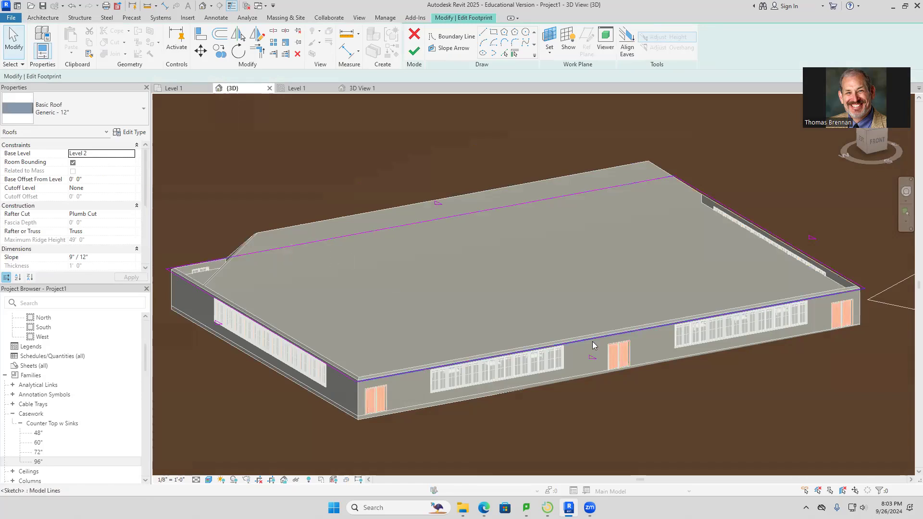
pyautogui.click(257, 322)
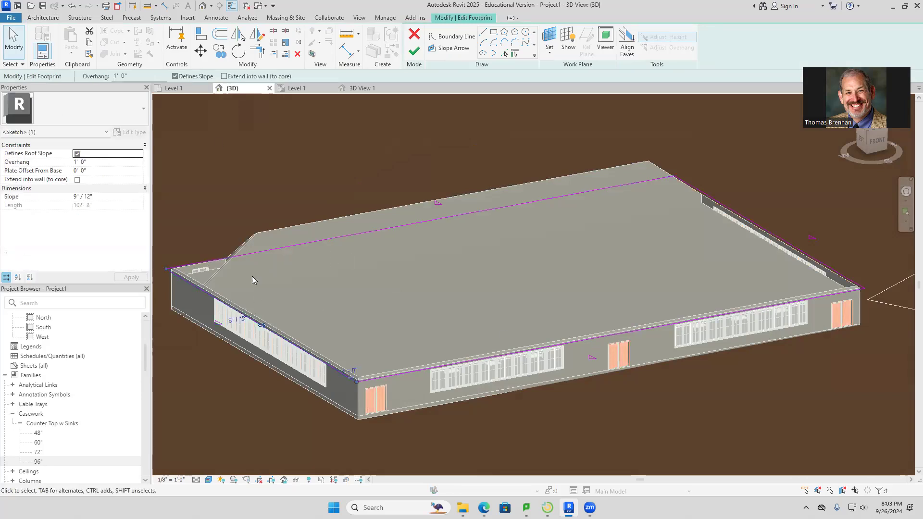
pyautogui.click(175, 77)
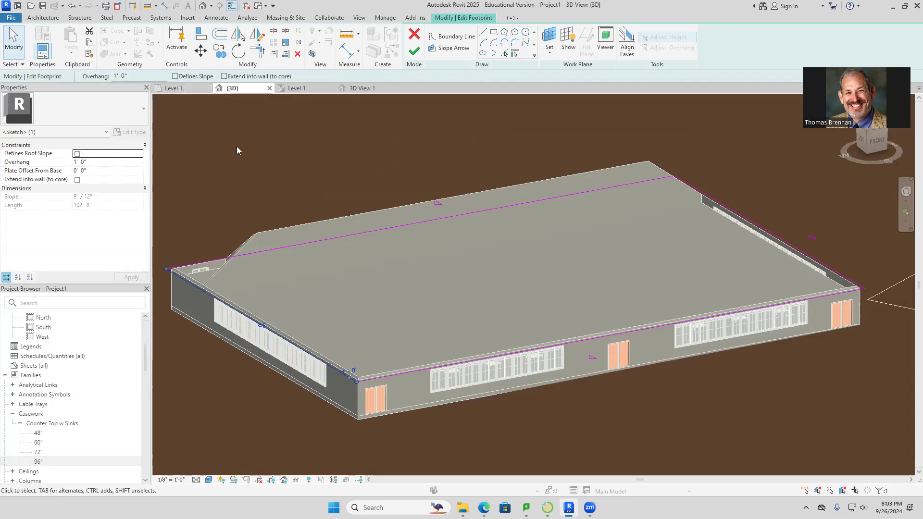
pyautogui.click(756, 225)
pyautogui.click(175, 76)
pyautogui.click(414, 50)
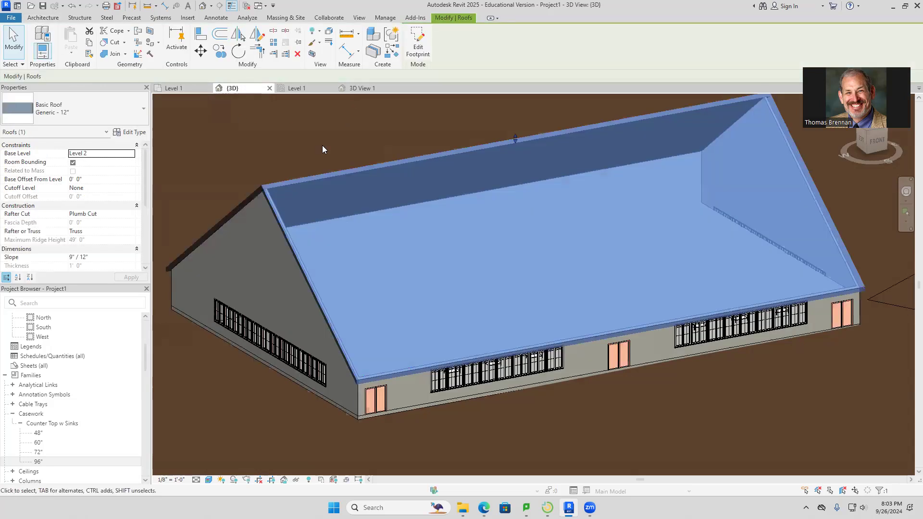
pyautogui.click(320, 124)
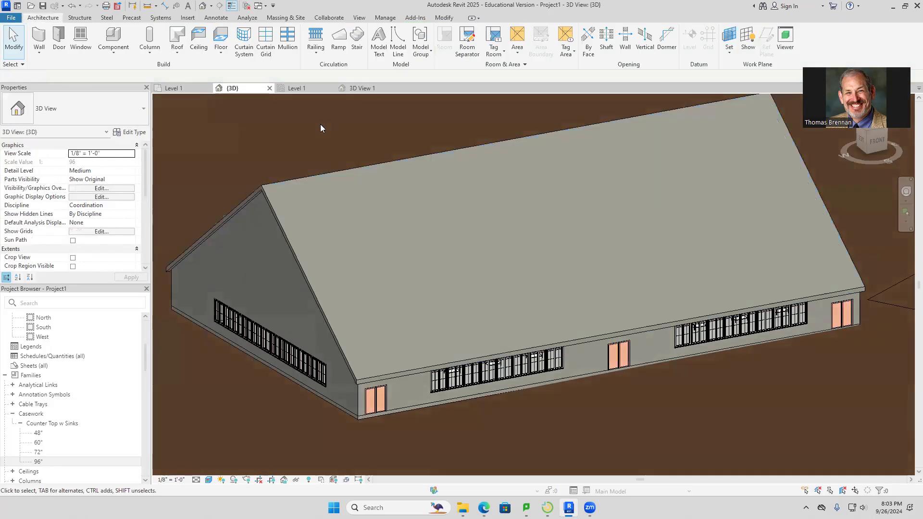
# Step: Set the slope of the gable roof to 2" / 12"
pyautogui.click(329, 174)
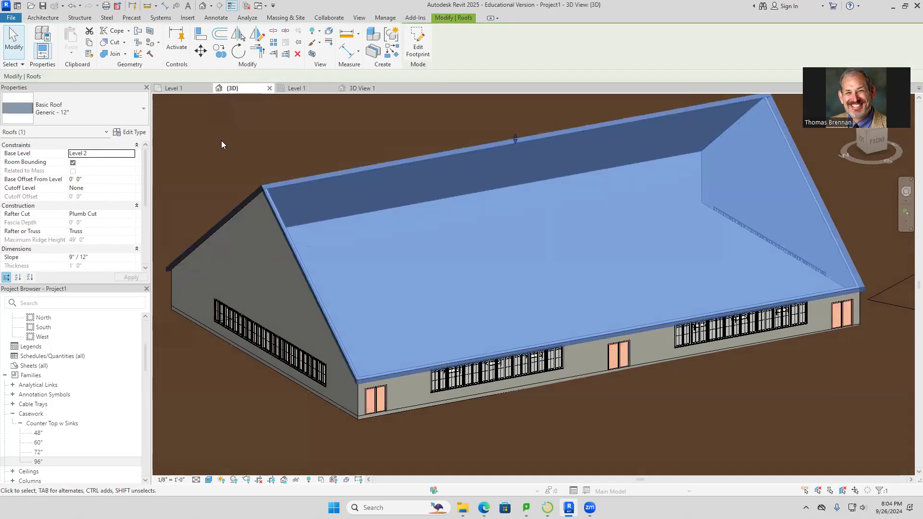
pyautogui.click(74, 258)
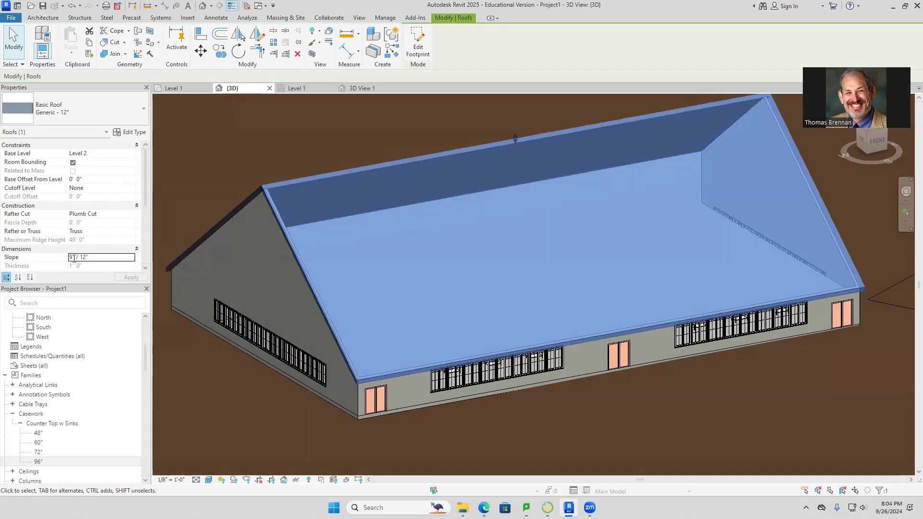
pyautogui.press('BackSpace')
pyautogui.write('2')
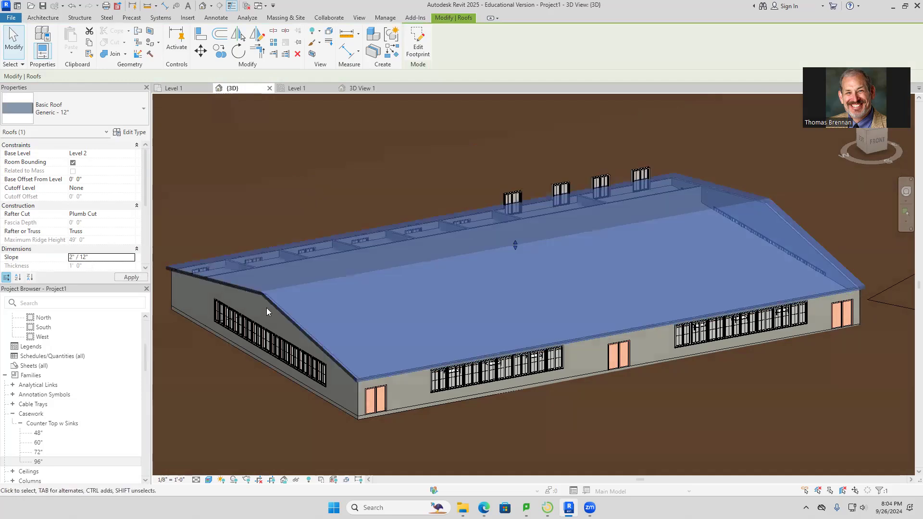
pyautogui.click(604, 420)
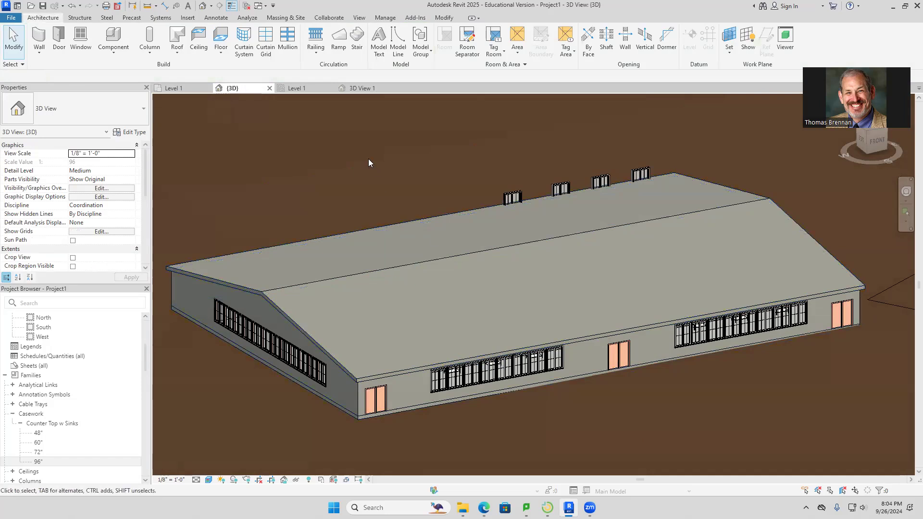
# Step: Place a camera in the Level 1 floor plan at the lower-right interior corner, aimed past the building's upper-left corner
pyautogui.click(175, 90)
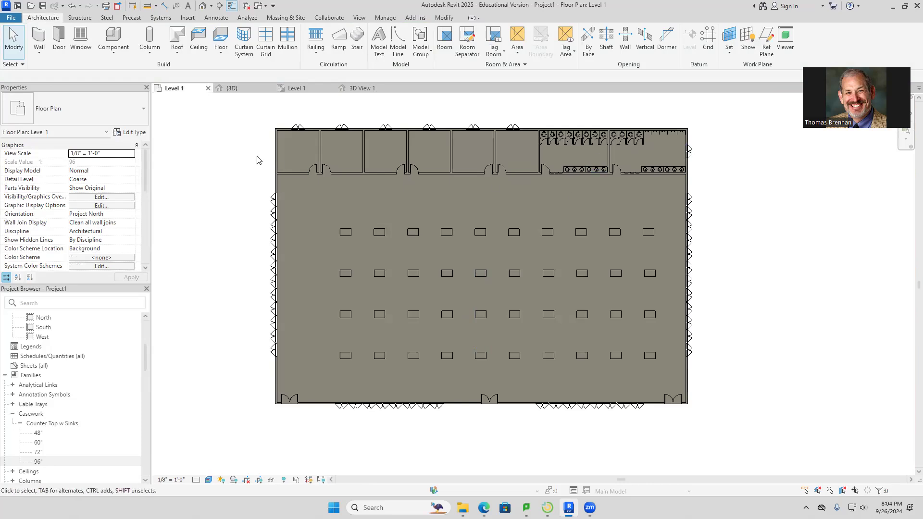
pyautogui.click(211, 6)
pyautogui.click(219, 29)
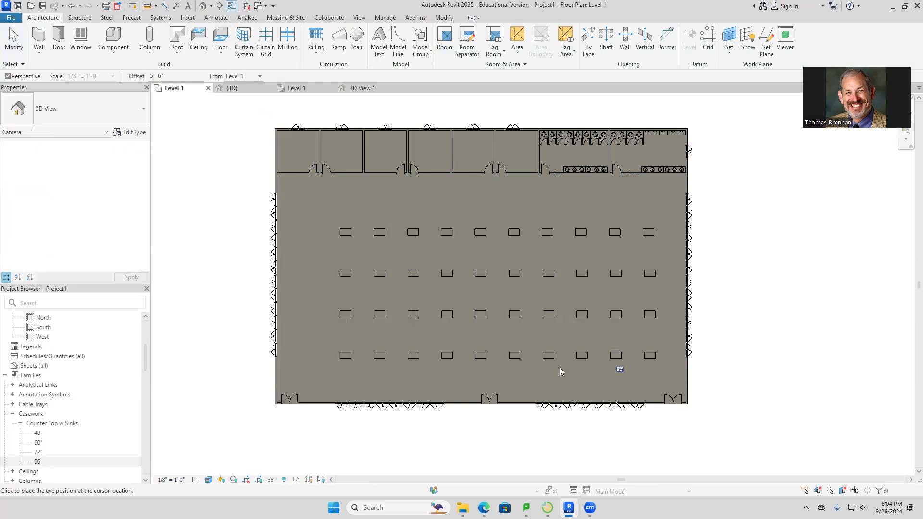
pyautogui.click(682, 388)
pyautogui.click(244, 170)
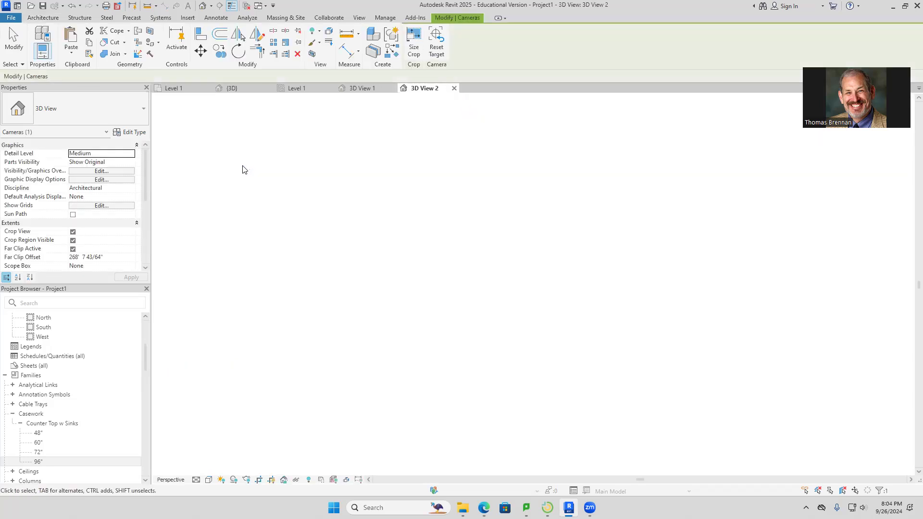
# Step: Enlarge the crop region of the new camera view on all four sides to show more of the interior
pyautogui.scroll(-1, 478, 273)
pyautogui.moveTo(345, 277); pyautogui.dragTo(240, 296)
pyautogui.moveTo(696, 282); pyautogui.dragTo(773, 285)
pyautogui.moveTo(507, 412); pyautogui.dragTo(508, 455)
pyautogui.moveTo(507, 151); pyautogui.dragTo(507, 139)
# Step: Display the interior camera view in the Realistic visual style
pyautogui.click(209, 480)
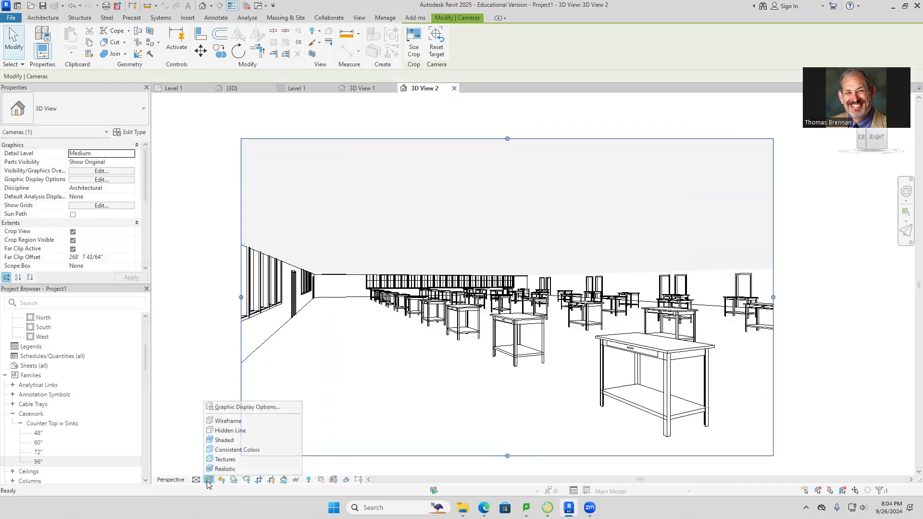
pyautogui.click(231, 469)
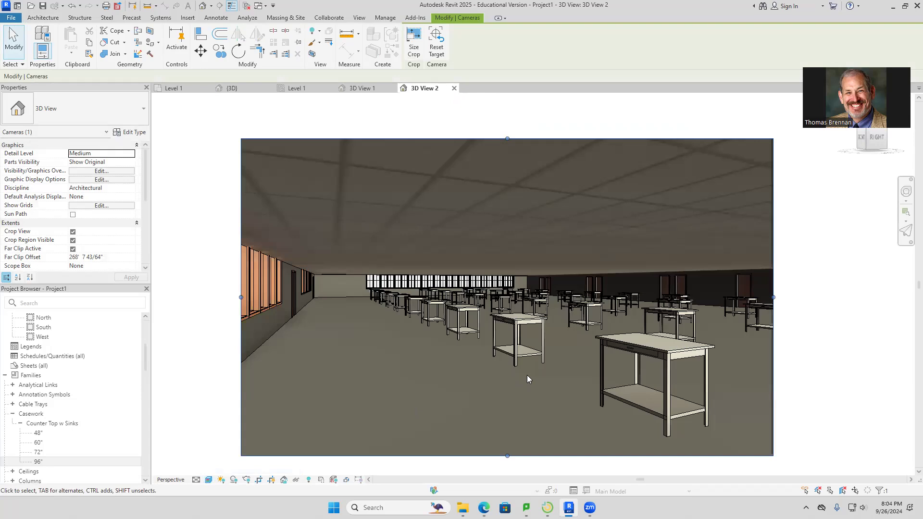
pyautogui.click(809, 371)
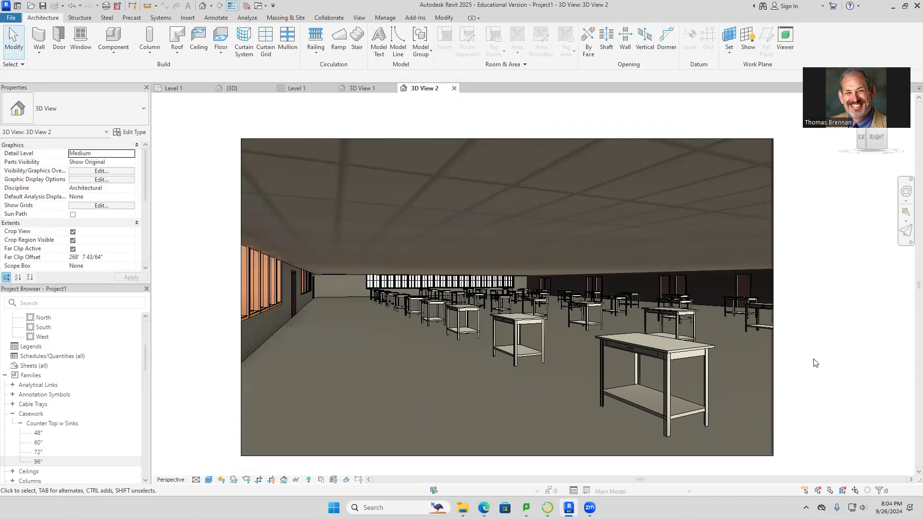
pyautogui.click(659, 356)
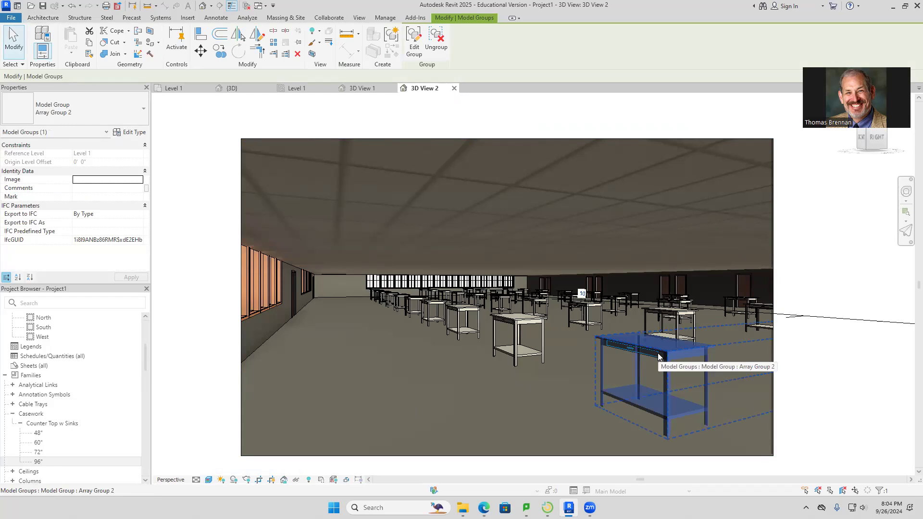
pyautogui.press('Escape')
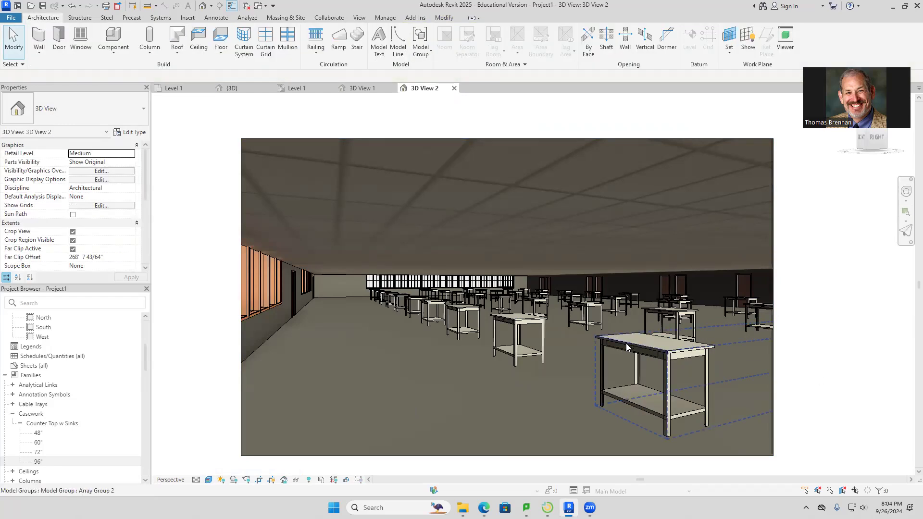
pyautogui.scroll(-2, 894, 398)
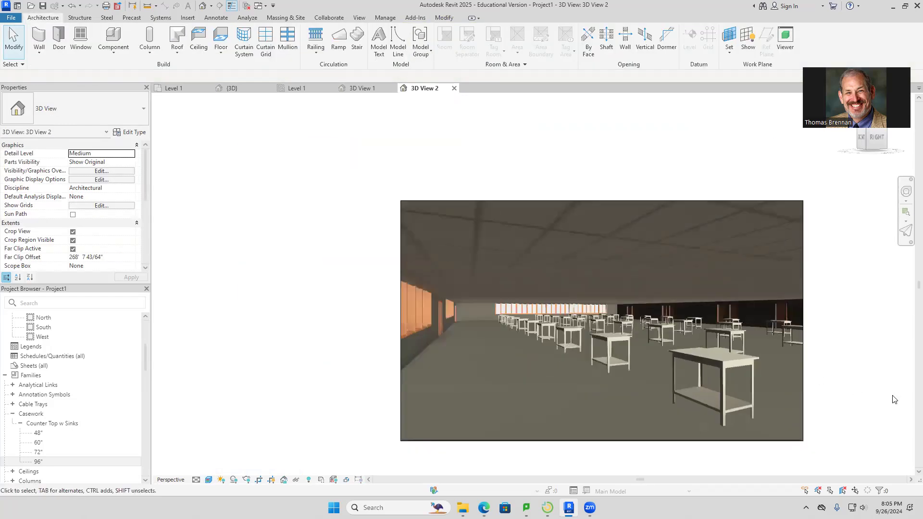
pyautogui.moveTo(894, 399); pyautogui.dragTo(849, 410, button='middle')
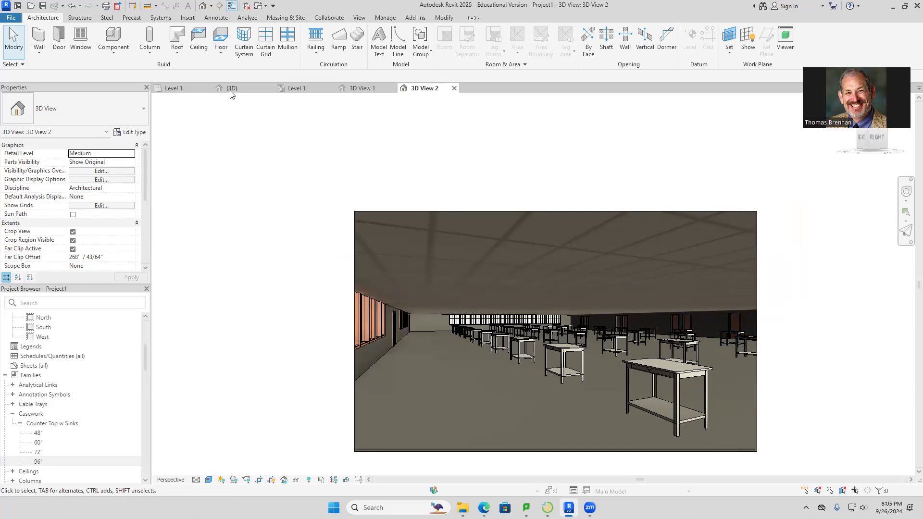
# Step: In the {3D} view, set the sill height of the four casement windows projecting above the rear roof edge to 3'
pyautogui.click(173, 88)
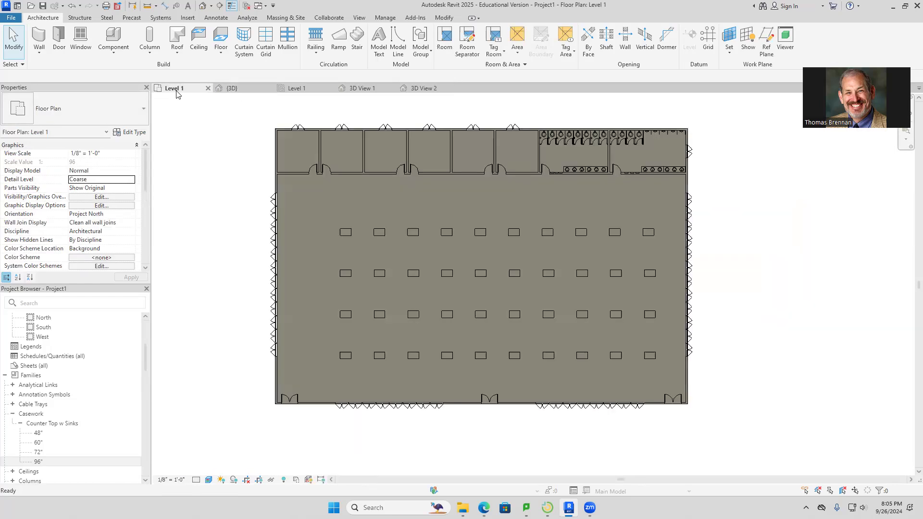
pyautogui.click(227, 90)
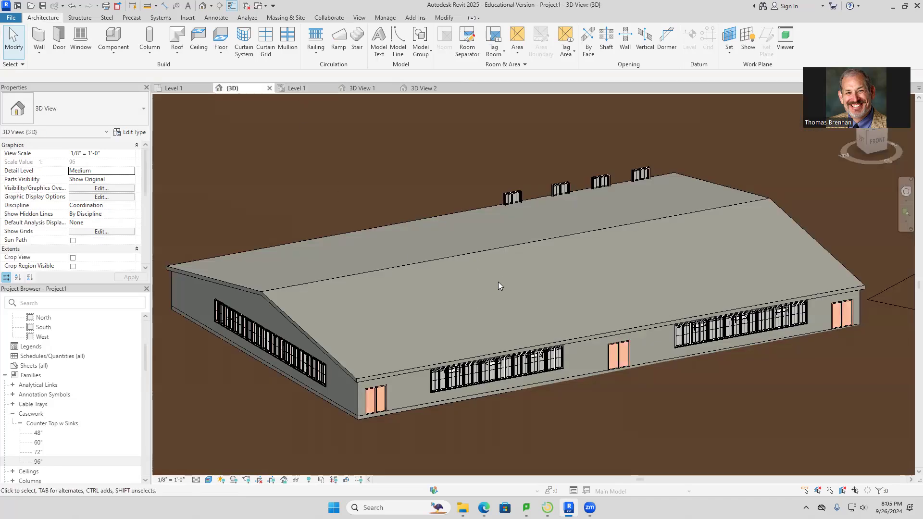
pyautogui.scroll(-1, 499, 285)
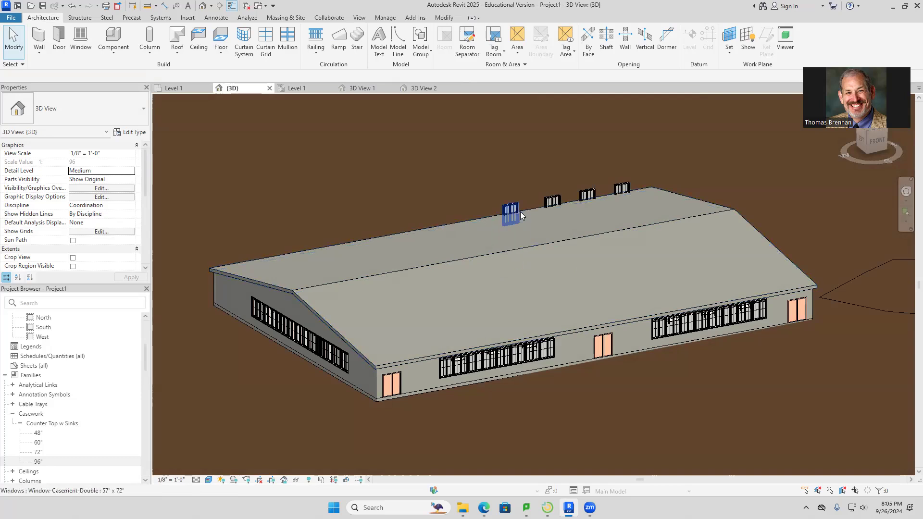
pyautogui.moveTo(468, 189); pyautogui.dragTo(659, 204)
pyautogui.moveTo(480, 164); pyautogui.dragTo(622, 225)
pyautogui.click(435, 160)
pyautogui.keyDown('shift'); pyautogui.moveTo(715, 186); pyautogui.dragTo(526, 449, button='middle'); pyautogui.keyUp('shift')
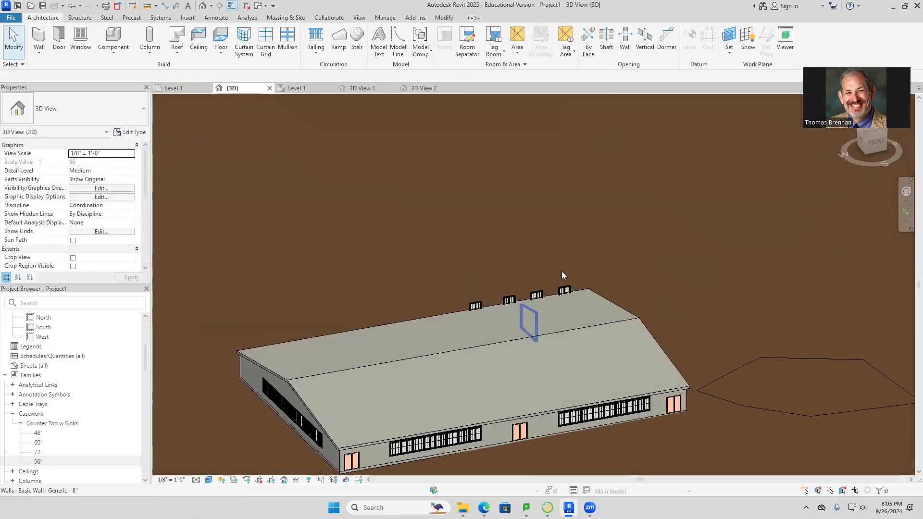
pyautogui.click(564, 290)
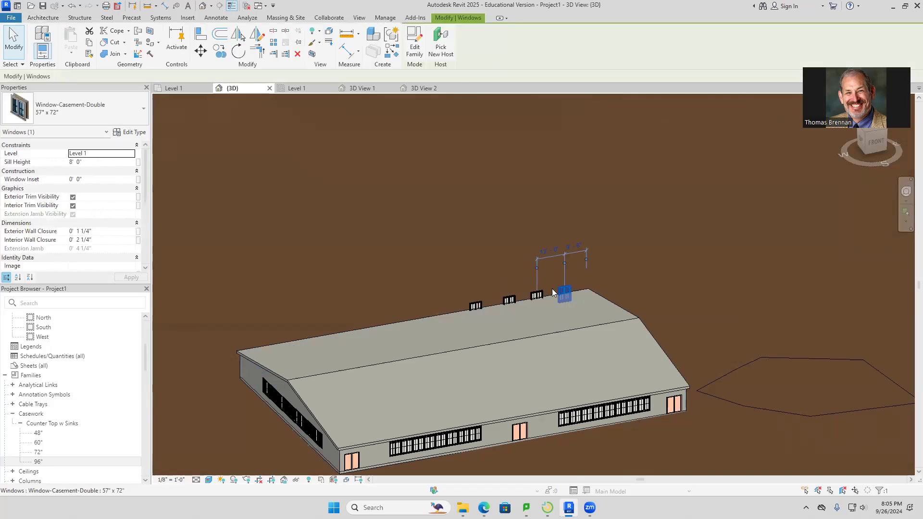
pyautogui.keyDown('ctrl'); pyautogui.click(535, 294); pyautogui.keyUp('ctrl')
pyautogui.keyDown('ctrl'); pyautogui.click(509, 301); pyautogui.keyUp('ctrl')
pyautogui.keyDown('ctrl'); pyautogui.click(475, 306); pyautogui.keyUp('ctrl')
pyautogui.click(96, 163)
pyautogui.write('3')
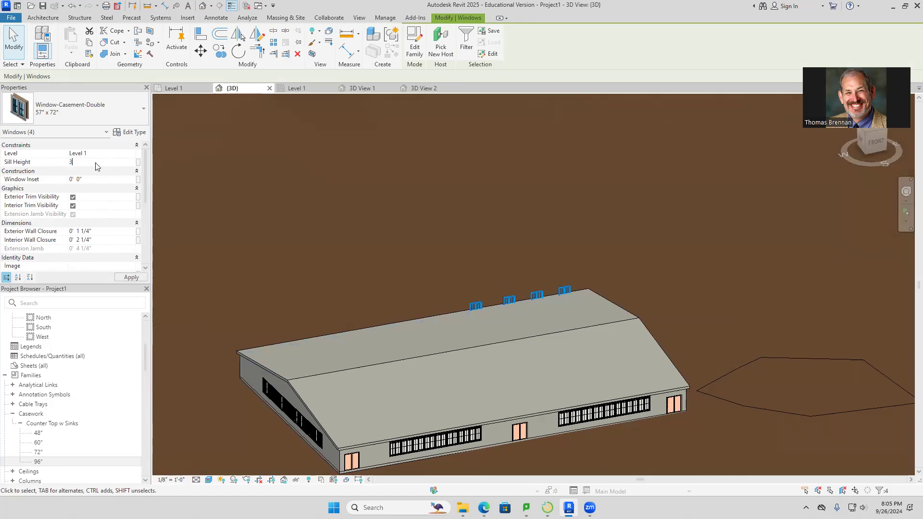
pyautogui.click(571, 282)
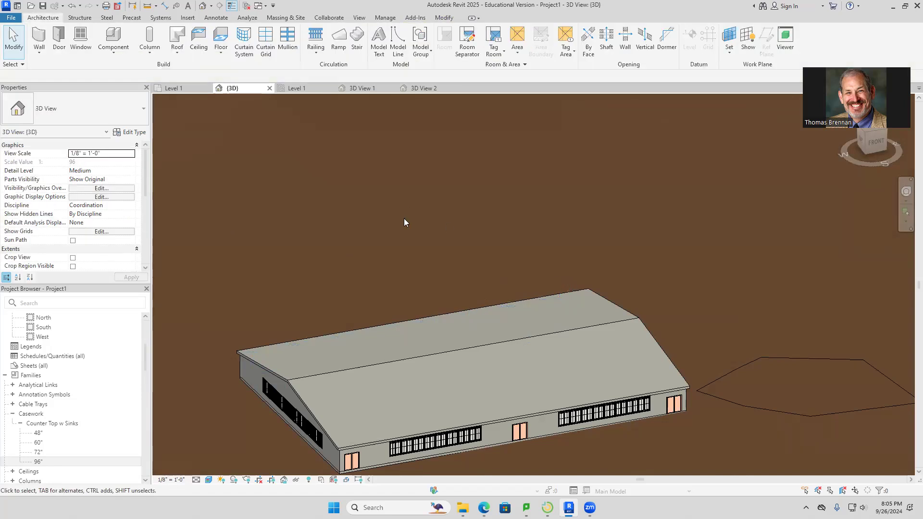
pyautogui.scroll(-2, 404, 220)
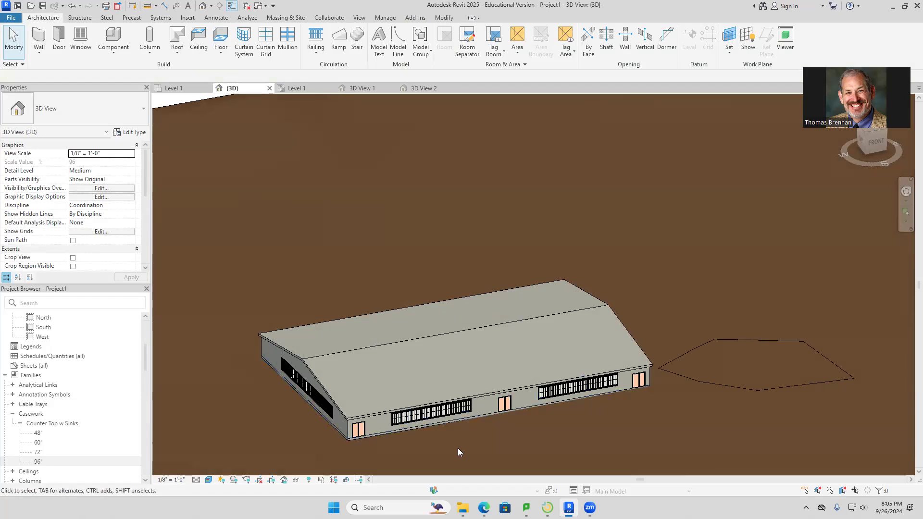
pyautogui.moveTo(458, 448); pyautogui.dragTo(529, 404, button='middle')
pyautogui.scroll(1, 514, 401)
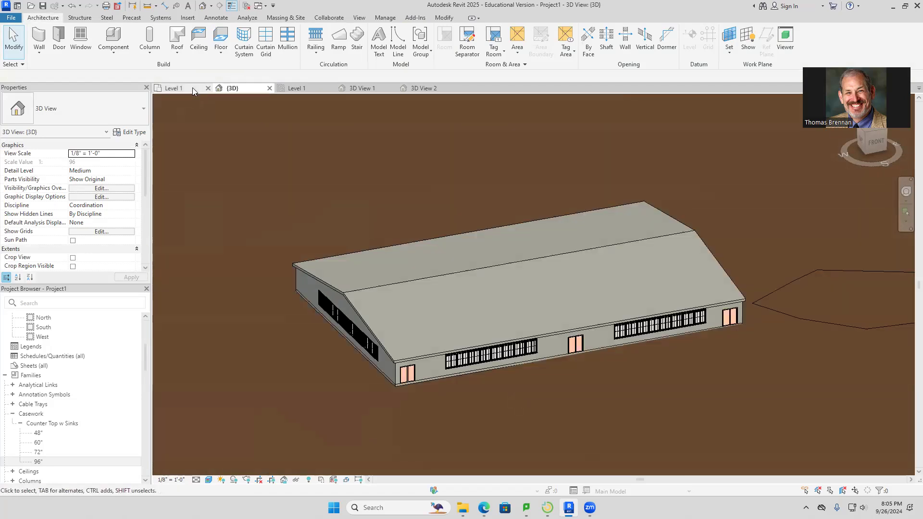
pyautogui.click(193, 89)
pyautogui.scroll(4, 344, 175)
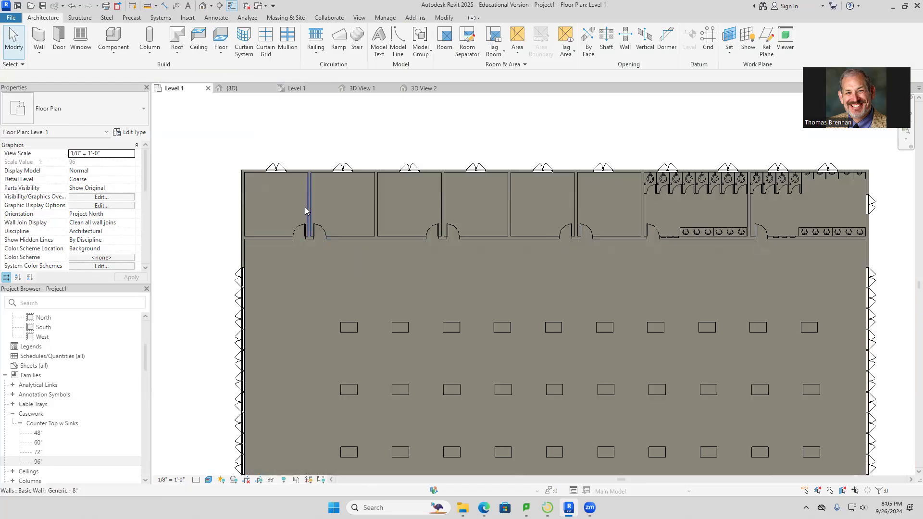
pyautogui.click(310, 210)
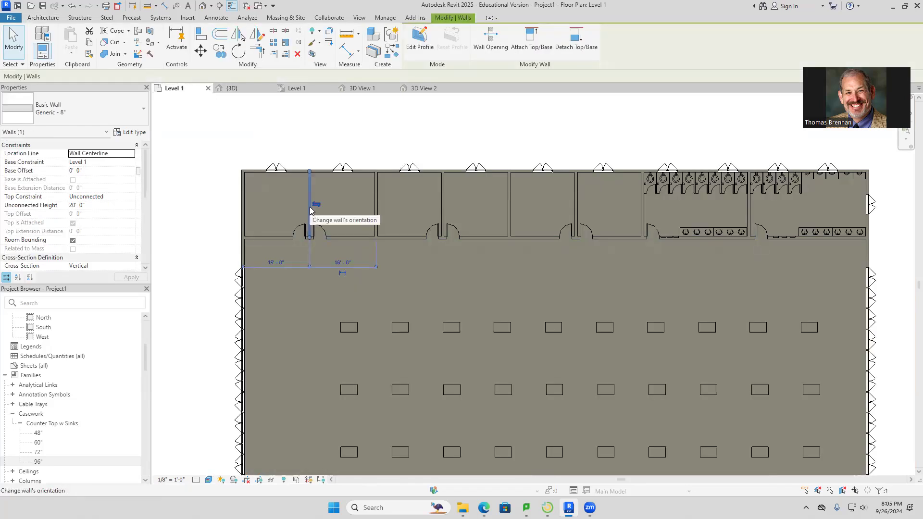
pyautogui.press('Escape')
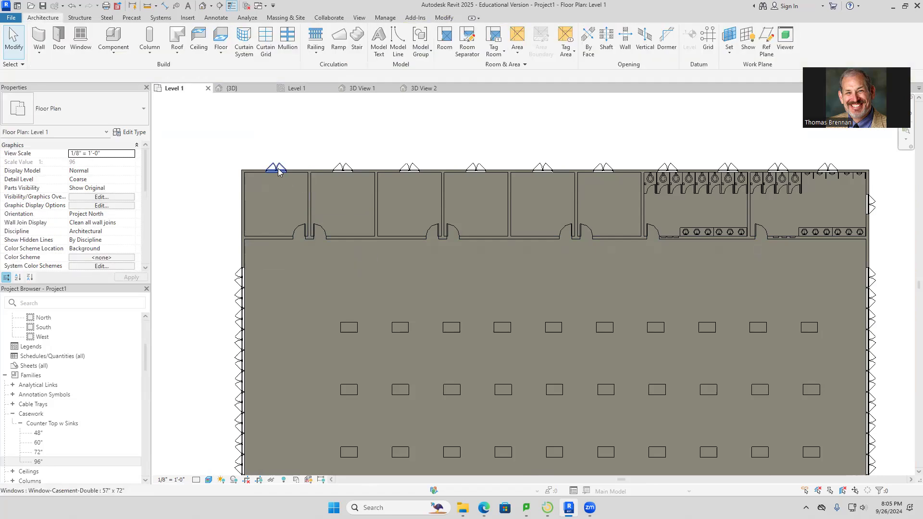
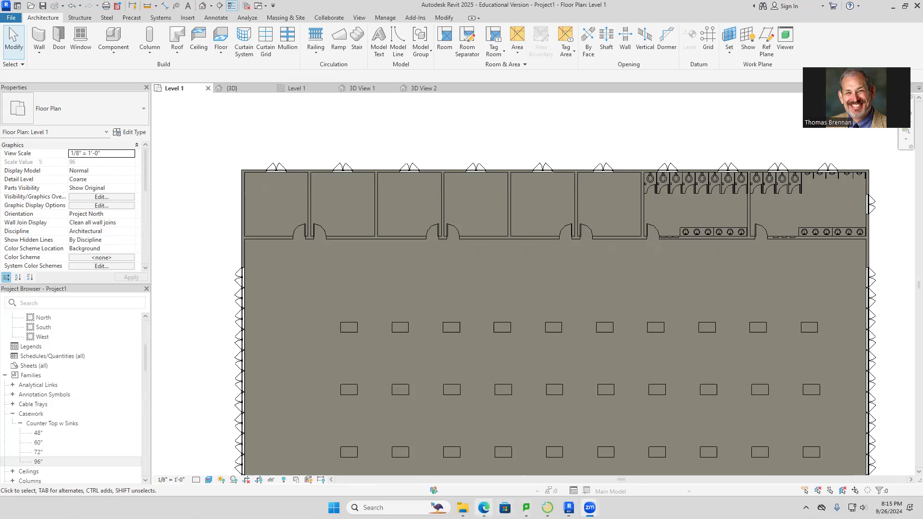
# Step: Switch to the Edge browser, review the Warehouse Project requirements on the course page and open the assignment
pyautogui.click(484, 508)
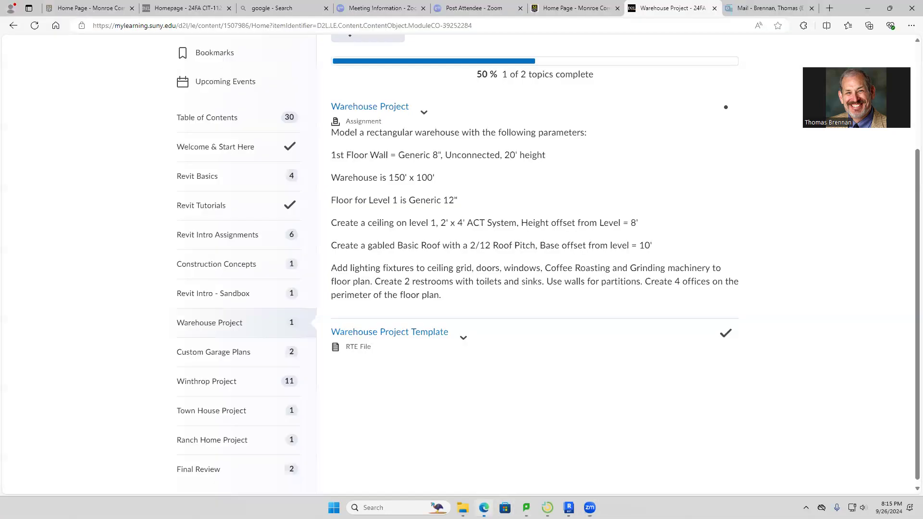
pyautogui.click(537, 399)
pyautogui.scroll(3, 587, 224)
pyautogui.scroll(-2, 579, 252)
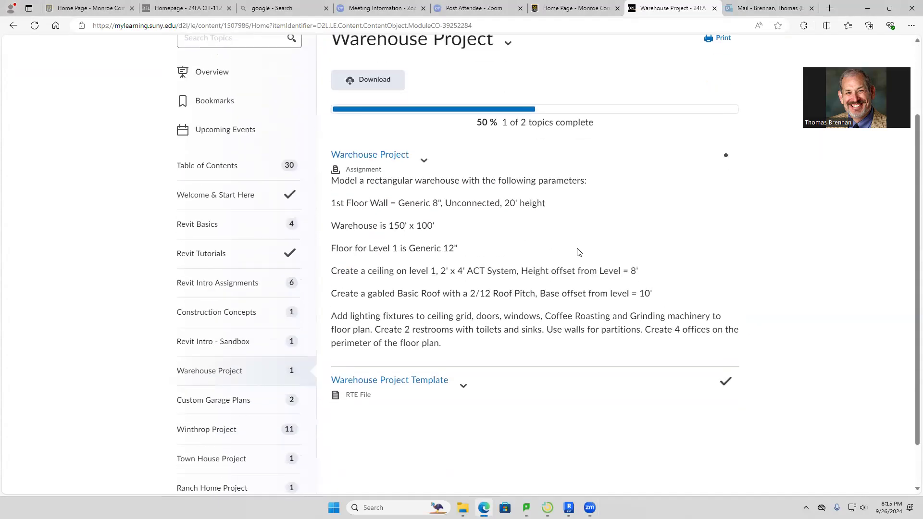
pyautogui.scroll(2, 439, 405)
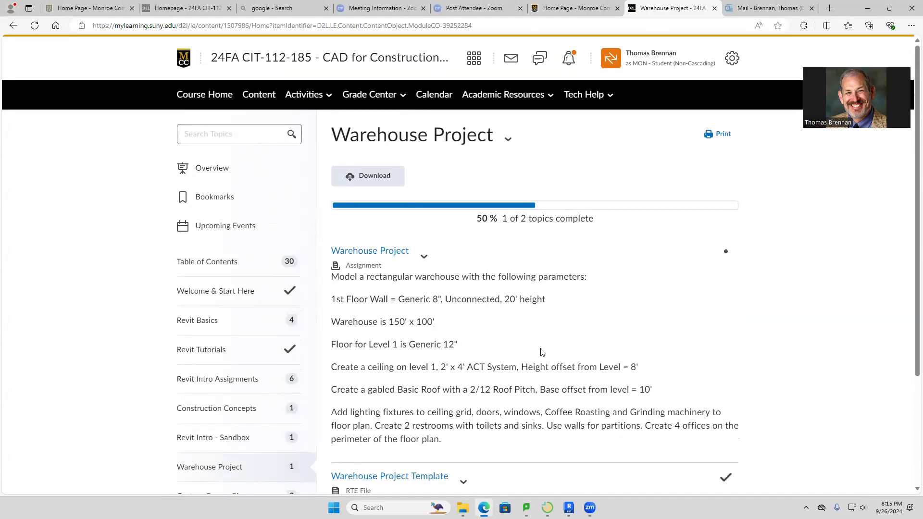
pyautogui.scroll(-3, 542, 352)
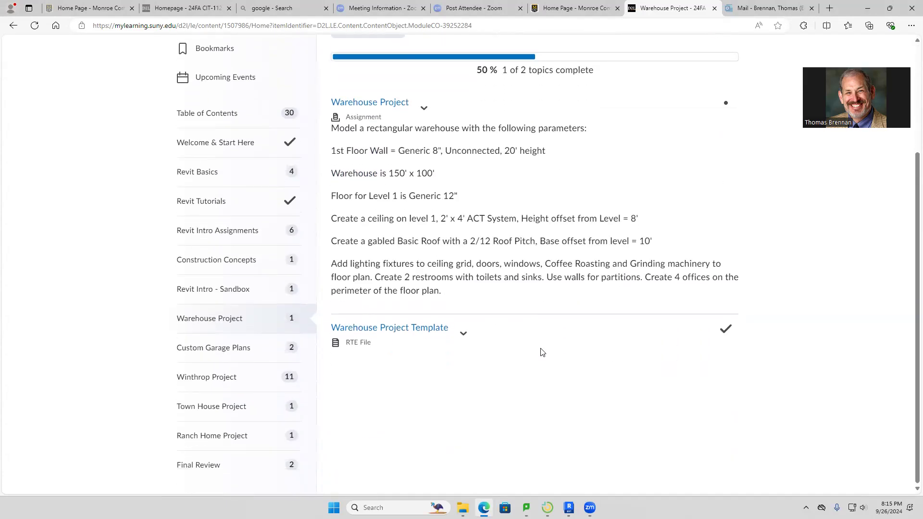
pyautogui.scroll(3, 542, 353)
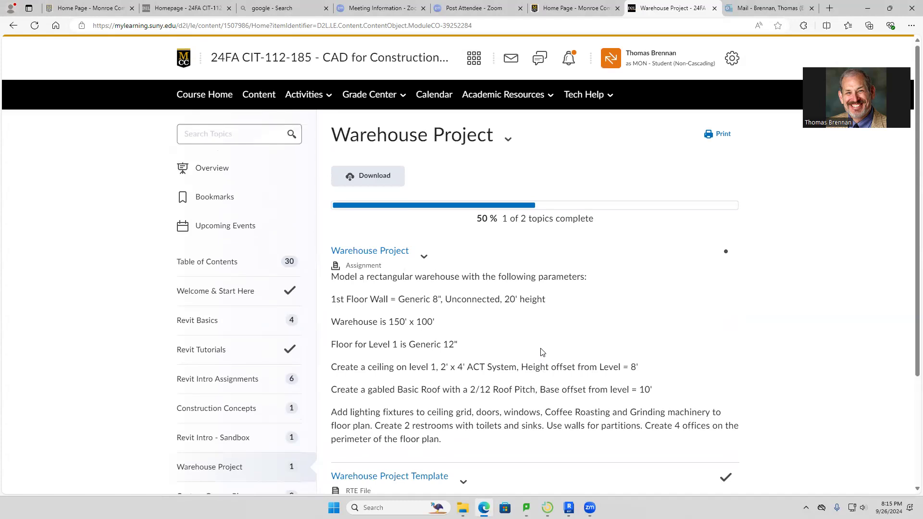
pyautogui.scroll(-3, 542, 352)
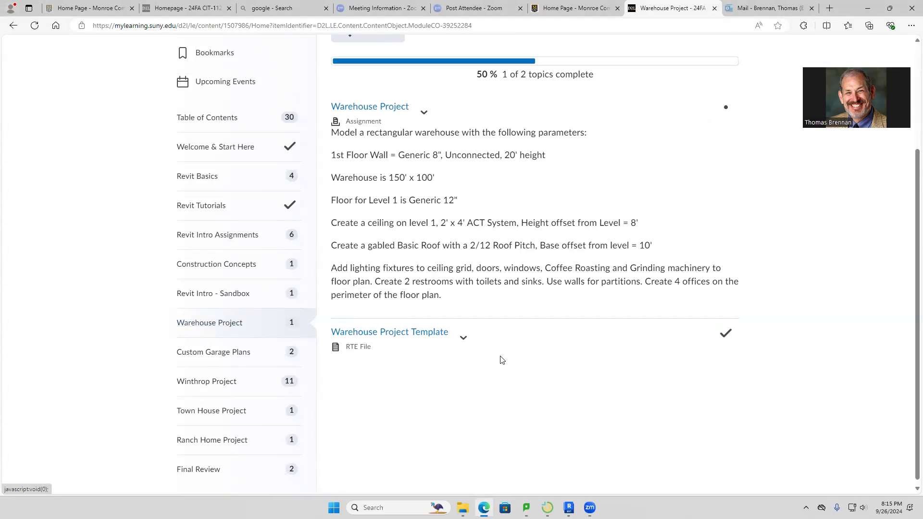
pyautogui.scroll(3, 507, 368)
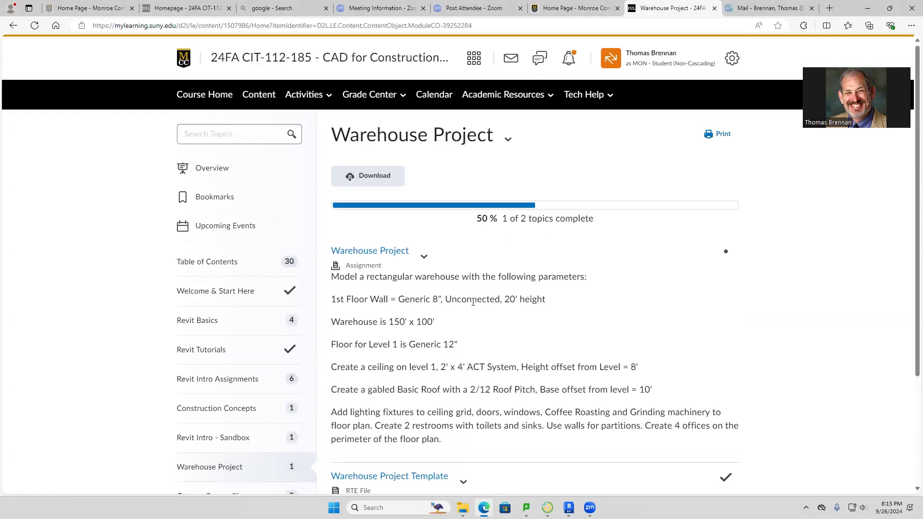
pyautogui.click(387, 254)
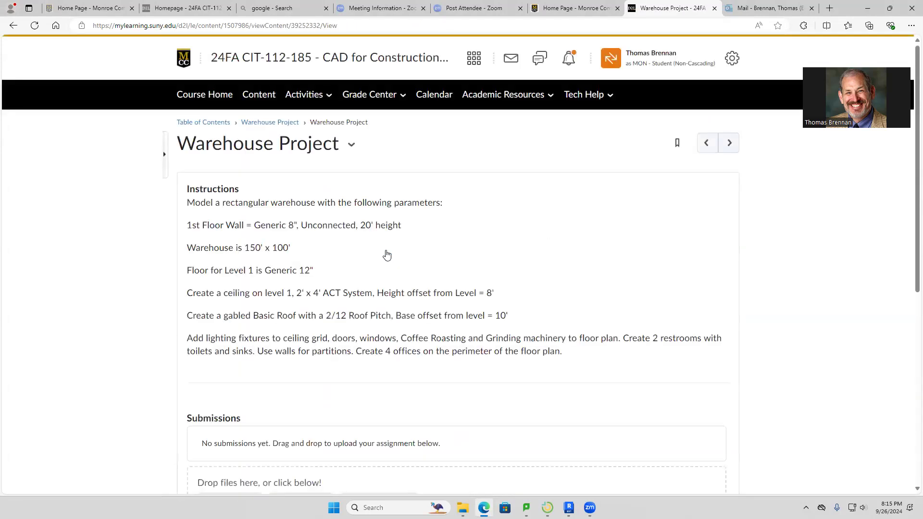
# Step: Review the Warehouse Project module, its template entry, the assignment instructions and the submission area on the course site
pyautogui.click(352, 144)
pyautogui.click(311, 147)
pyautogui.click(259, 126)
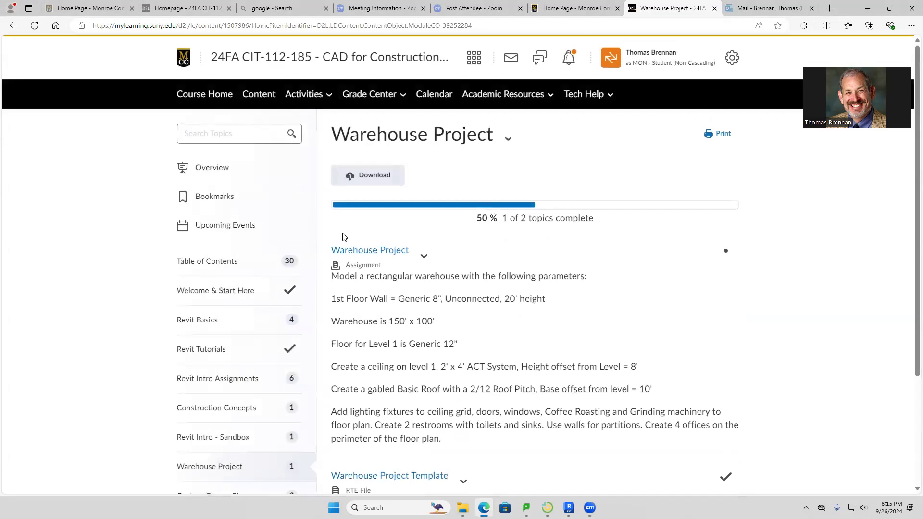
pyautogui.scroll(-3, 343, 237)
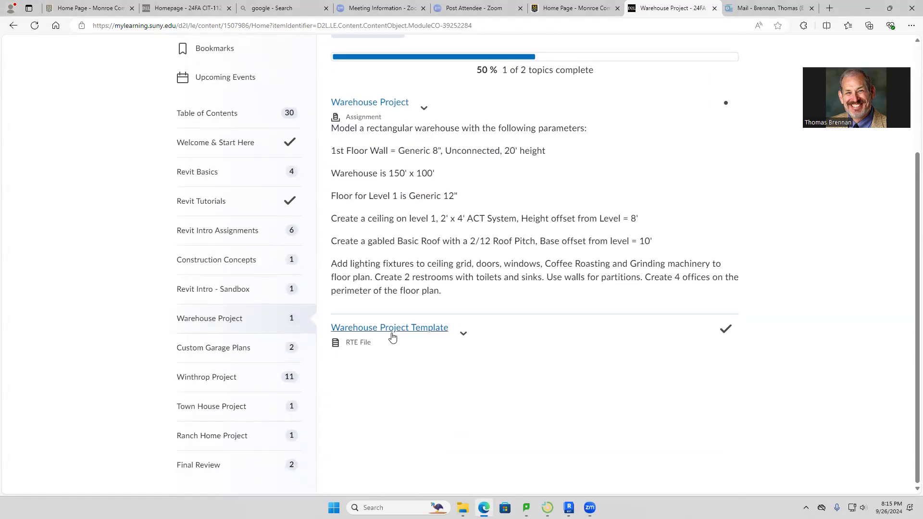
pyautogui.scroll(3, 404, 346)
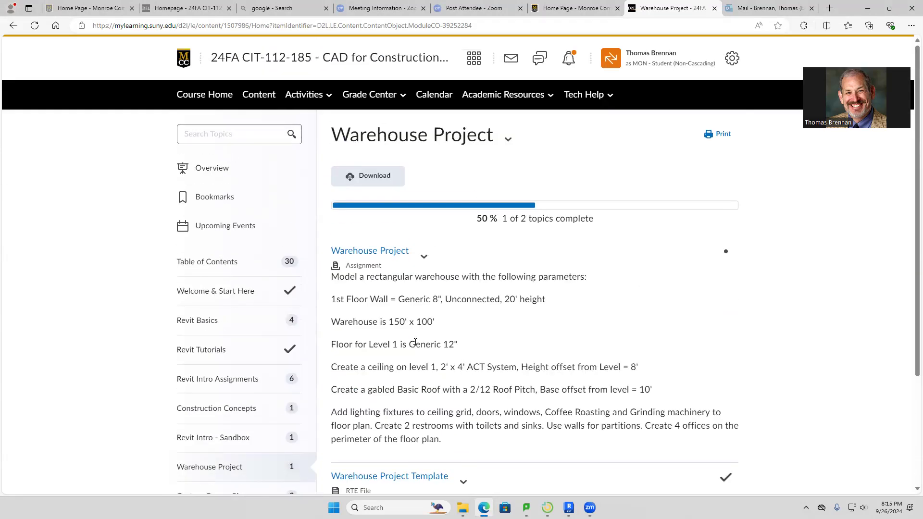
pyautogui.click(425, 255)
pyautogui.click(389, 251)
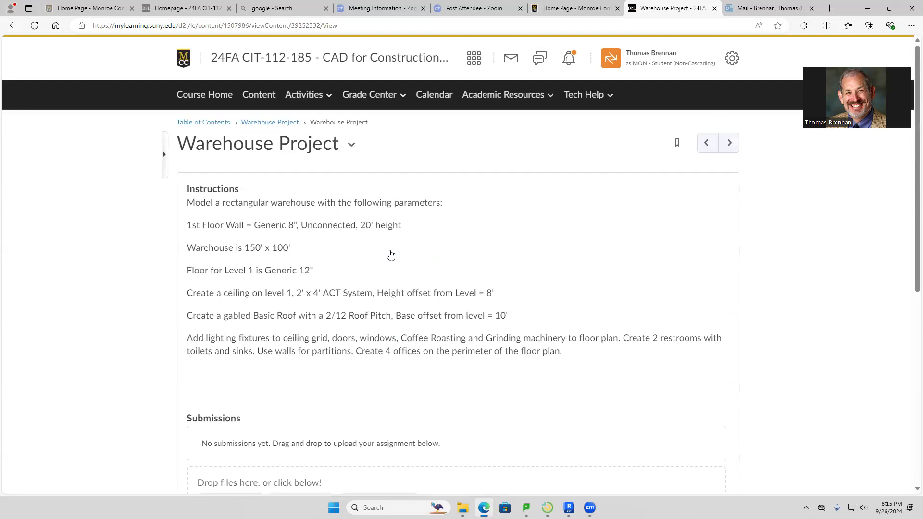
pyautogui.scroll(-5, 390, 255)
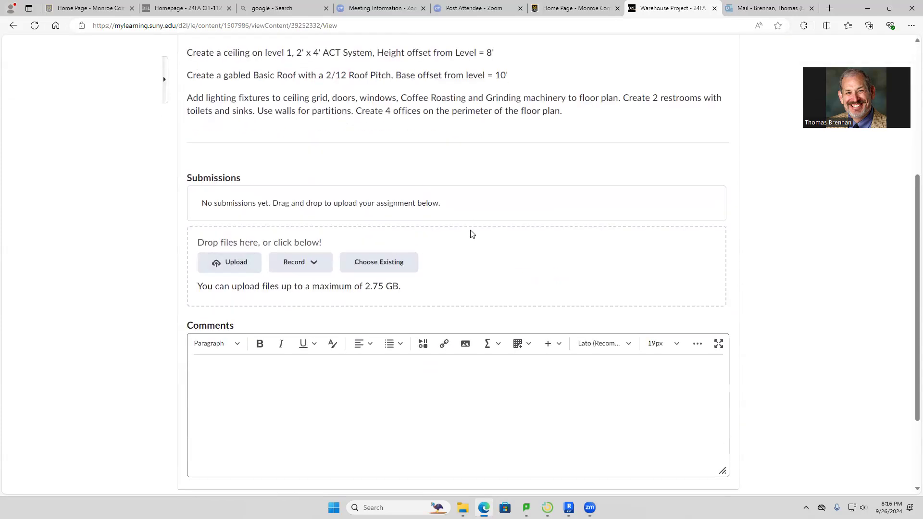
pyautogui.scroll(4, 472, 250)
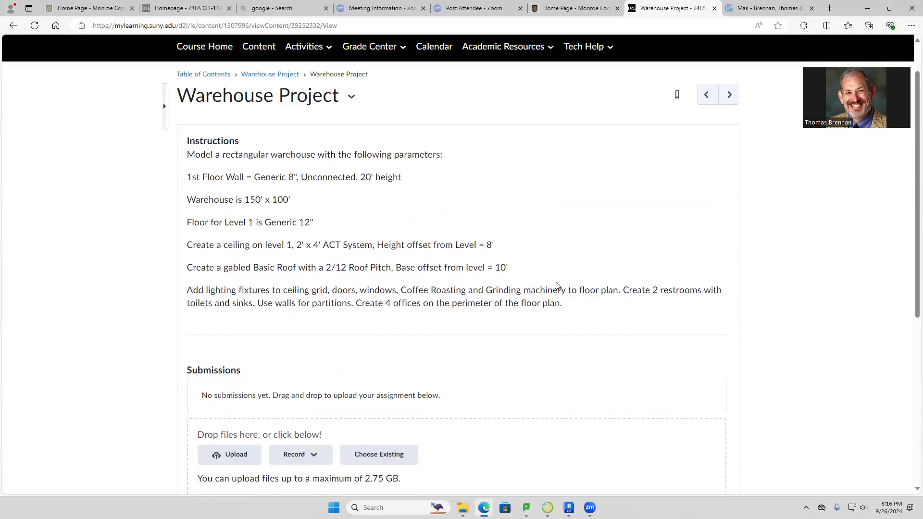
pyautogui.scroll(1, 548, 282)
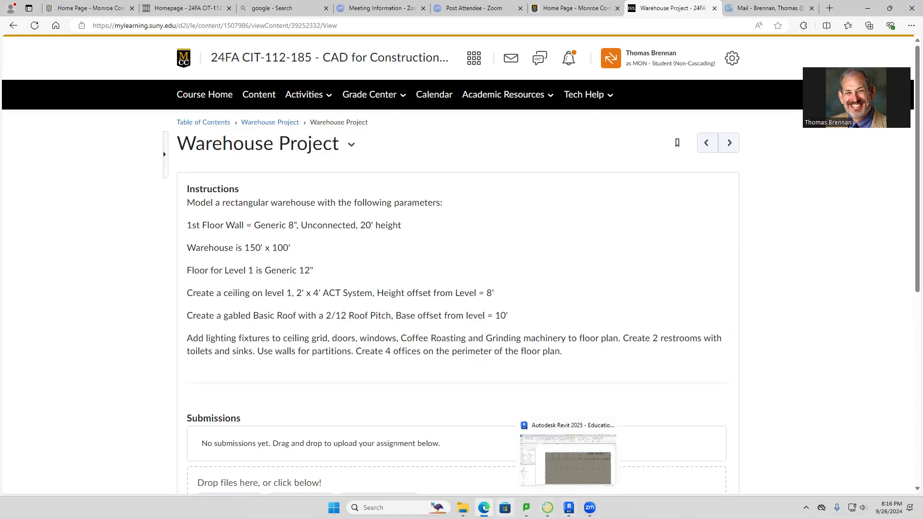
# Step: Switch to Revit and check the wall type and height constraints of the west exterior wall in the Level 1 plan
pyautogui.click(568, 507)
pyautogui.scroll(-1, 350, 232)
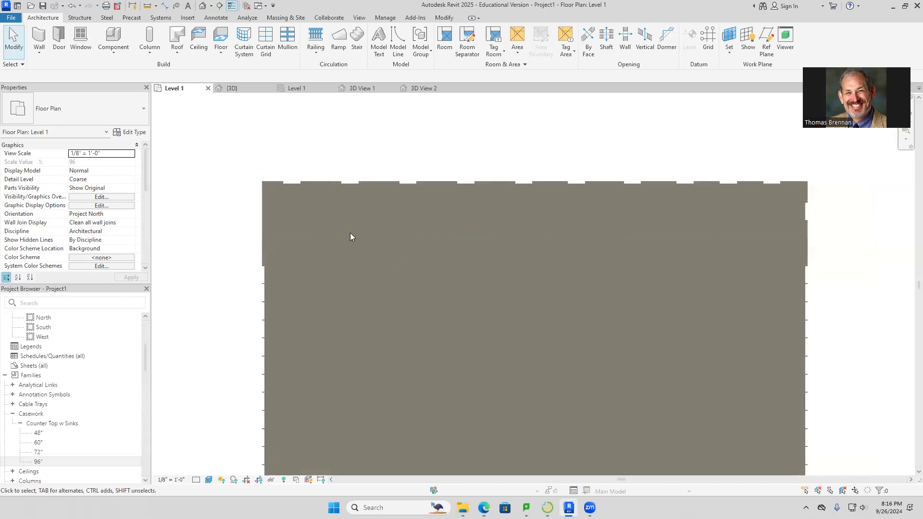
pyautogui.click(264, 220)
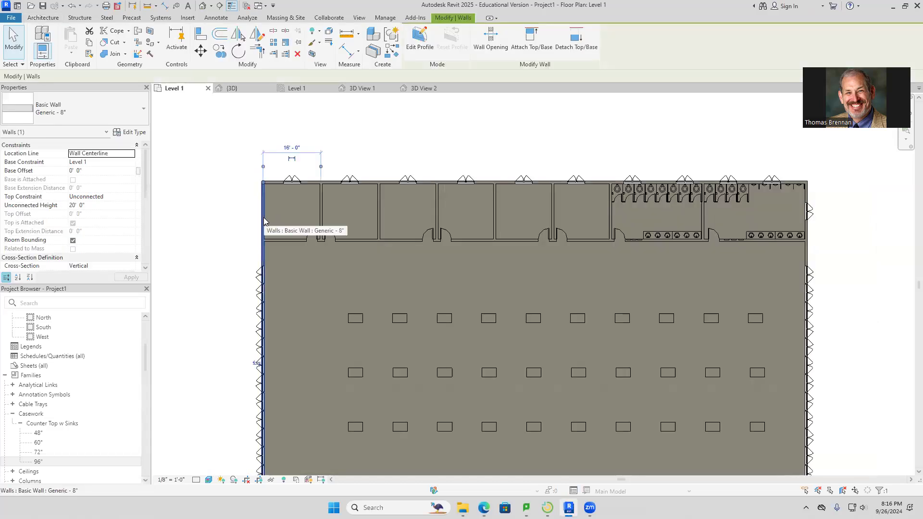
pyautogui.click(254, 222)
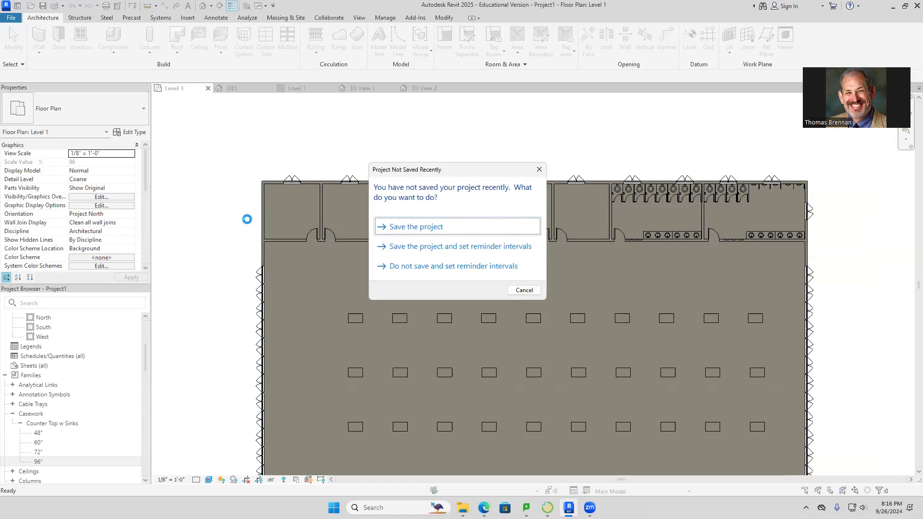
# Step: Dismiss the save reminder and save the model in Downloads as a project file named WAREHOUSE PROJECT followed by the author's surname
pyautogui.press('Escape')
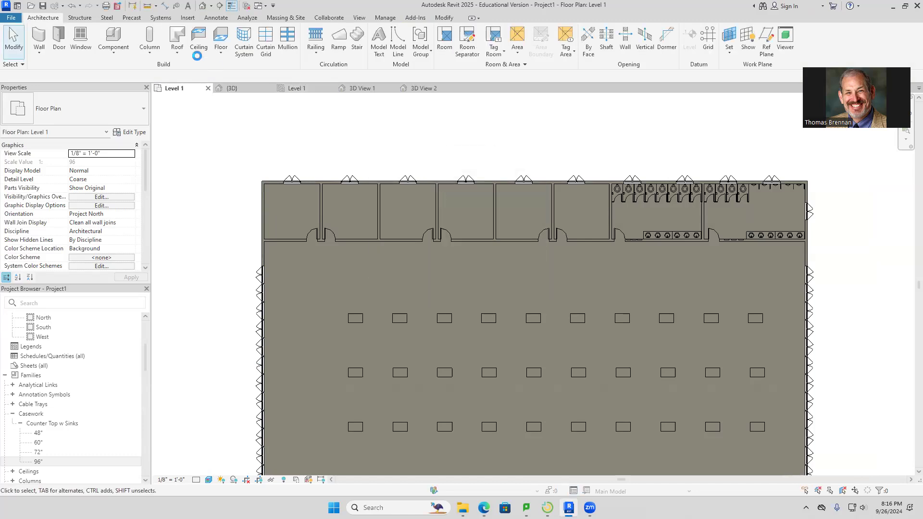
pyautogui.click(11, 17)
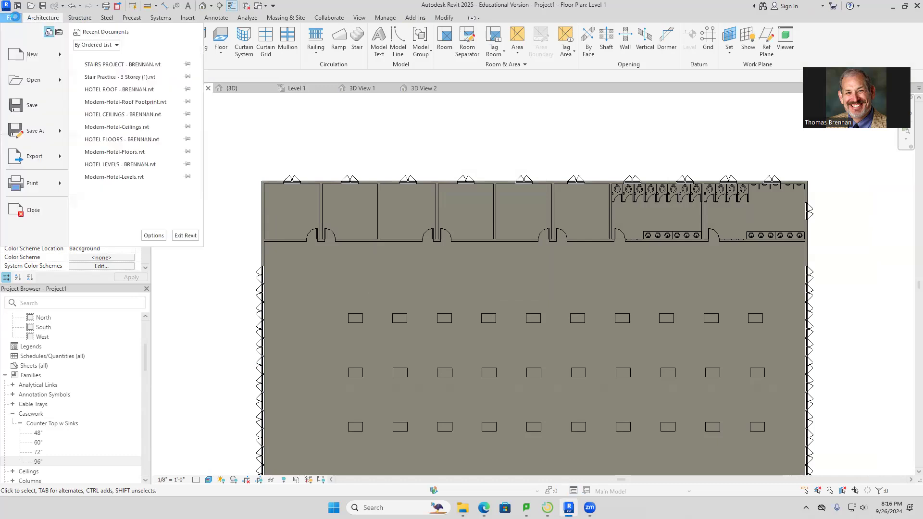
pyautogui.moveTo(39, 129)
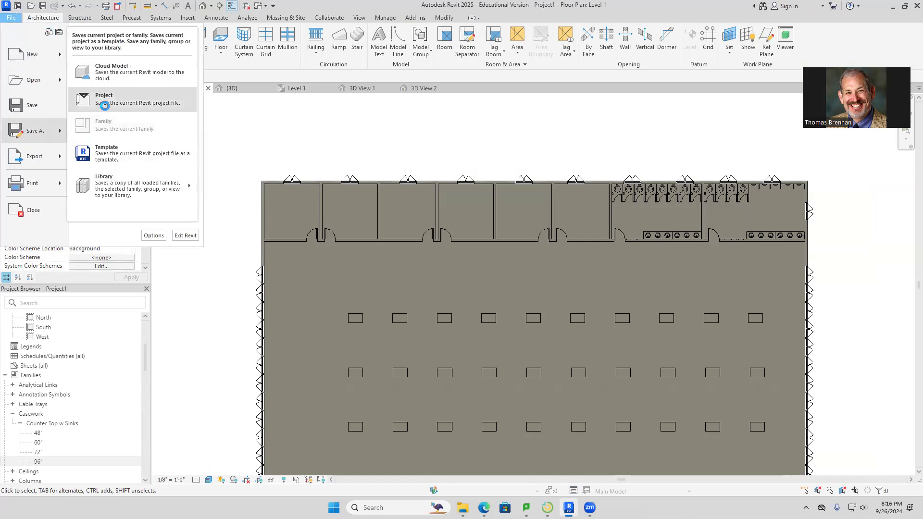
pyautogui.click(105, 105)
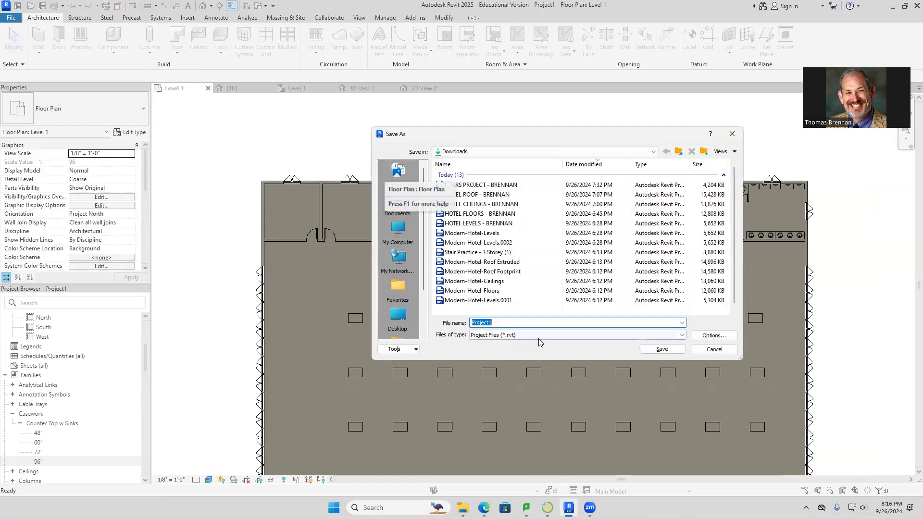
pyautogui.write('W')
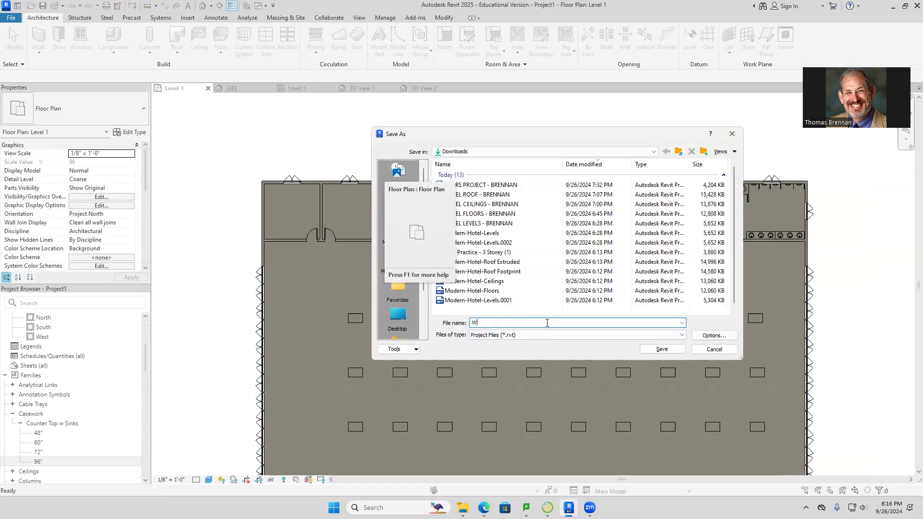
pyautogui.write('AREY97S')
pyautogui.press('BackSpace')
pyautogui.press('BackSpace')
pyautogui.press('BackSpace')
pyautogui.press('BackSpace')
pyautogui.write('HOUSE PROJECT - BRENNAN')
pyautogui.press('Return')
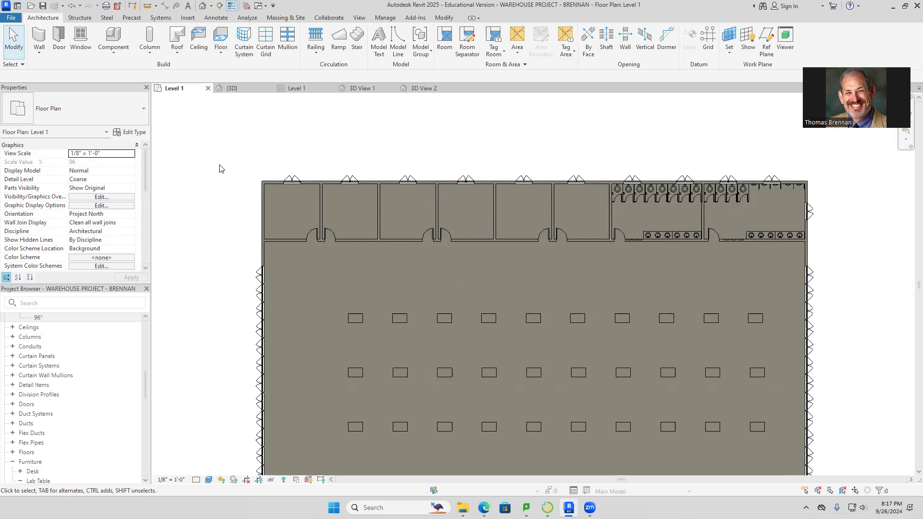
# Step: In the {3D} view, change the roof type to Wood Rafter 8" - Asphalt Shingle - Insulated
pyautogui.click(230, 89)
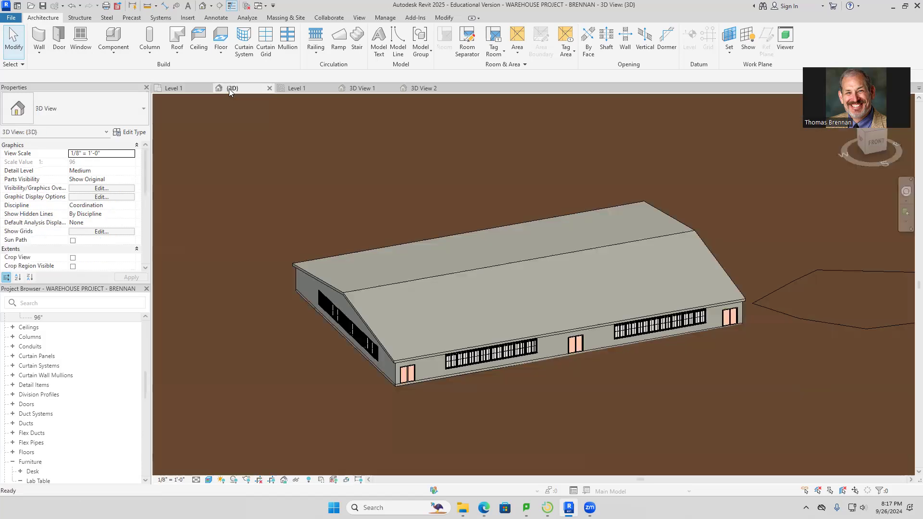
pyautogui.click(481, 268)
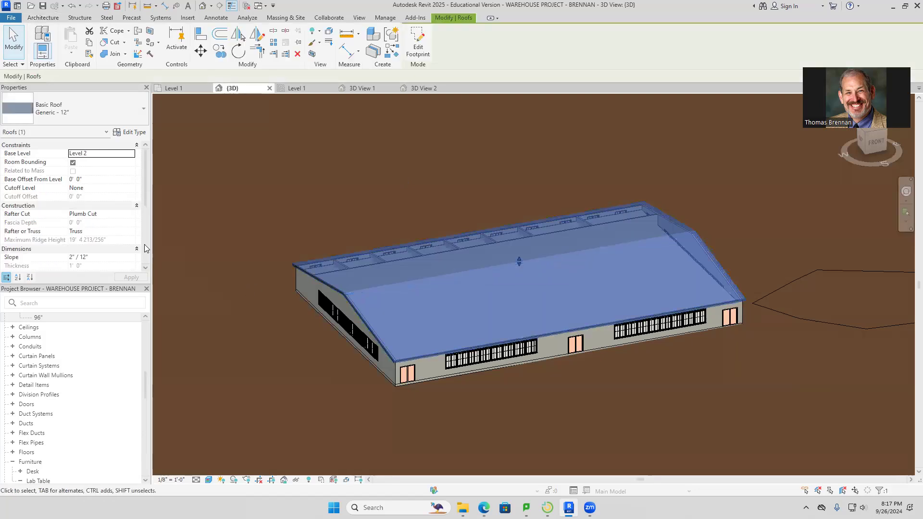
pyautogui.click(142, 111)
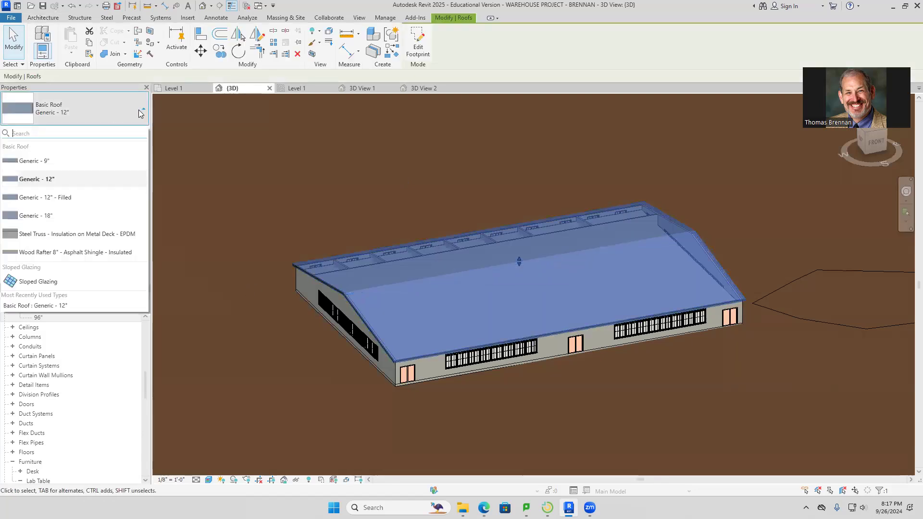
pyautogui.click(89, 248)
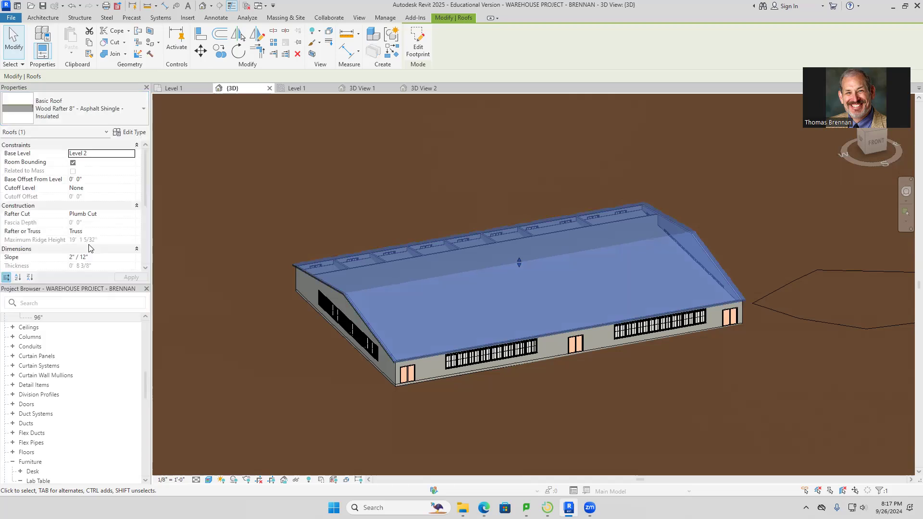
pyautogui.press('Escape')
# Step: Change the visual style of the {3D} view and inspect the roof's appearance up close
pyautogui.scroll(1, 483, 326)
pyautogui.click(208, 480)
pyautogui.click(224, 470)
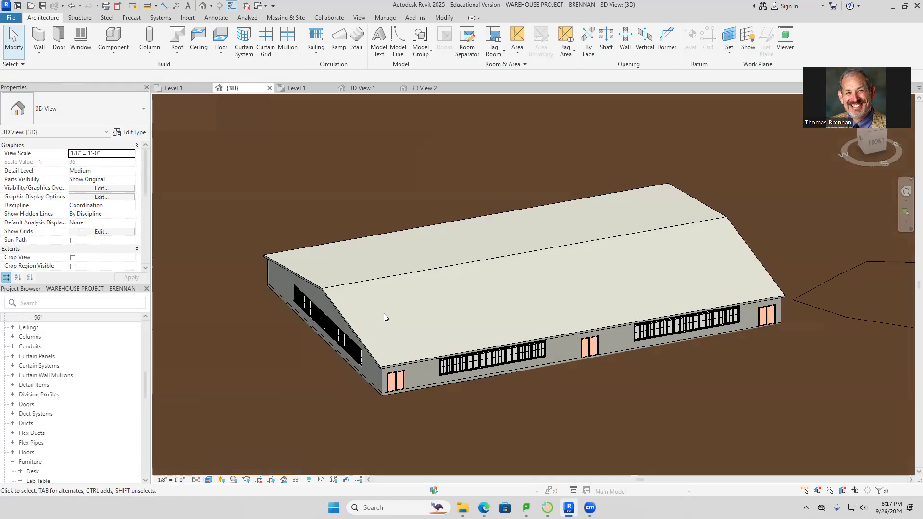
pyautogui.scroll(3, 385, 335)
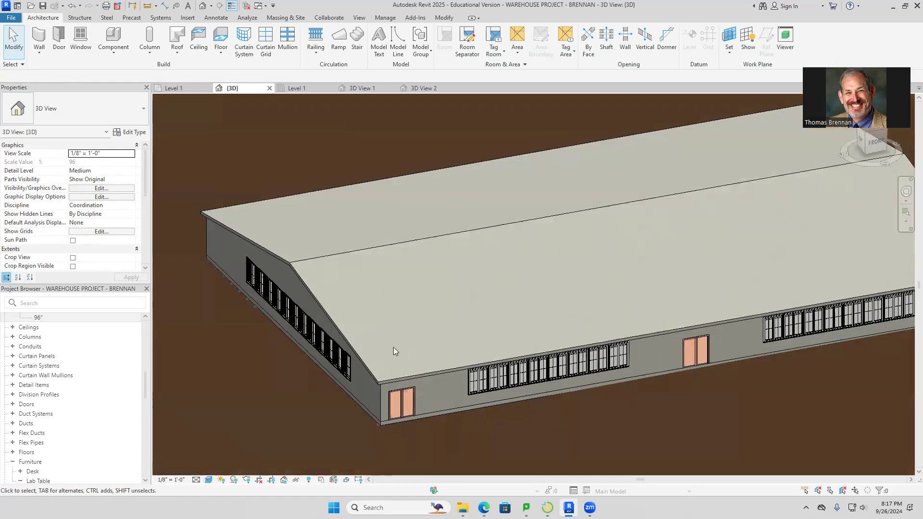
pyautogui.scroll(-5, 437, 332)
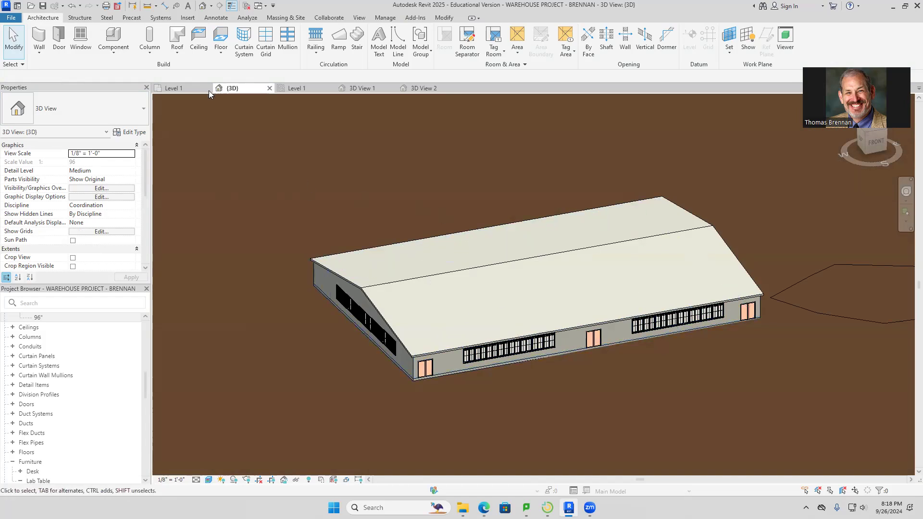
# Step: Look through the open Level 1 plans, the {3D} view and the camera views 3D View 1 and 3D View 2
pyautogui.click(187, 89)
pyautogui.click(231, 88)
pyautogui.click(297, 88)
pyautogui.click(362, 89)
pyautogui.hotkey('ctrl', 'Tab')
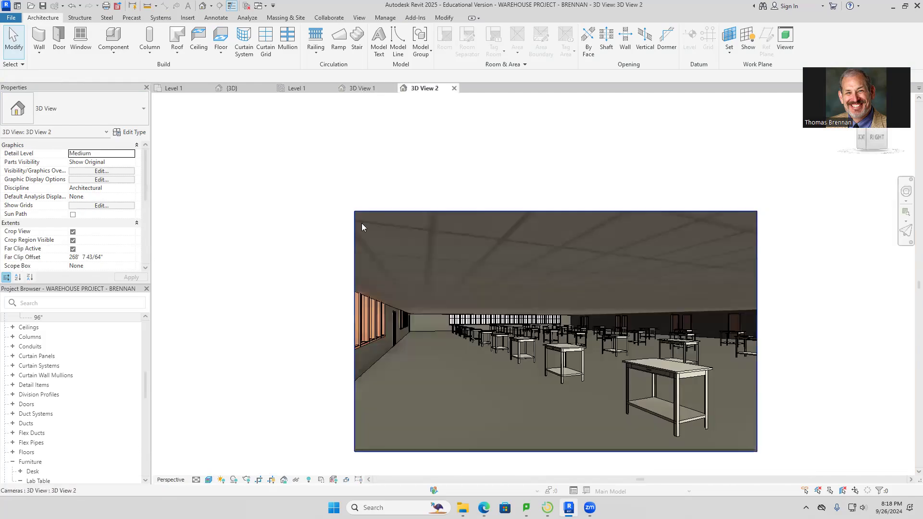
# Step: Switch to the Edge browser, open the course's Table of Contents and look over its modules
pyautogui.click(483, 508)
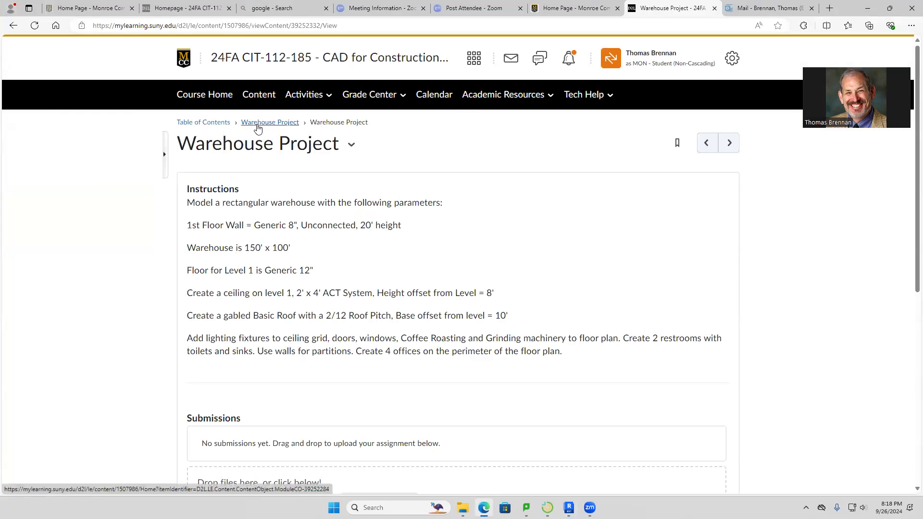
pyautogui.click(194, 124)
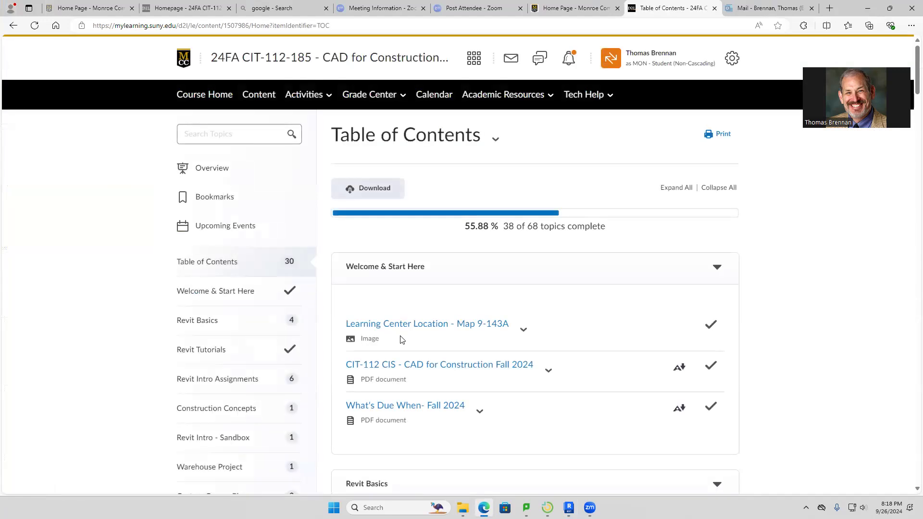
pyautogui.scroll(-8, 281, 276)
pyautogui.scroll(8, 277, 280)
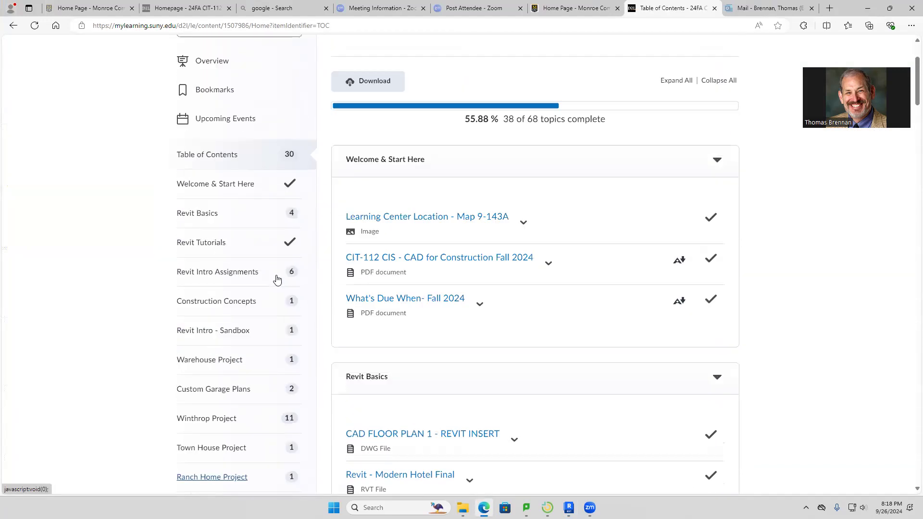
pyautogui.scroll(1, 277, 280)
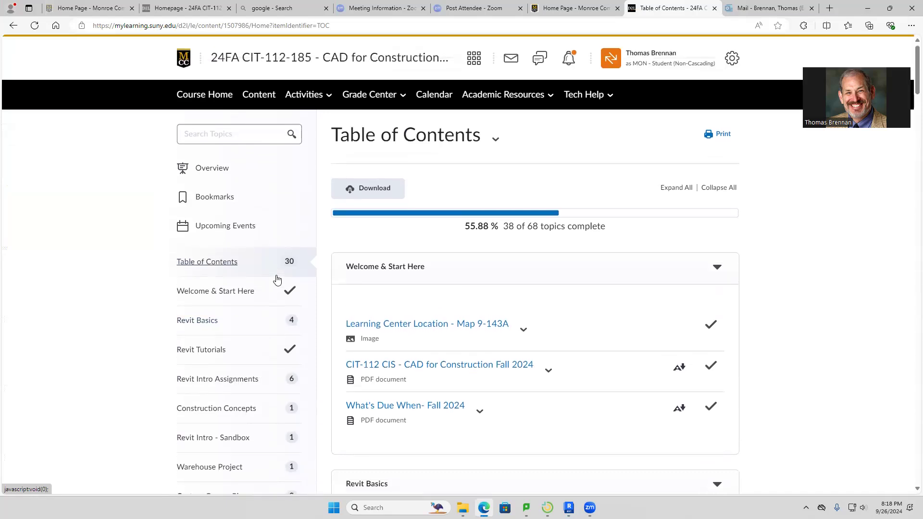
# Step: Open the course home page and look over the project modules in the Visual Table of Contents
pyautogui.click(216, 96)
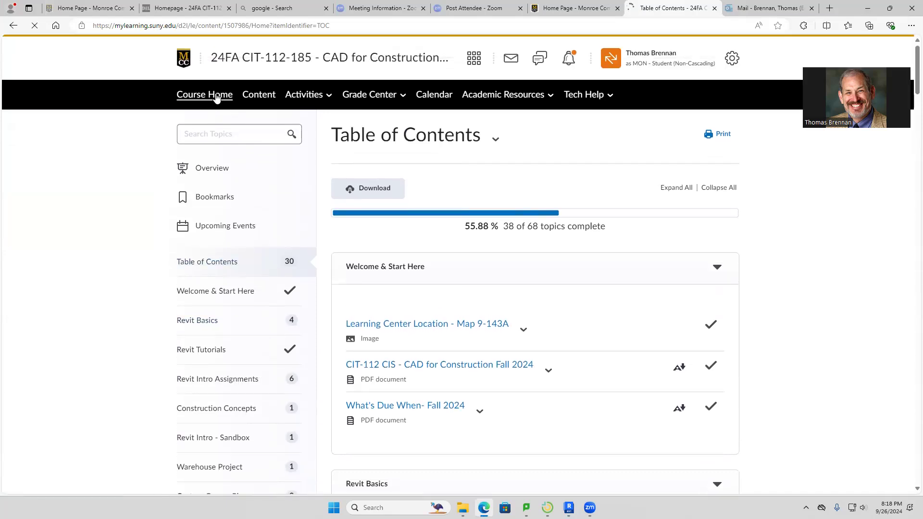
pyautogui.scroll(-10, 346, 312)
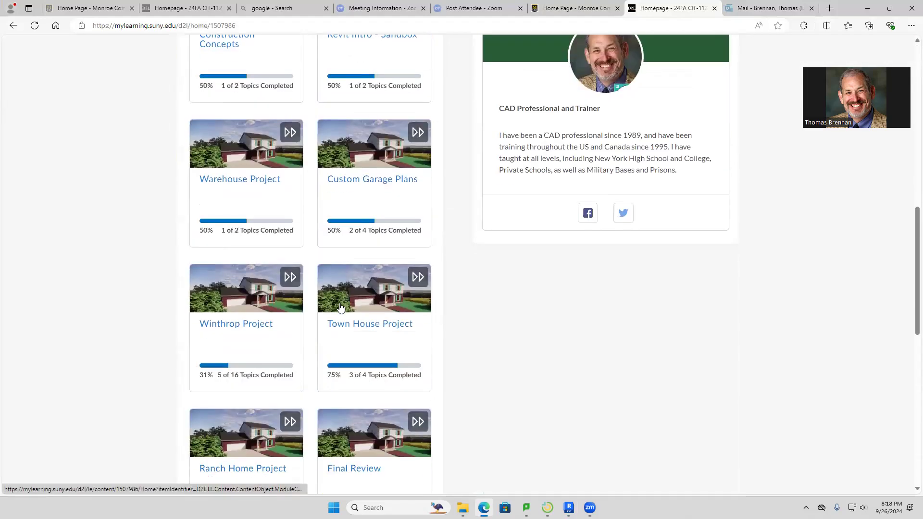
pyautogui.scroll(-8, 340, 308)
pyautogui.scroll(15, 340, 309)
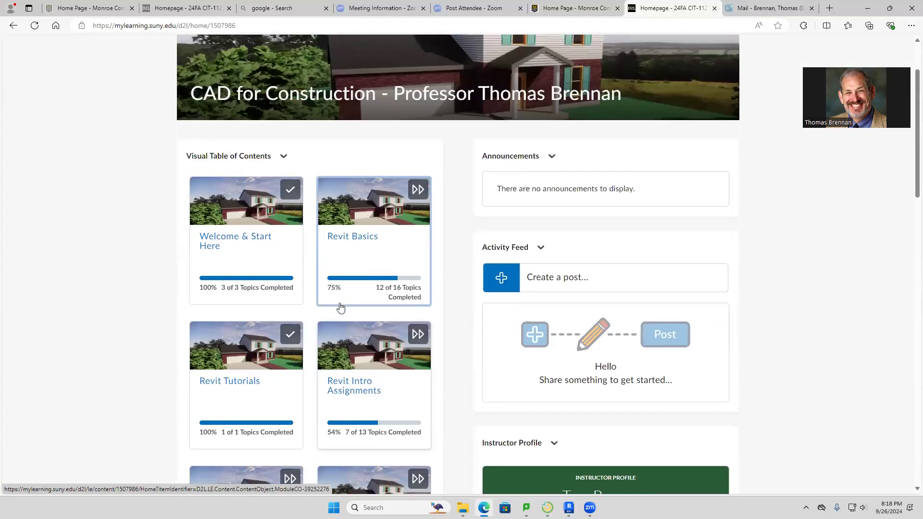
# Step: Stop viewing the course as a student and look over the instructor's Visual Table of Contents
pyautogui.scroll(2, 340, 308)
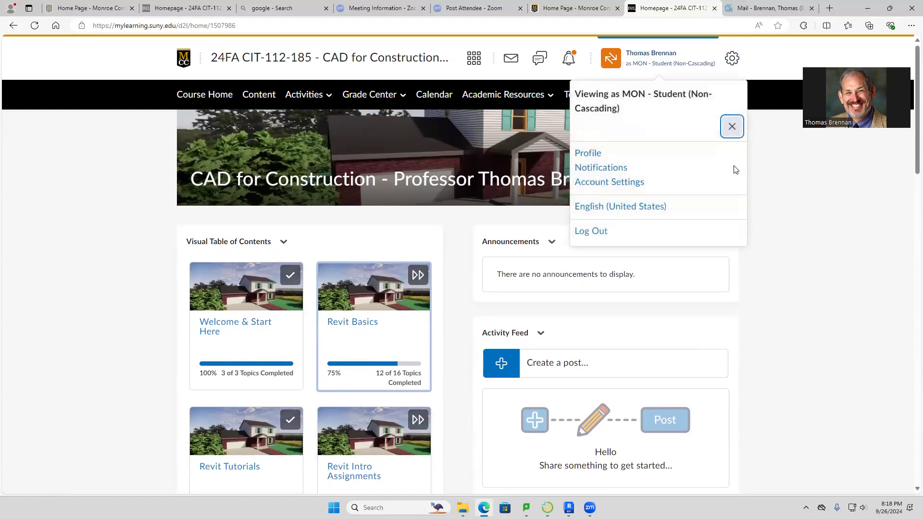
pyautogui.click(732, 126)
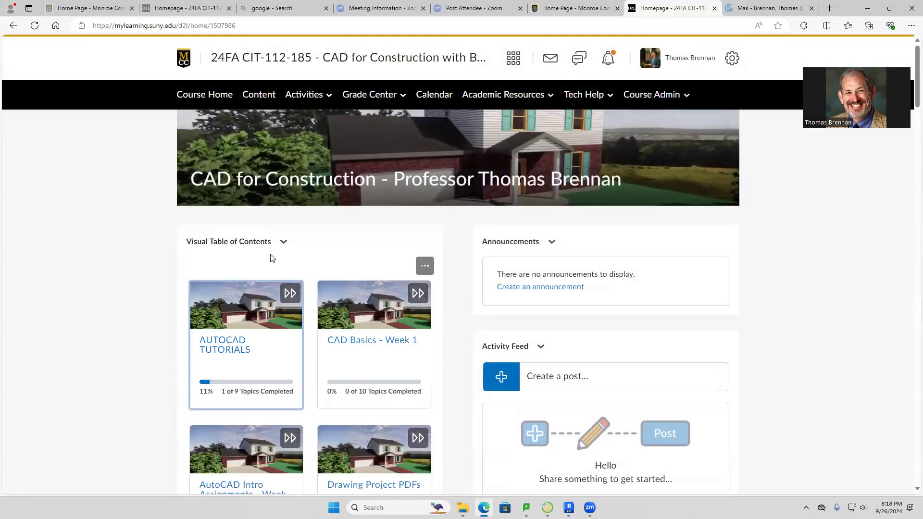
pyautogui.scroll(-7, 265, 258)
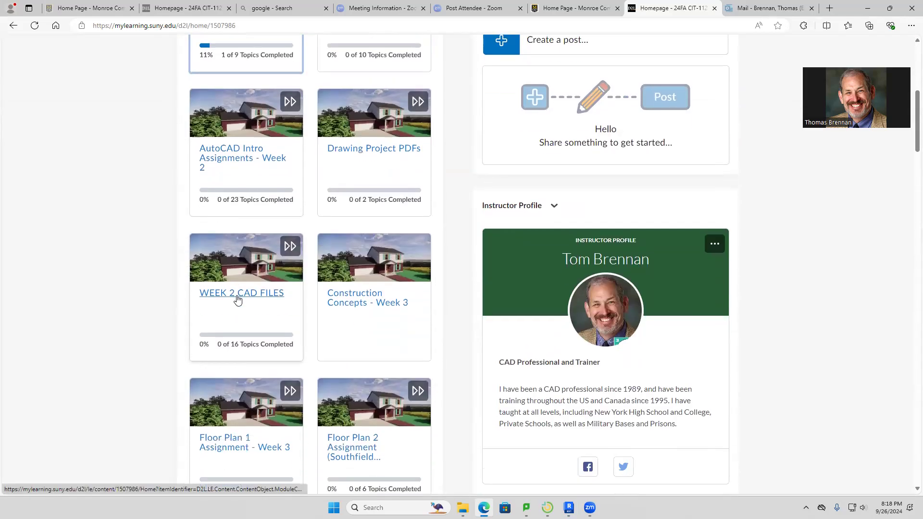
pyautogui.scroll(-16, 237, 299)
pyautogui.scroll(20, 248, 294)
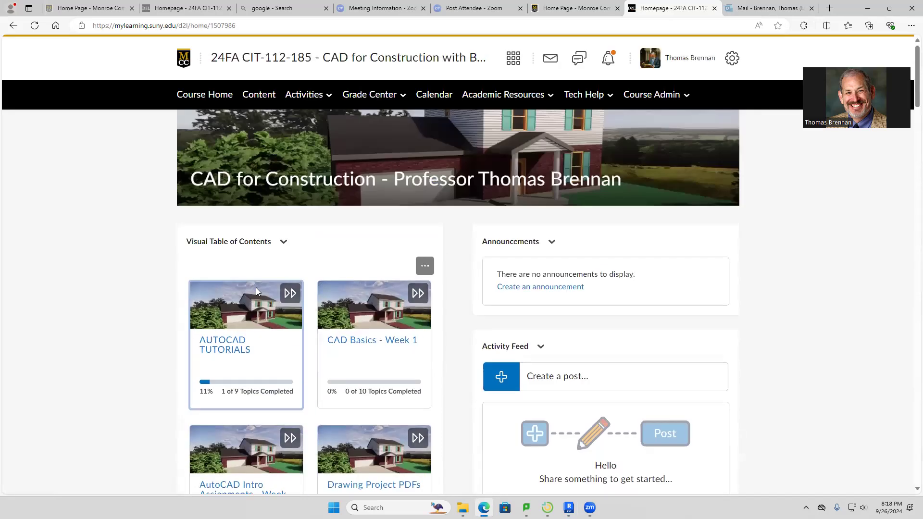
# Step: Close the course page and start a new email to the instructor's own college account with the subject WAREHOUSE PROJECT
pyautogui.click(714, 9)
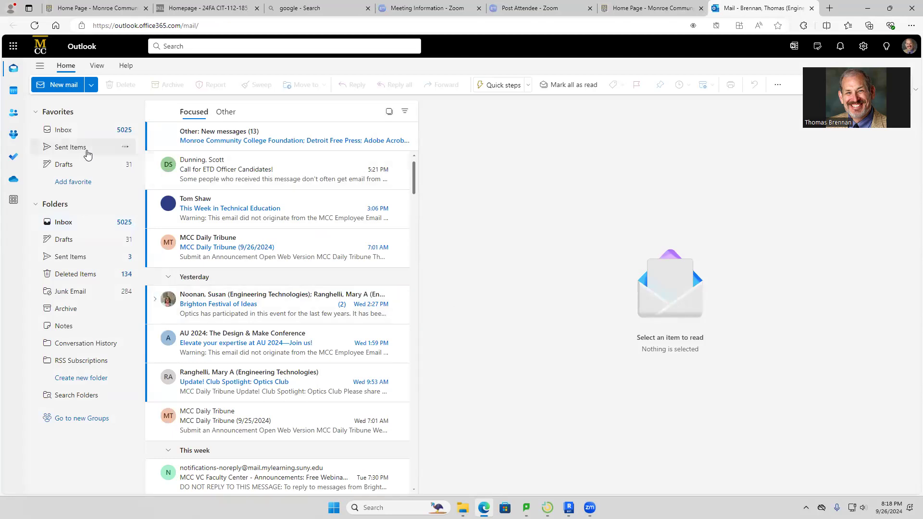
pyautogui.click(62, 85)
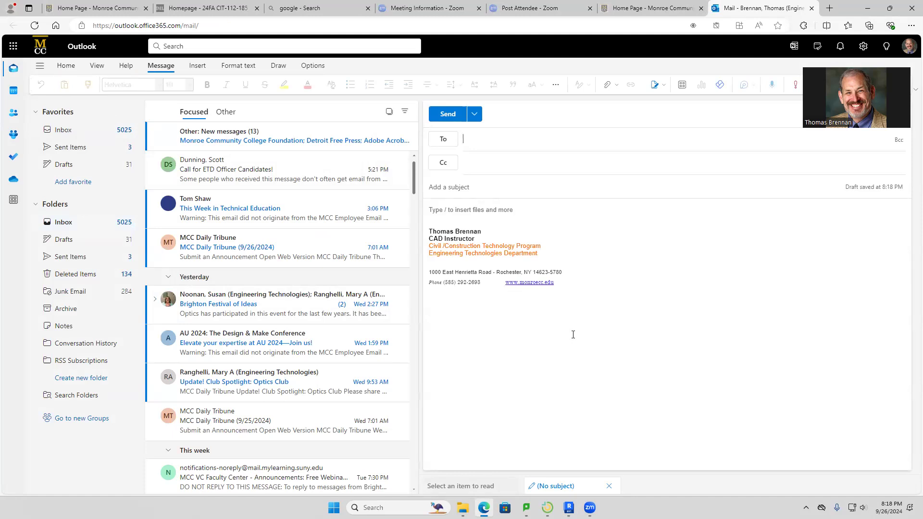
pyautogui.write('T')
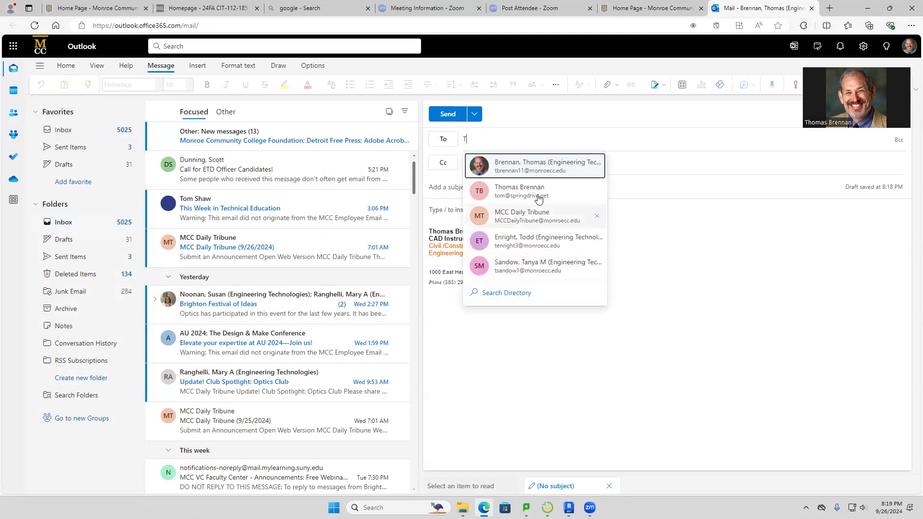
pyautogui.click(539, 173)
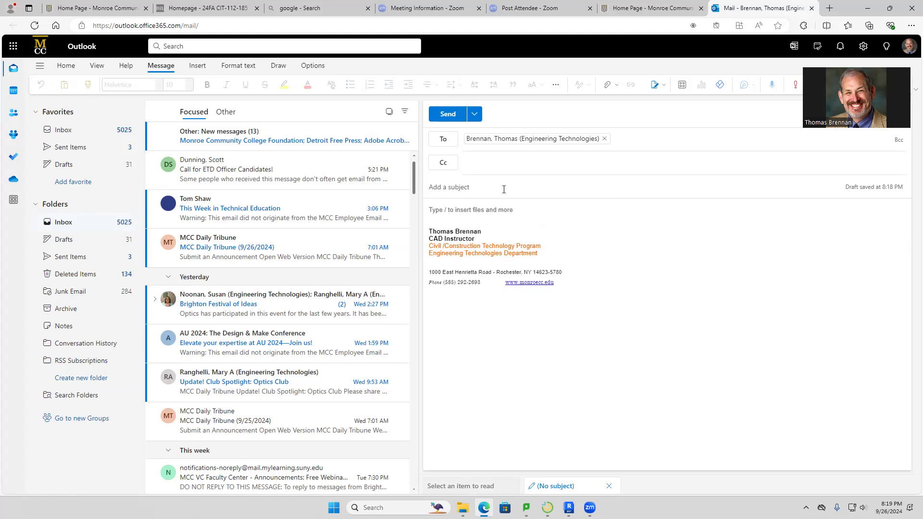
pyautogui.write('WAREHOUSE PROJECT')
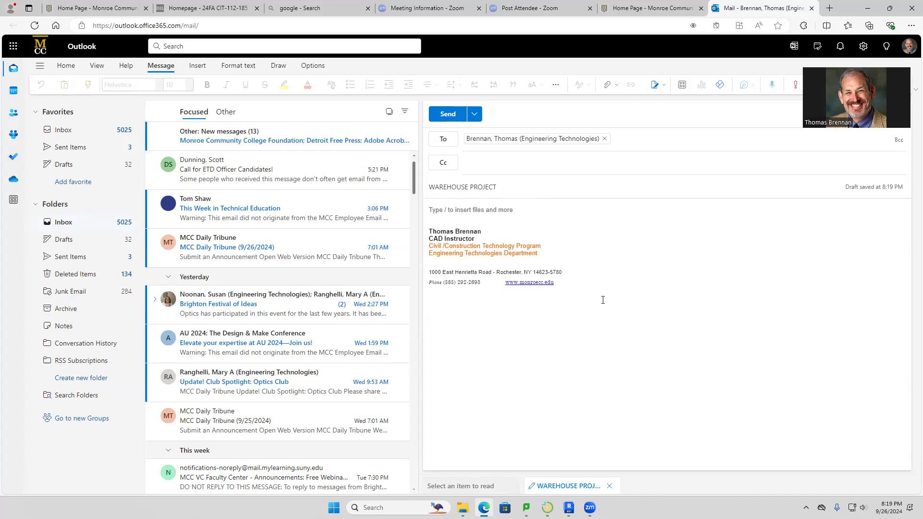
# Step: Attach the Warehouse Project Revit file from the Downloads folder to the email as a copy
pyautogui.click(615, 87)
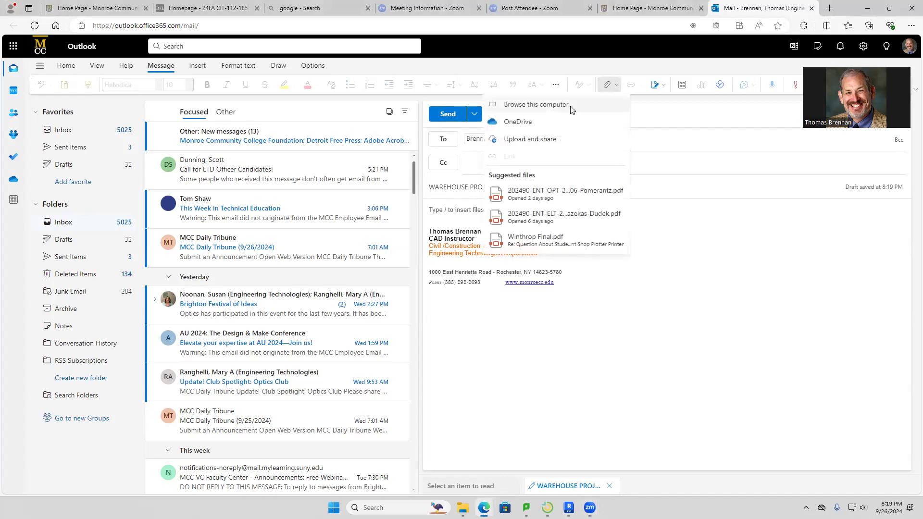
pyautogui.click(536, 105)
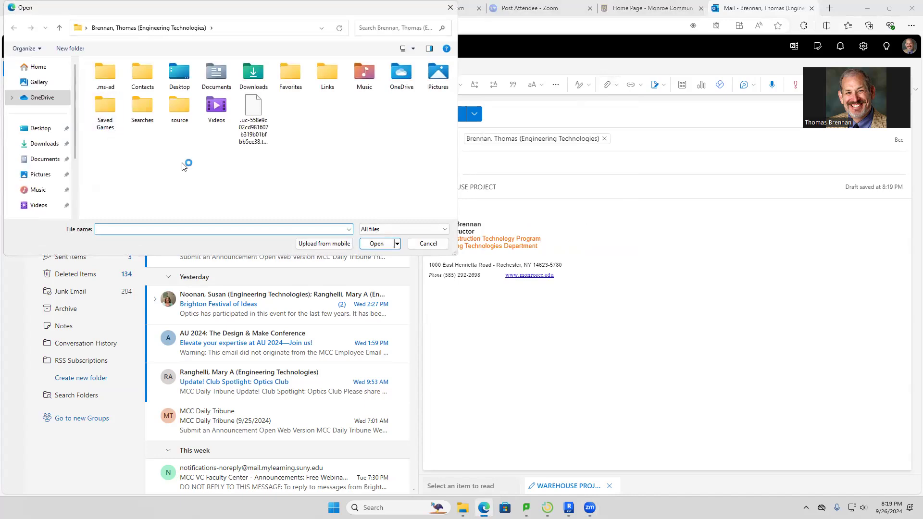
pyautogui.doubleClick(163, 71)
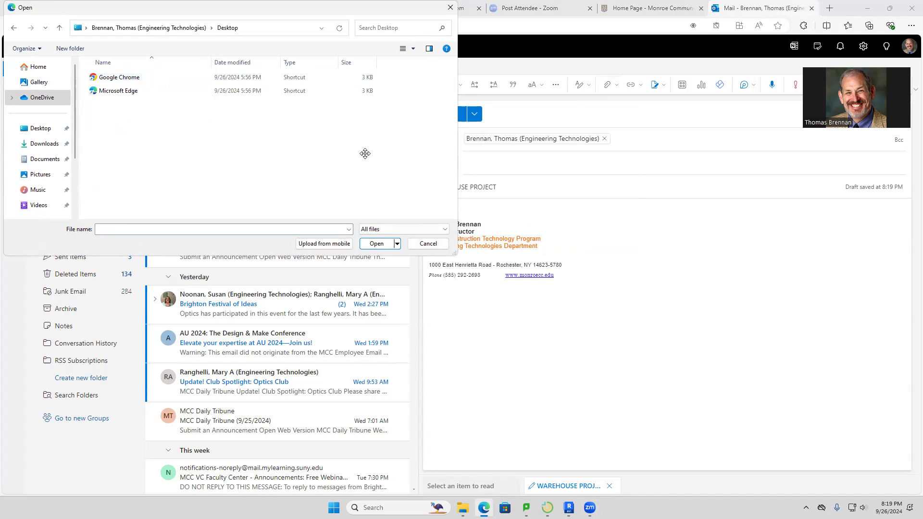
pyautogui.click(45, 144)
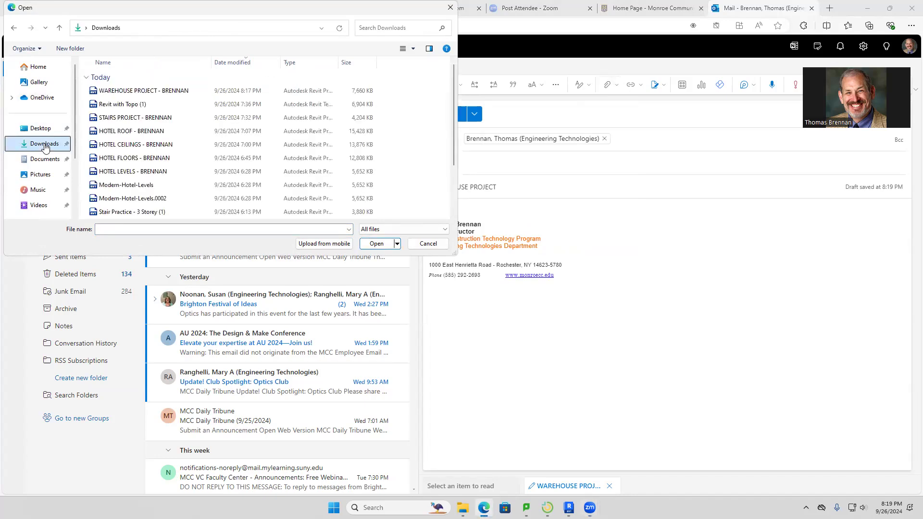
pyautogui.click(174, 91)
pyautogui.click(376, 244)
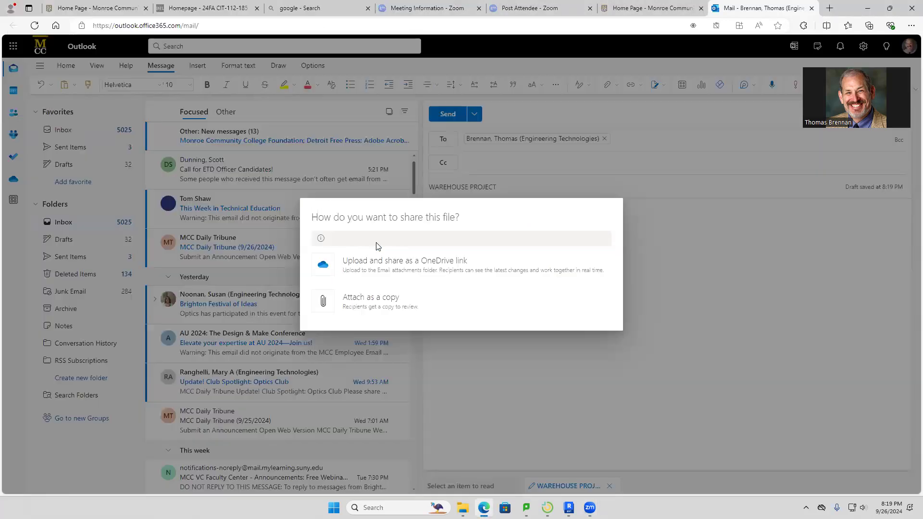
pyautogui.click(365, 301)
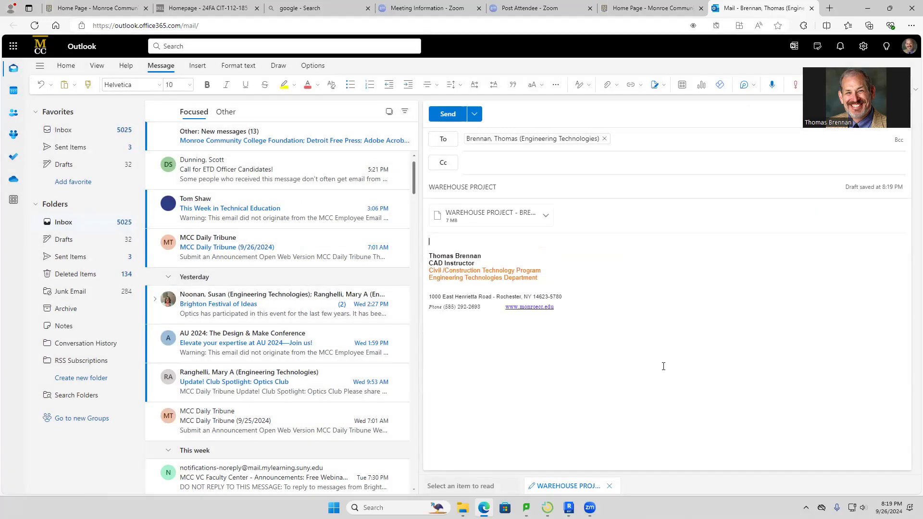
# Step: Send the WAREHOUSE PROJECT email and close the Outlook mailbox page
pyautogui.click(457, 117)
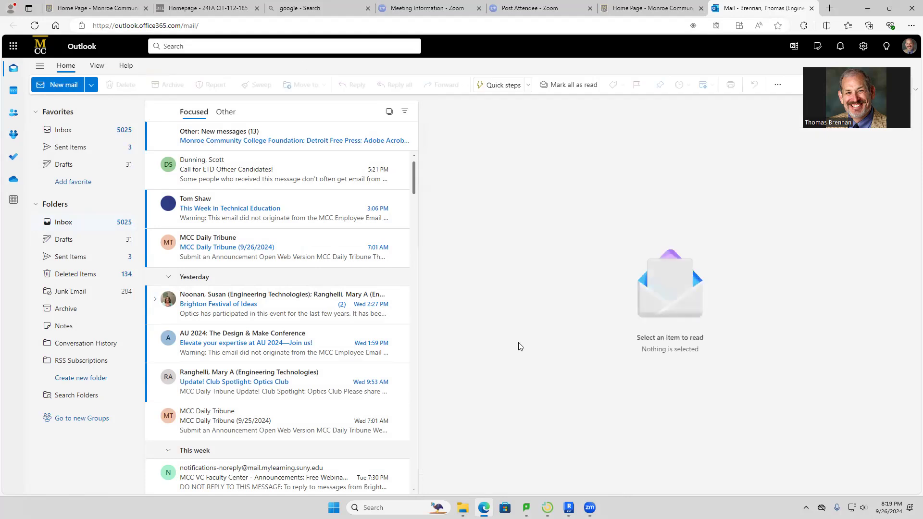
pyautogui.scroll(-3, 319, 370)
pyautogui.scroll(3, 380, 369)
pyautogui.click(813, 9)
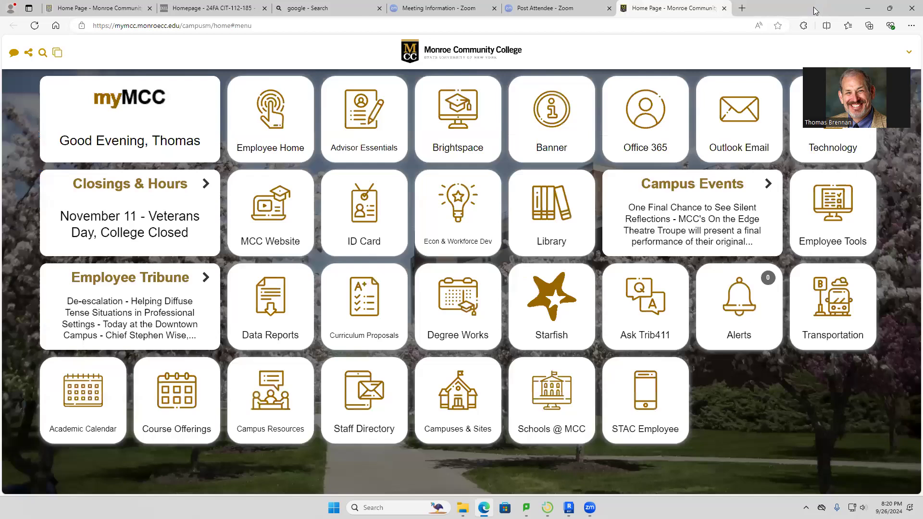